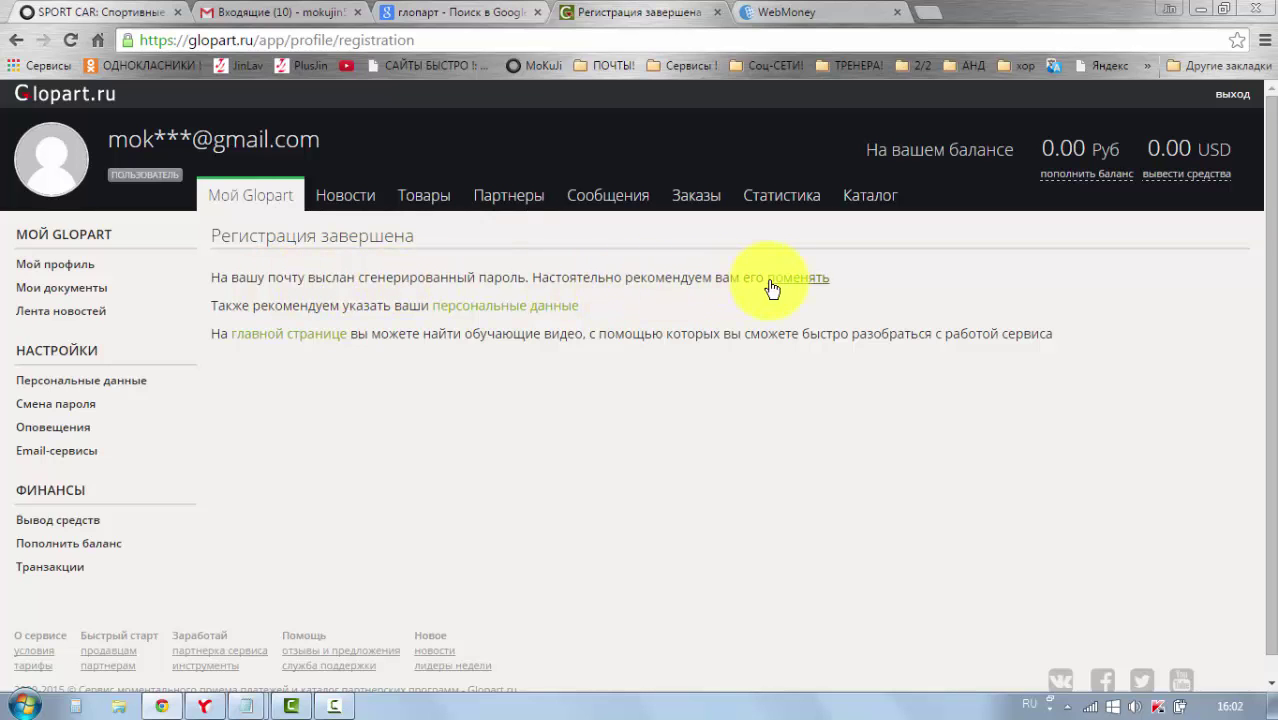
# Open the Glopart.ru registration confirmation e-mail in Gmail and activate the account through its activation link
pyautogui.click(270, 16)
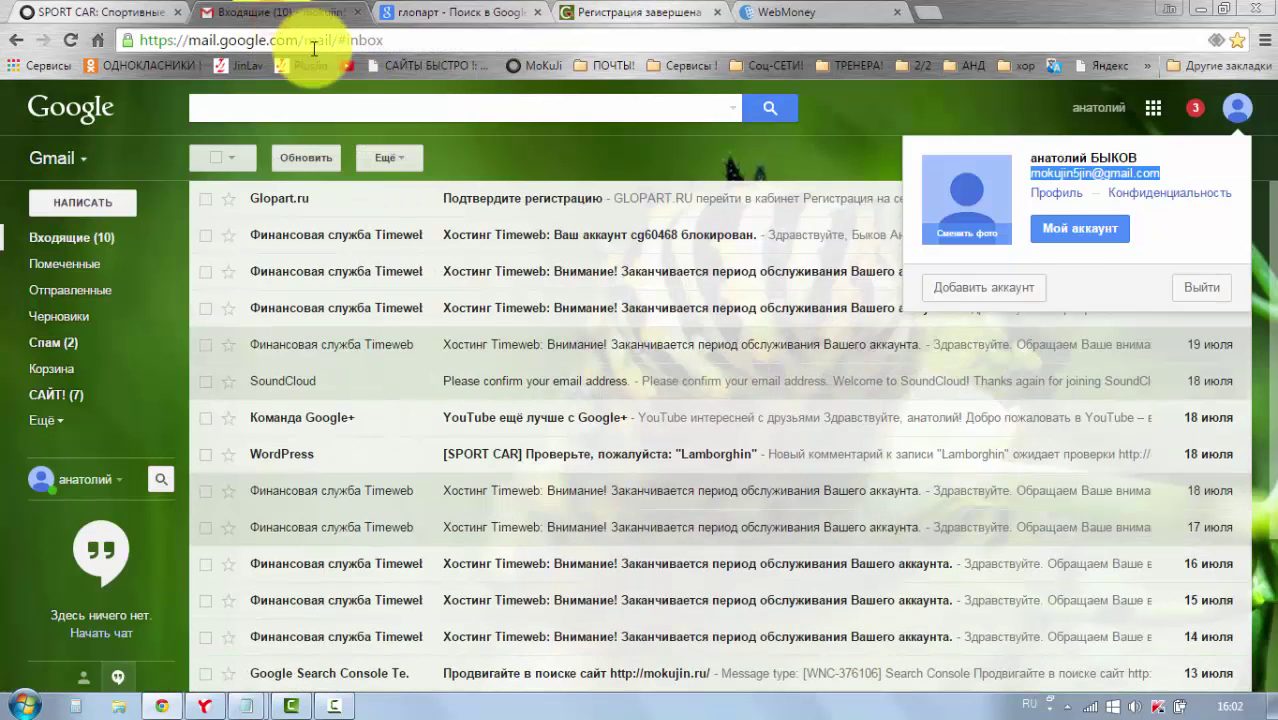
pyautogui.click(526, 205)
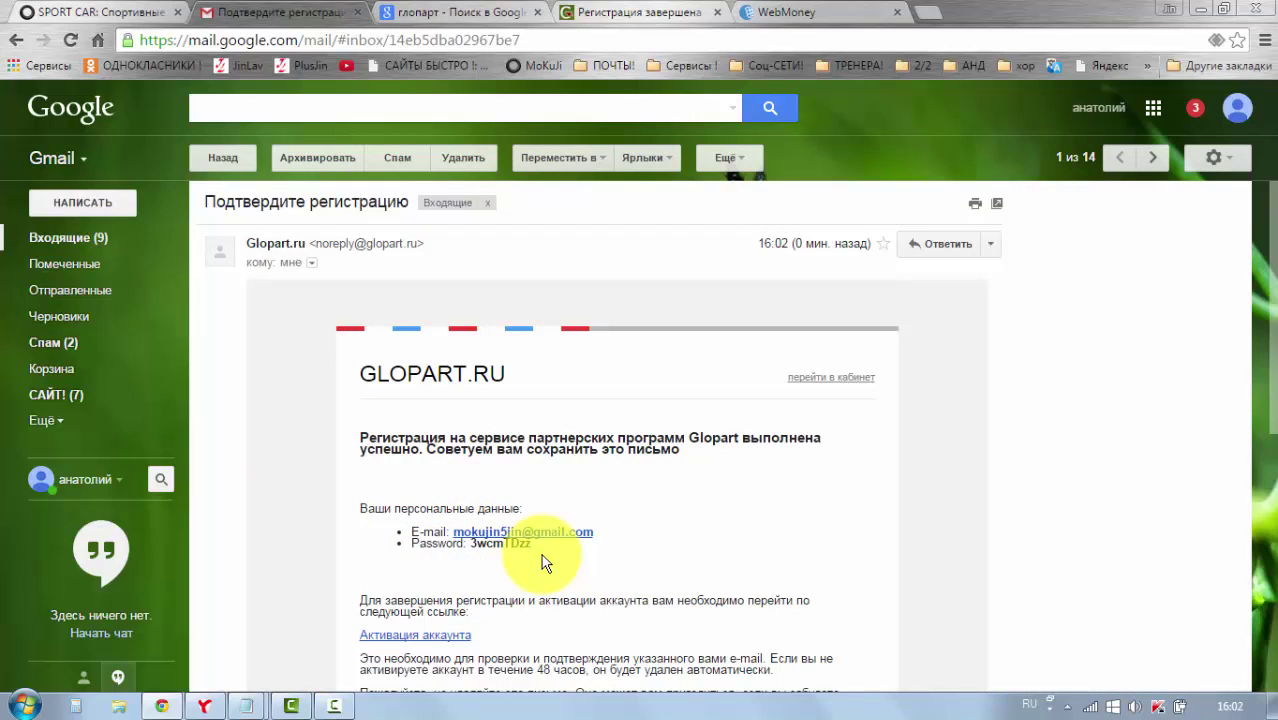
pyautogui.click(382, 640)
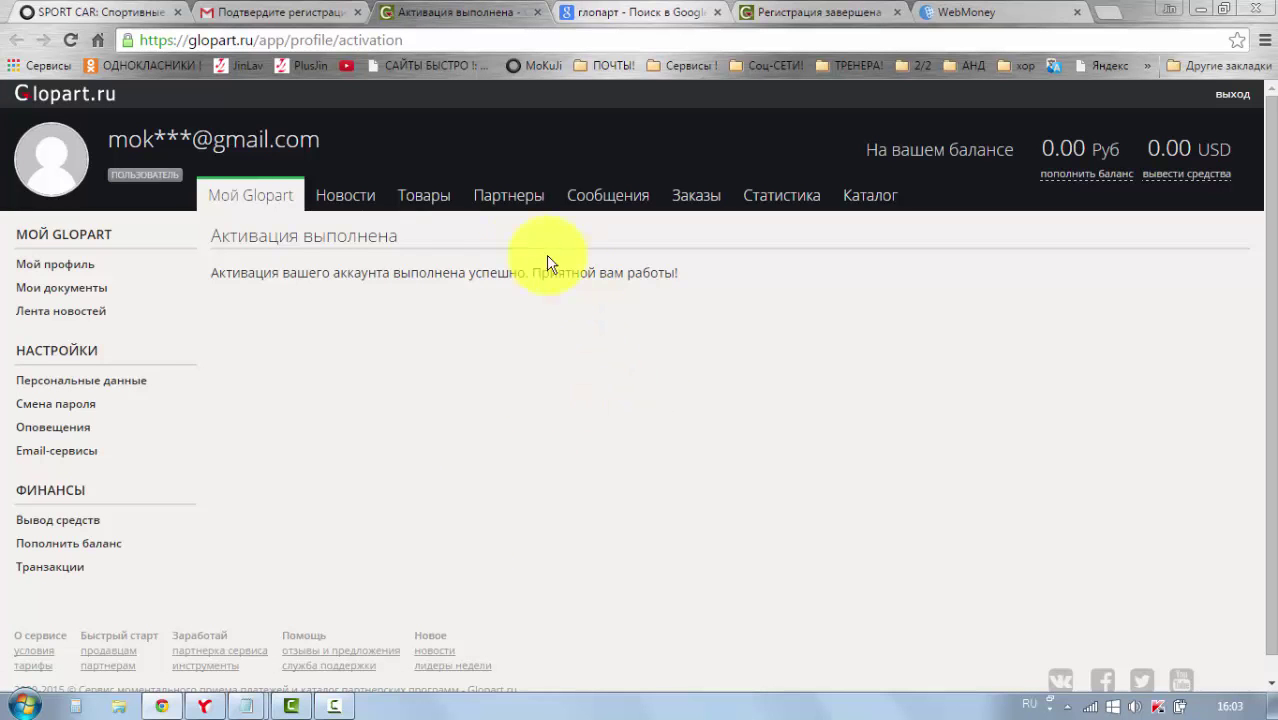
pyautogui.scroll(-1, 571, 391)
pyautogui.scroll(1, 482, 436)
pyautogui.scroll(-1, 489, 439)
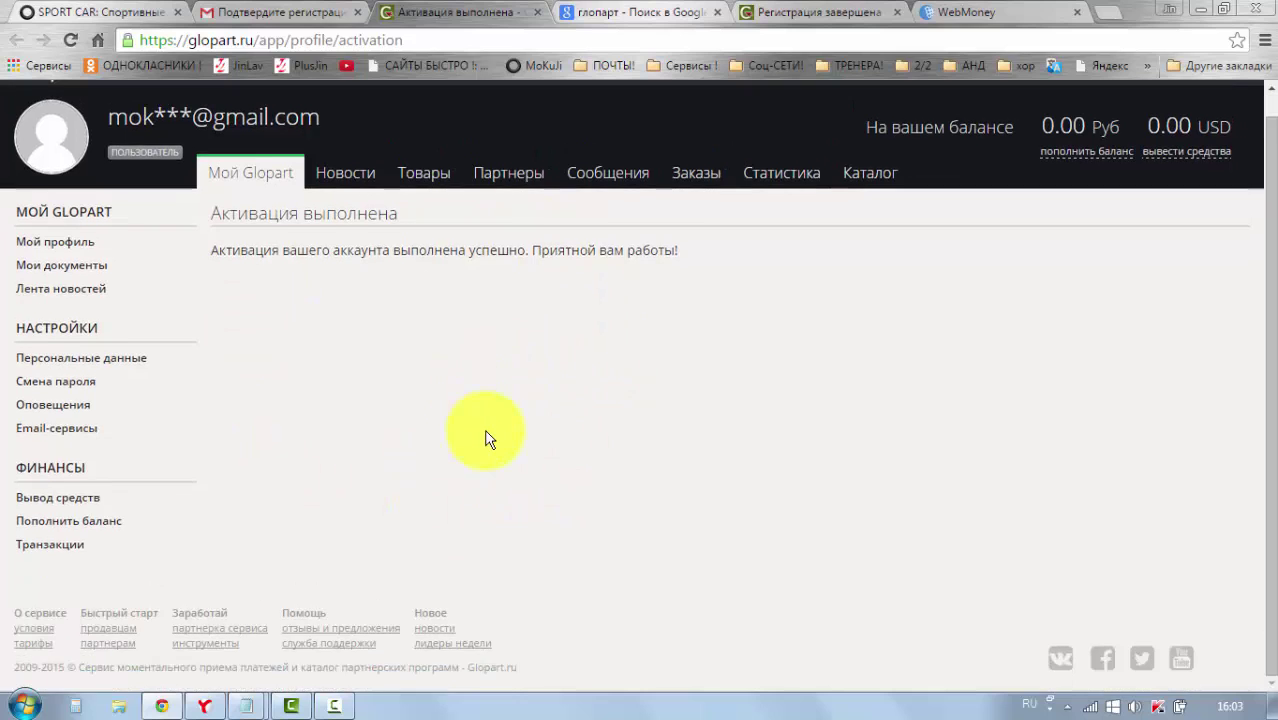
pyautogui.scroll(1, 489, 439)
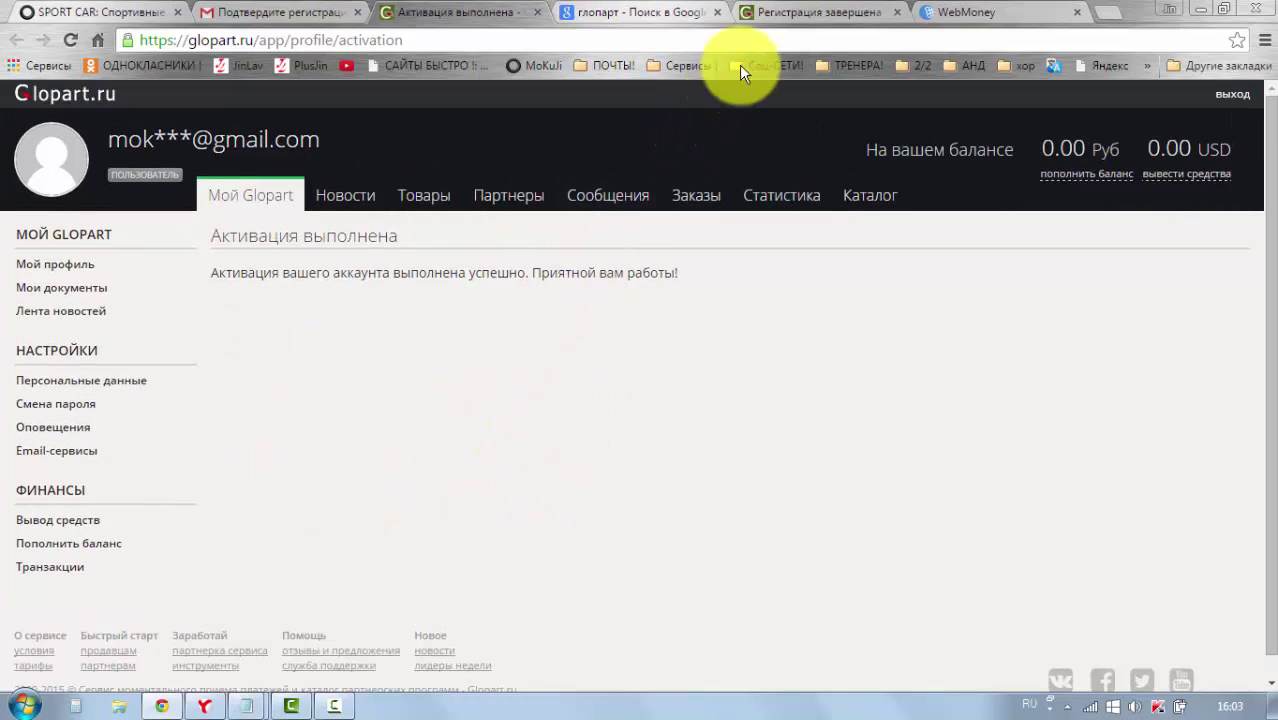
# Open the personal data page from the completed registration page and look over its fields
pyautogui.click(803, 14)
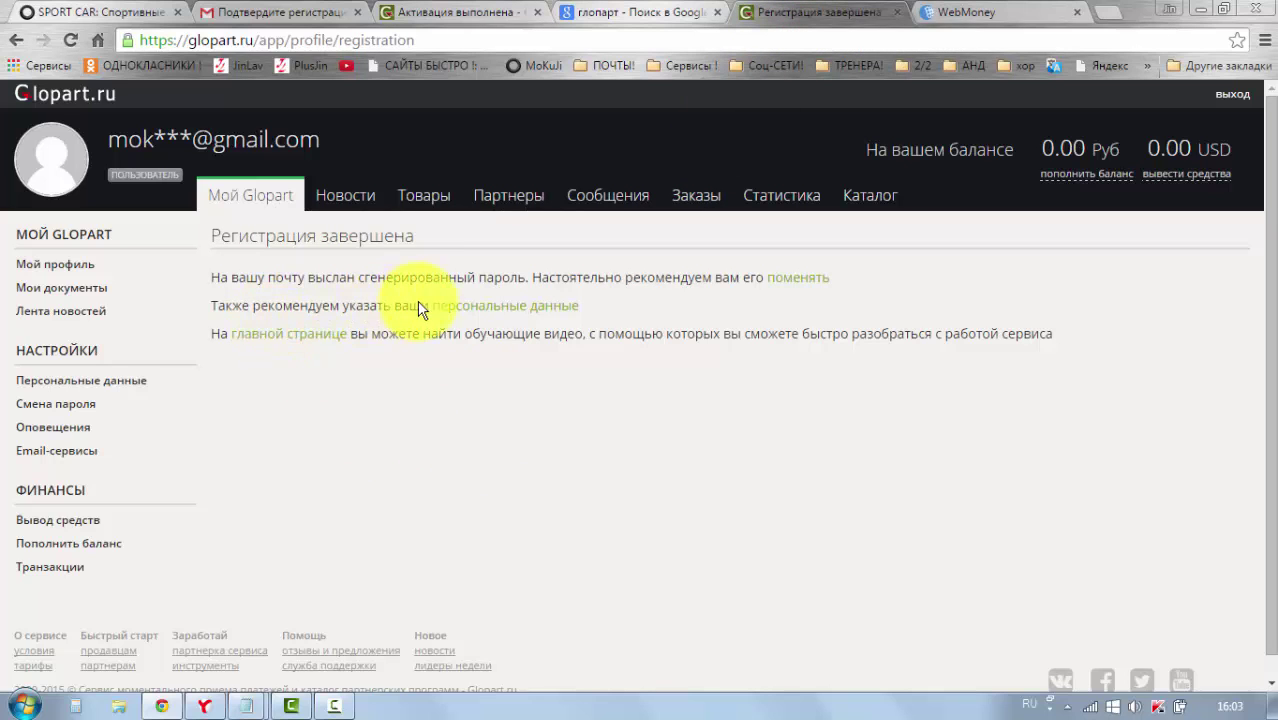
pyautogui.click(504, 319)
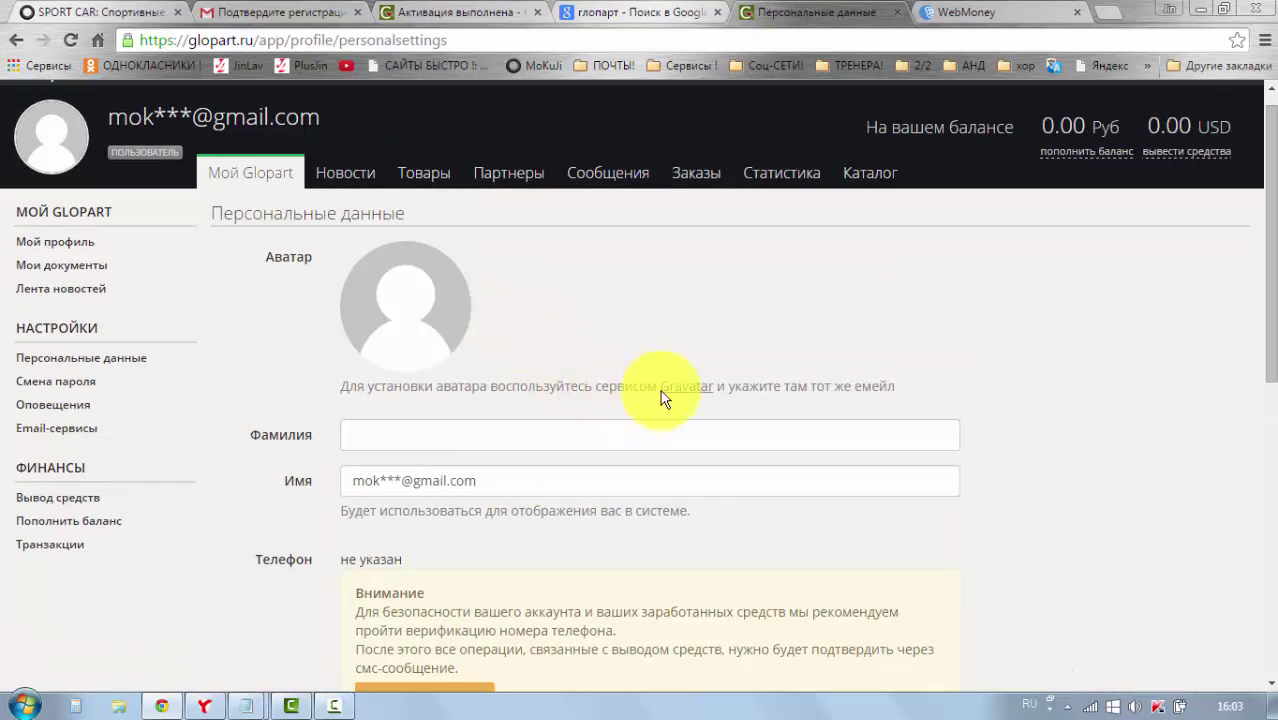
pyautogui.scroll(-1, 704, 443)
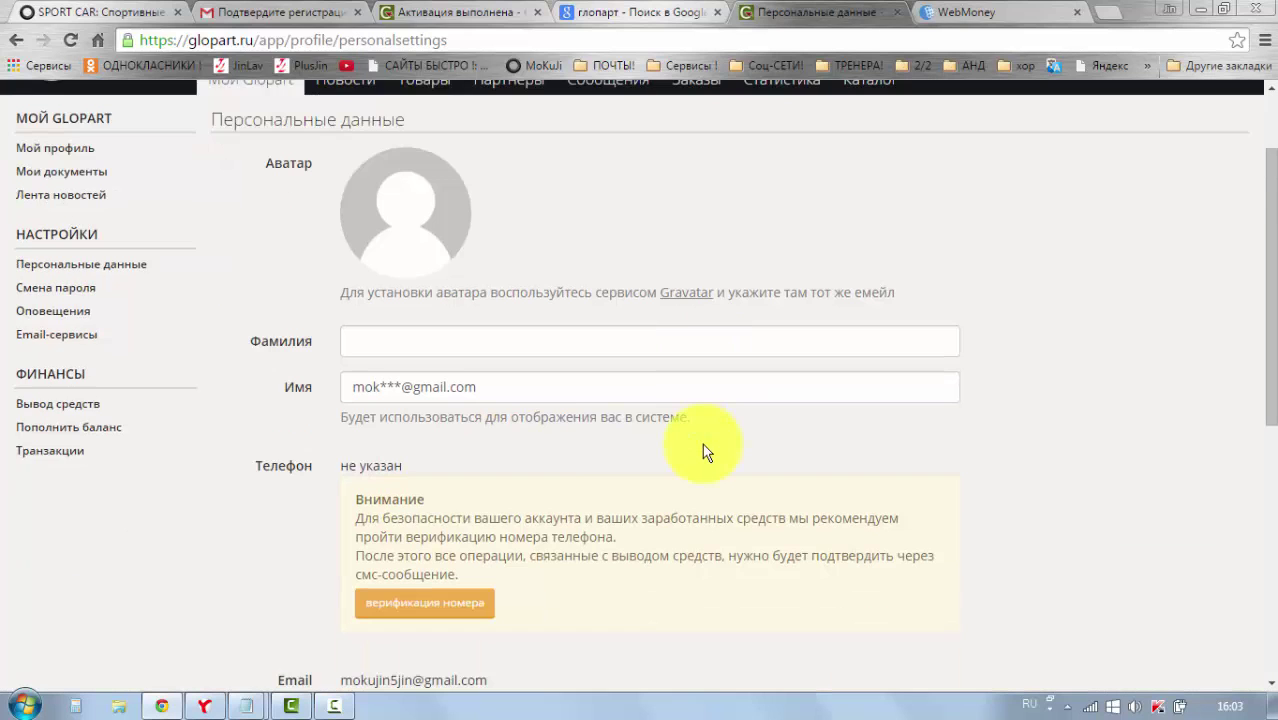
pyautogui.scroll(1, 704, 443)
pyautogui.scroll(-1, 704, 443)
pyautogui.scroll(-2, 704, 443)
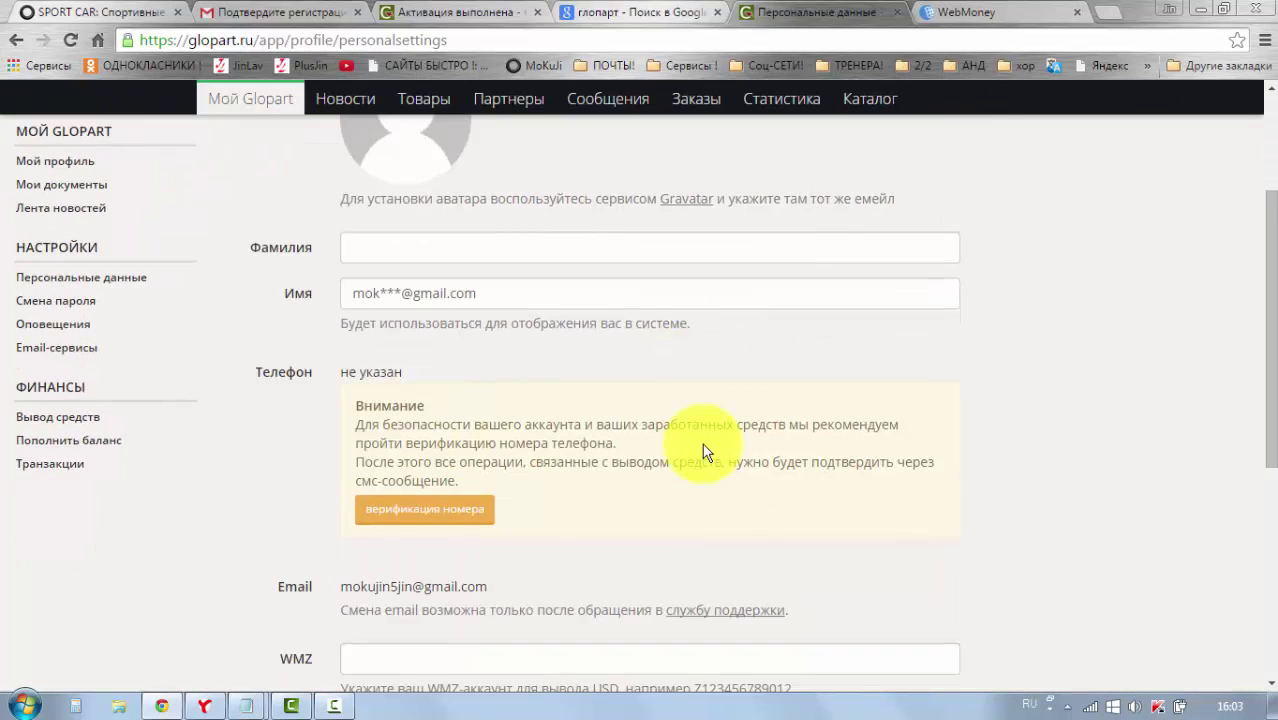
pyautogui.scroll(3, 704, 443)
# Open the personal data settings from the account activation page and close the duplicate Glopart personal data page
pyautogui.click(438, 14)
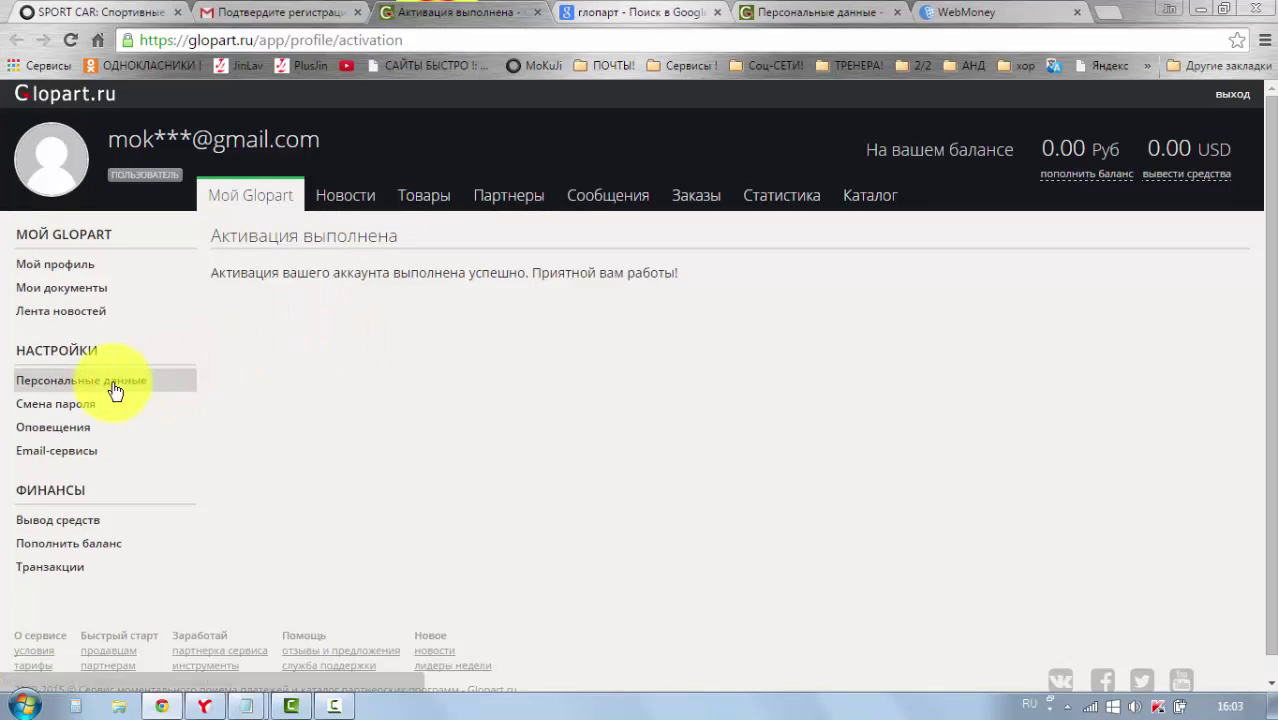
pyautogui.click(50, 386)
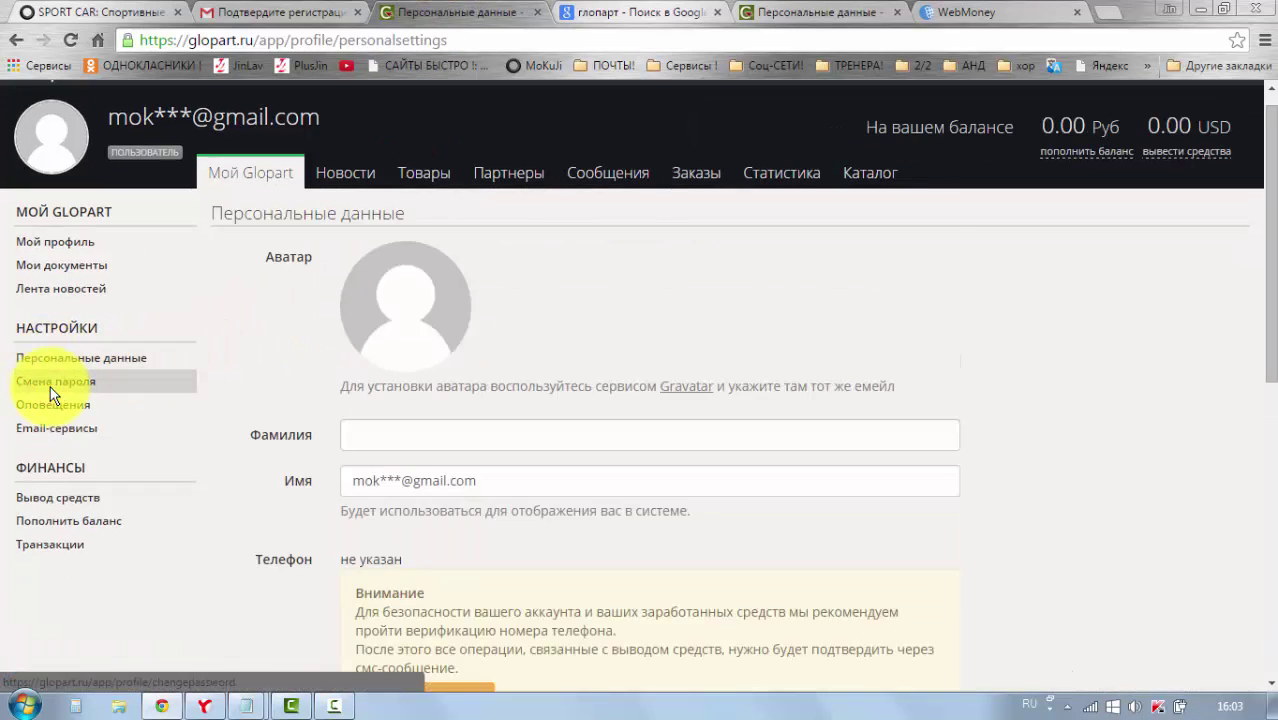
pyautogui.click(782, 10)
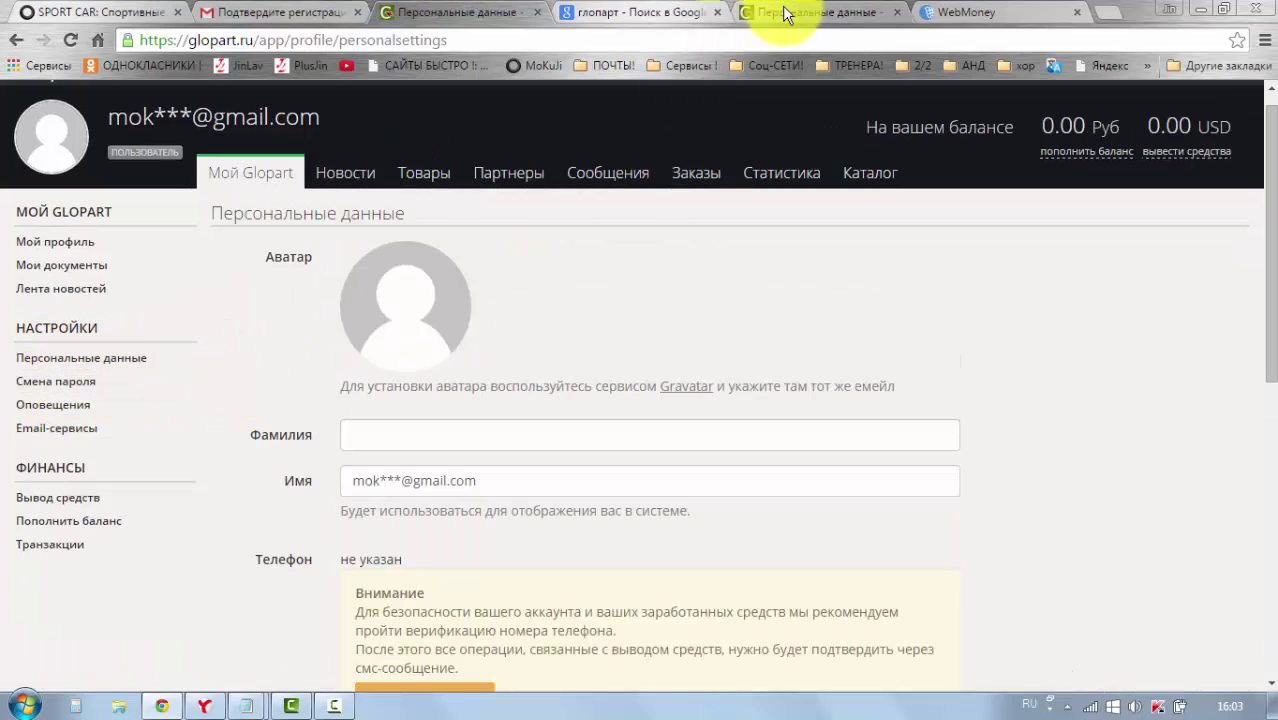
pyautogui.click(897, 12)
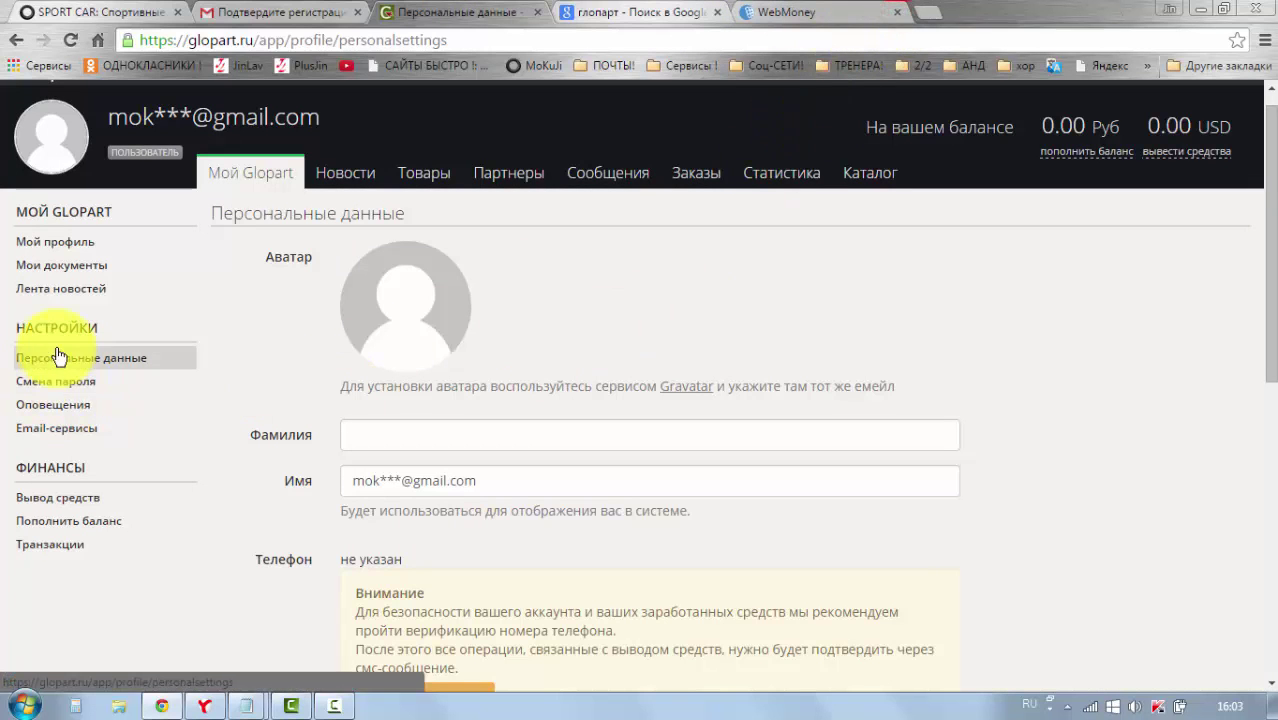
# Fill in the account holder's surname and replace the display name with the first name in the personal data form
pyautogui.scroll(-1, 414, 380)
pyautogui.scroll(1, 408, 408)
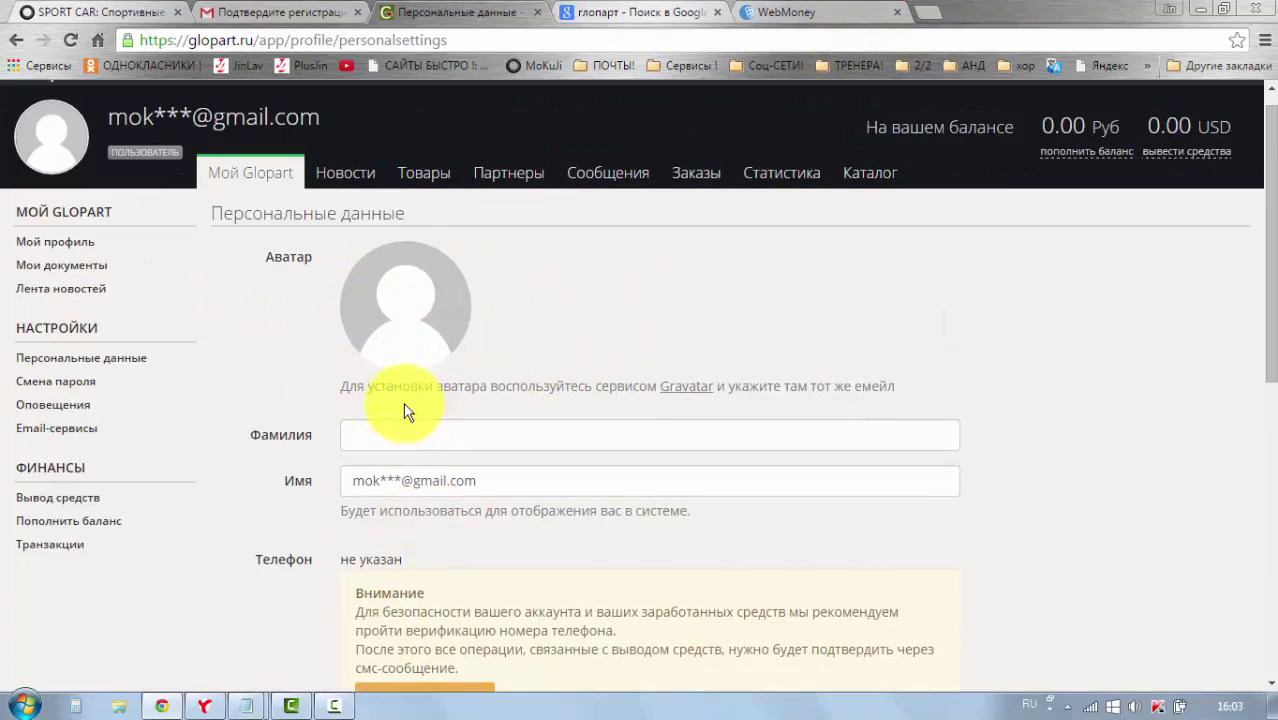
pyautogui.scroll(-1, 390, 370)
pyautogui.click(366, 338)
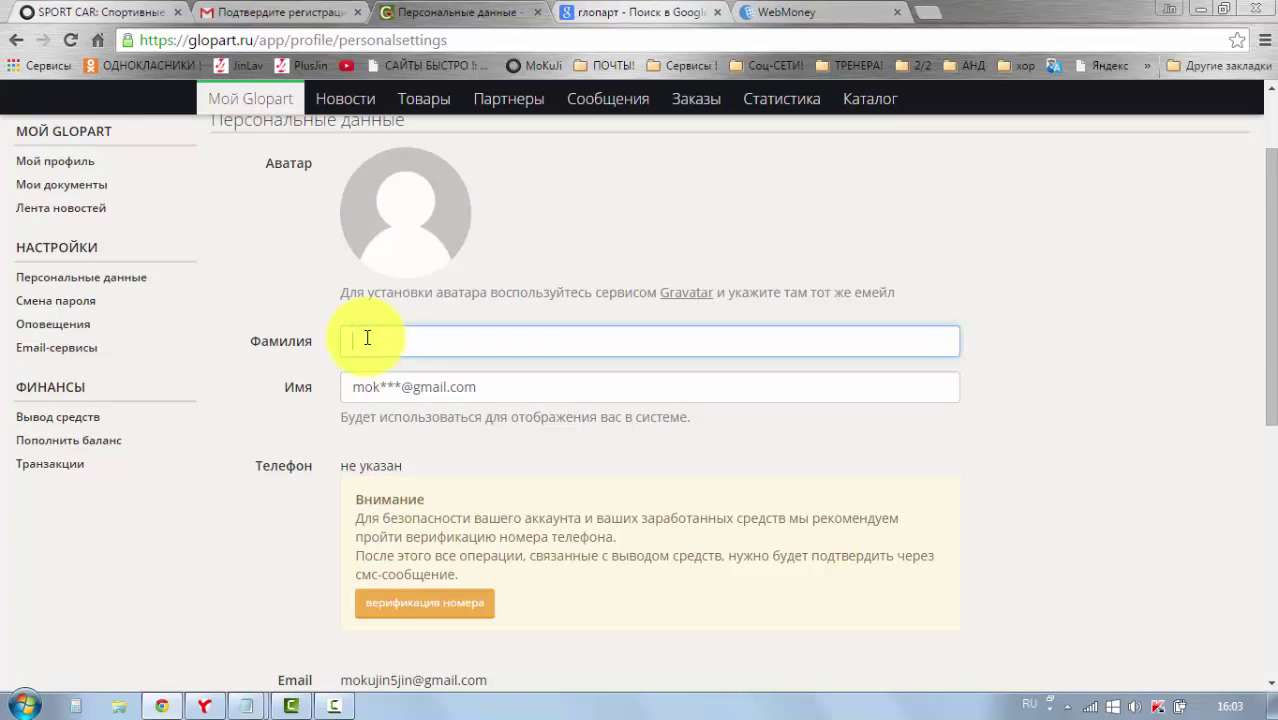
pyautogui.write('Б')
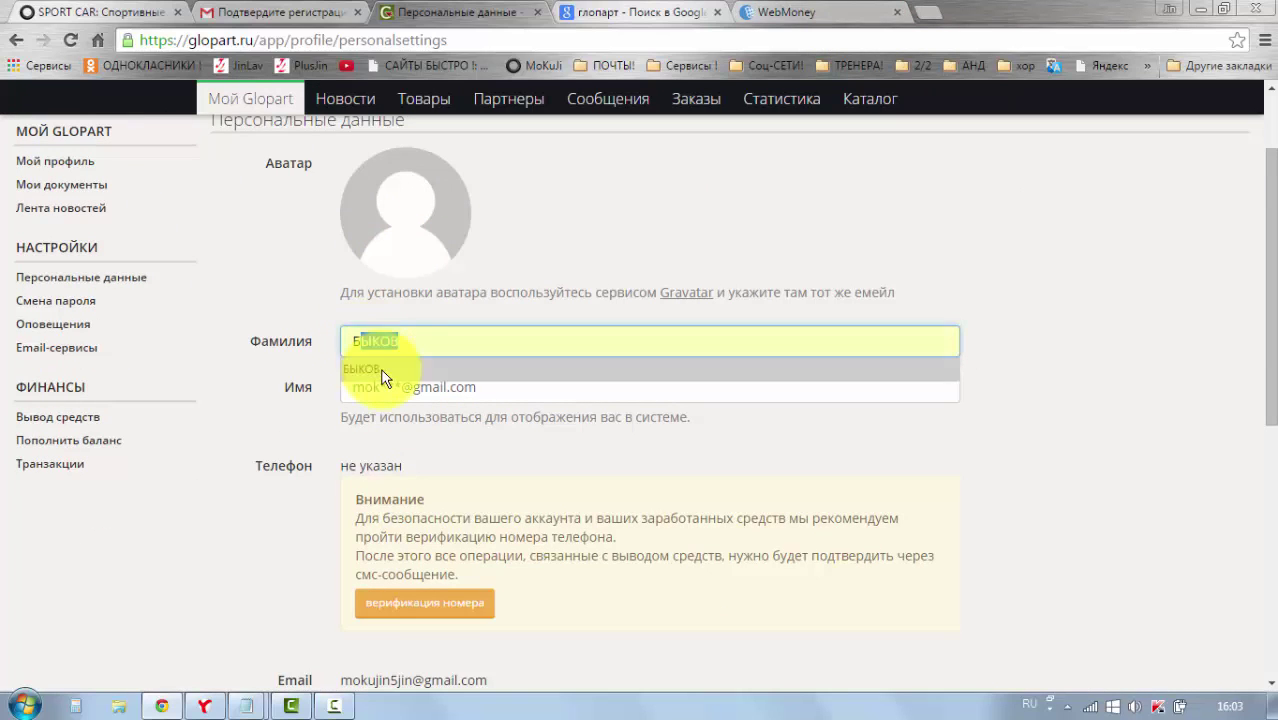
pyautogui.click(379, 367)
pyautogui.moveTo(494, 382); pyautogui.dragTo(342, 380)
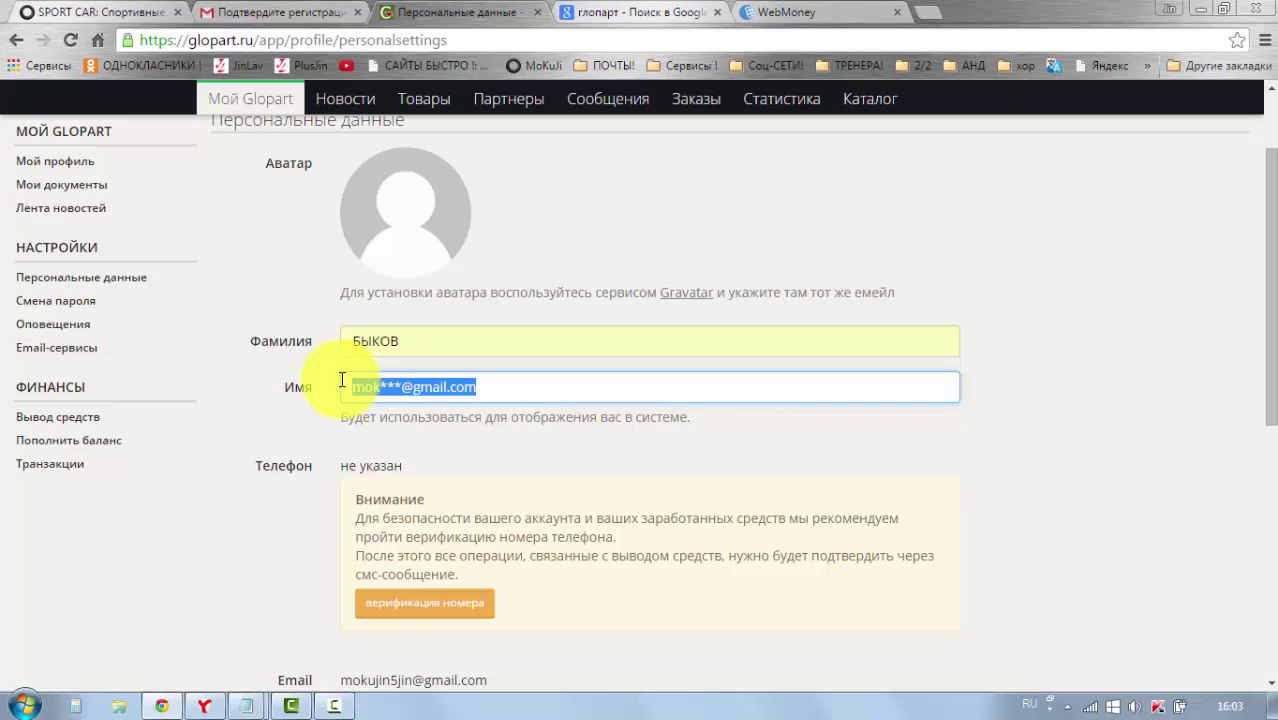
pyautogui.write('а')
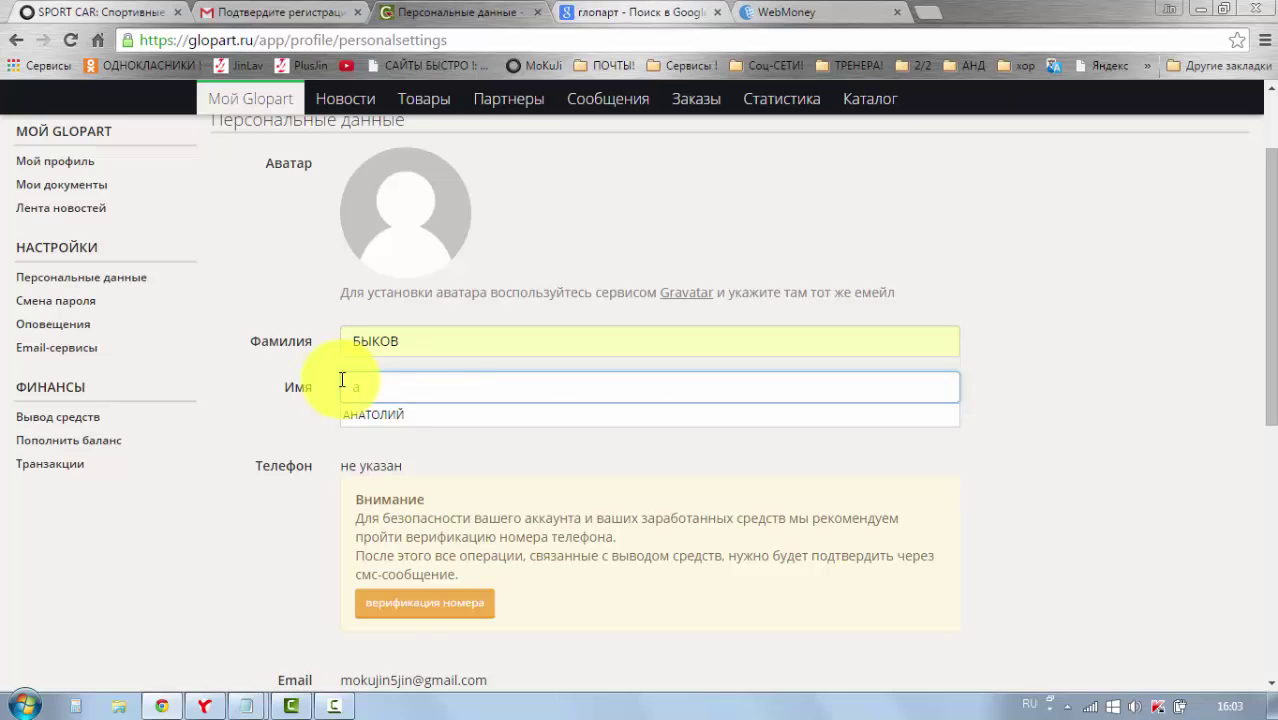
pyautogui.click(400, 419)
pyautogui.scroll(-1, 410, 425)
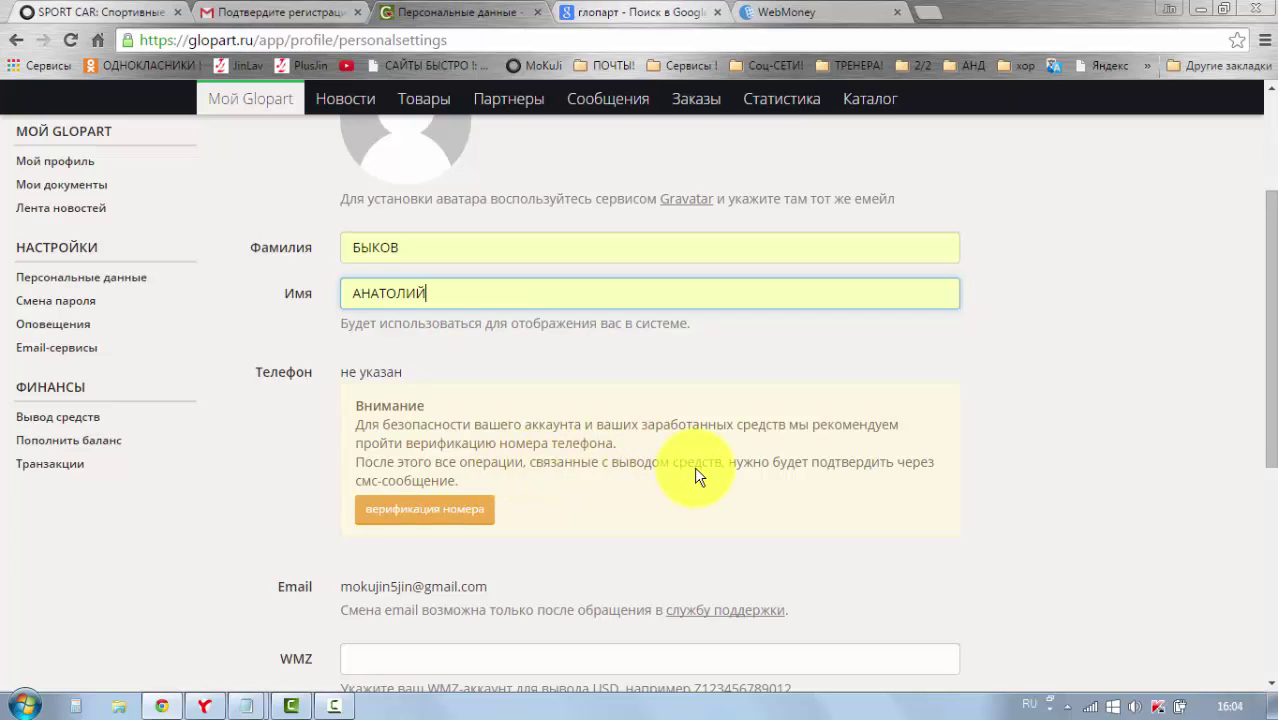
pyautogui.click(423, 512)
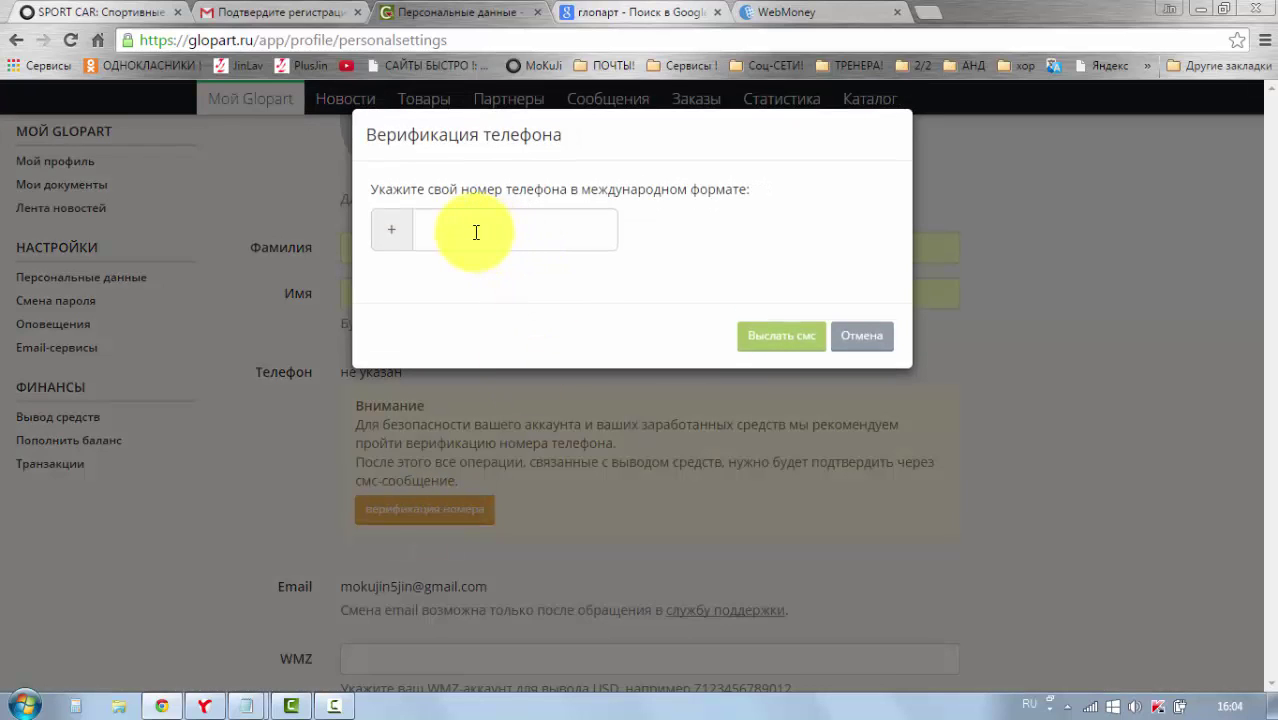
pyautogui.click(474, 230)
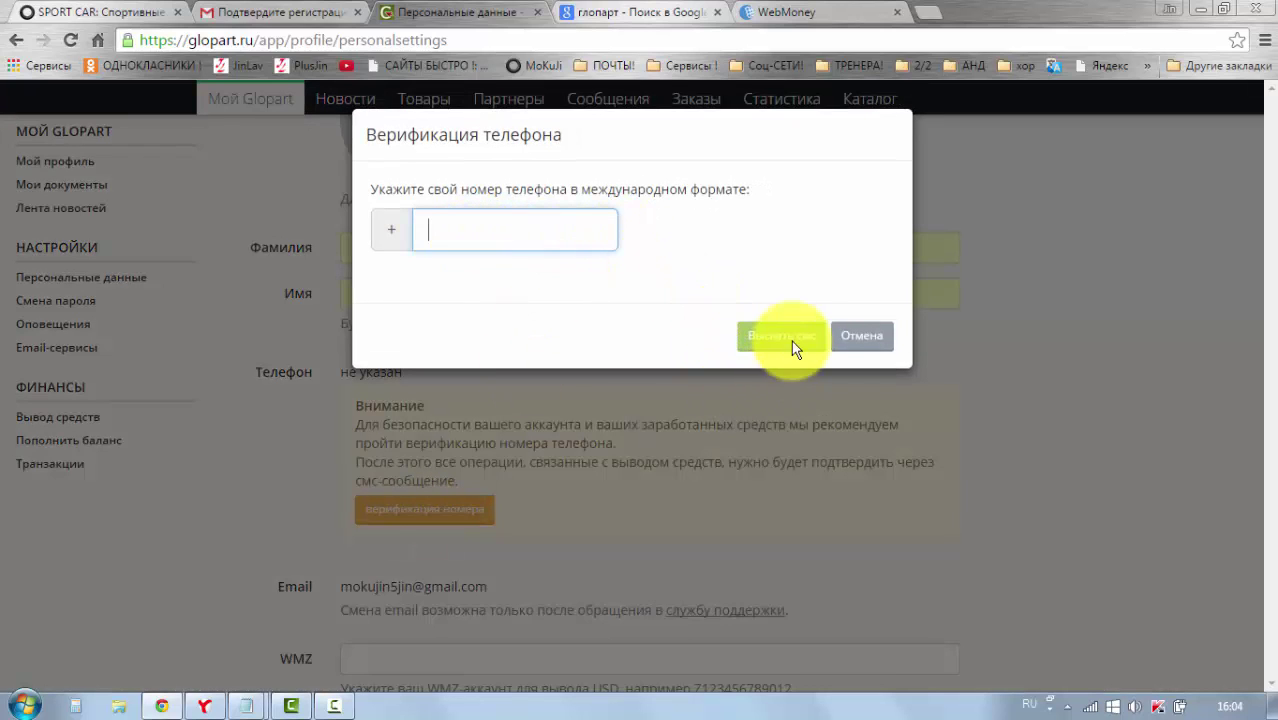
pyautogui.click(857, 340)
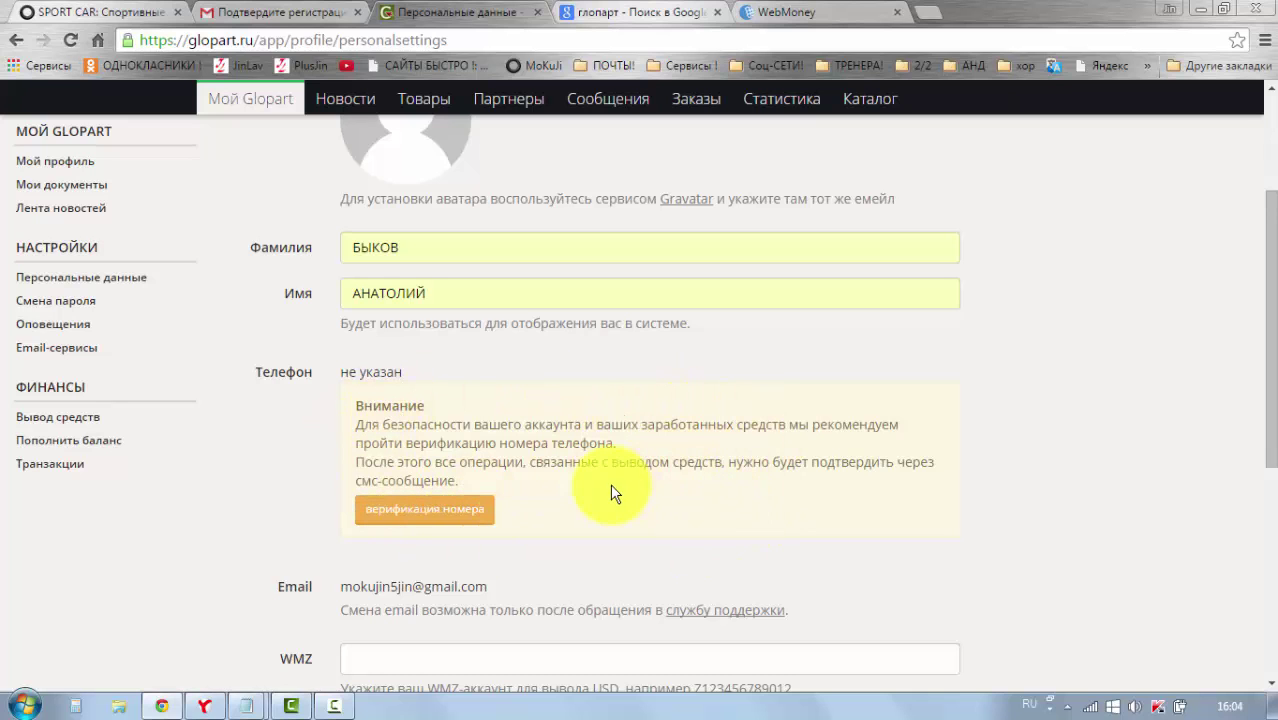
# Bring up the СОЦ Notepad file with the wallet numbers, then move and shorten its window beside the payment wallet fields
pyautogui.scroll(-1, 820, 488)
pyautogui.scroll(1, 820, 488)
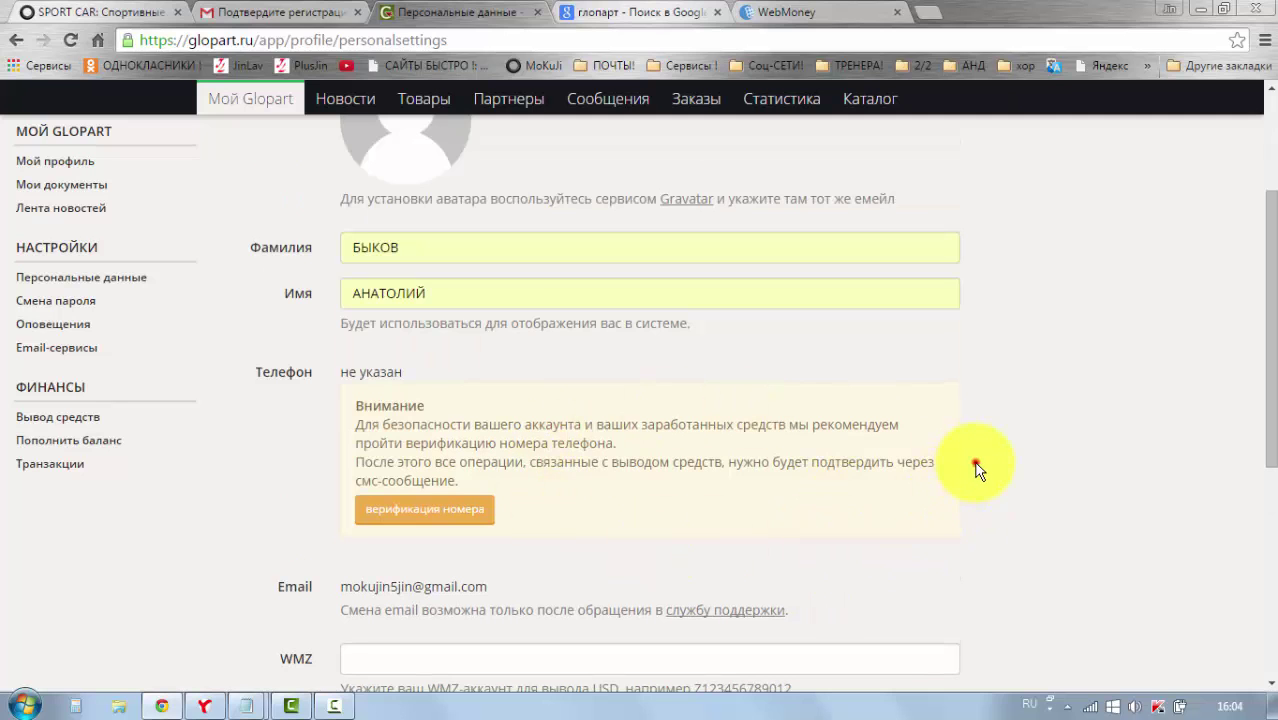
pyautogui.scroll(-2, 977, 470)
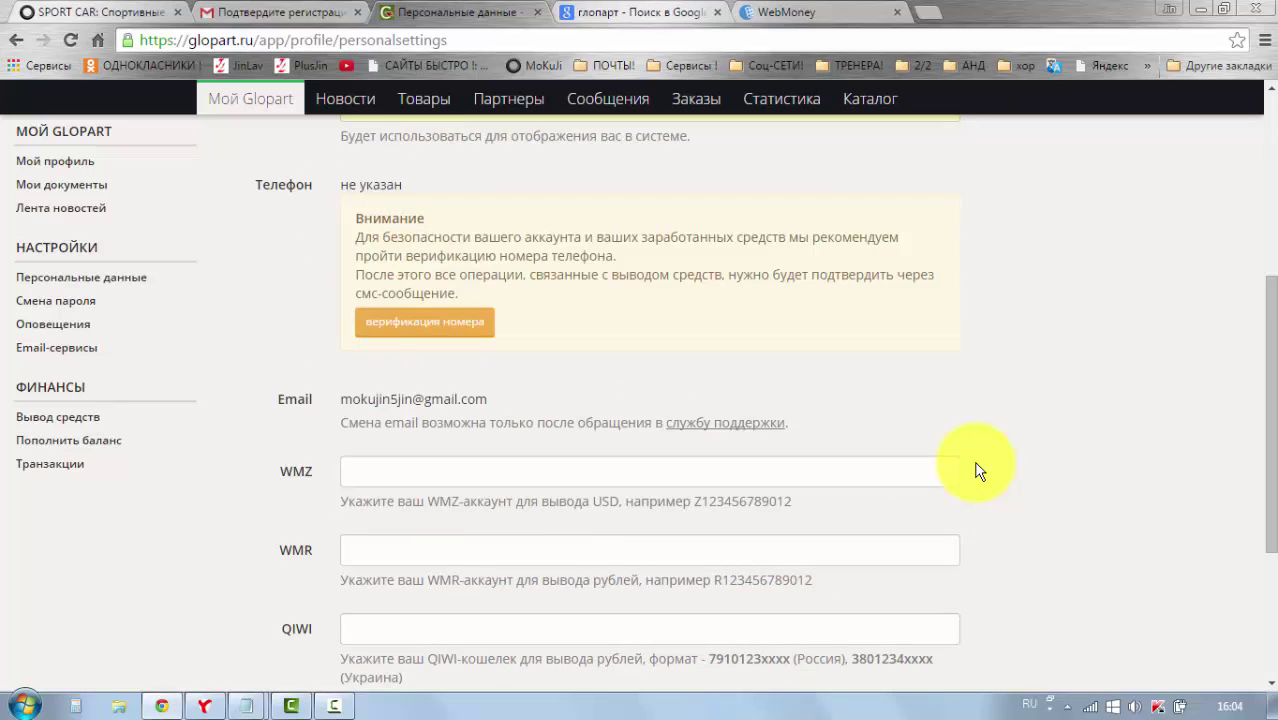
pyautogui.scroll(-1, 977, 470)
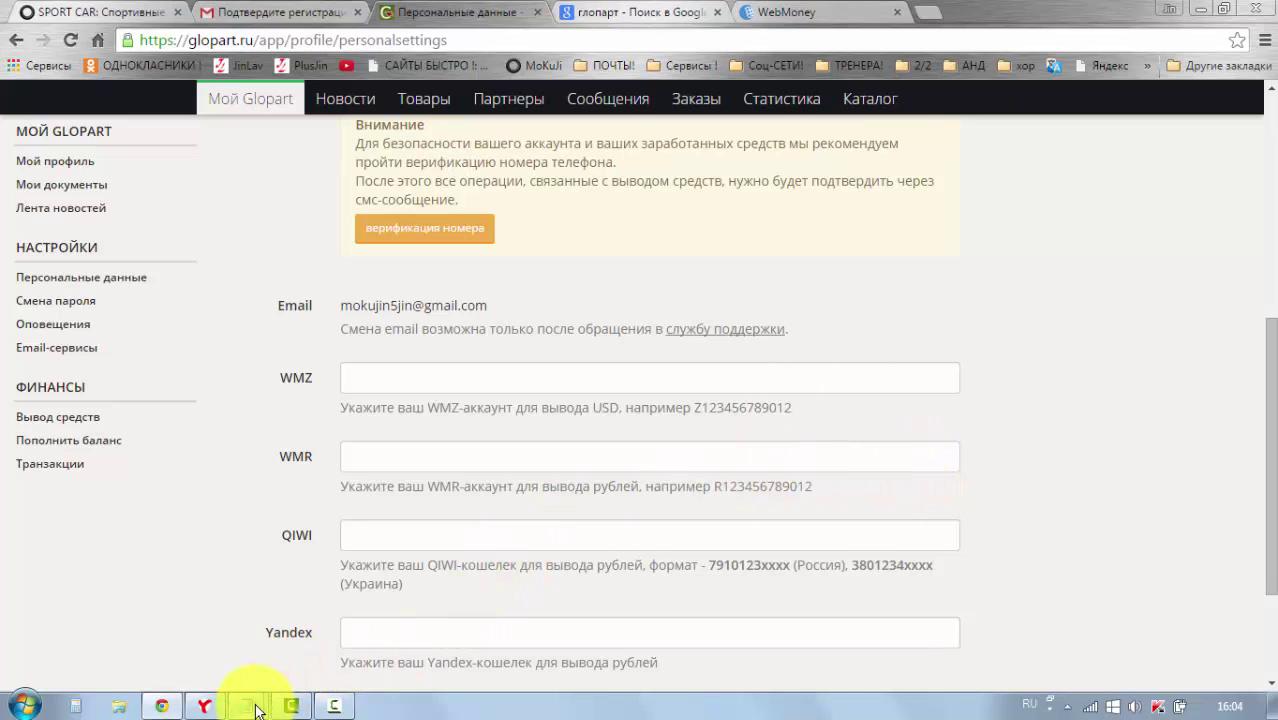
pyautogui.moveTo(252, 704)
pyautogui.click(294, 650)
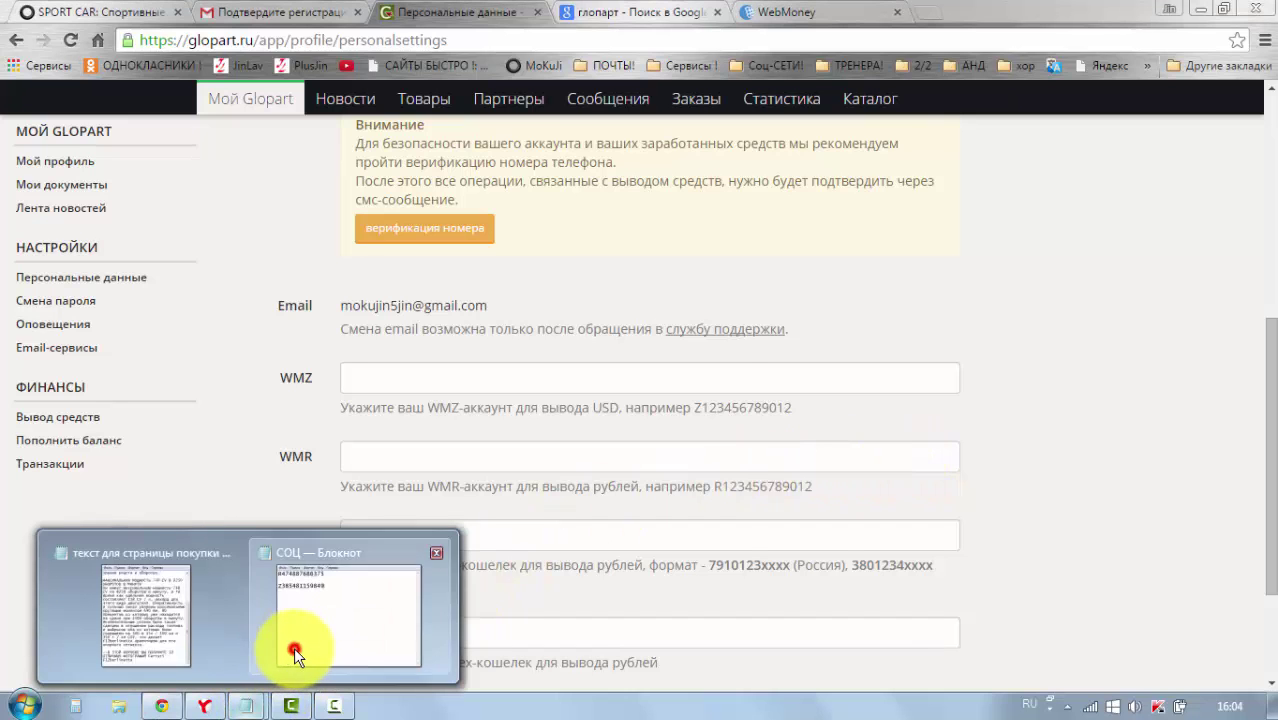
pyautogui.moveTo(533, 159); pyautogui.dragTo(1019, 142)
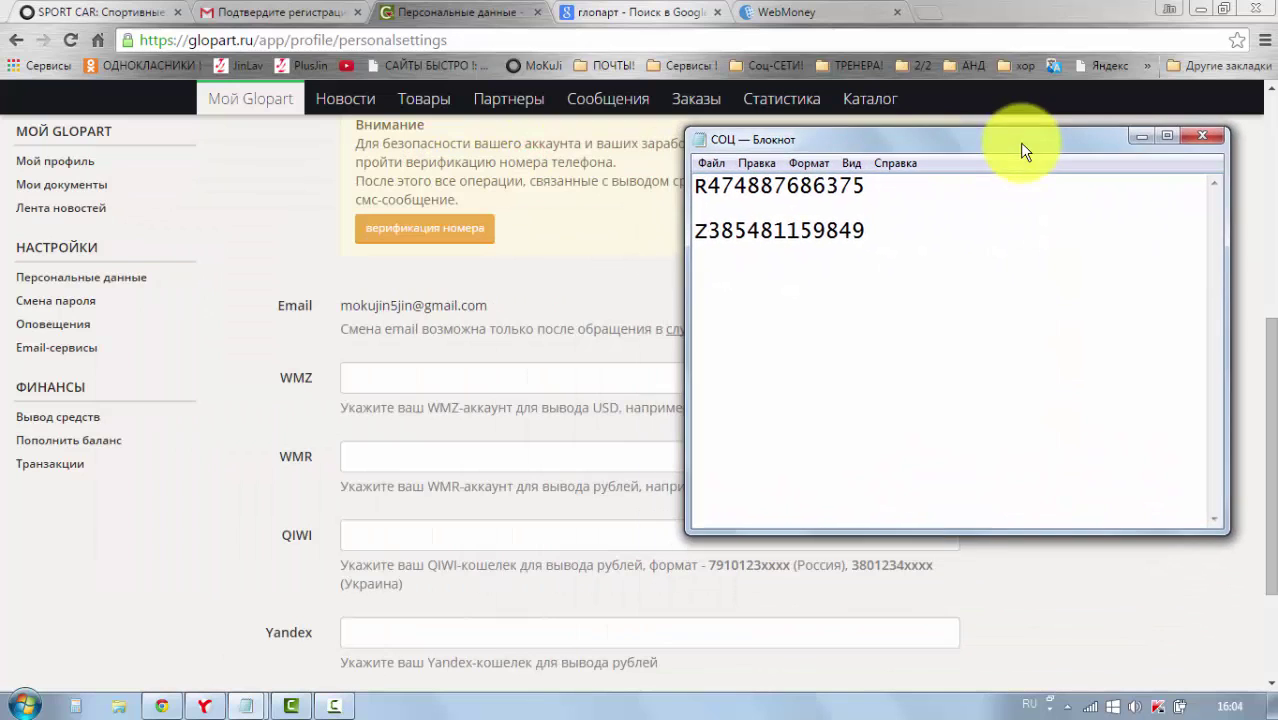
pyautogui.moveTo(1018, 534); pyautogui.dragTo(1018, 345)
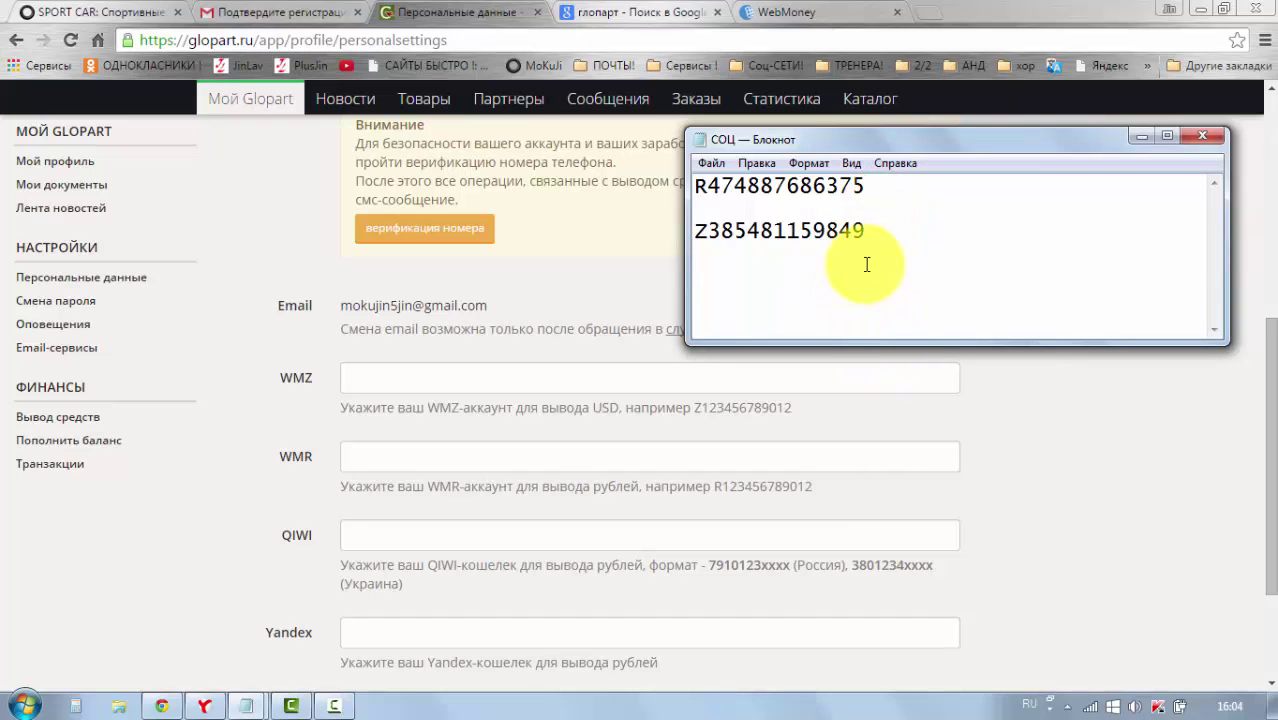
# Copy the ruble WebMoney wallet number from the СОЦ notes into the WMR field of the personal data form
pyautogui.press('Up')
pyautogui.press('Up')
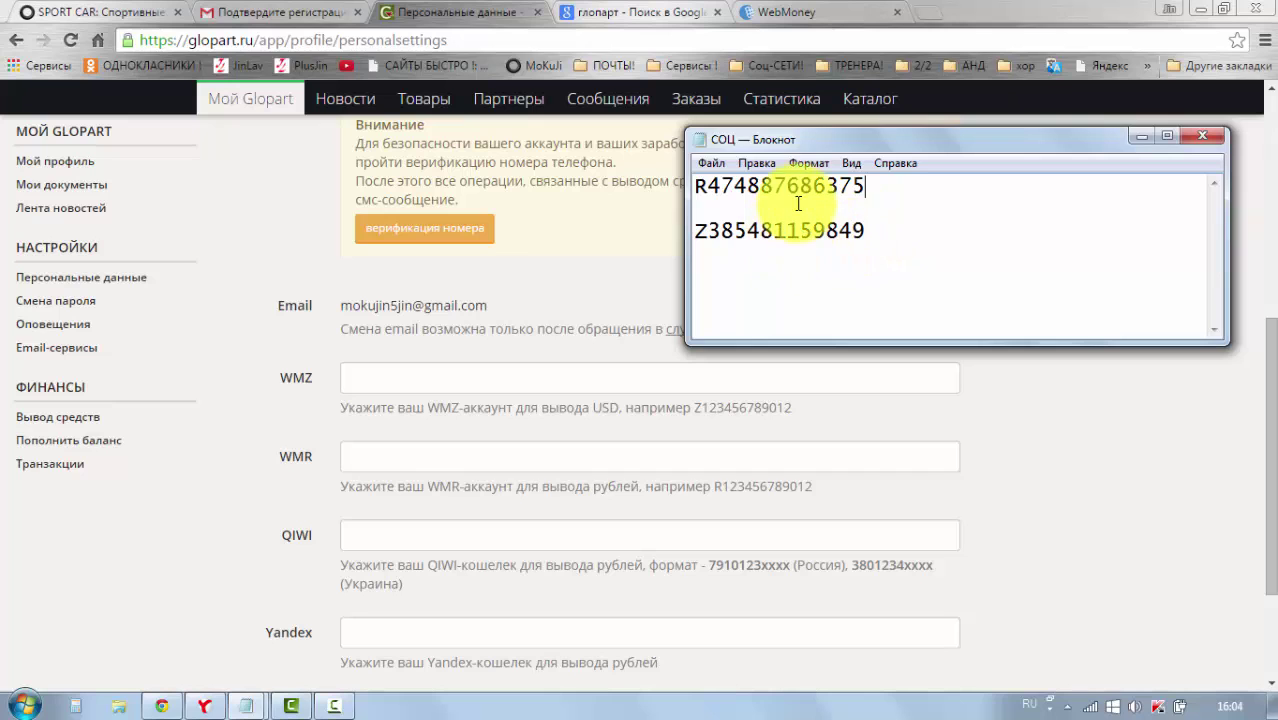
pyautogui.click(706, 181)
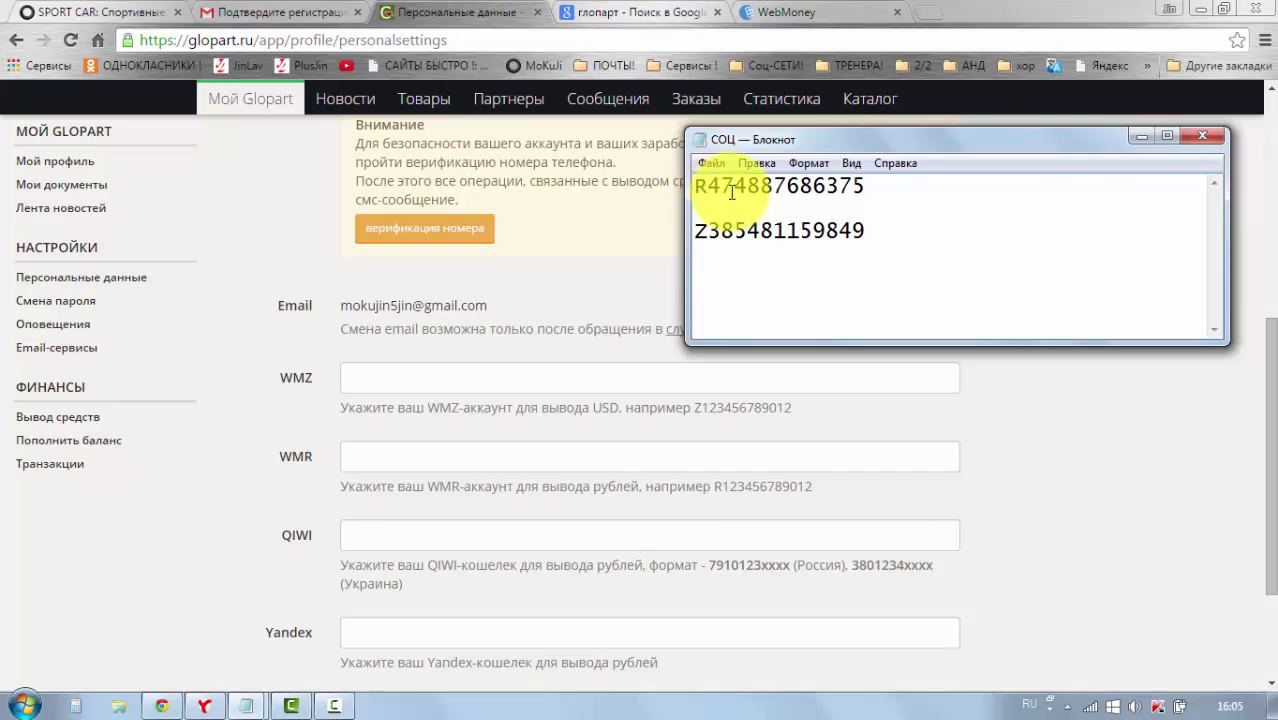
pyautogui.moveTo(872, 190); pyautogui.dragTo(708, 184)
pyautogui.rightClick(708, 184)
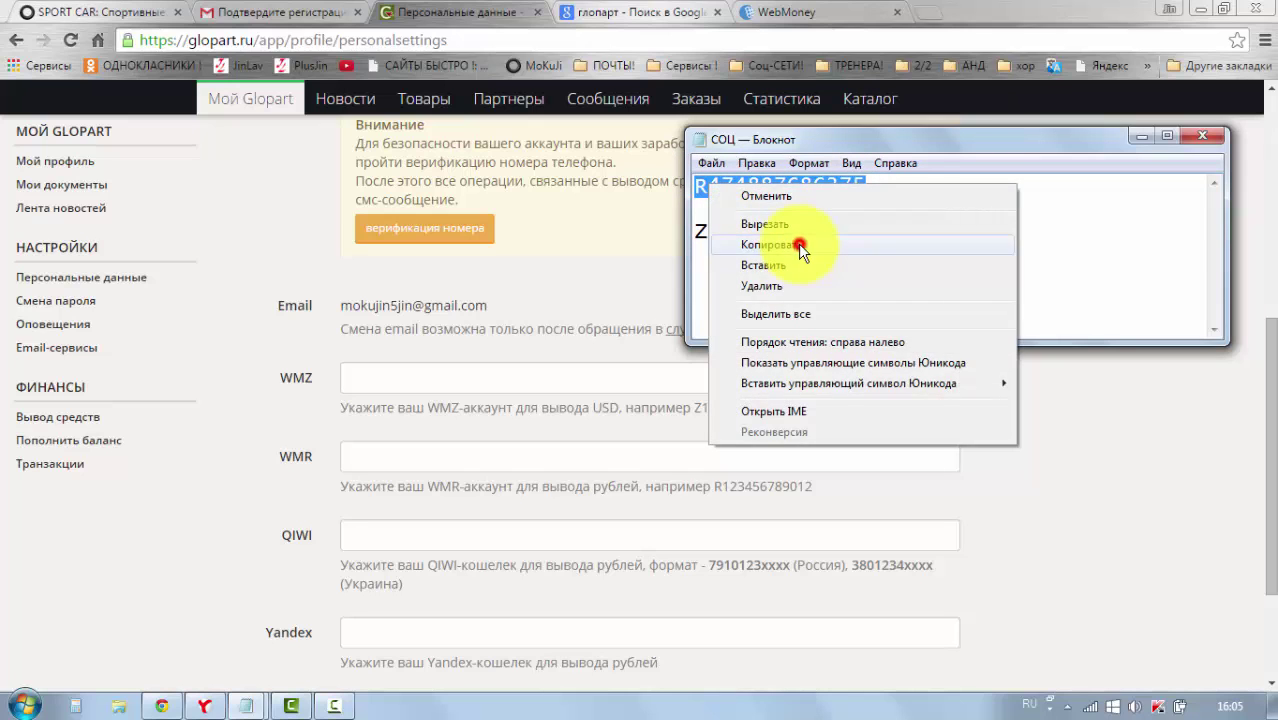
pyautogui.click(798, 243)
pyautogui.click(817, 185)
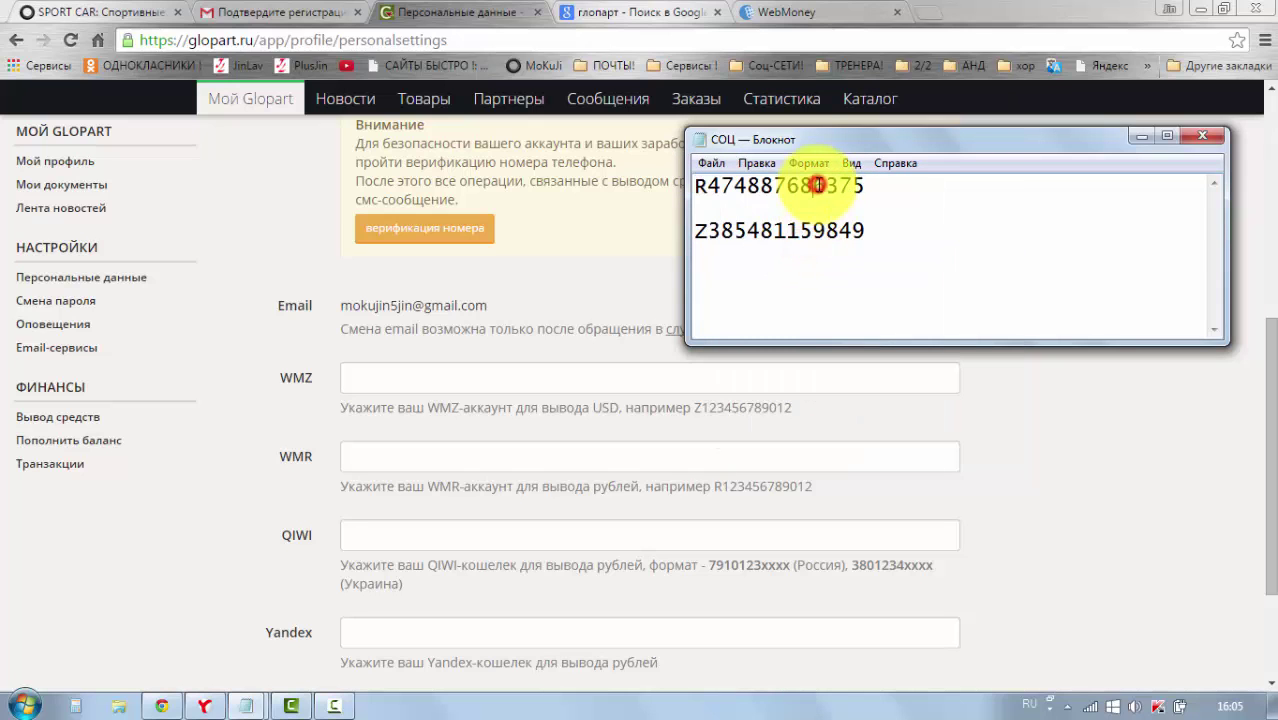
pyautogui.click(358, 457)
pyautogui.rightClick(360, 457)
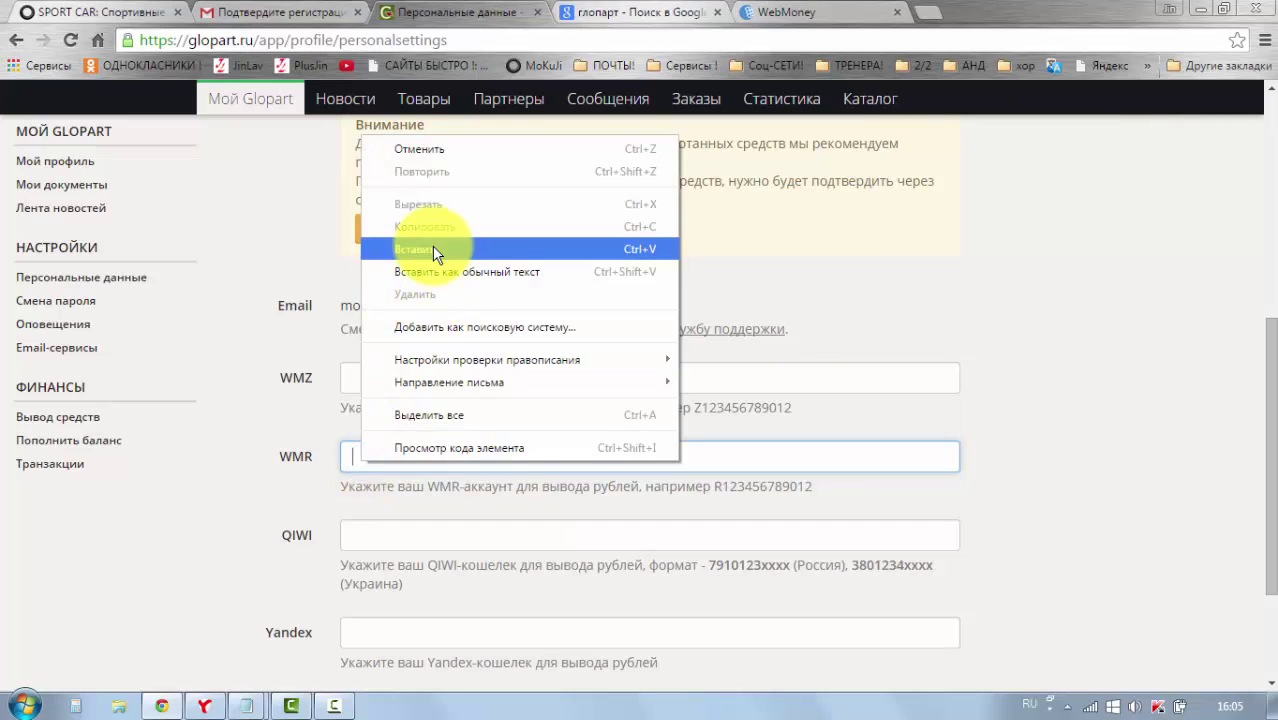
pyautogui.click(432, 249)
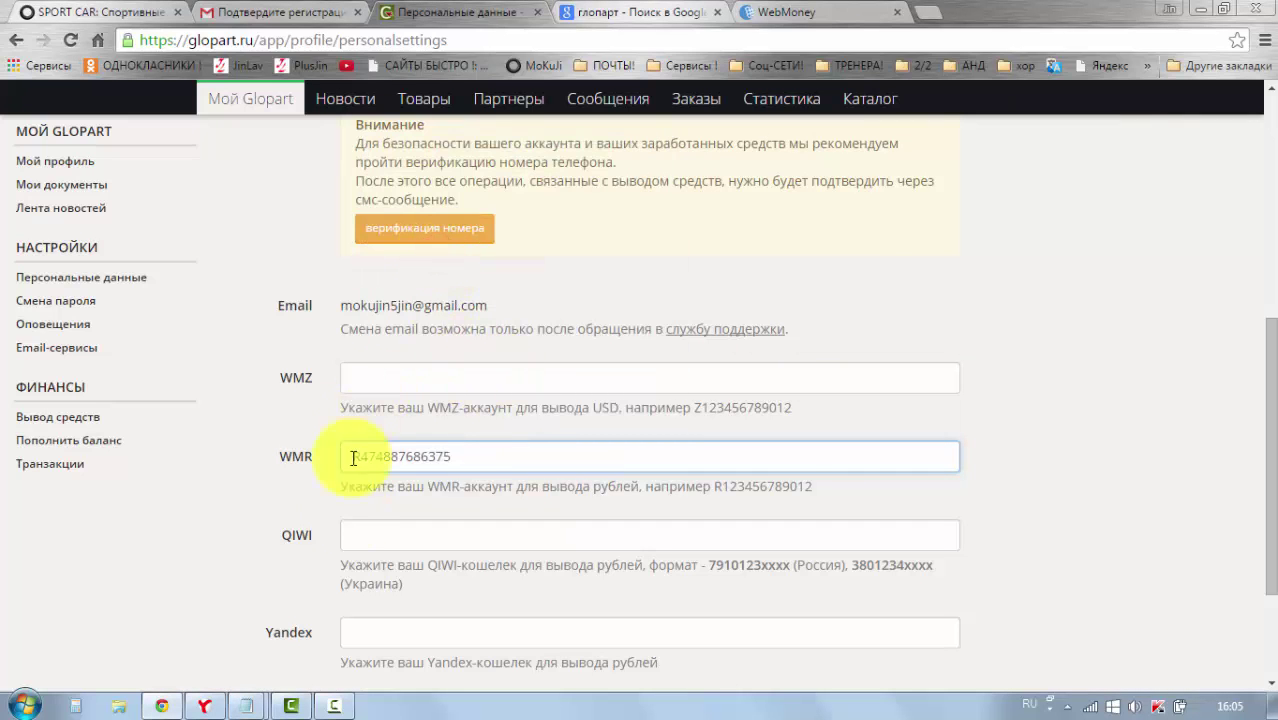
# Copy the dollar WebMoney wallet number from the СОЦ notes into the WMZ field of the personal data form
pyautogui.moveTo(250, 708)
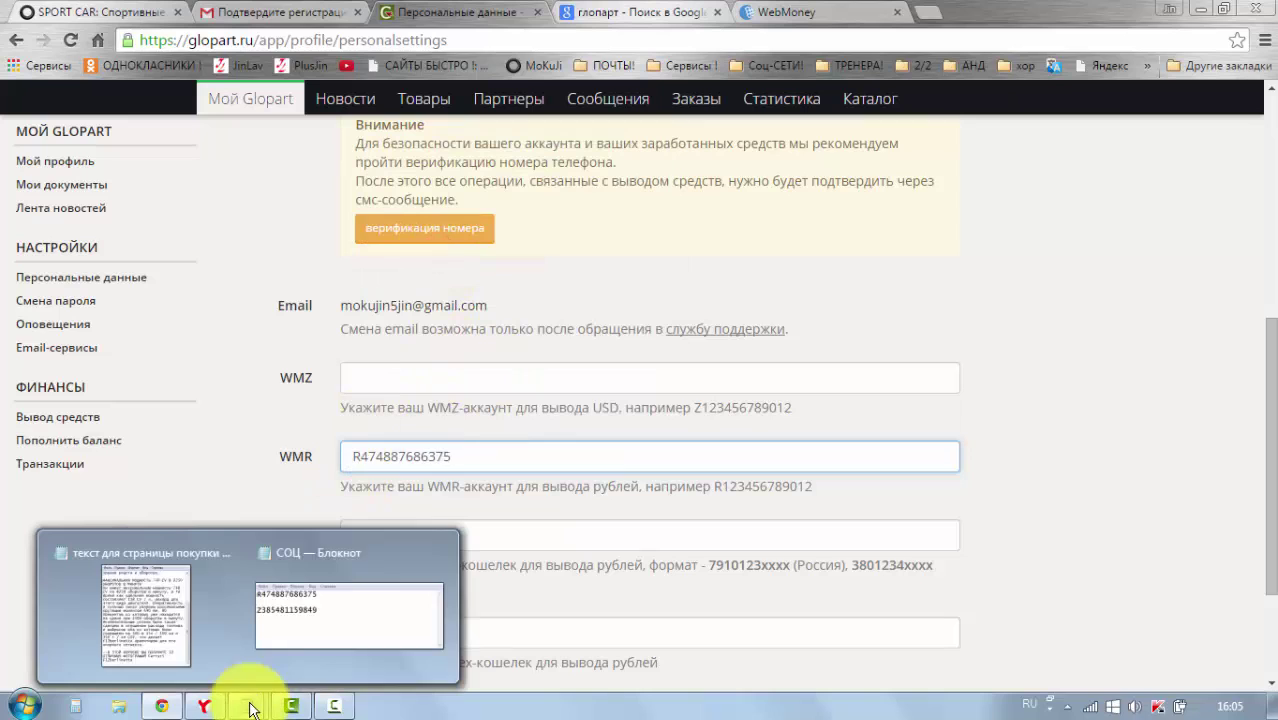
pyautogui.click(325, 620)
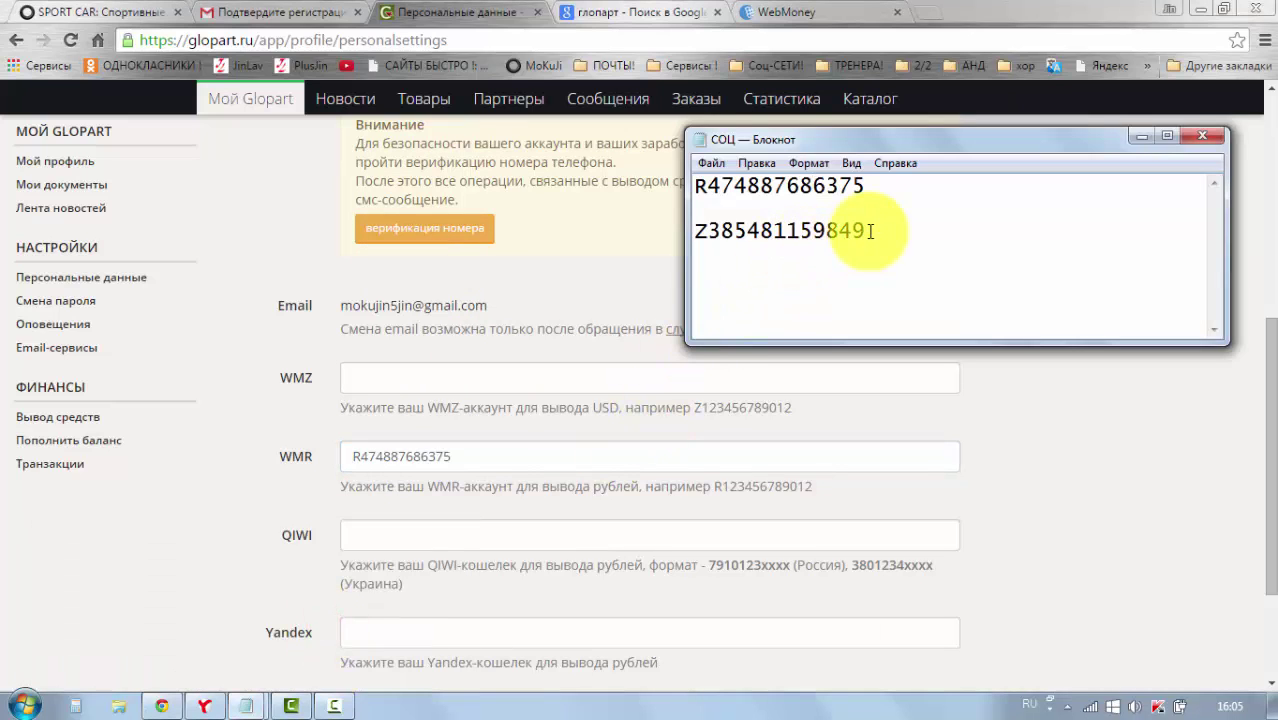
pyautogui.moveTo(866, 230); pyautogui.dragTo(695, 233)
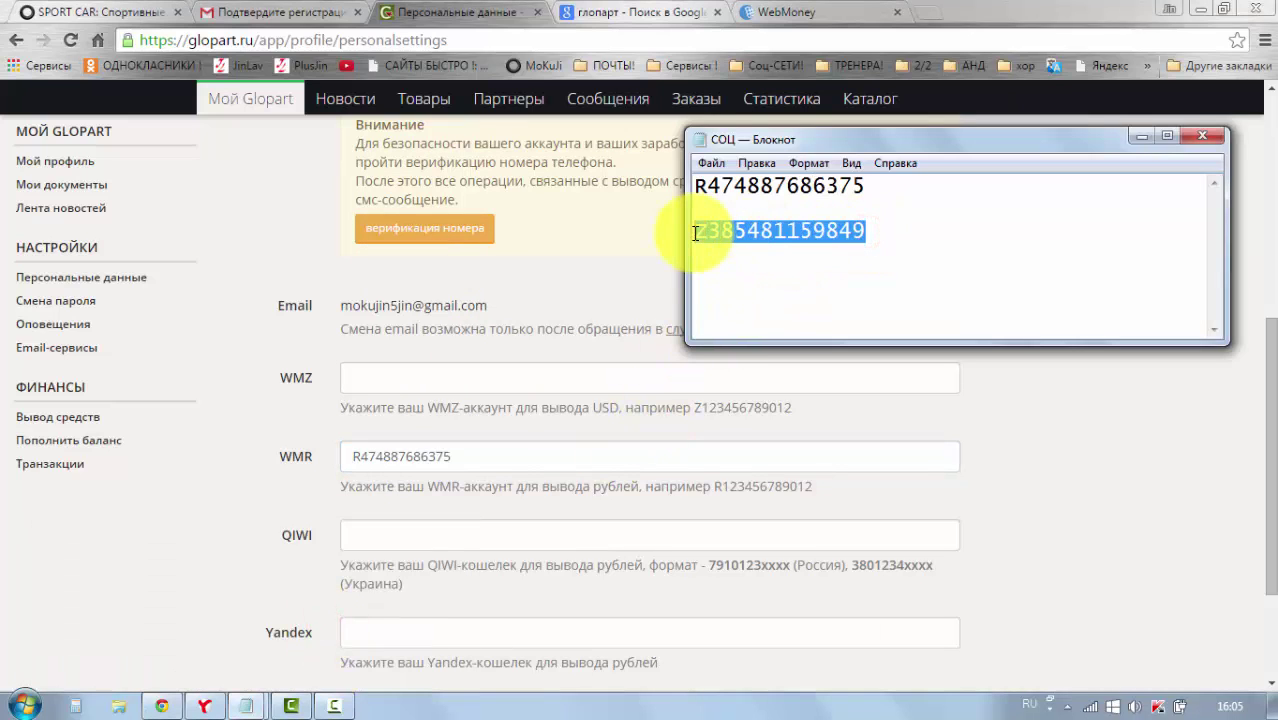
pyautogui.rightClick(752, 230)
pyautogui.click(822, 288)
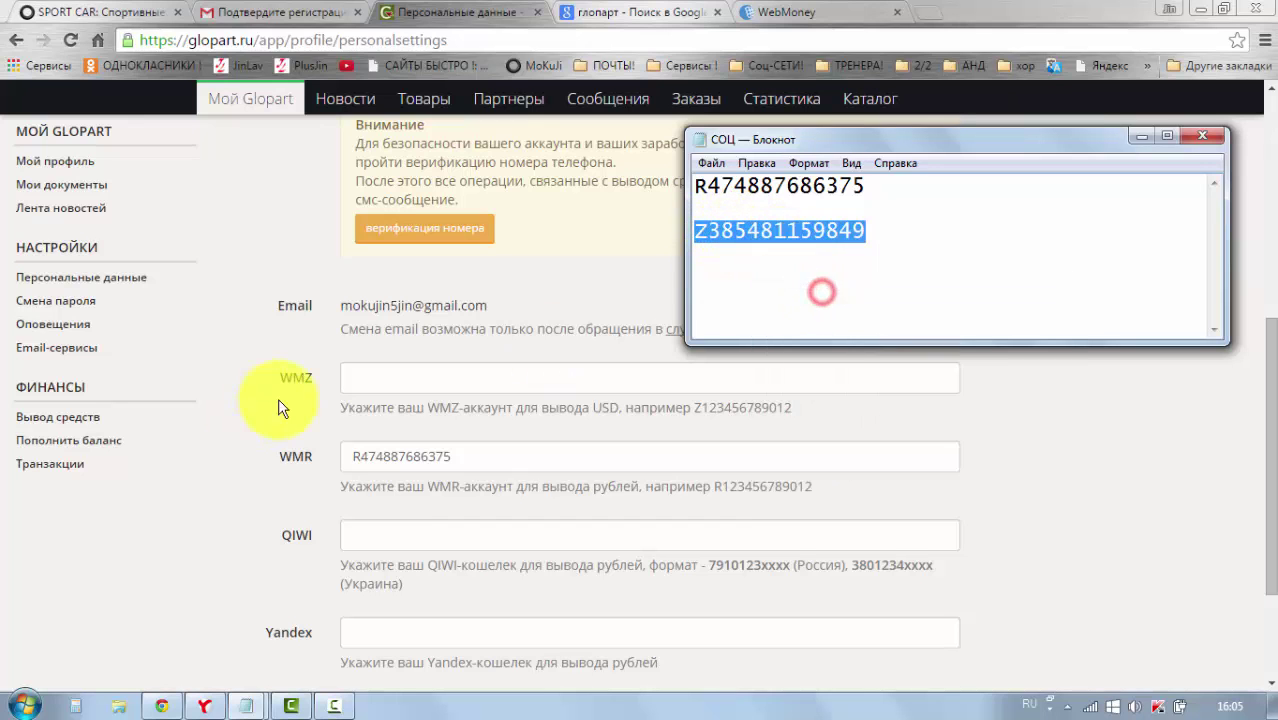
pyautogui.click(353, 382)
pyautogui.rightClick(353, 382)
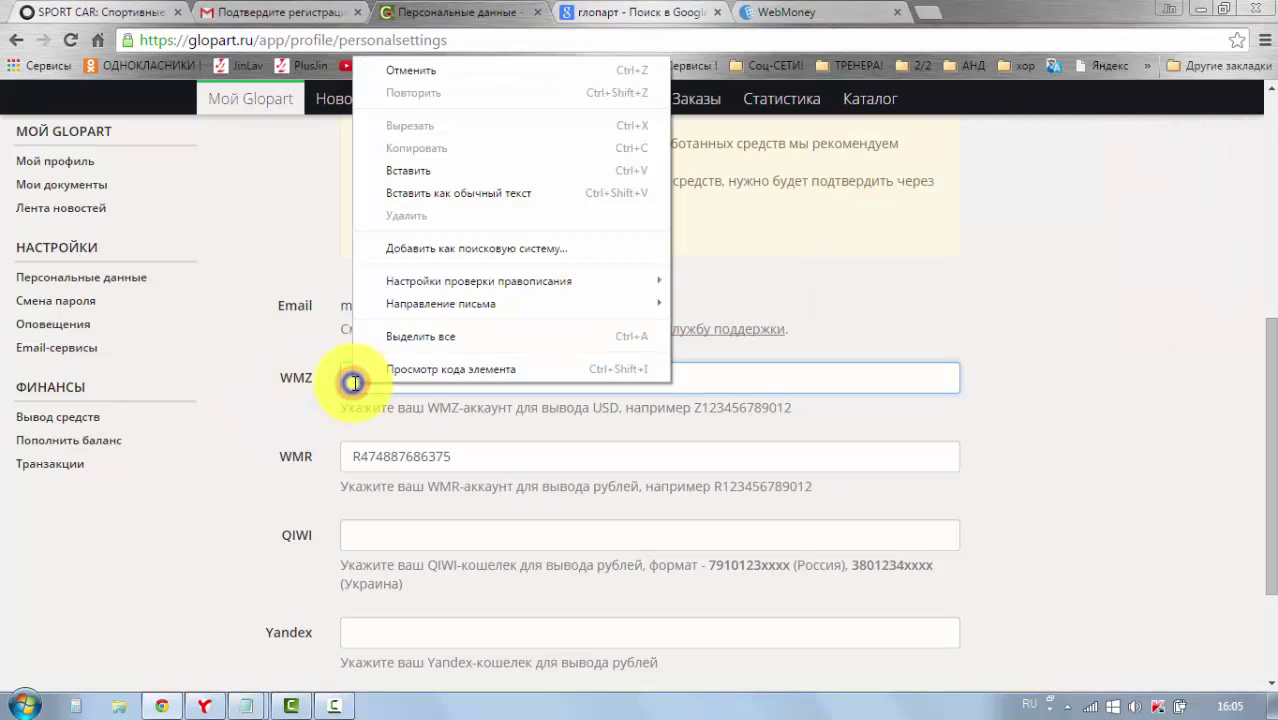
pyautogui.click(412, 175)
pyautogui.click(269, 386)
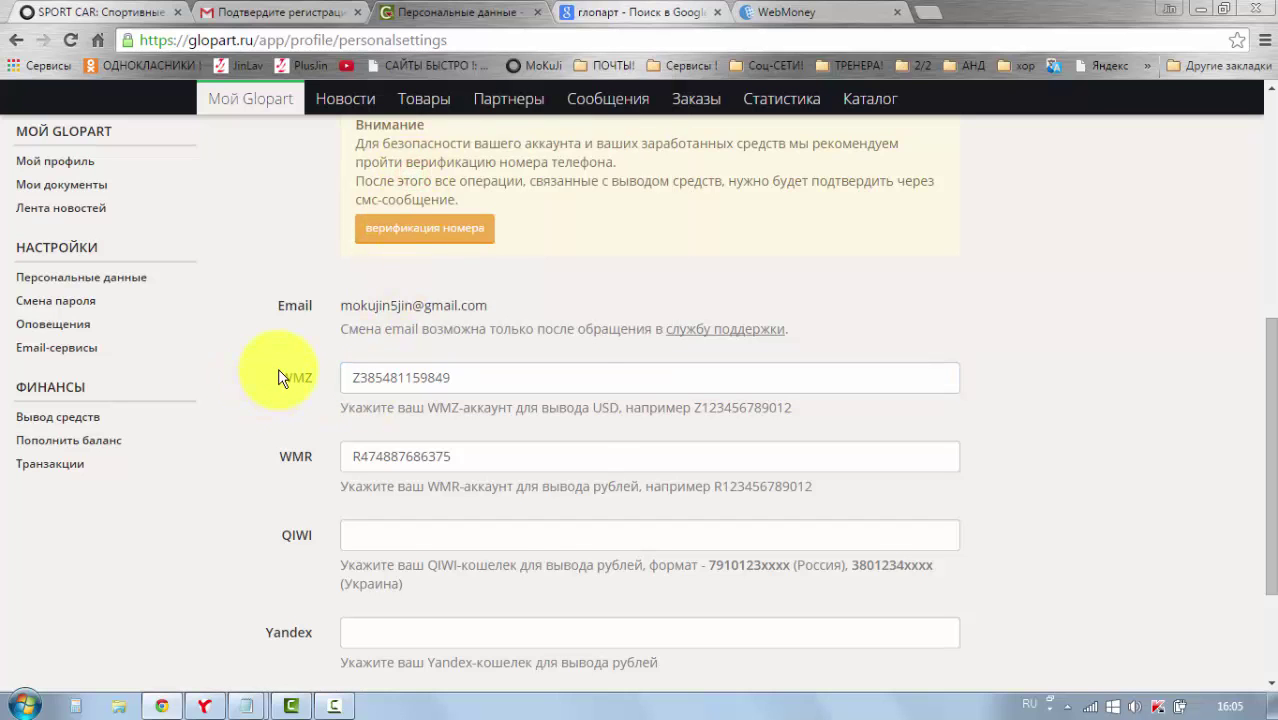
pyautogui.scroll(-1, 280, 378)
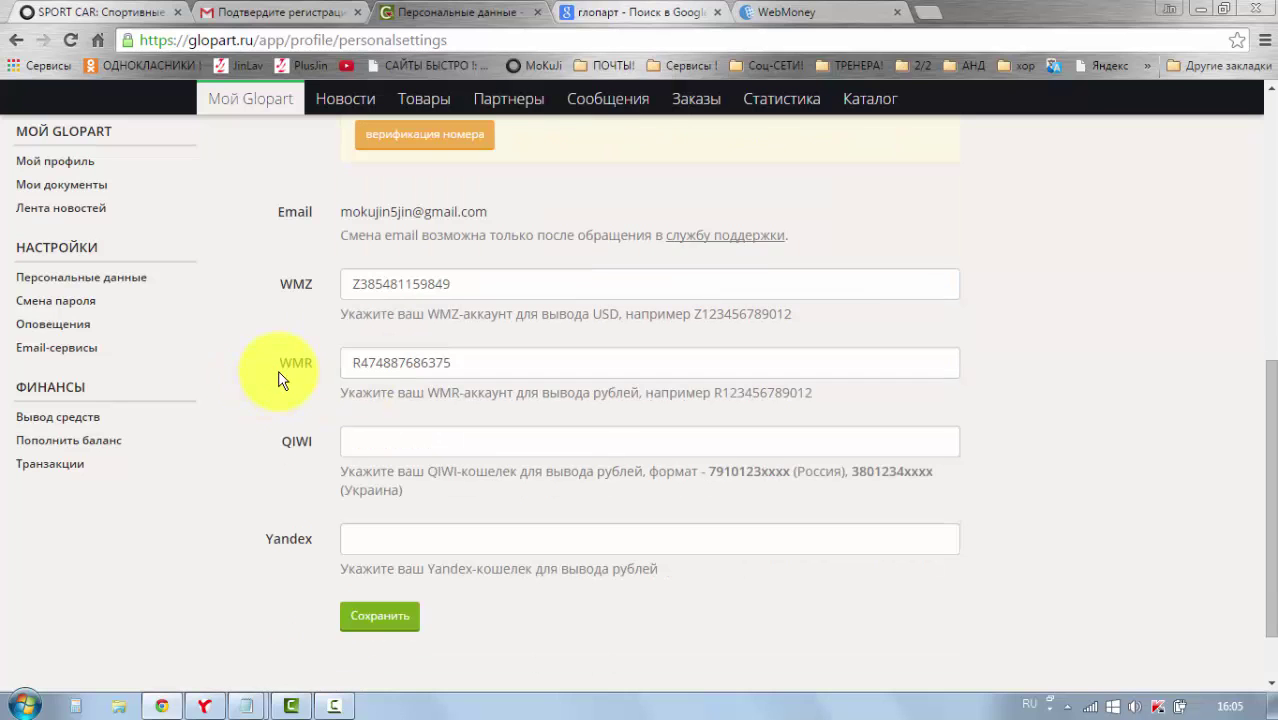
pyautogui.click(357, 440)
pyautogui.click(365, 531)
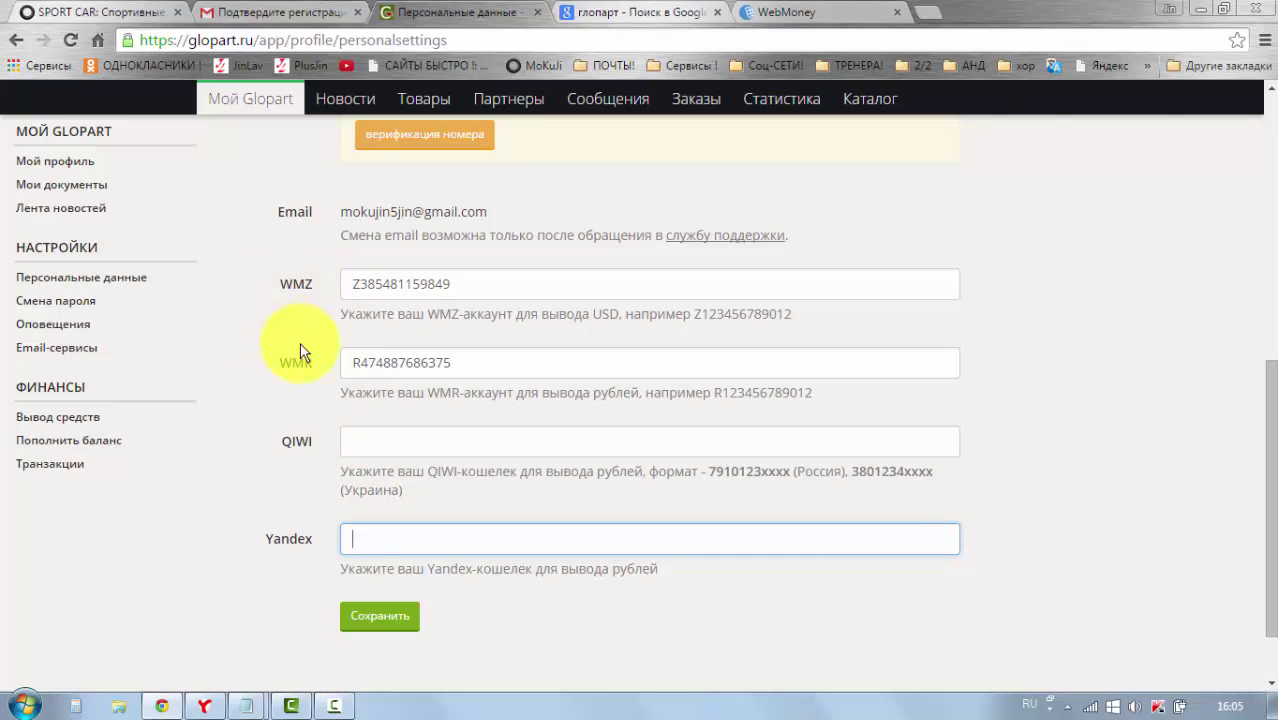
pyautogui.click(360, 440)
pyautogui.click(380, 538)
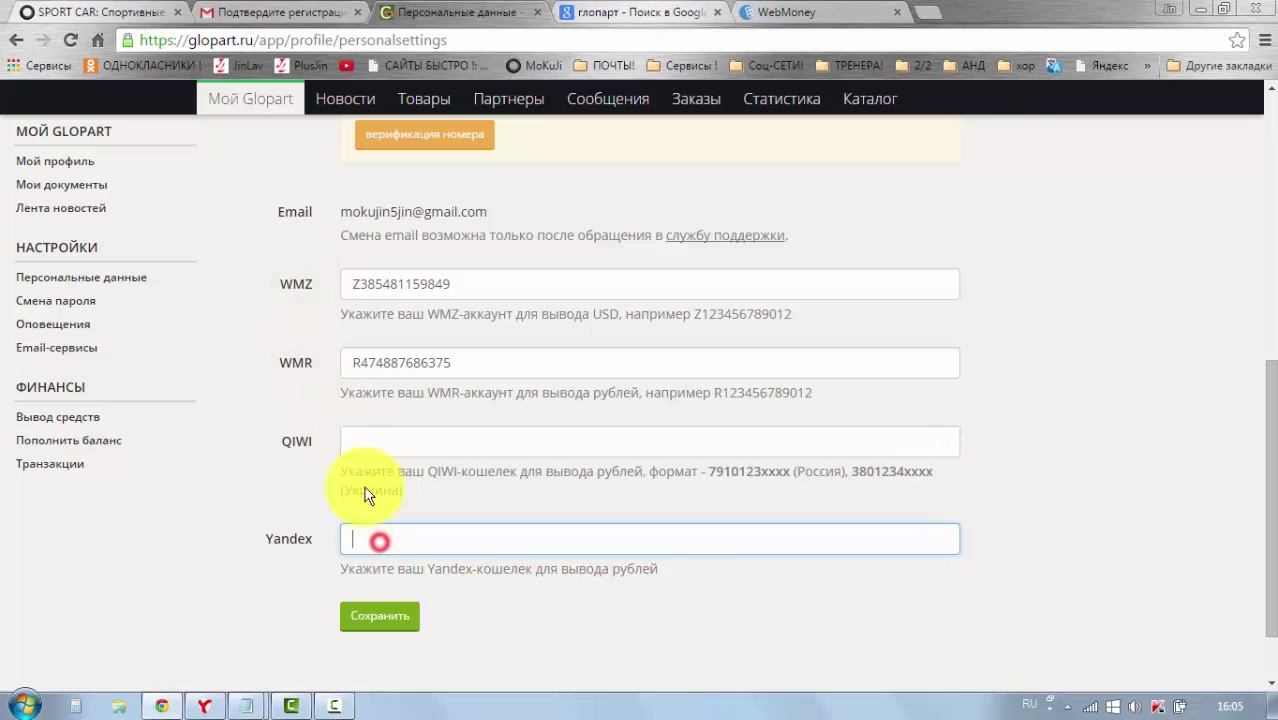
pyautogui.click(355, 438)
# Try to save the personal data with both WebMoney wallets filled in, and dismiss the server message
pyautogui.scroll(3, 700, 415)
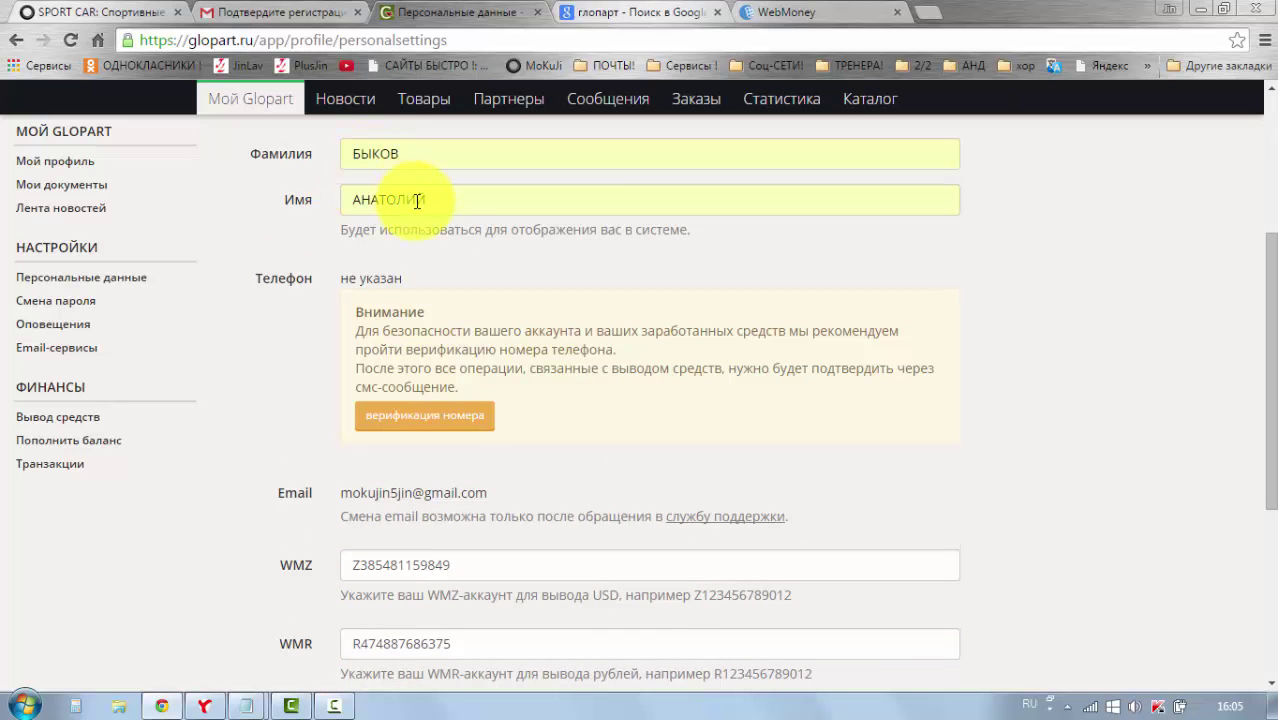
pyautogui.scroll(-1, 437, 390)
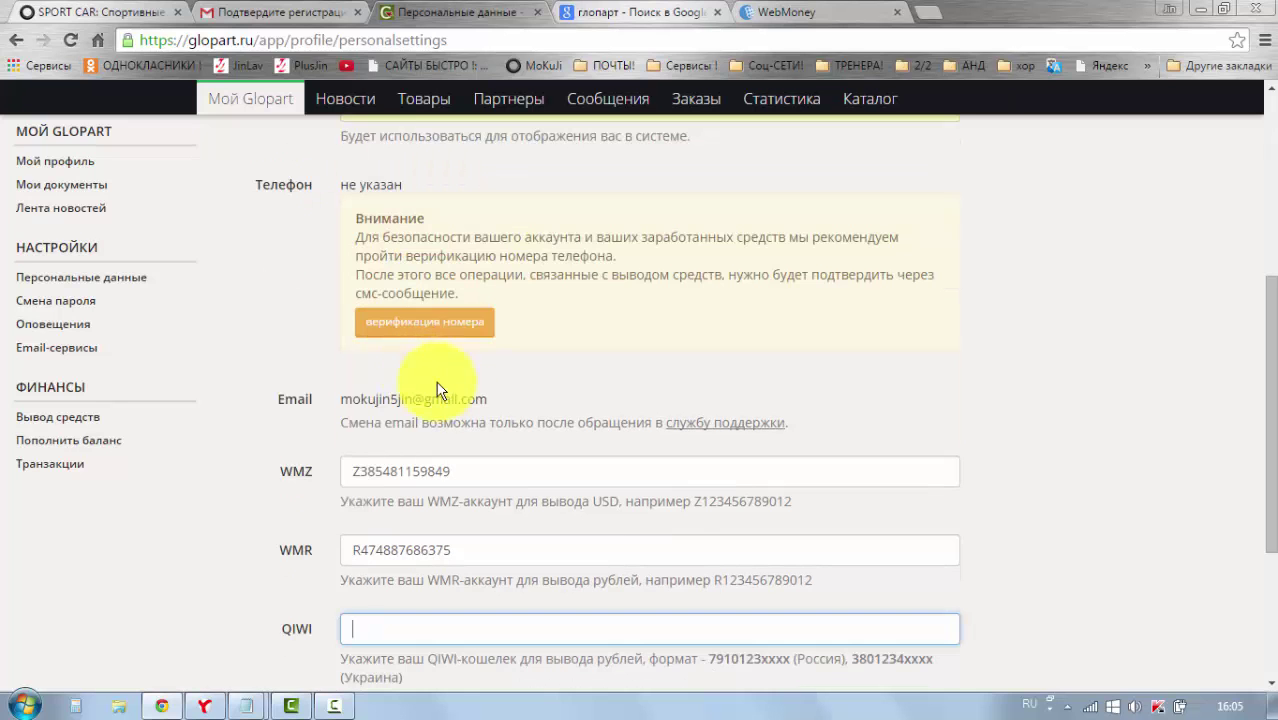
pyautogui.scroll(-3, 437, 390)
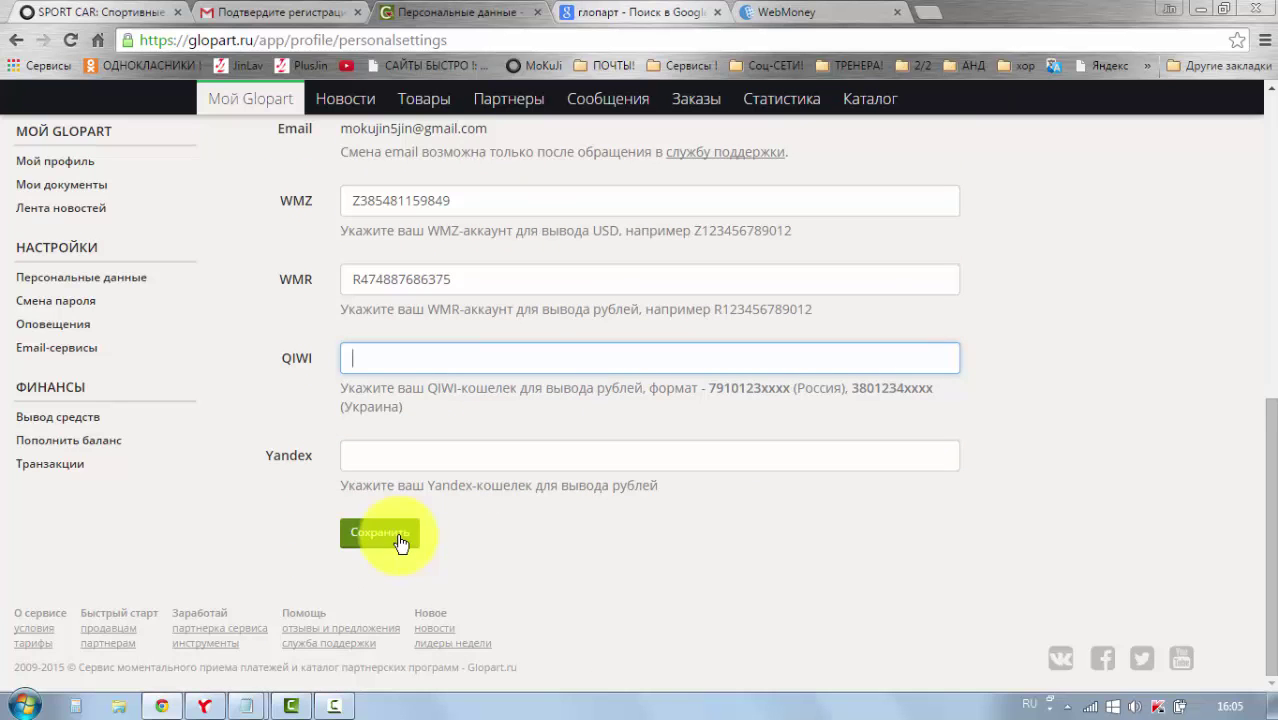
pyautogui.click(400, 541)
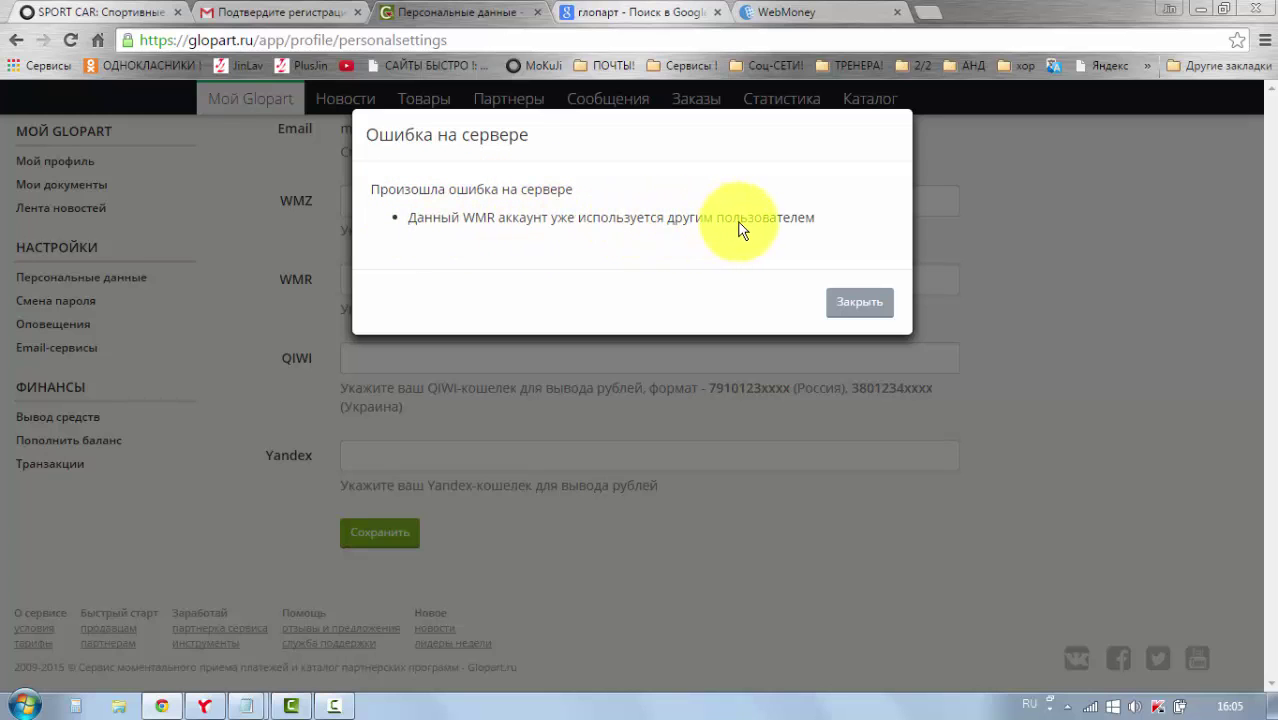
pyautogui.click(853, 314)
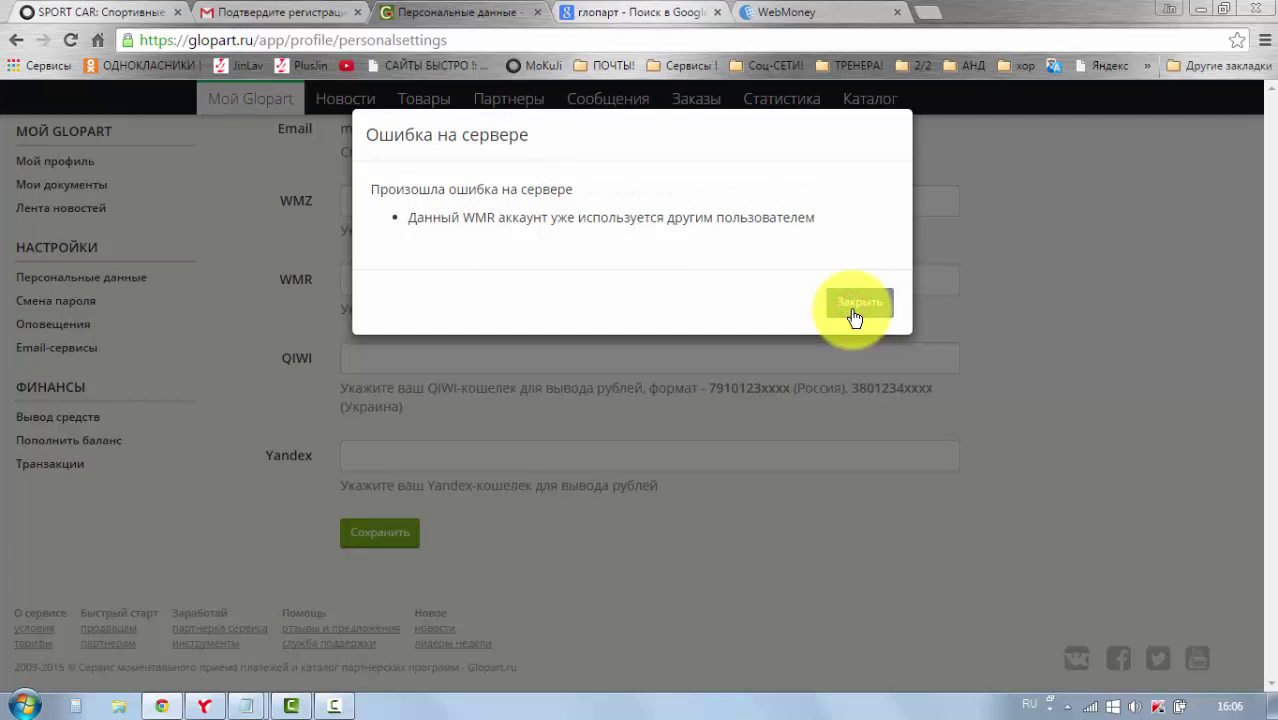
pyautogui.click(854, 314)
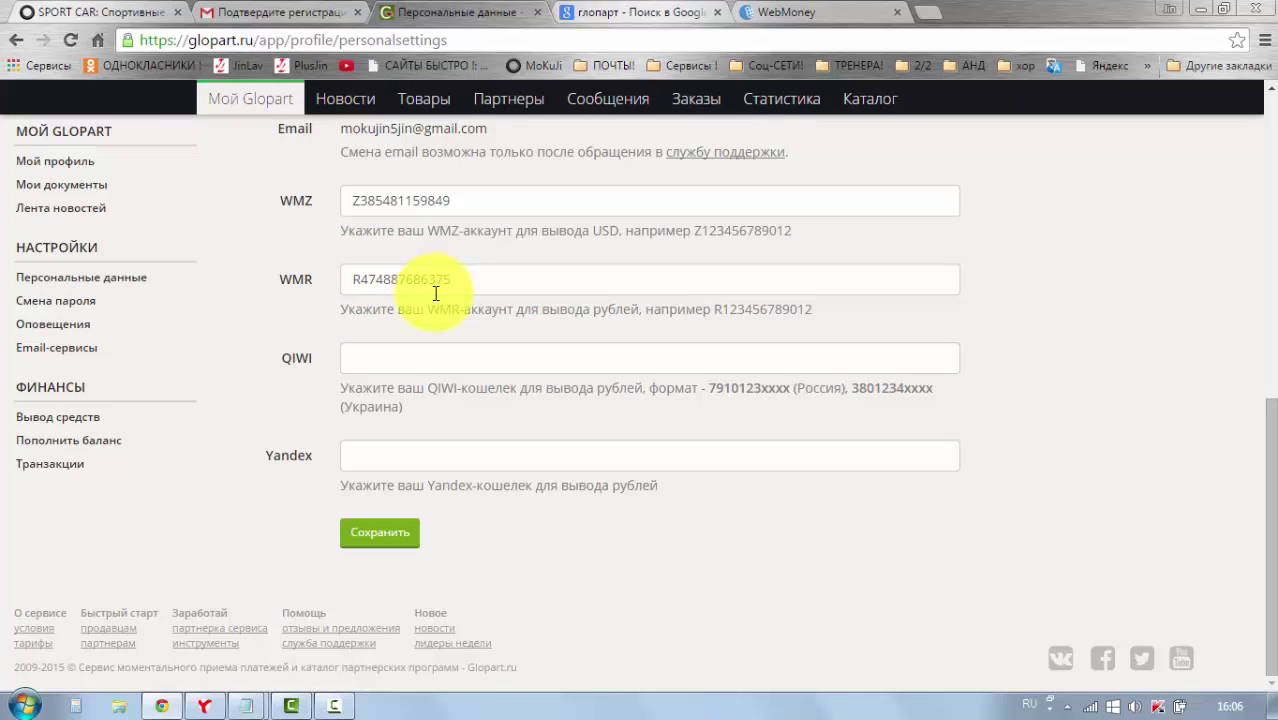
# Clear the WebMoney wallet numbers from the WMR and WMZ fields
pyautogui.moveTo(468, 279); pyautogui.dragTo(338, 280)
pyautogui.press('BackSpace')
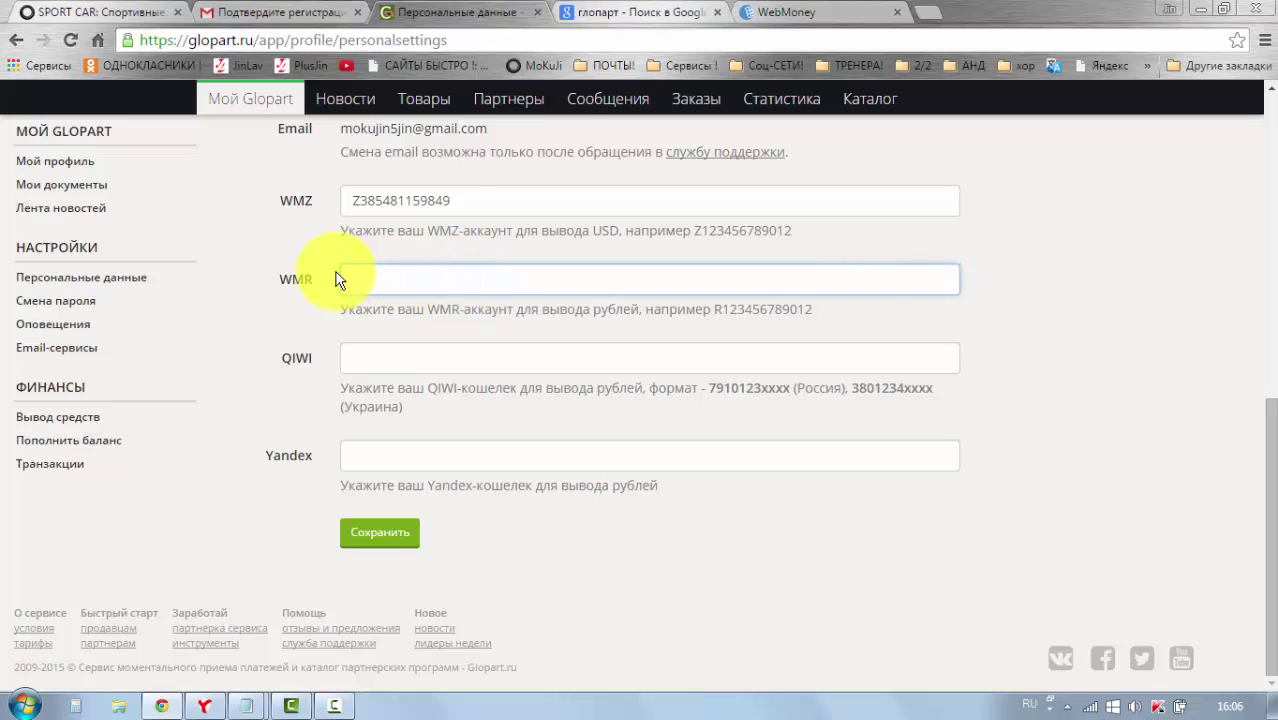
pyautogui.moveTo(462, 203); pyautogui.dragTo(357, 203)
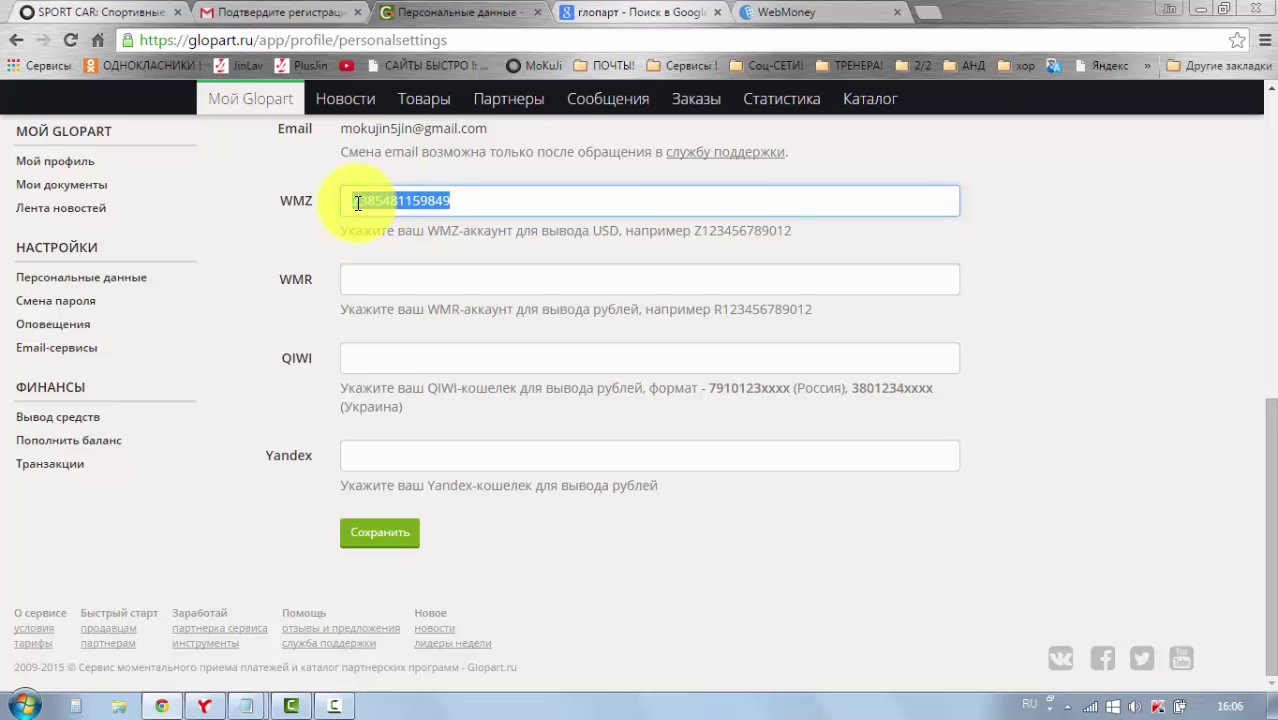
pyautogui.press('BackSpace')
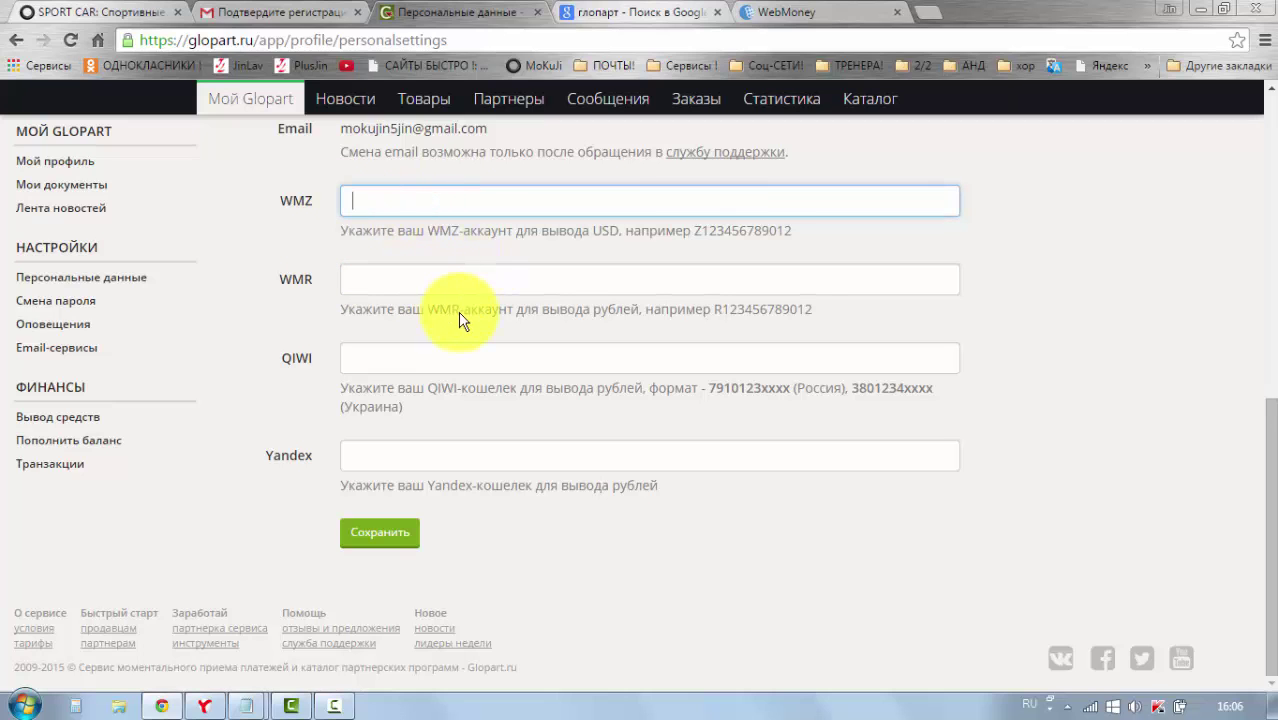
# Paste the Yandex wallet number into the Yandex field of the personal data form
pyautogui.click(417, 458)
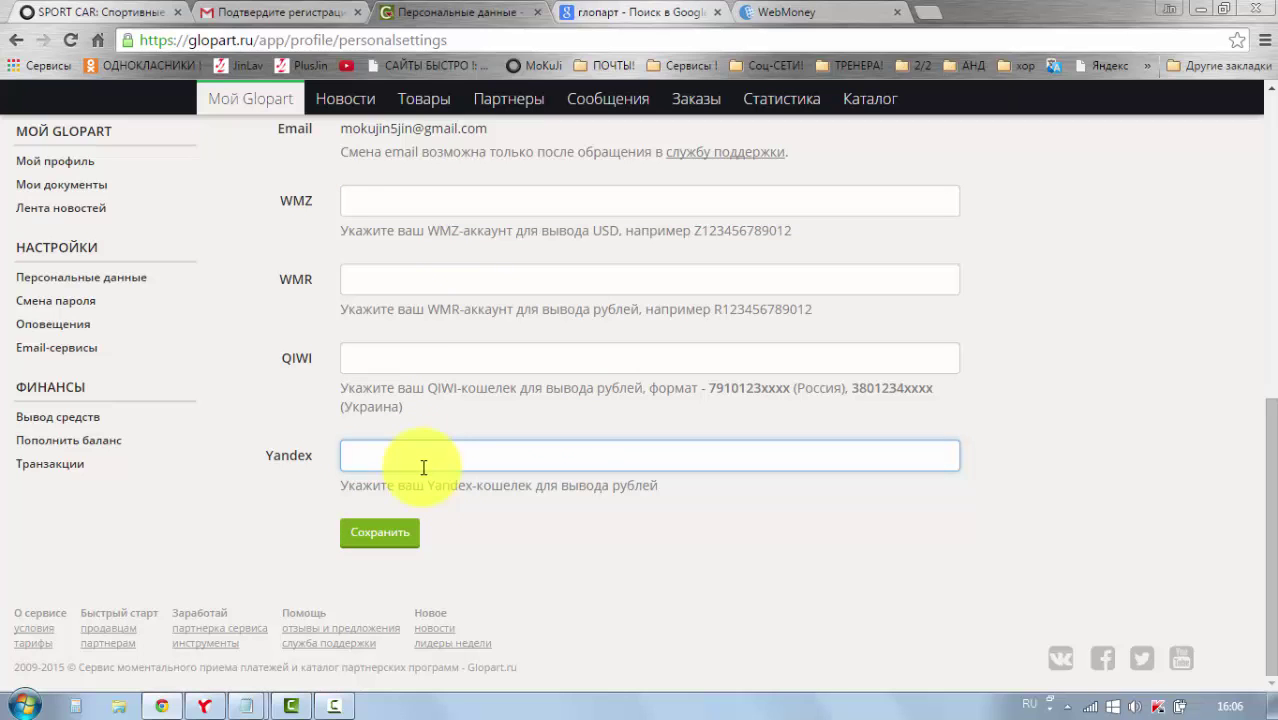
pyautogui.click(356, 278)
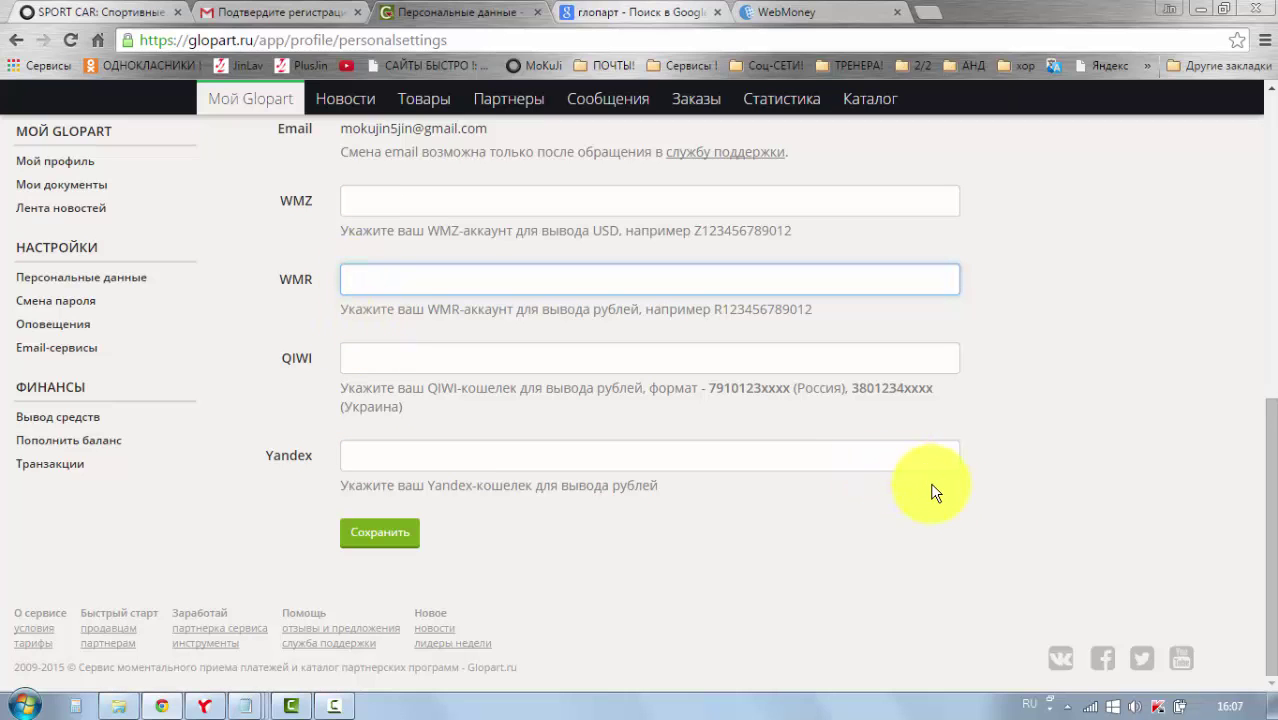
pyautogui.click(403, 461)
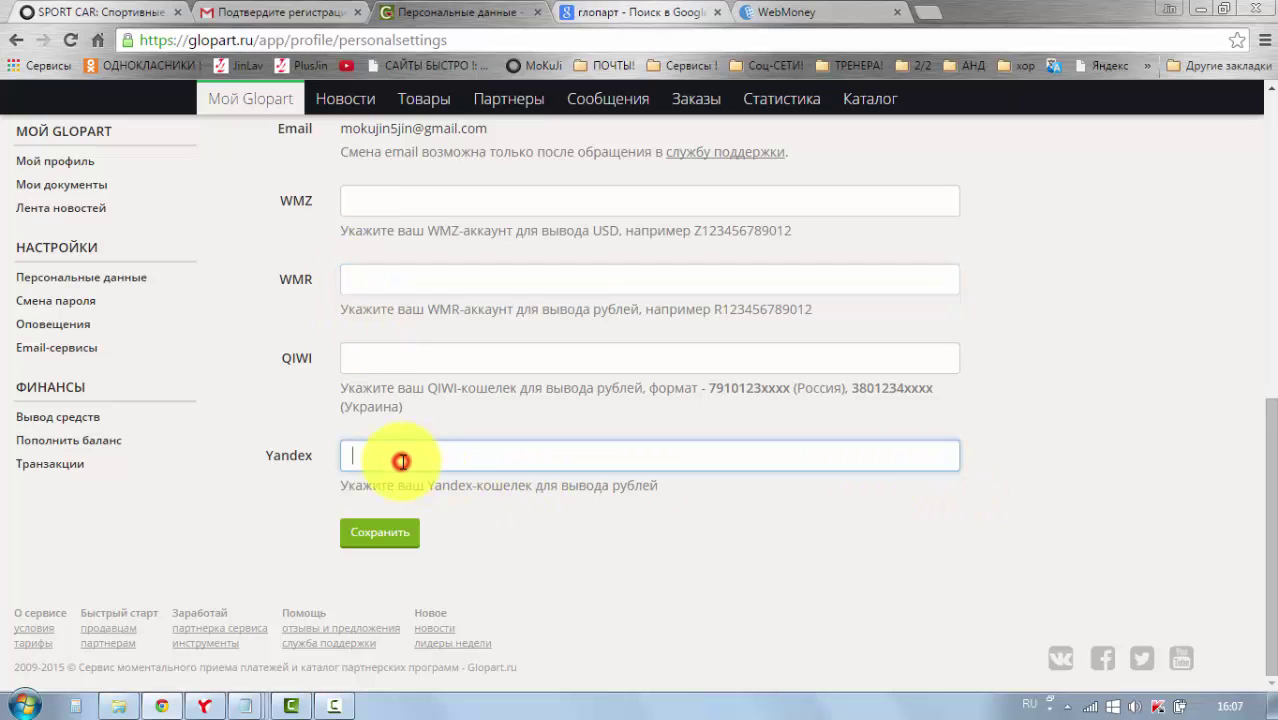
pyautogui.rightClick(400, 459)
pyautogui.click(497, 252)
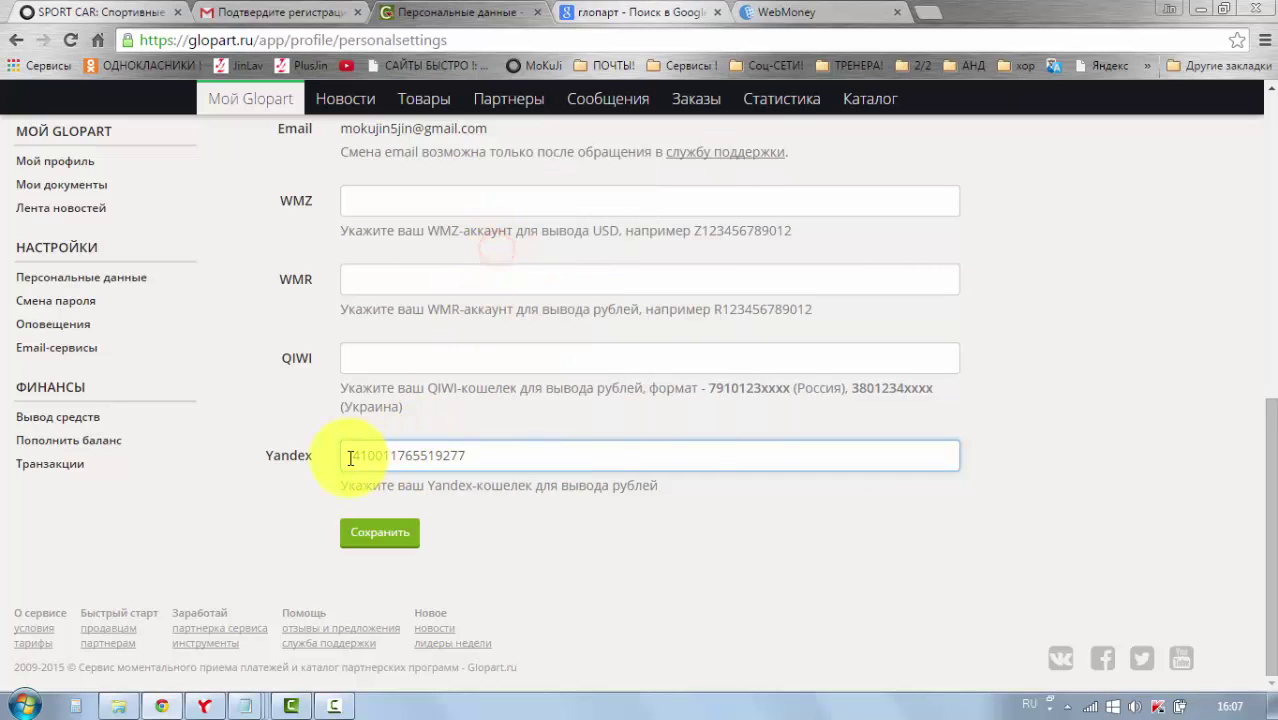
pyautogui.click(476, 453)
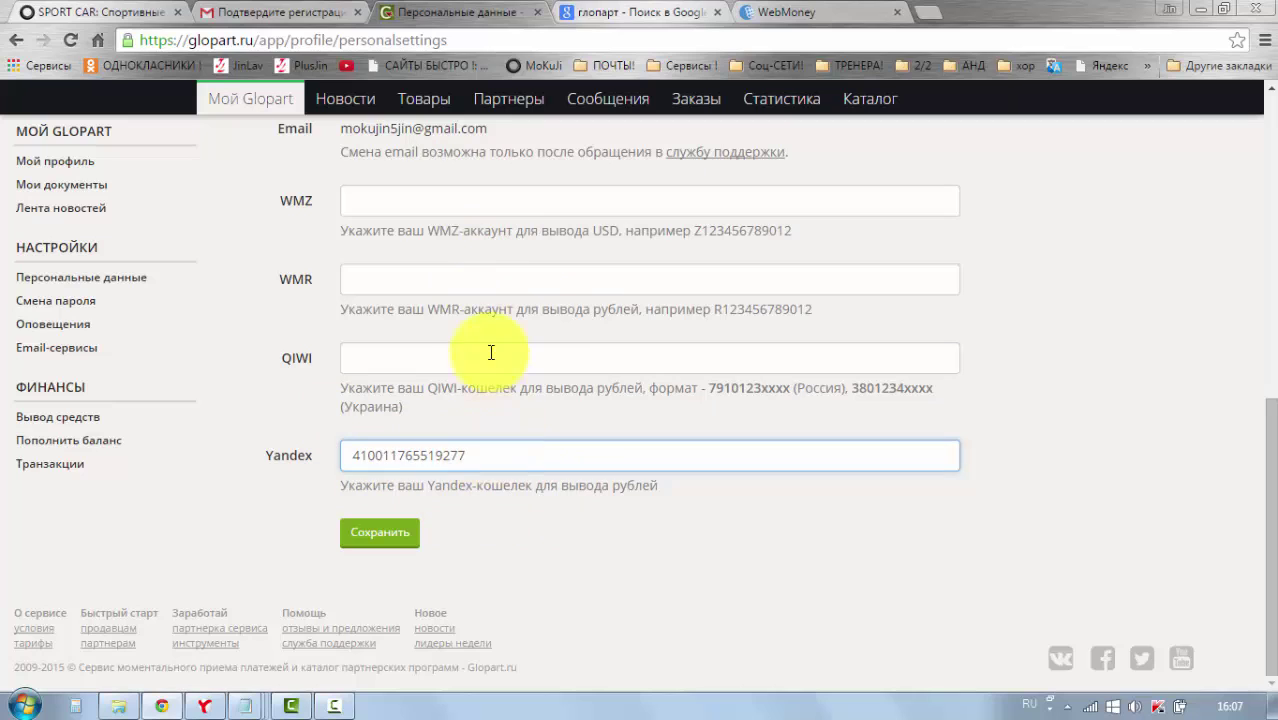
# Save the personal data form with only the Yandex wallet provided for withdrawals
pyautogui.click(388, 204)
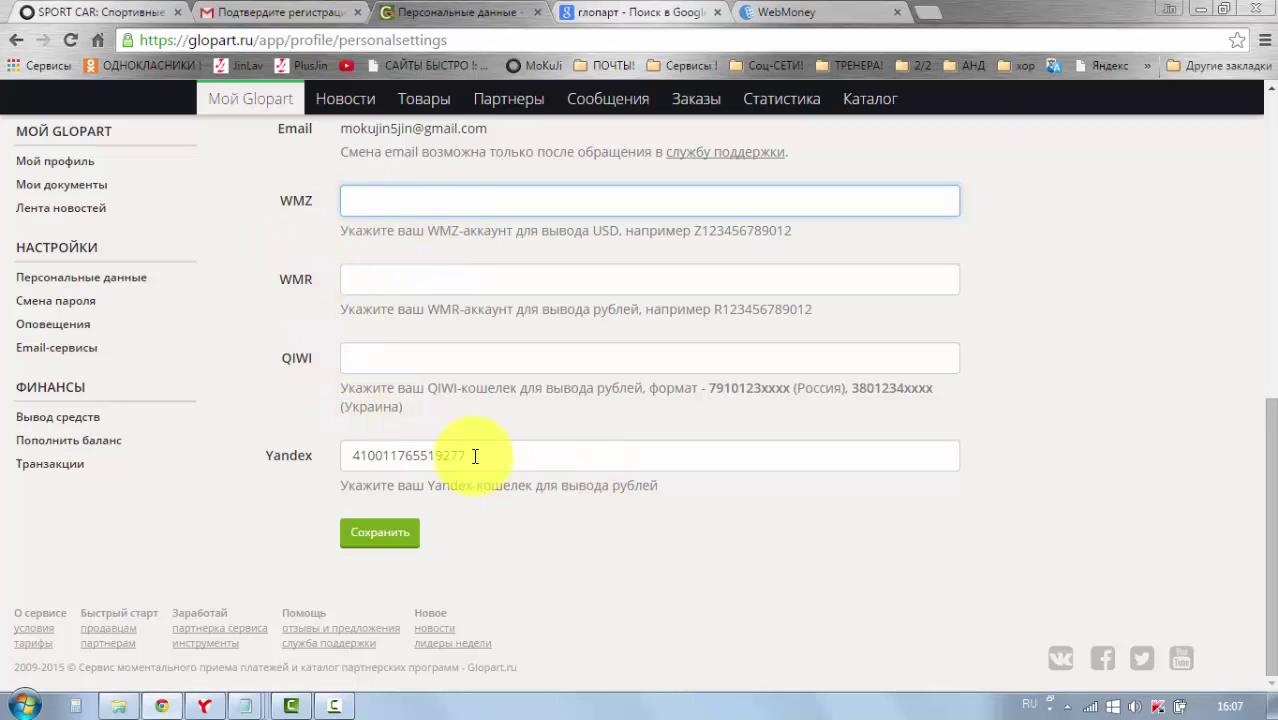
pyautogui.scroll(2, 590, 442)
pyautogui.scroll(-2, 600, 442)
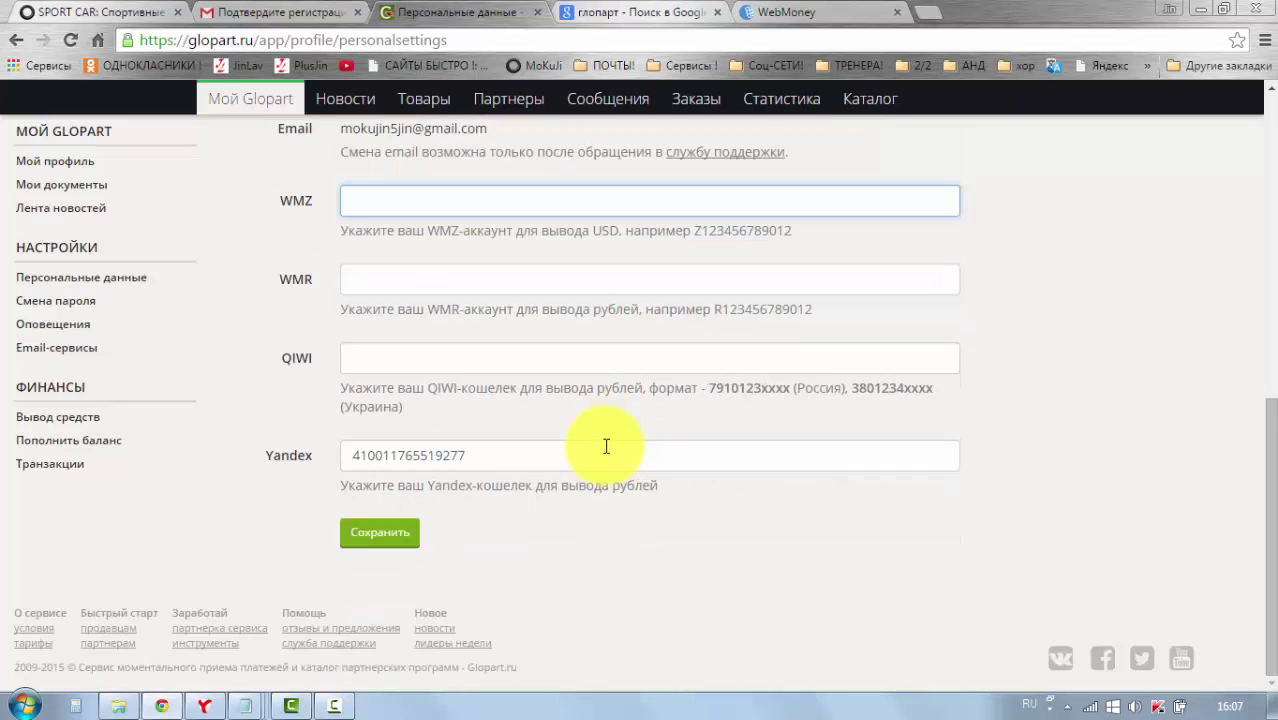
pyautogui.click(378, 533)
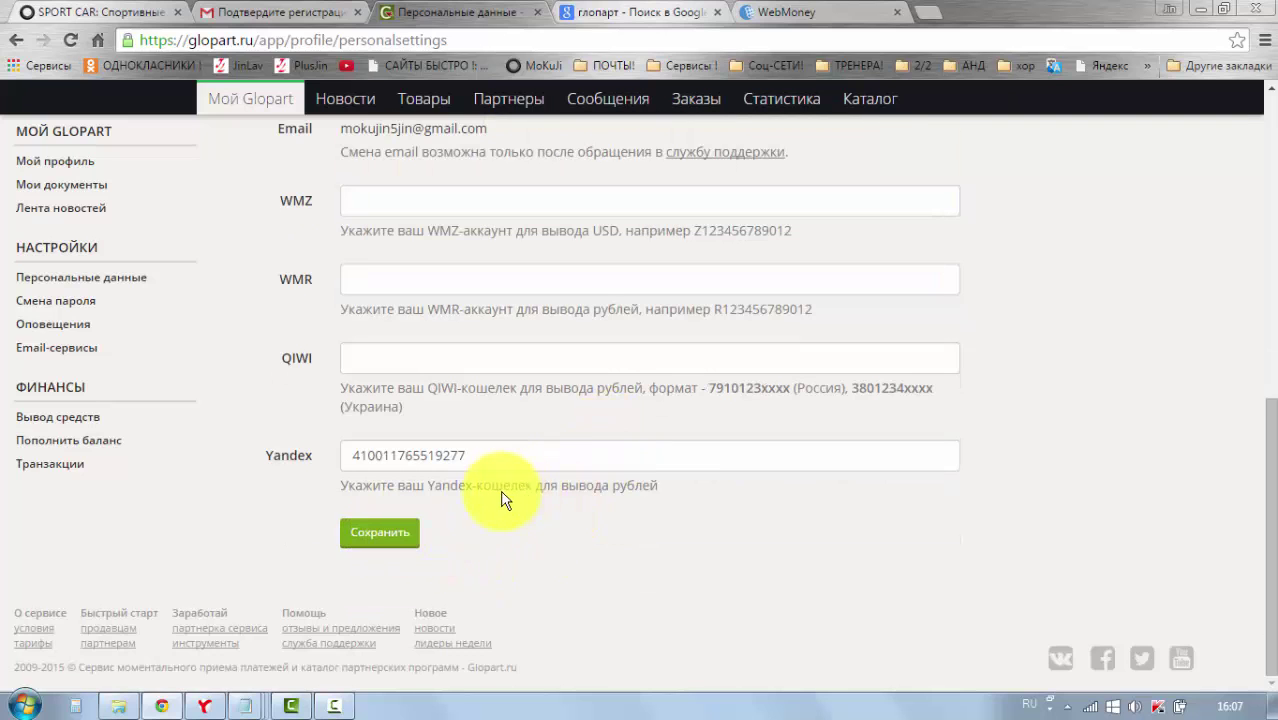
pyautogui.click(414, 537)
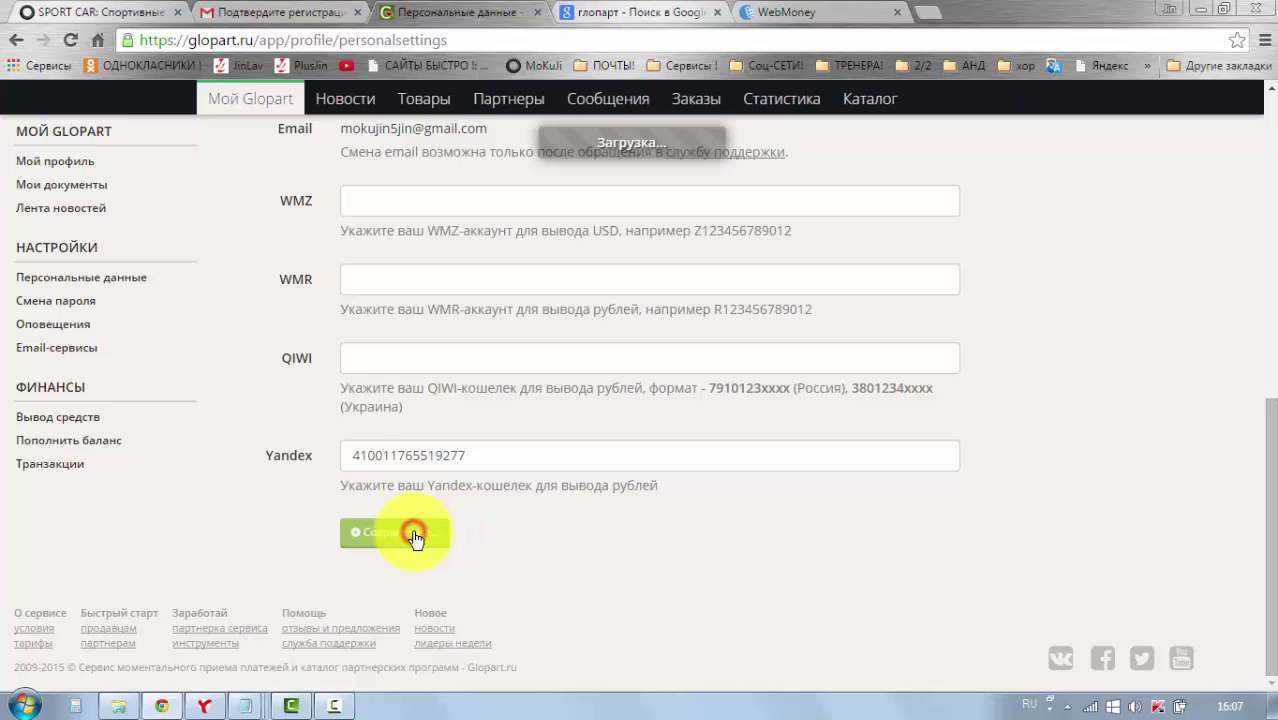
# Review the personal data page, checking the name fields, phone verification notice and payment wallet fields
pyautogui.scroll(7, 490, 505)
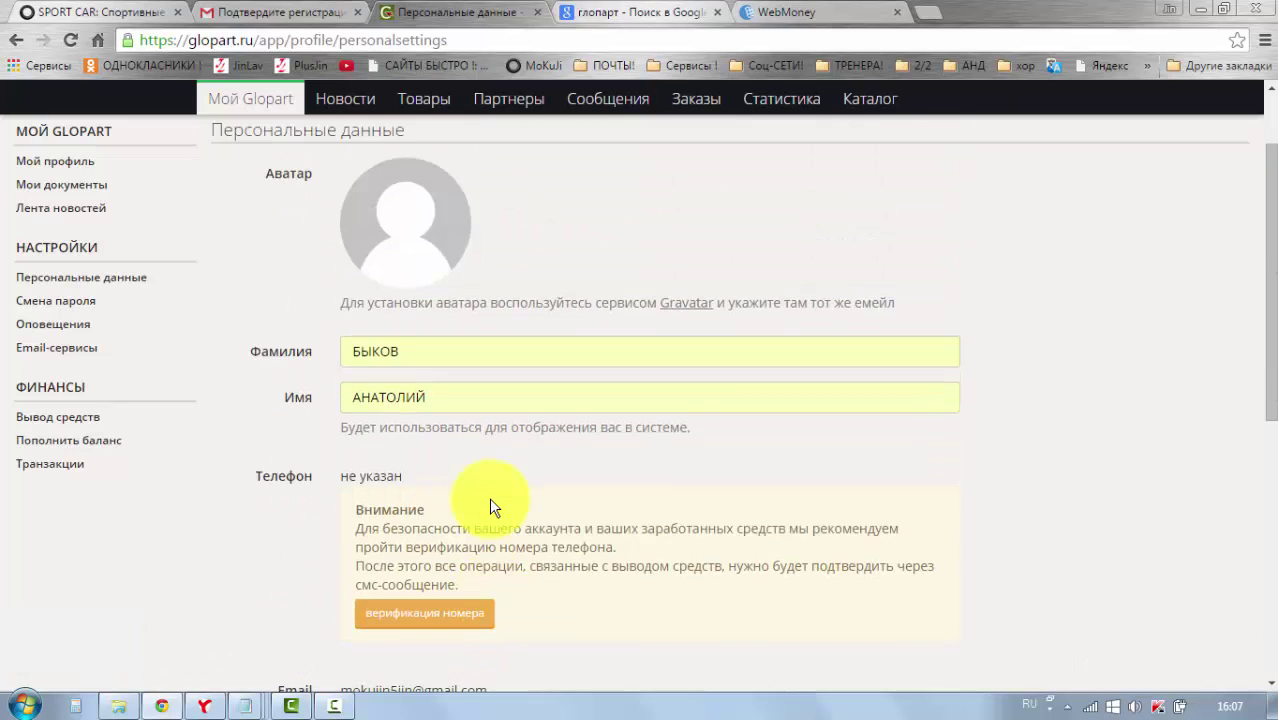
pyautogui.scroll(-6, 489, 505)
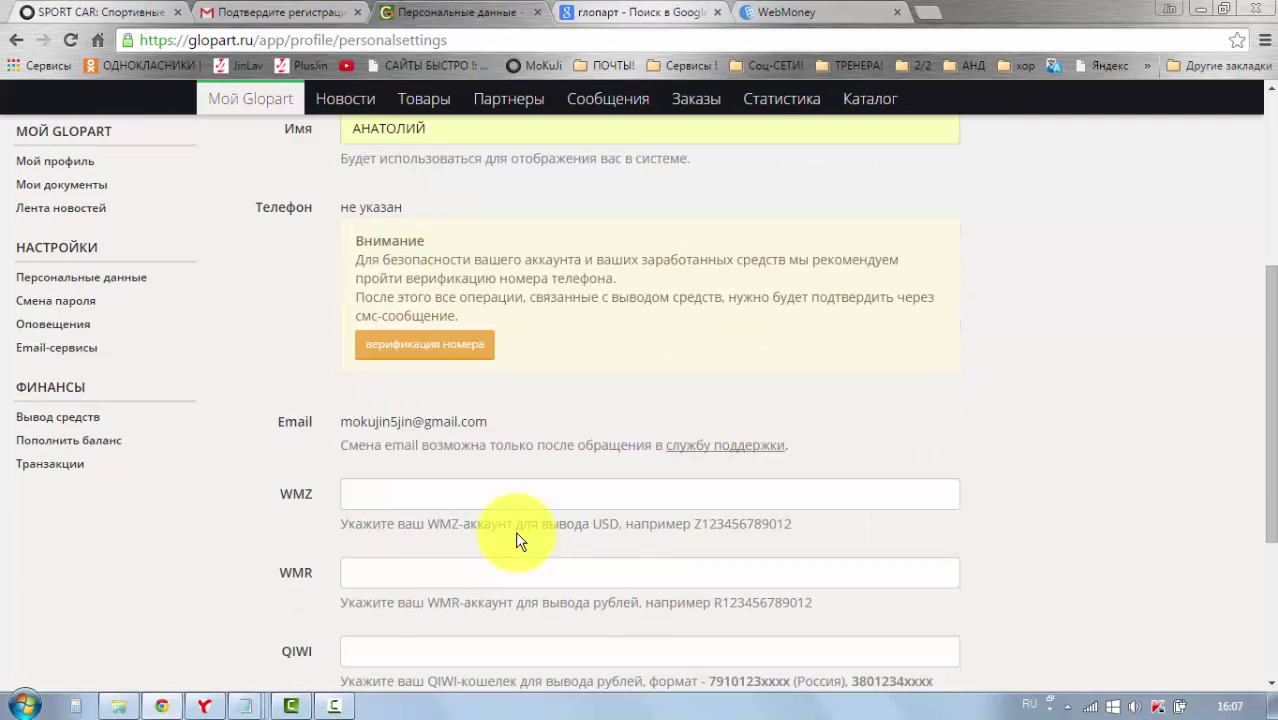
pyautogui.scroll(-2, 518, 540)
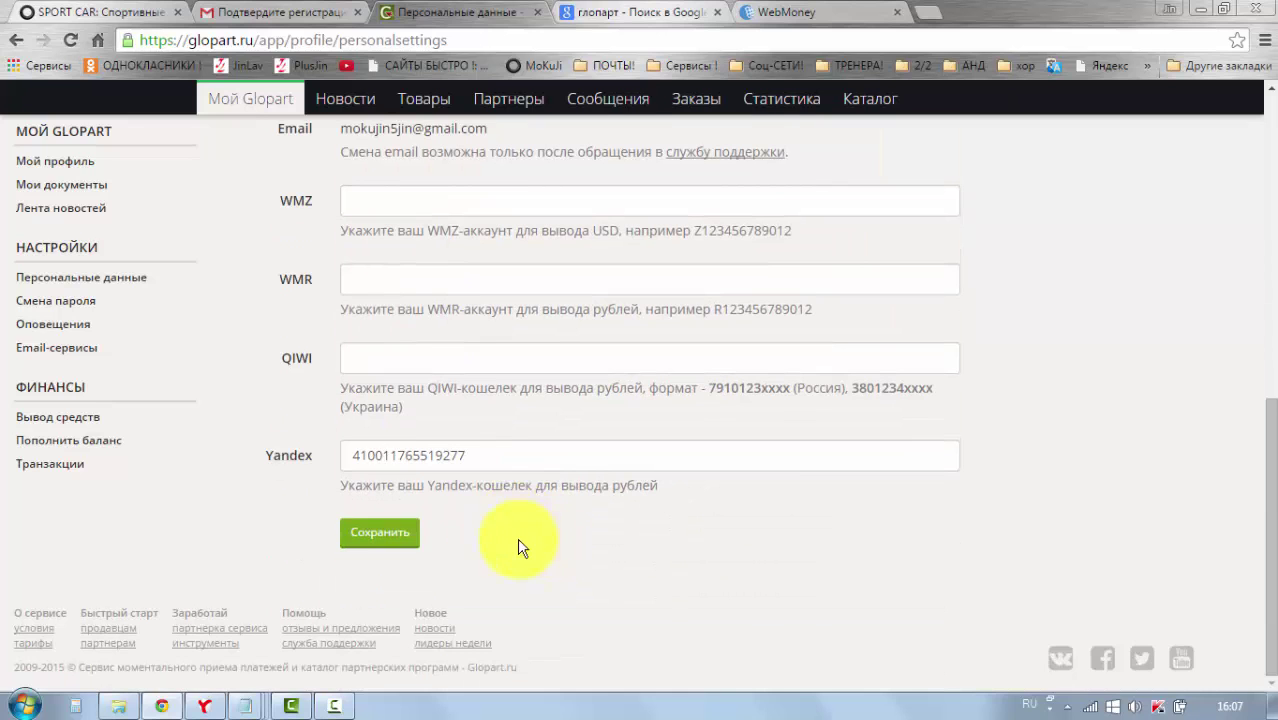
pyautogui.scroll(1, 476, 528)
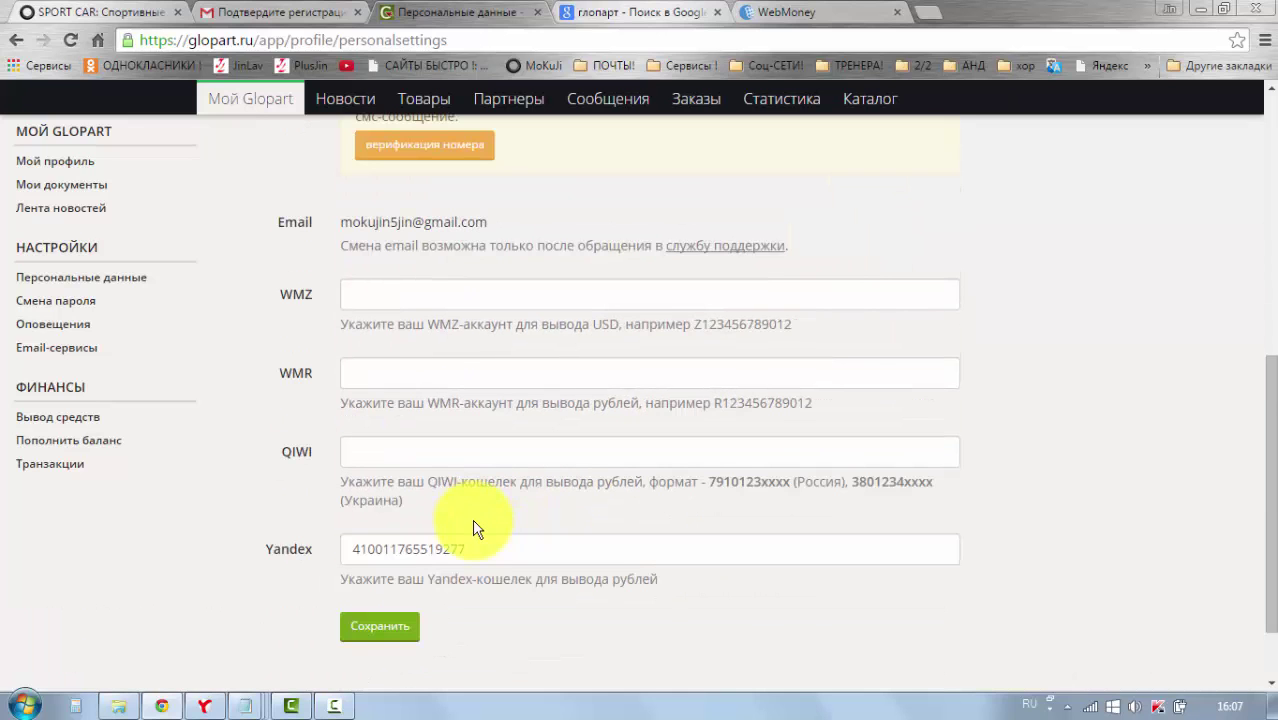
pyautogui.scroll(6, 476, 528)
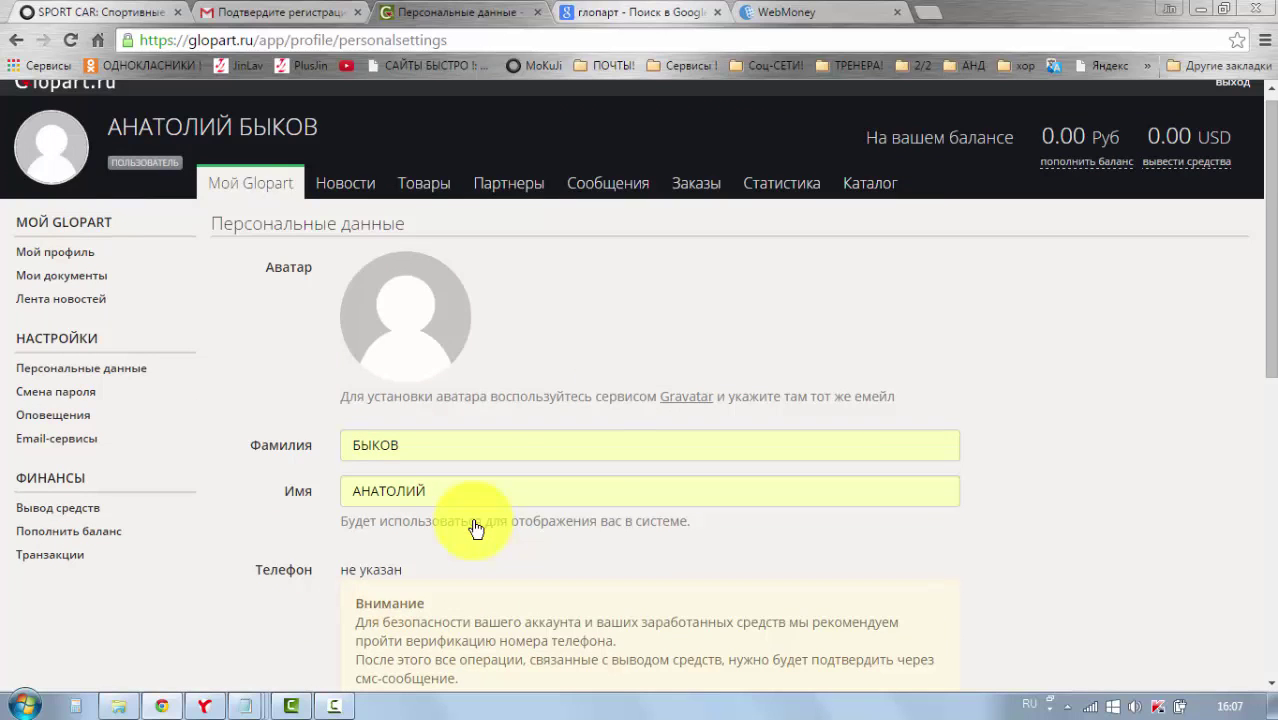
pyautogui.scroll(-1, 548, 445)
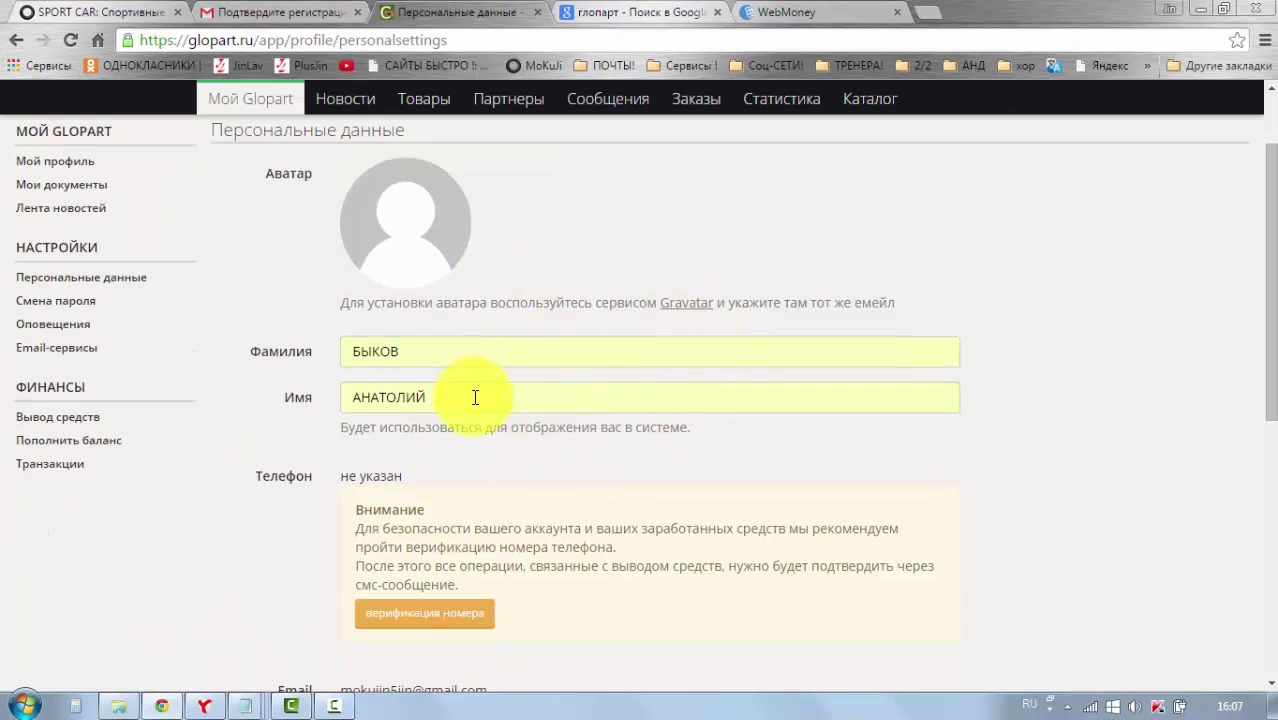
pyautogui.scroll(-4, 475, 397)
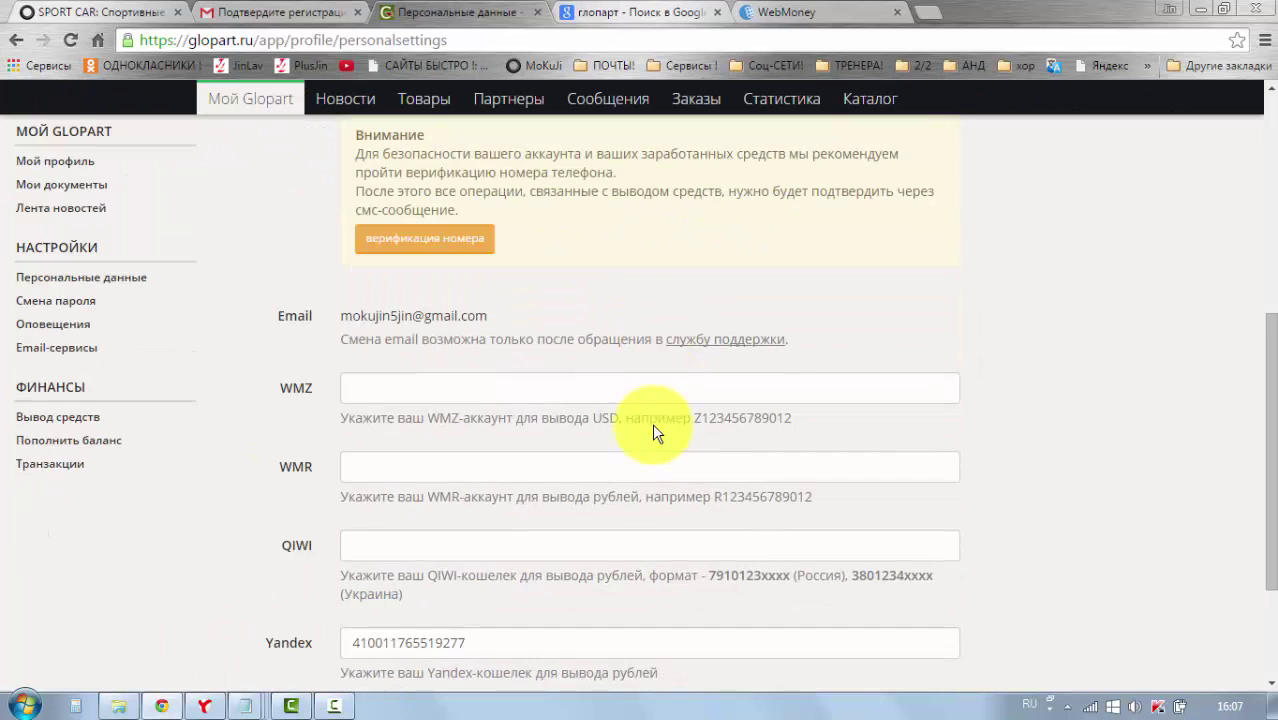
pyautogui.scroll(3, 503, 403)
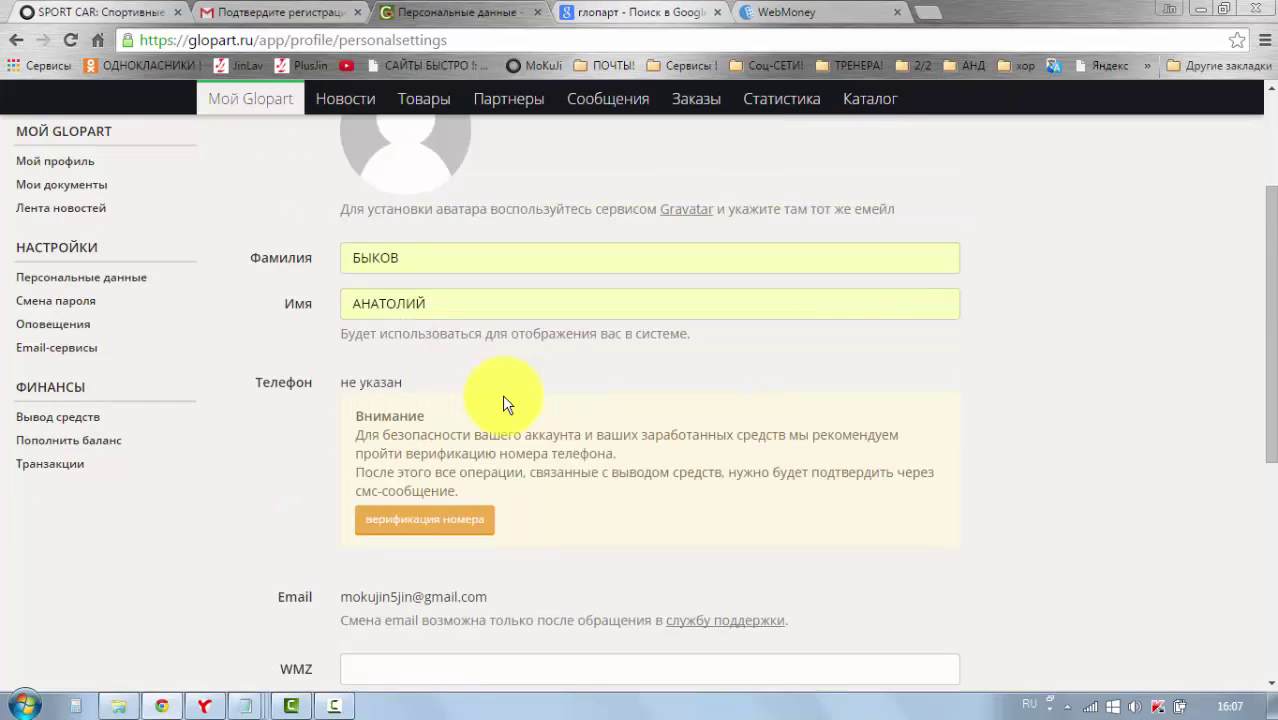
# Switch to the SPORT CAR site and look through its home page, including the Ferrari teasers, Lamborghin article and sidebars
pyautogui.scroll(1, 510, 400)
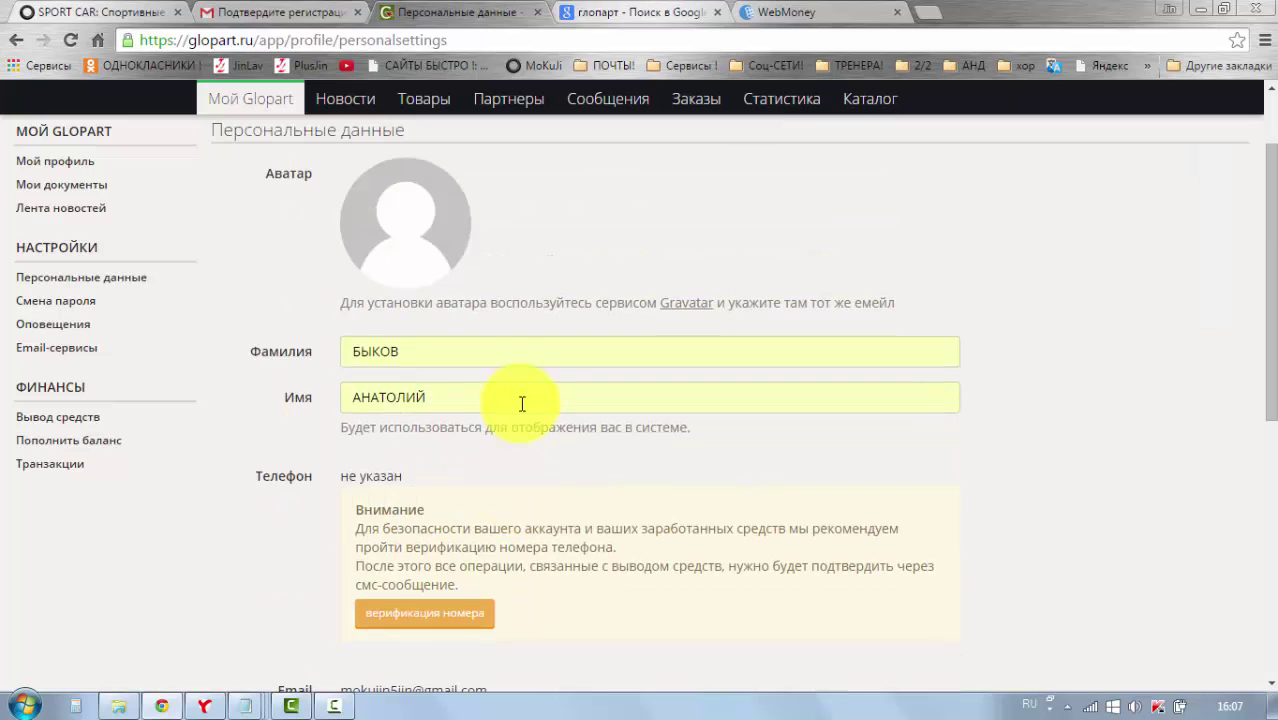
pyautogui.scroll(1, 522, 403)
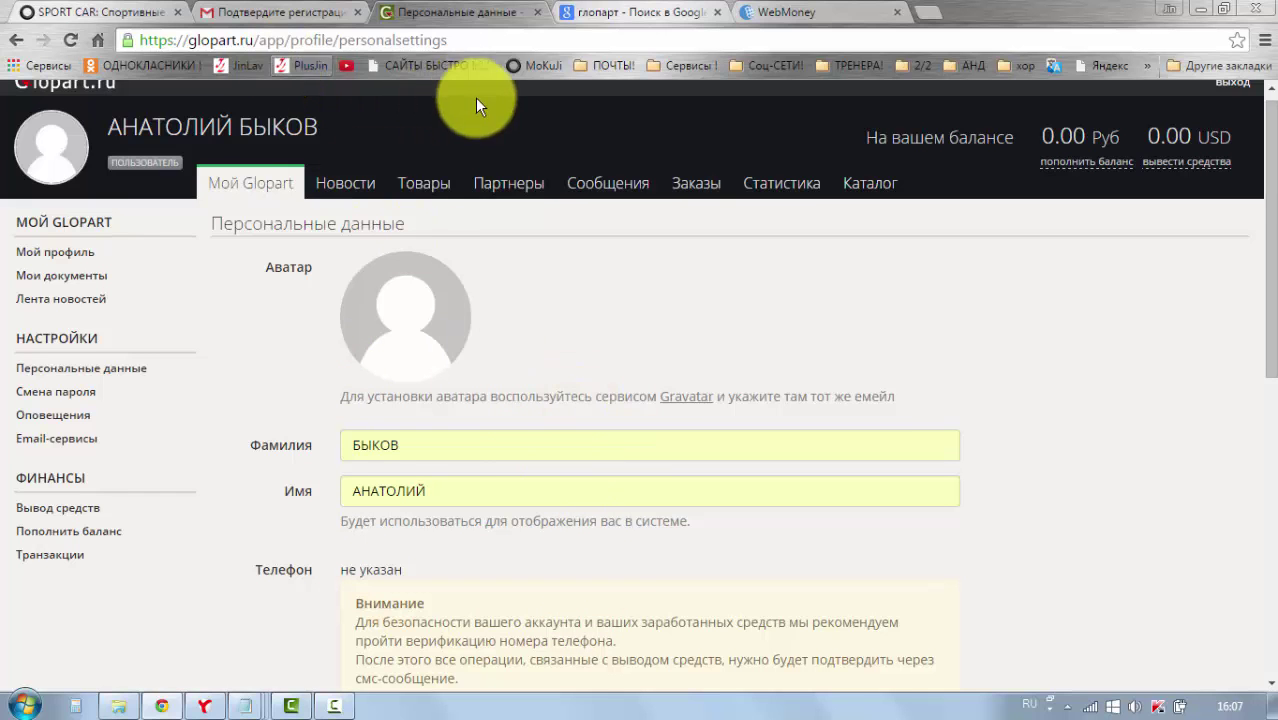
pyautogui.click(70, 14)
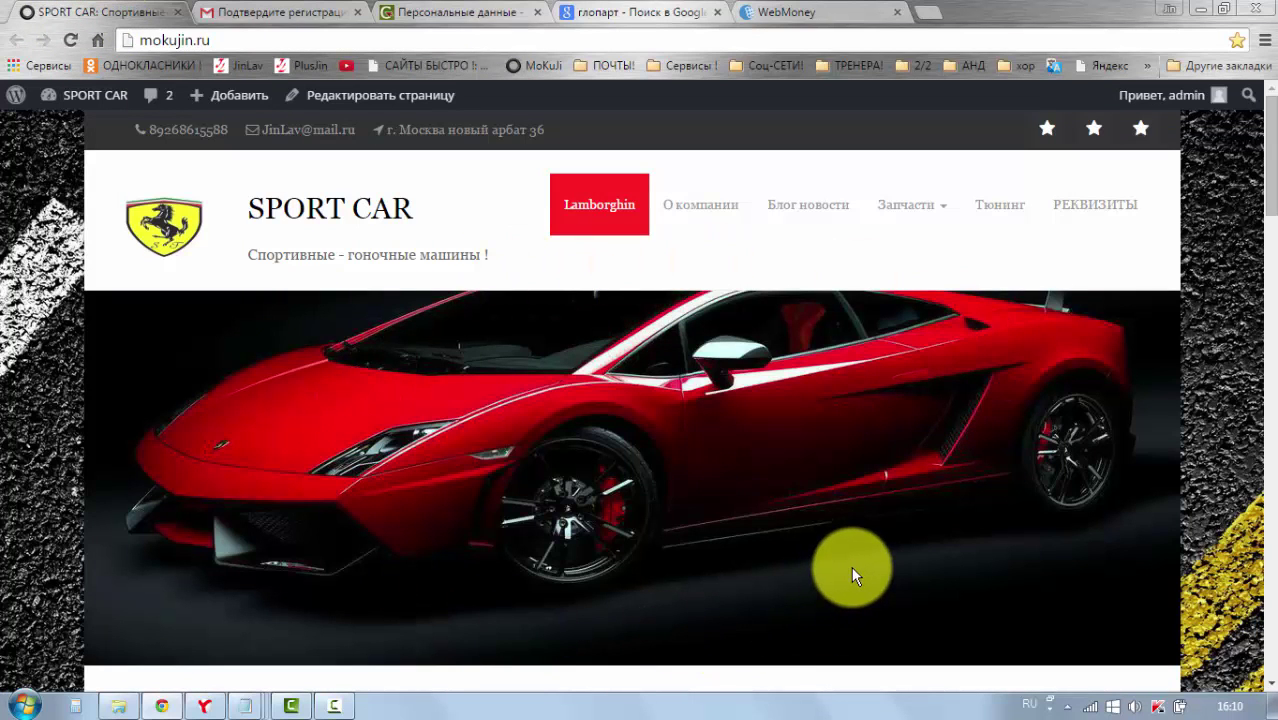
pyautogui.scroll(-1, 851, 566)
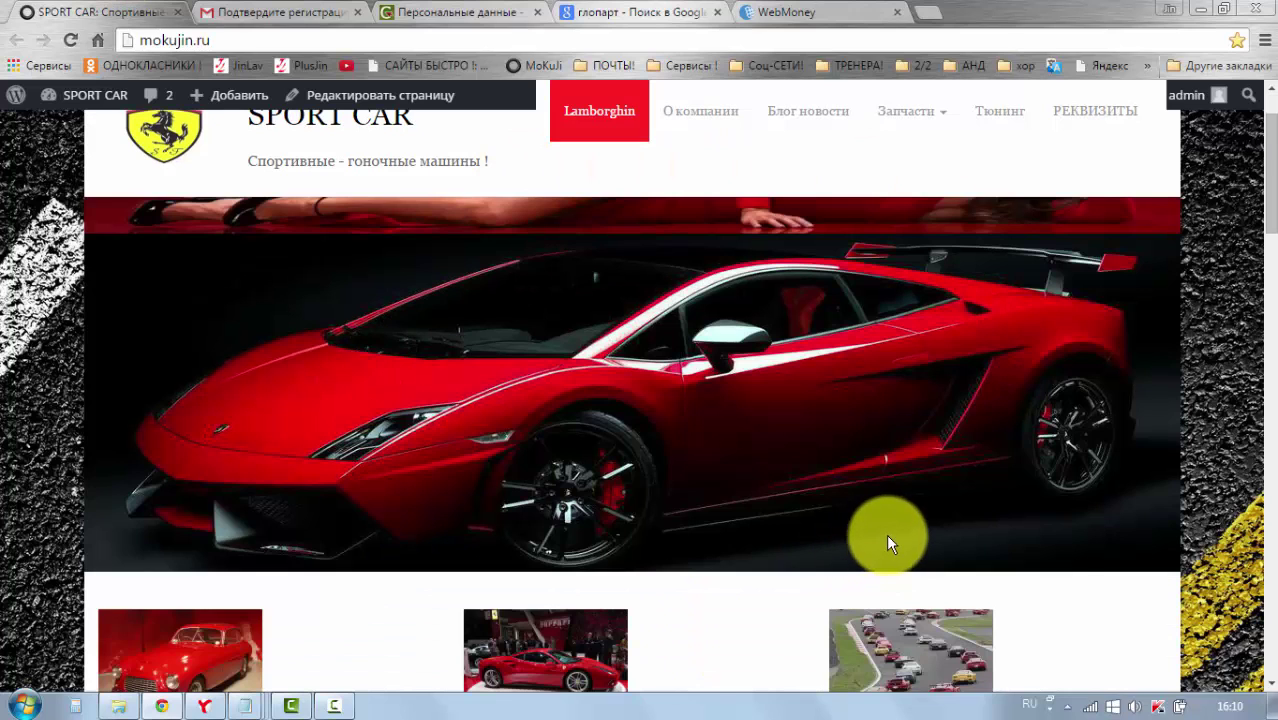
pyautogui.scroll(-1, 886, 537)
pyautogui.scroll(-1, 886, 540)
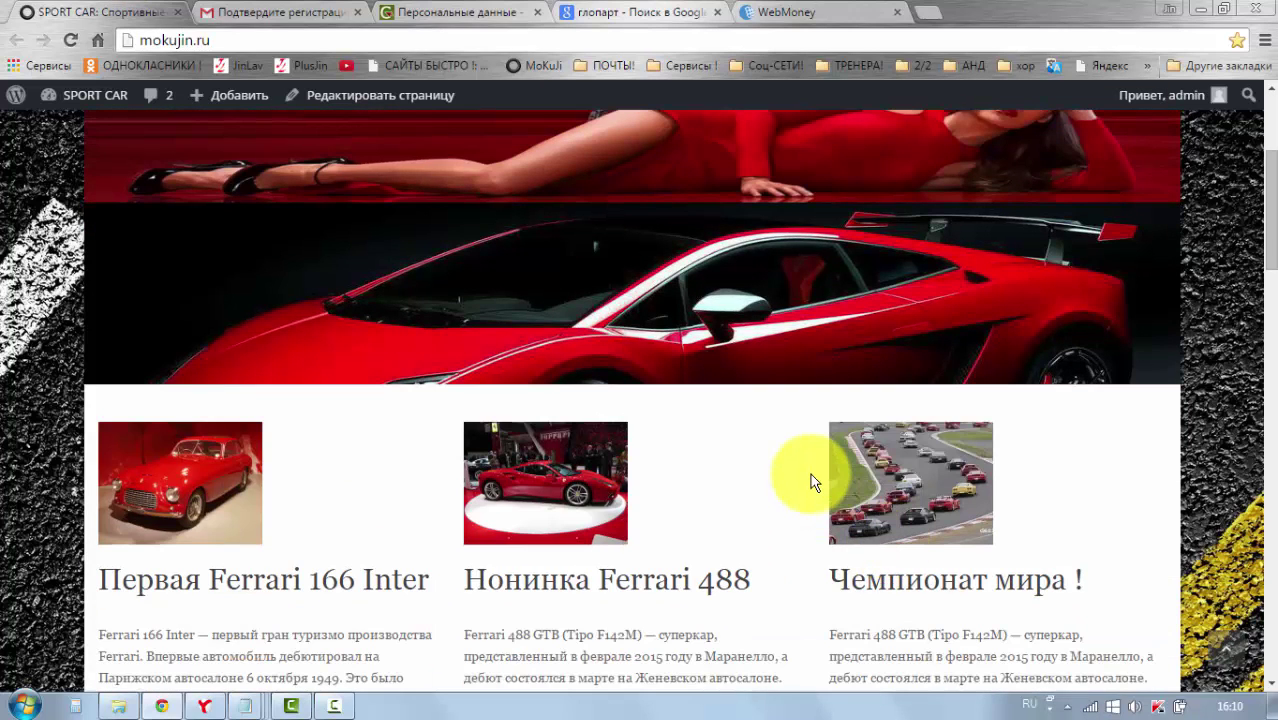
pyautogui.scroll(-1, 814, 480)
pyautogui.scroll(-1, 810, 520)
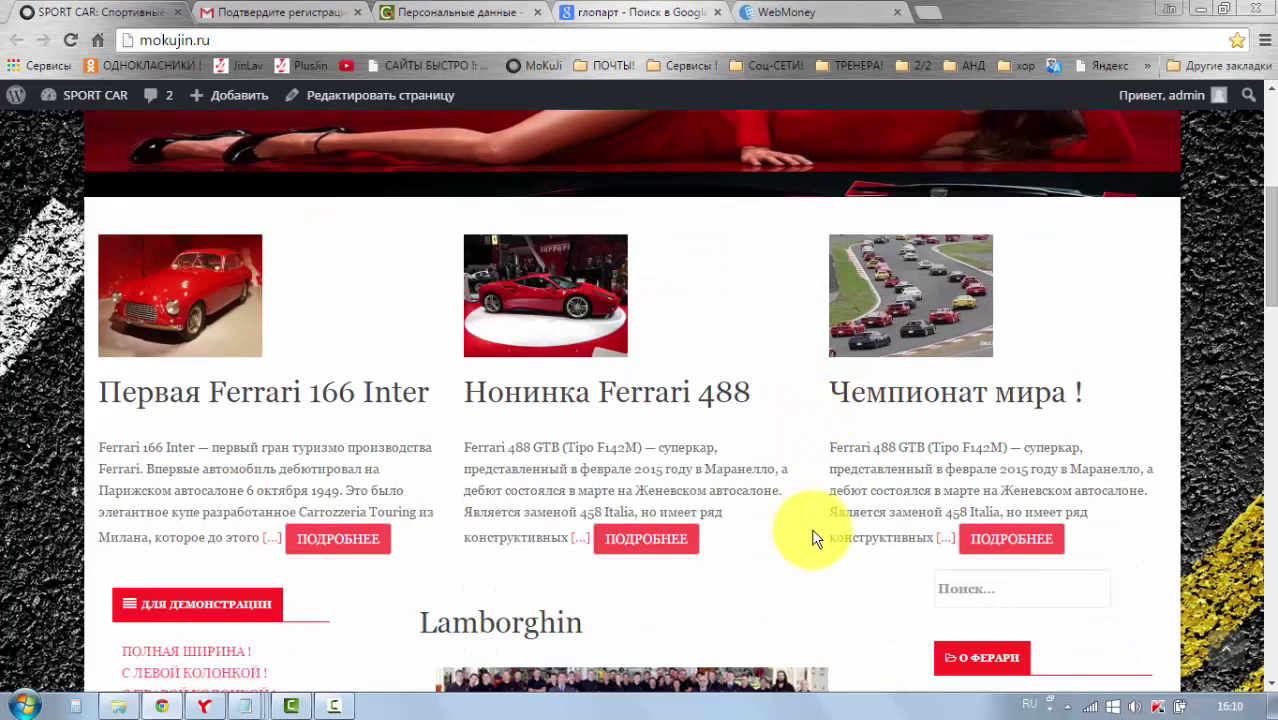
pyautogui.scroll(-2, 813, 537)
pyautogui.scroll(-1, 812, 535)
pyautogui.scroll(-2, 812, 535)
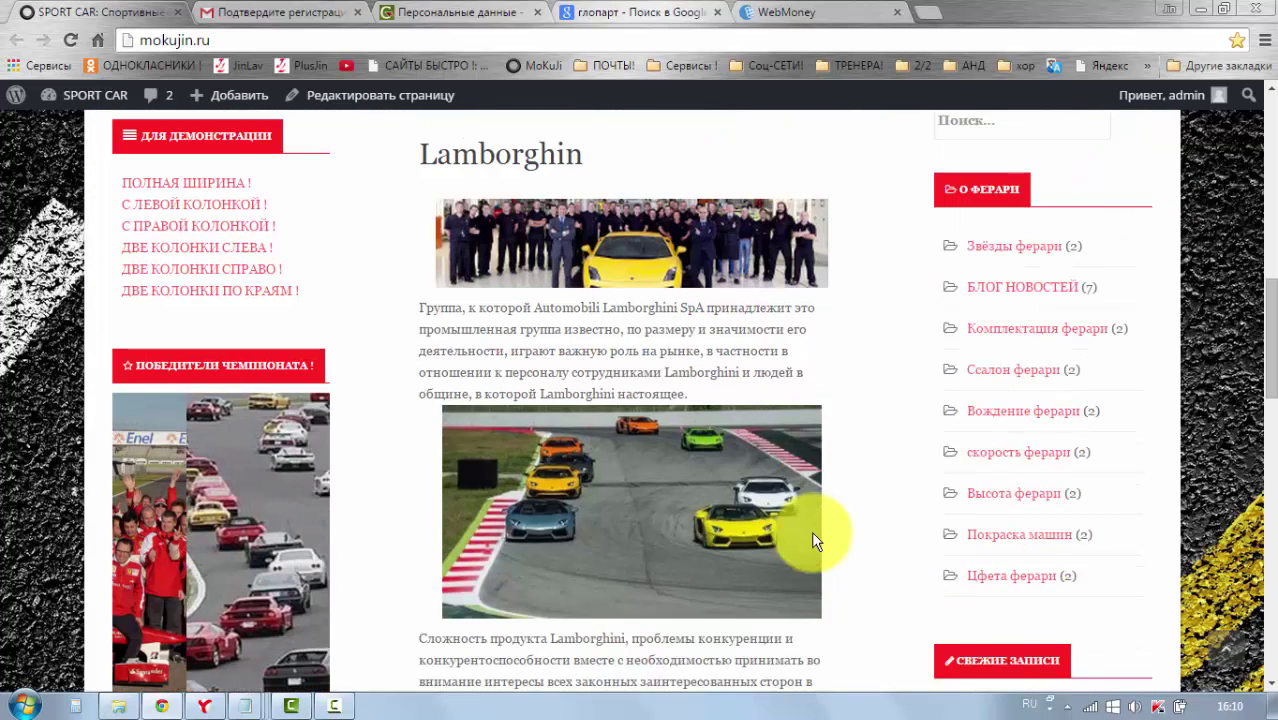
pyautogui.scroll(-1, 812, 538)
pyautogui.scroll(-4, 812, 538)
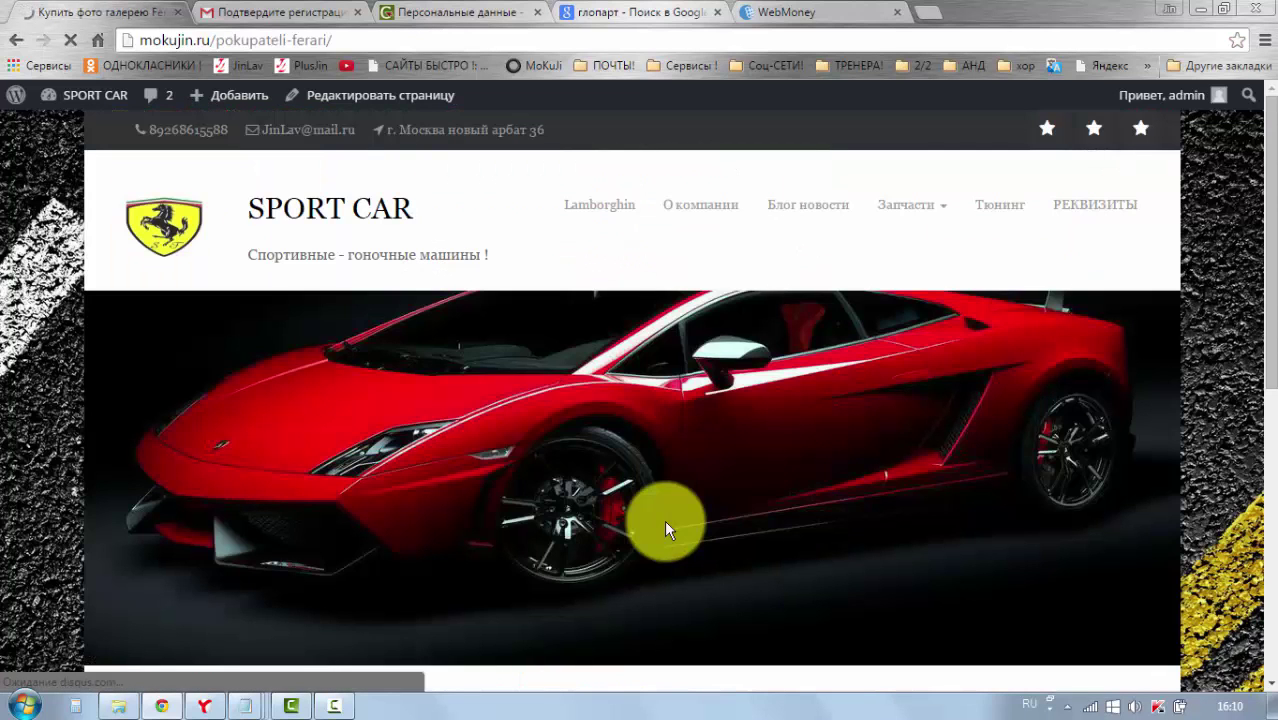
# Open the page "Купить фото галерею Ferrari F12berlinetta" for editing
pyautogui.scroll(-2, 568, 483)
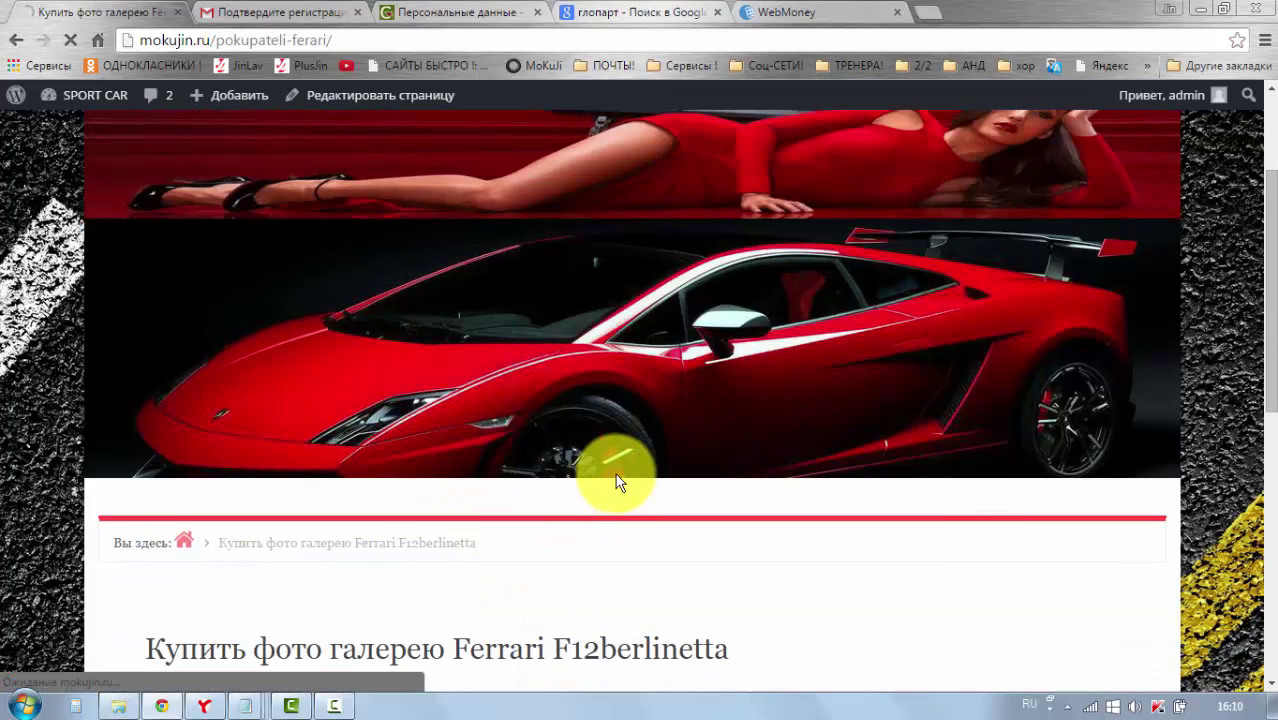
pyautogui.scroll(-2, 615, 473)
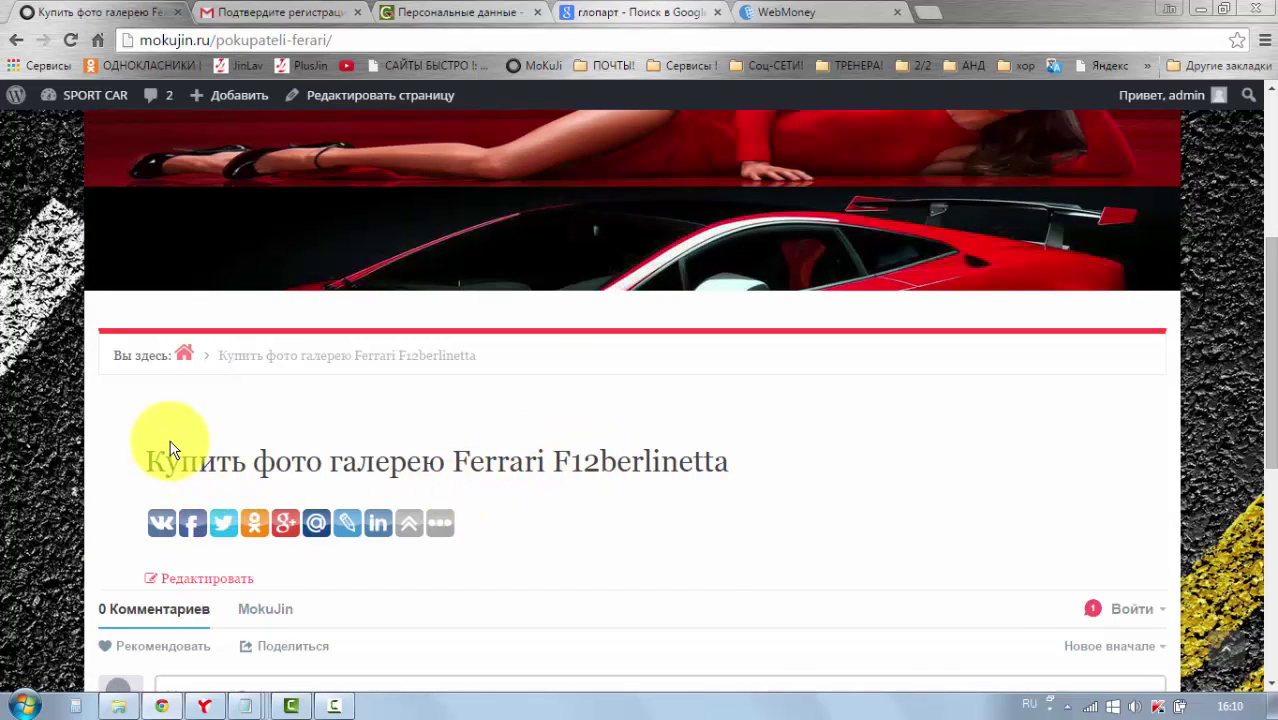
pyautogui.click(360, 100)
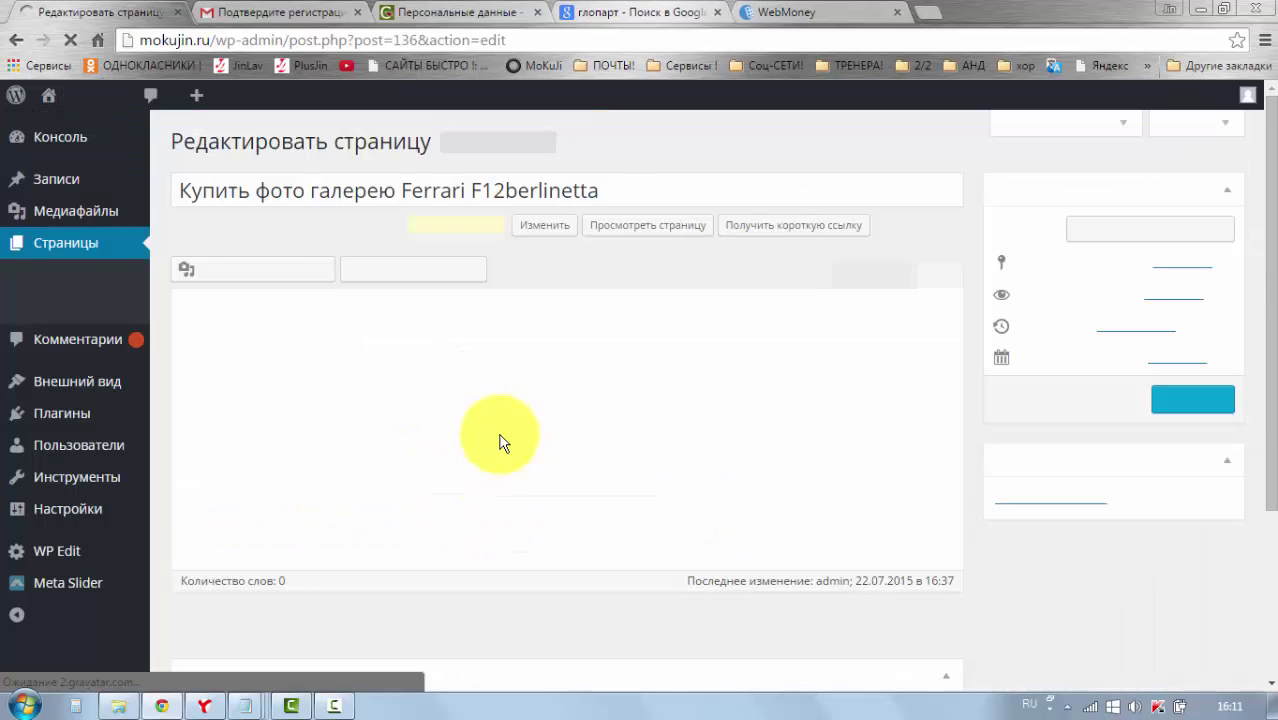
# Upload the My Cover Design image from the Загрузки folder to the media library for the empty page content
pyautogui.click(315, 357)
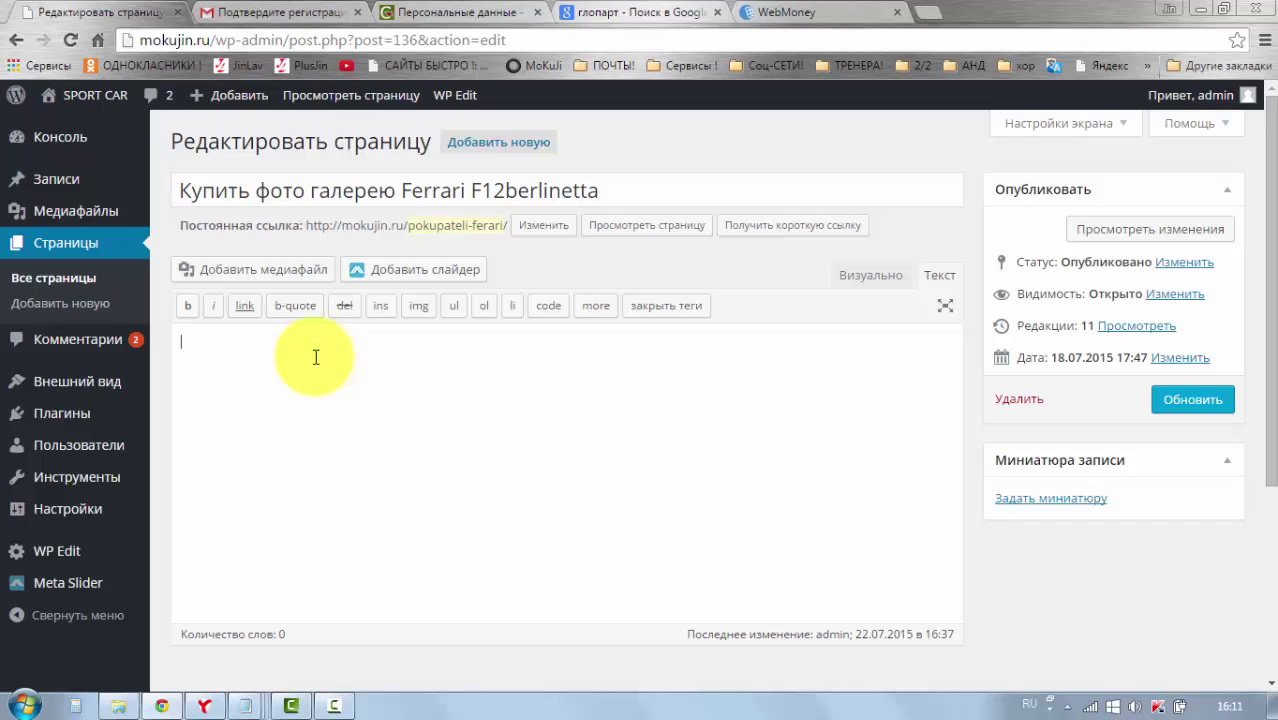
pyautogui.click(250, 277)
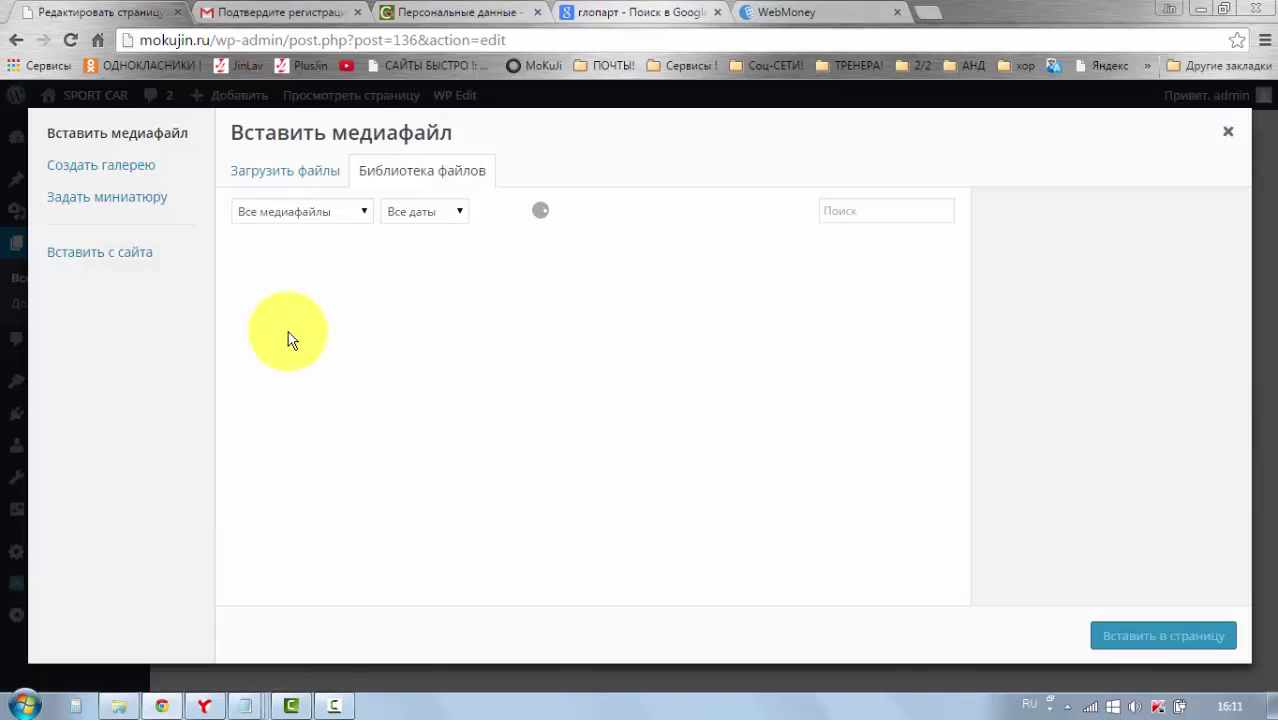
pyautogui.click(270, 173)
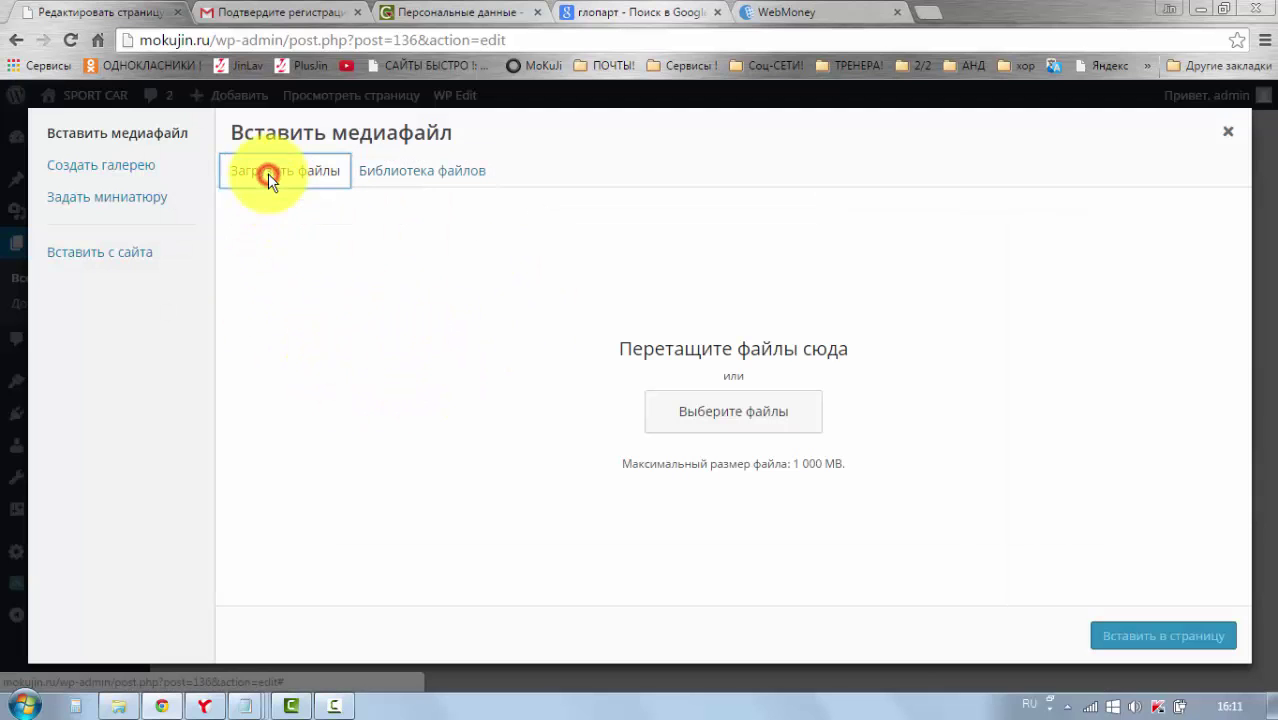
pyautogui.click(755, 412)
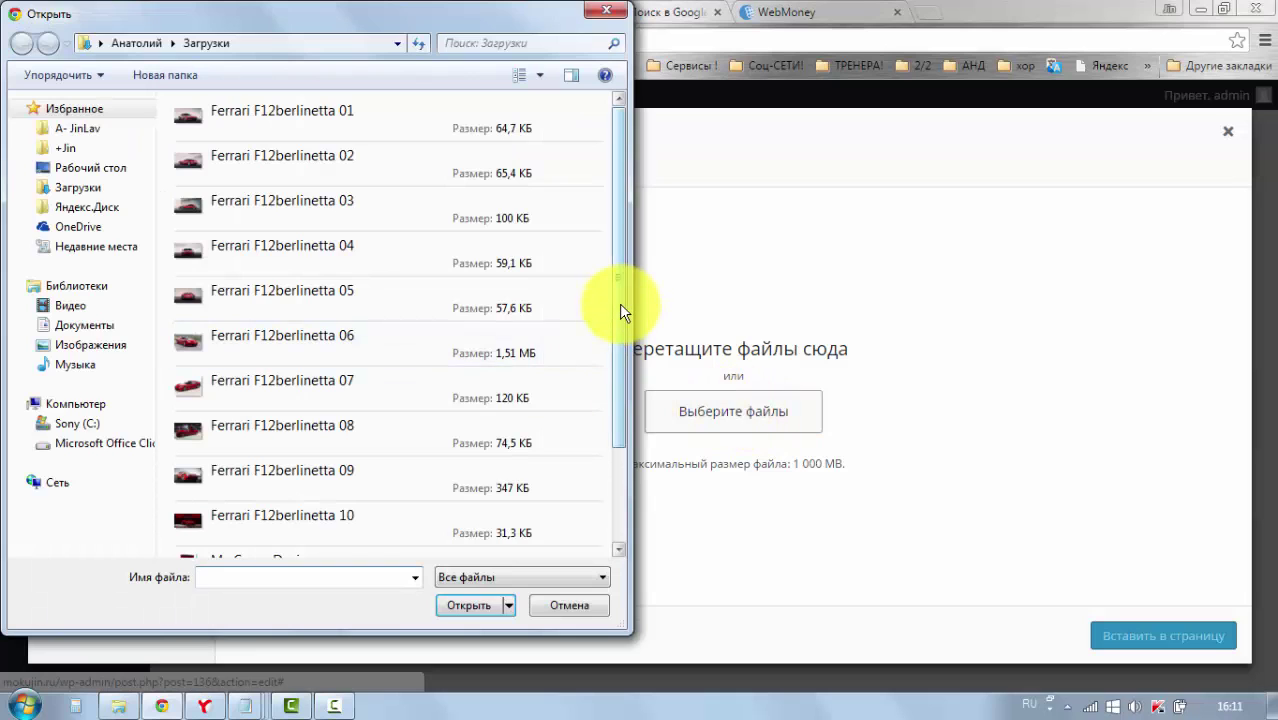
pyautogui.moveTo(619, 303); pyautogui.dragTo(618, 430)
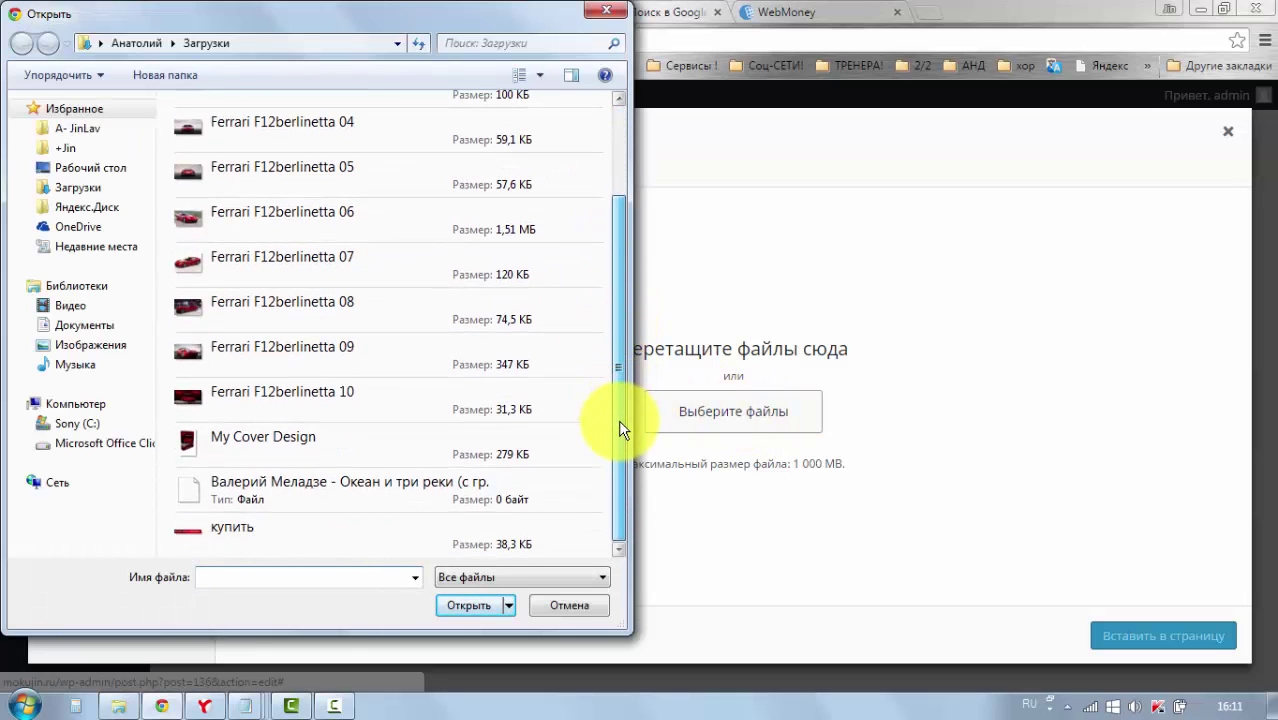
pyautogui.click(265, 447)
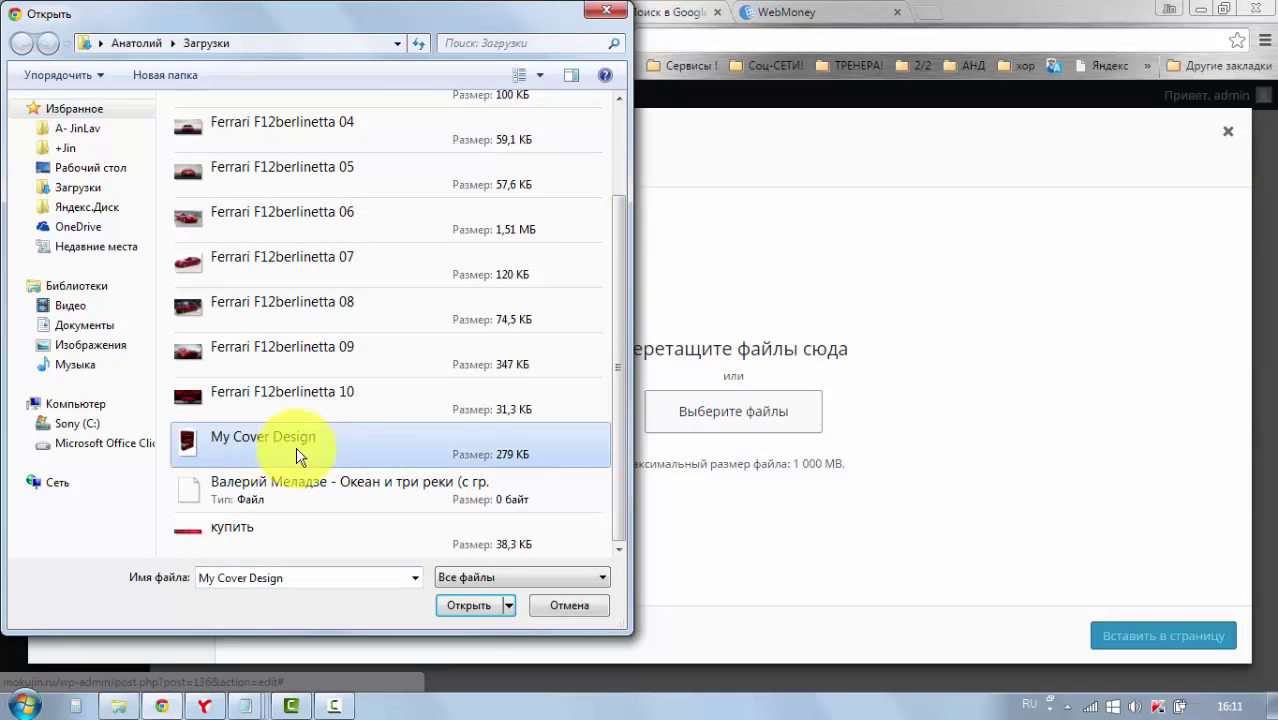
pyautogui.click(479, 607)
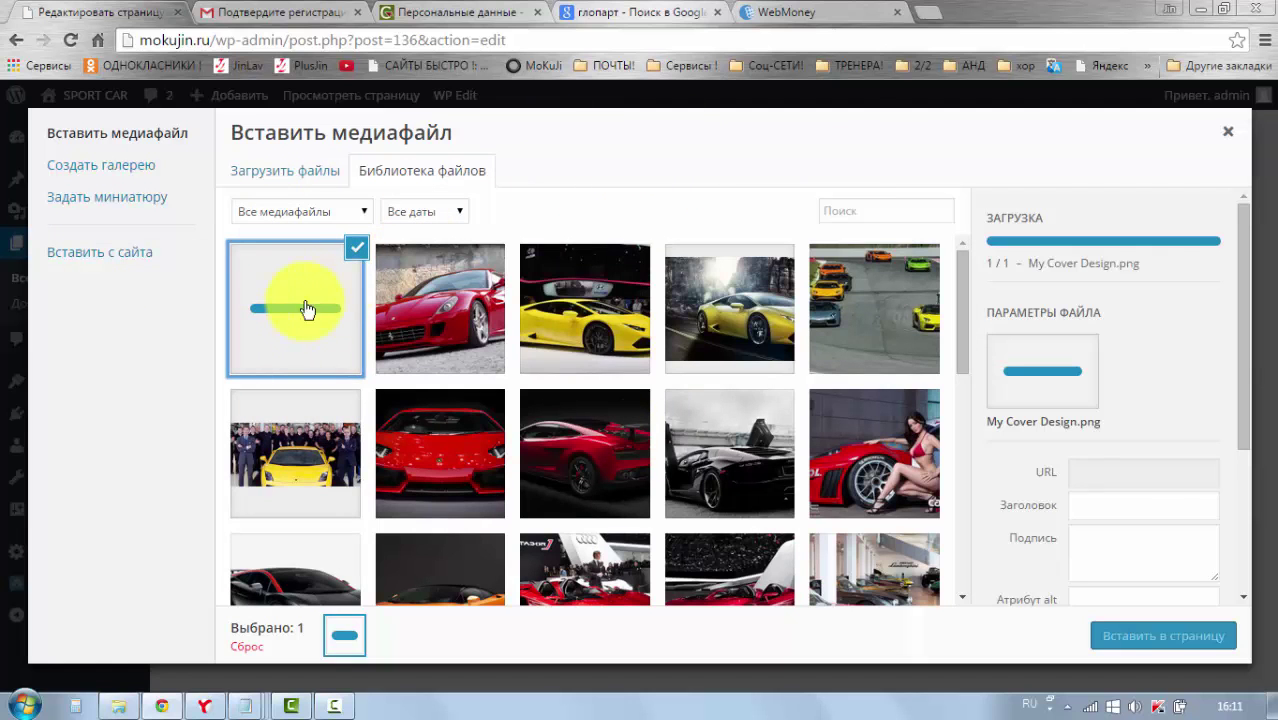
# Insert the uploaded My Cover Design image into the page and show the content in visual mode
pyautogui.click(1115, 636)
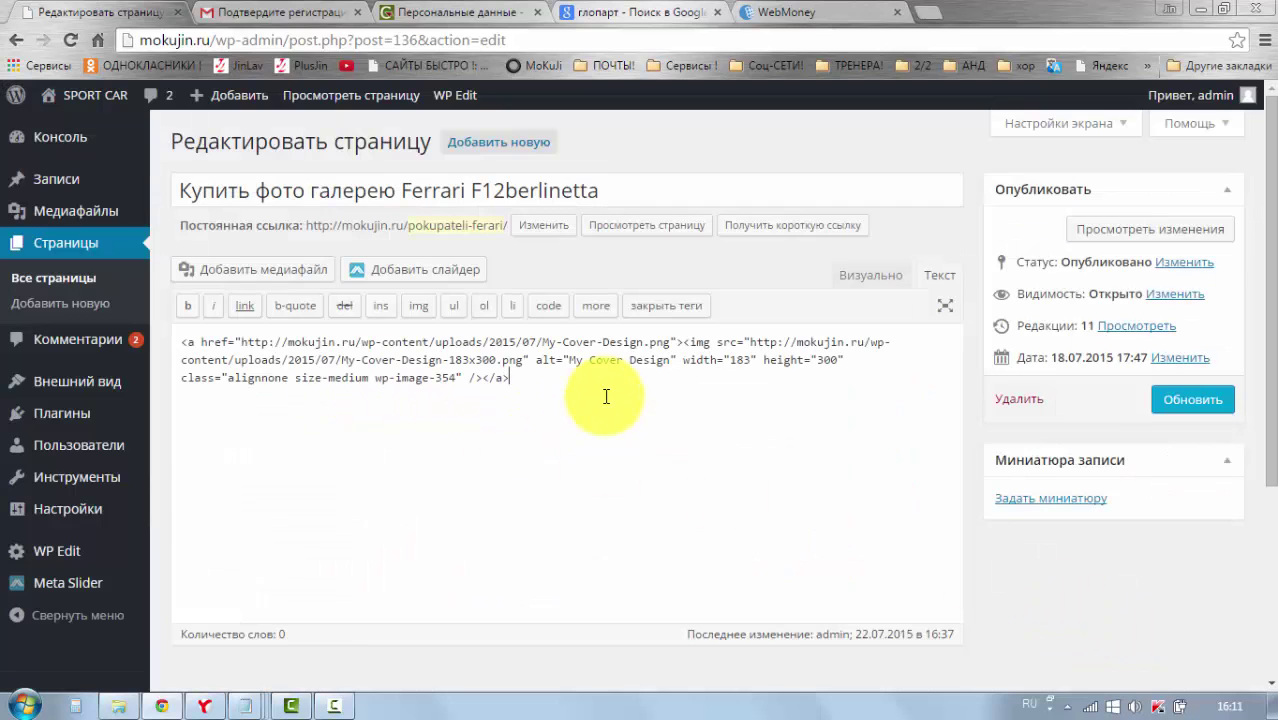
pyautogui.click(871, 280)
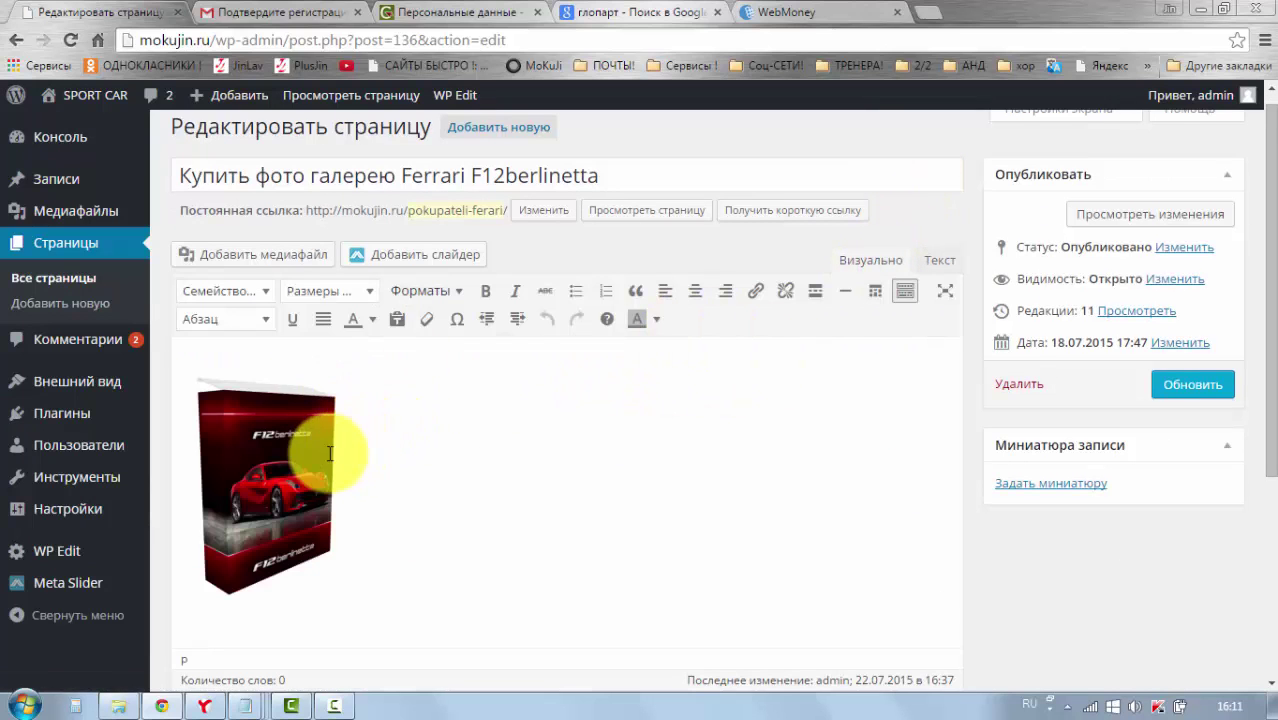
pyautogui.scroll(-1, 337, 428)
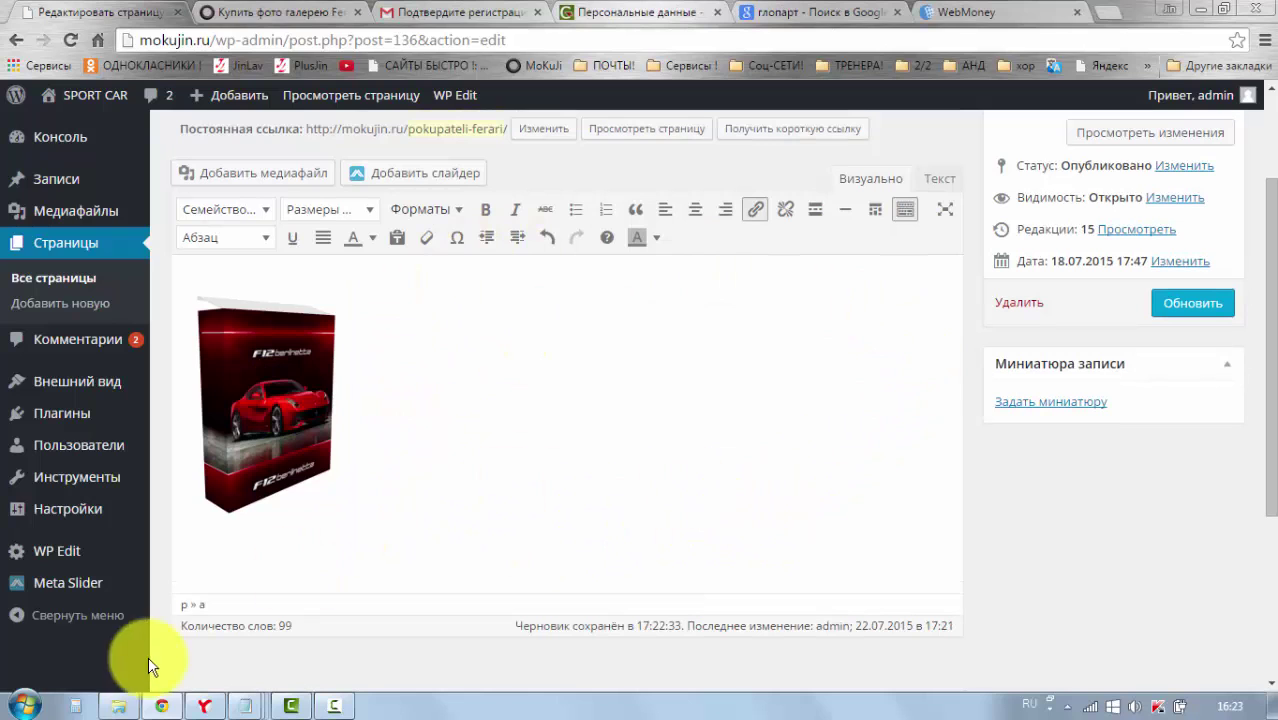
# Bring up the Notepad file "текст для страницы покупки", widen its window and turn off word wrap
pyautogui.click(240, 704)
pyautogui.click(158, 597)
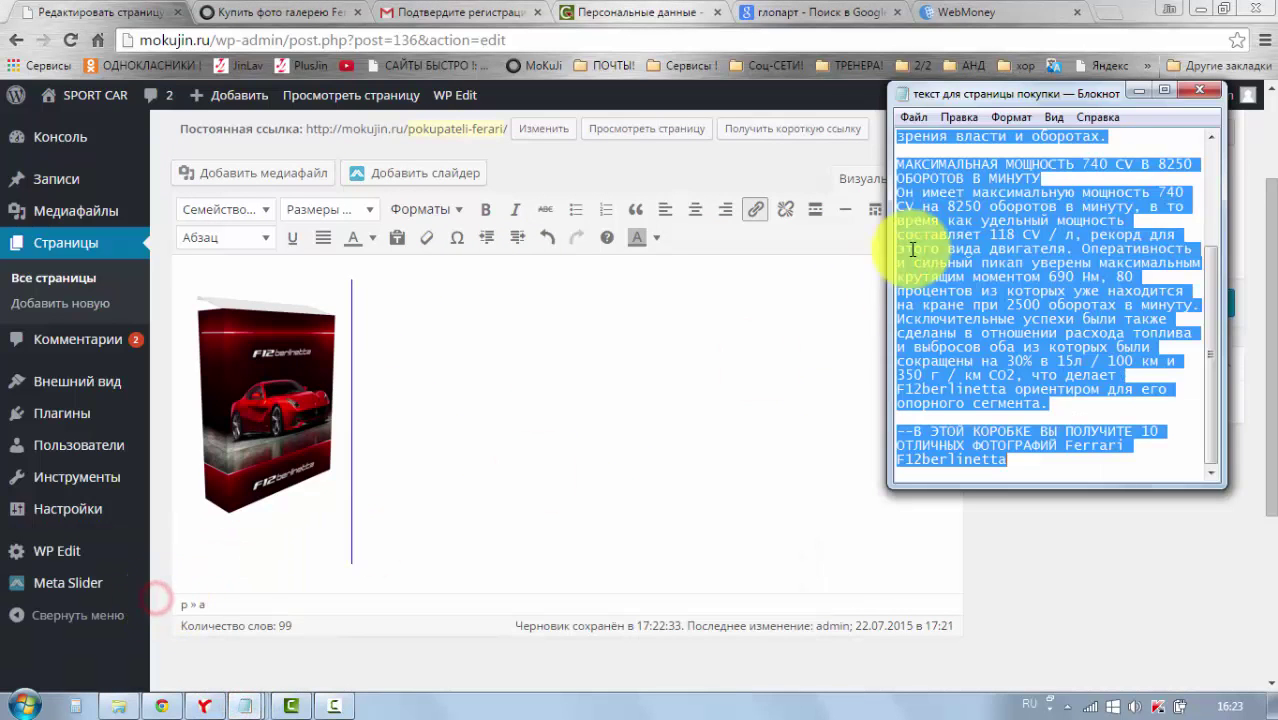
pyautogui.moveTo(1063, 101); pyautogui.dragTo(425, 127)
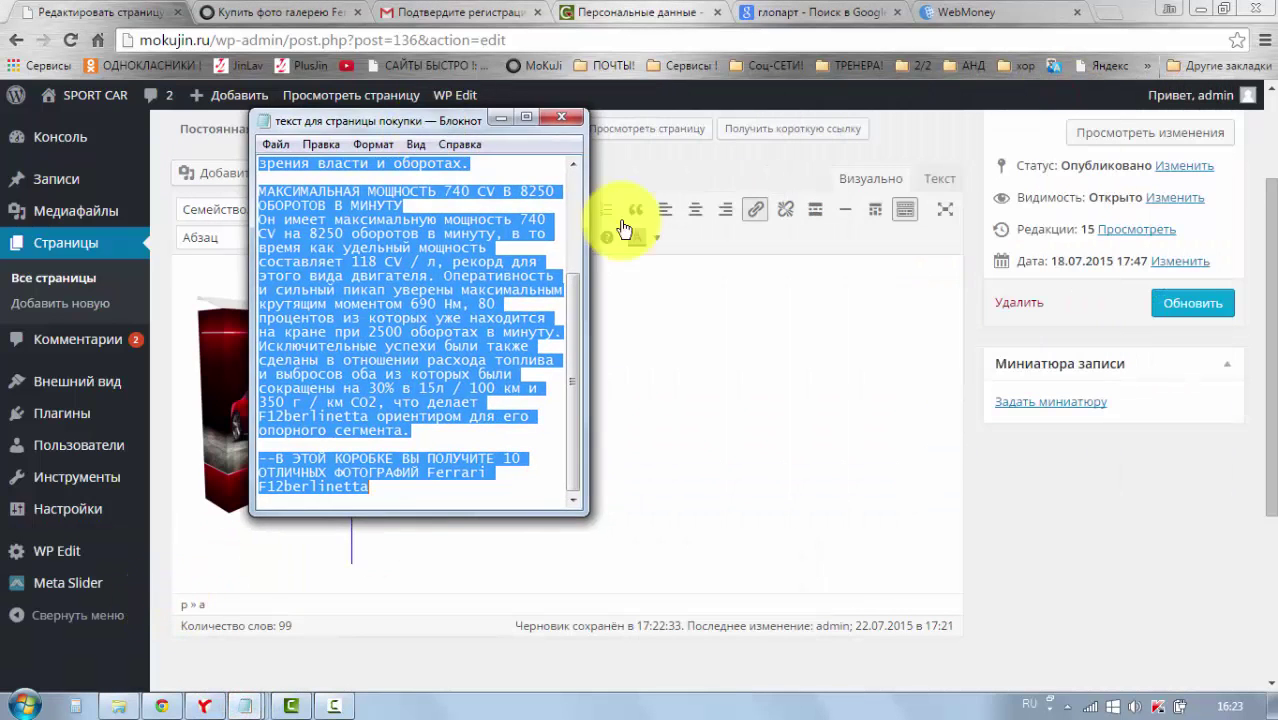
pyautogui.moveTo(586, 228); pyautogui.dragTo(1270, 240)
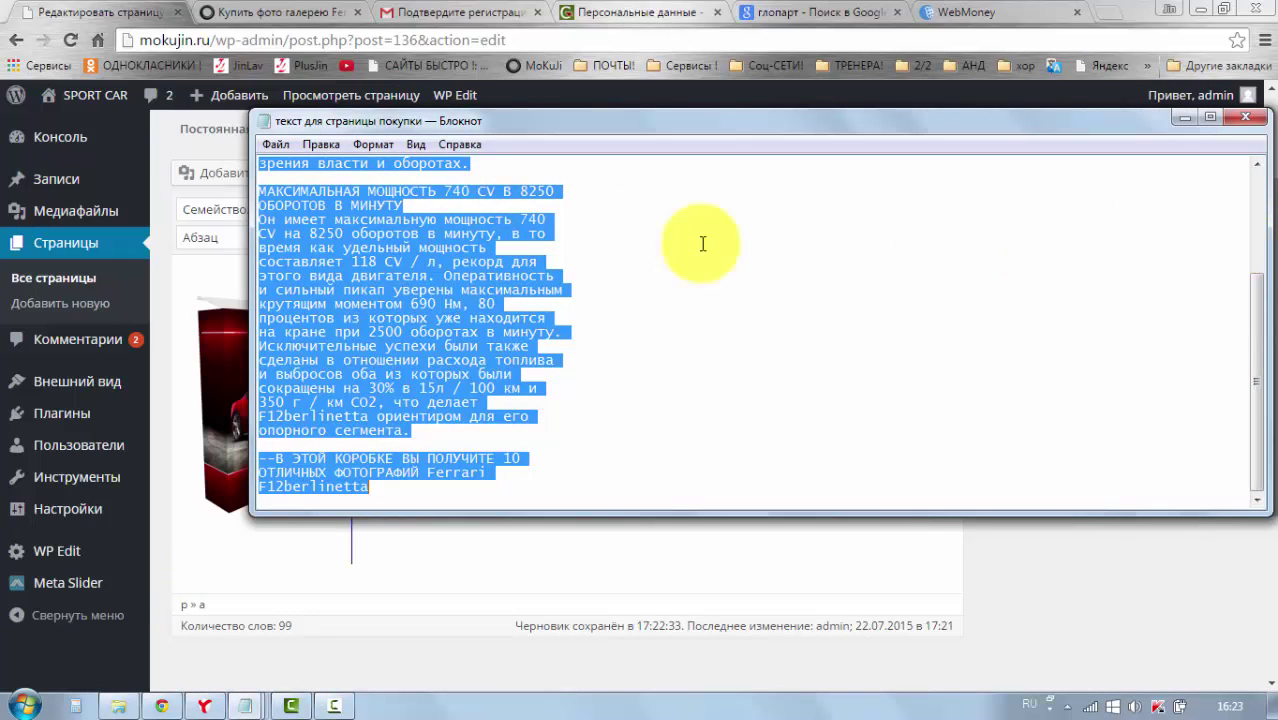
pyautogui.click(407, 147)
pyautogui.click(383, 145)
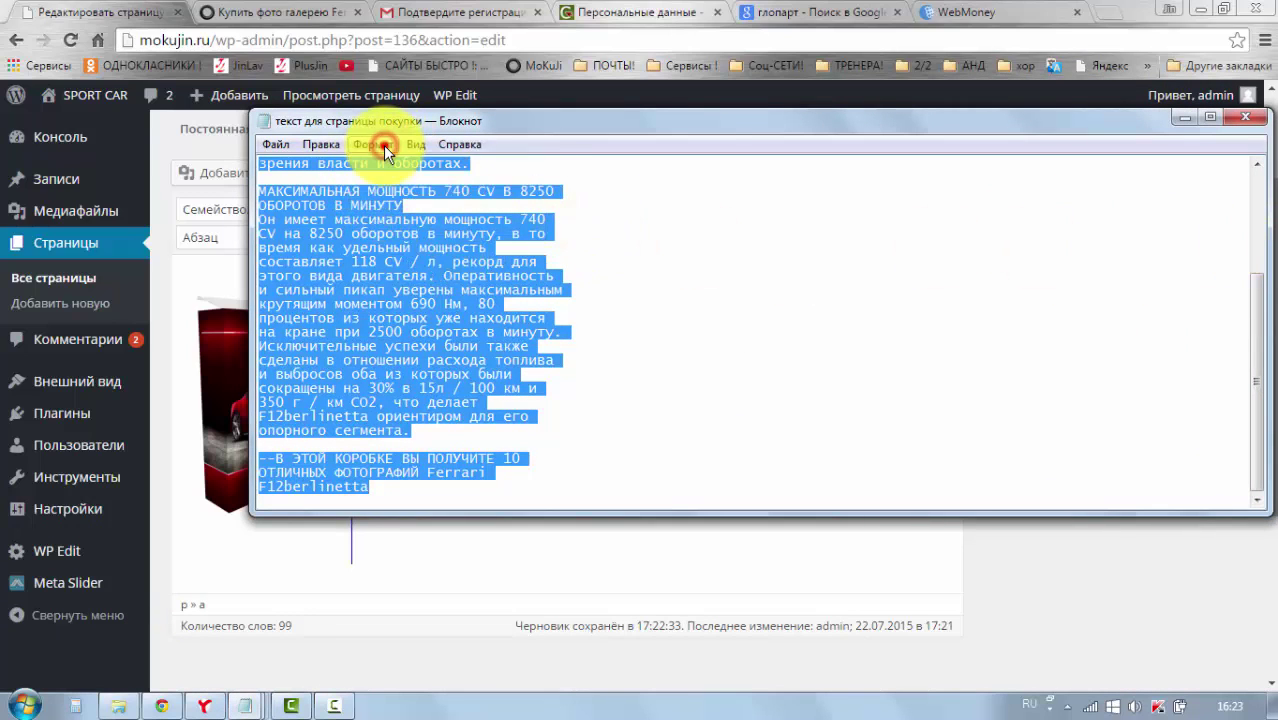
pyautogui.click(383, 145)
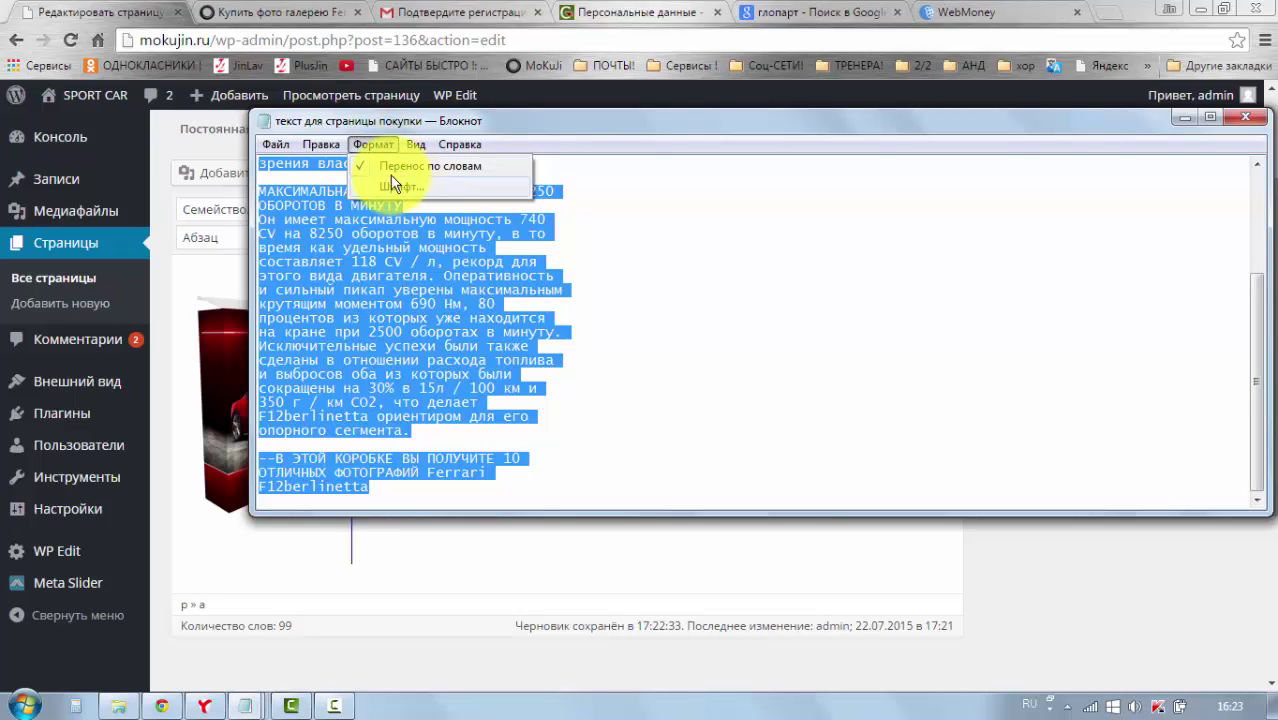
pyautogui.click(420, 166)
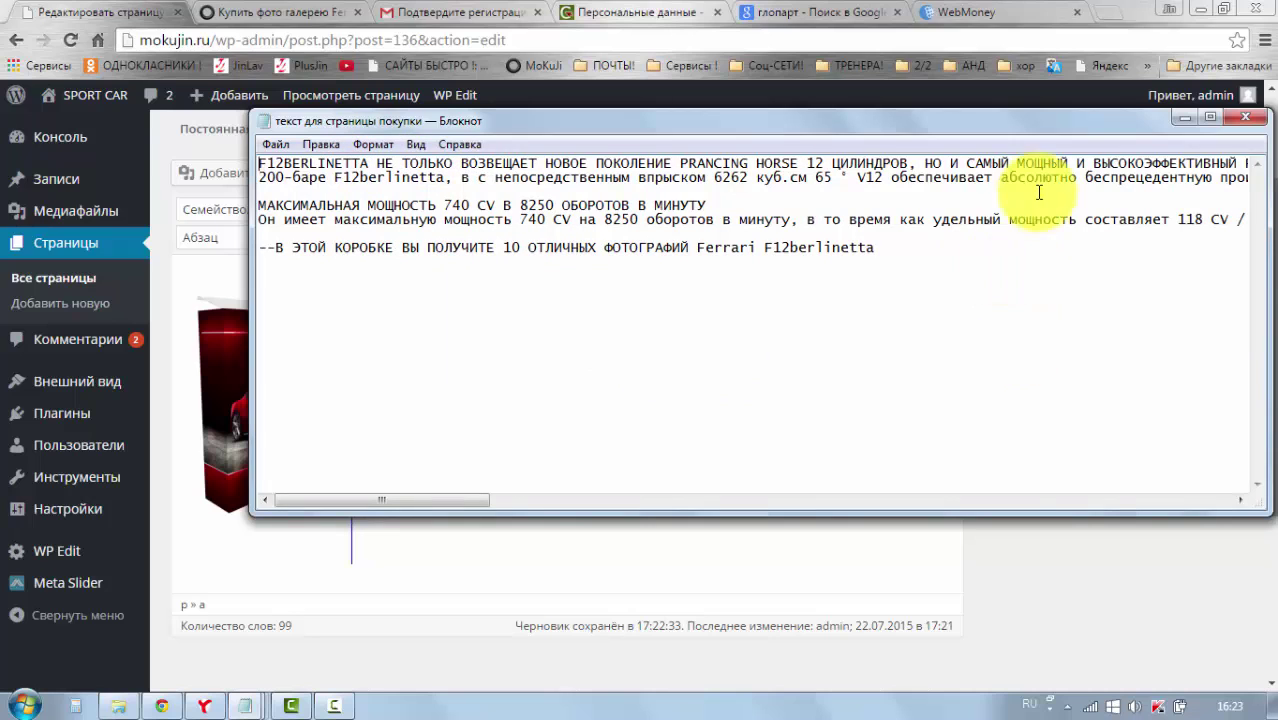
# Copy the entire F12berlinetta description from Notepad and paste it after the box cover image in the page
pyautogui.moveTo(877, 249); pyautogui.dragTo(253, 163)
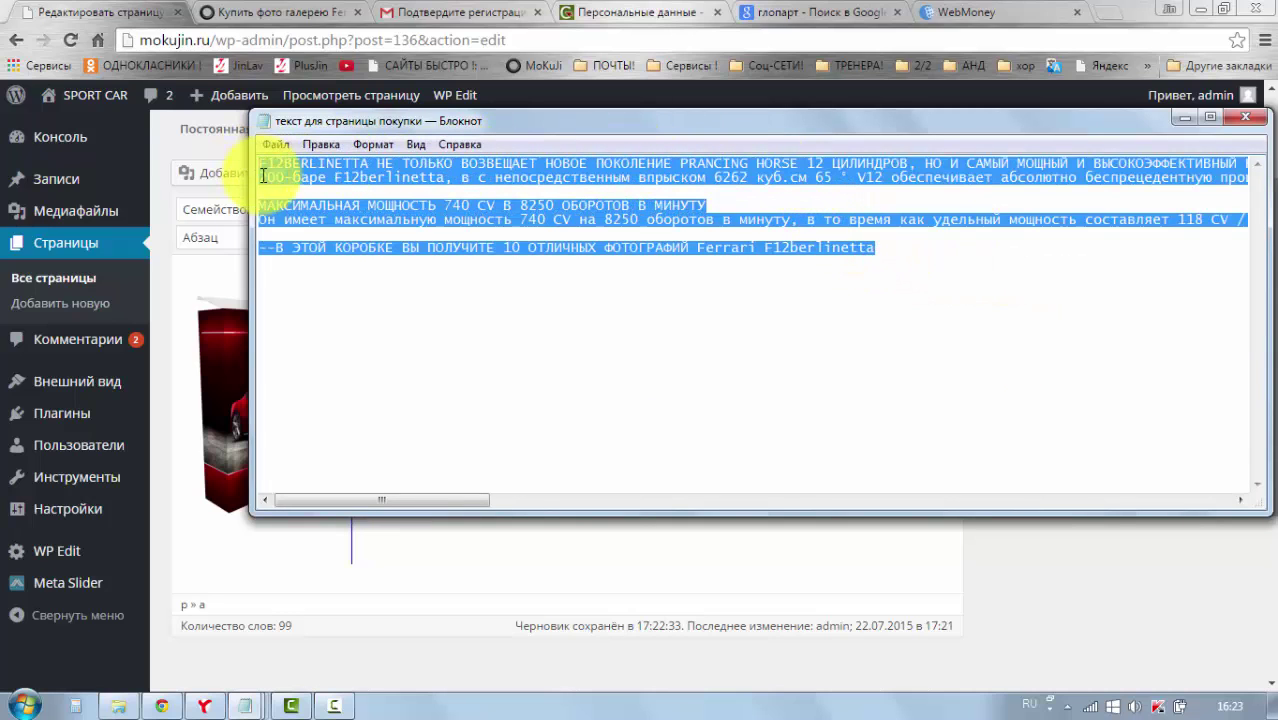
pyautogui.rightClick(270, 176)
pyautogui.click(331, 236)
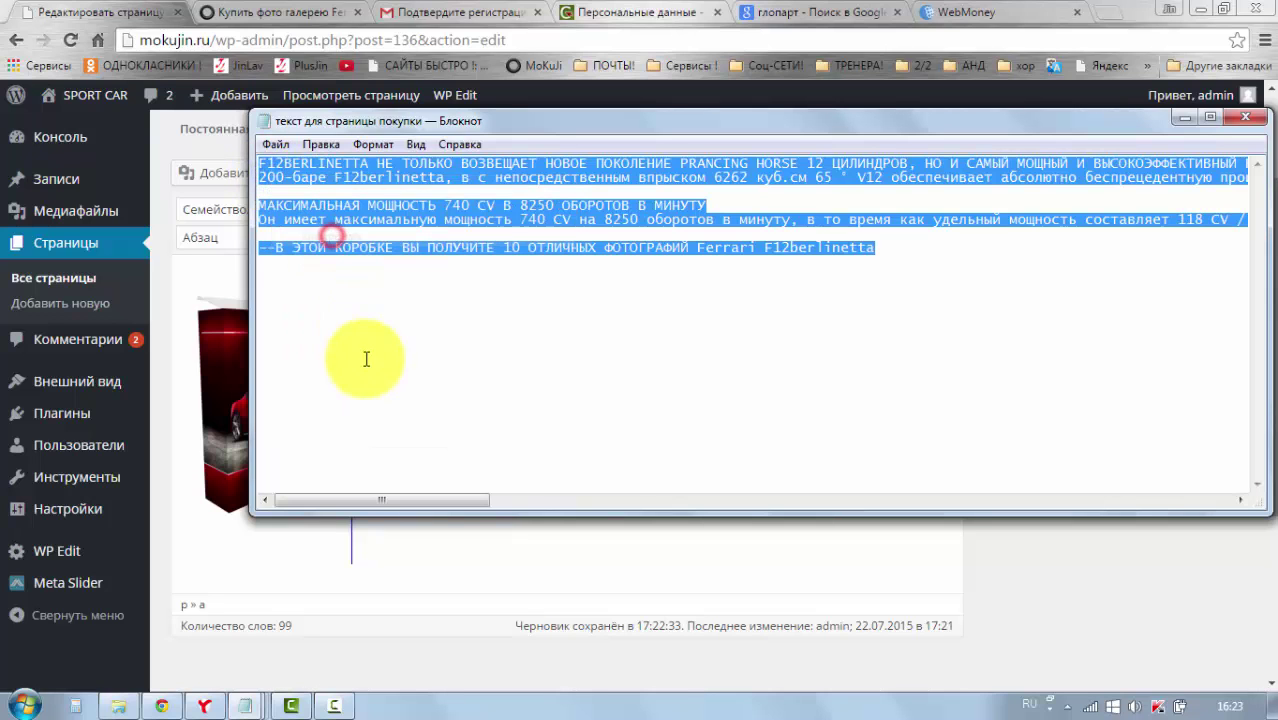
pyautogui.click(1183, 118)
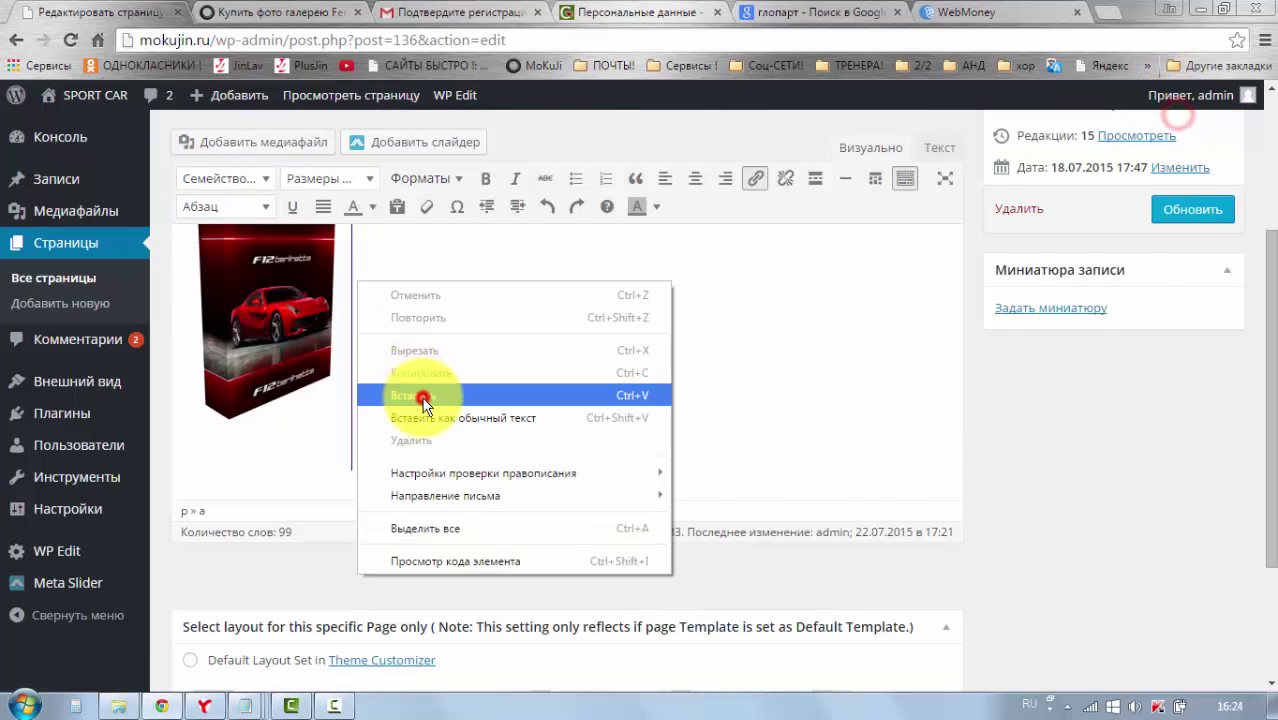
pyautogui.click(422, 396)
pyautogui.scroll(3, 551, 380)
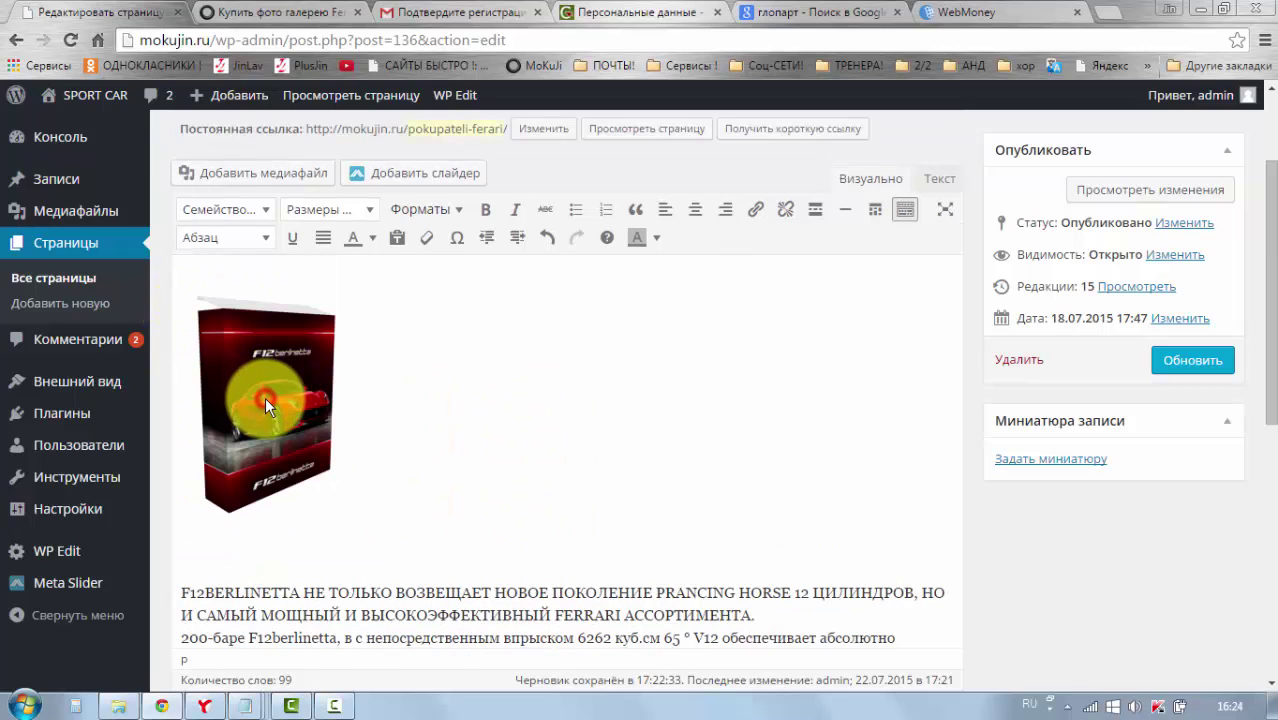
# Align the box cover image left of the description, crop its original to about 446 × 664 to trim the blank margins, and update it
pyautogui.click(265, 405)
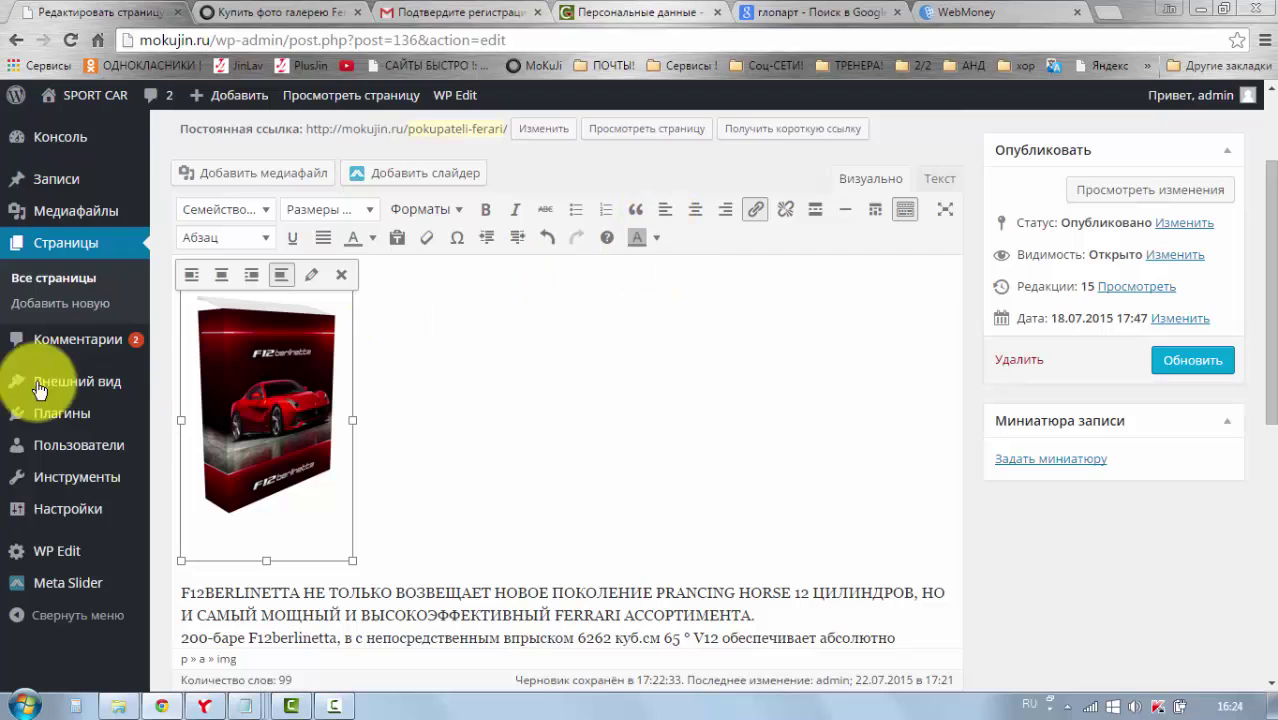
pyautogui.click(662, 214)
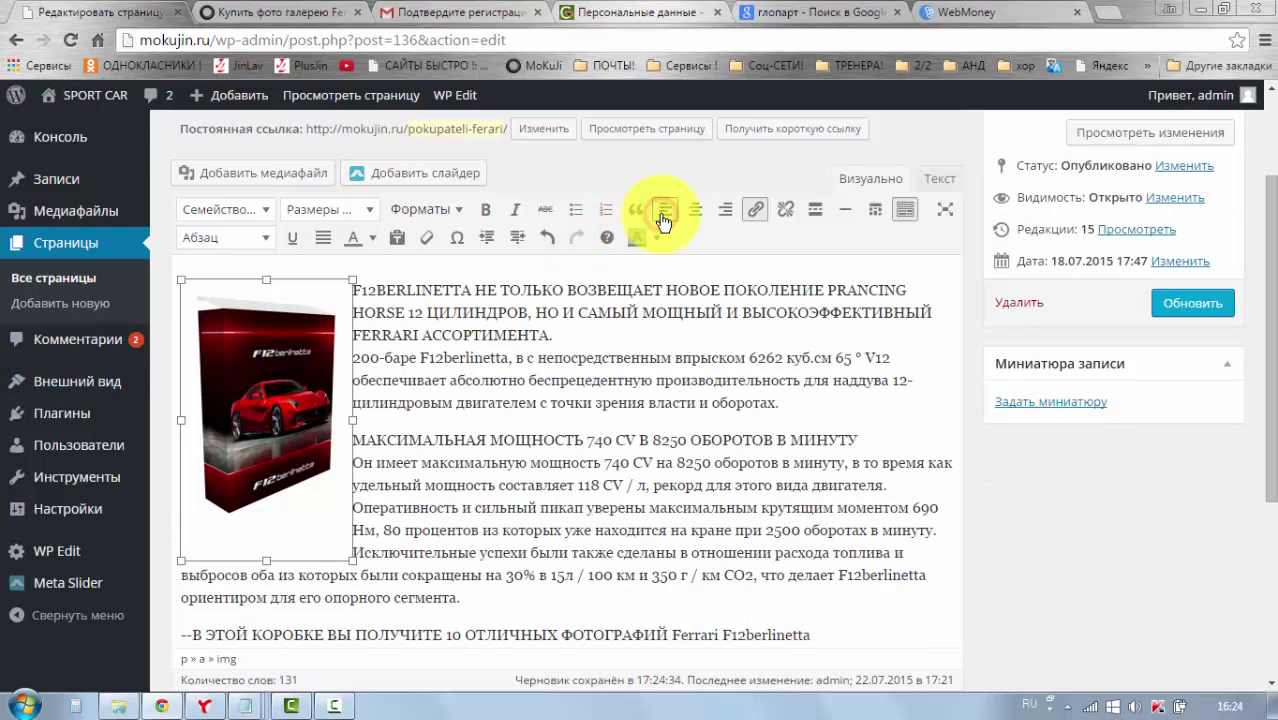
pyautogui.click(311, 416)
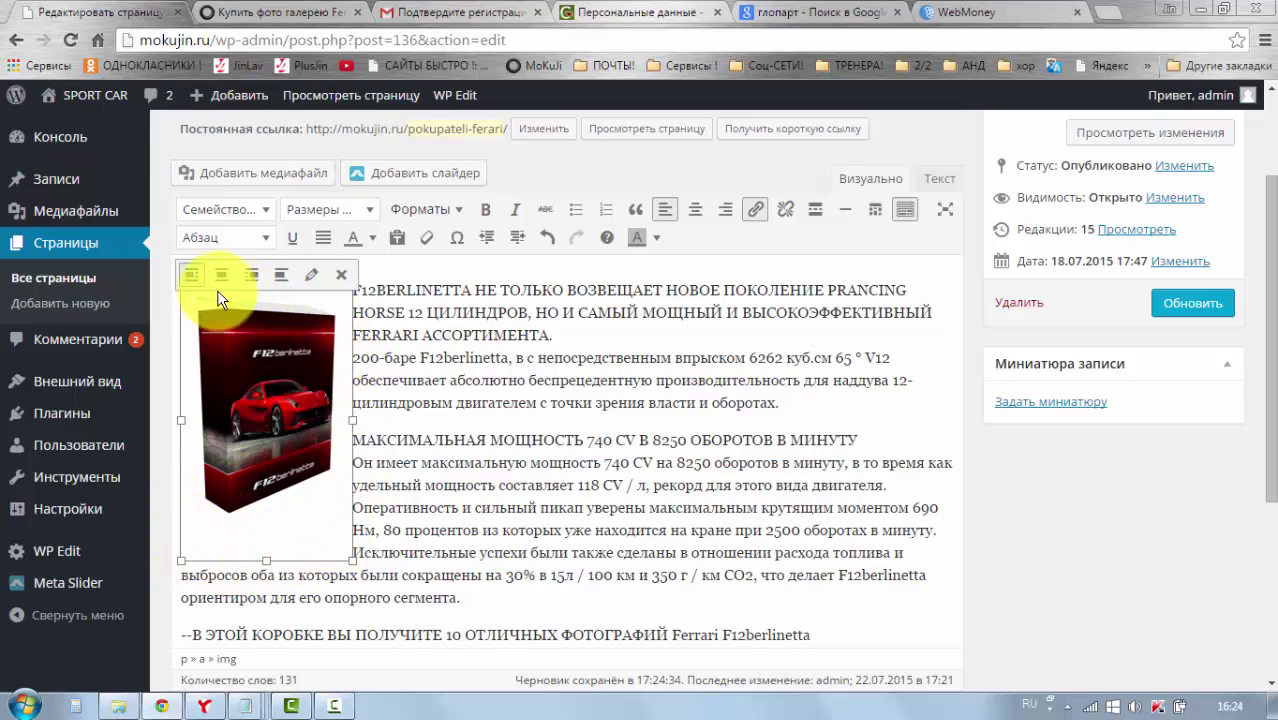
pyautogui.click(313, 280)
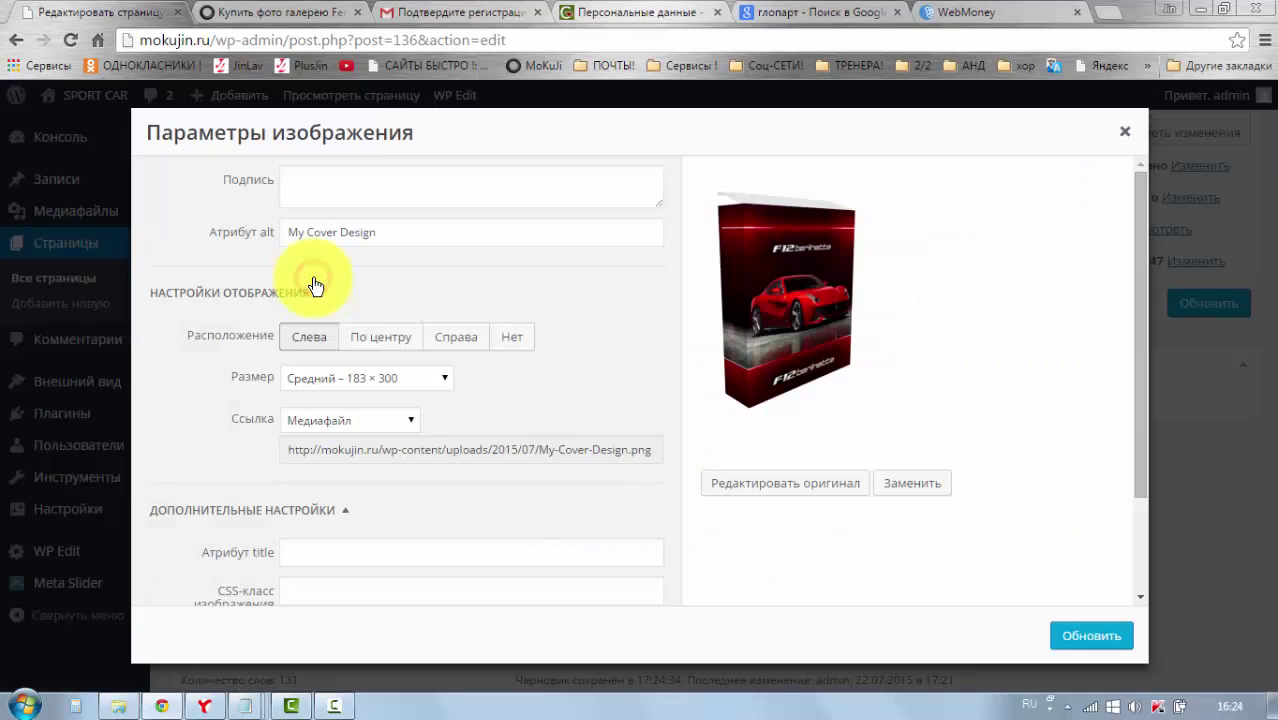
pyautogui.click(729, 490)
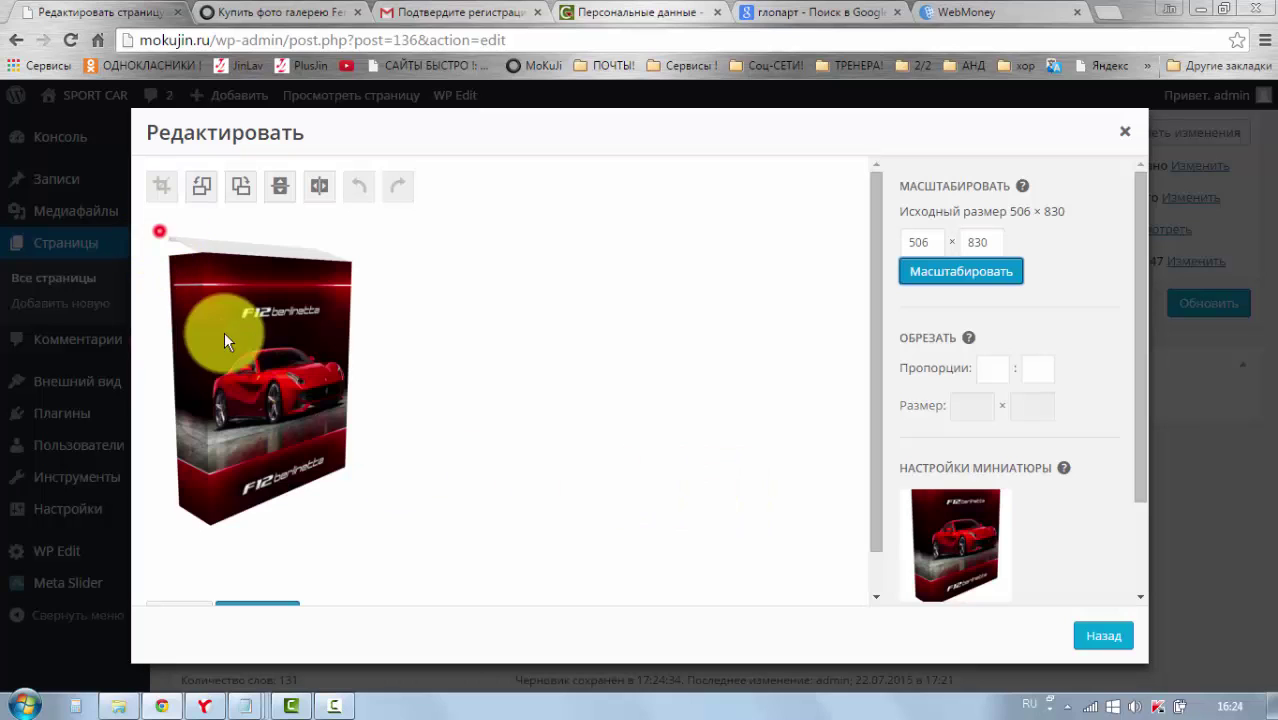
pyautogui.moveTo(224, 331); pyautogui.dragTo(360, 529)
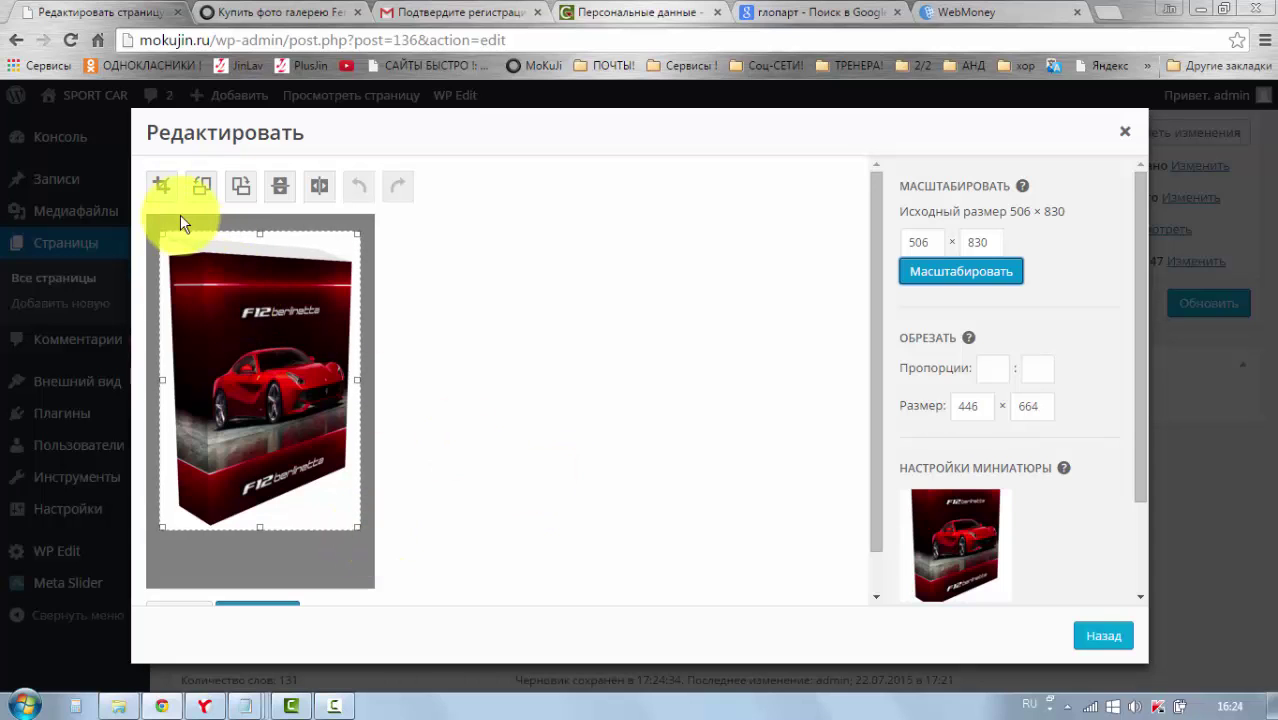
pyautogui.click(163, 186)
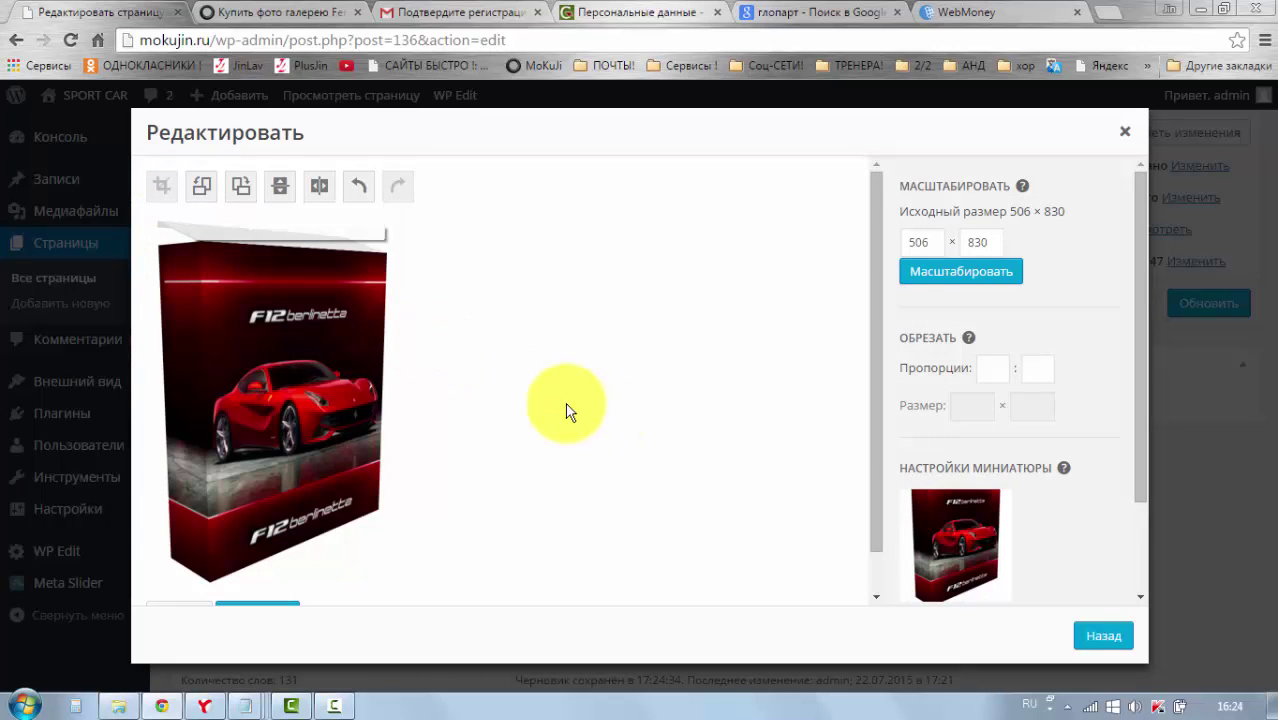
pyautogui.scroll(-1, 560, 378)
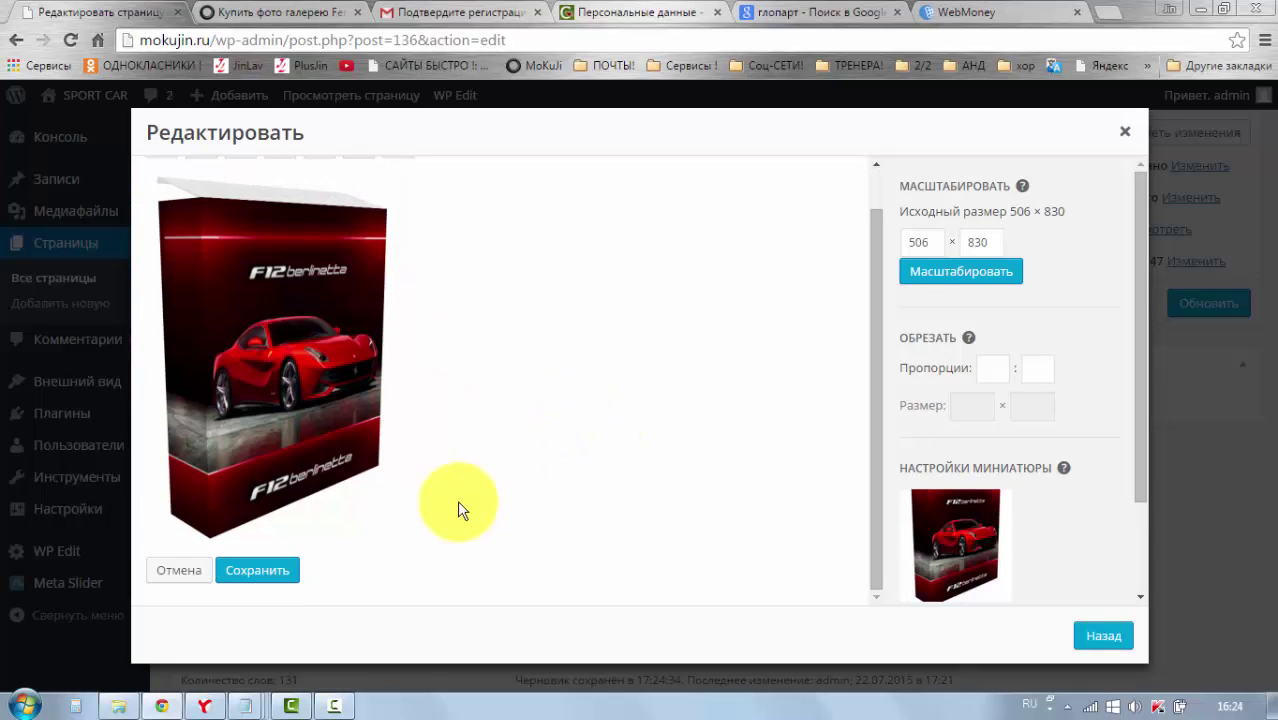
pyautogui.click(288, 570)
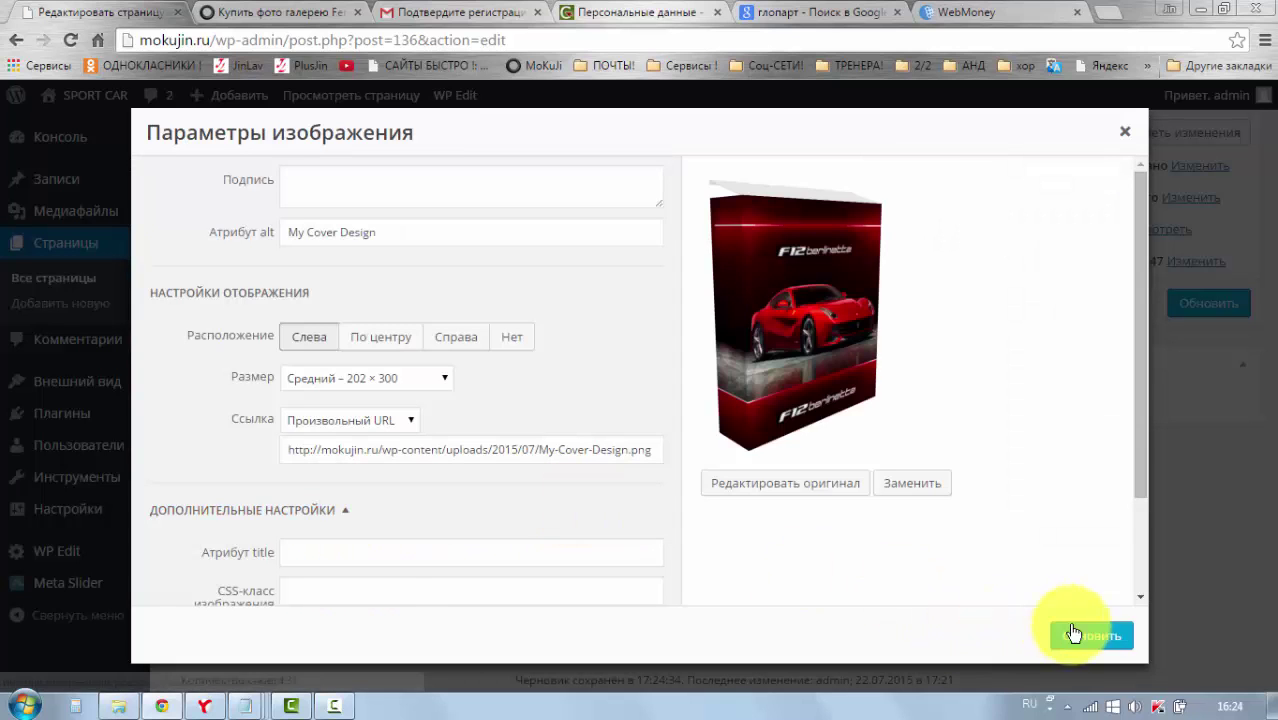
pyautogui.click(1073, 632)
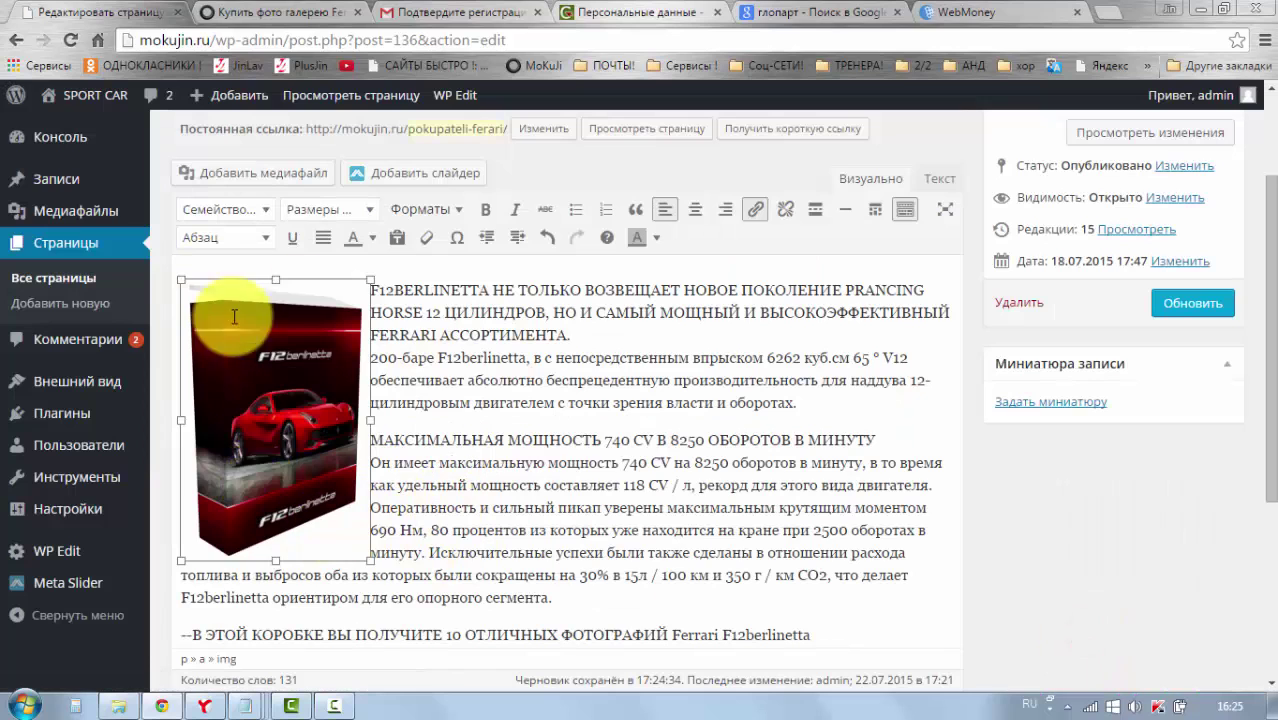
# Enlarge the box cover image proportionally to about two-fifths of the content width
pyautogui.scroll(-1, 513, 414)
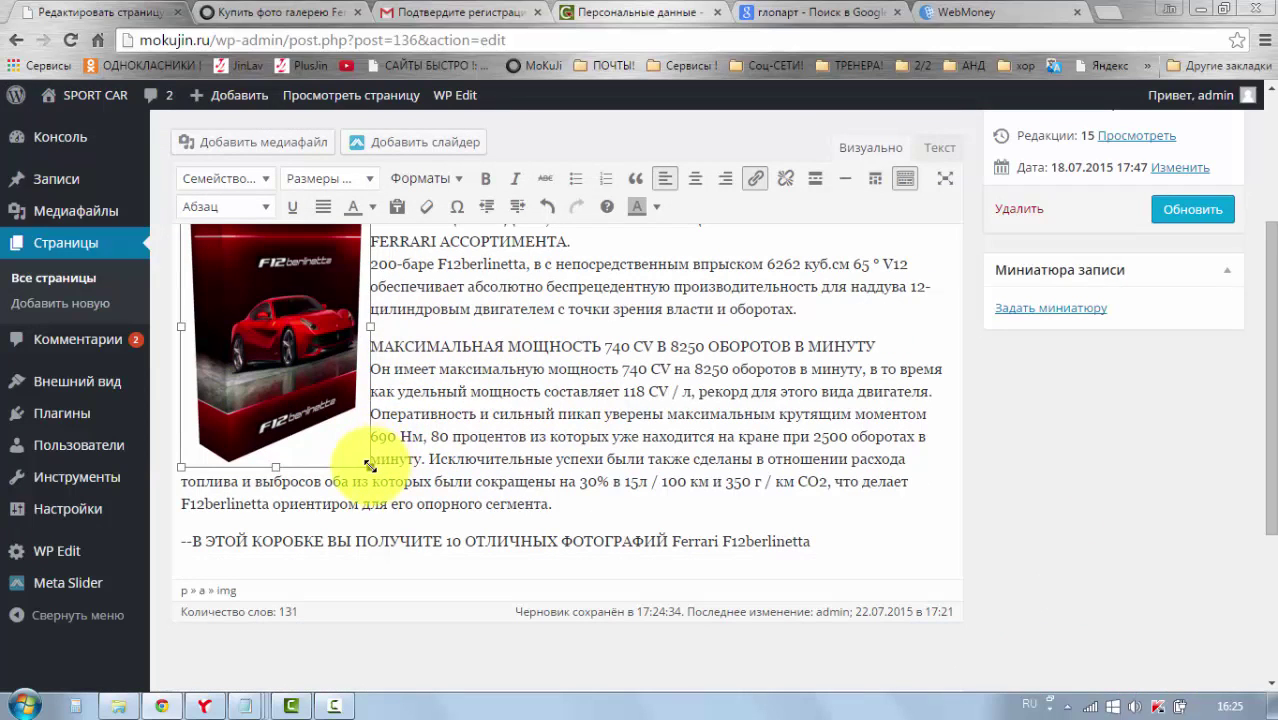
pyautogui.click(345, 322)
pyautogui.moveTo(368, 325); pyautogui.dragTo(494, 350)
pyautogui.scroll(-2, 600, 380)
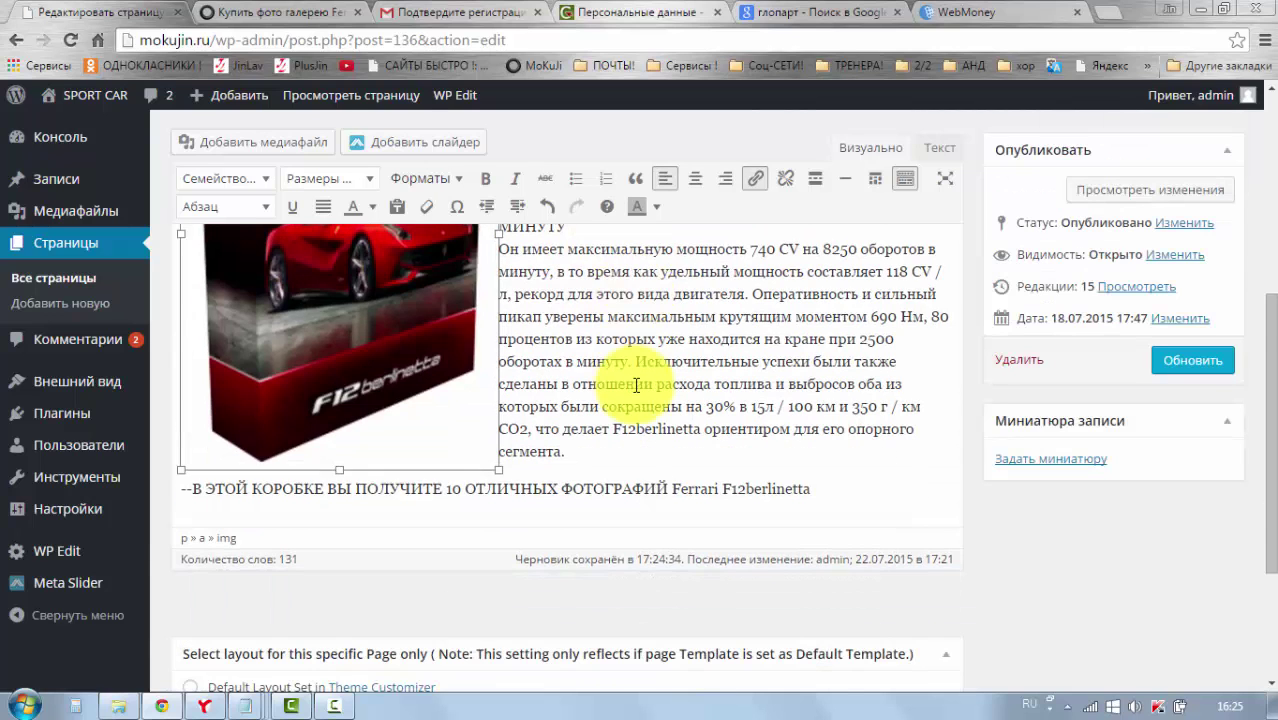
# Upload the купить image from the Загрузки folder and insert it at medium size, 300 × 39, after the last line of the description
pyautogui.scroll(-1, 636, 385)
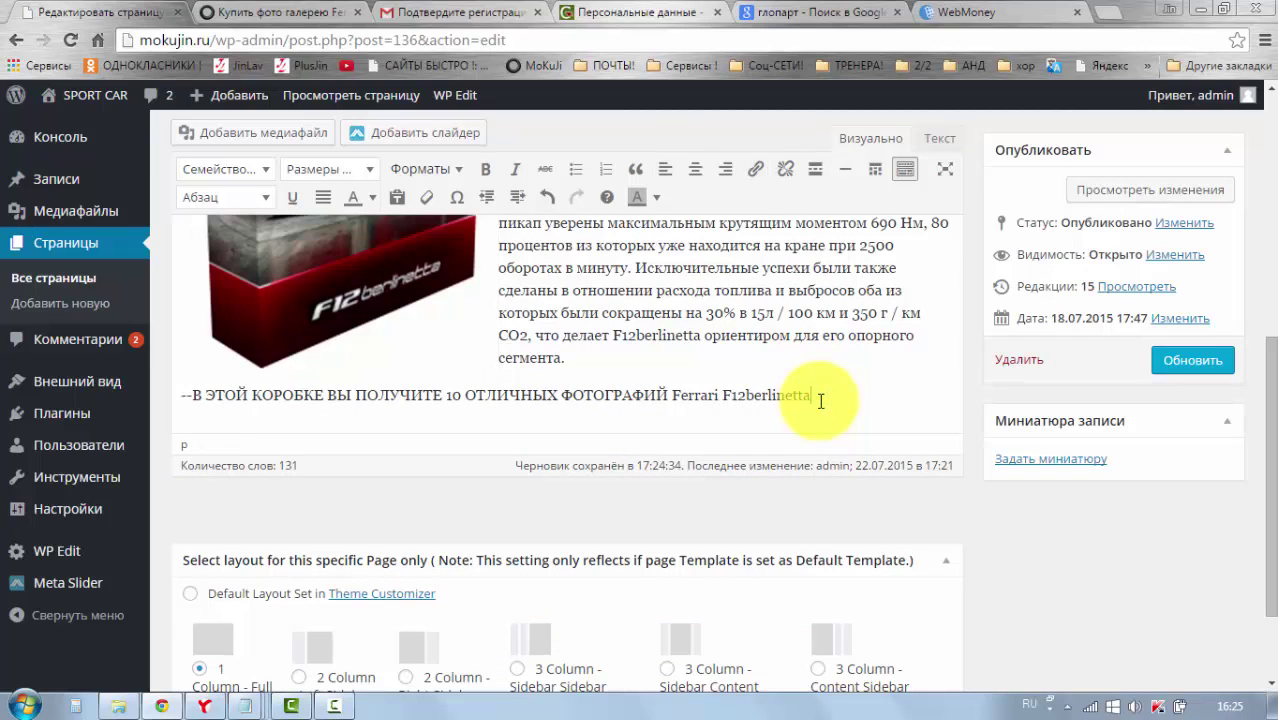
pyautogui.scroll(1, 820, 400)
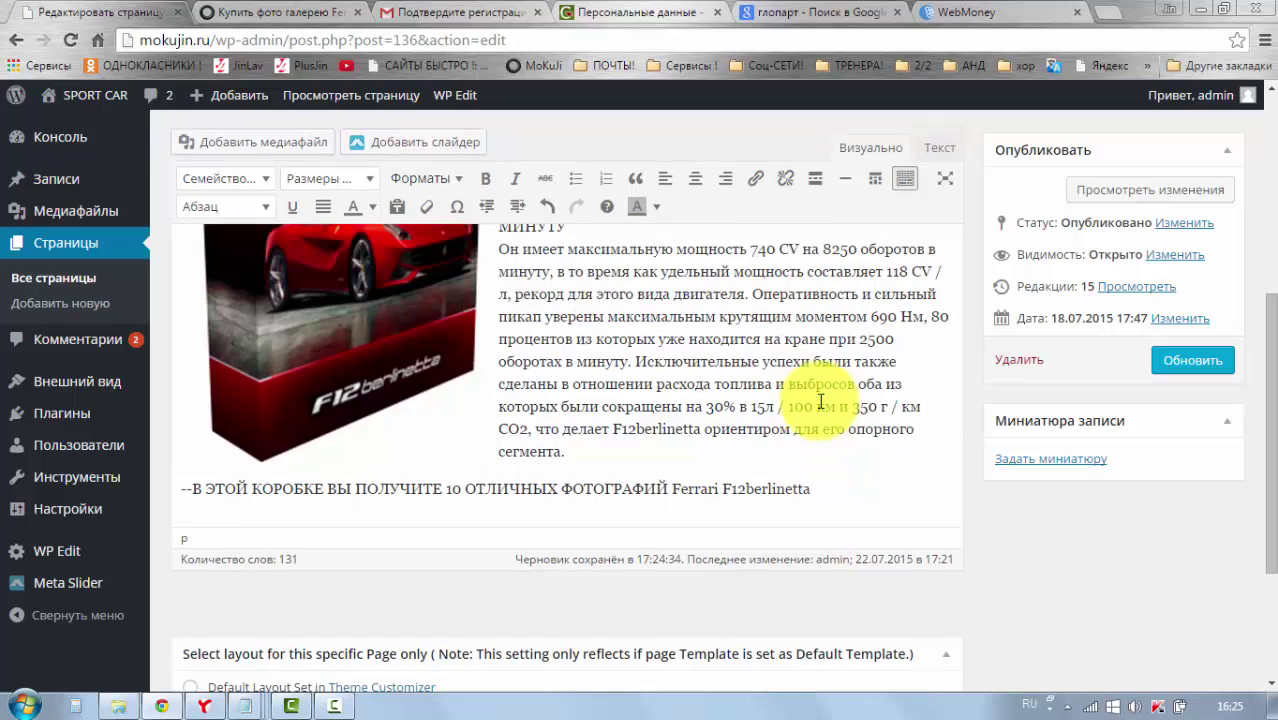
pyautogui.scroll(1, 820, 400)
pyautogui.scroll(2, 820, 400)
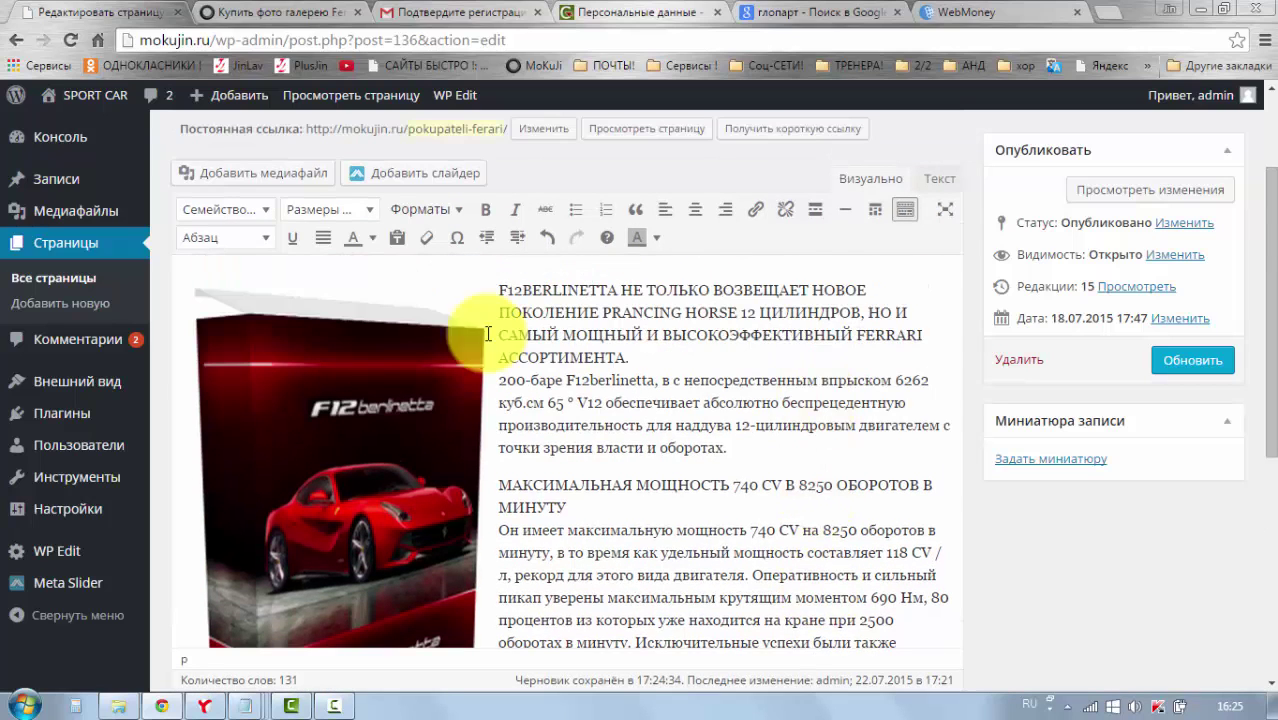
pyautogui.click(199, 176)
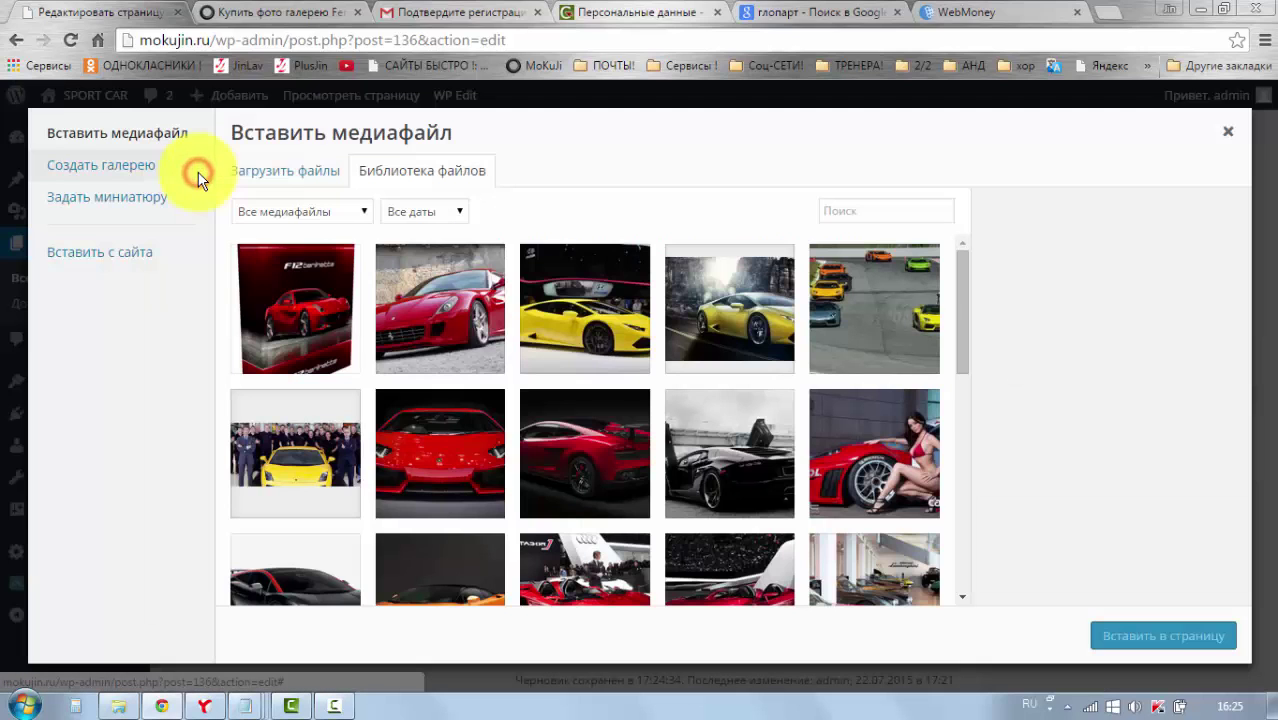
pyautogui.click(258, 172)
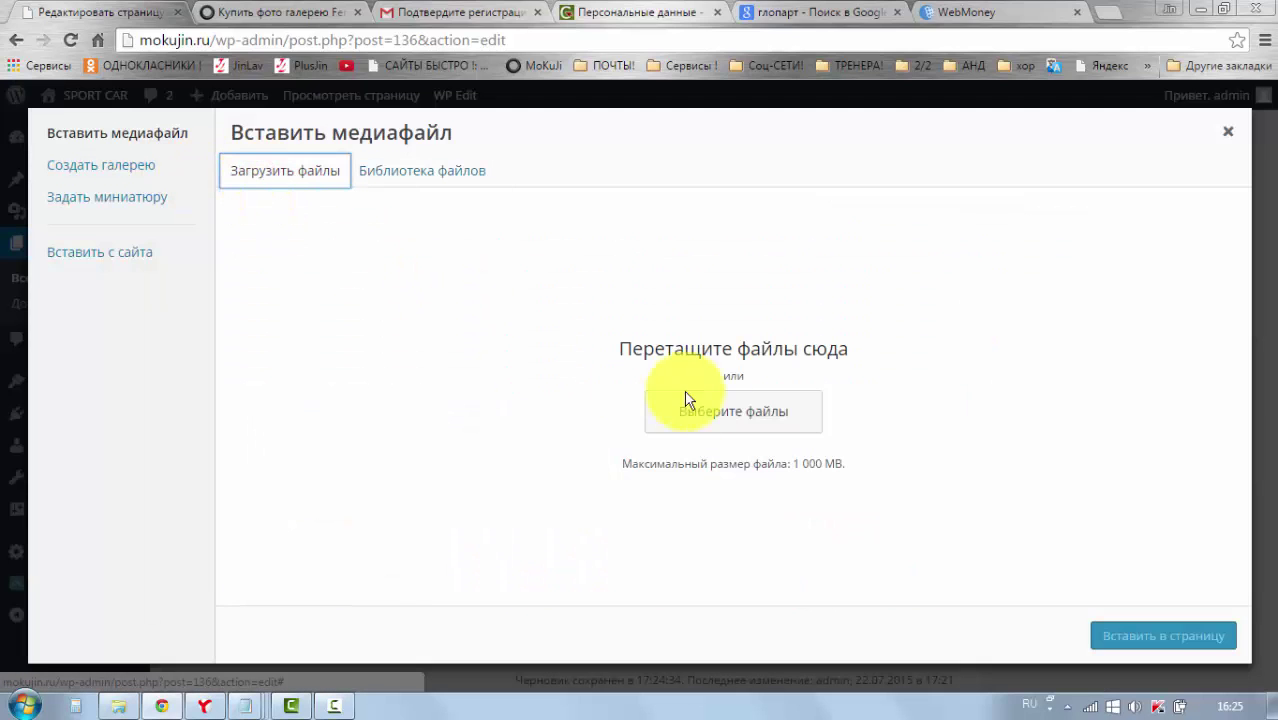
pyautogui.click(727, 410)
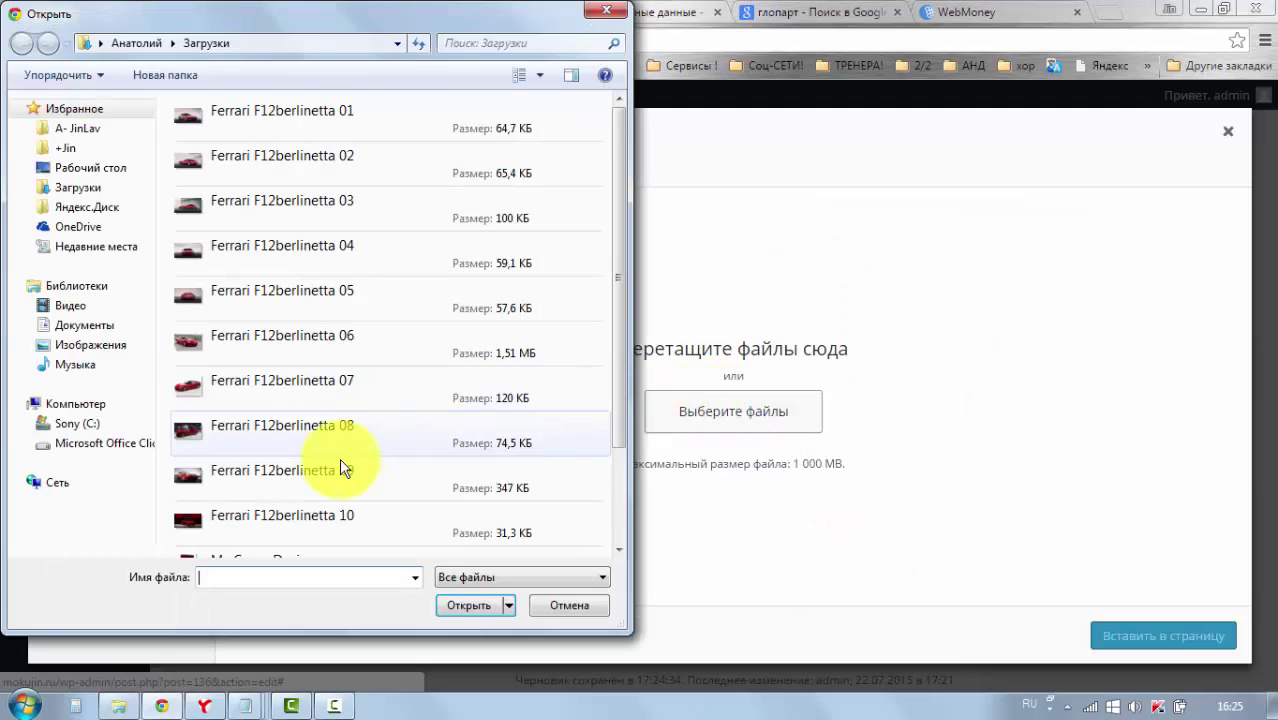
pyautogui.moveTo(619, 362); pyautogui.dragTo(619, 519)
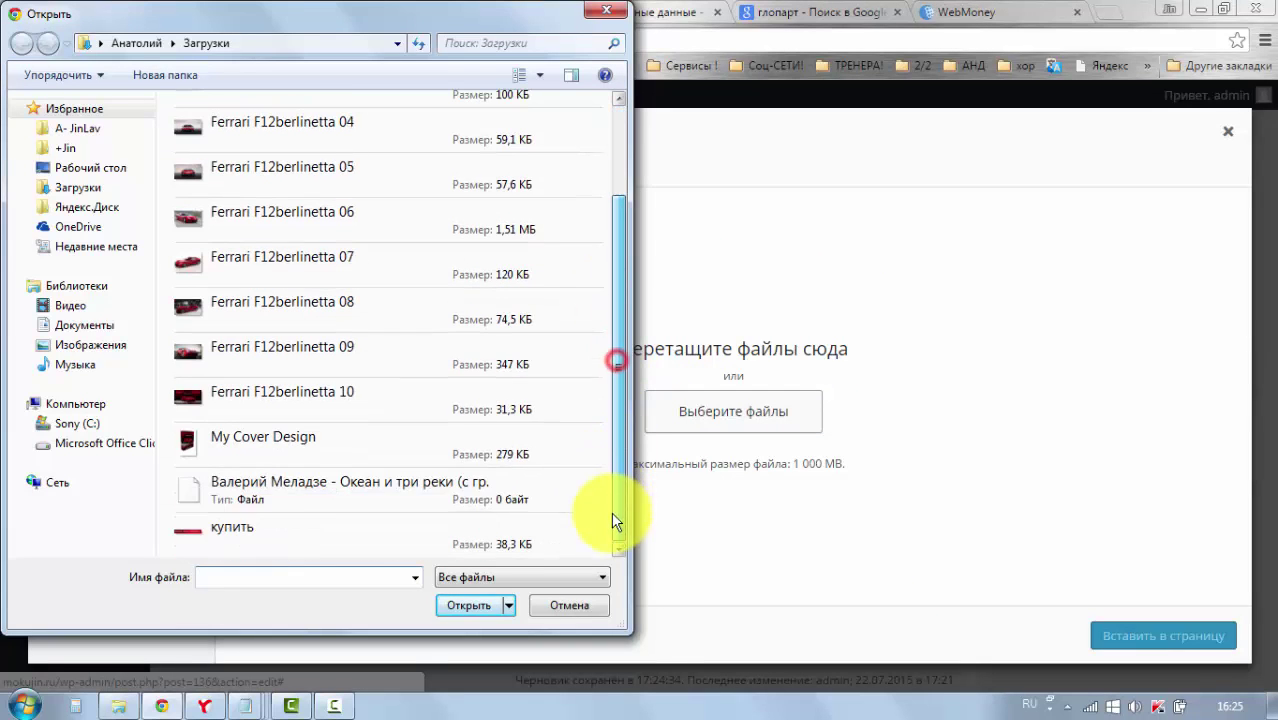
pyautogui.click(263, 527)
pyautogui.click(471, 605)
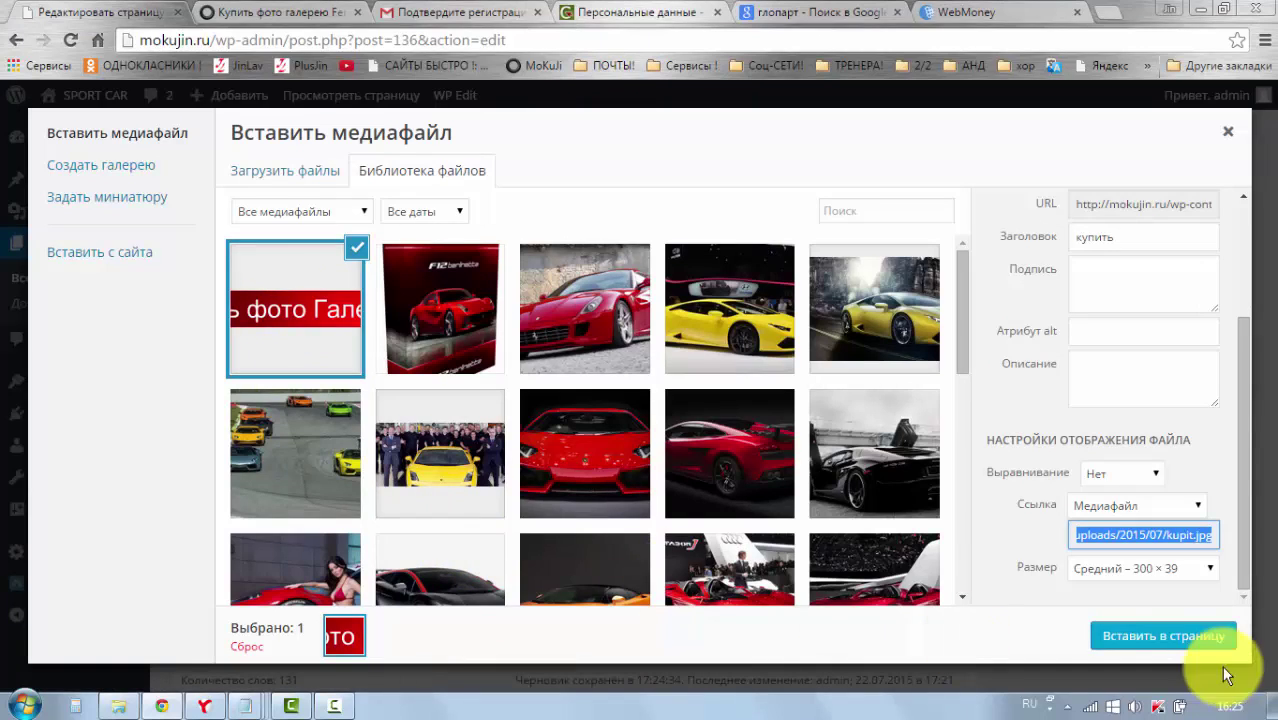
pyautogui.click(1110, 640)
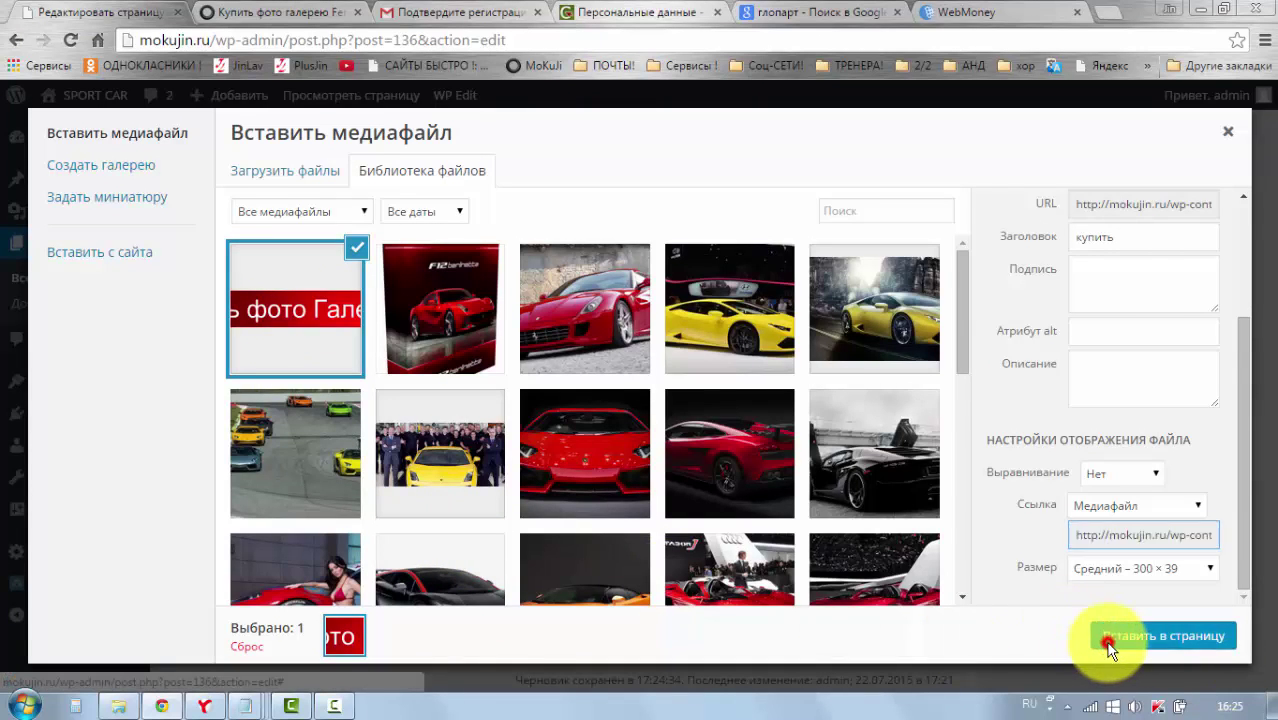
# Center the "Купить фото Галерею !" image under the description and update the page
pyautogui.scroll(-4, 398, 487)
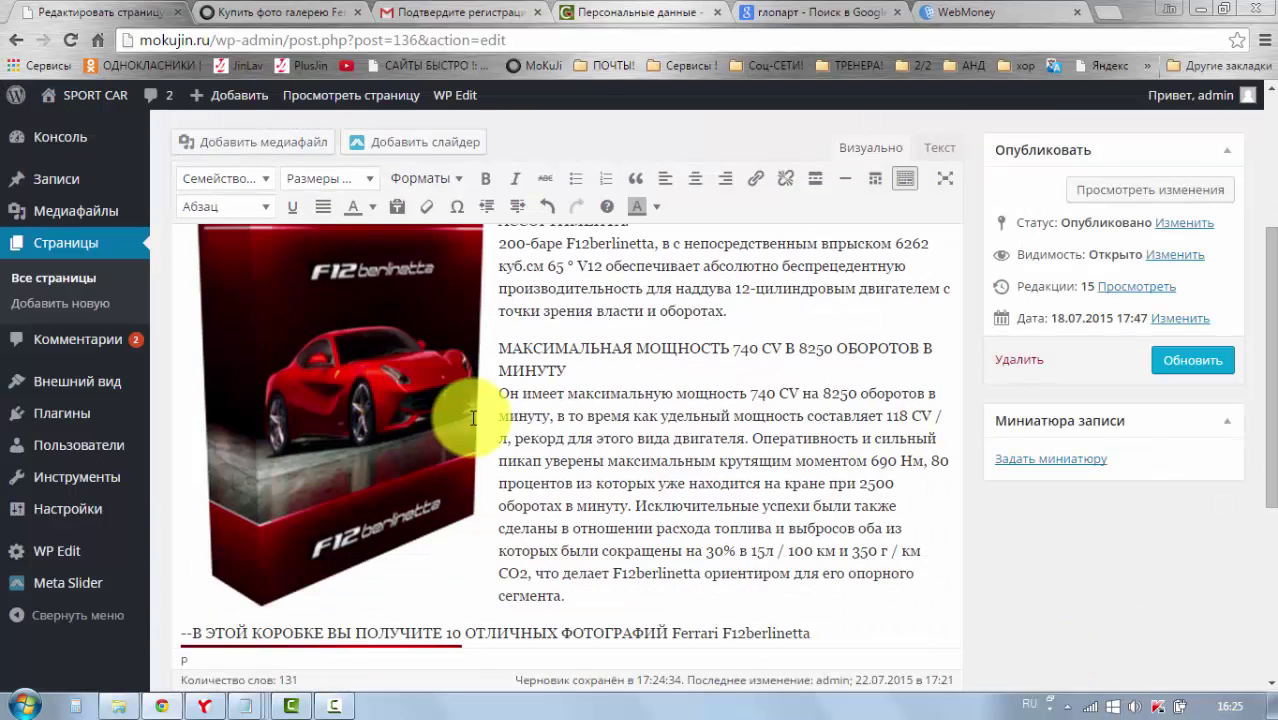
pyautogui.click(403, 571)
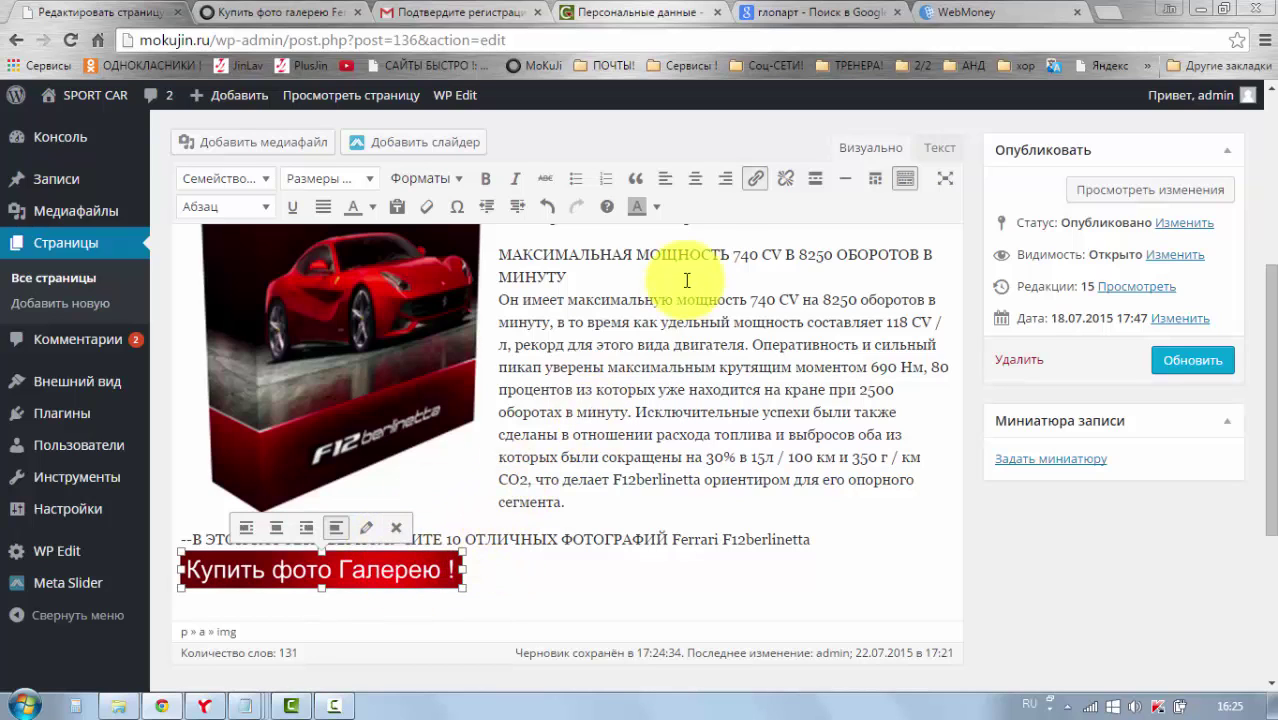
pyautogui.click(695, 185)
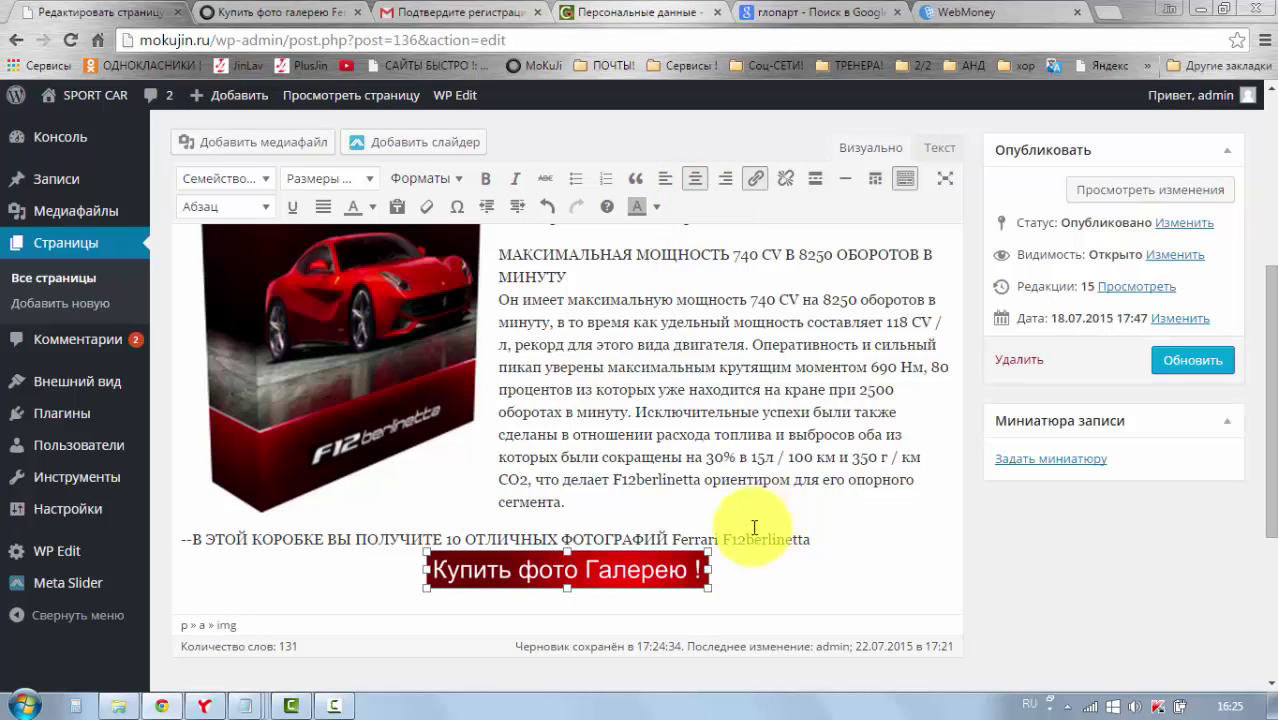
pyautogui.click(1188, 362)
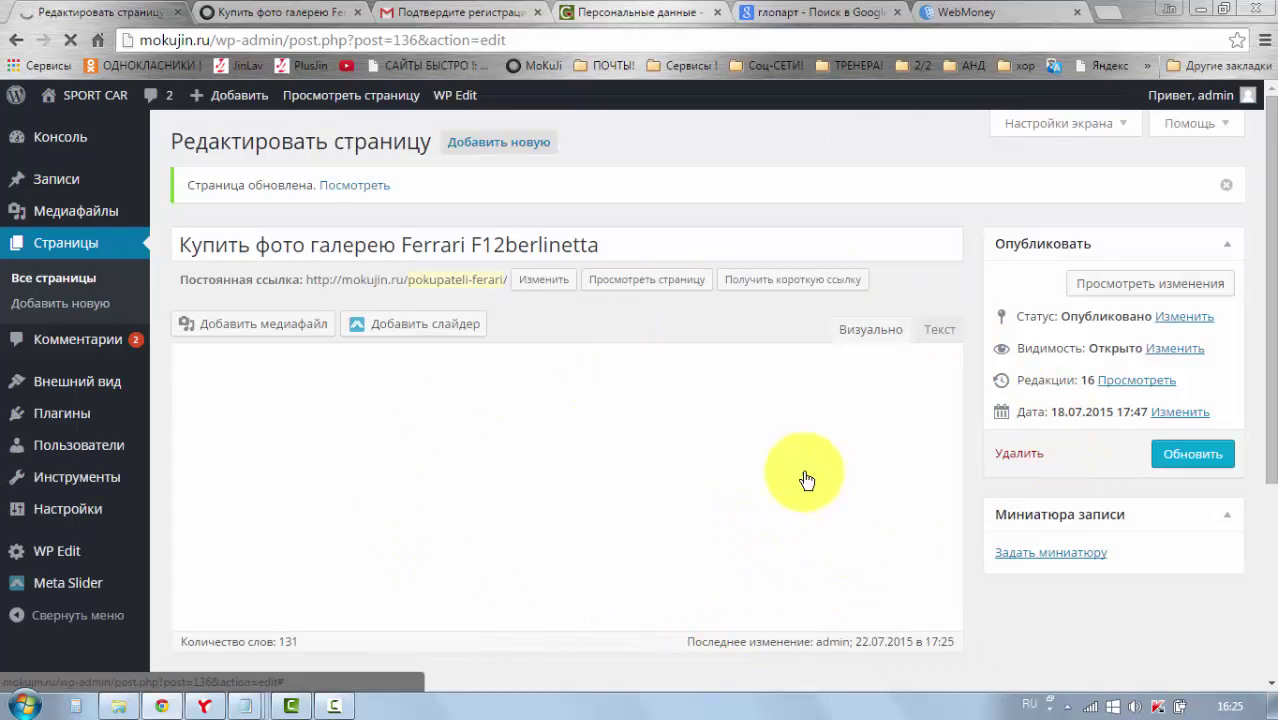
# Close the old preview and open a fresh preview of the page to check the cover, description and buy button layout
pyautogui.click(358, 13)
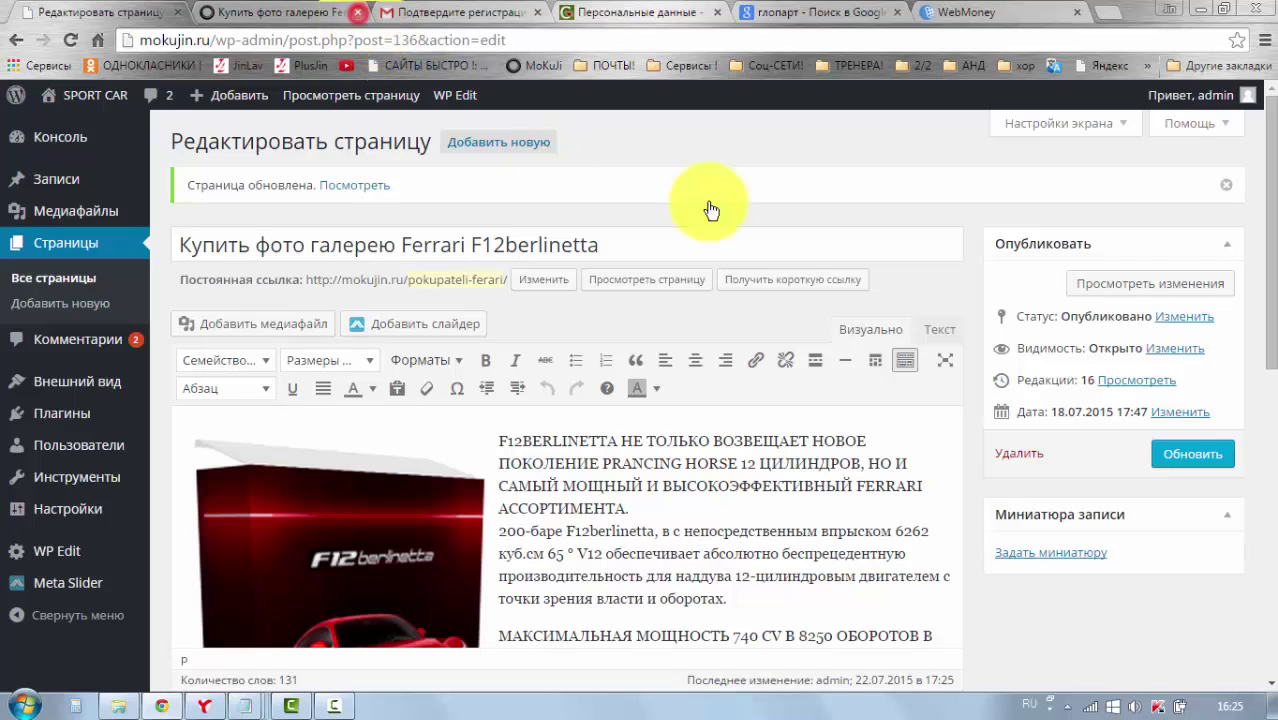
pyautogui.click(1122, 298)
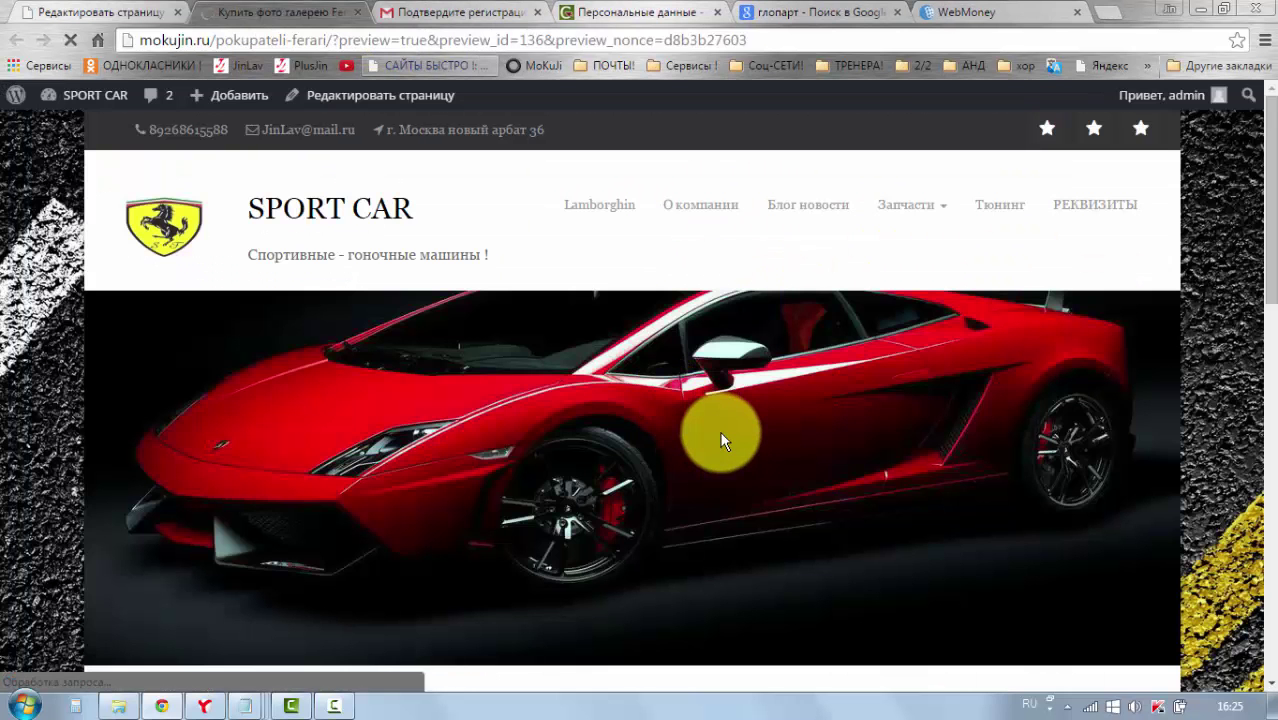
pyautogui.scroll(-5, 722, 438)
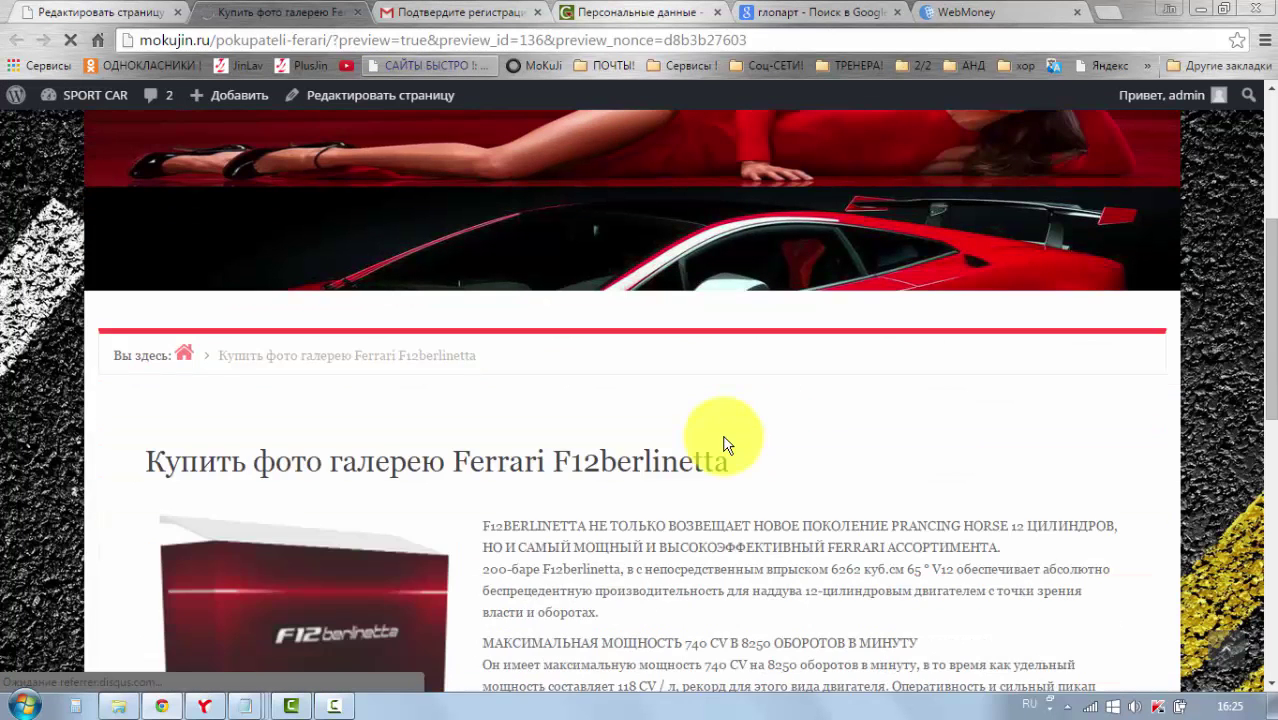
pyautogui.scroll(-1, 724, 443)
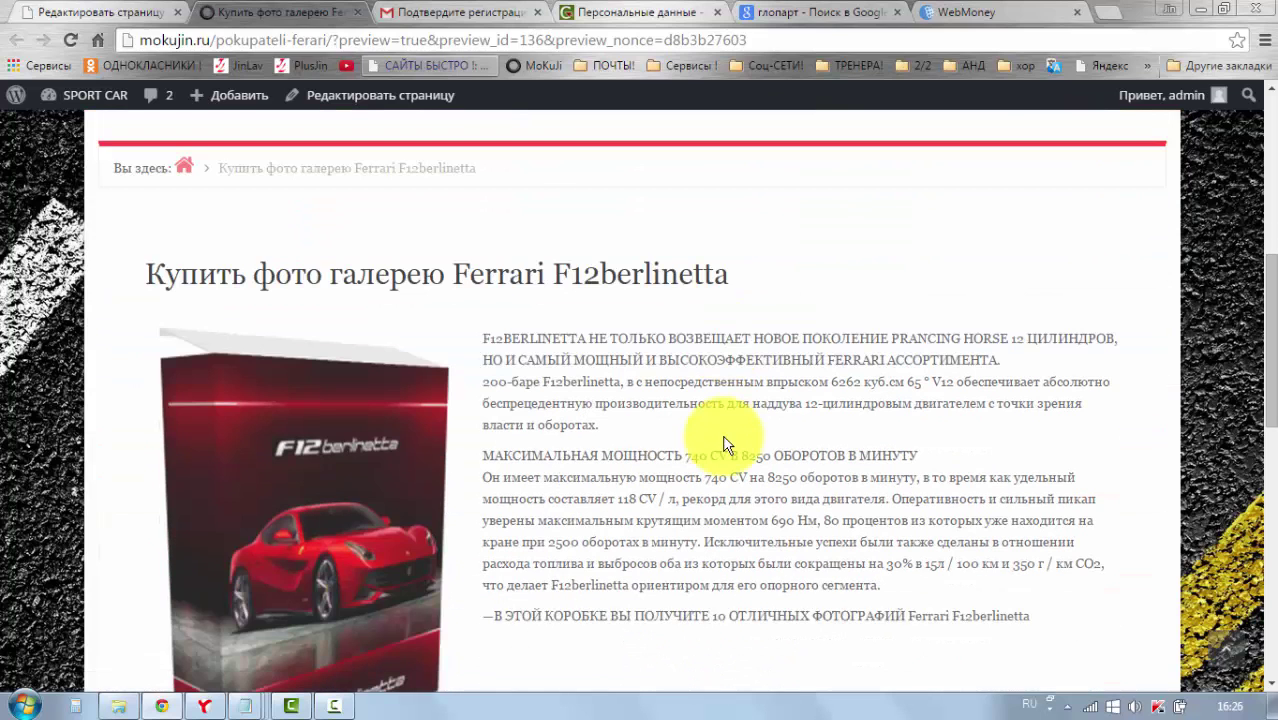
pyautogui.scroll(-2, 724, 445)
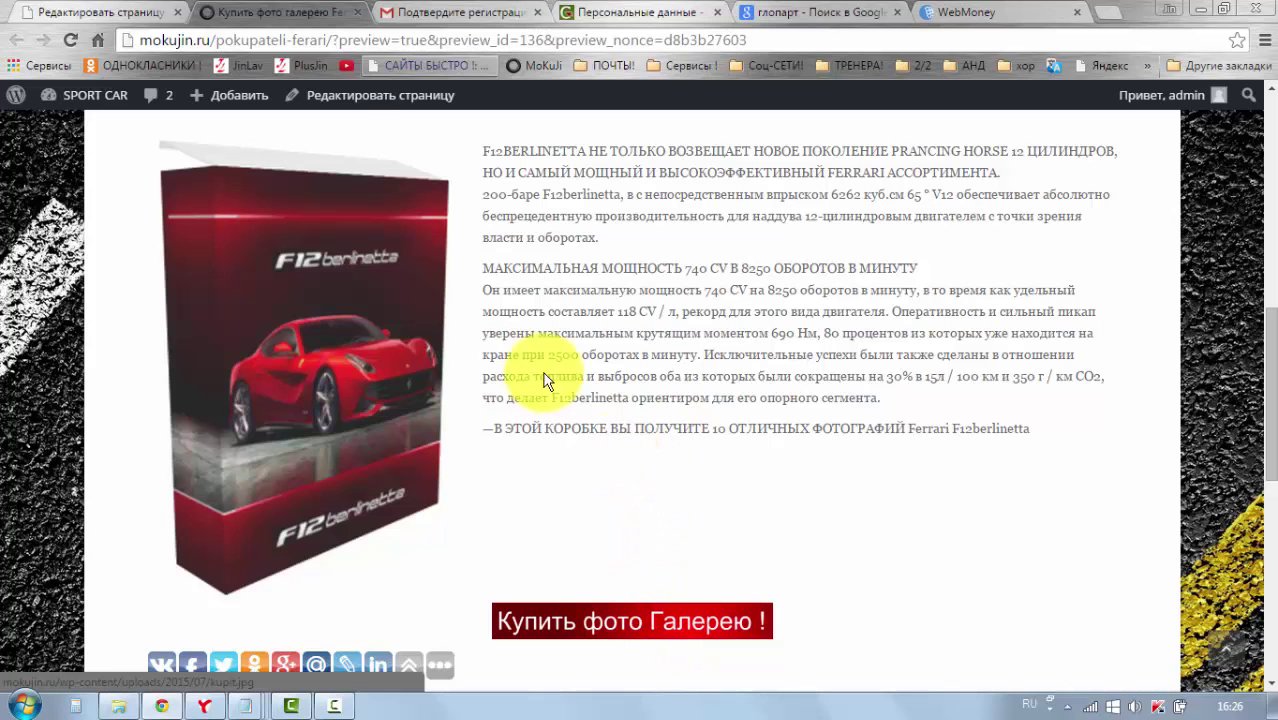
# Back in the page editor, right-align the line about the 10 Ferrari F12berlinetta photos and the "Купить фото Галерею !" image below it
pyautogui.click(125, 12)
pyautogui.scroll(-4, 545, 530)
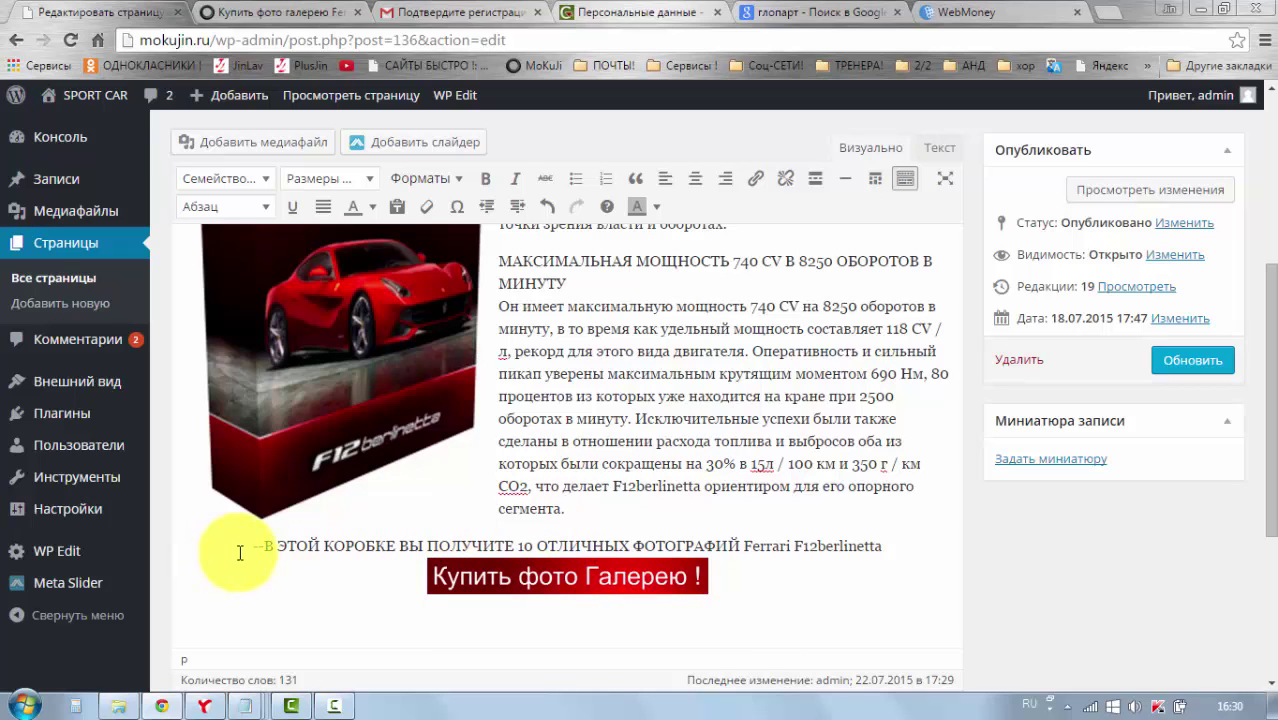
pyautogui.moveTo(243, 552); pyautogui.dragTo(868, 546)
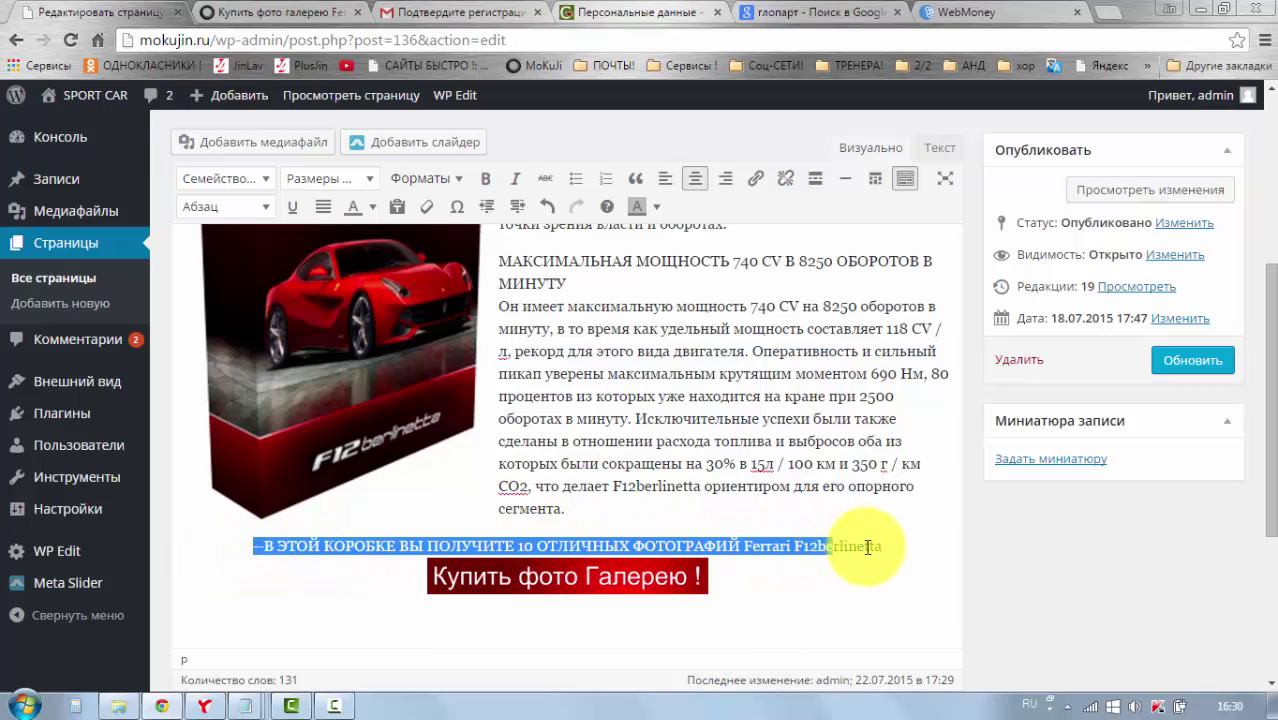
pyautogui.click(725, 178)
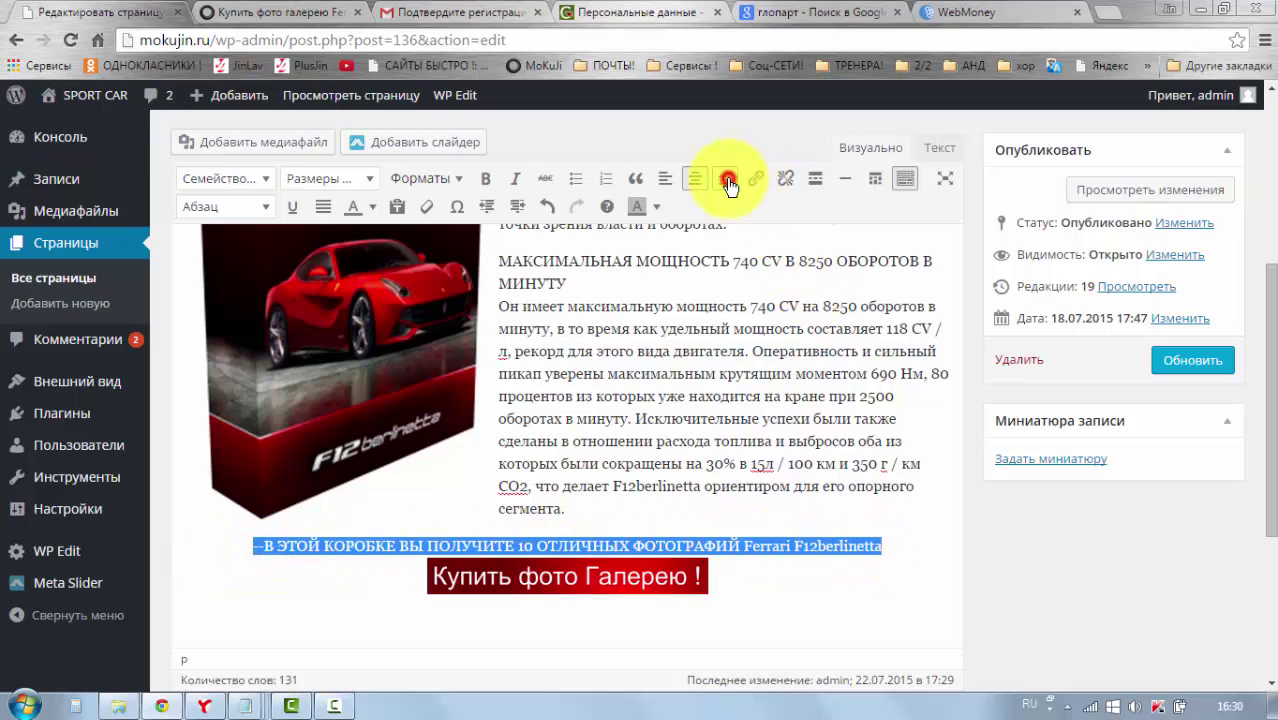
pyautogui.click(627, 587)
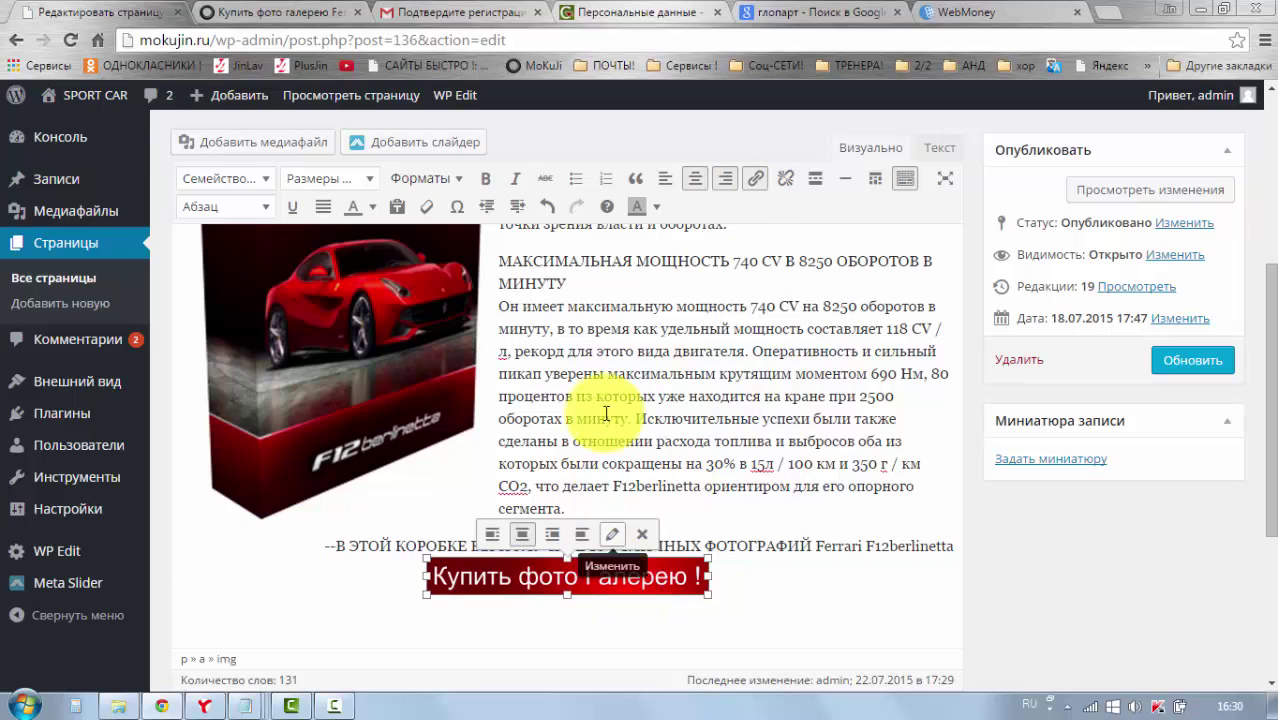
pyautogui.click(723, 180)
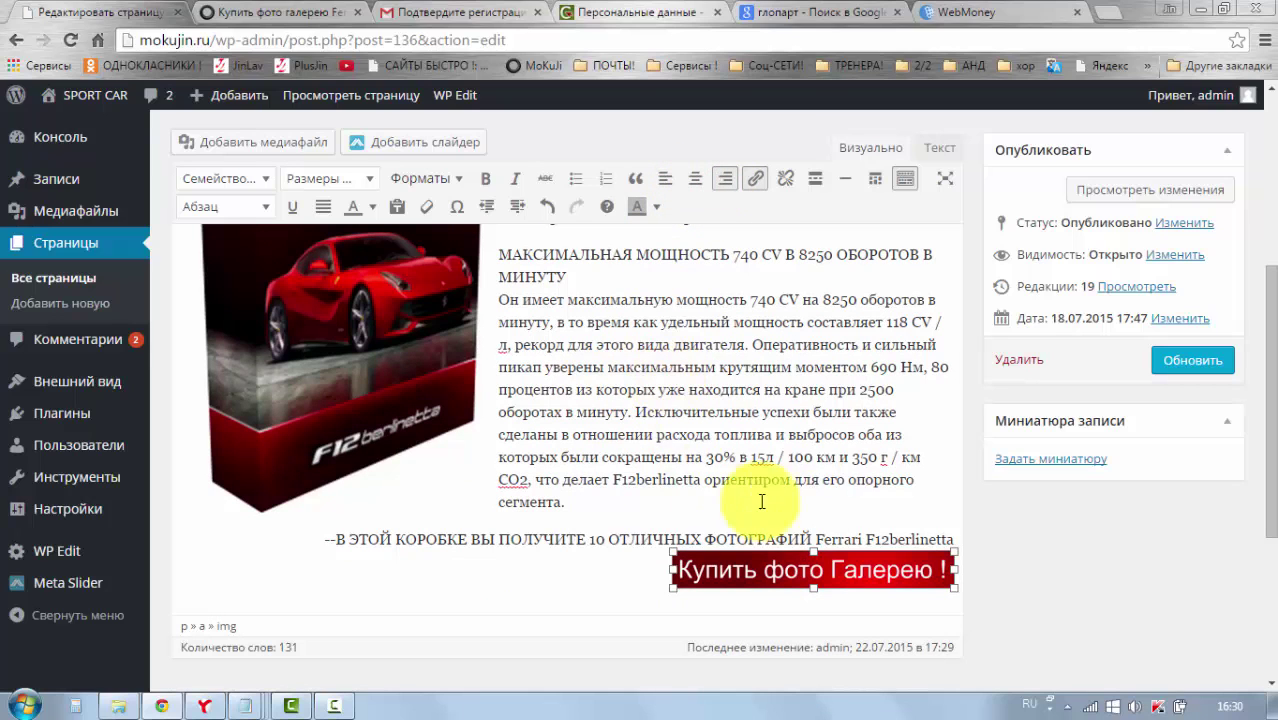
# Remove the link from the "Купить фото Галерею !" image below the description and update the page
pyautogui.scroll(1, 512, 450)
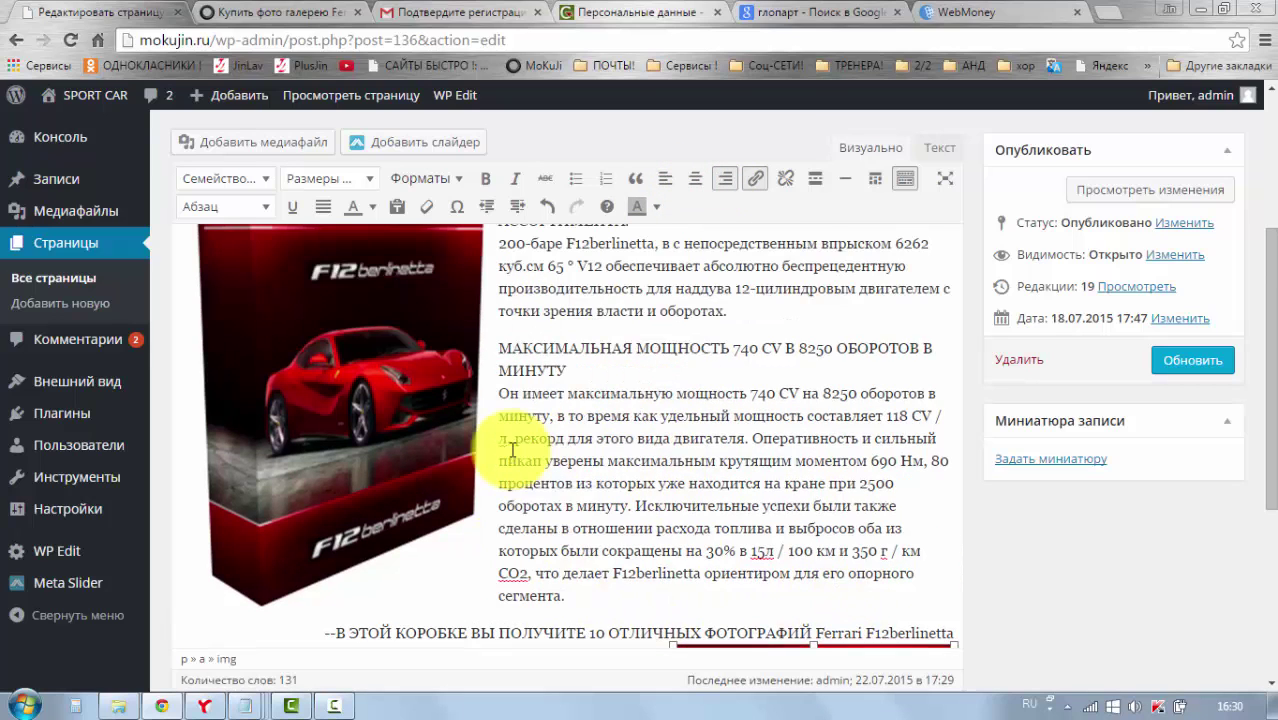
pyautogui.scroll(1, 400, 441)
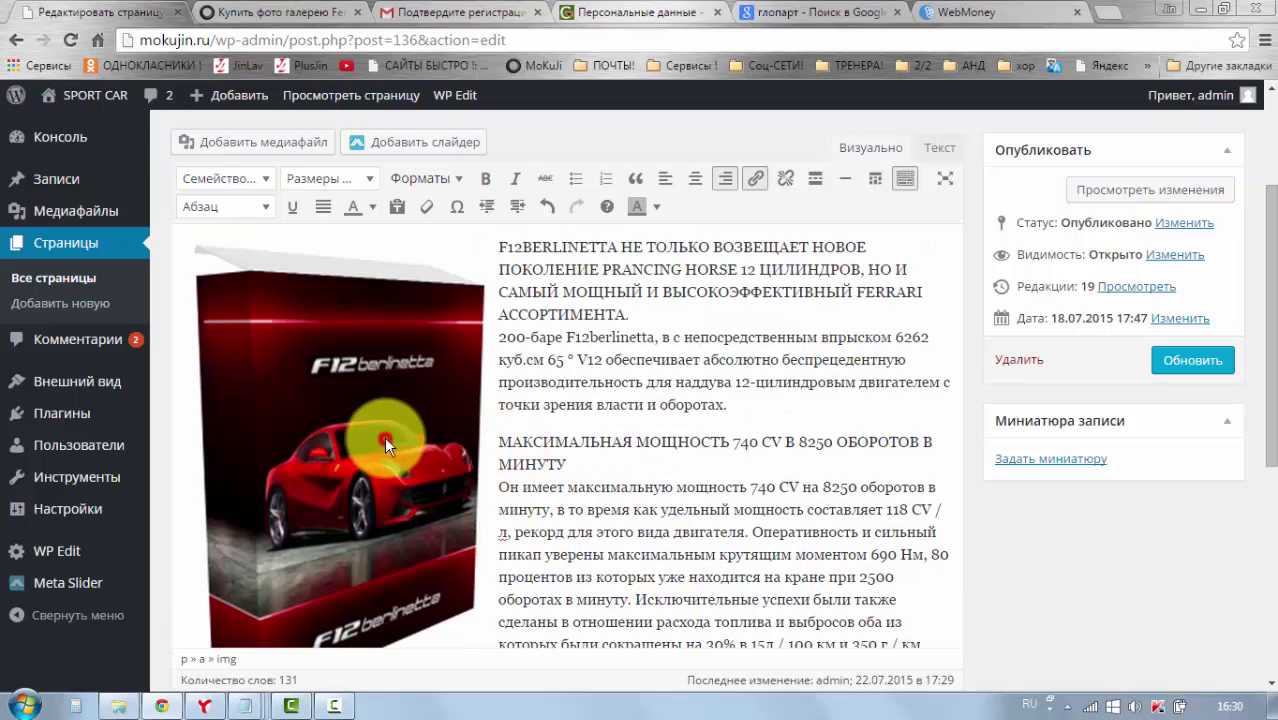
pyautogui.click(385, 440)
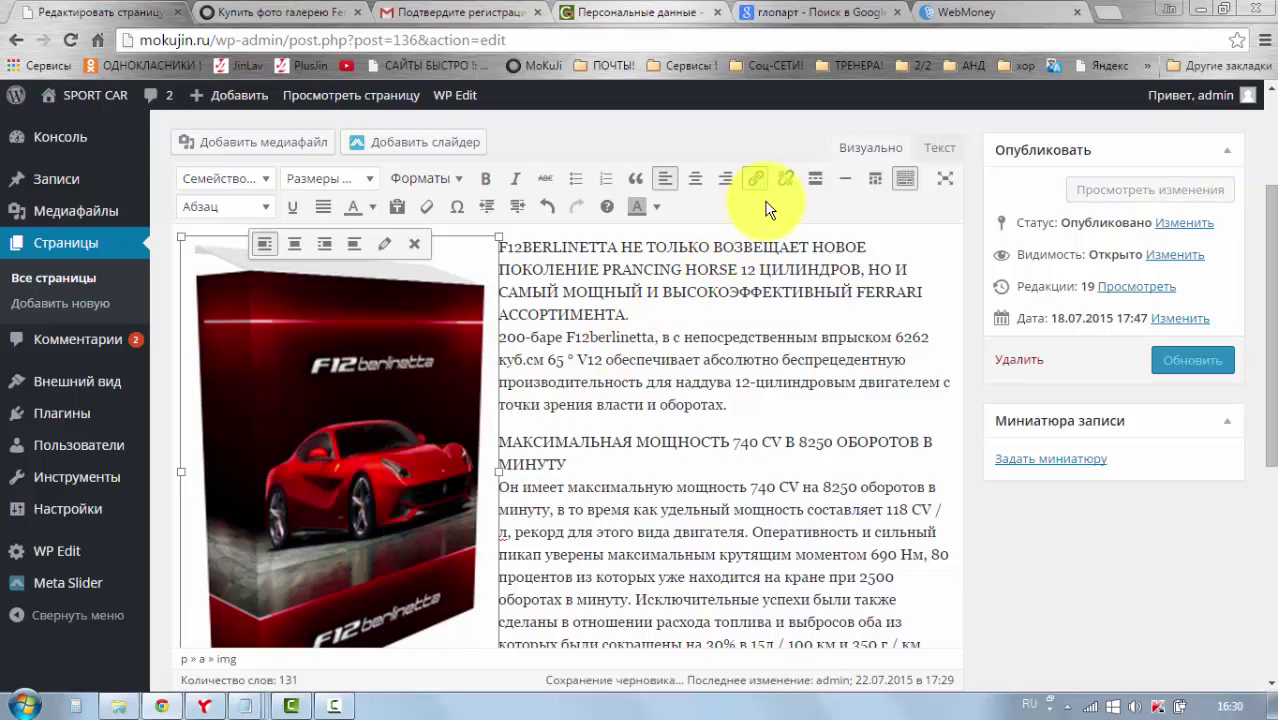
pyautogui.scroll(-4, 755, 330)
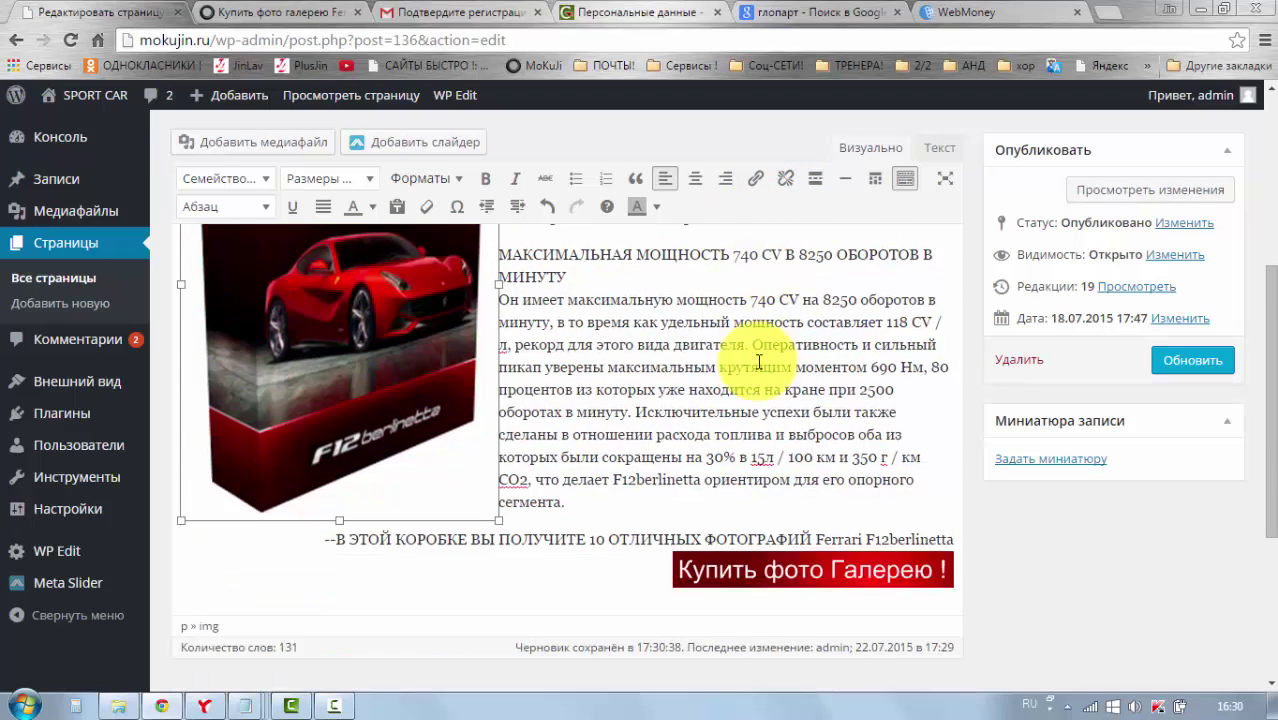
pyautogui.click(768, 480)
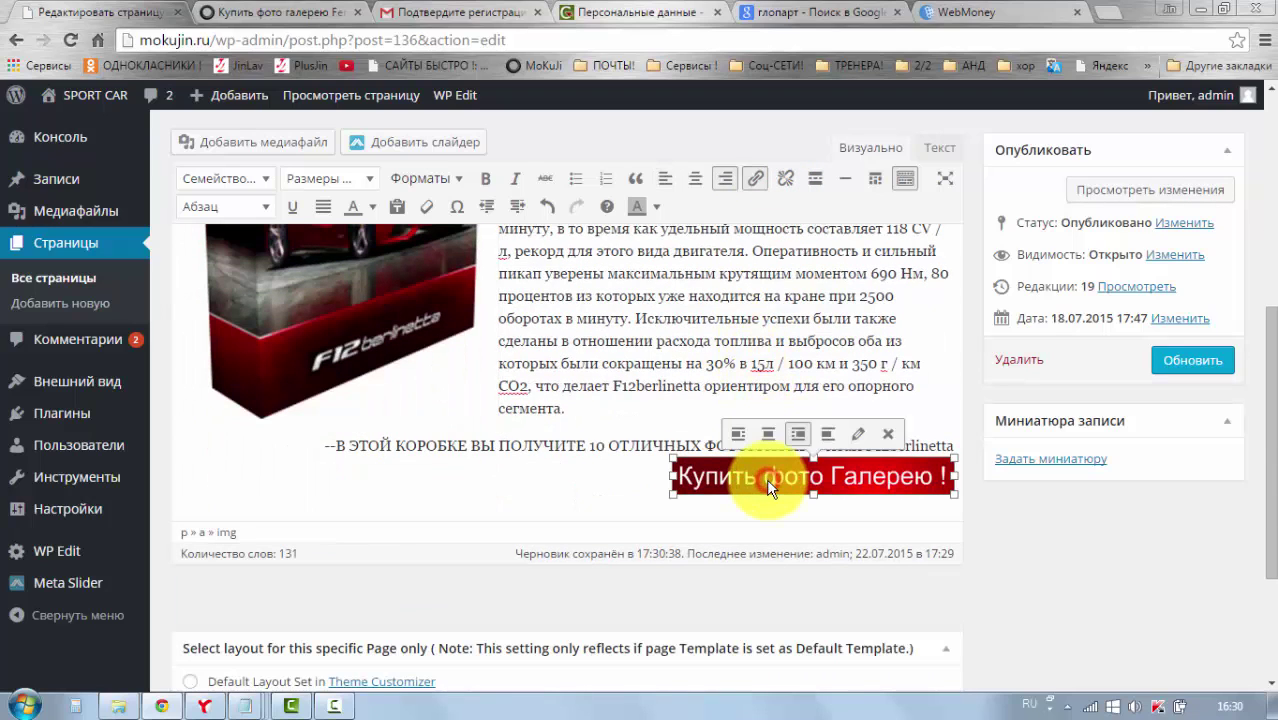
pyautogui.click(782, 184)
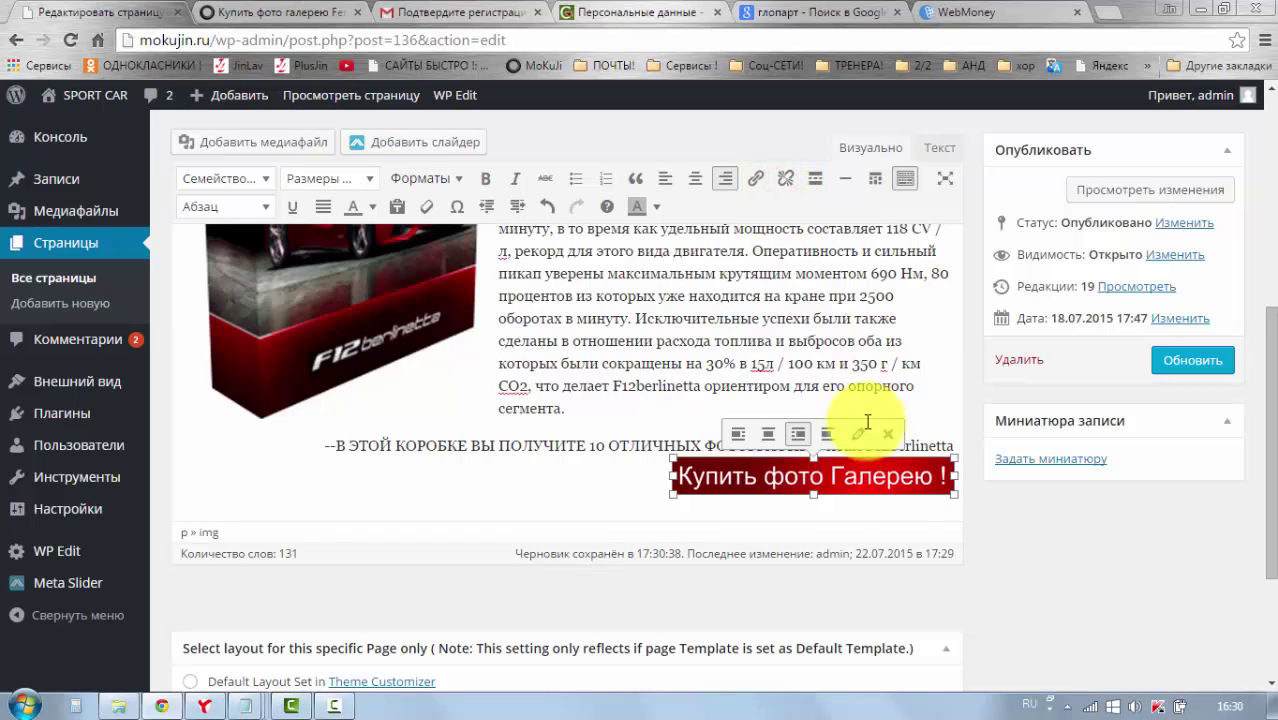
pyautogui.click(992, 535)
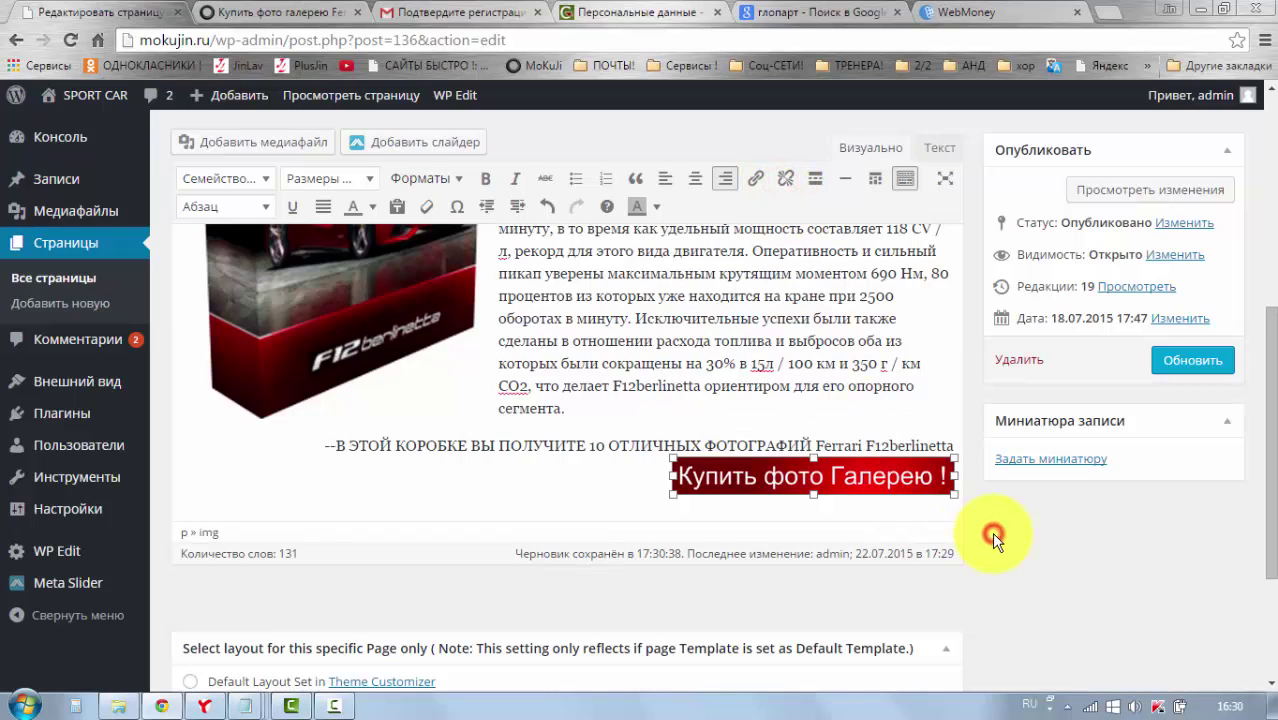
pyautogui.click(1200, 366)
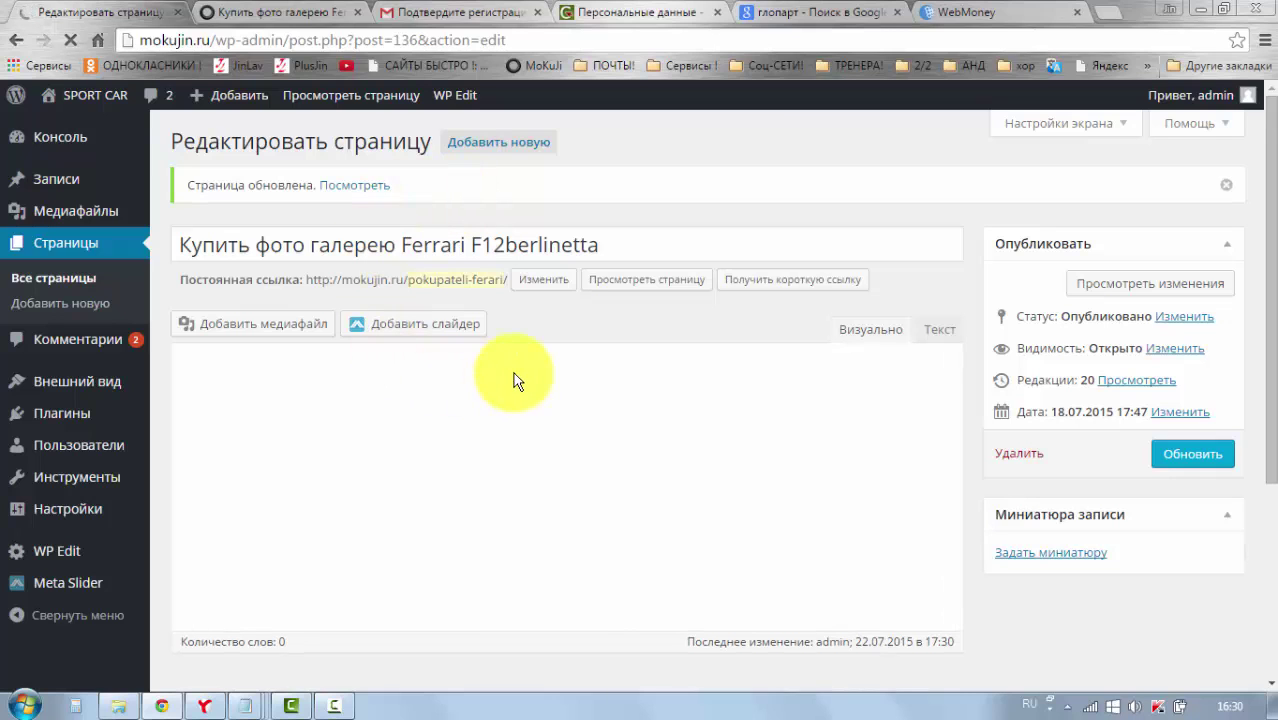
# Close the outdated preview and open a new one to examine the right-aligned photo line and buy button beside the cover
pyautogui.click(358, 13)
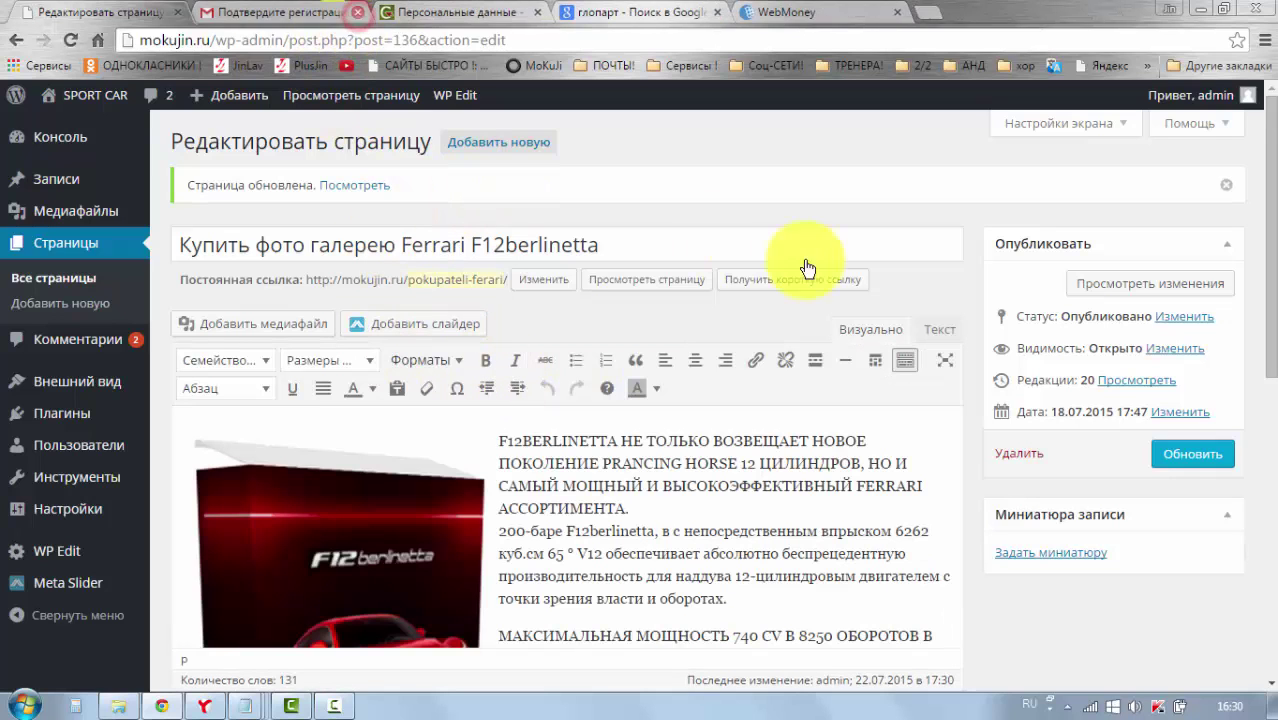
pyautogui.click(1089, 288)
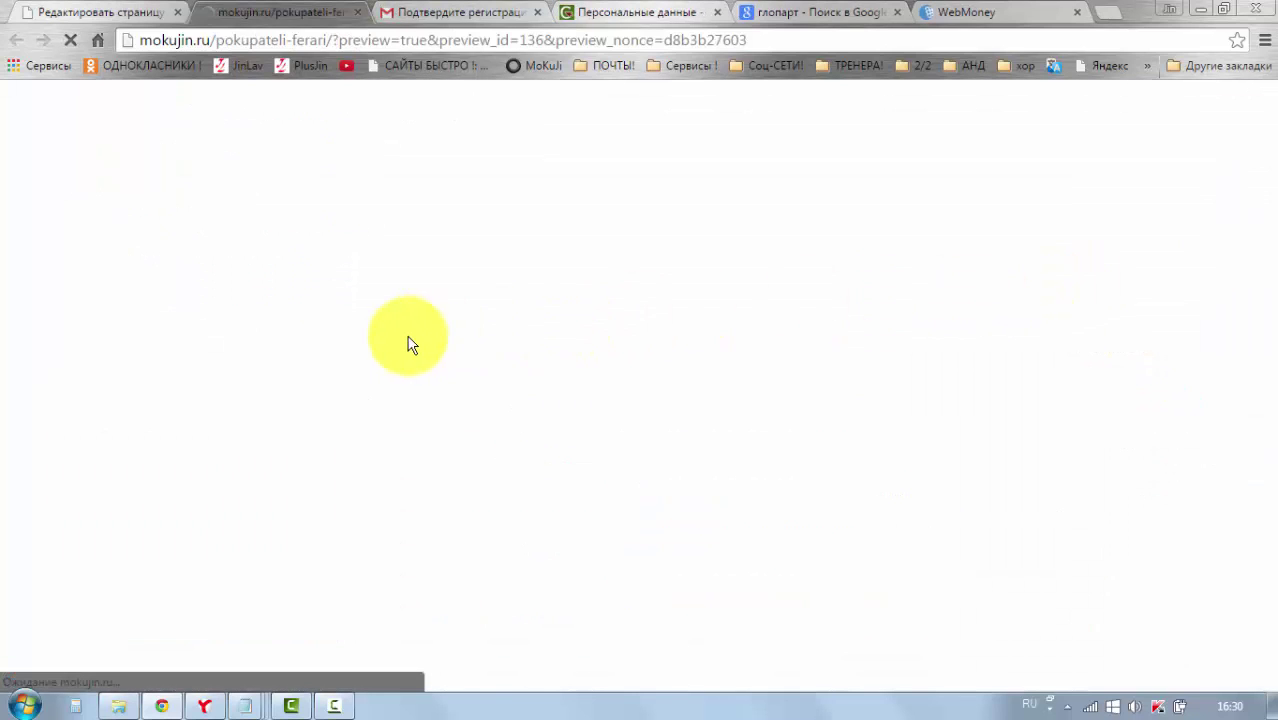
pyautogui.scroll(-5, 390, 357)
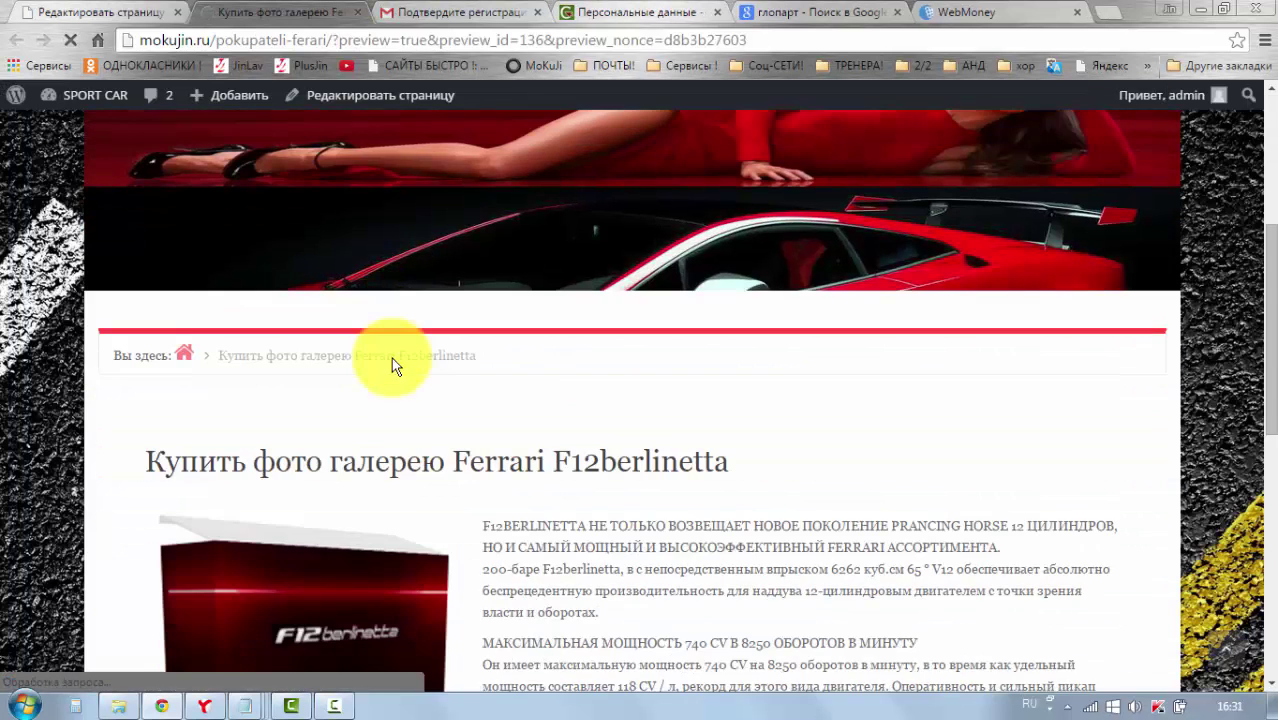
pyautogui.scroll(-1, 440, 368)
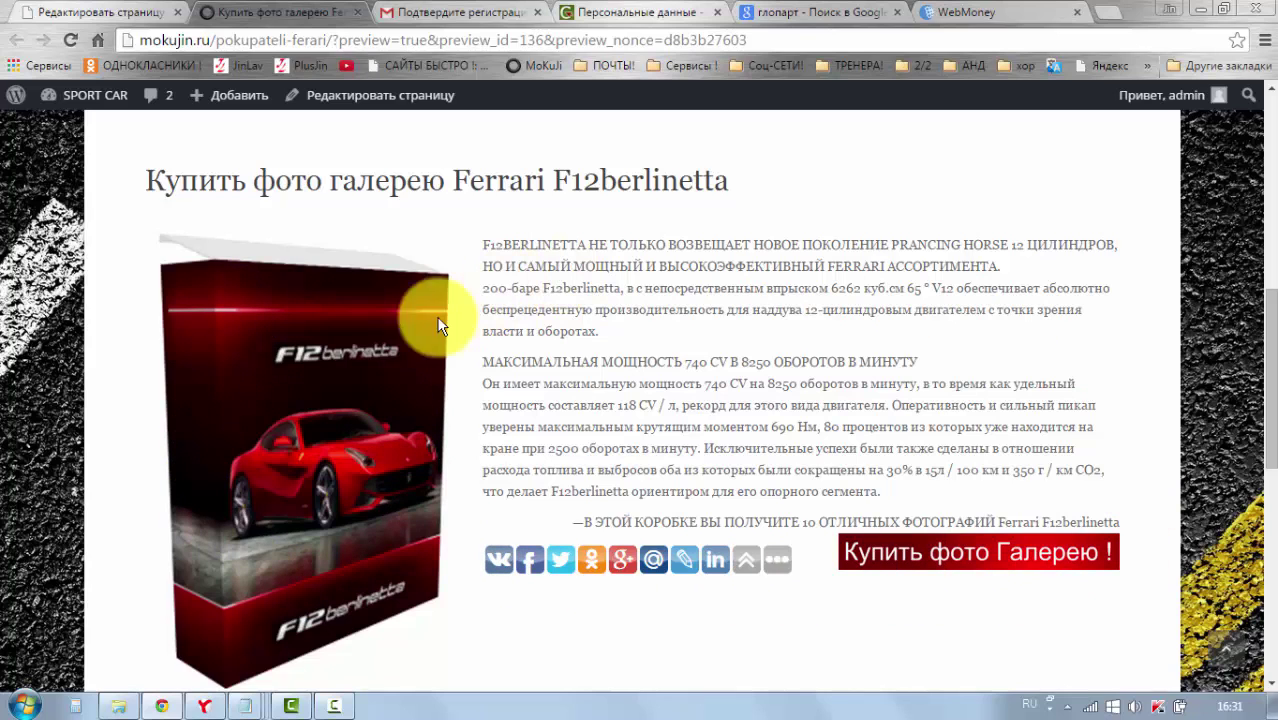
pyautogui.scroll(-2, 765, 399)
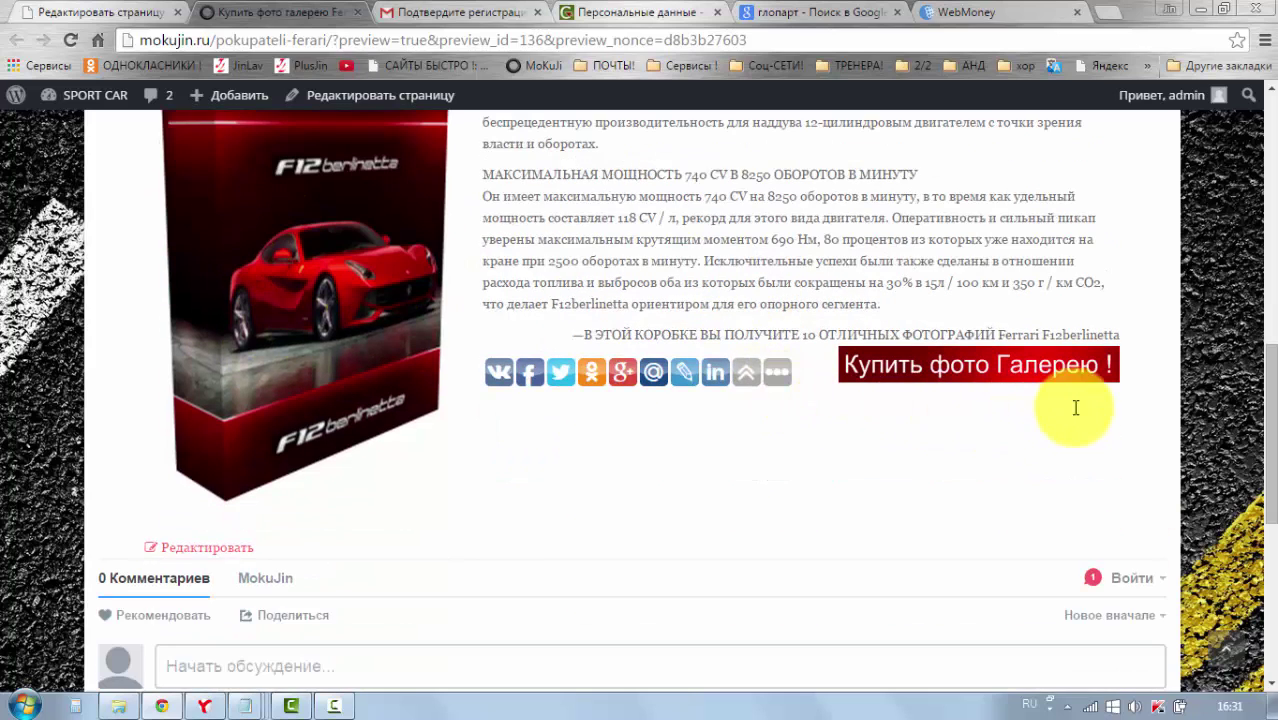
pyautogui.scroll(2, 694, 214)
pyautogui.scroll(-2, 880, 519)
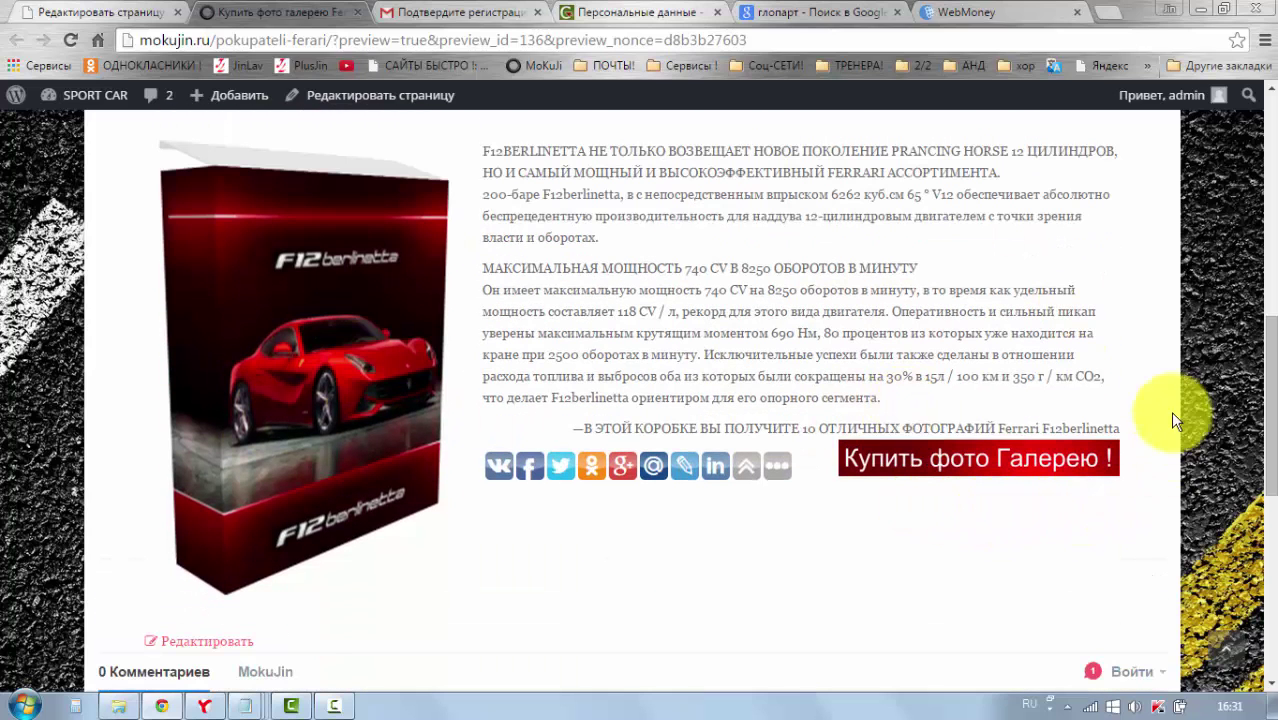
pyautogui.scroll(2, 724, 226)
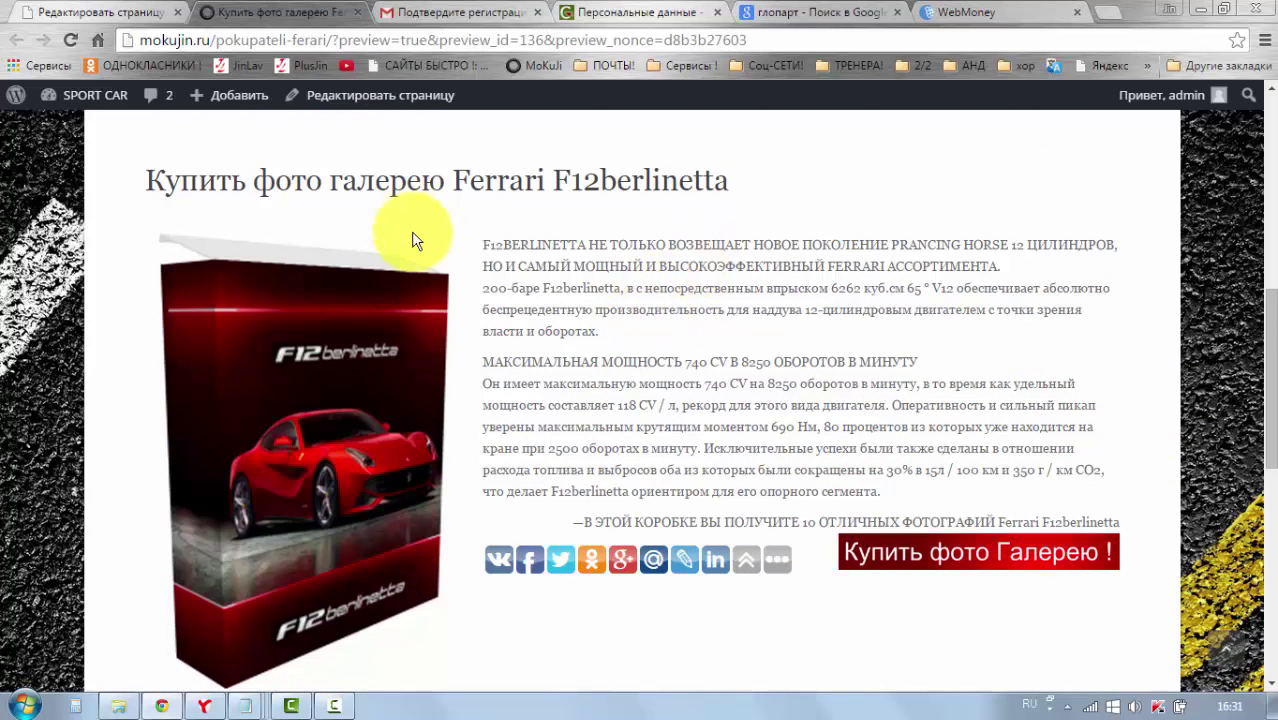
# Look at the Glopart personal data page and return to the preview of the purchase page
pyautogui.click(624, 12)
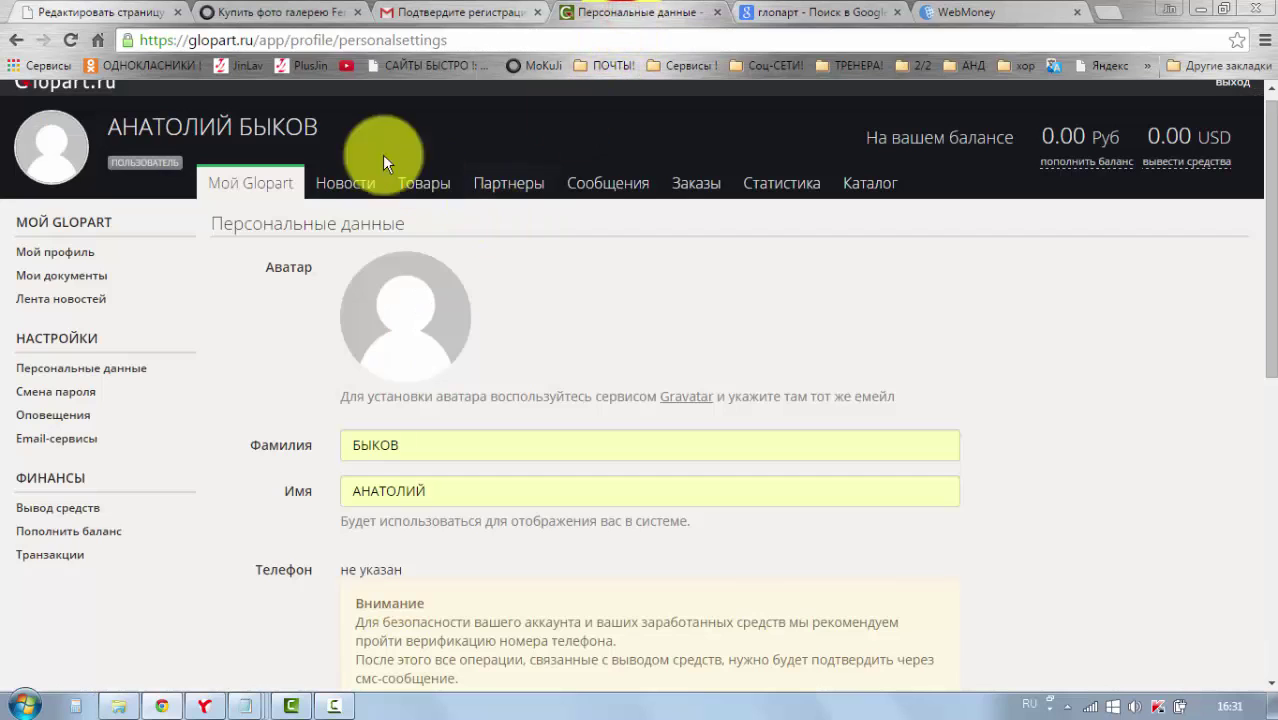
pyautogui.scroll(1, 456, 514)
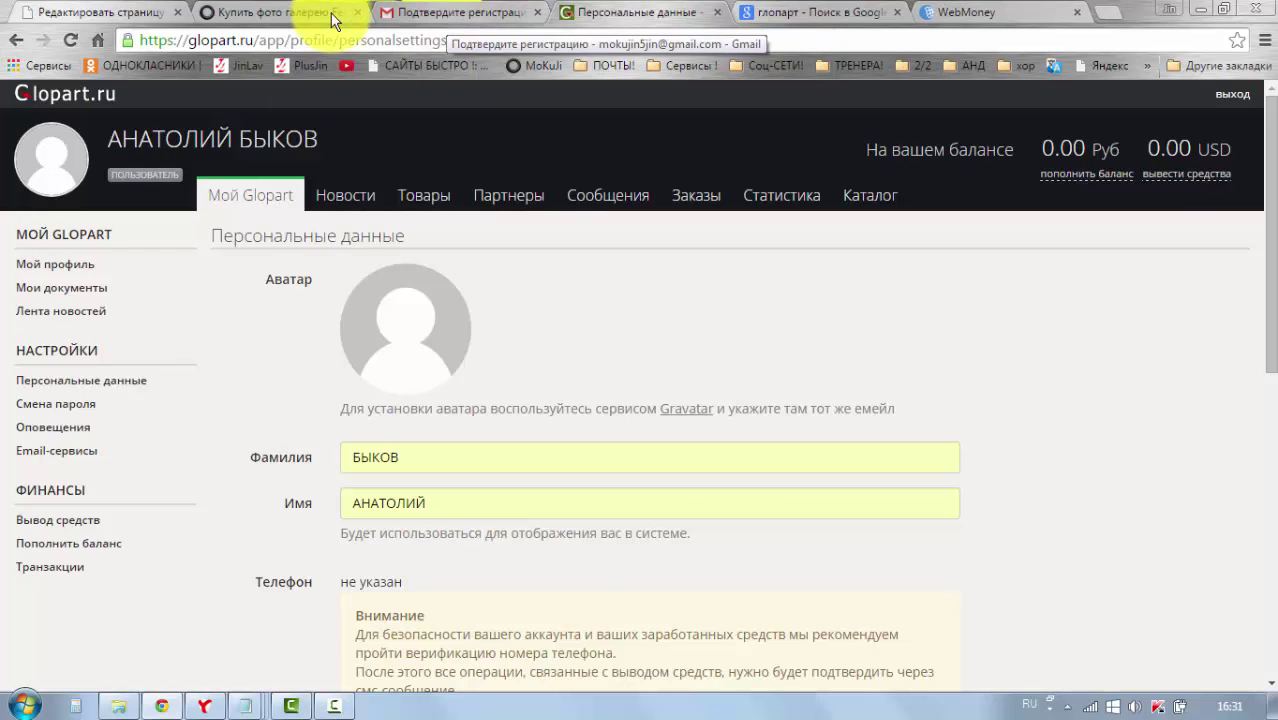
pyautogui.click(272, 13)
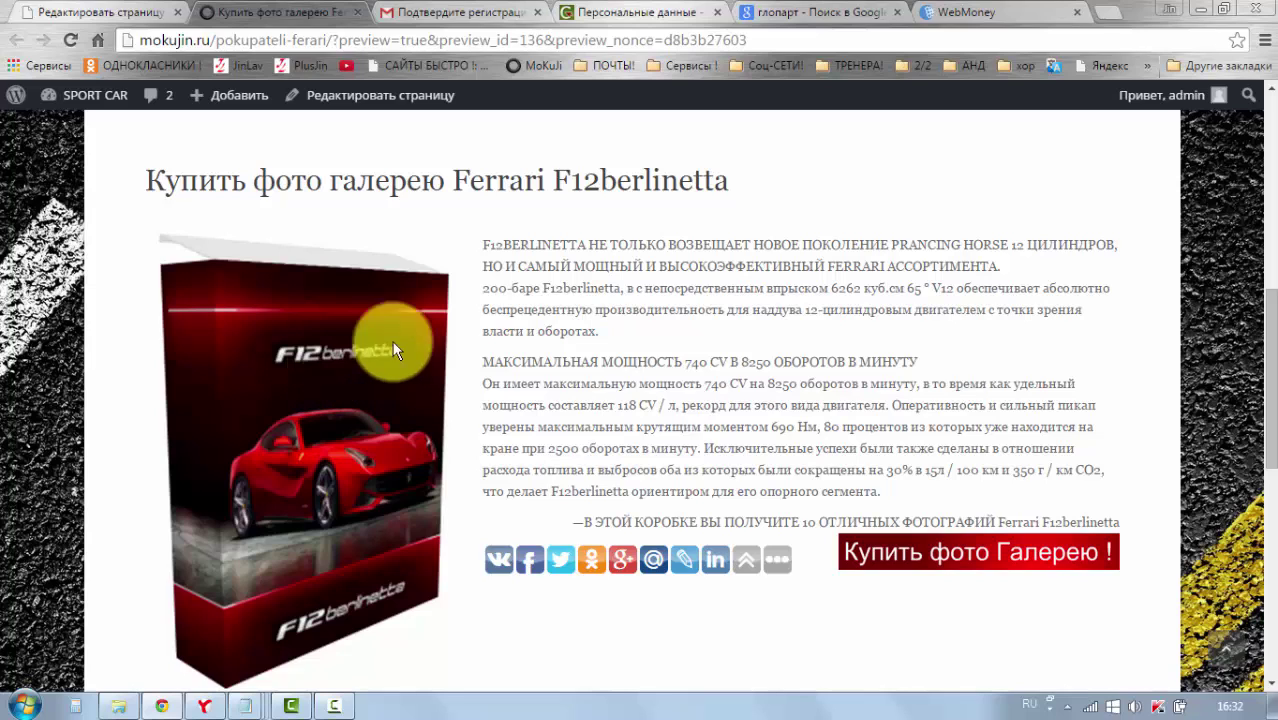
# Switch to Gmail, open Google Drive from its list of Google apps, and dismiss the welcome tour
pyautogui.click(449, 18)
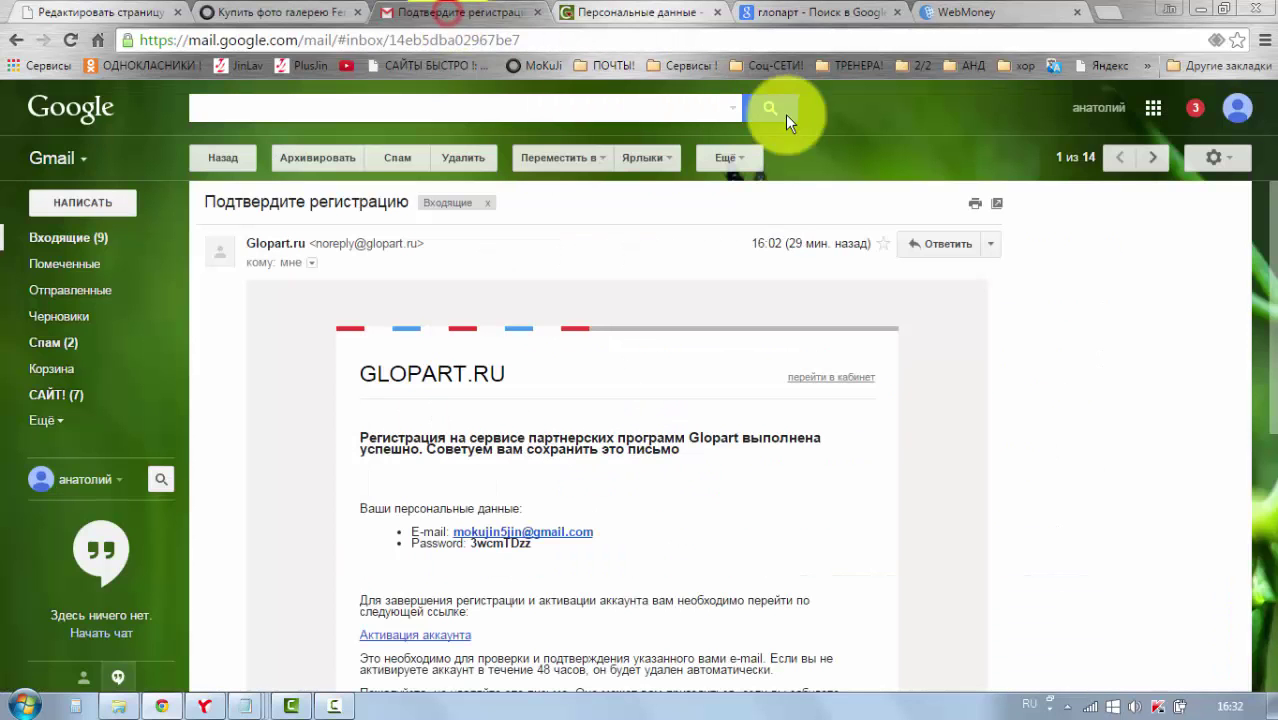
pyautogui.click(1152, 110)
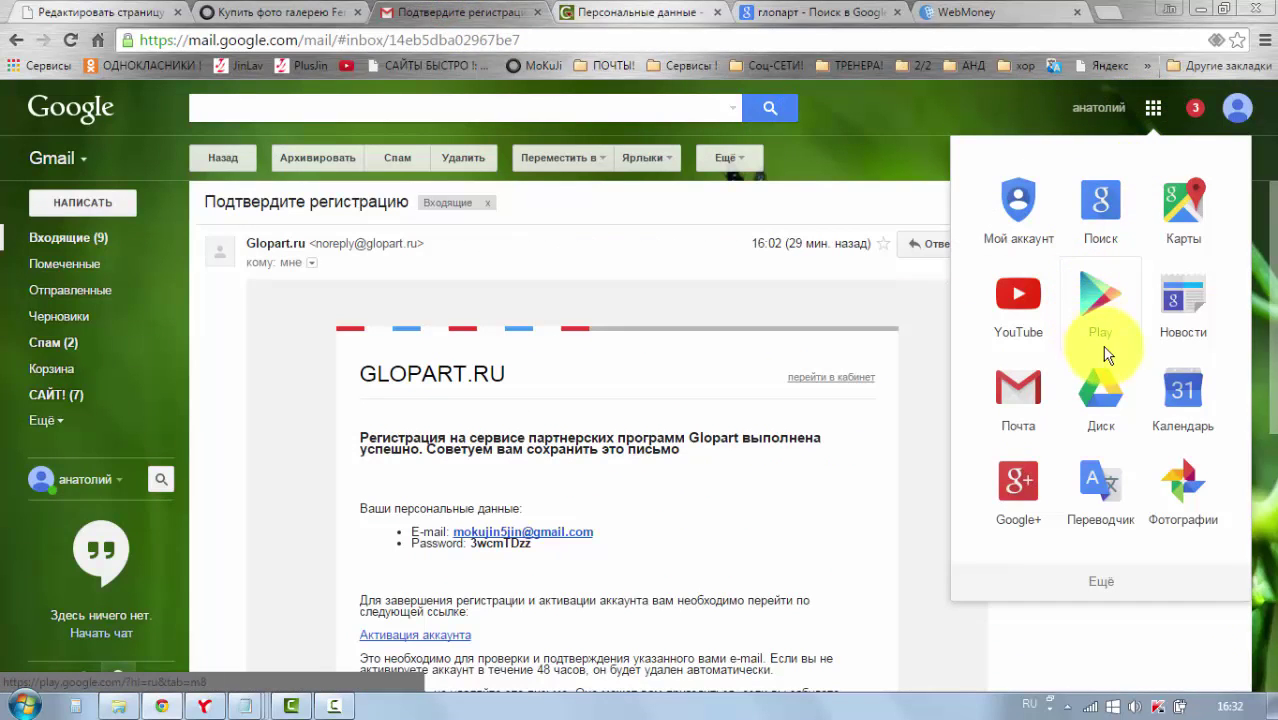
pyautogui.click(1104, 394)
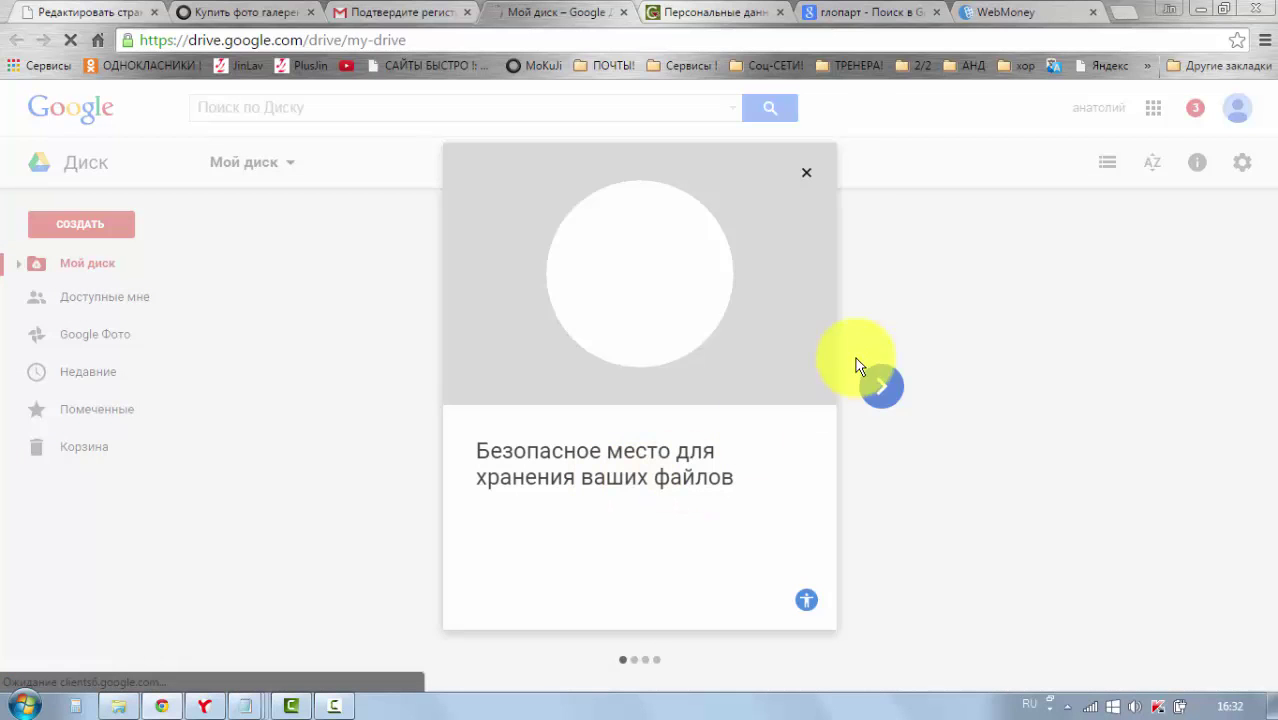
pyautogui.click(806, 174)
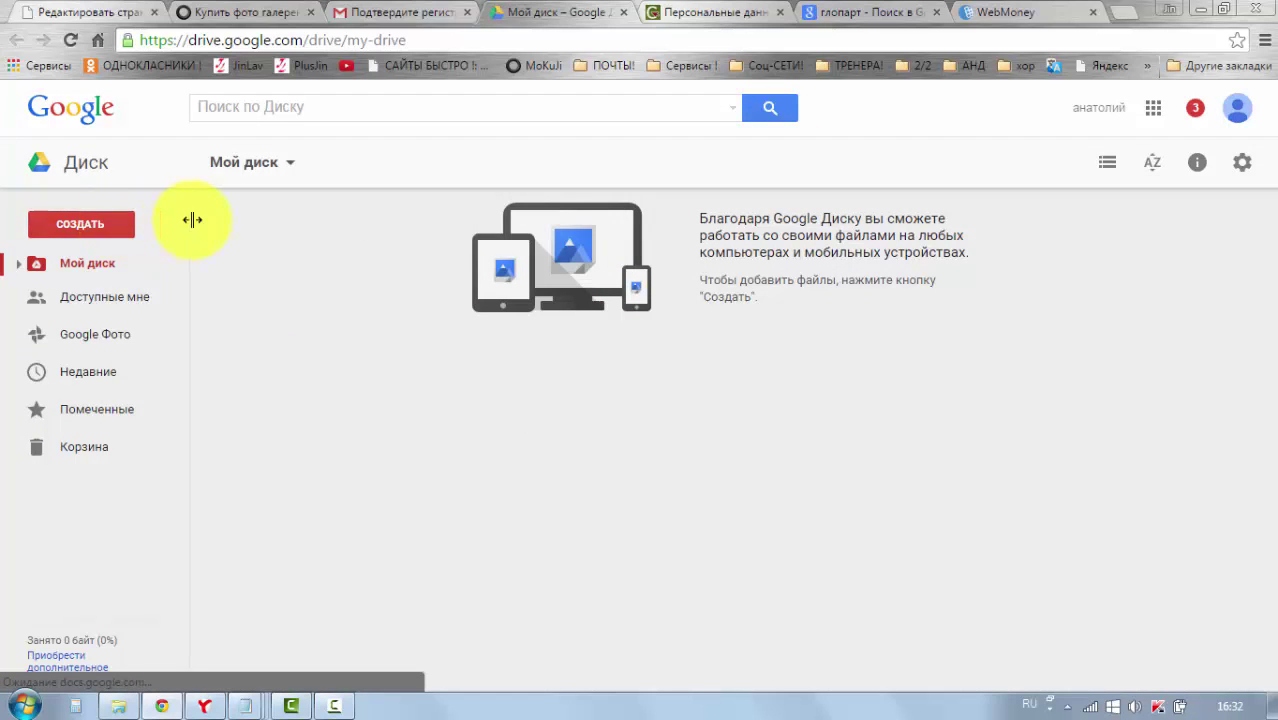
# Start a new folder in Мой диск and name it "Ferrari F12berlinetta", copied from the heading of the purchase page preview
pyautogui.click(289, 165)
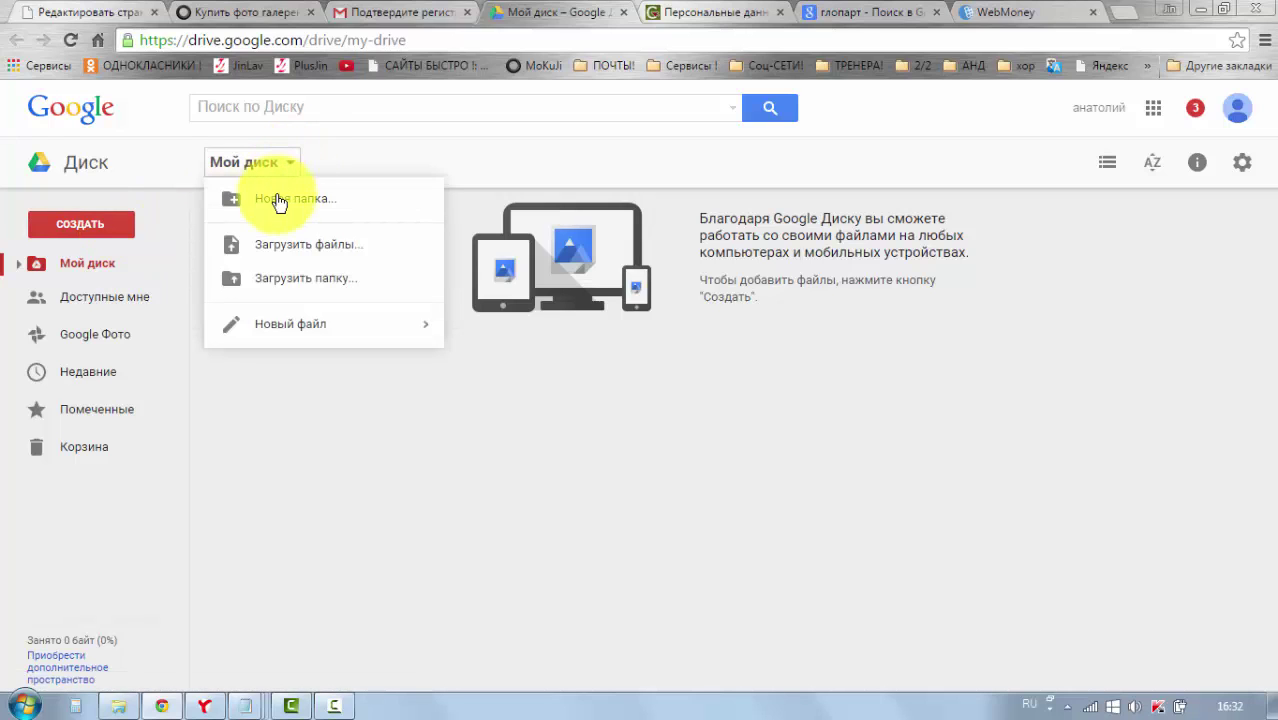
pyautogui.click(272, 205)
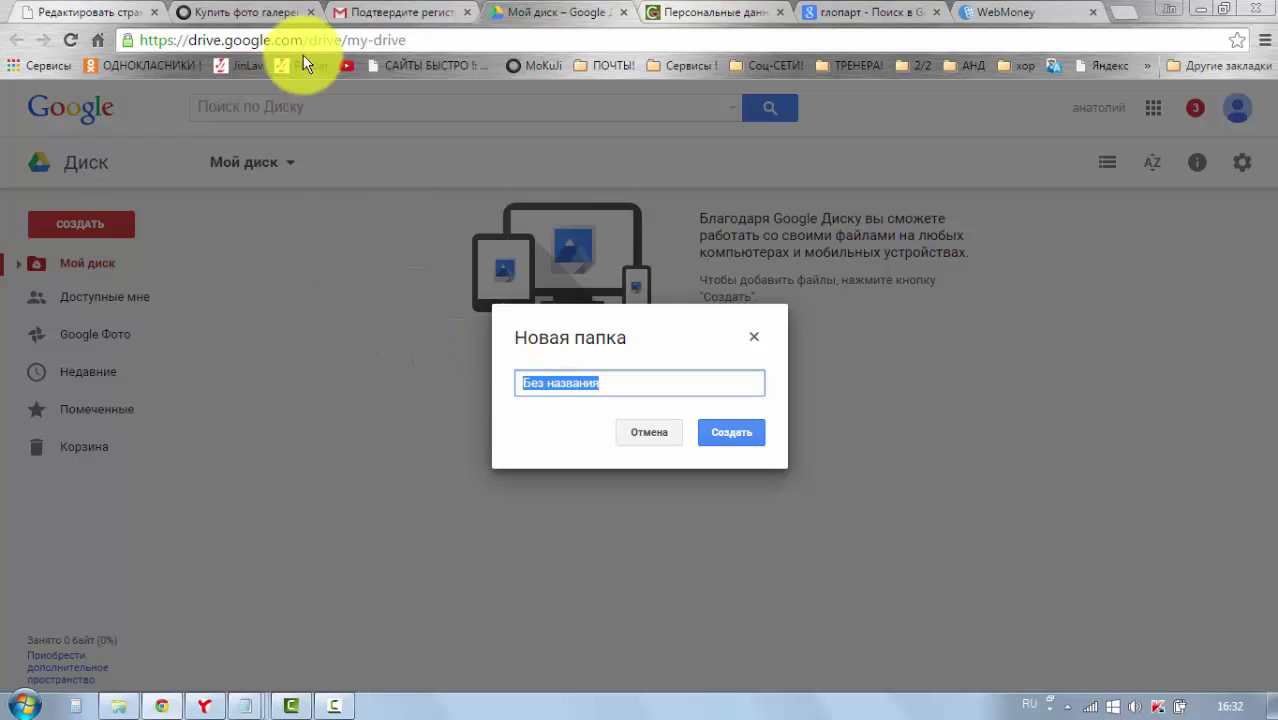
pyautogui.click(266, 18)
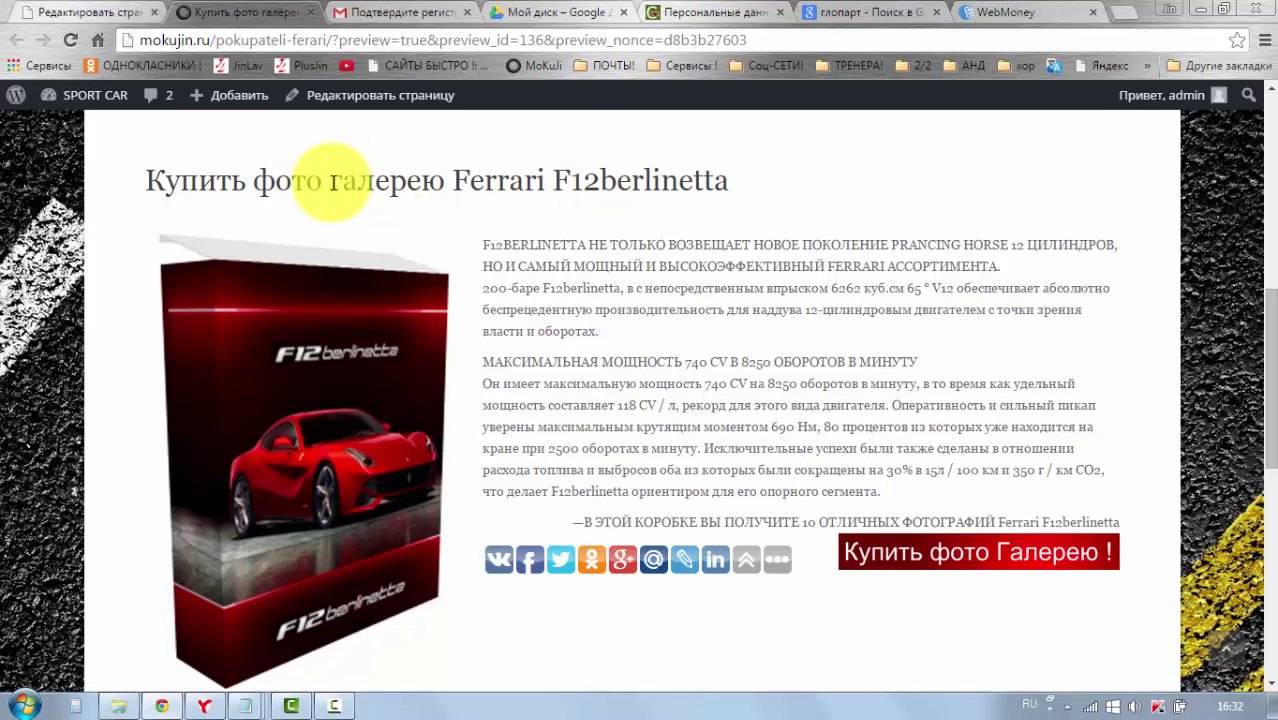
pyautogui.moveTo(733, 190); pyautogui.dragTo(459, 178)
pyautogui.rightClick(462, 178)
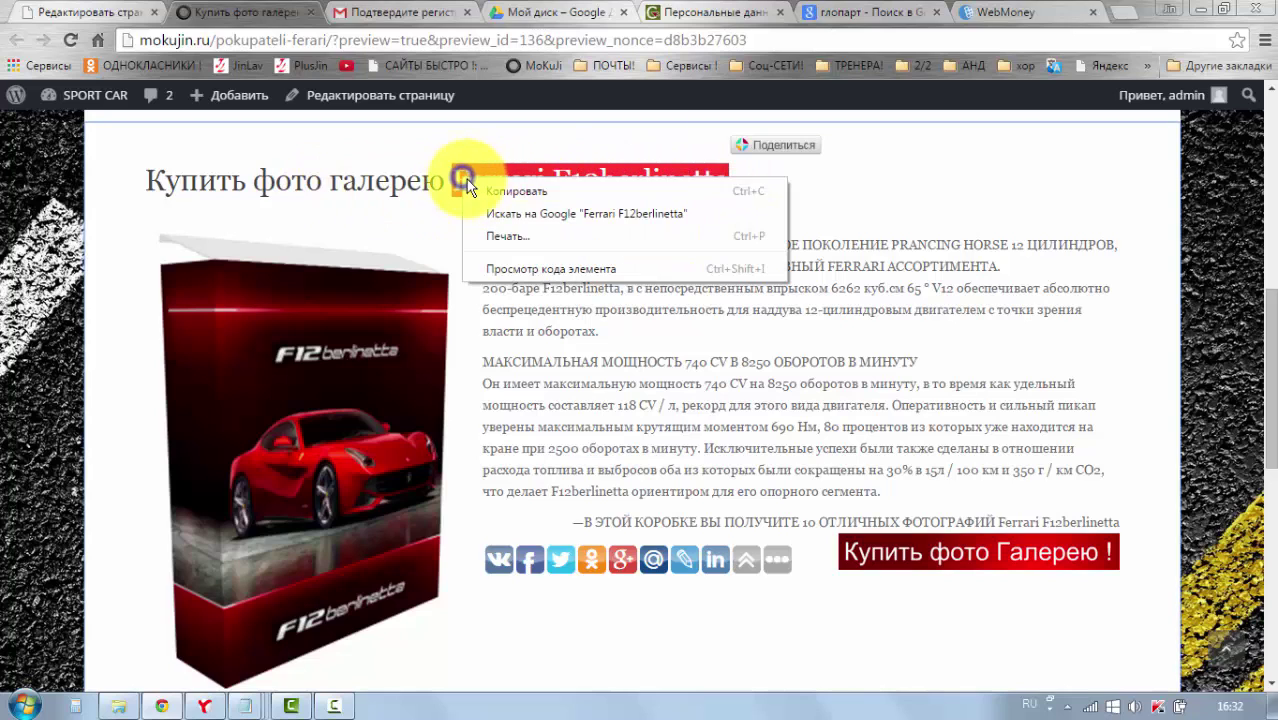
pyautogui.click(521, 190)
pyautogui.click(521, 15)
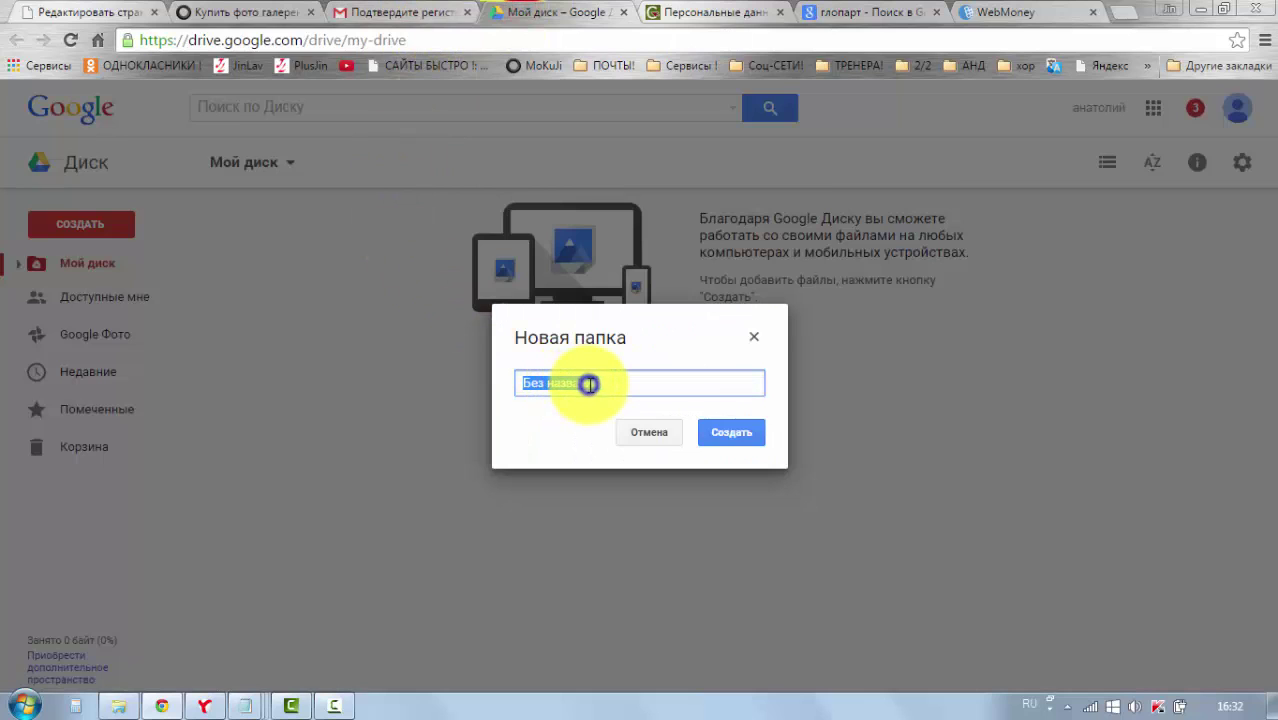
pyautogui.moveTo(589, 384); pyautogui.dragTo(591, 385)
pyautogui.hotkey('ctrl', 'v')
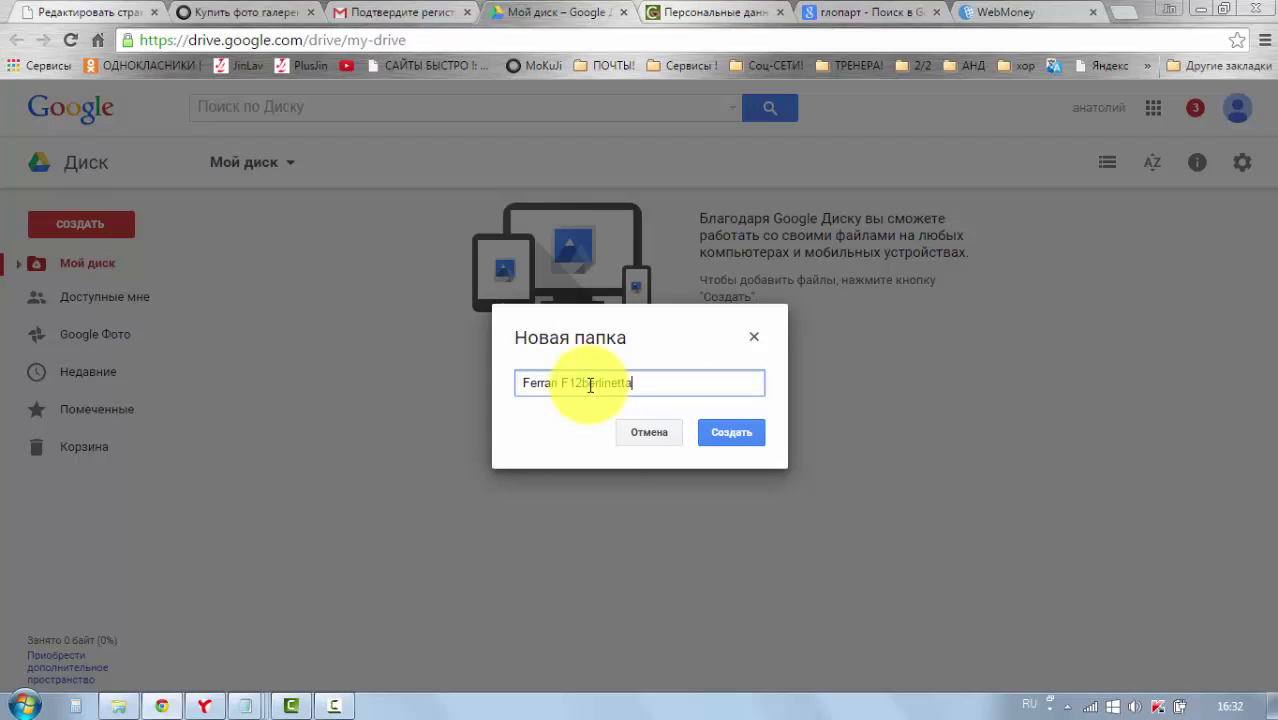
# Add "ФОТО ГАЛЕРЕЯ" in capitals before the folder name and create the folder
pyautogui.click(522, 382)
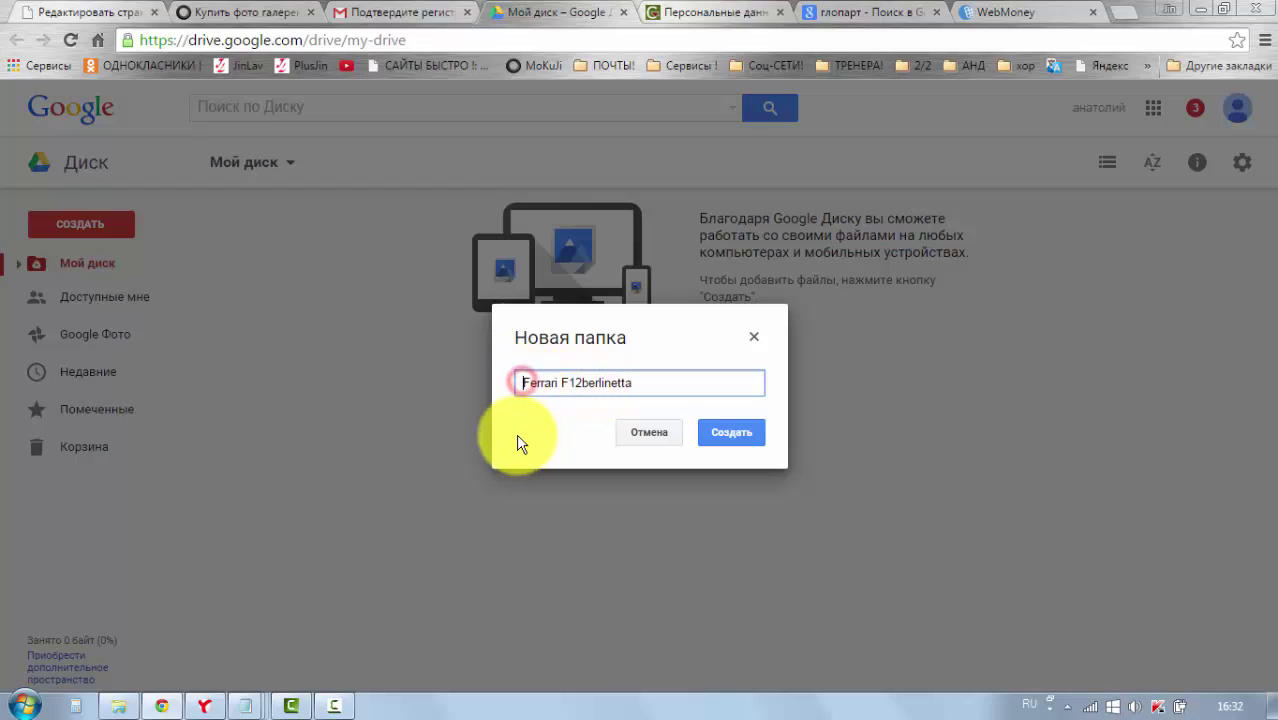
pyautogui.write('фОТО ')
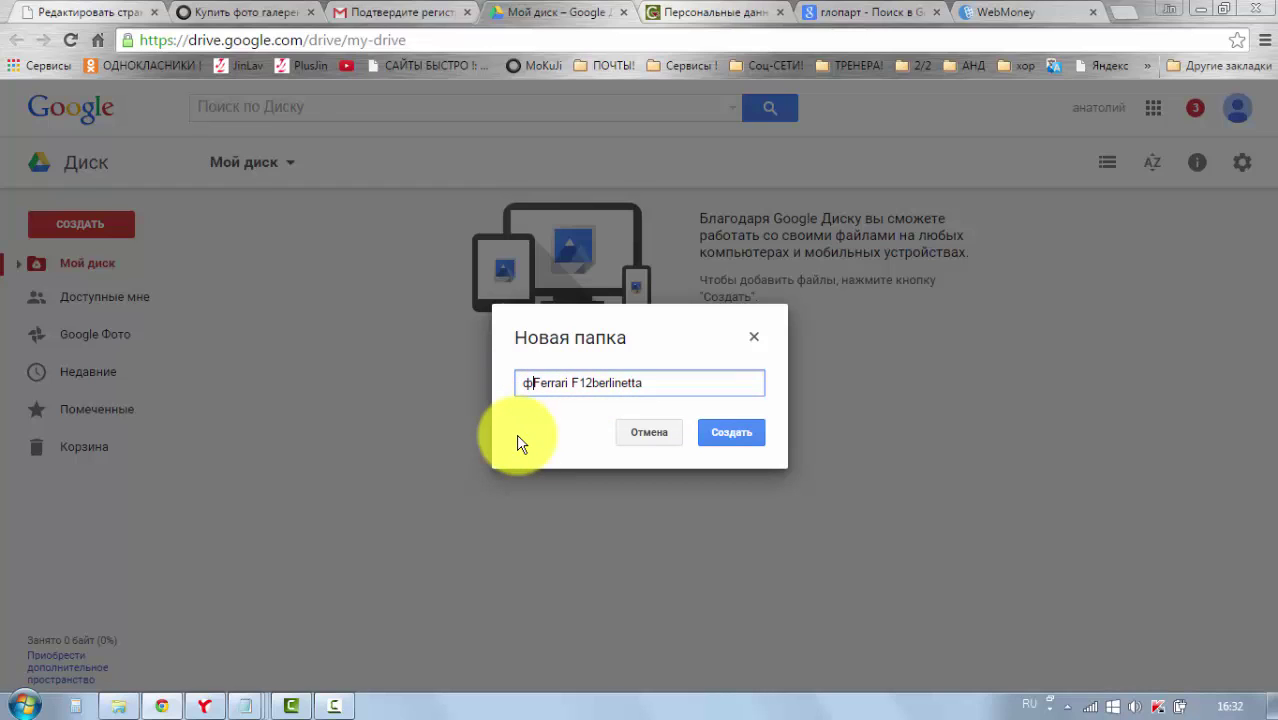
pyautogui.write('ГАЛЕР')
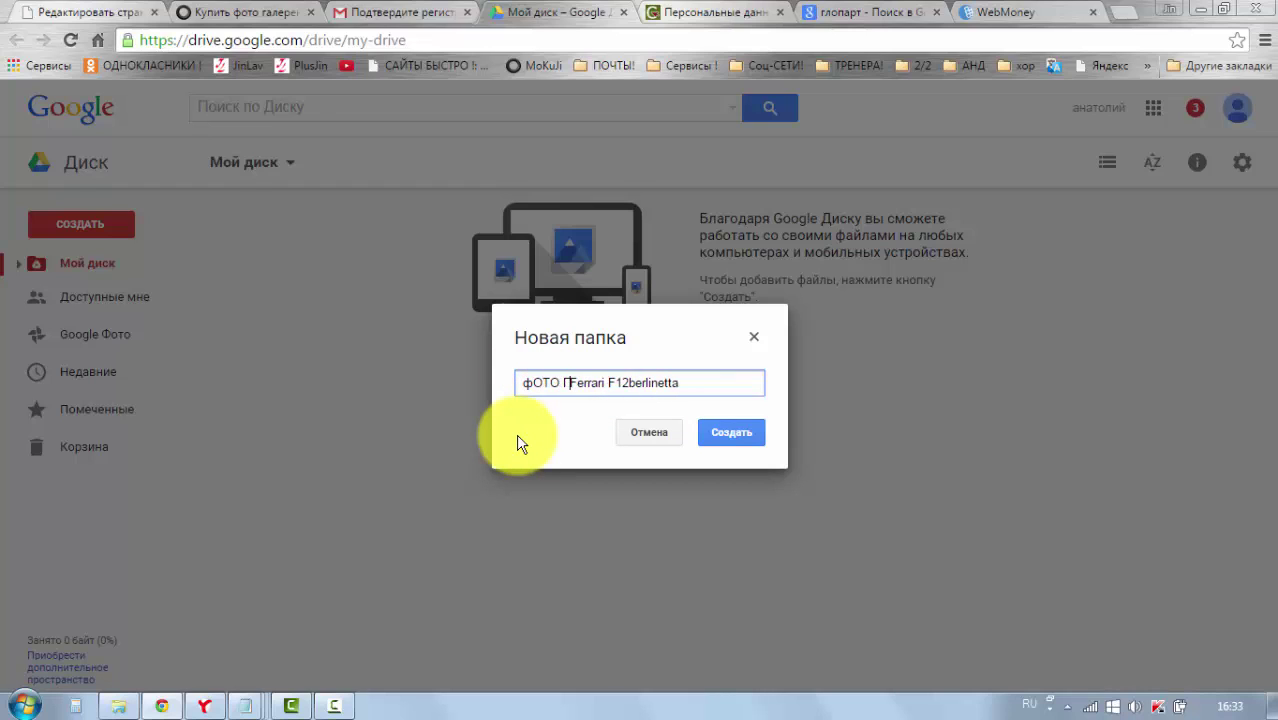
pyautogui.write('ЕЯ')
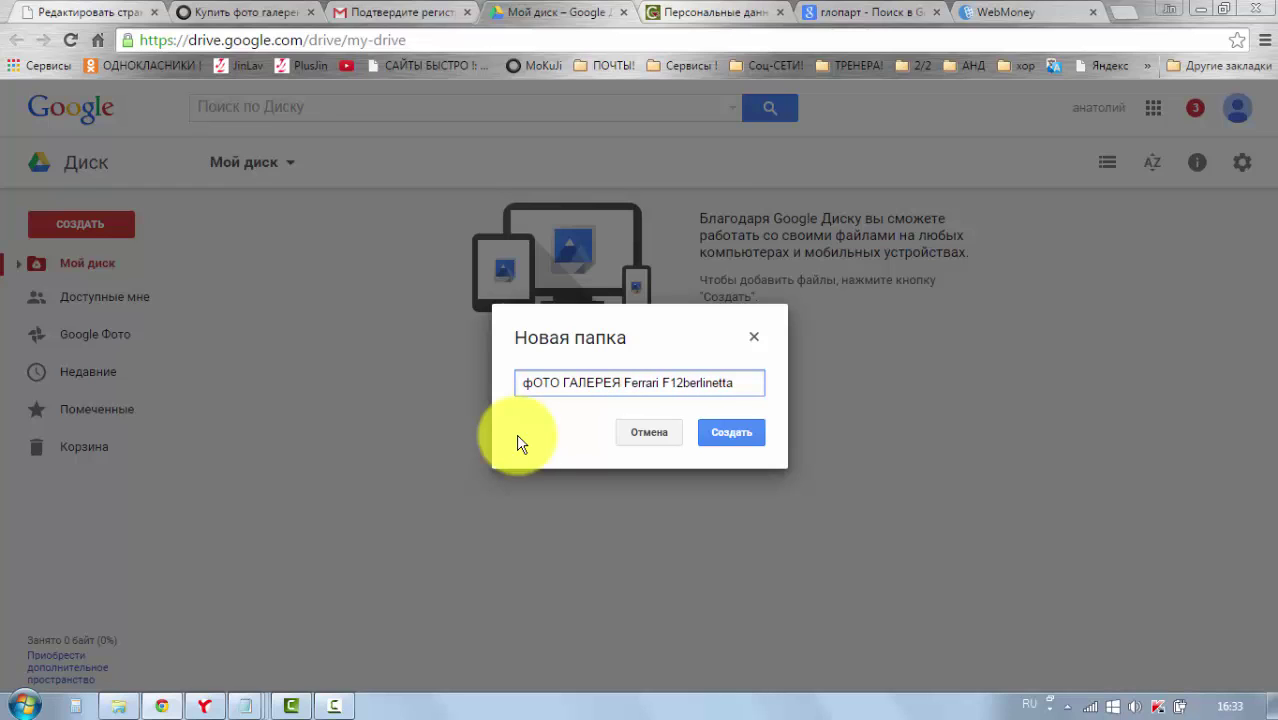
pyautogui.click(534, 382)
pyautogui.press('BackSpace')
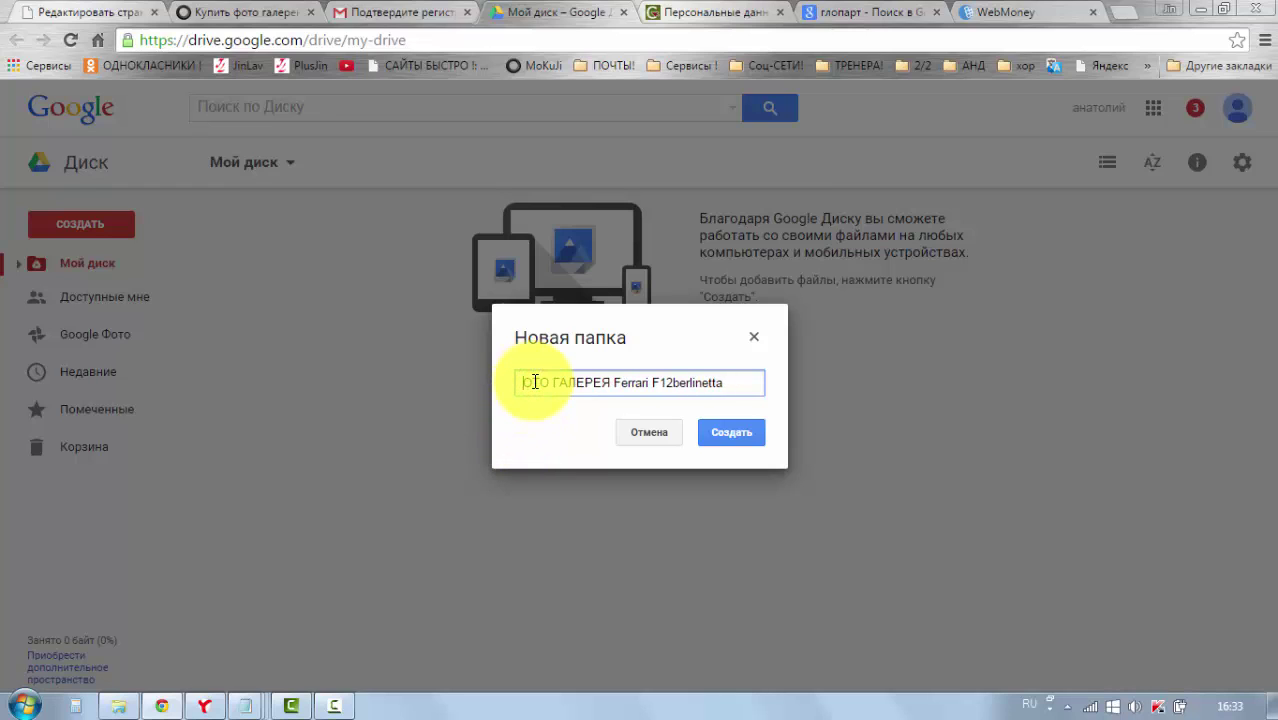
pyautogui.write('Ф')
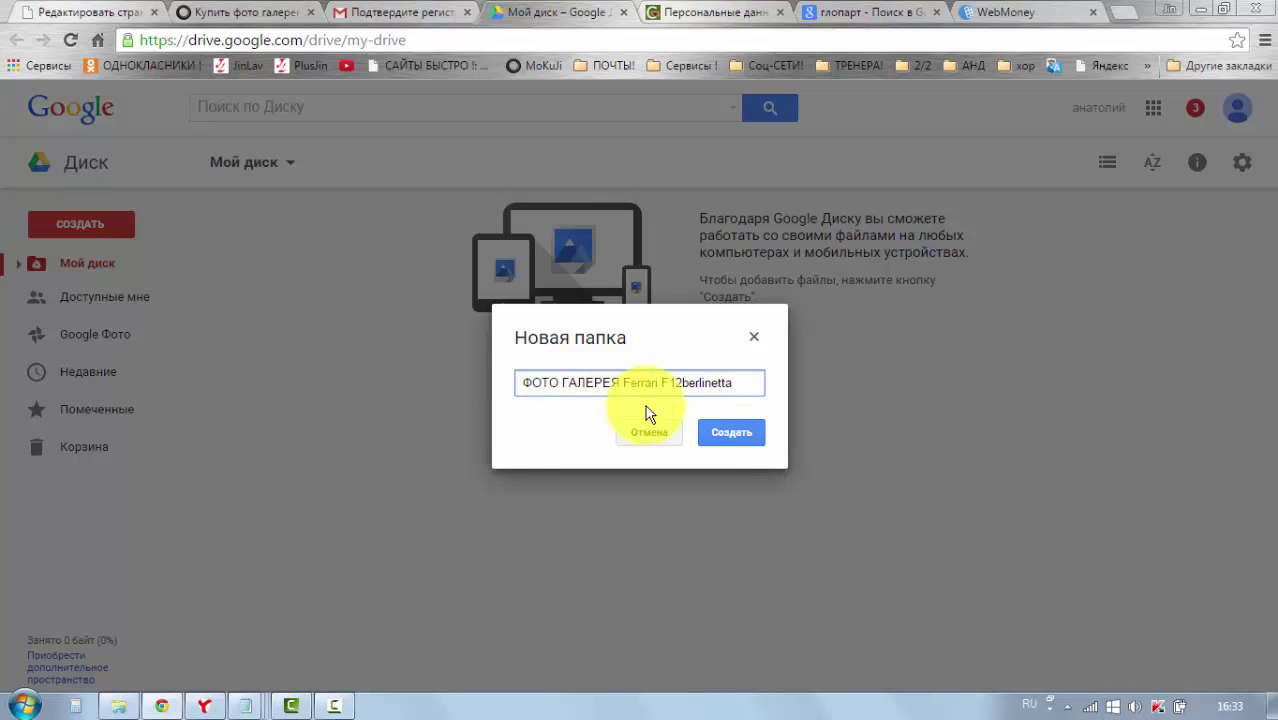
pyautogui.click(749, 430)
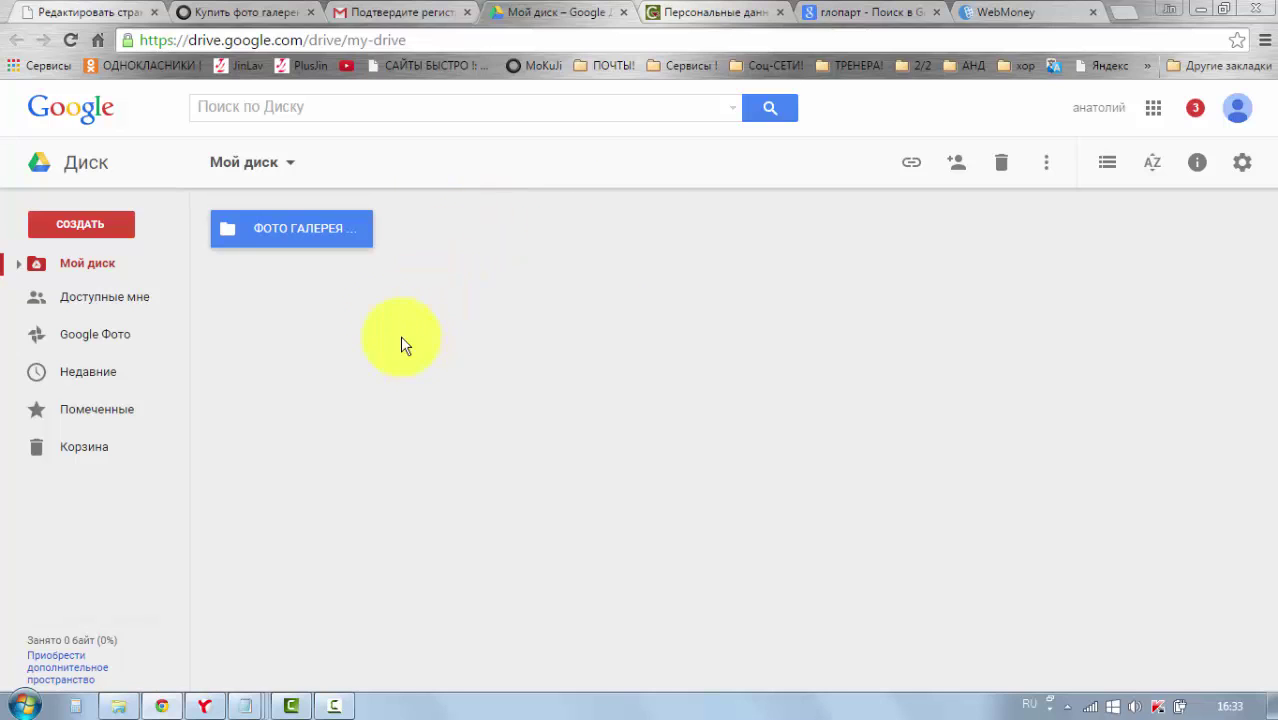
# Upload the ten images Ferrari F12berlinetta 01 to 10 from Загрузки into the "ФОТО ГАЛЕРЕЯ Ferrari F12berlinetta" folder and dismiss the upload list
pyautogui.doubleClick(309, 240)
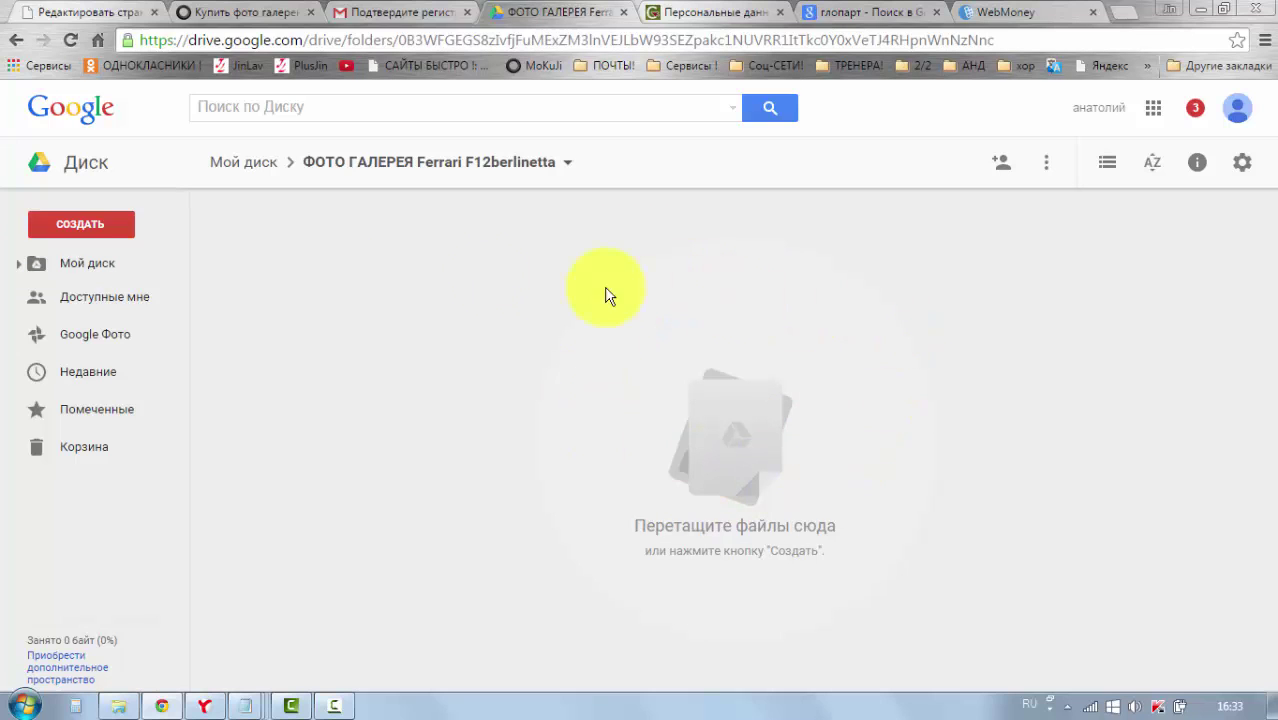
pyautogui.click(103, 224)
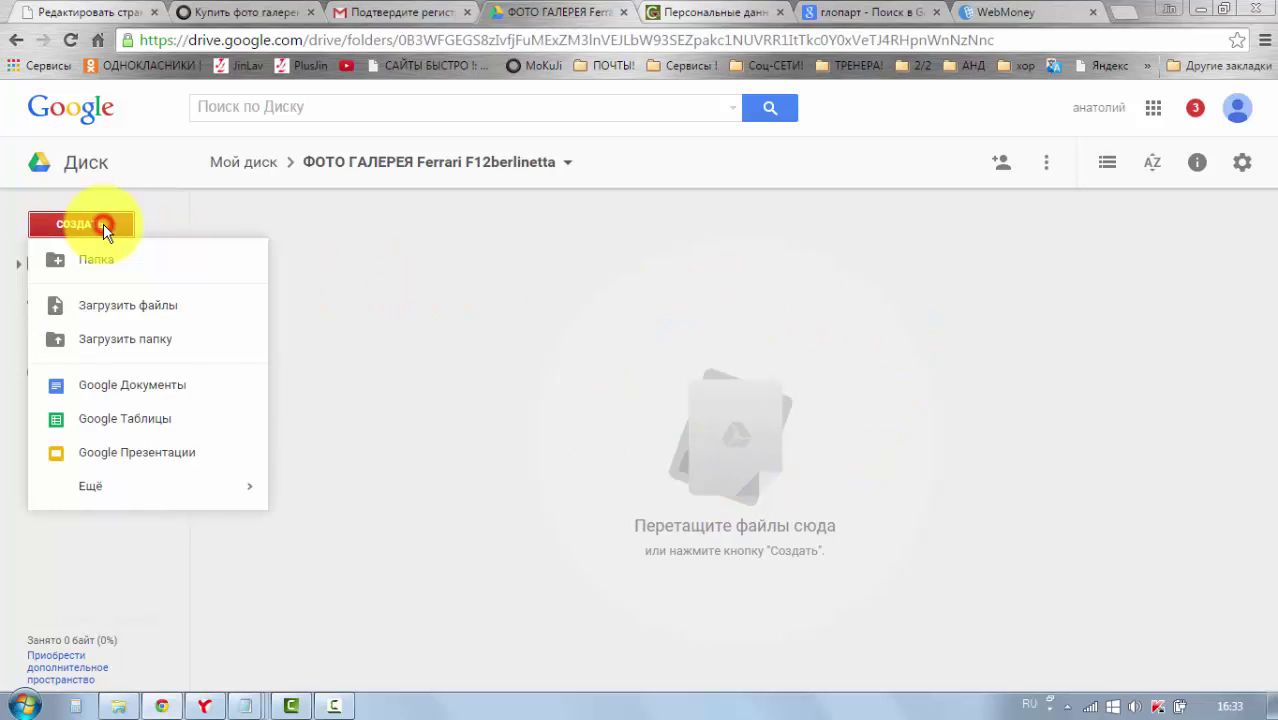
pyautogui.click(148, 316)
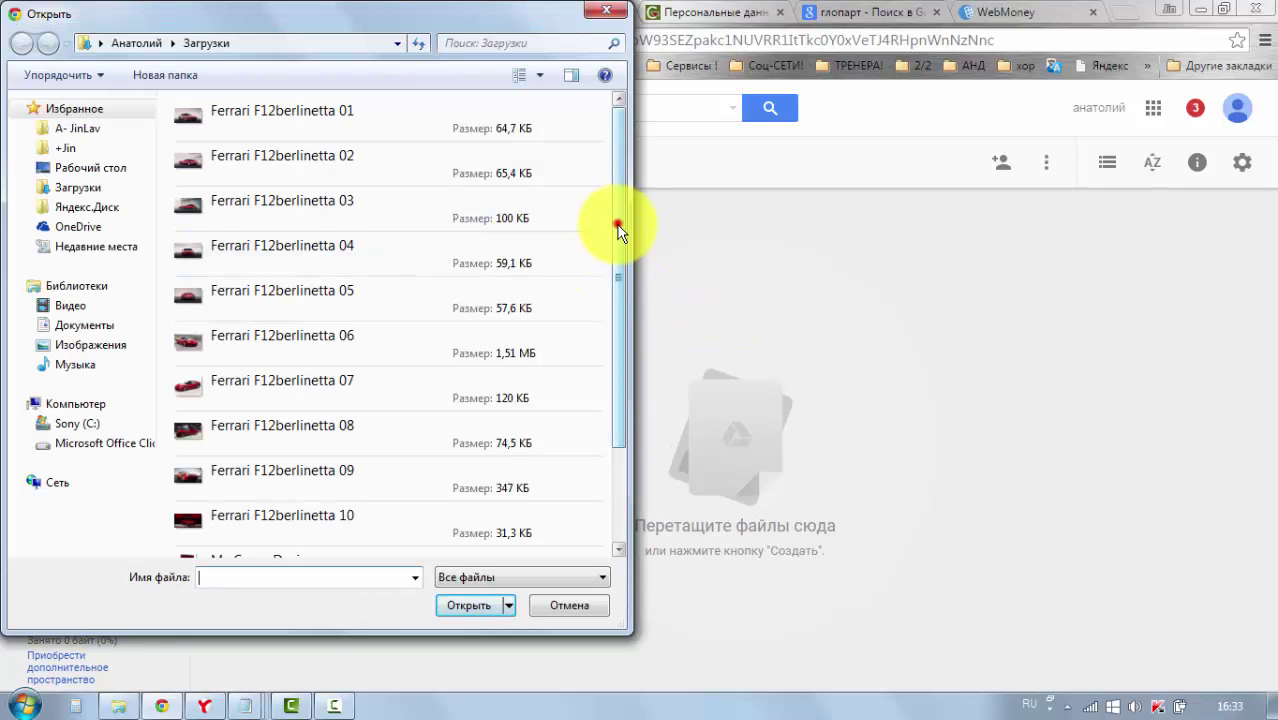
pyautogui.moveTo(619, 228)
pyautogui.mouseDown()
pyautogui.moveTo(615, 285)
pyautogui.moveTo(622, 206)
pyautogui.mouseUp()
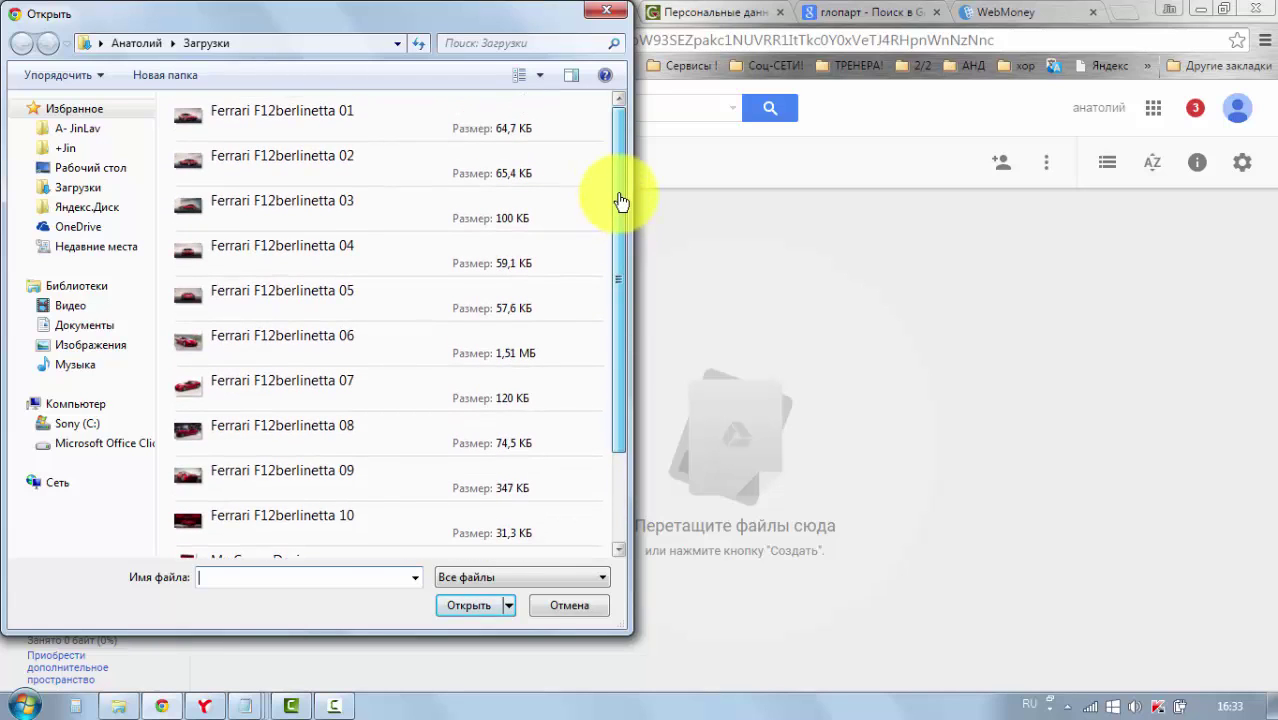
pyautogui.moveTo(166, 113); pyautogui.dragTo(397, 521)
pyautogui.click(457, 603)
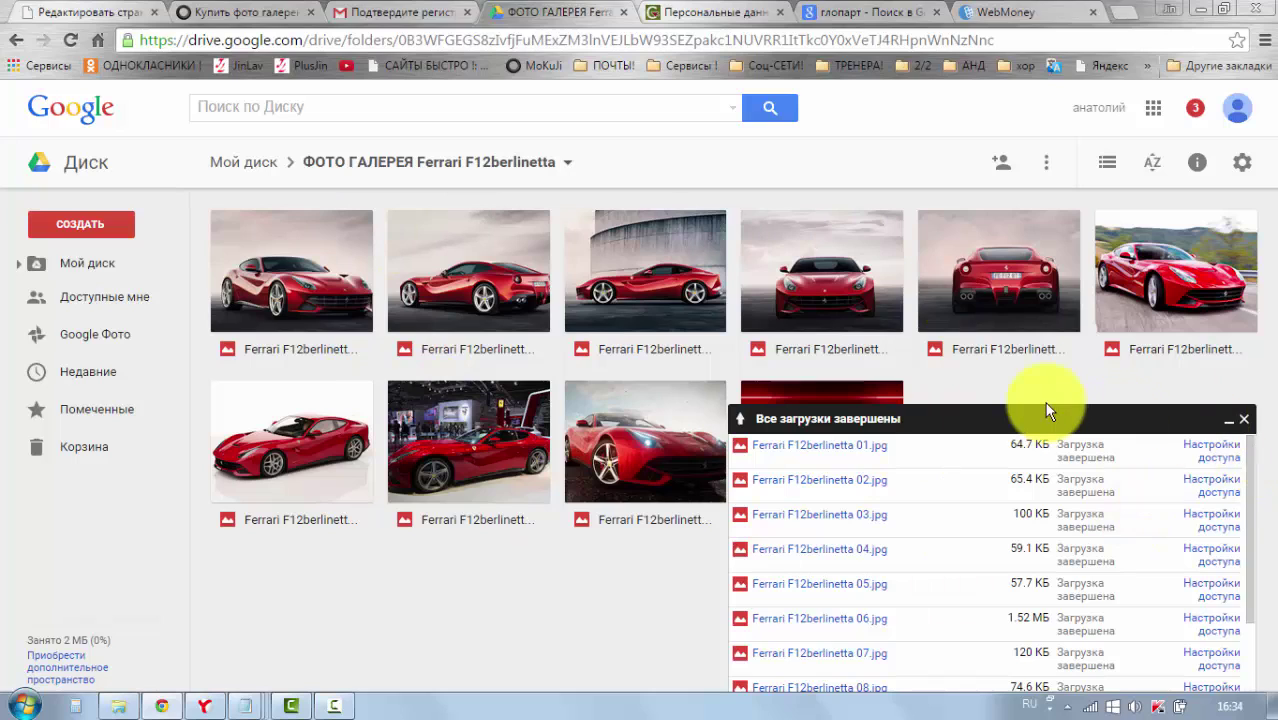
pyautogui.click(1243, 420)
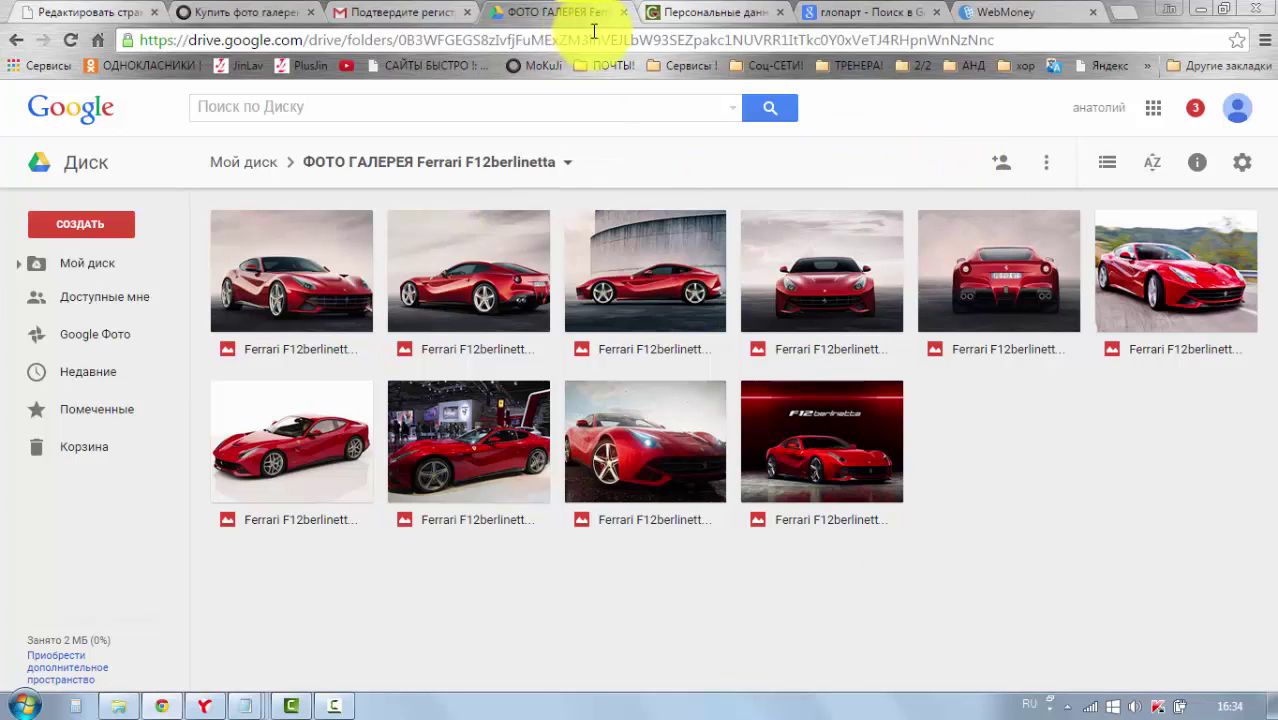
# Review the gallery description and purchase button in the purchase page preview, and return to the photo folder in Google Drive
pyautogui.click(98, 12)
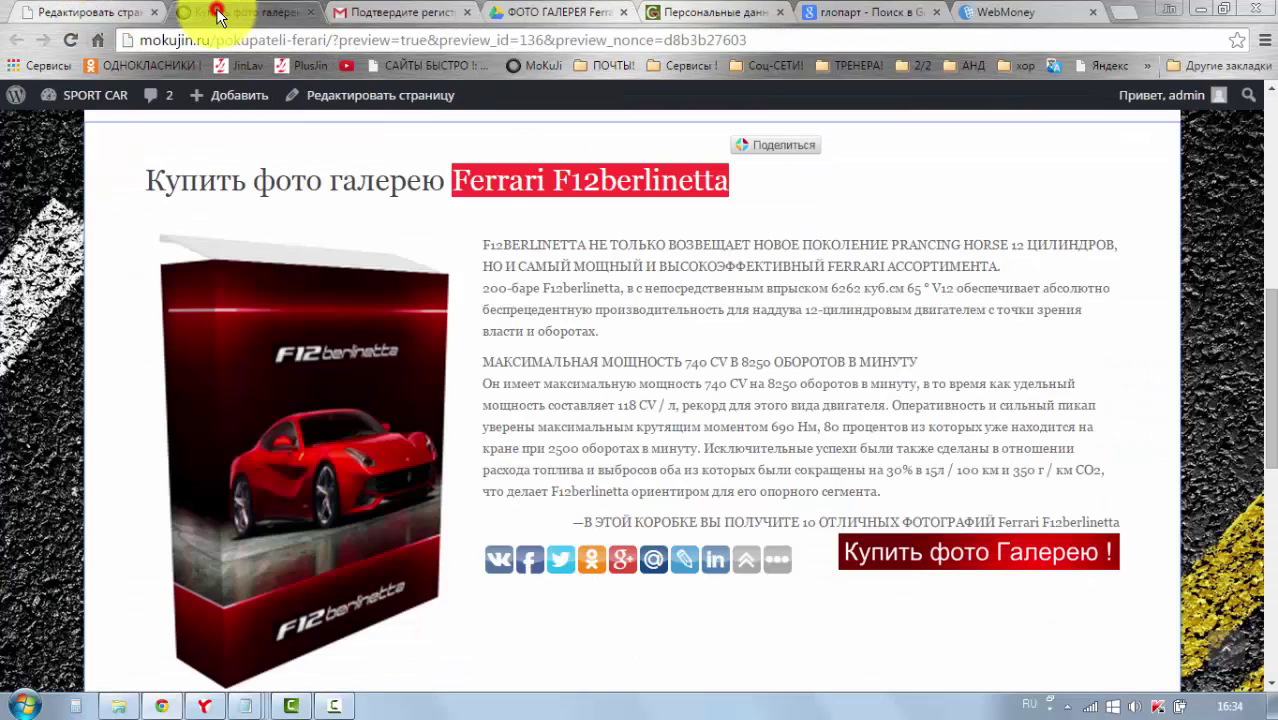
pyautogui.click(220, 12)
pyautogui.scroll(1, 815, 440)
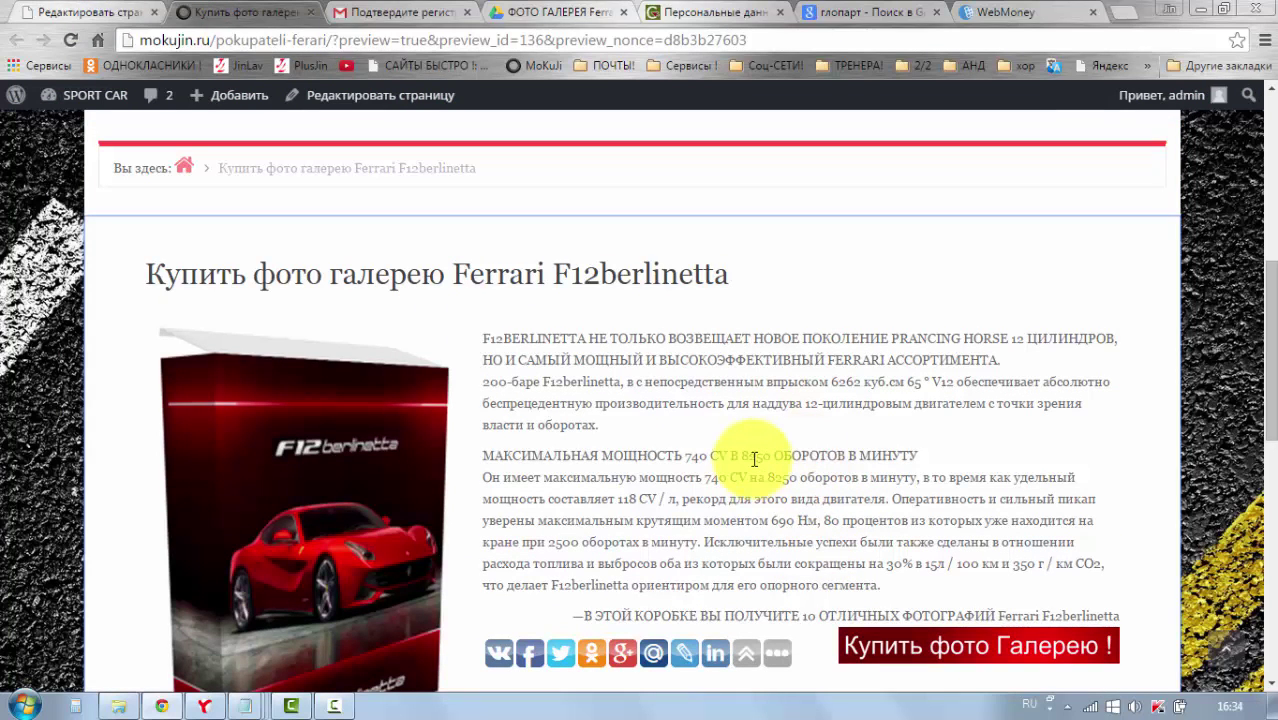
pyautogui.scroll(-1, 682, 349)
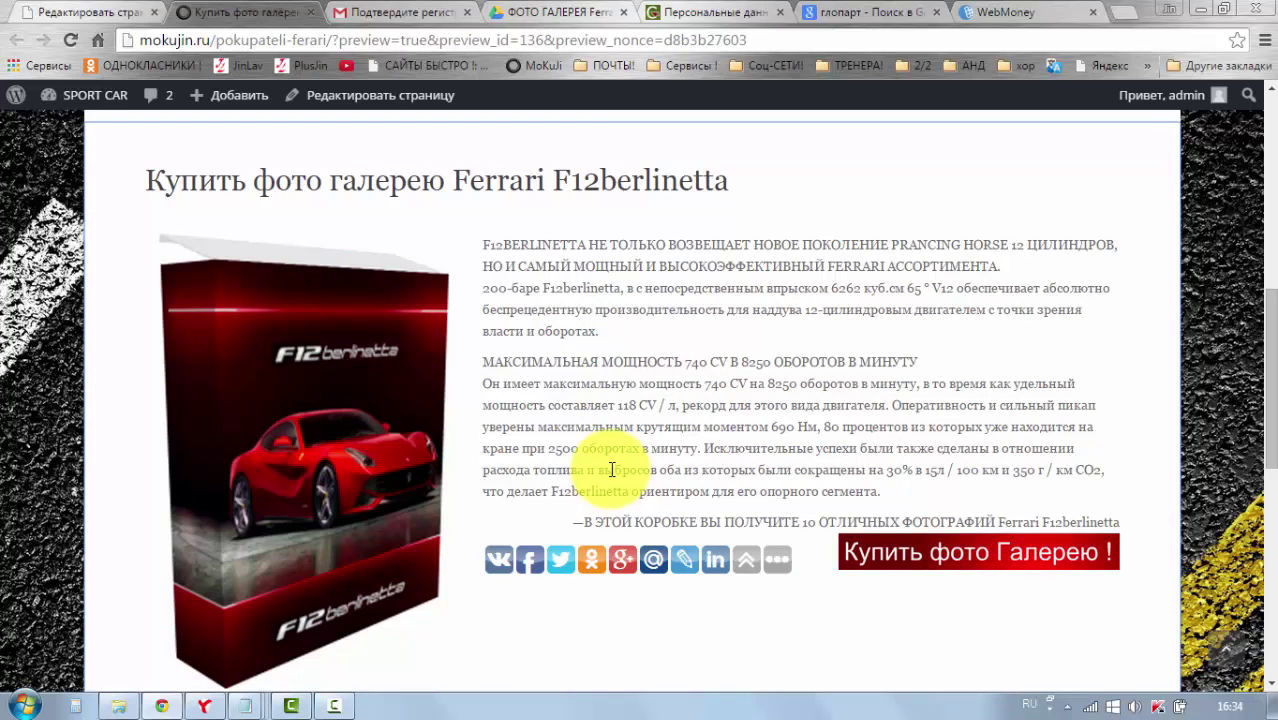
pyautogui.scroll(1, 612, 470)
pyautogui.scroll(-1, 612, 476)
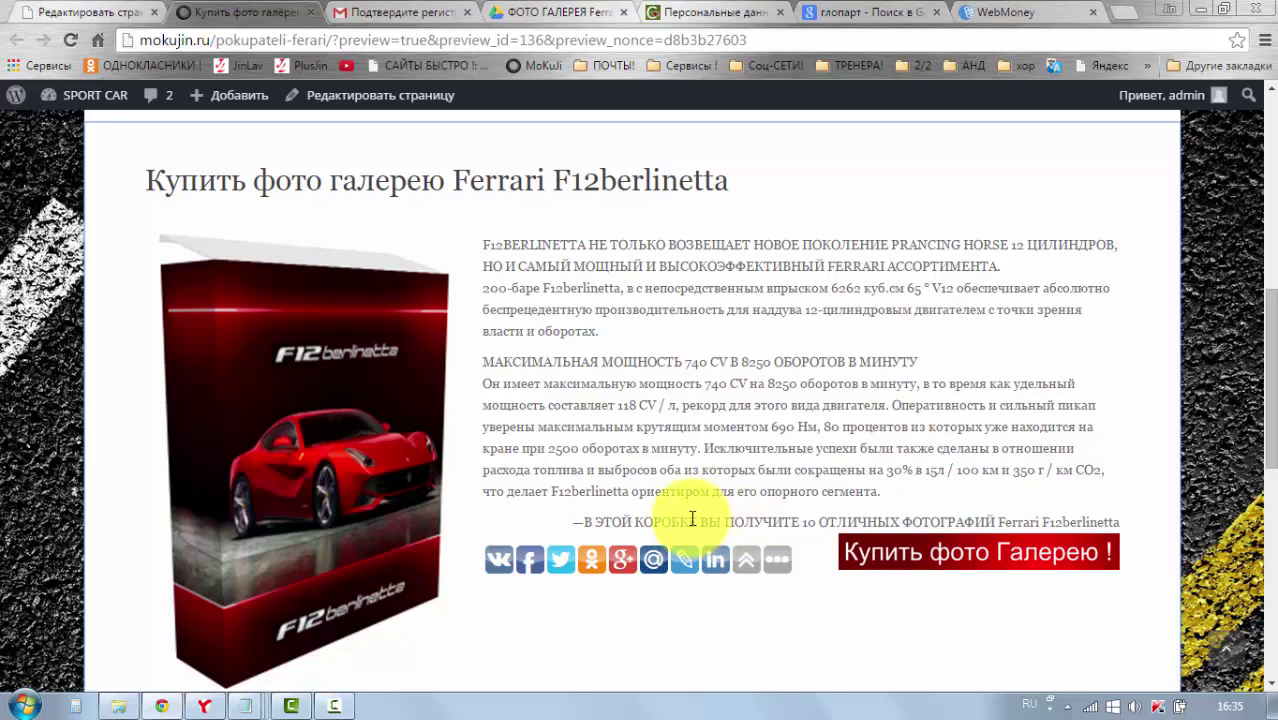
pyautogui.click(793, 521)
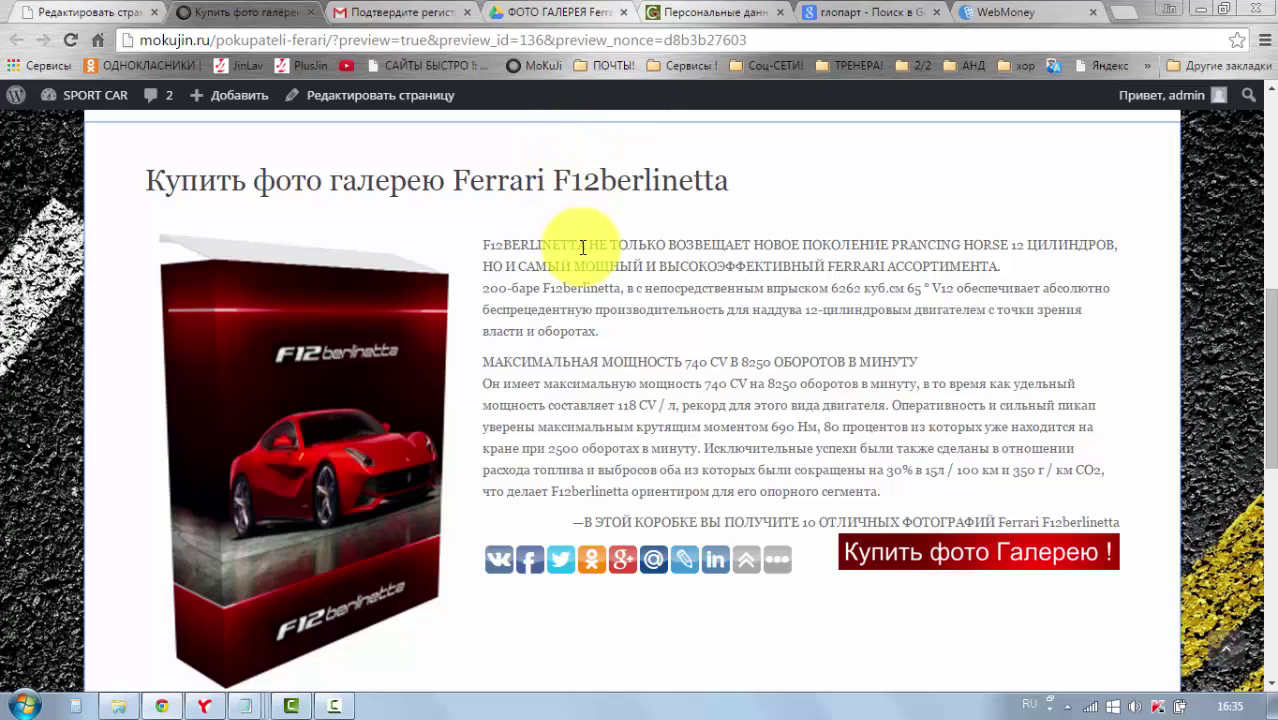
pyautogui.click(560, 12)
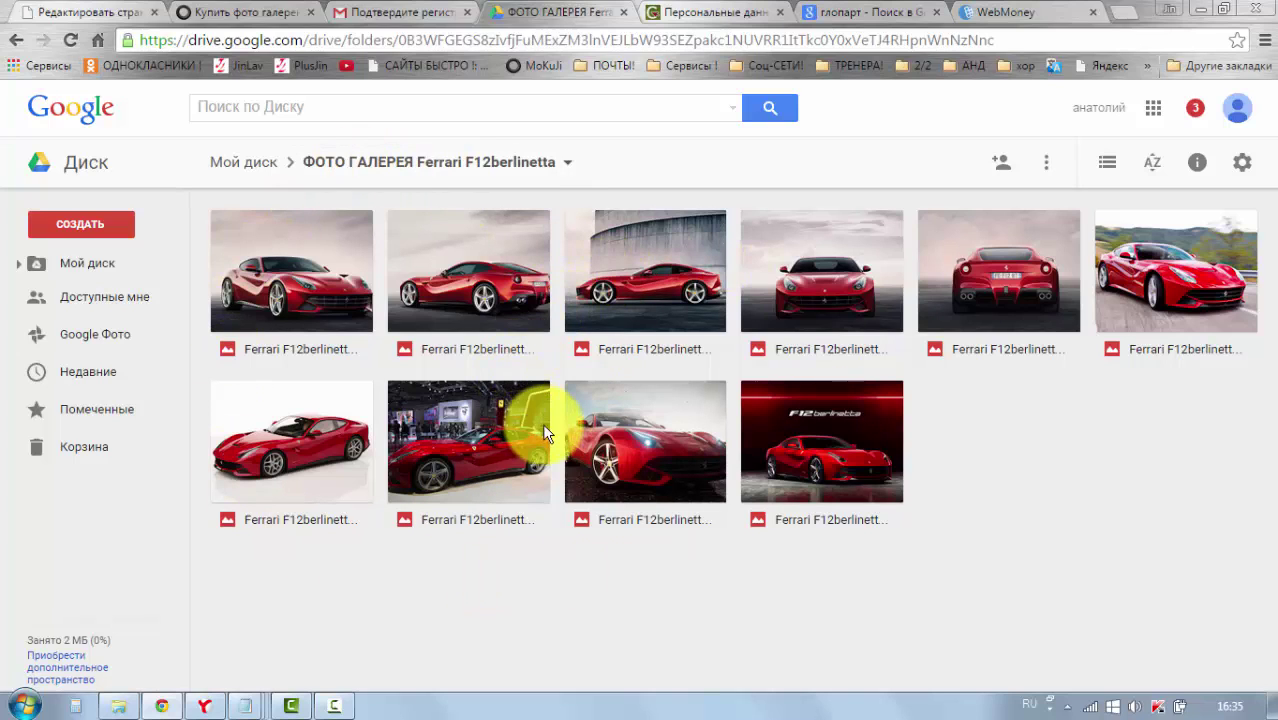
pyautogui.click(955, 476)
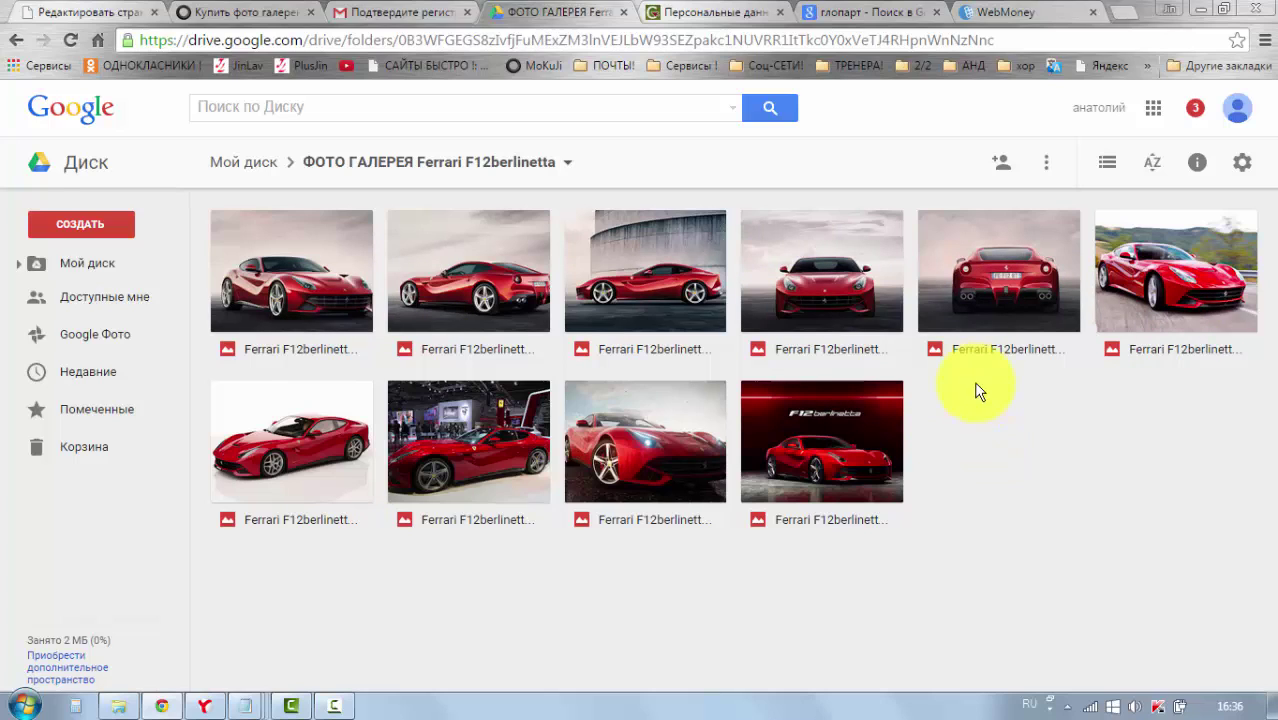
# Open the sharing settings of the Ferrari F12berlinetta photo folder and turn on access by link
pyautogui.click(1001, 172)
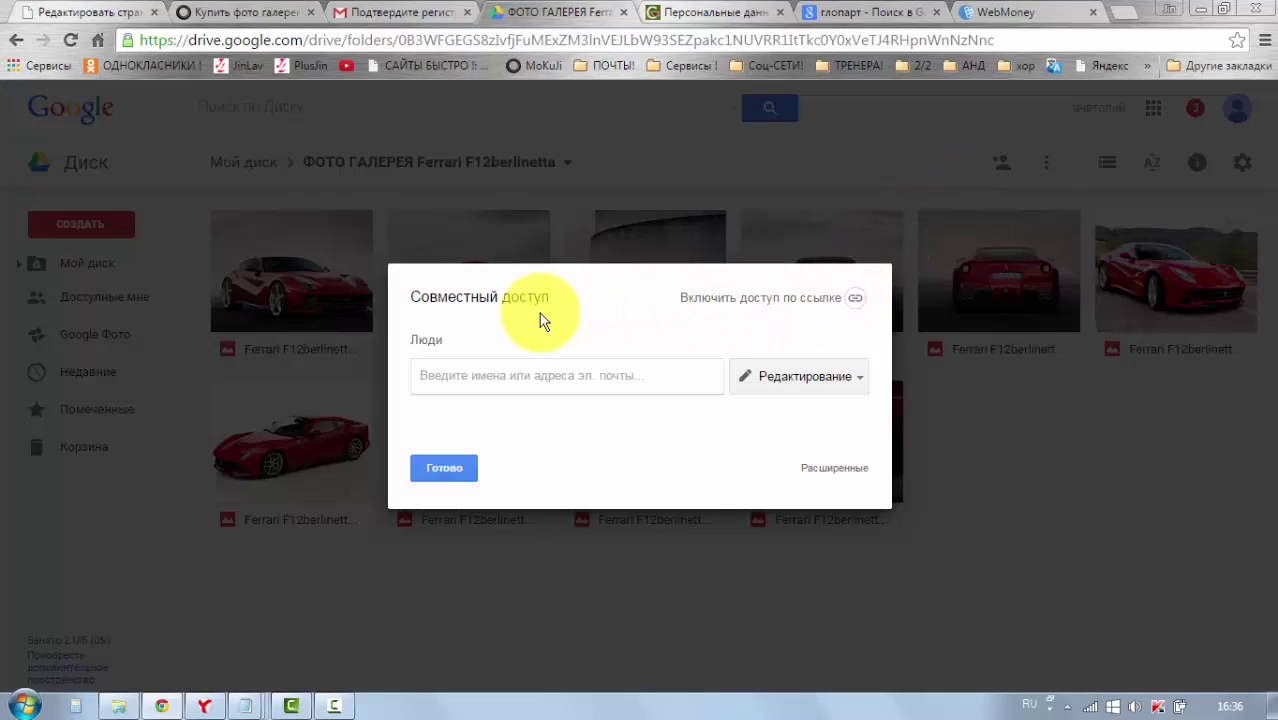
pyautogui.click(854, 300)
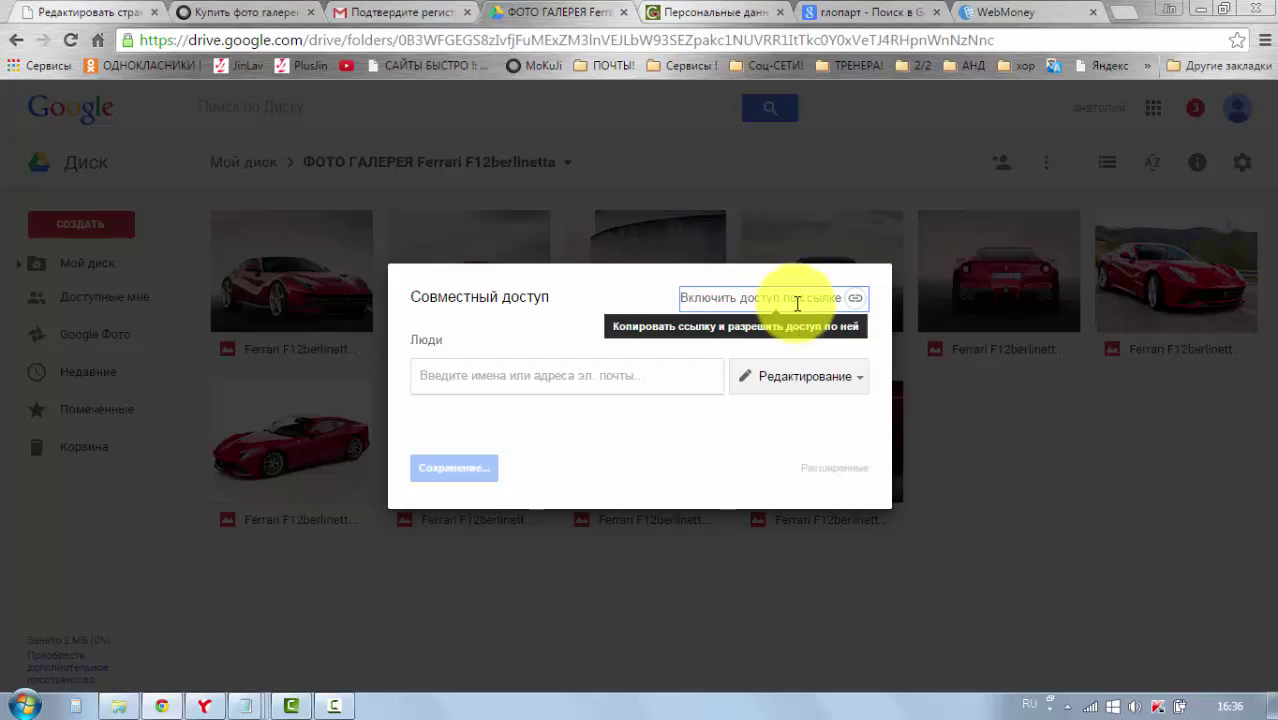
pyautogui.click(855, 300)
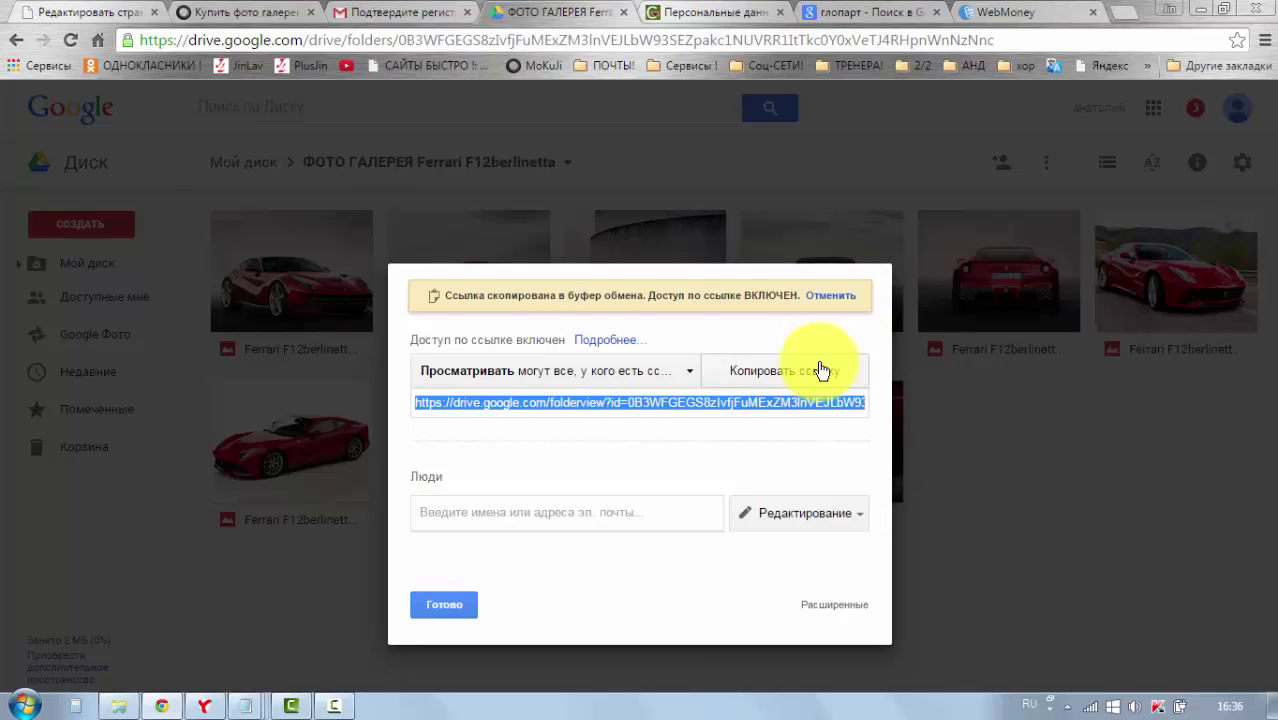
pyautogui.click(812, 334)
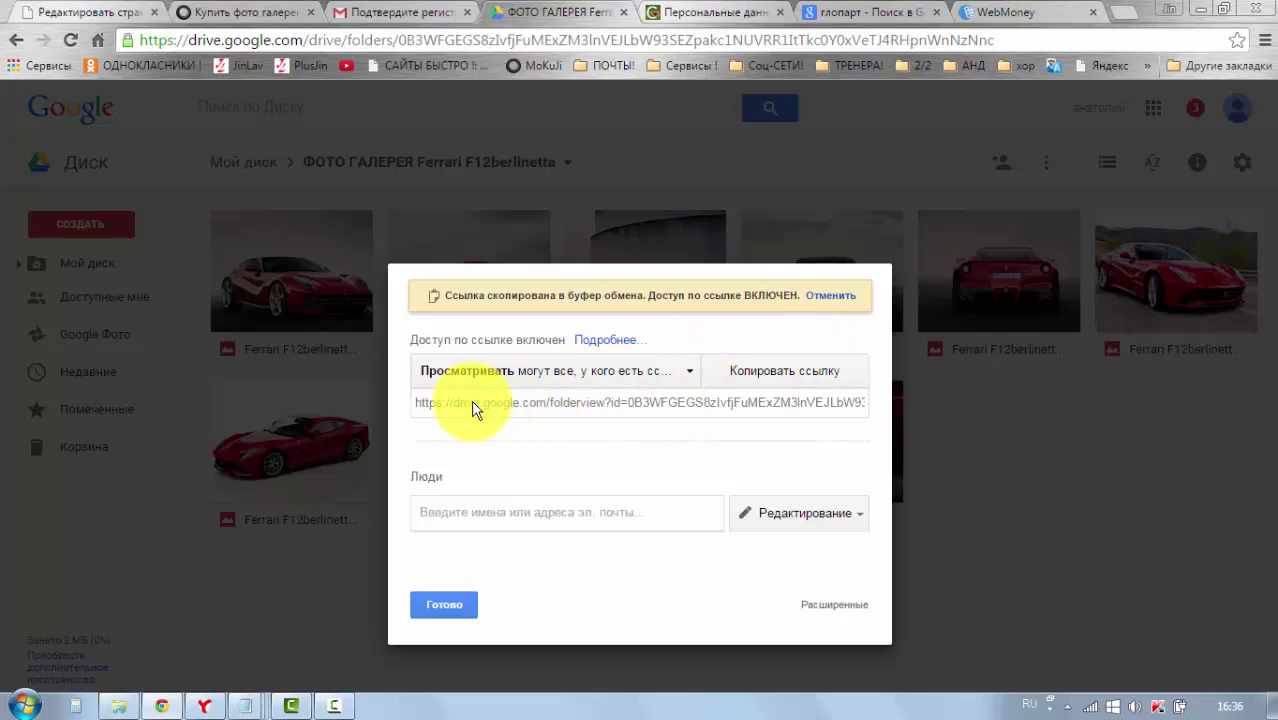
# Set the permission for invited people to Чтение and copy the folder's sharing link
pyautogui.click(859, 514)
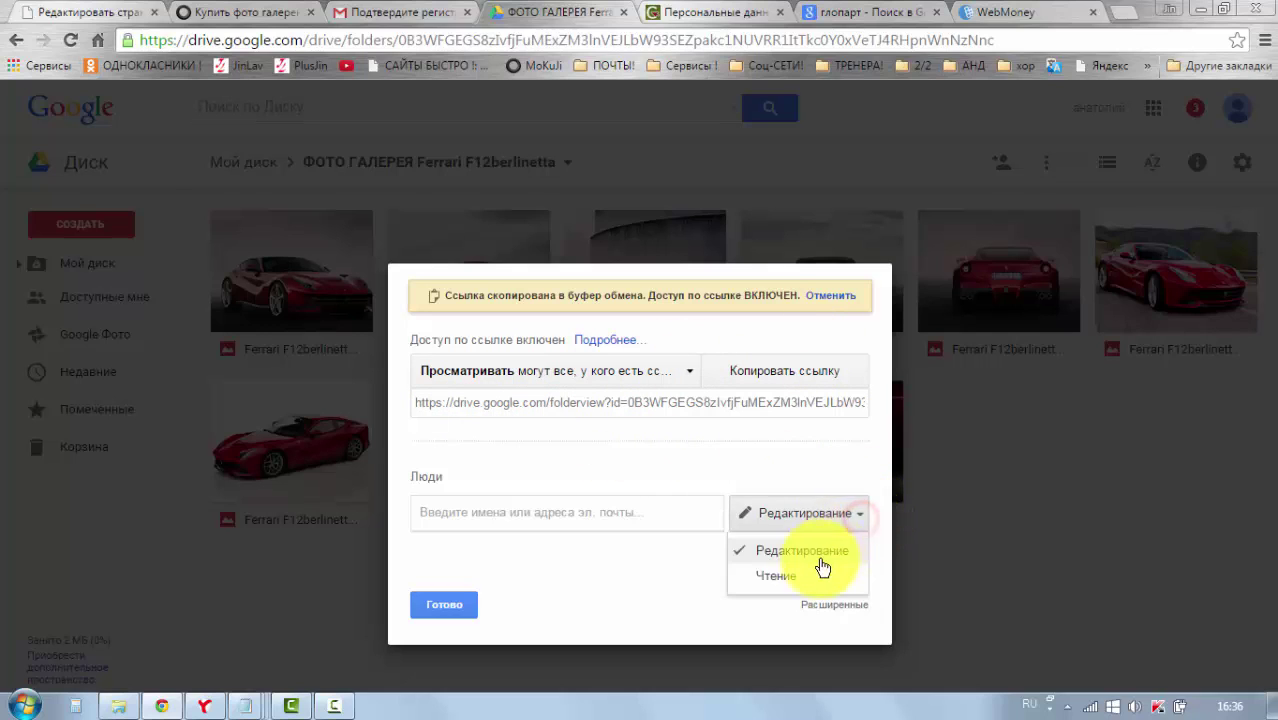
pyautogui.click(788, 580)
pyautogui.click(435, 409)
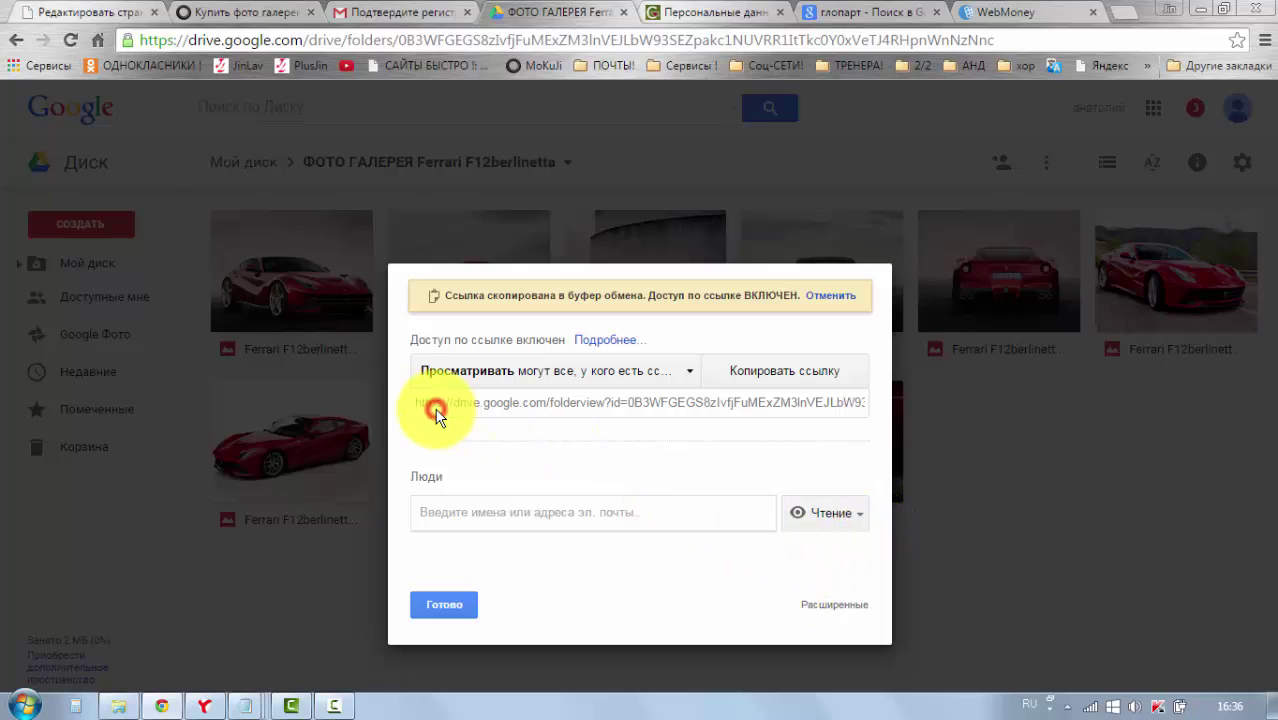
pyautogui.moveTo(422, 406); pyautogui.dragTo(917, 408)
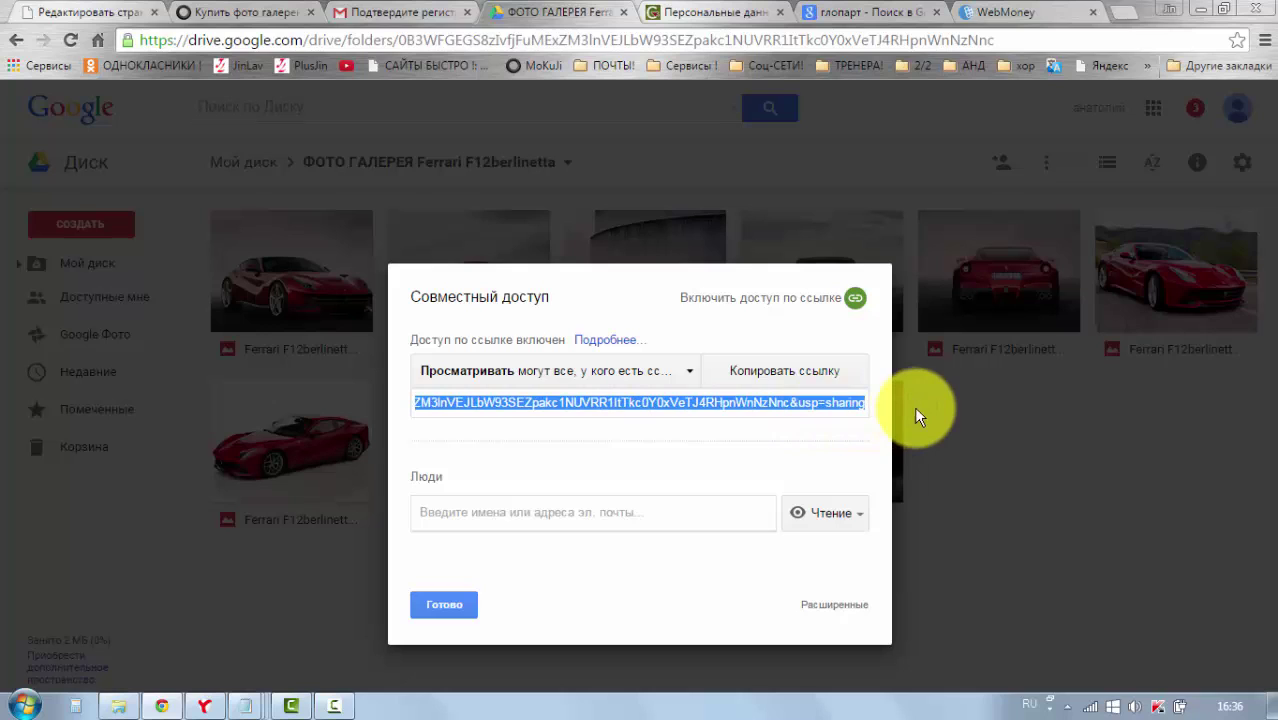
pyautogui.rightClick(733, 402)
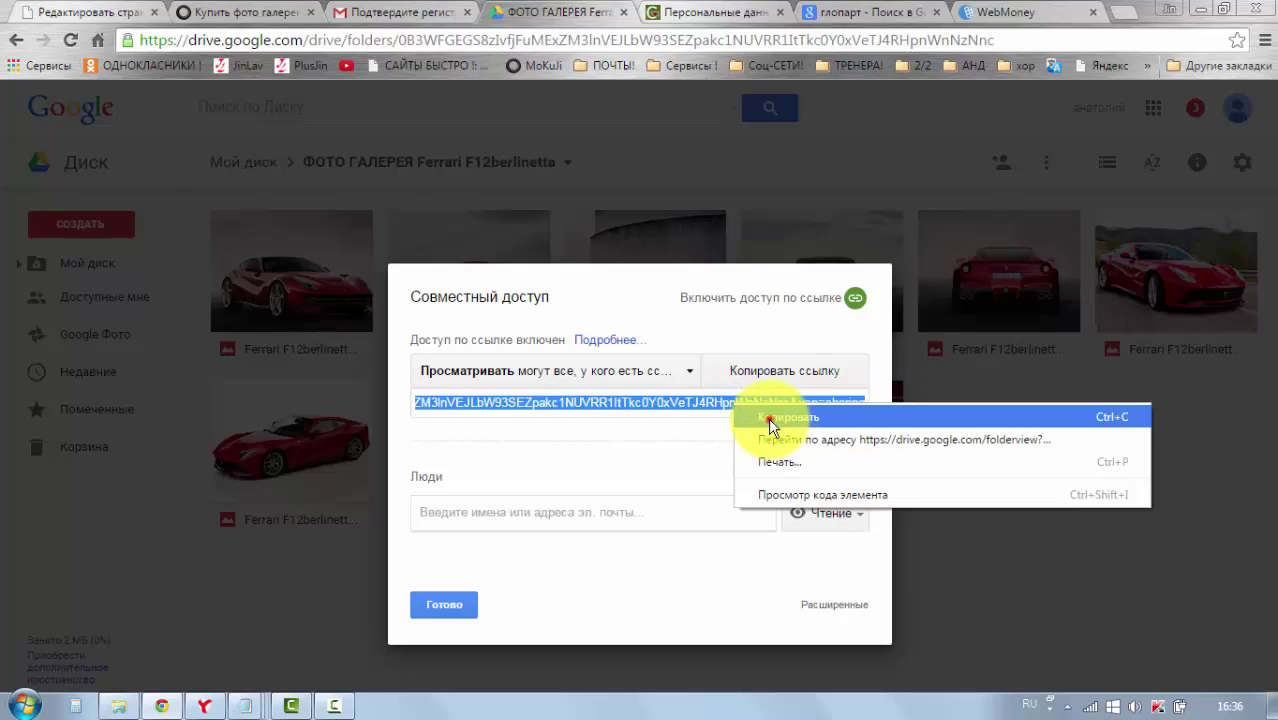
pyautogui.click(770, 416)
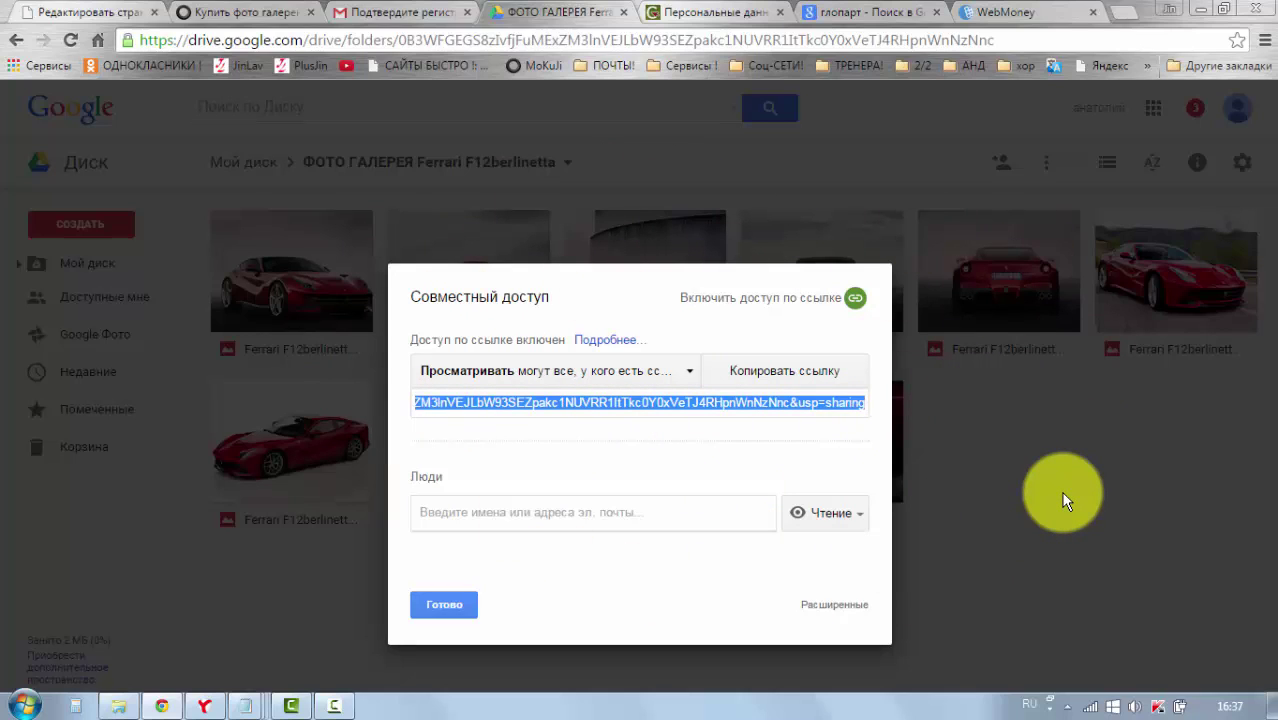
pyautogui.click(1063, 496)
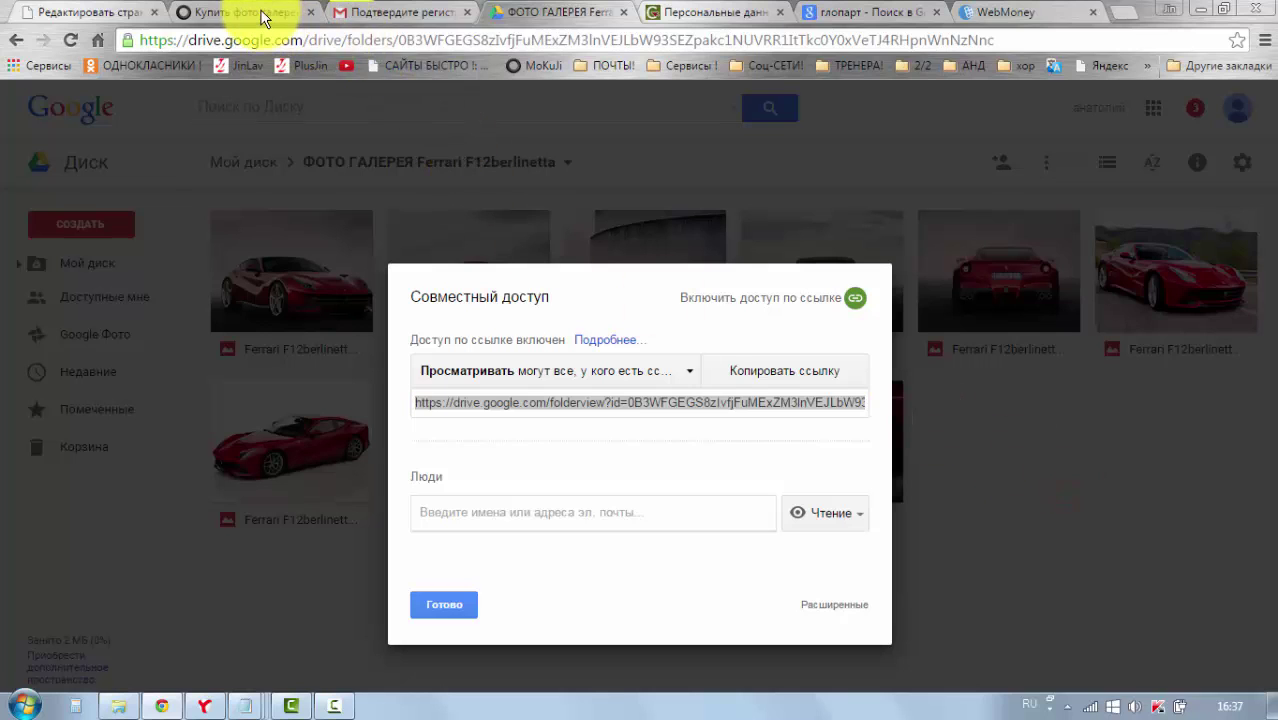
# Switch to the WordPress site and look over the purchase page preview from its gallery description up to the site header
pyautogui.click(88, 12)
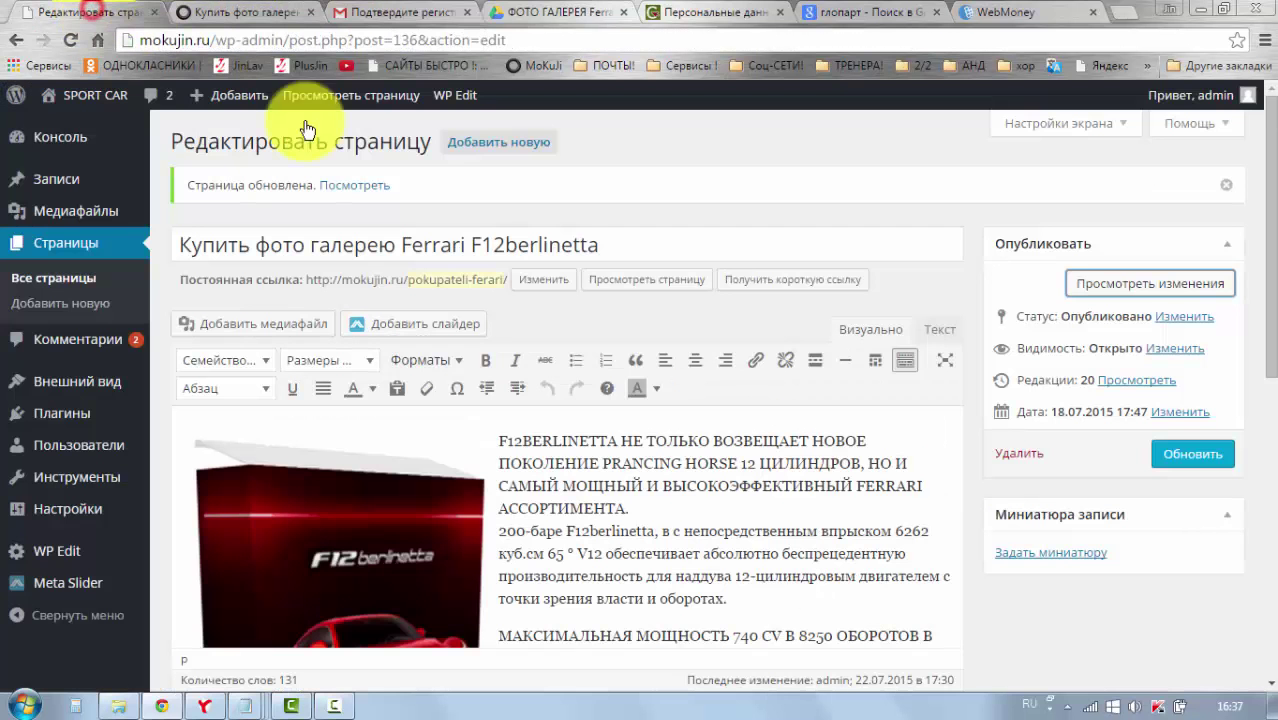
pyautogui.click(250, 12)
pyautogui.scroll(2, 680, 509)
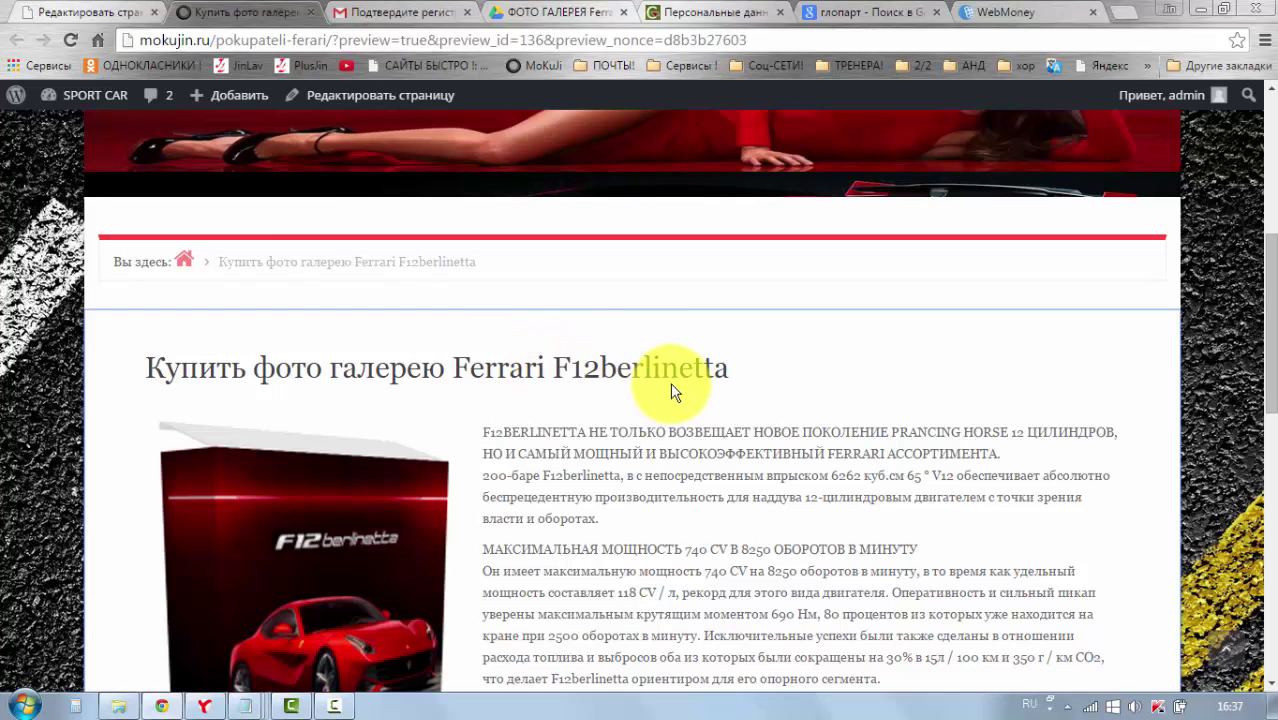
pyautogui.scroll(-1, 673, 385)
pyautogui.scroll(-1, 680, 384)
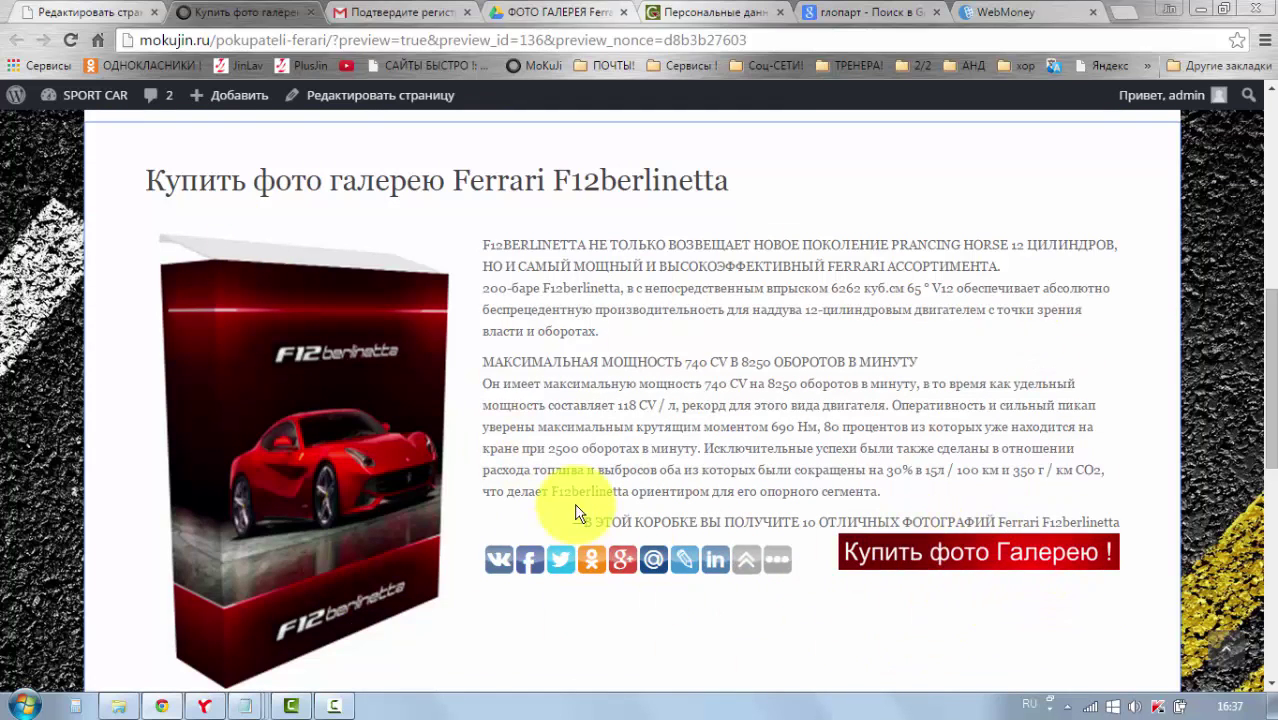
pyautogui.scroll(2, 580, 522)
pyautogui.scroll(-1, 580, 523)
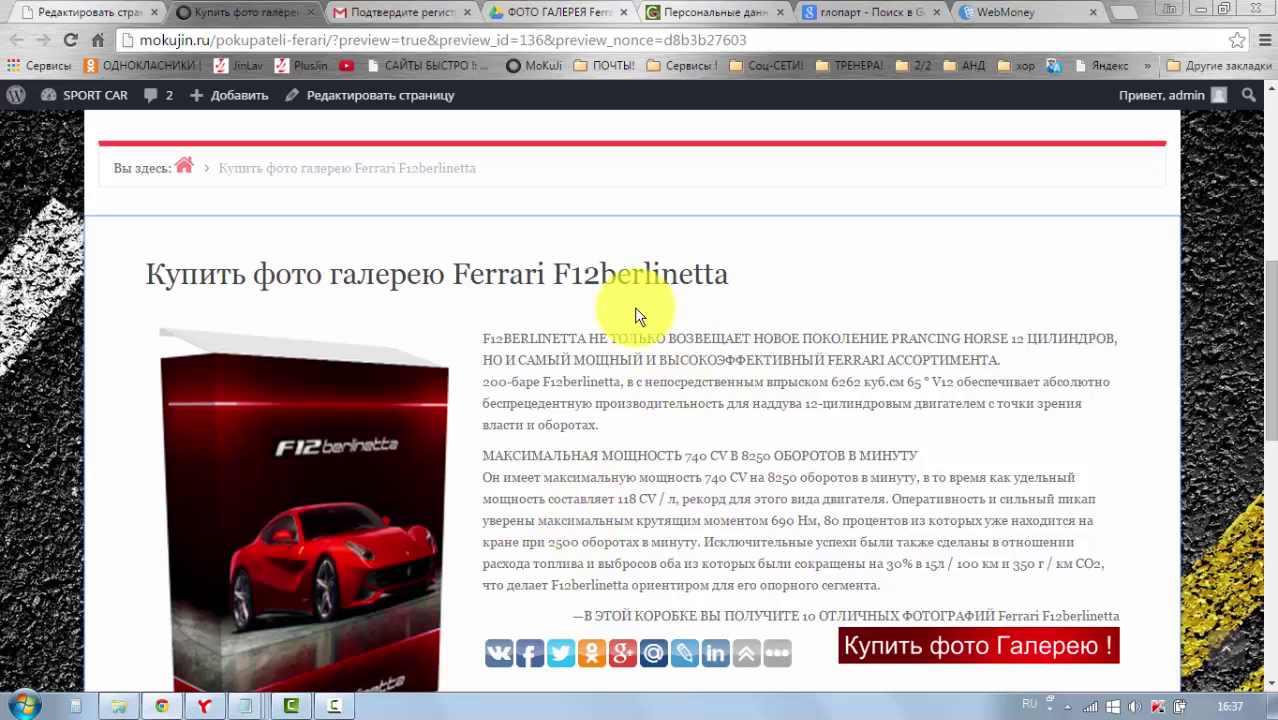
pyautogui.scroll(-1, 440, 400)
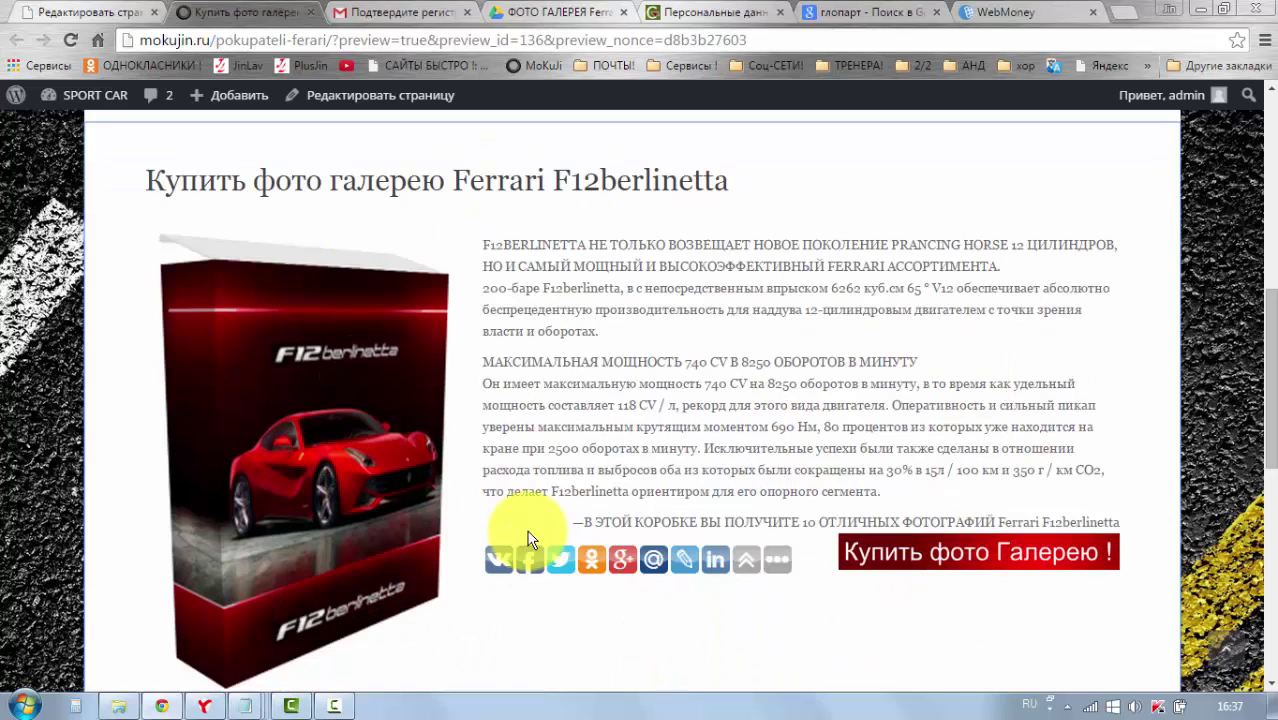
pyautogui.scroll(9, 528, 528)
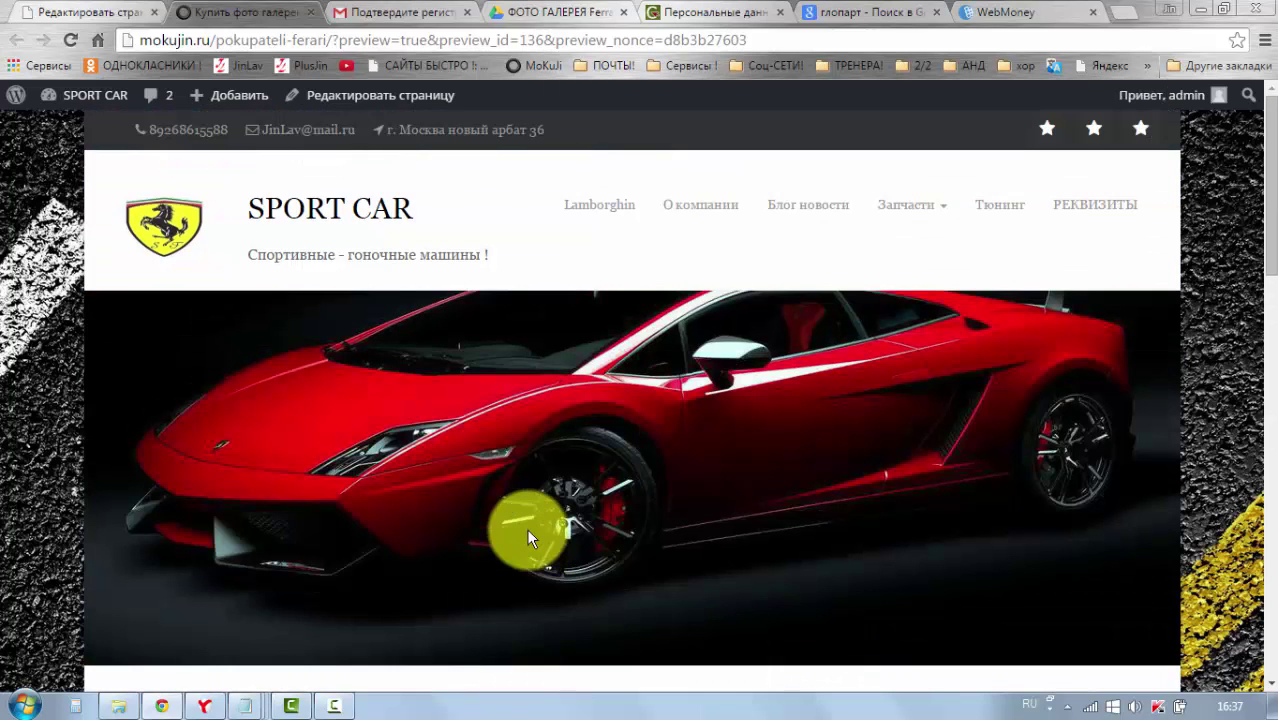
# Check the mokujin.ru/pokupateli-ferari/ part of the preview's address, close the preview, and return to the WordPress page editor
pyautogui.click(382, 40)
pyautogui.click(380, 42)
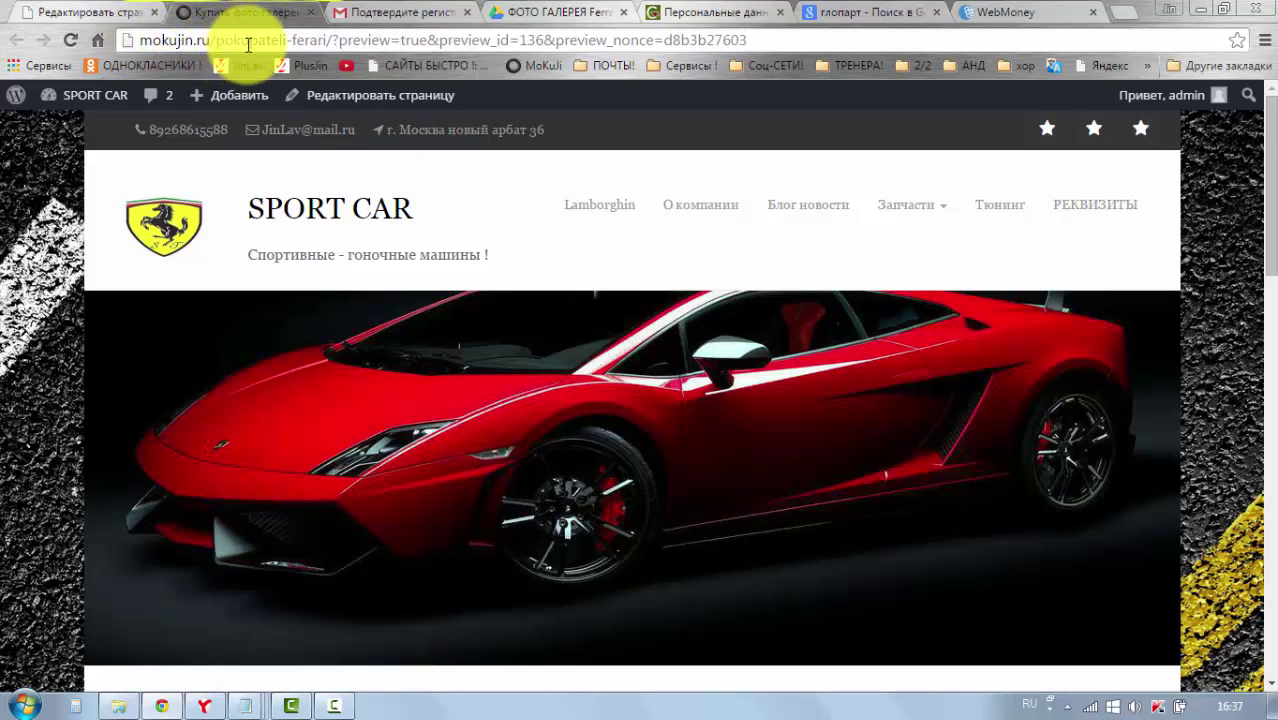
pyautogui.moveTo(332, 44); pyautogui.dragTo(120, 38)
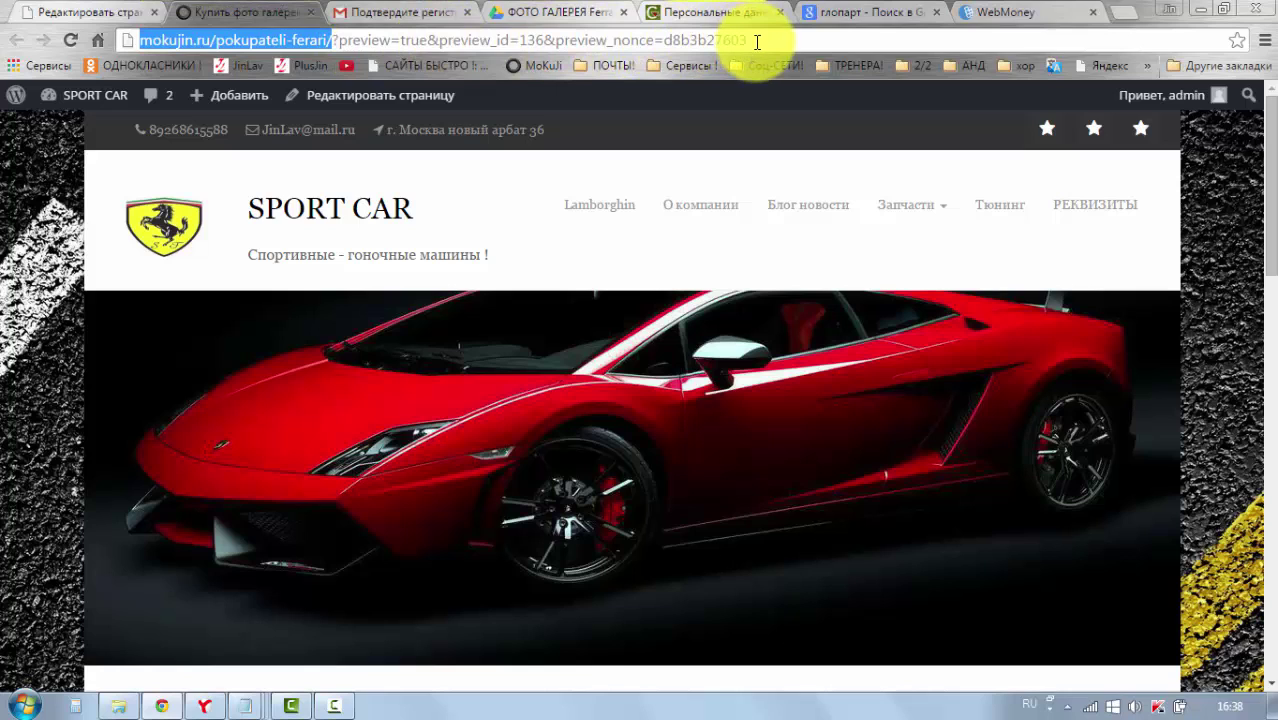
pyautogui.click(757, 42)
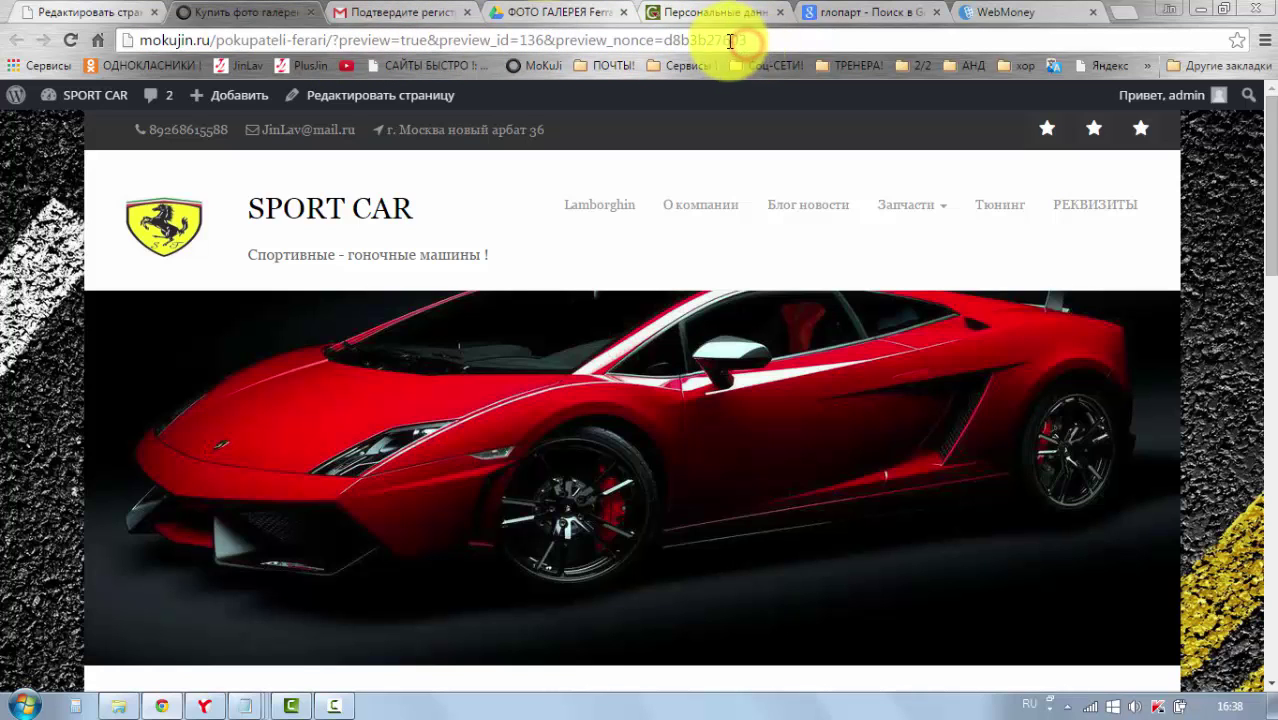
pyautogui.click(665, 40)
pyautogui.click(460, 40)
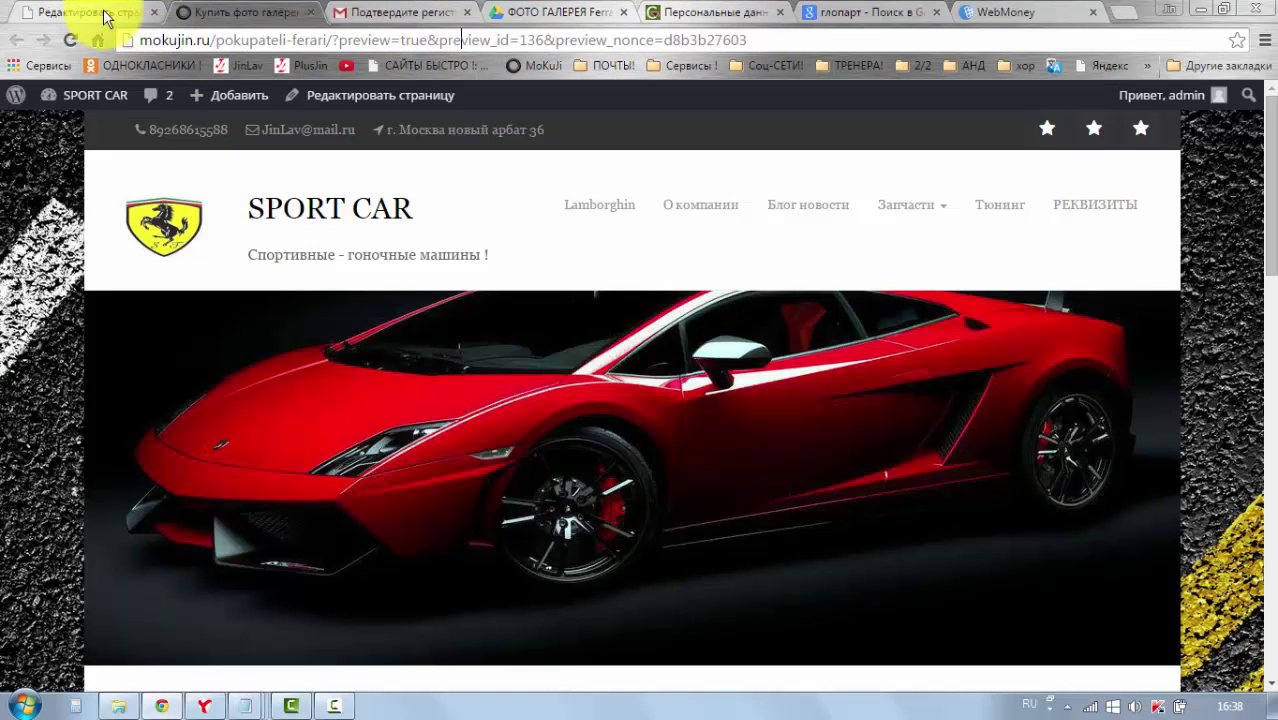
pyautogui.click(307, 12)
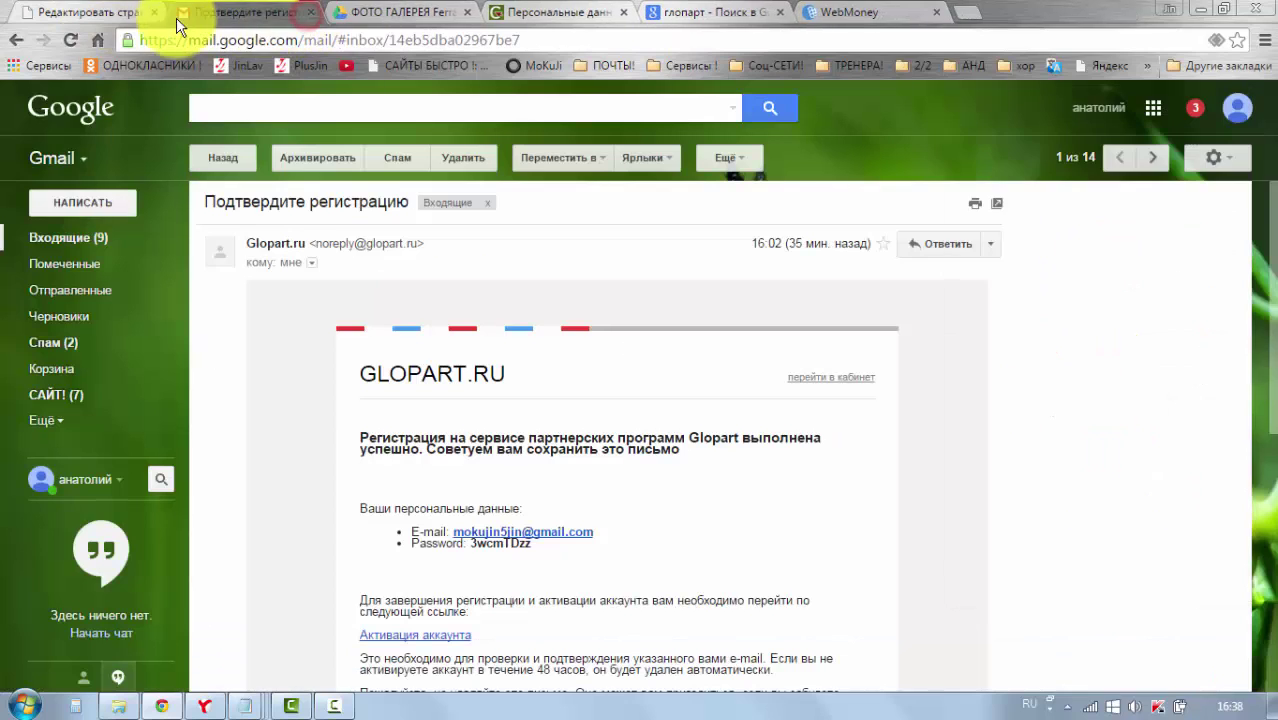
pyautogui.click(70, 14)
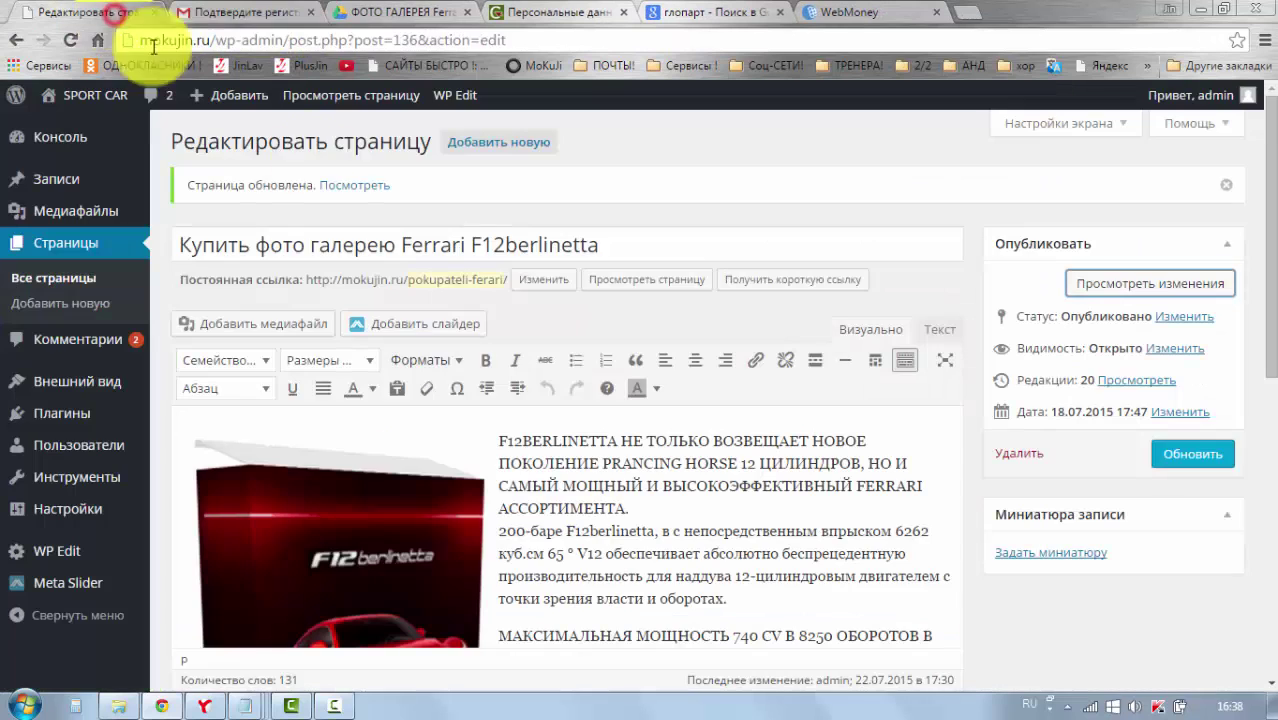
# Update the Ferrari F12berlinetta purchase page, then open its published version and review the address and the gallery description
pyautogui.click(1183, 462)
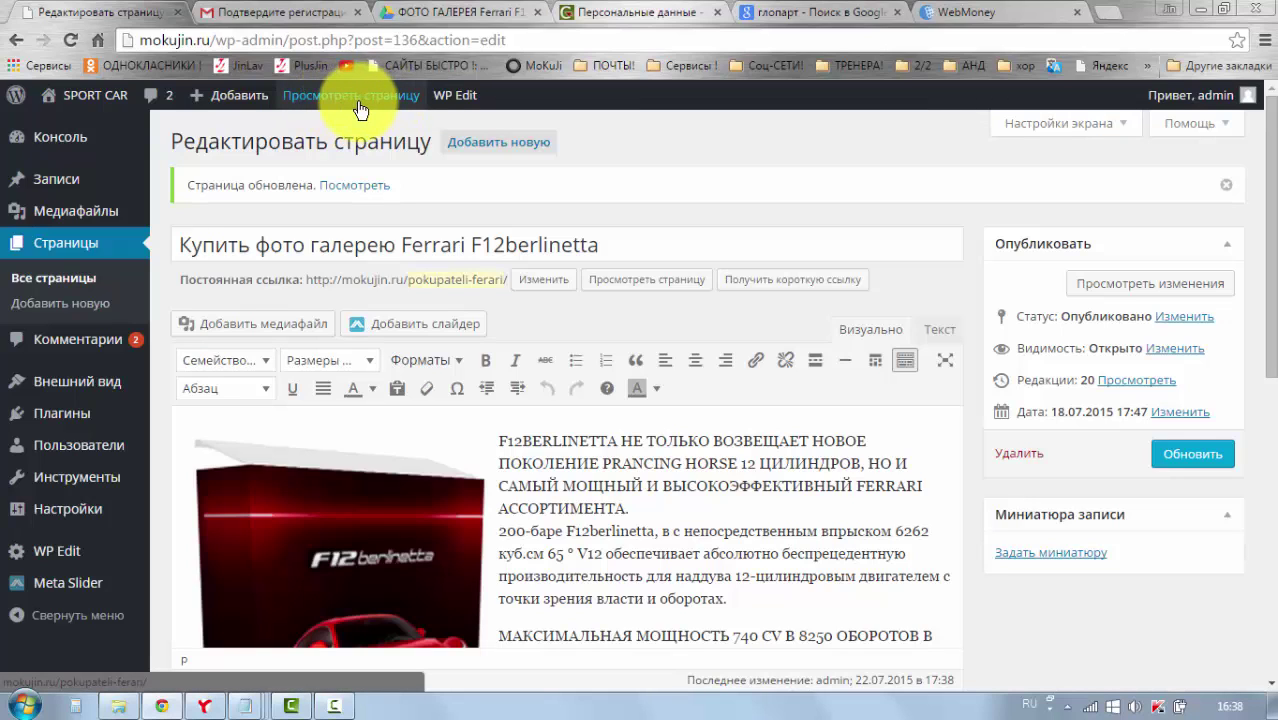
pyautogui.click(357, 101)
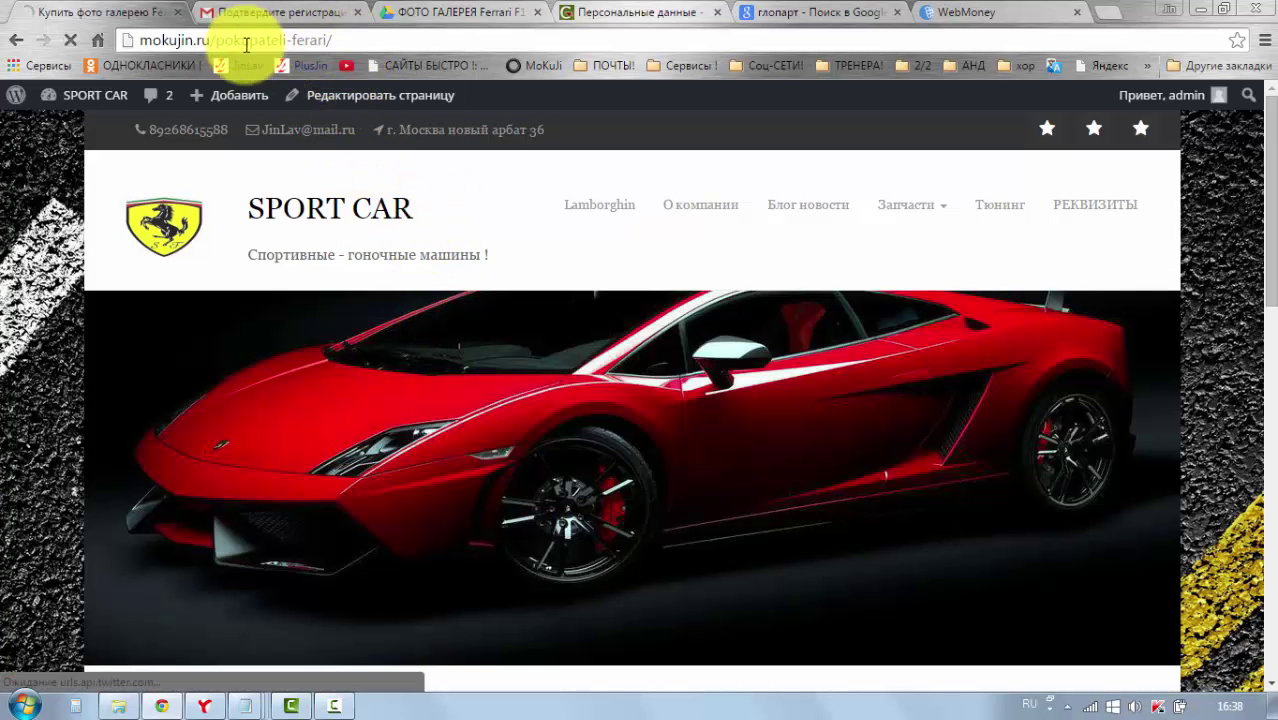
pyautogui.click(347, 38)
pyautogui.click(347, 38)
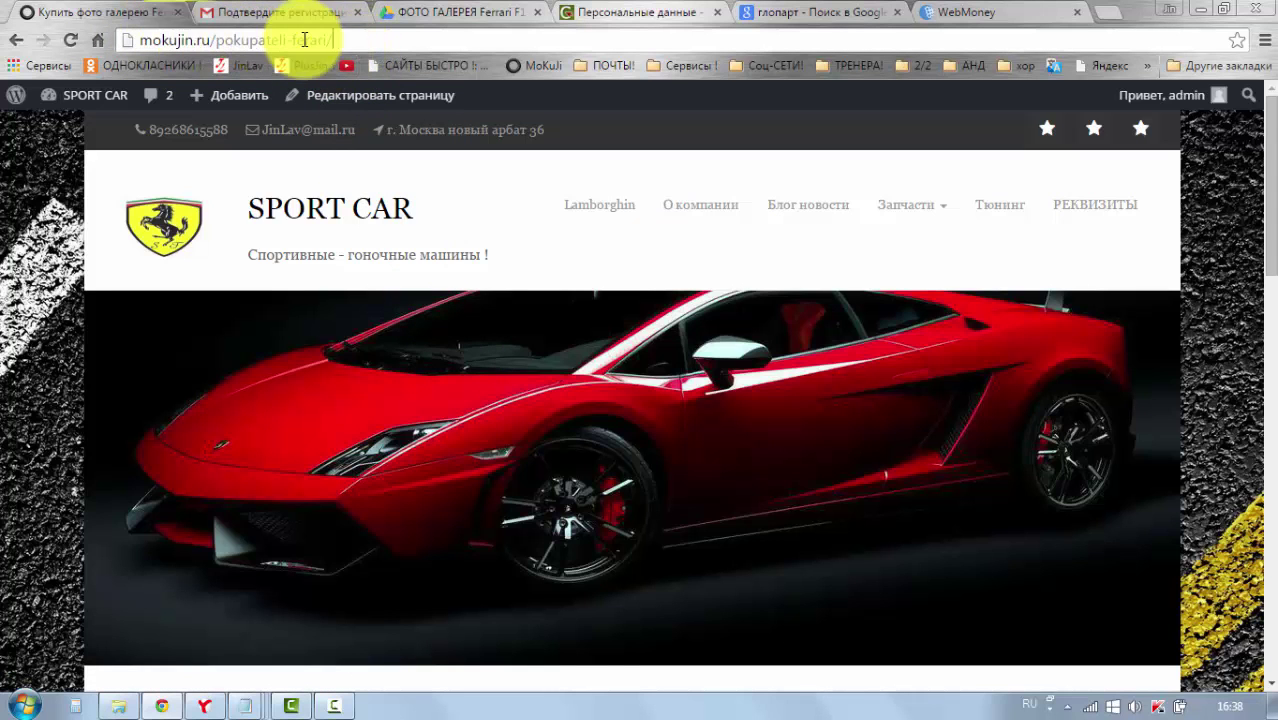
pyautogui.scroll(-10, 490, 280)
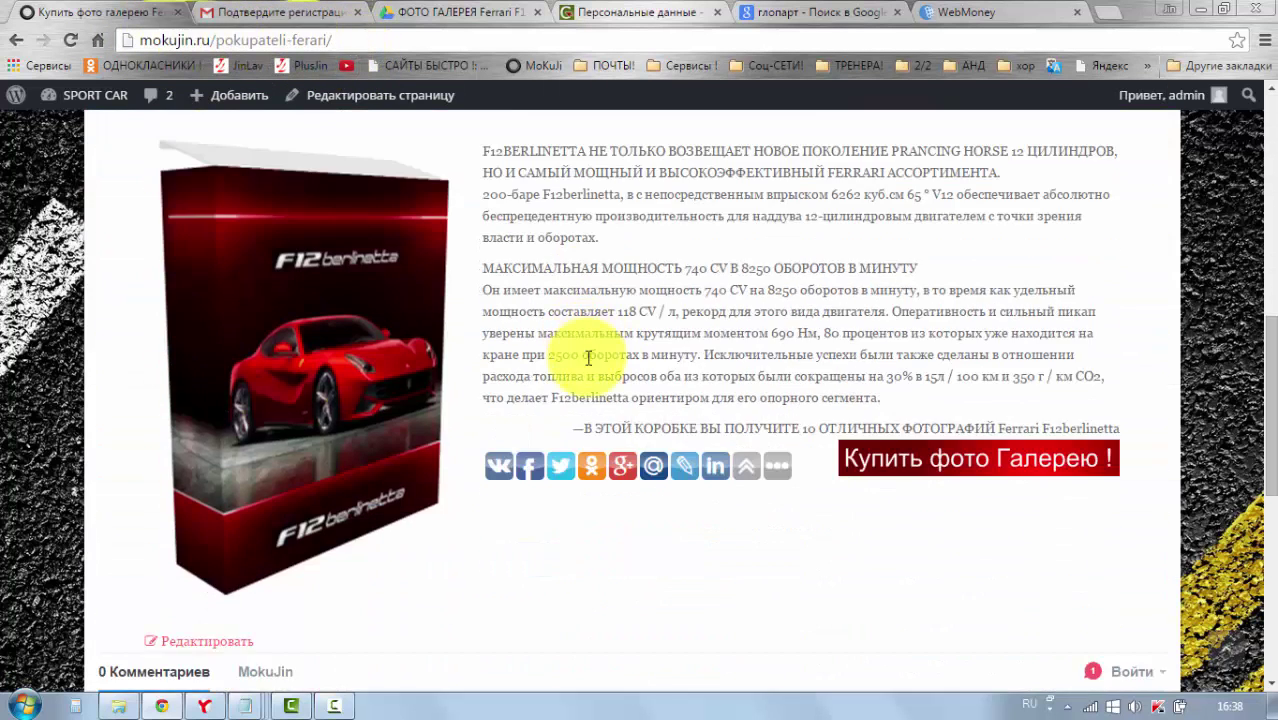
pyautogui.scroll(5, 399, 335)
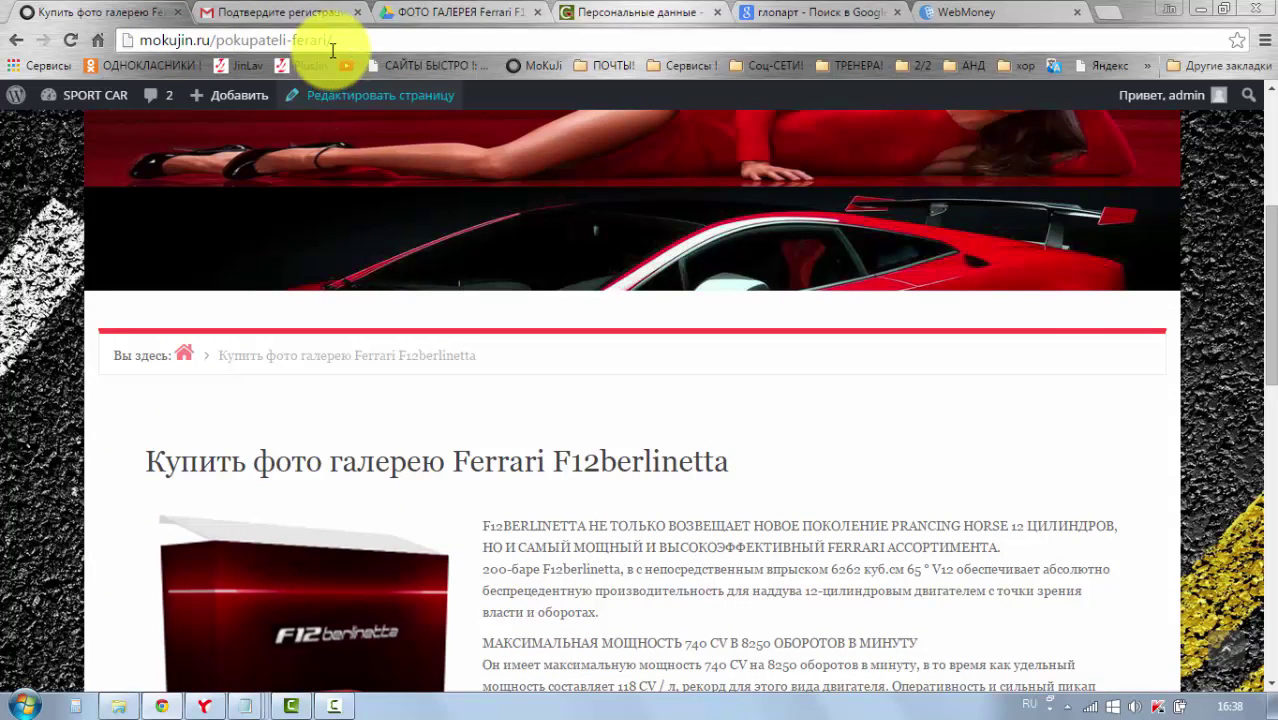
pyautogui.scroll(-2, 450, 337)
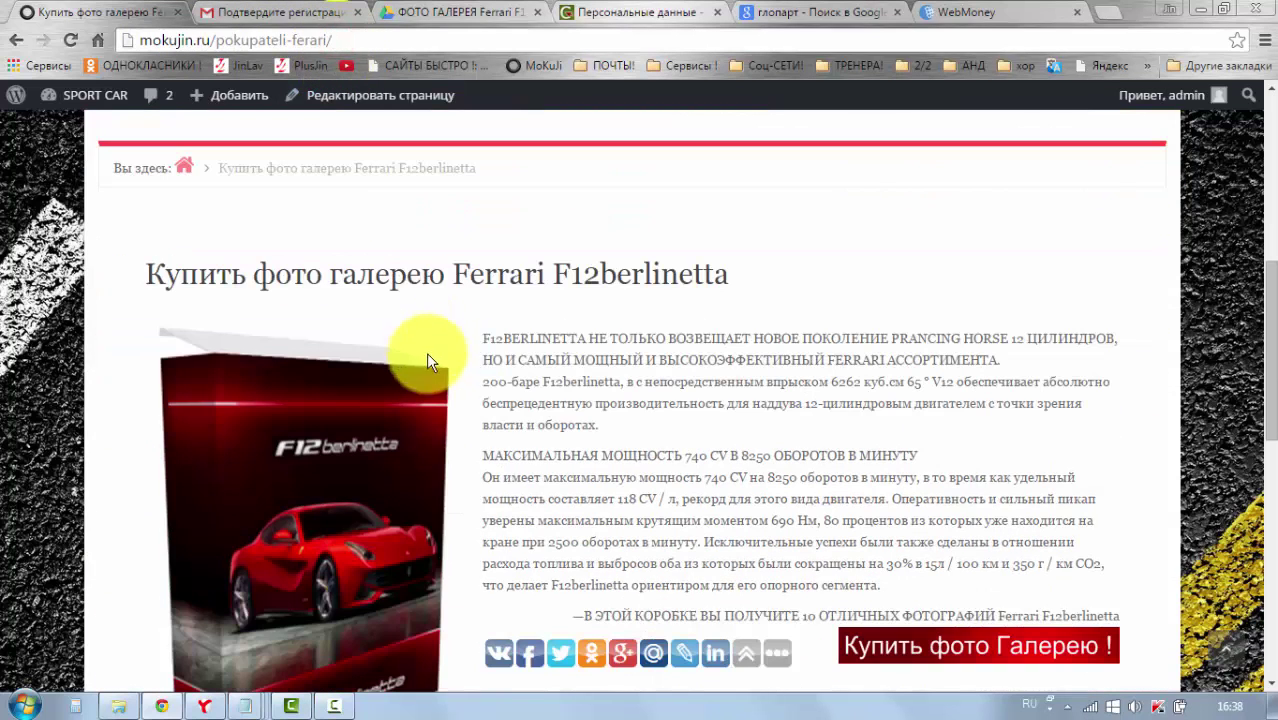
pyautogui.scroll(2, 345, 150)
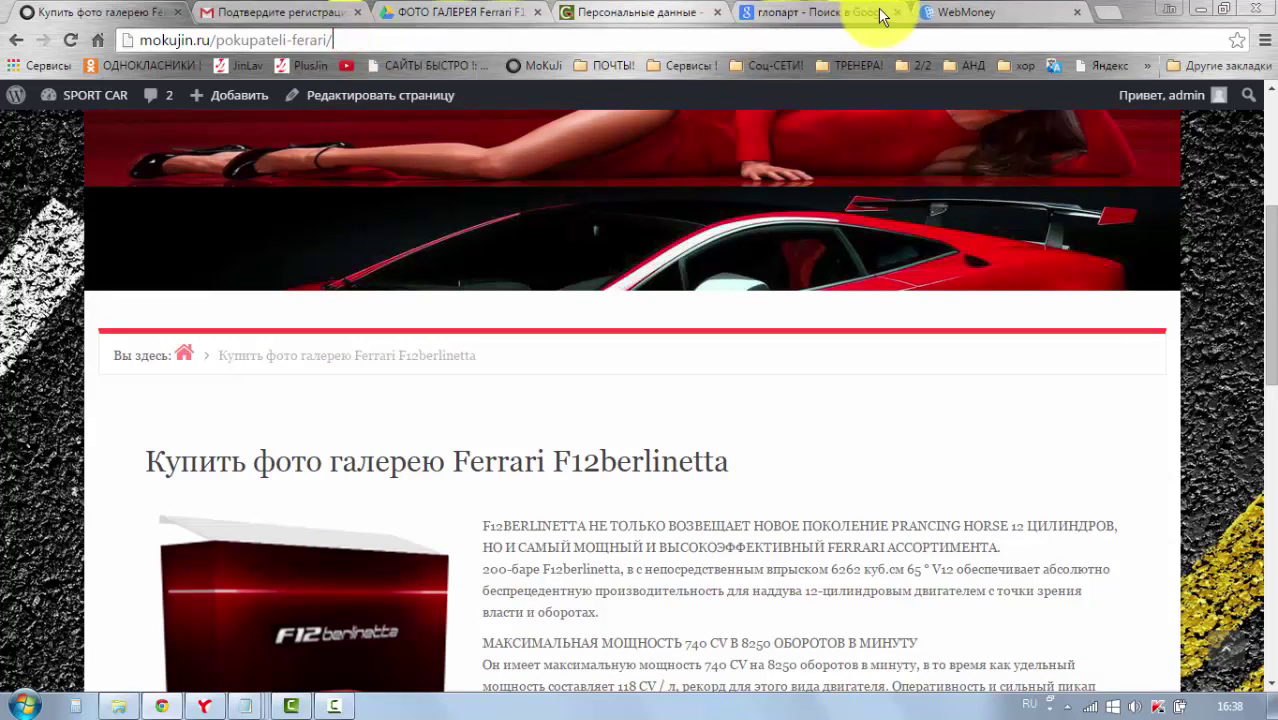
# Return to the Google Drive sharing settings of the Ferrari F12berlinetta photo folder and copy its sharing link
pyautogui.click(410, 12)
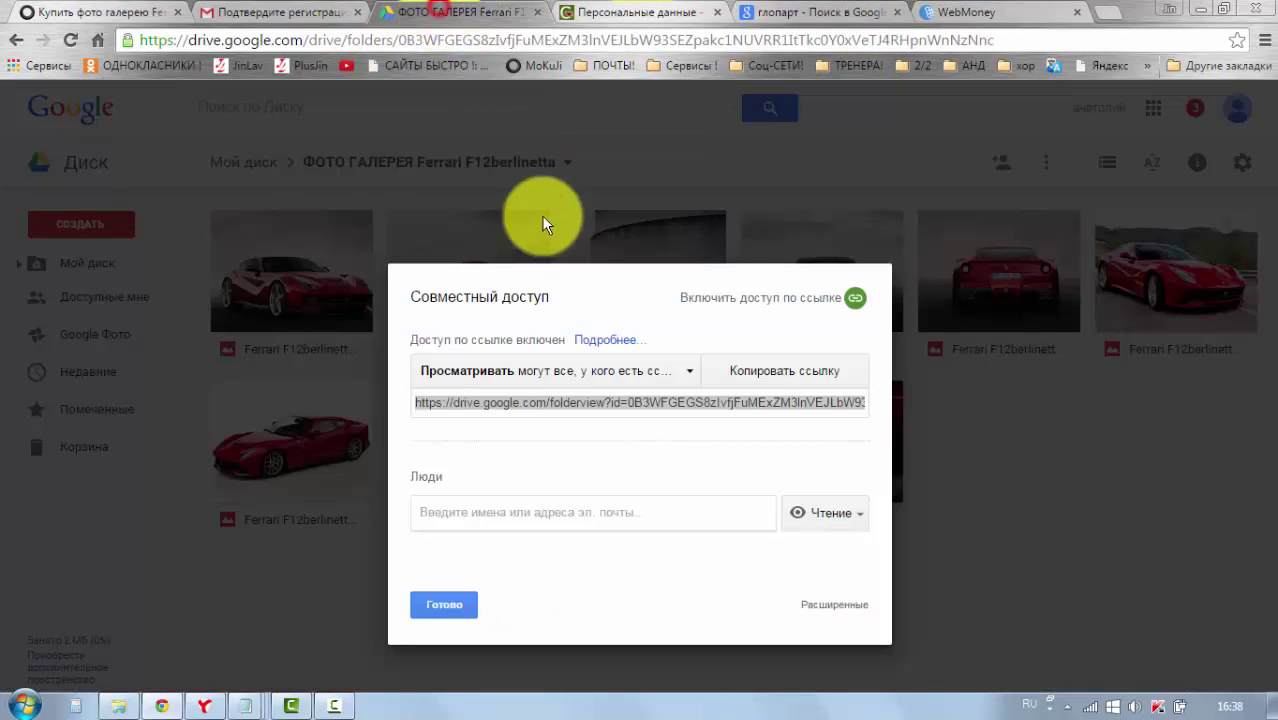
pyautogui.click(428, 403)
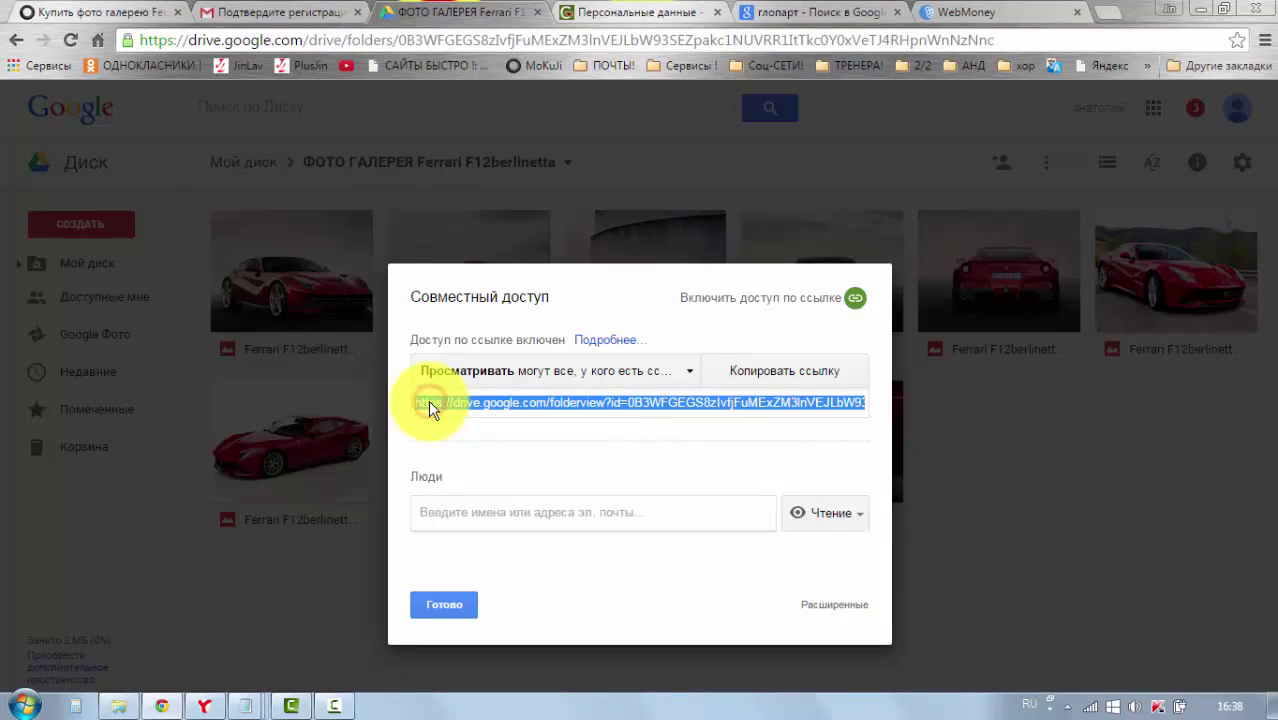
pyautogui.rightClick(449, 413)
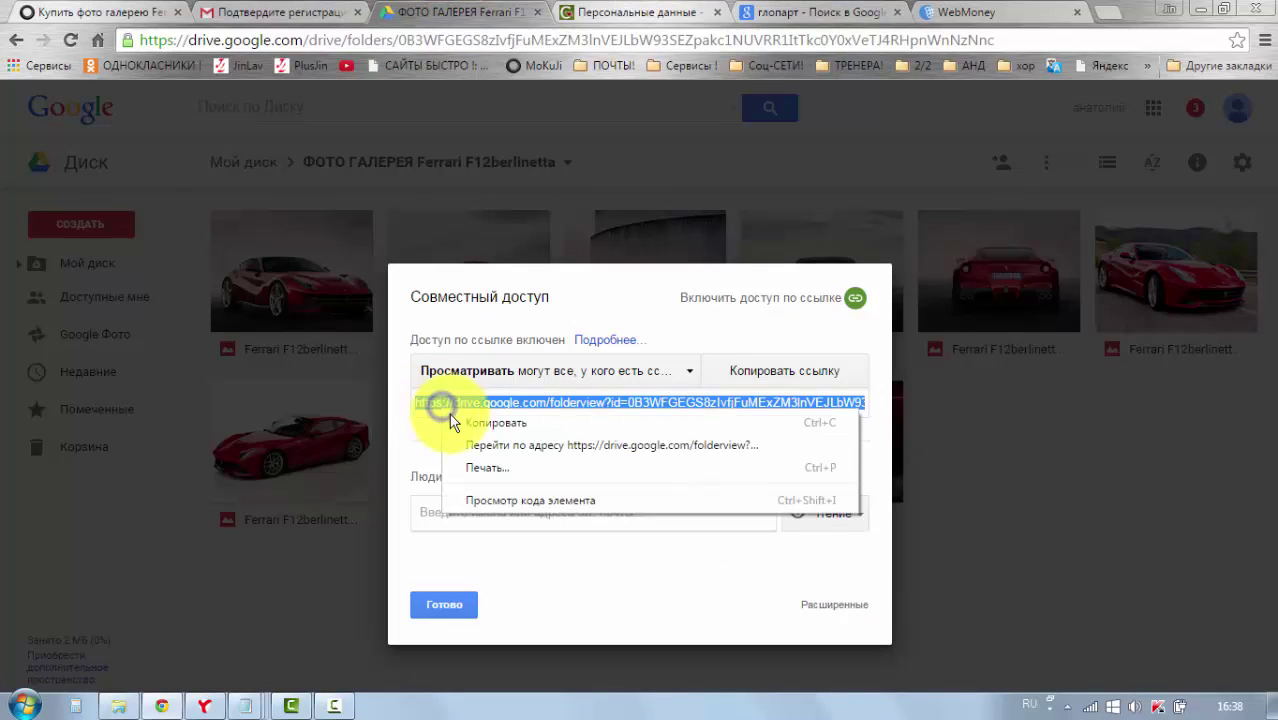
pyautogui.click(474, 424)
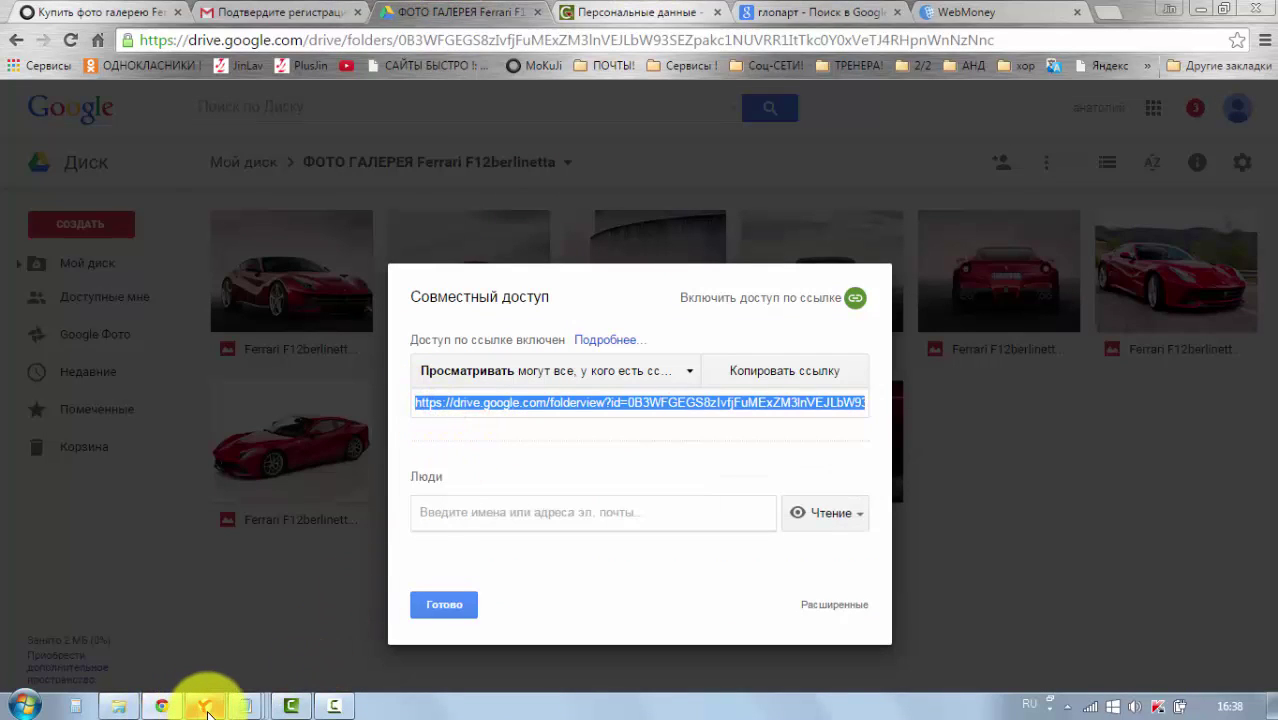
# Switch to Yandex browser and open the copied folder link in a new tab, closing the old Ферари в картинка tab
pyautogui.moveTo(207, 712)
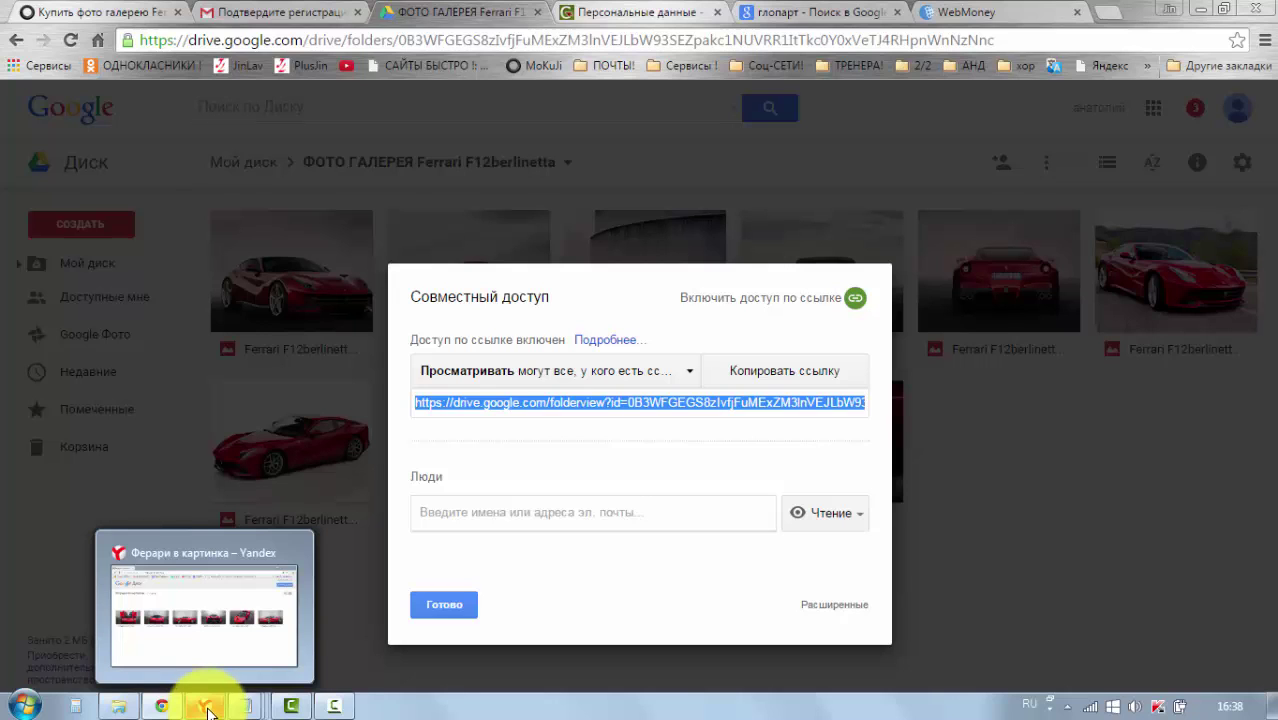
pyautogui.click(208, 650)
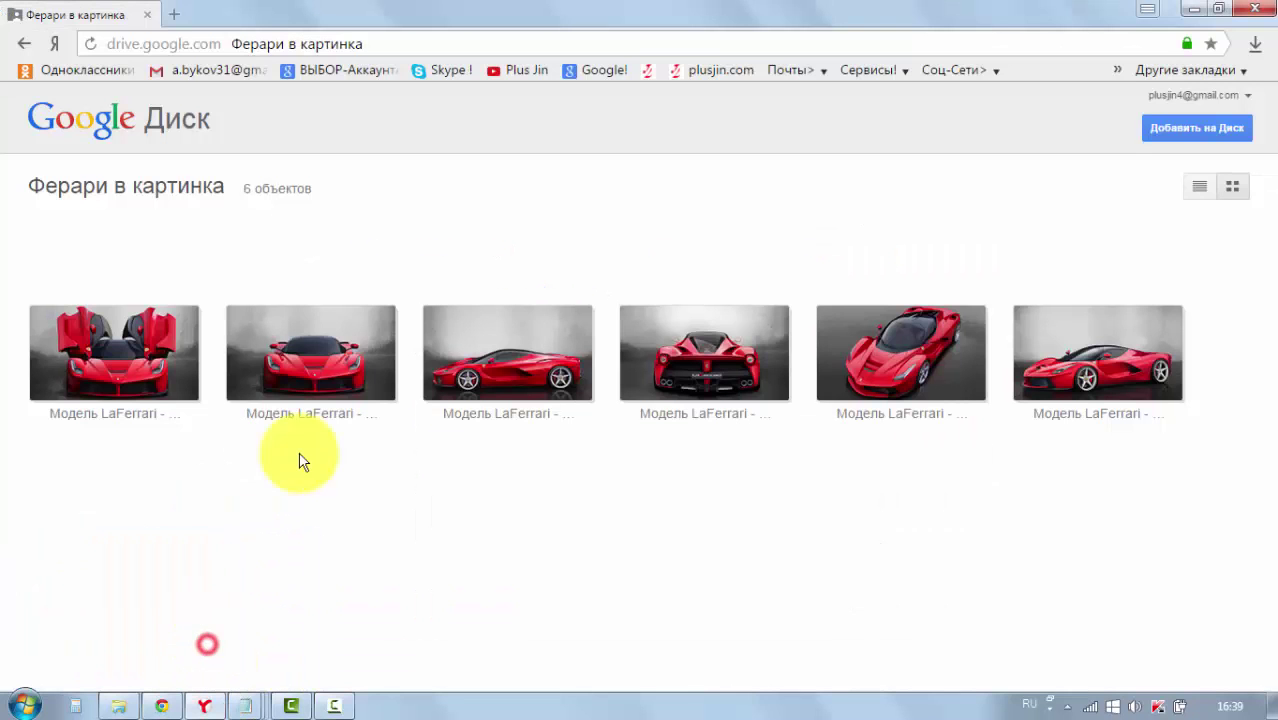
pyautogui.click(172, 14)
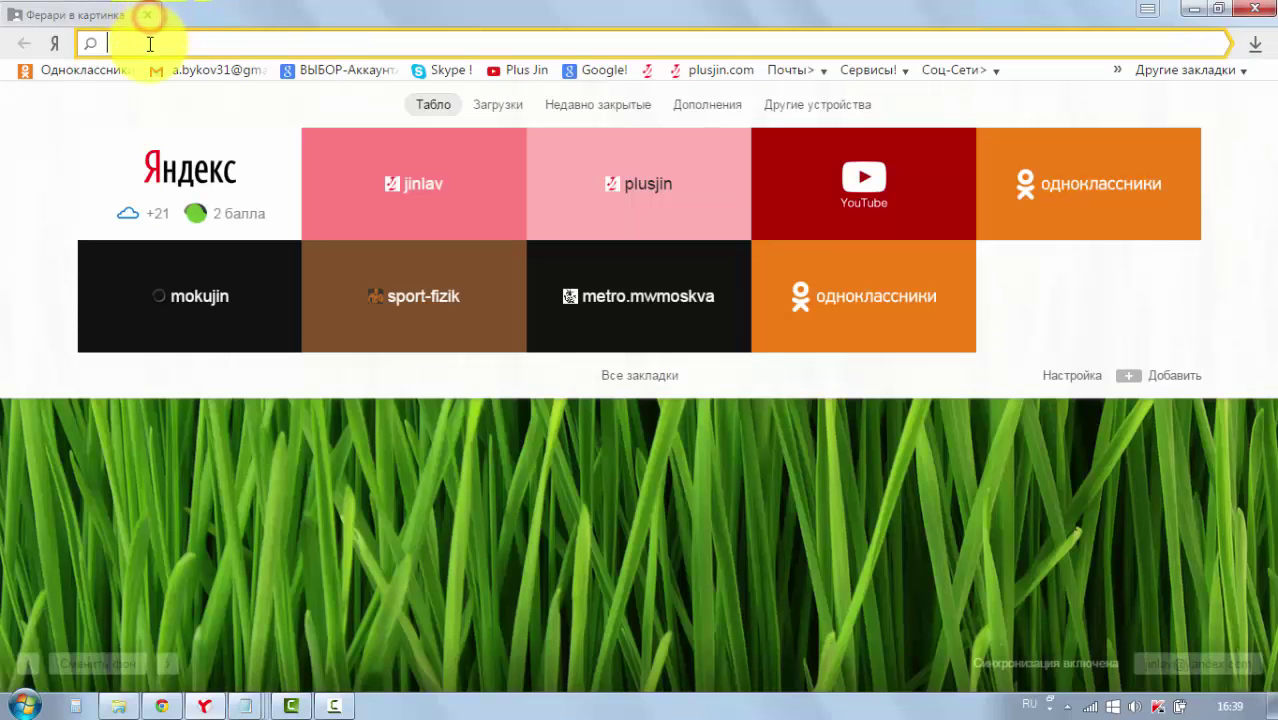
pyautogui.rightClick(137, 46)
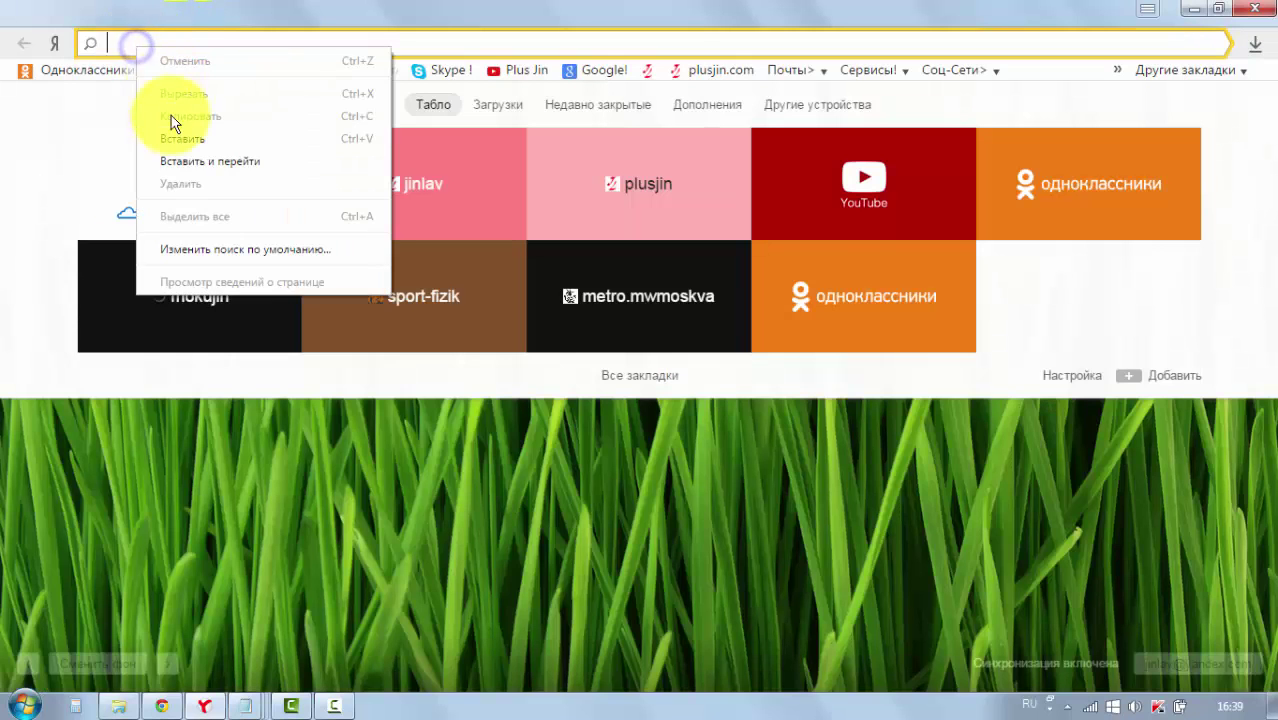
pyautogui.click(183, 138)
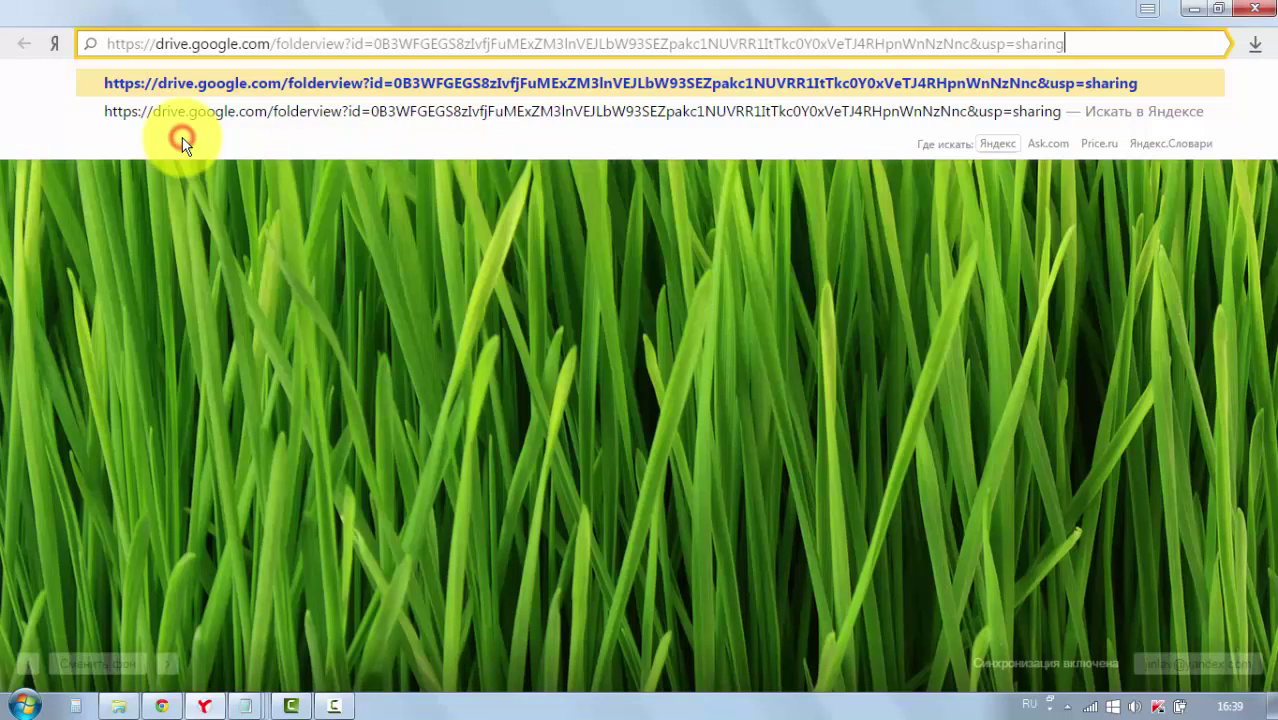
pyautogui.click(240, 87)
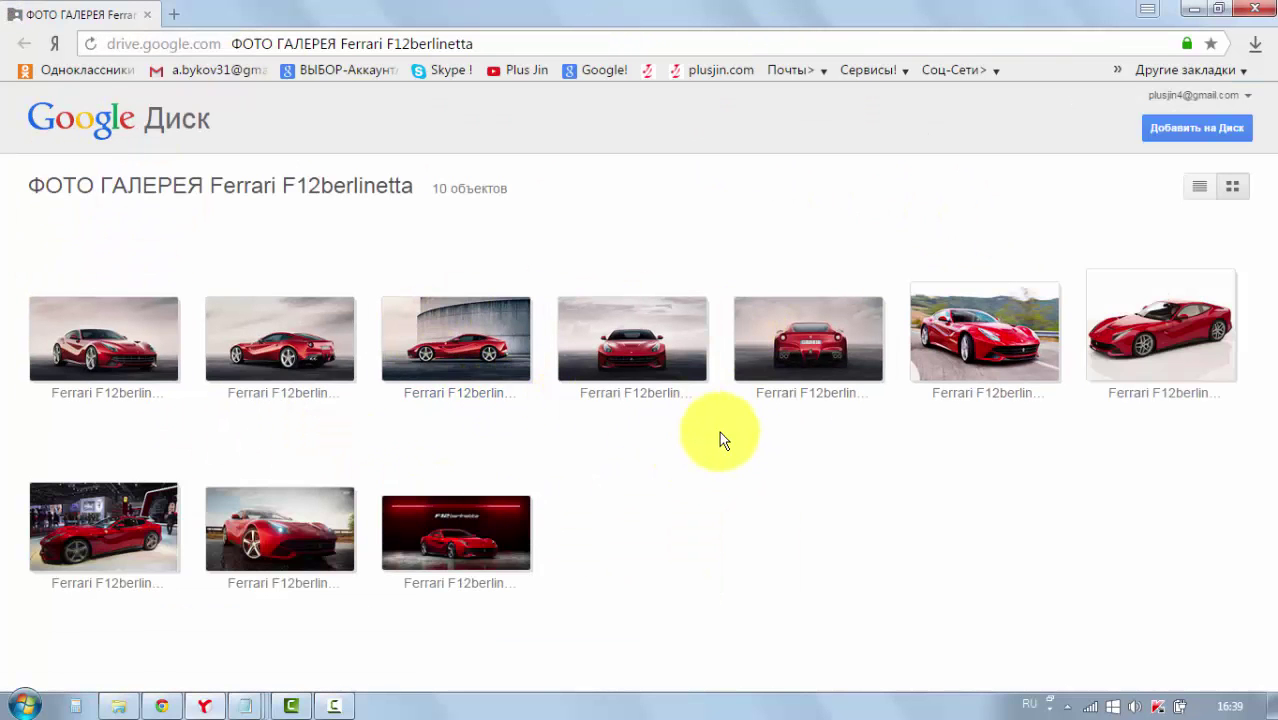
# Check the shared photos by viewing Ferrari F12berlinetta 02.jpg to 04.jpg and reopening 03.jpg, closing the viewer each time
pyautogui.click(307, 353)
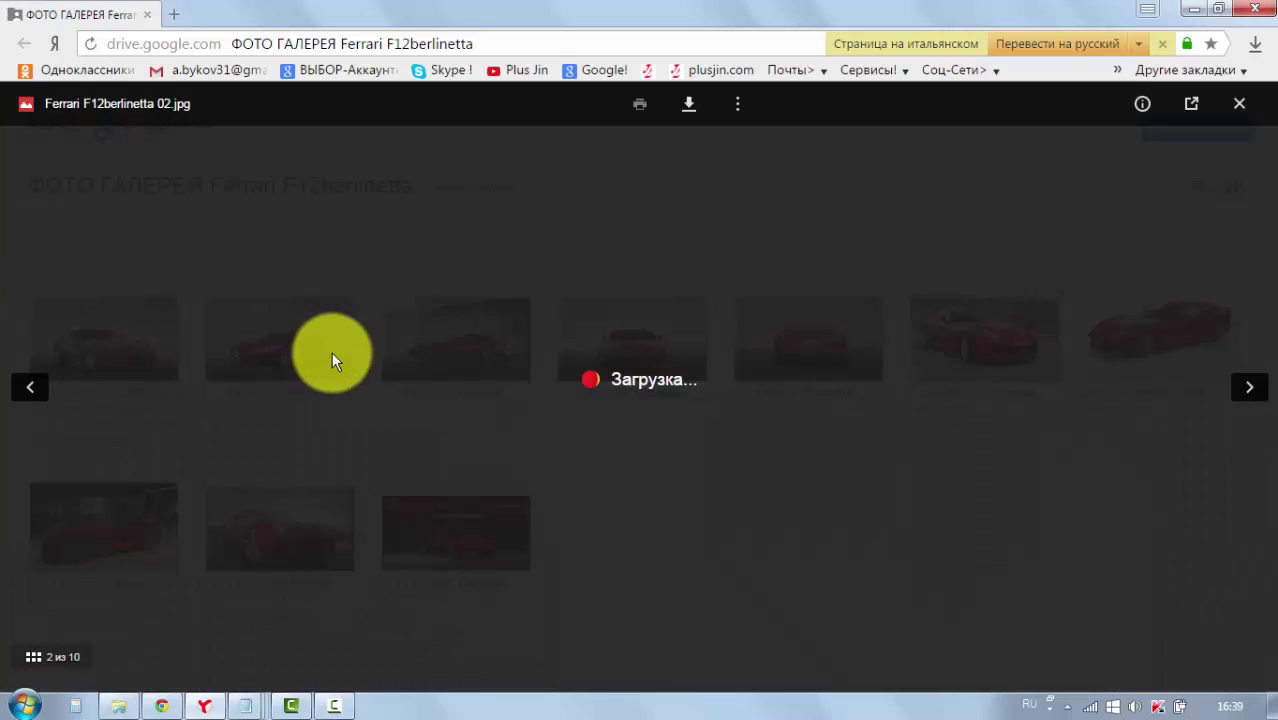
pyautogui.click(1250, 389)
pyautogui.click(1252, 392)
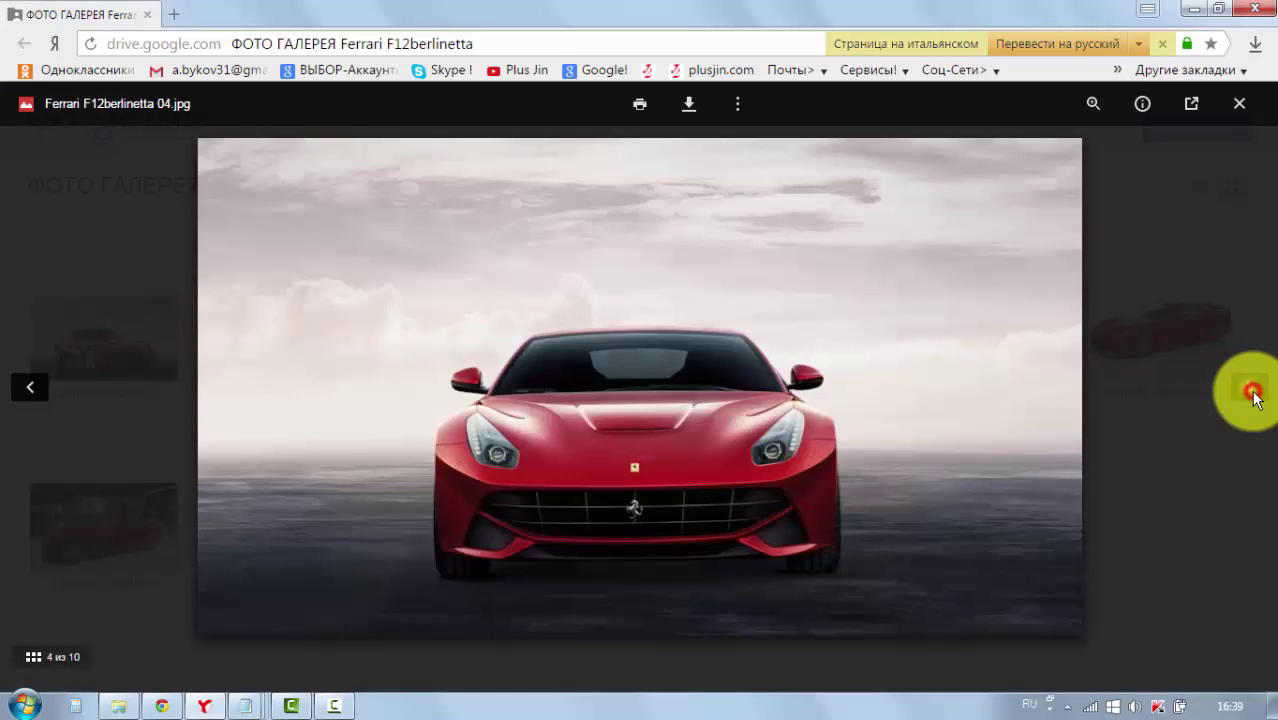
pyautogui.click(1239, 105)
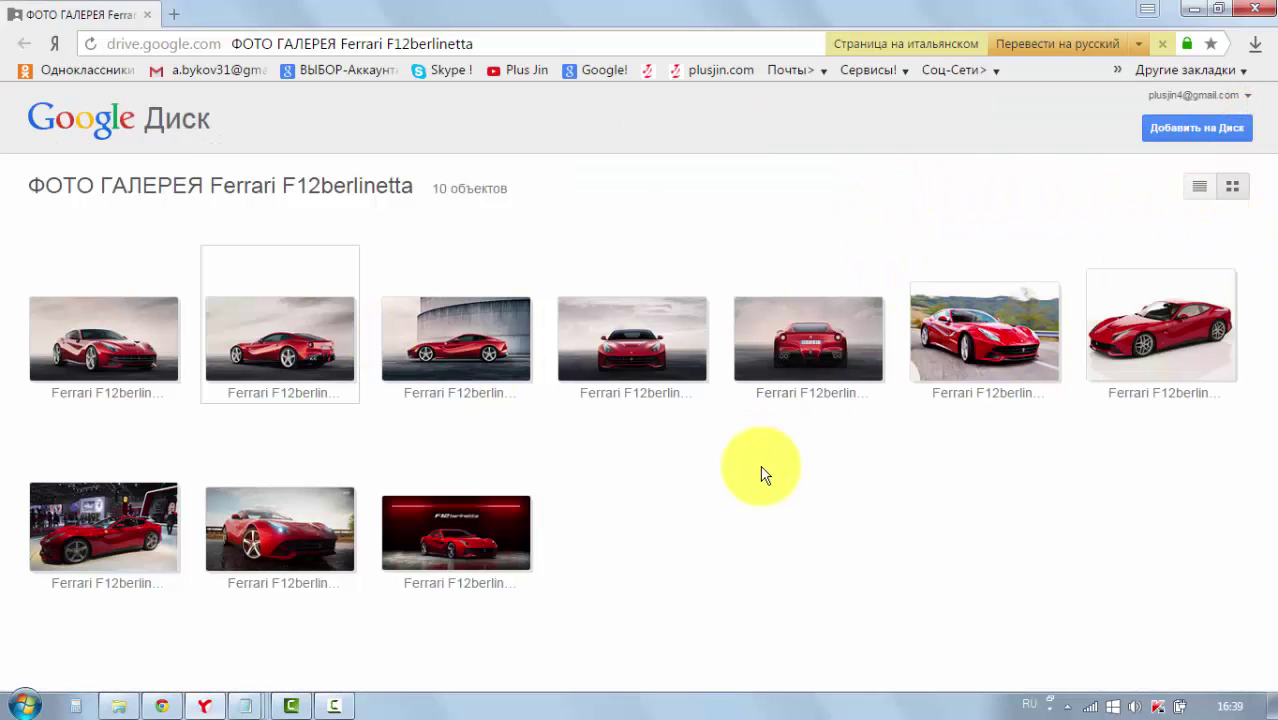
pyautogui.click(473, 376)
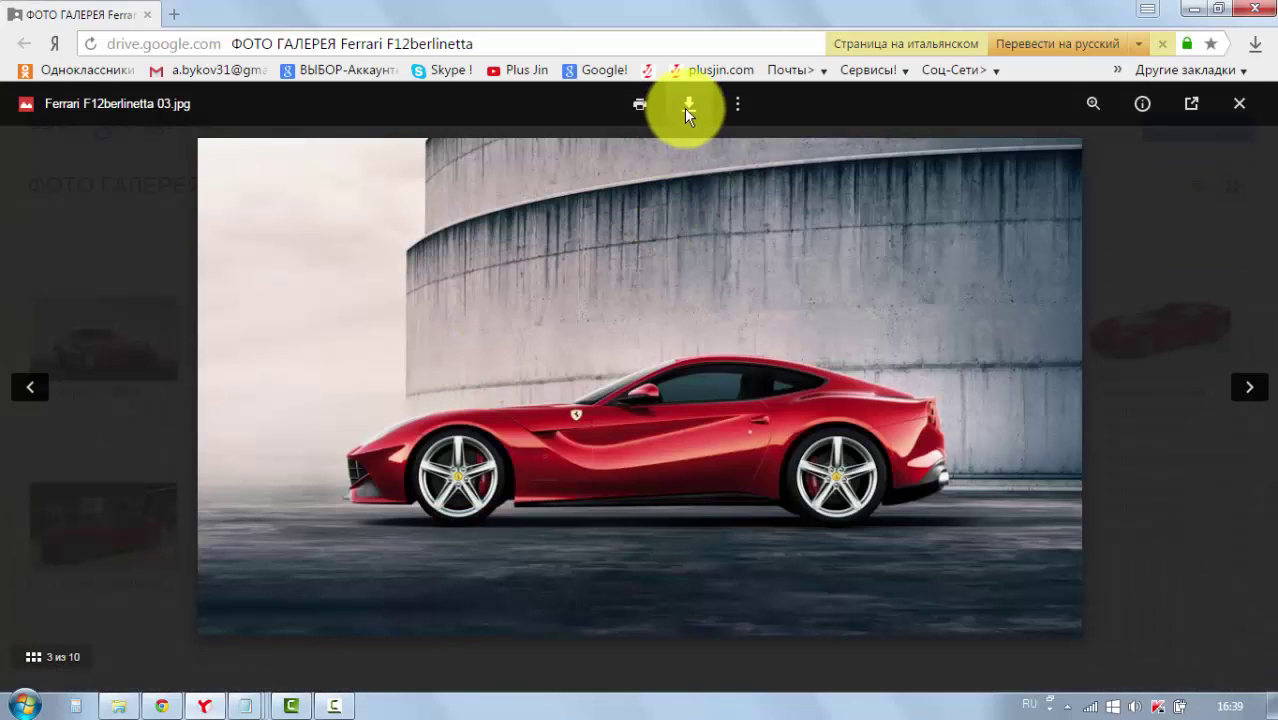
pyautogui.click(1236, 108)
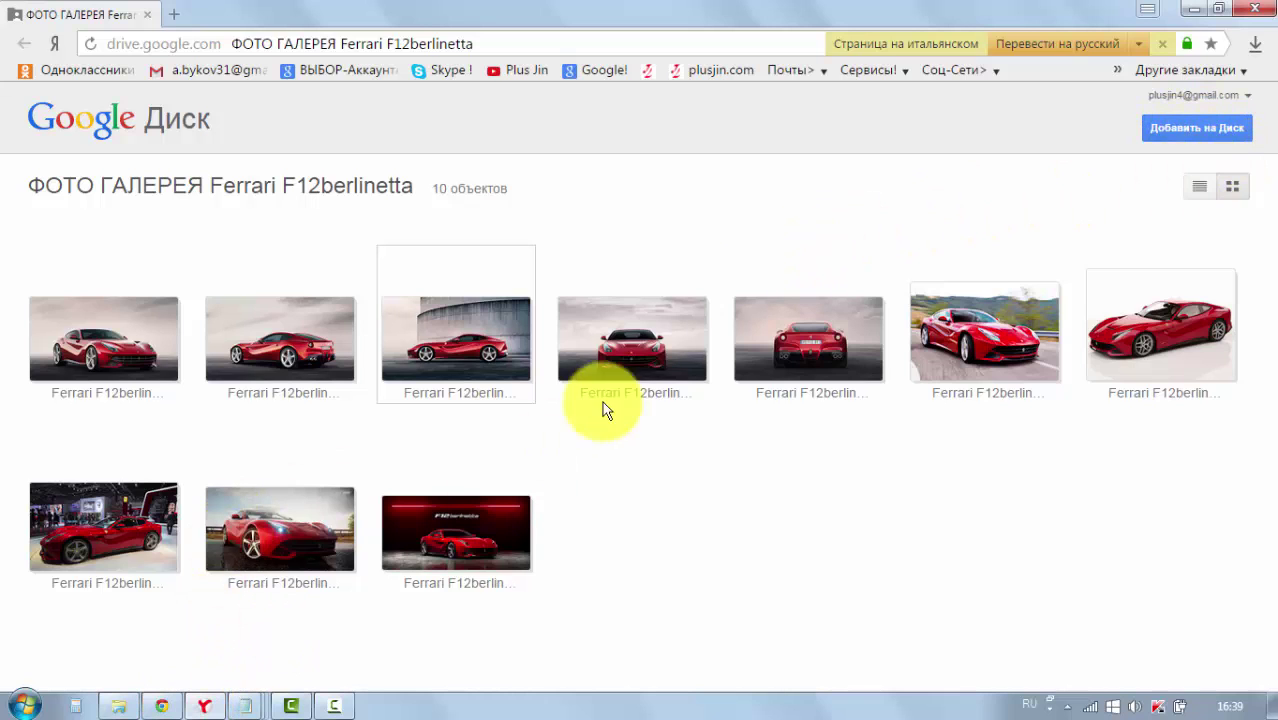
# Switch back to Chrome and look over the published purchase page's gallery description and Купить фото Галерею ! button
pyautogui.click(174, 714)
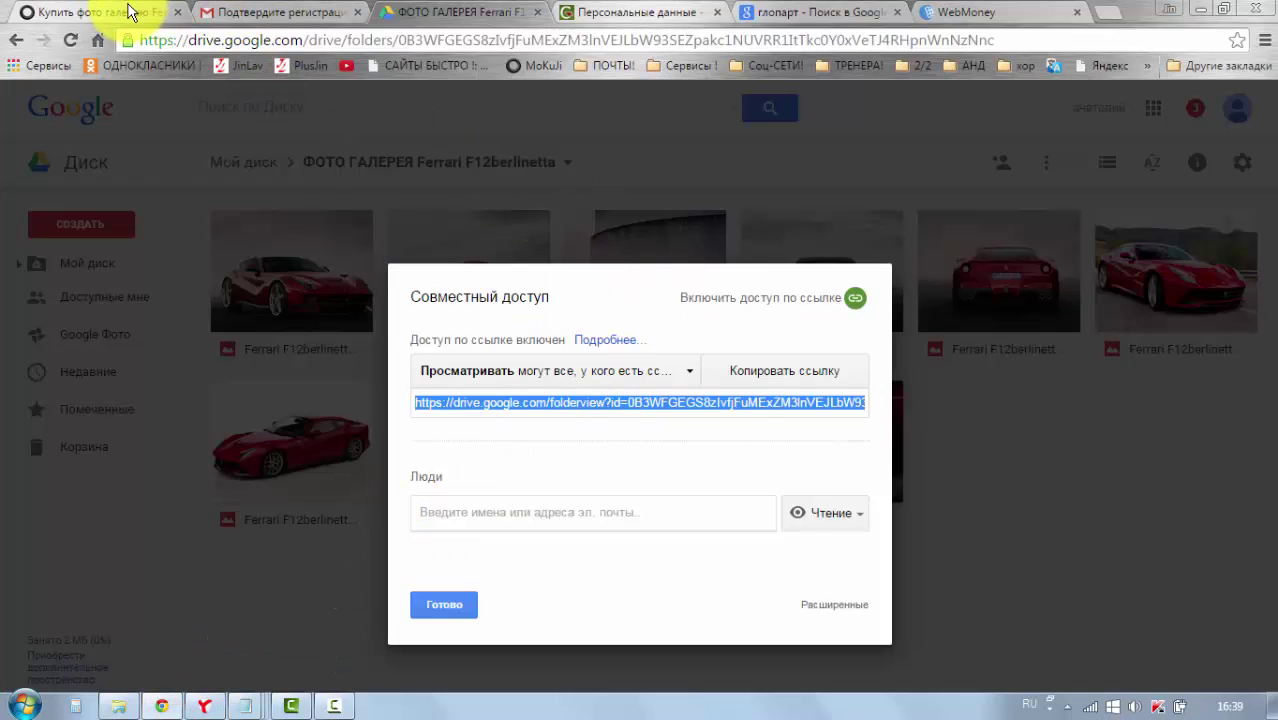
pyautogui.click(130, 12)
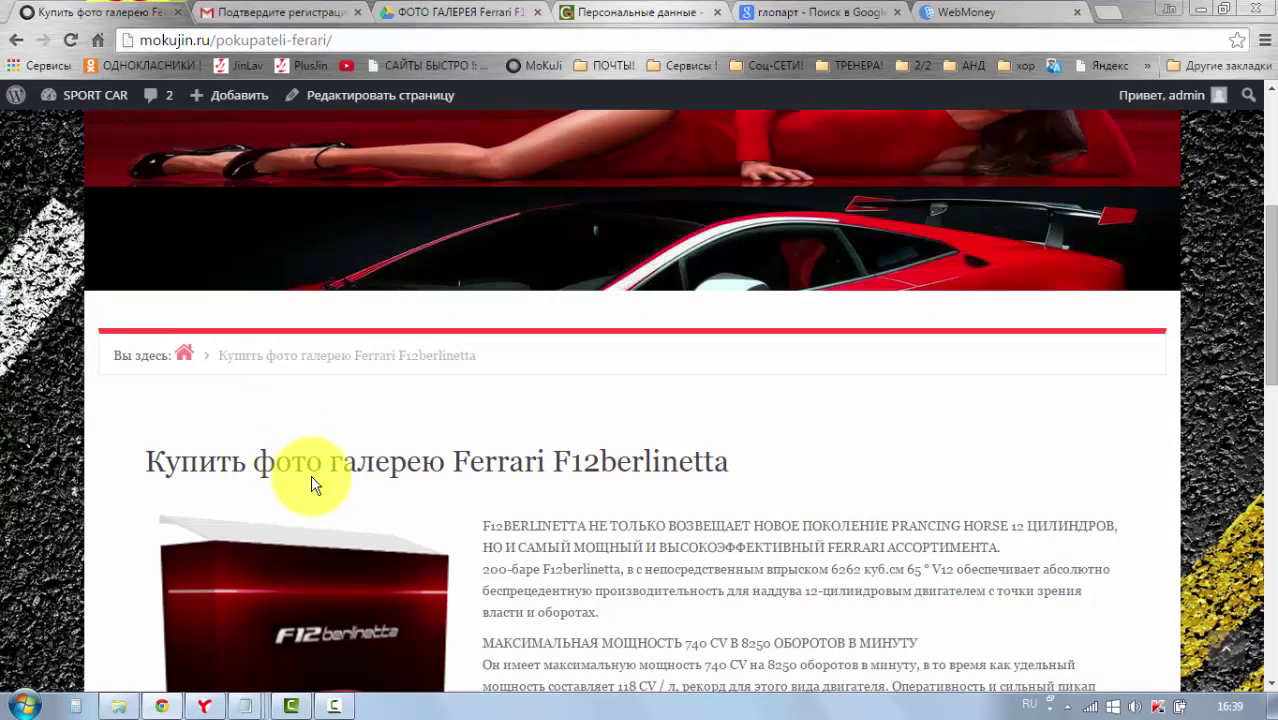
pyautogui.scroll(-4, 311, 484)
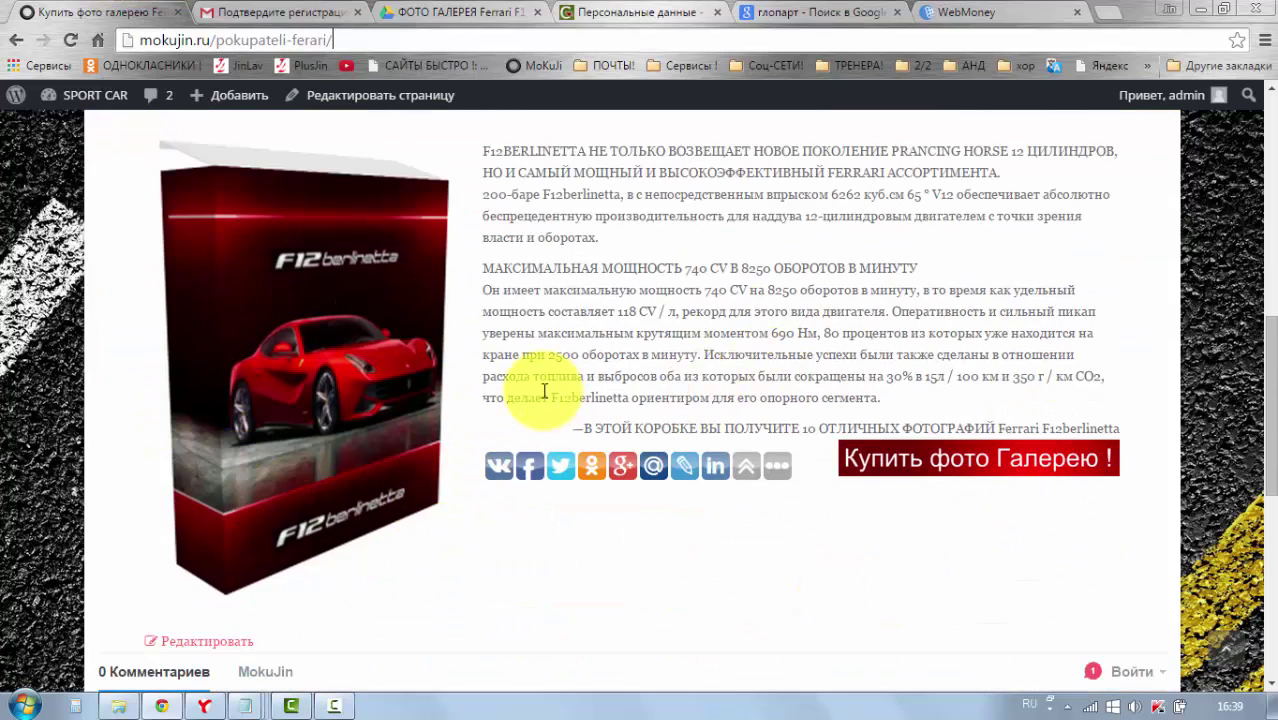
pyautogui.scroll(1, 544, 390)
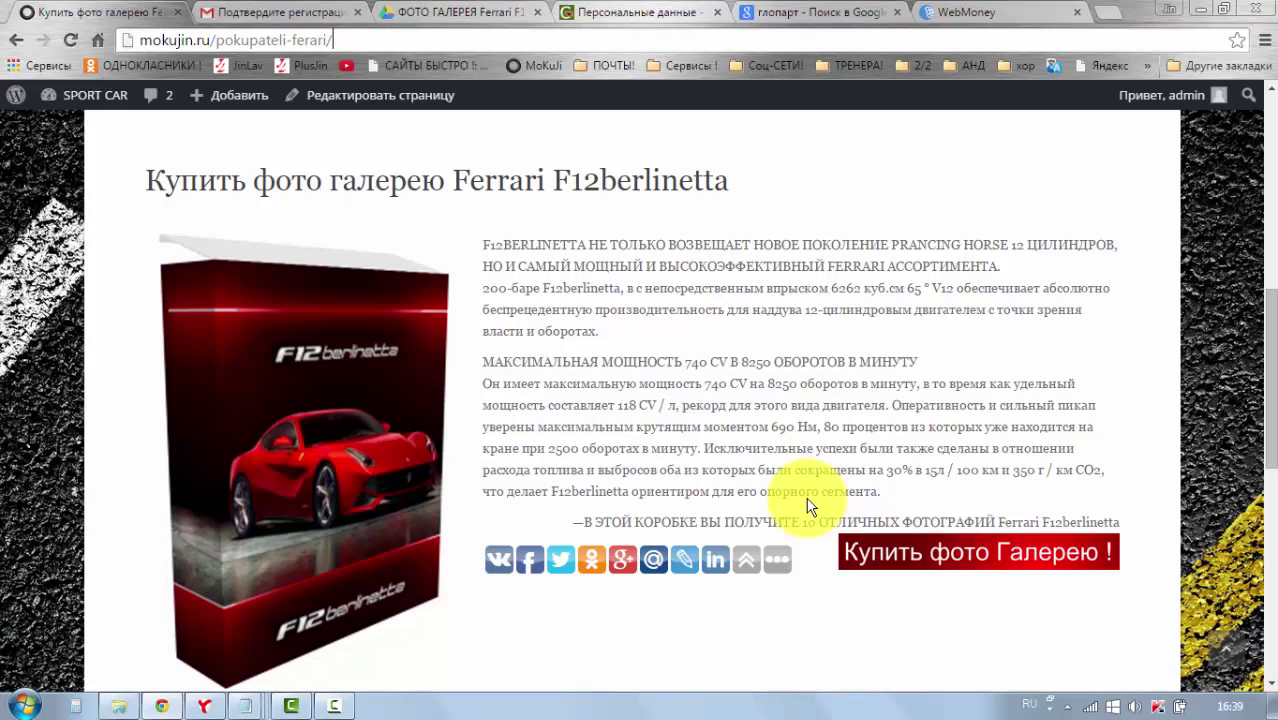
# Switch to Glopart.ru and look through the personal data settings, including the phone verification and WebMoney account fields
pyautogui.click(598, 14)
pyautogui.scroll(-3, 285, 390)
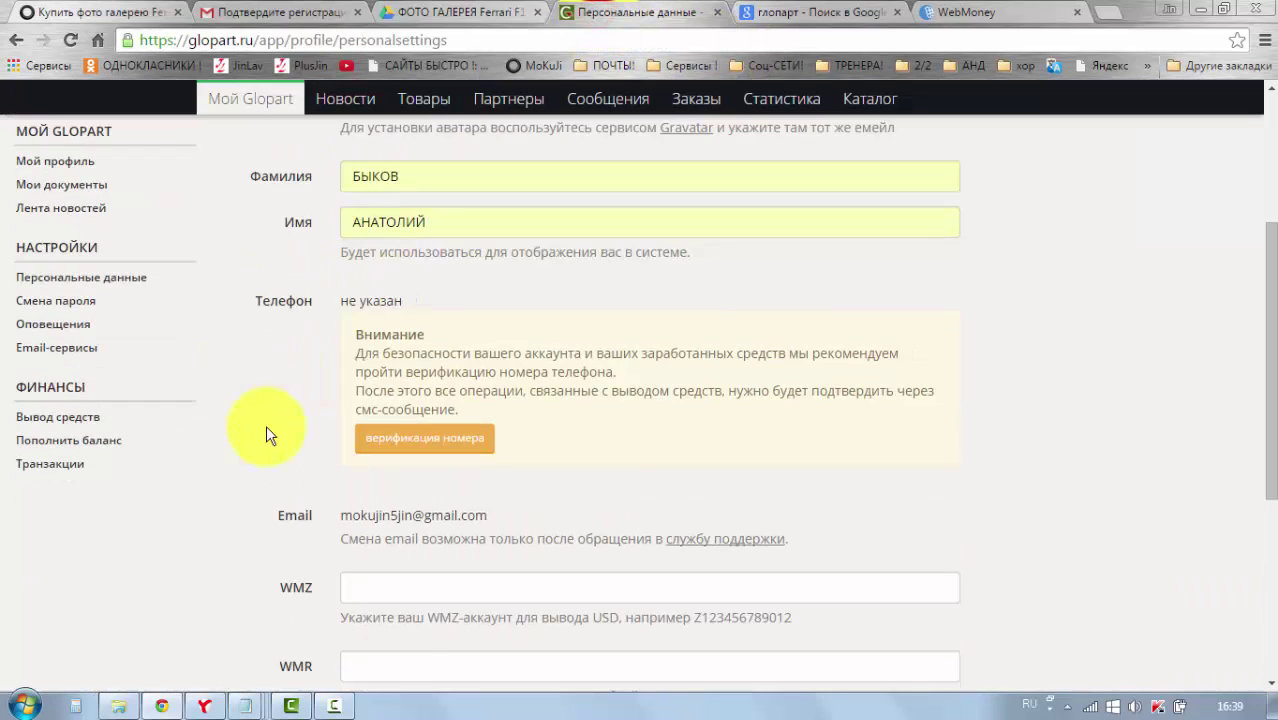
pyautogui.scroll(-3, 267, 435)
pyautogui.scroll(6, 267, 445)
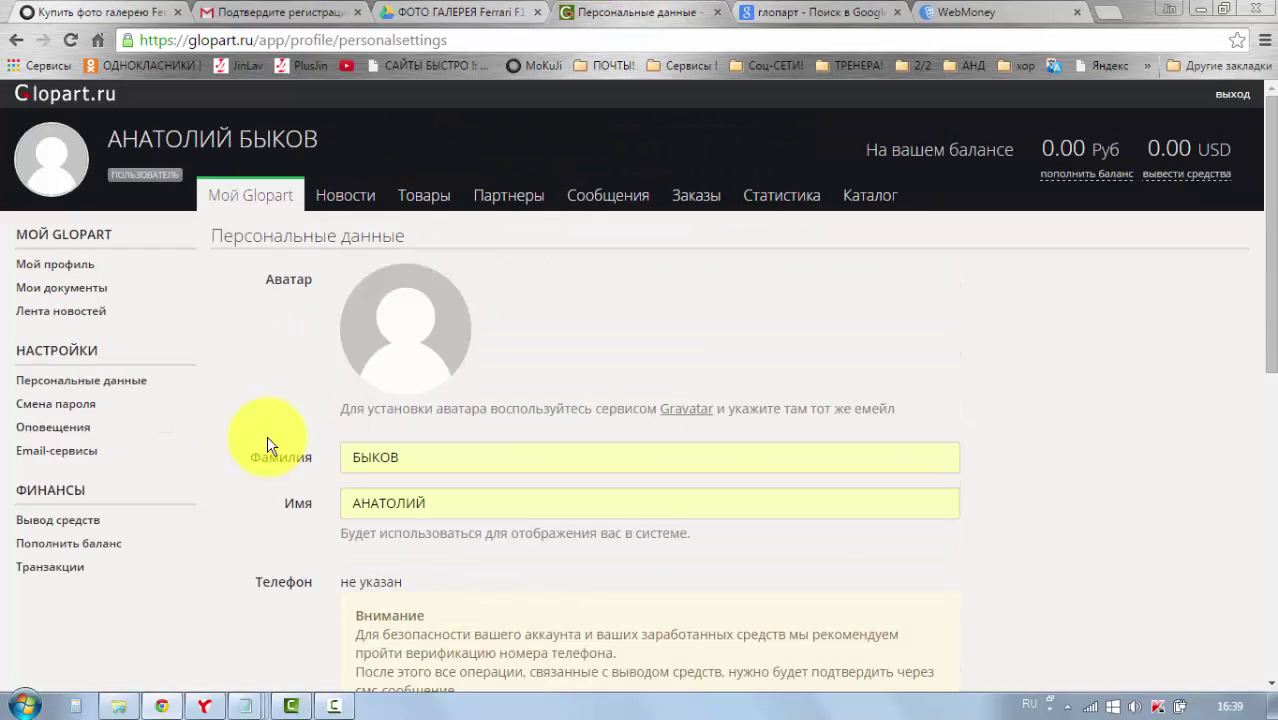
# Open the Glopart profile overview and examine the profit chart, the partner section and the account data limits
pyautogui.click(80, 268)
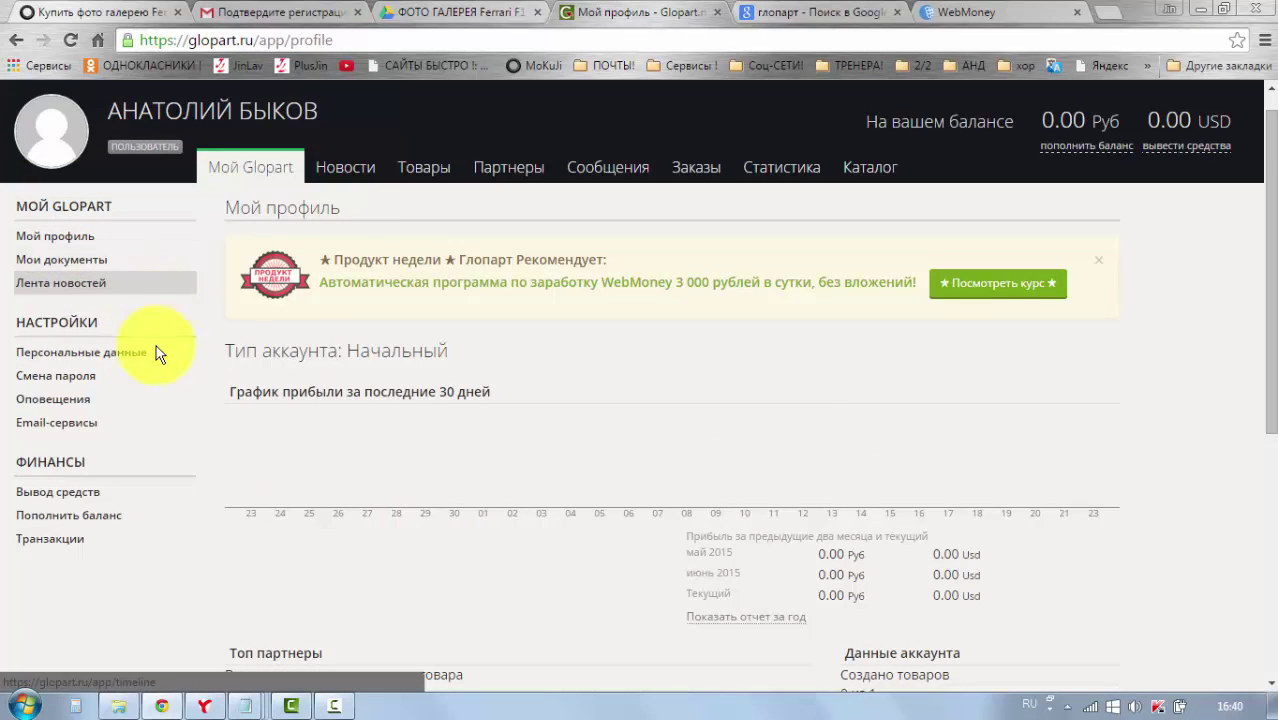
pyautogui.scroll(-5, 188, 391)
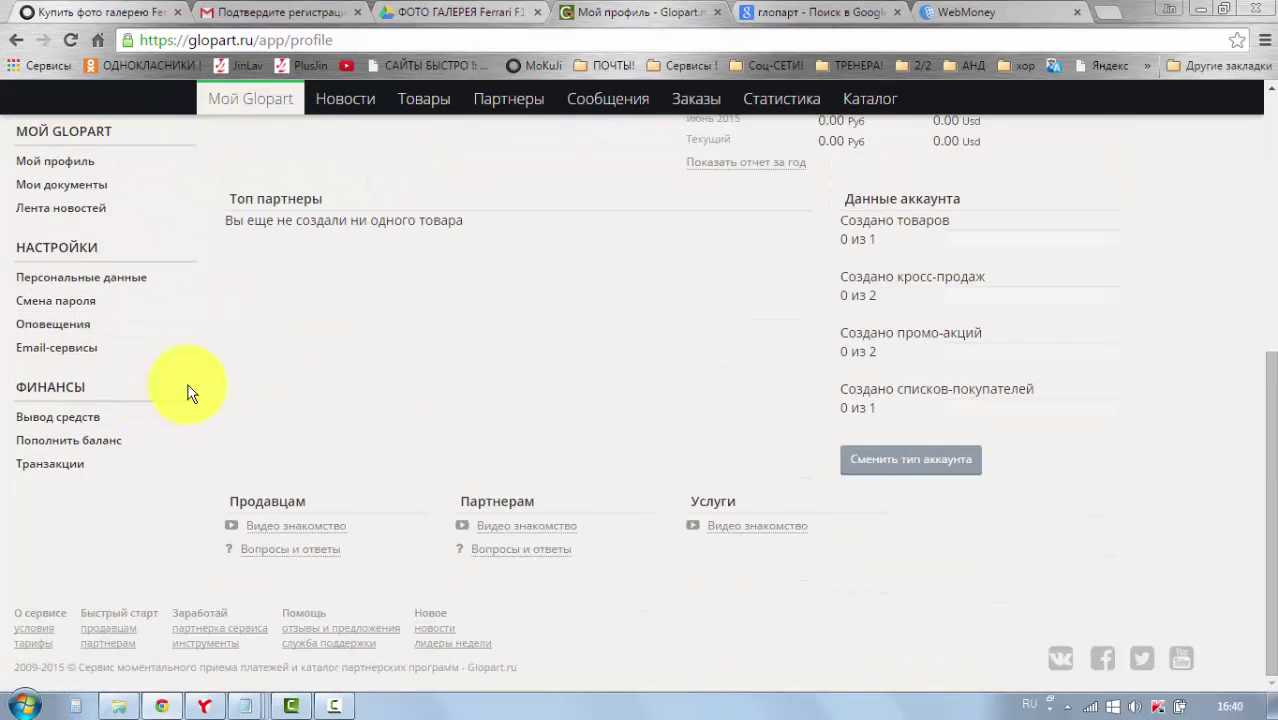
pyautogui.scroll(4, 188, 391)
pyautogui.scroll(-2, 188, 391)
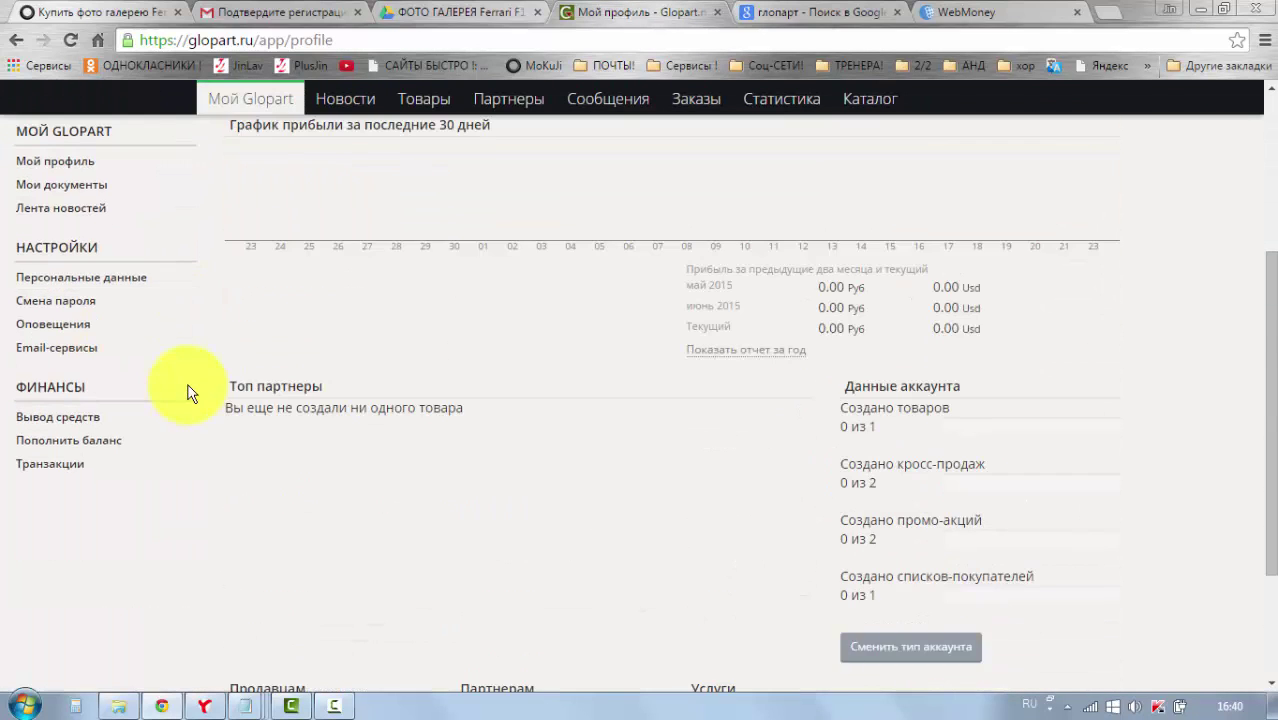
pyautogui.scroll(-2, 188, 391)
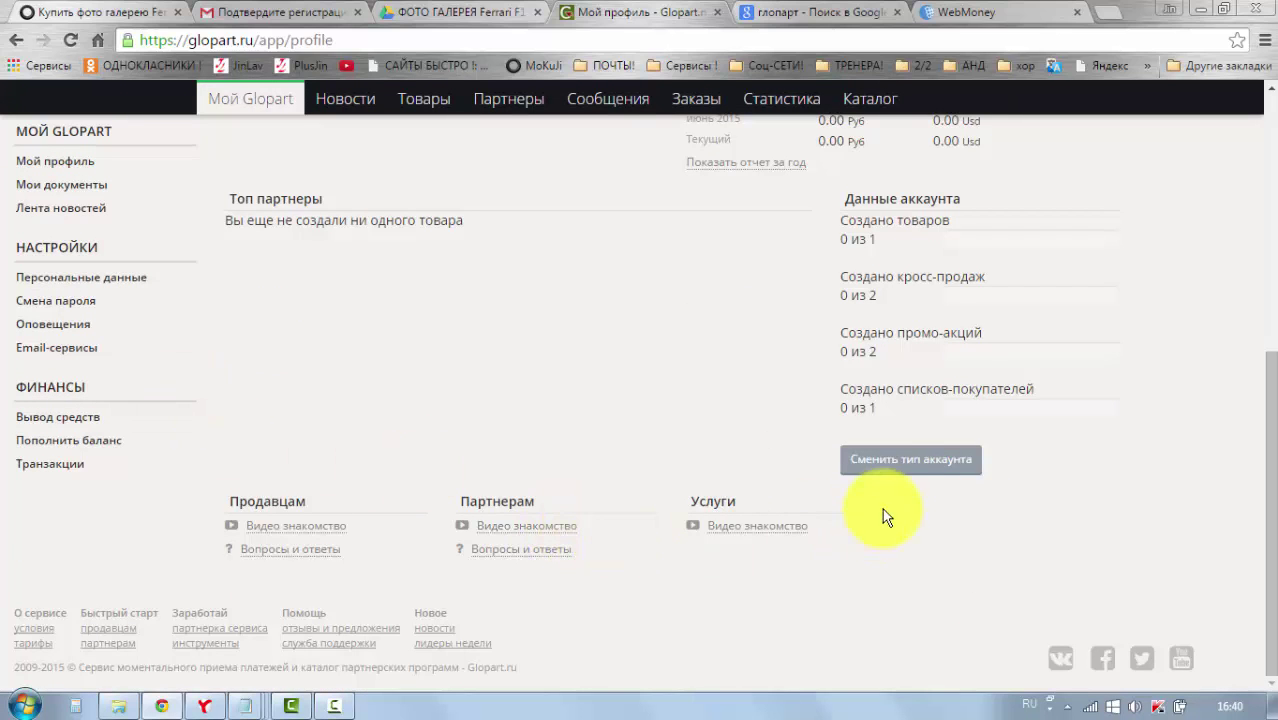
# Open the account type change page and compare the limits and costs of Начало, Лайт, Стандарт and Премиум
pyautogui.click(884, 468)
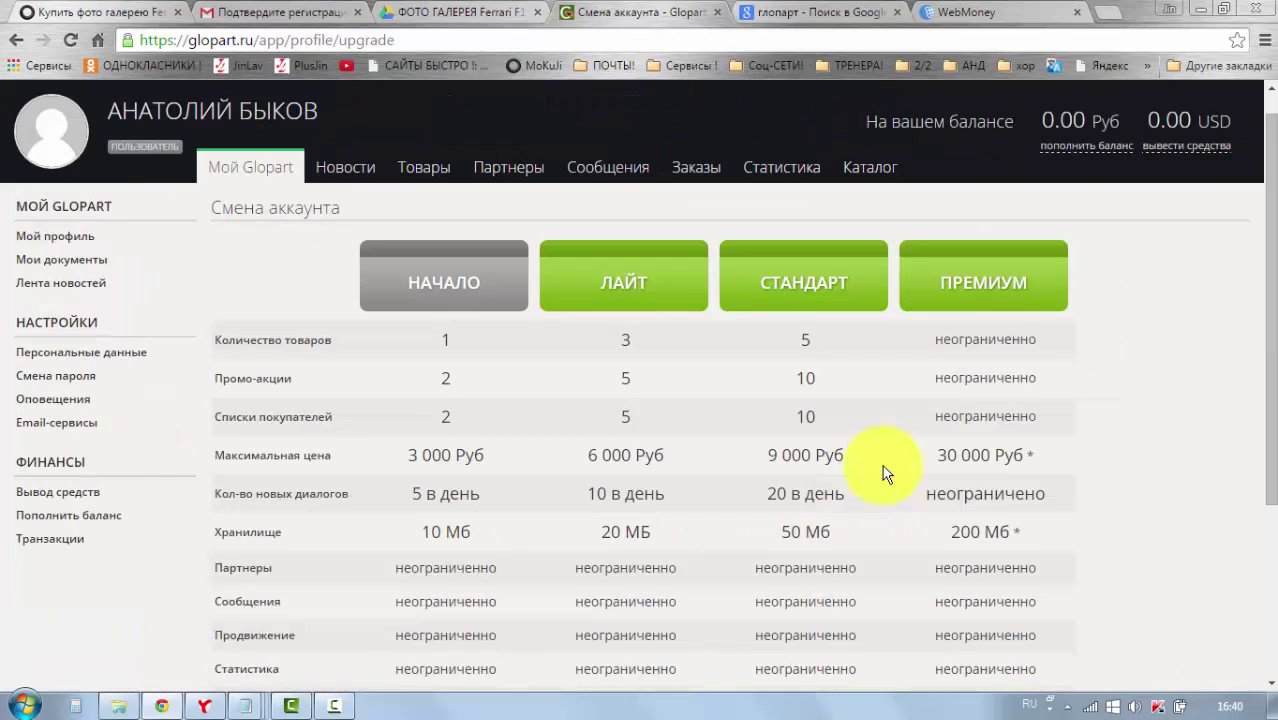
pyautogui.scroll(-2, 1089, 475)
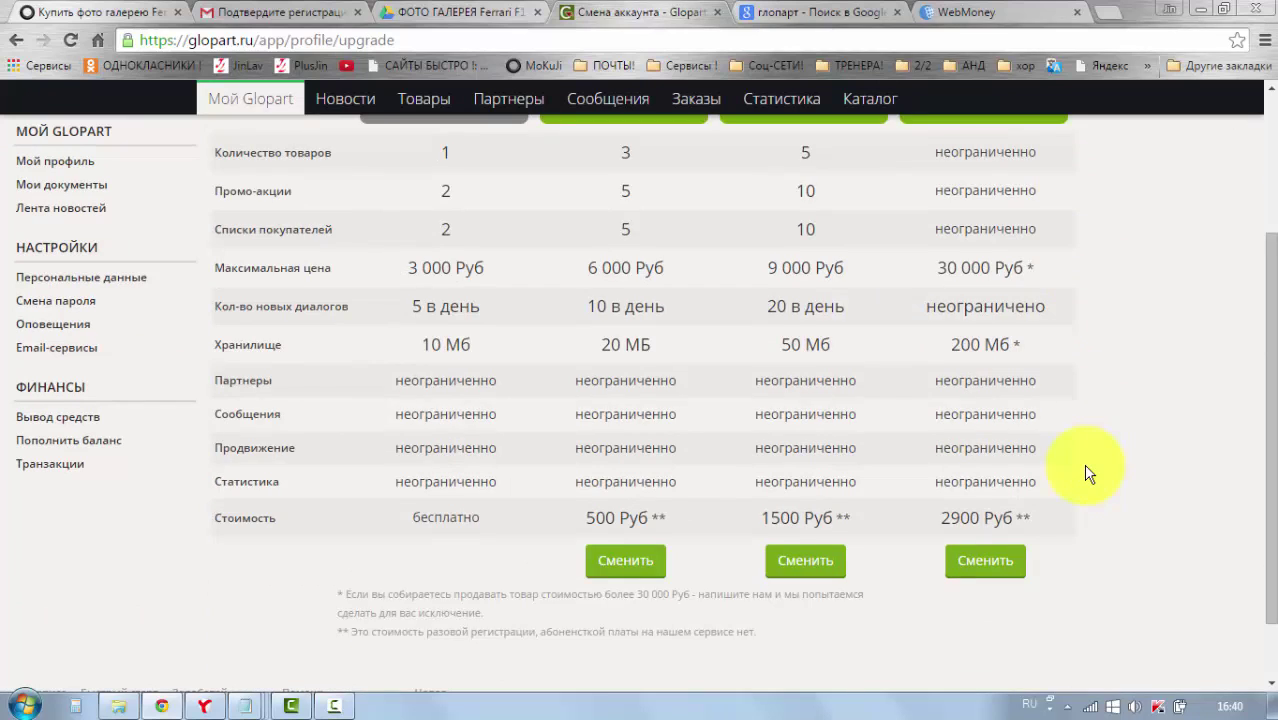
pyautogui.scroll(1, 1089, 475)
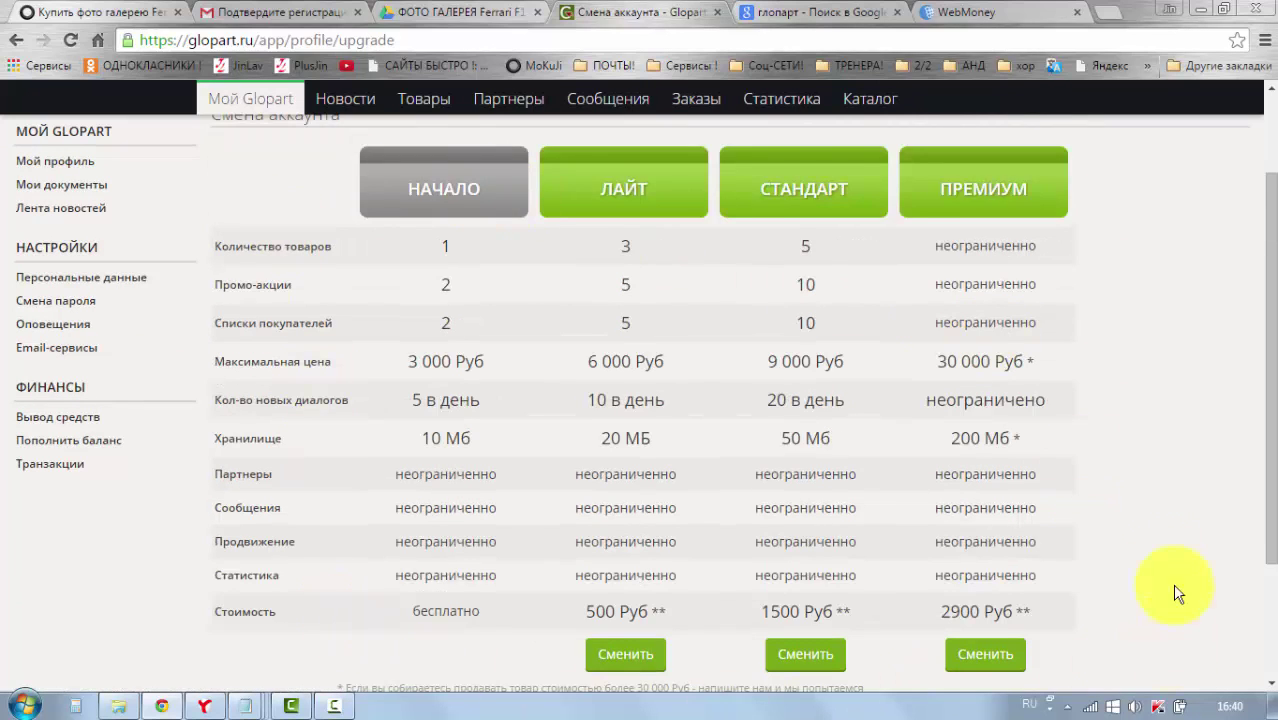
# Examine the limits of the free Начало account row by row, from Количество товаров down to Стоимость
pyautogui.scroll(1, 1162, 528)
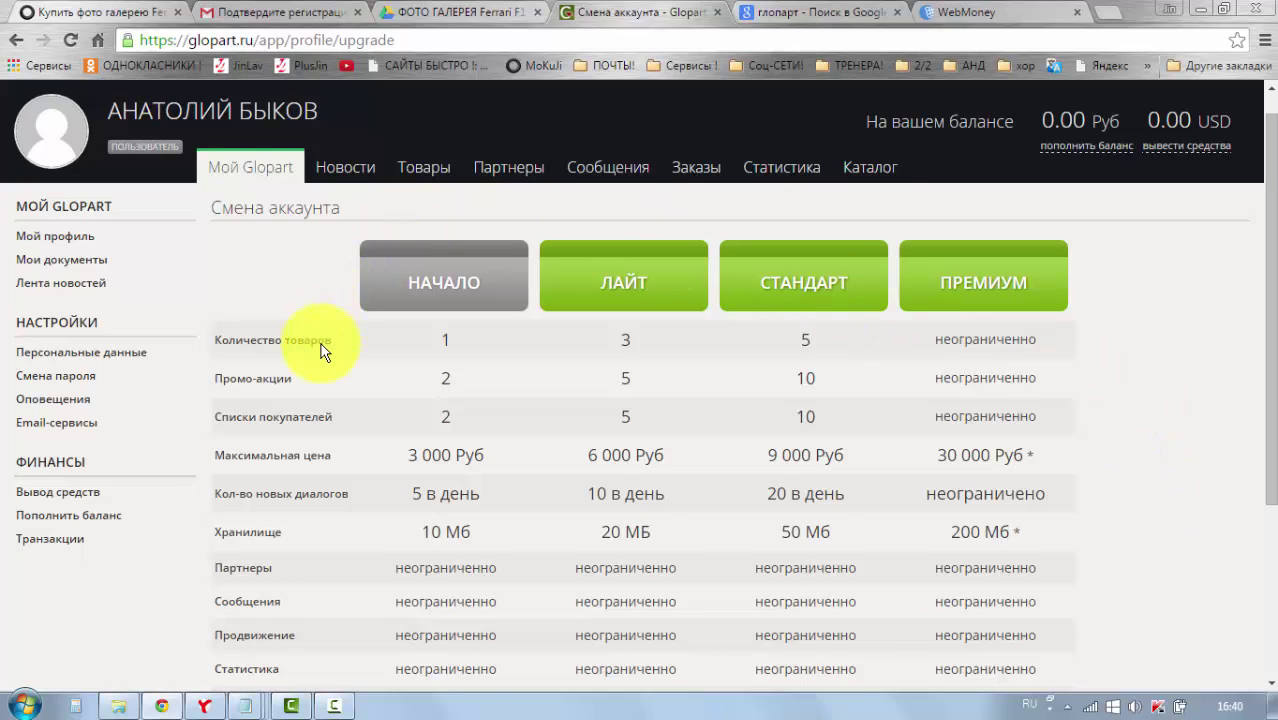
pyautogui.scroll(-1, 320, 350)
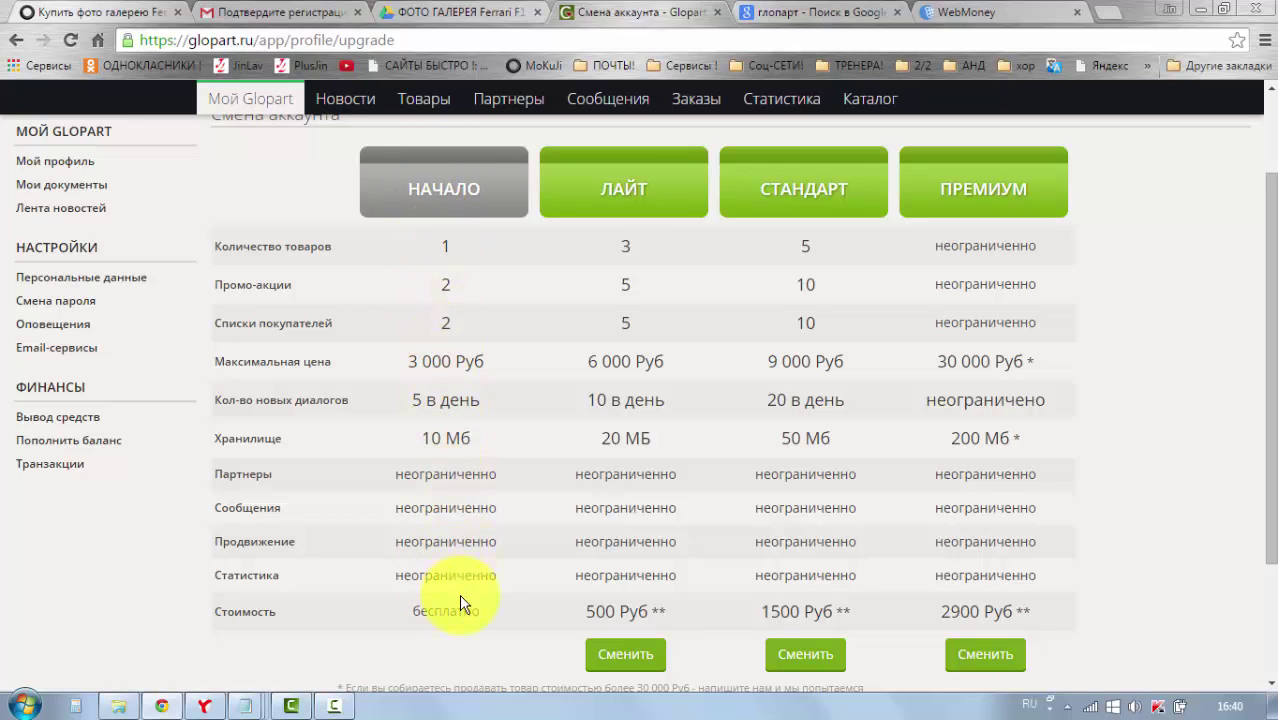
pyautogui.scroll(2, 434, 340)
pyautogui.scroll(-2, 436, 387)
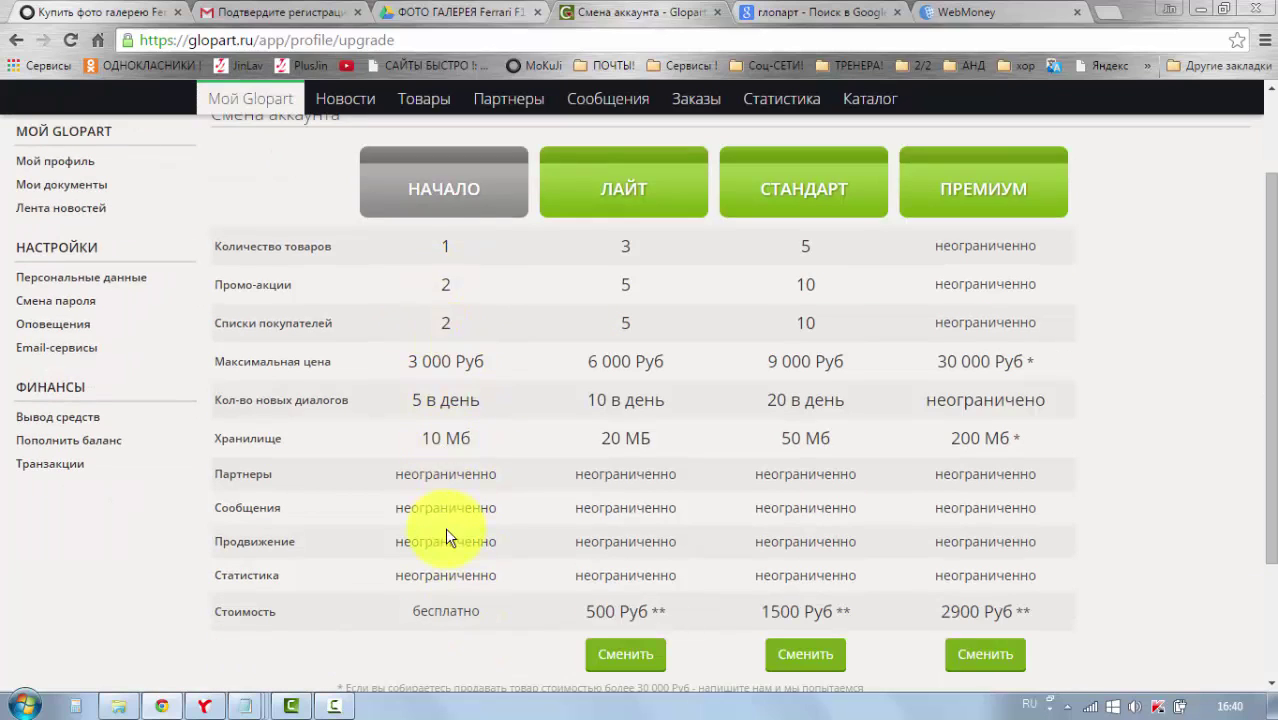
pyautogui.scroll(2, 408, 197)
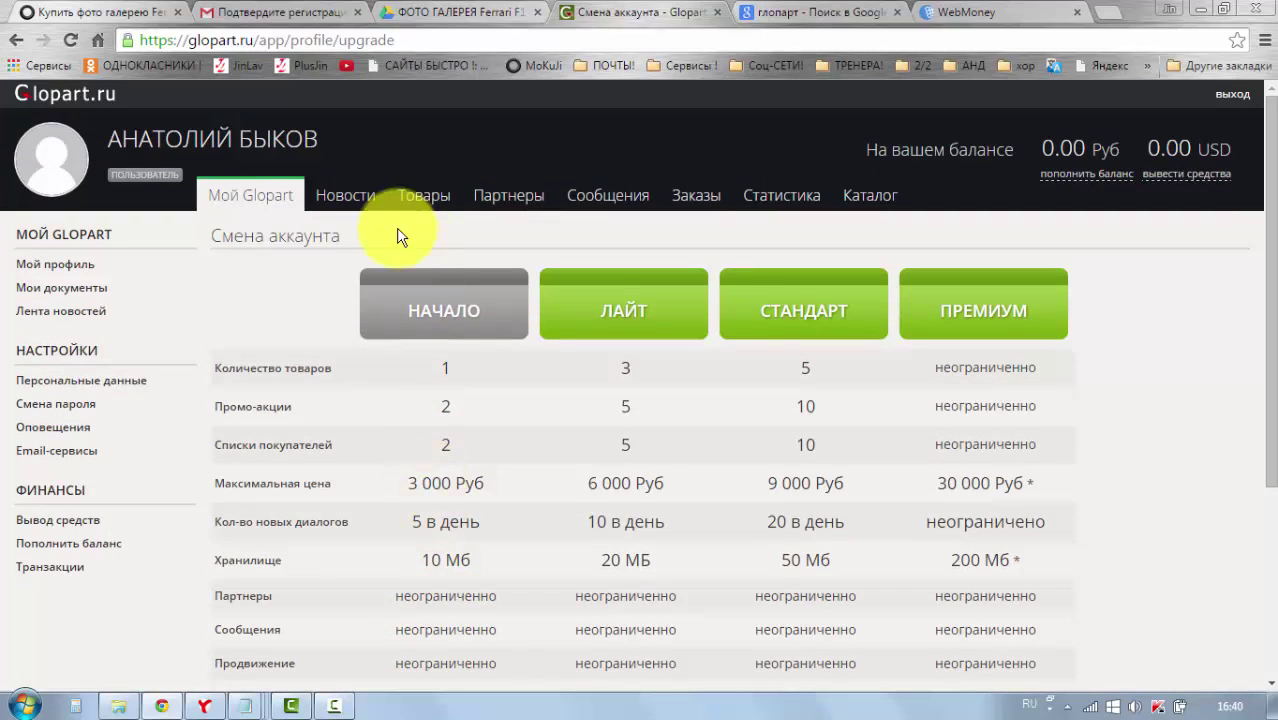
pyautogui.scroll(-4, 410, 358)
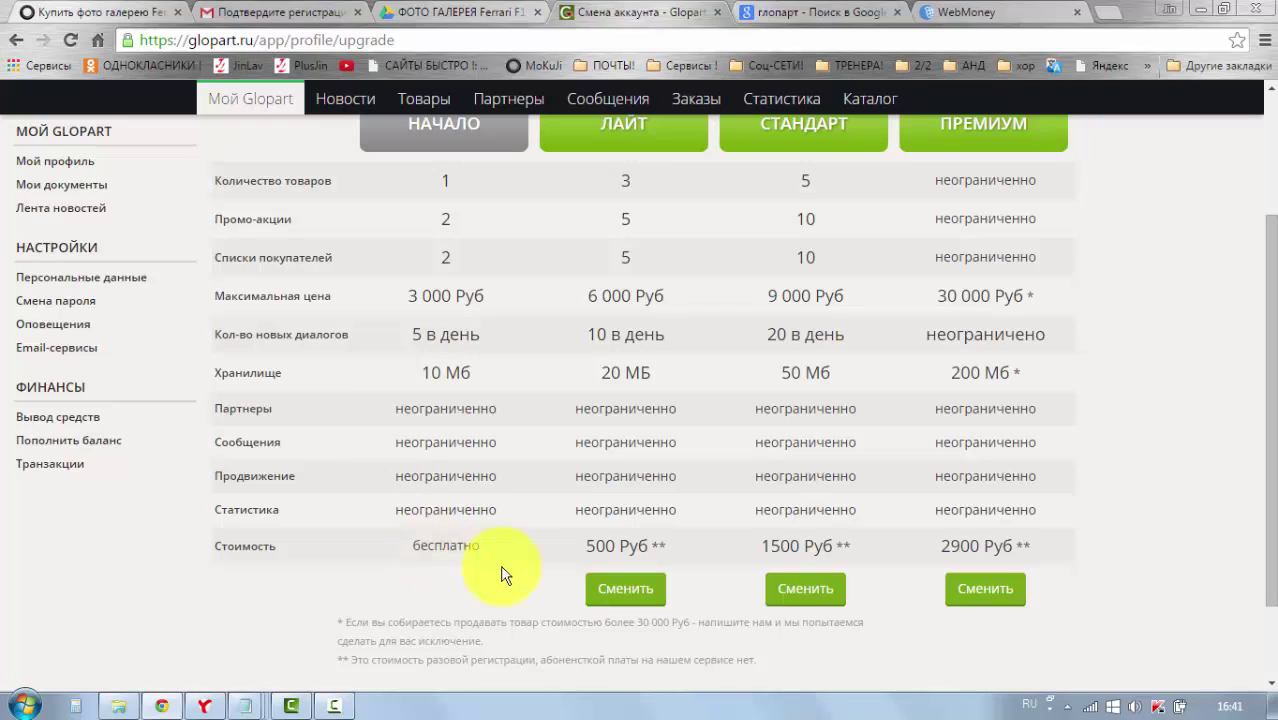
# Review the Премиум account's price limit, storage, cost and footnotes, comparing them with the Лайт, Стандарт and Начало plans
pyautogui.scroll(1, 1070, 478)
pyautogui.scroll(-1, 1065, 412)
pyautogui.scroll(1, 1075, 400)
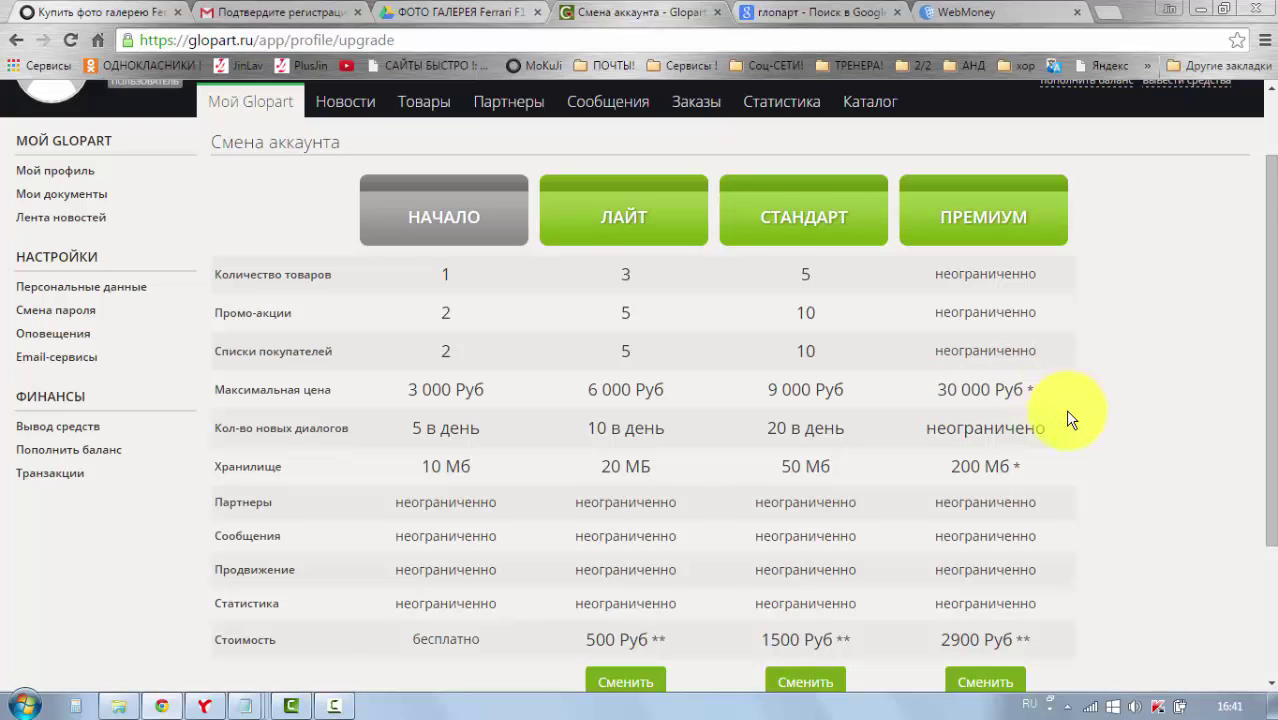
pyautogui.scroll(-1, 1068, 418)
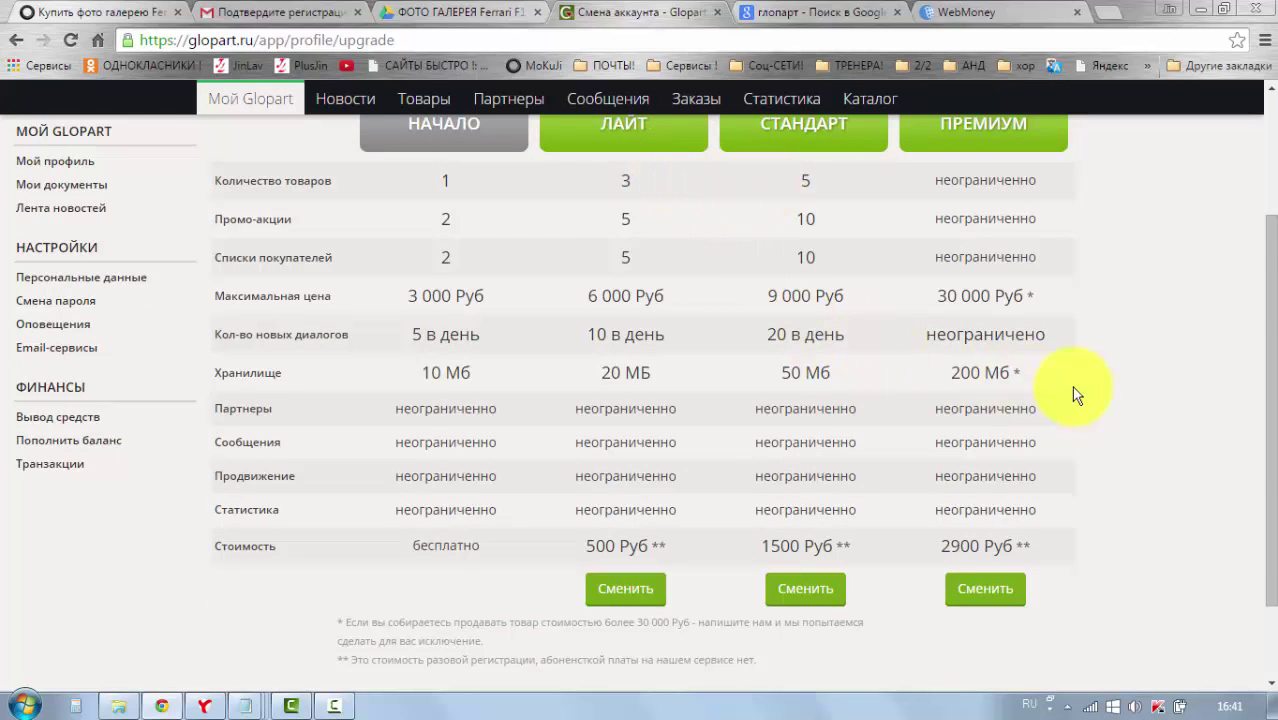
pyautogui.scroll(-1, 1077, 405)
pyautogui.scroll(2, 990, 485)
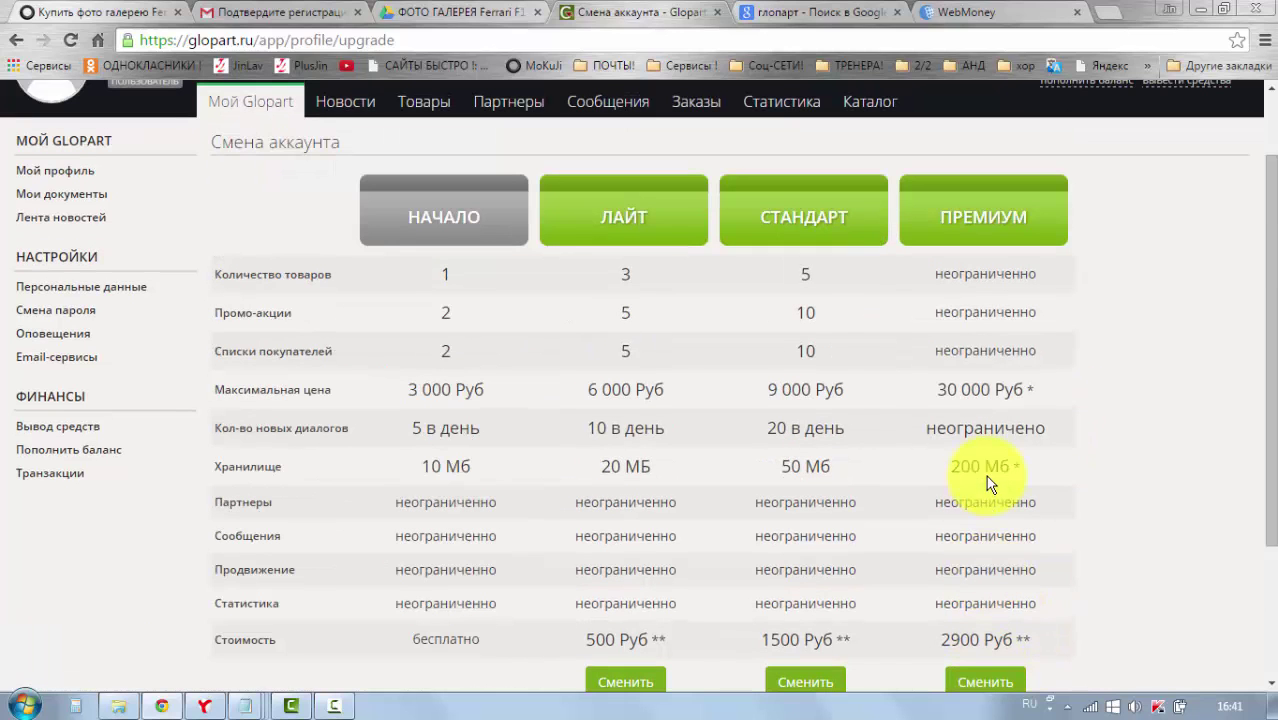
pyautogui.scroll(-1, 980, 510)
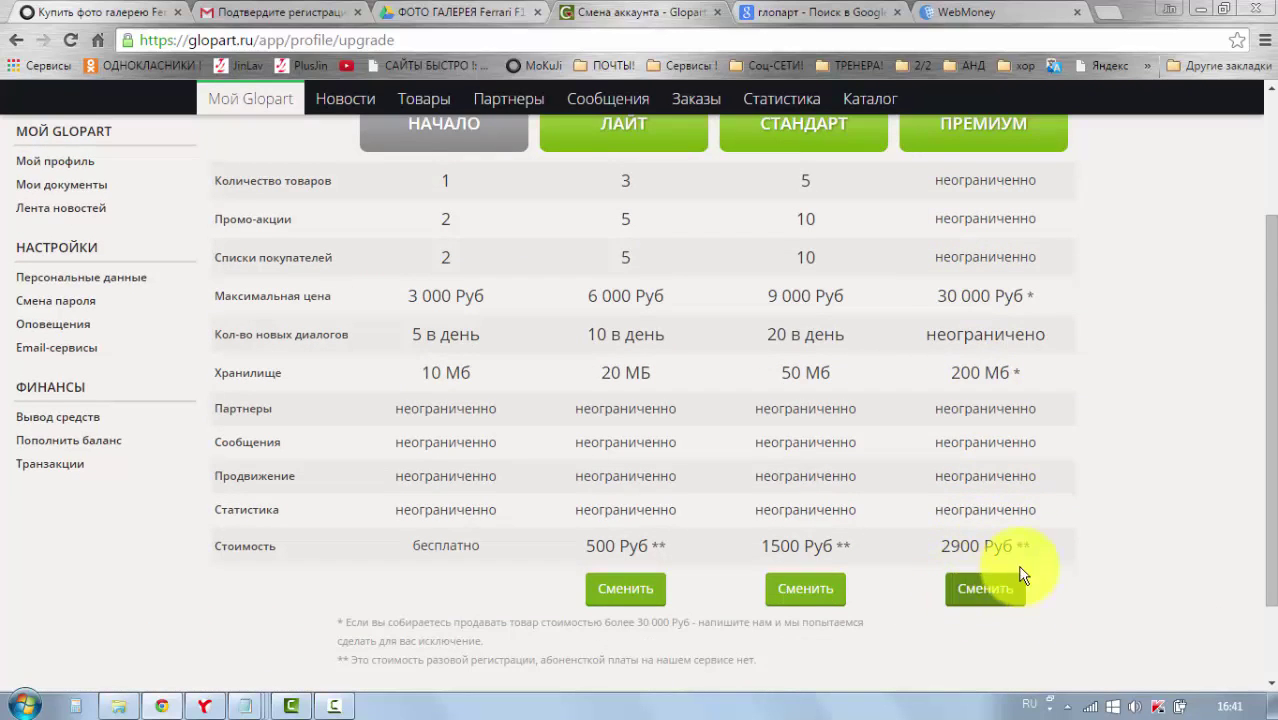
pyautogui.scroll(1, 990, 590)
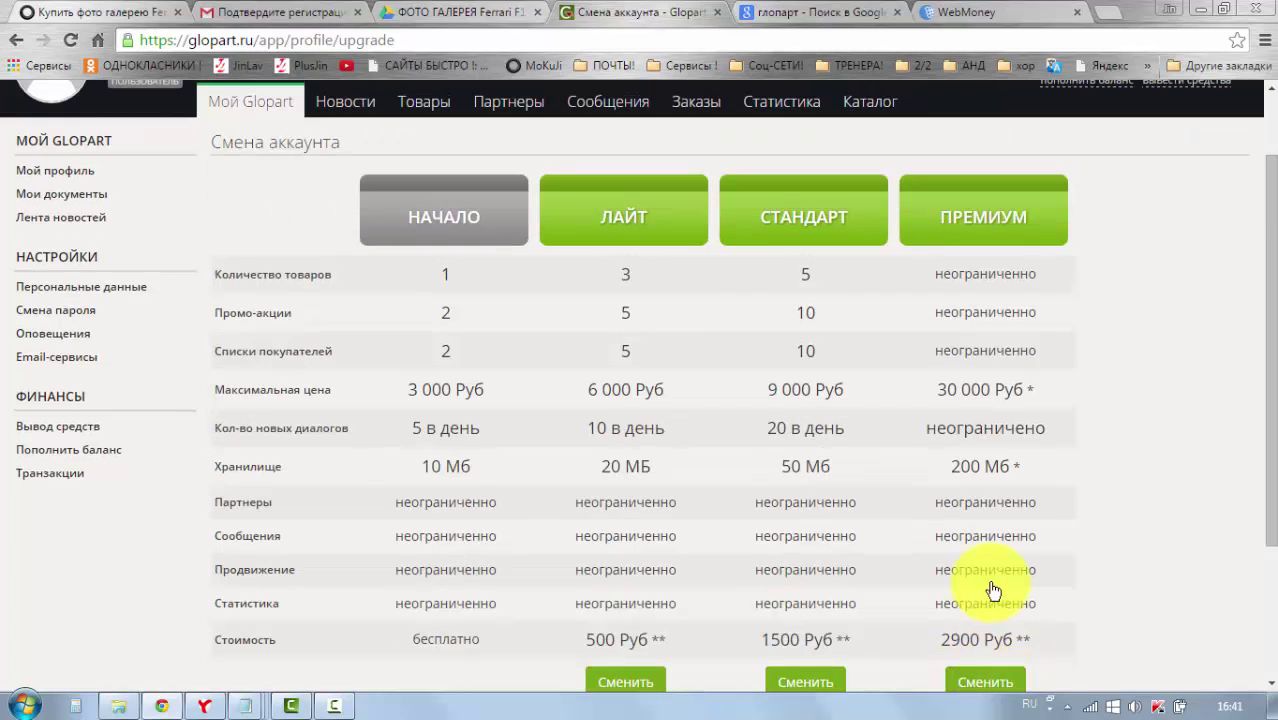
pyautogui.scroll(-1, 964, 477)
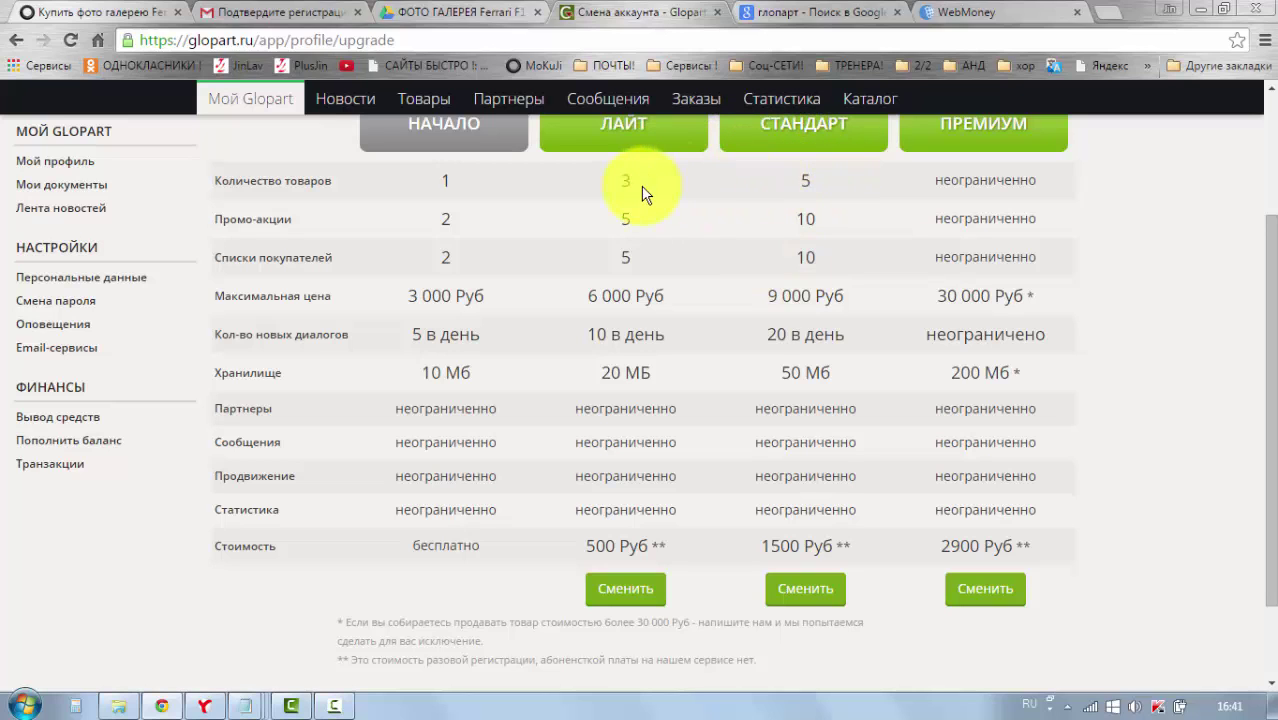
pyautogui.scroll(1, 840, 280)
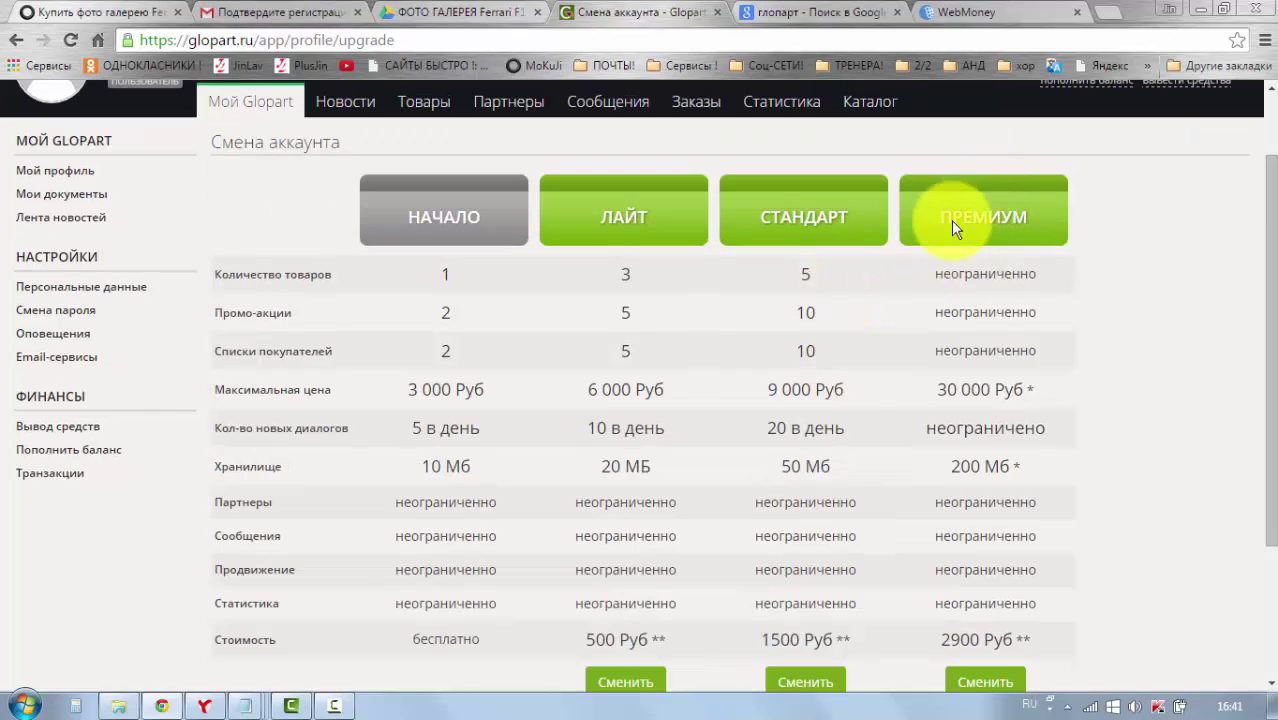
pyautogui.scroll(-1, 978, 545)
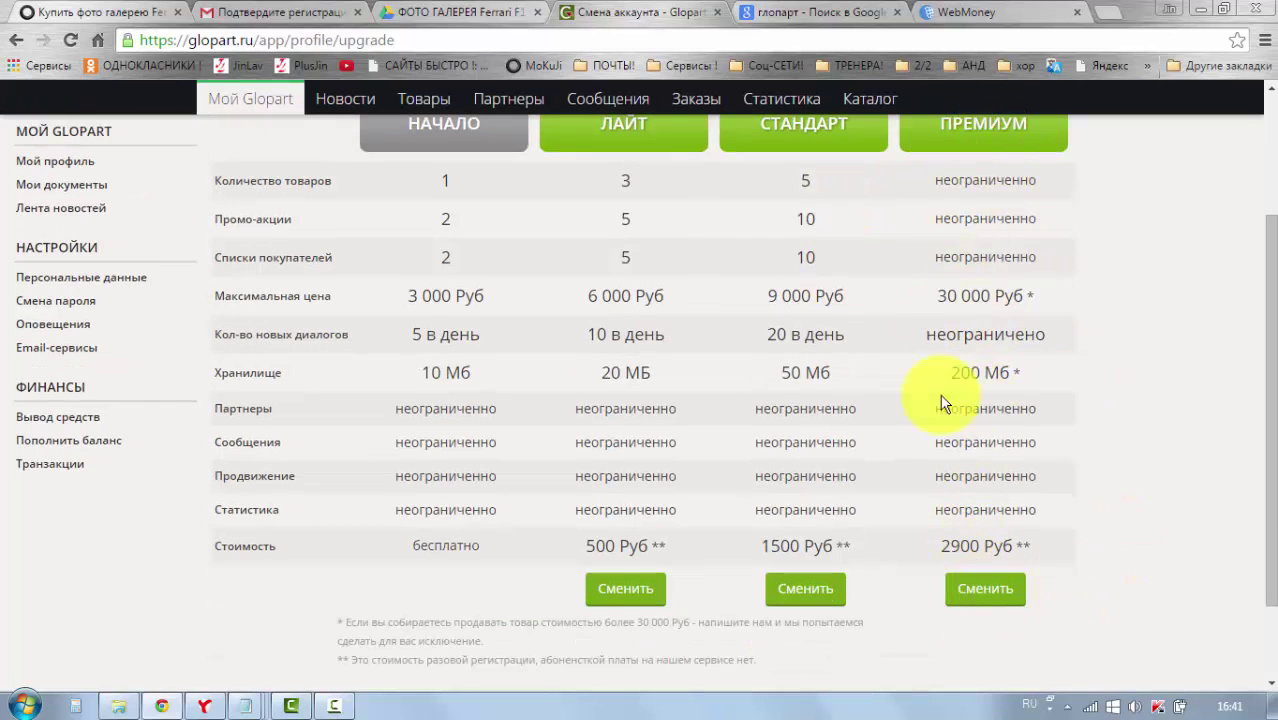
pyautogui.scroll(1, 985, 582)
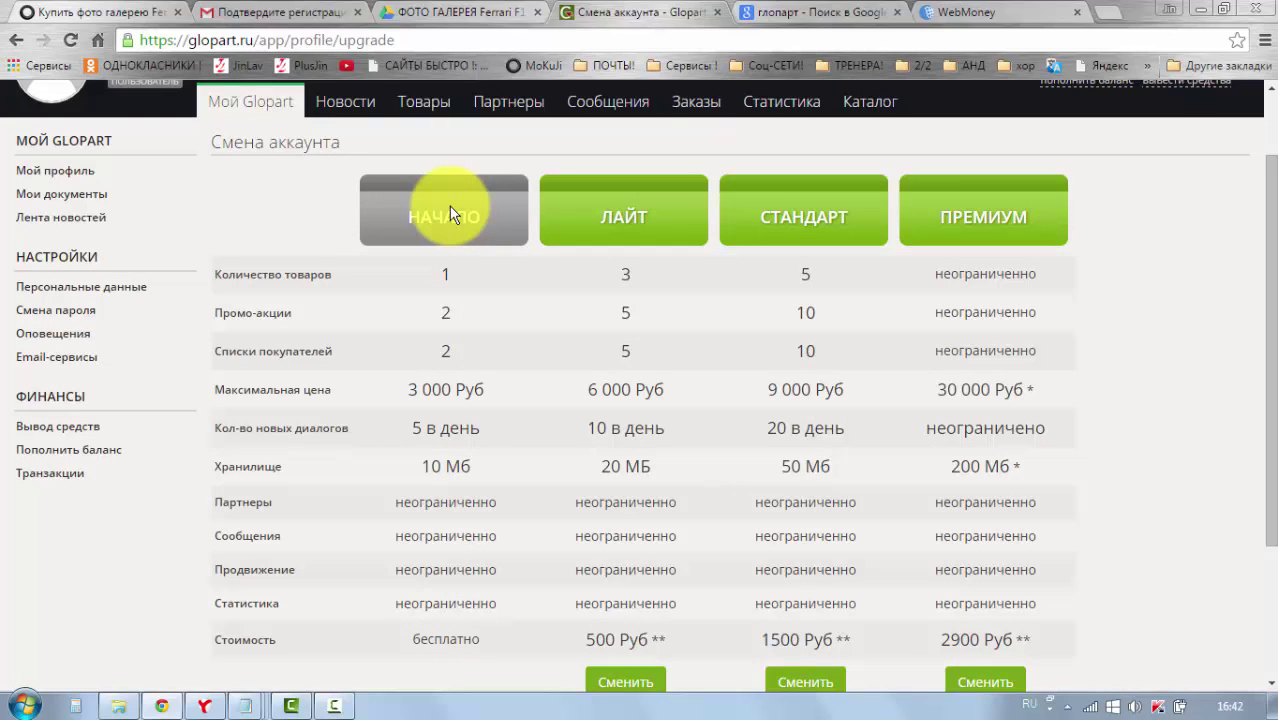
# Start adding a new product in the Товары section with Цифровой товар as its type
pyautogui.click(414, 108)
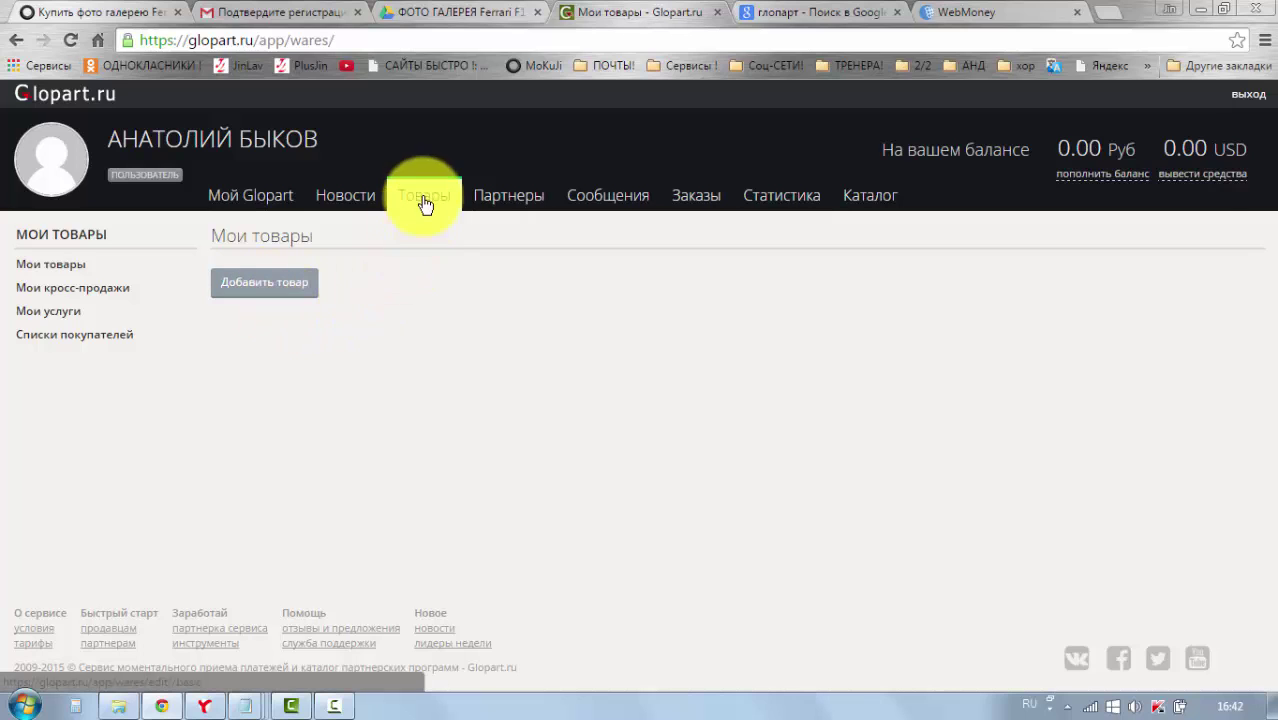
pyautogui.click(275, 292)
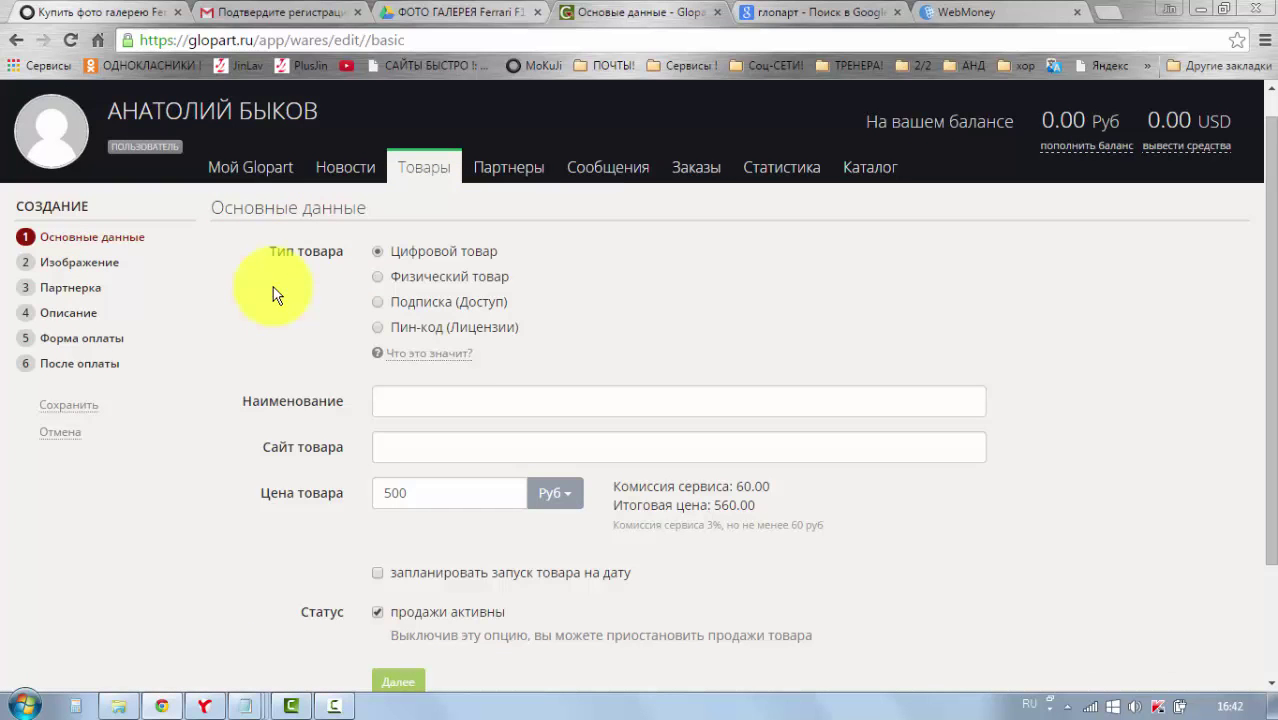
pyautogui.scroll(-1, 585, 270)
pyautogui.scroll(1, 585, 270)
pyautogui.click(379, 253)
# Read the help article explaining the available product types, and return to the product form
pyautogui.click(418, 362)
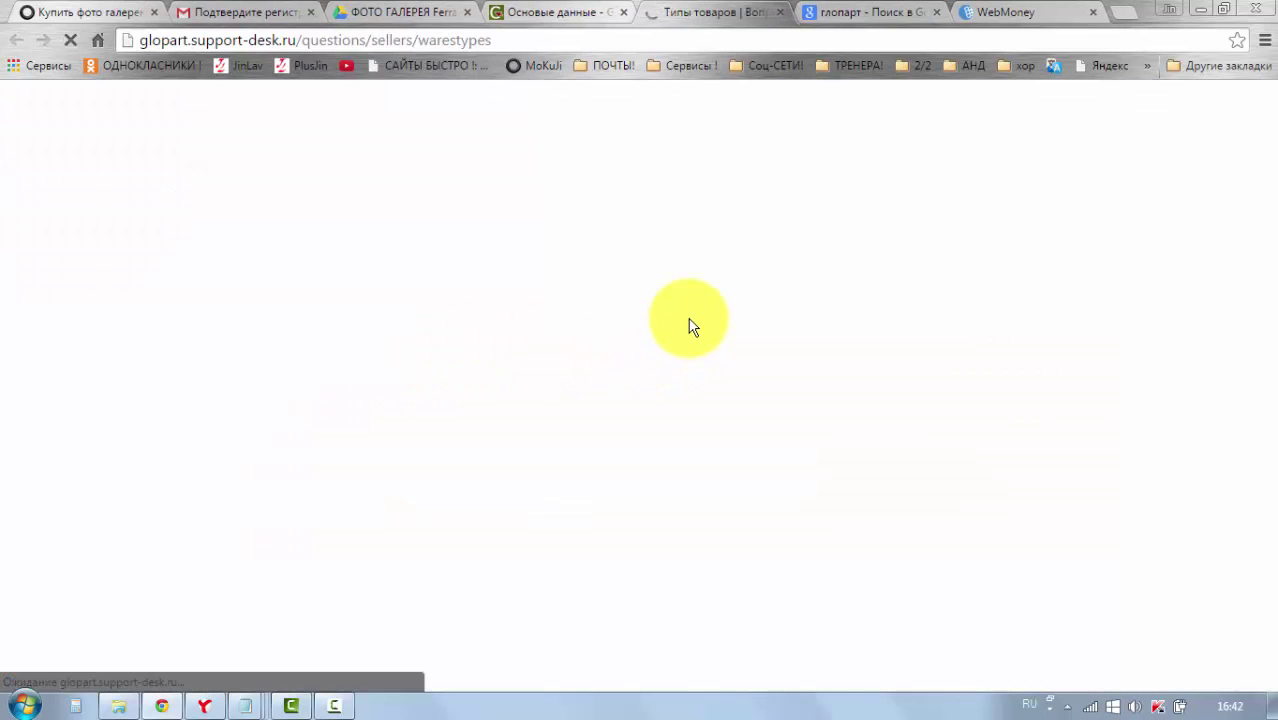
pyautogui.scroll(-1, 738, 440)
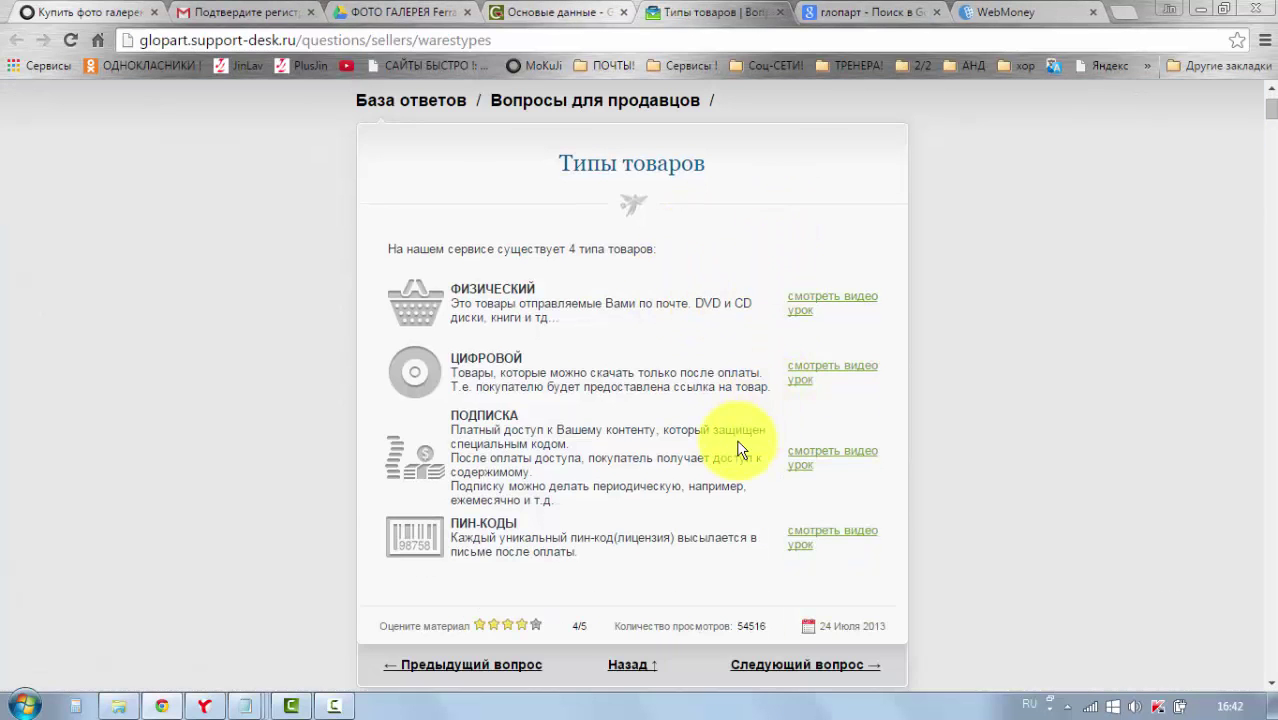
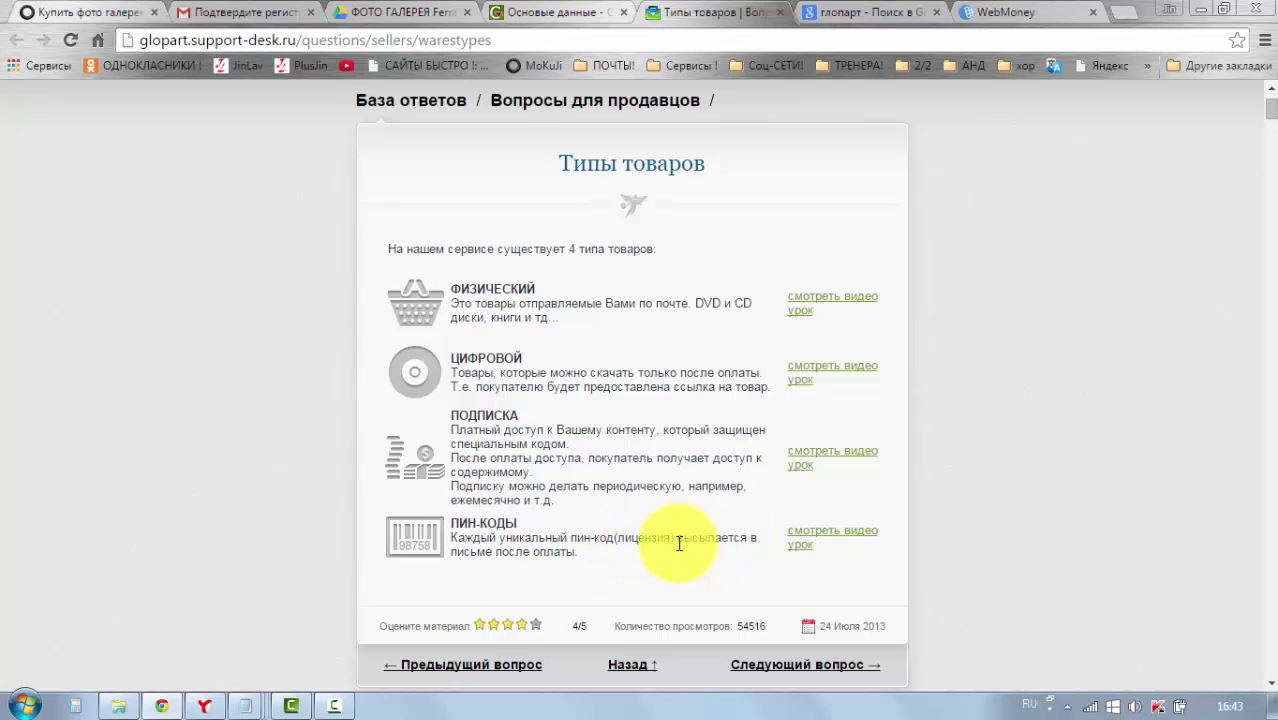
pyautogui.click(527, 25)
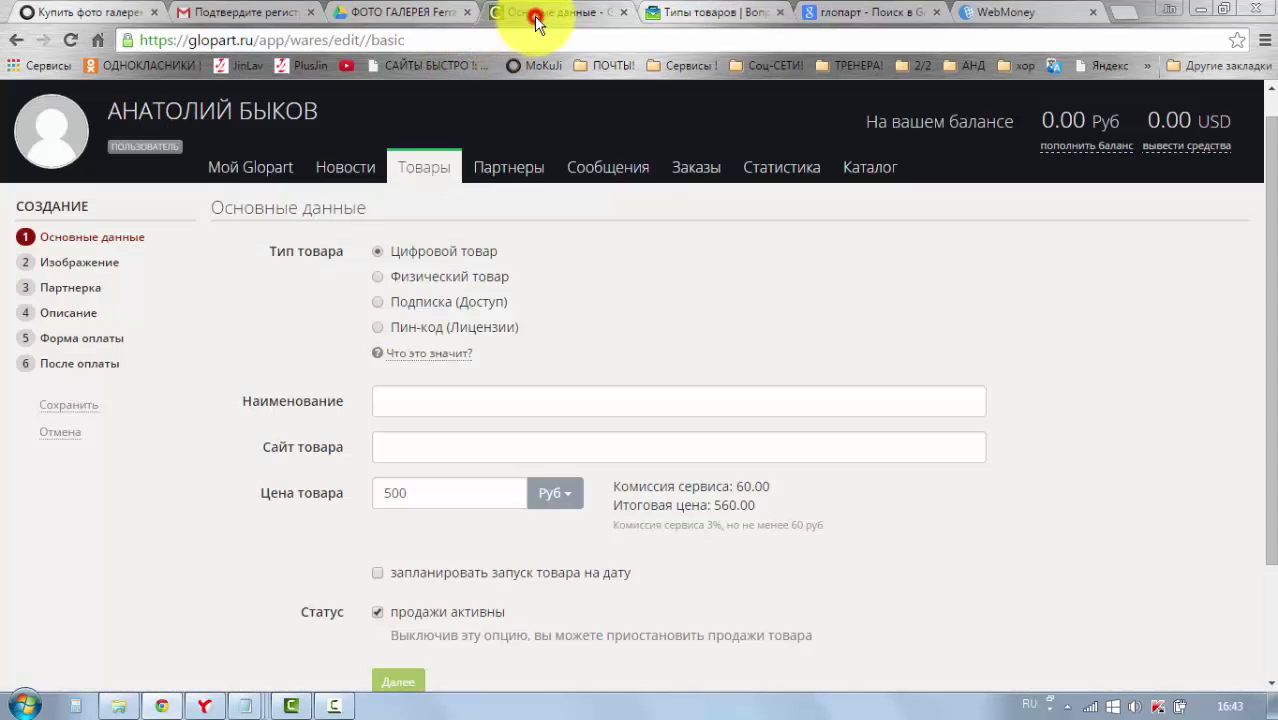
# Name the digital product "ФОТО ГАЛЕРЕЯ Ferrari F12berlinetta", copying the car model from the sales page heading
pyautogui.click(377, 251)
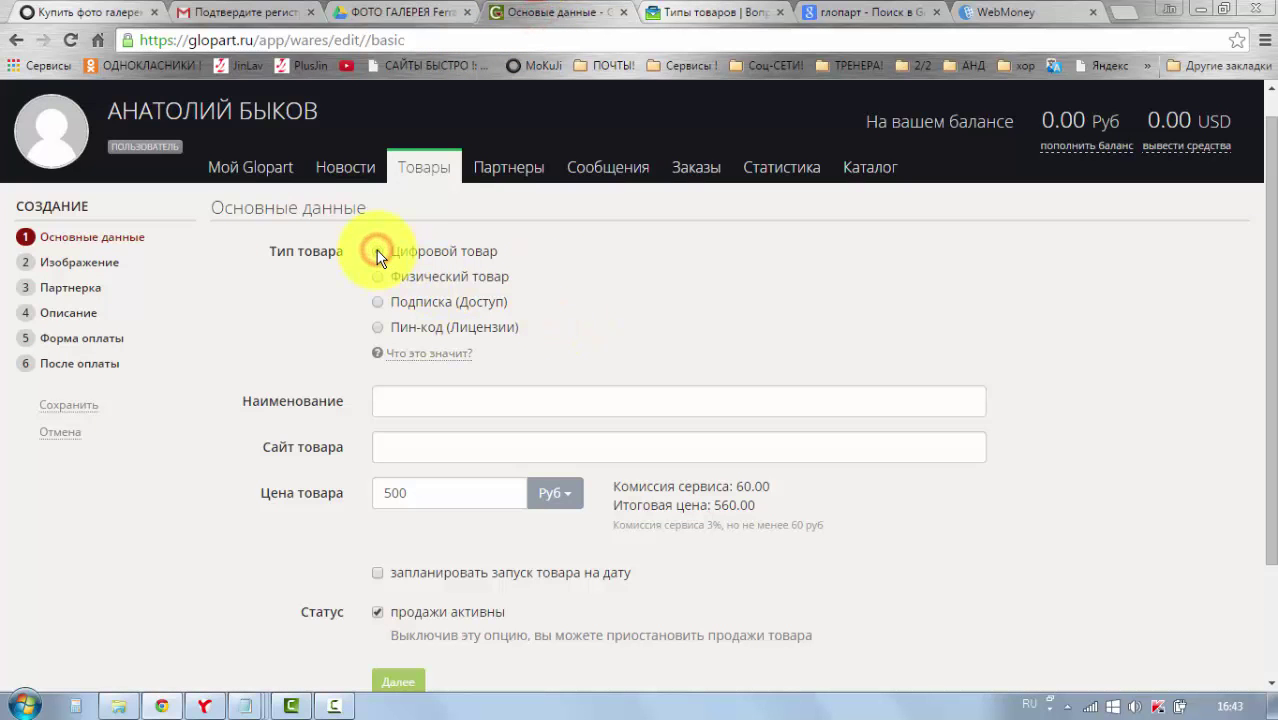
pyautogui.click(390, 406)
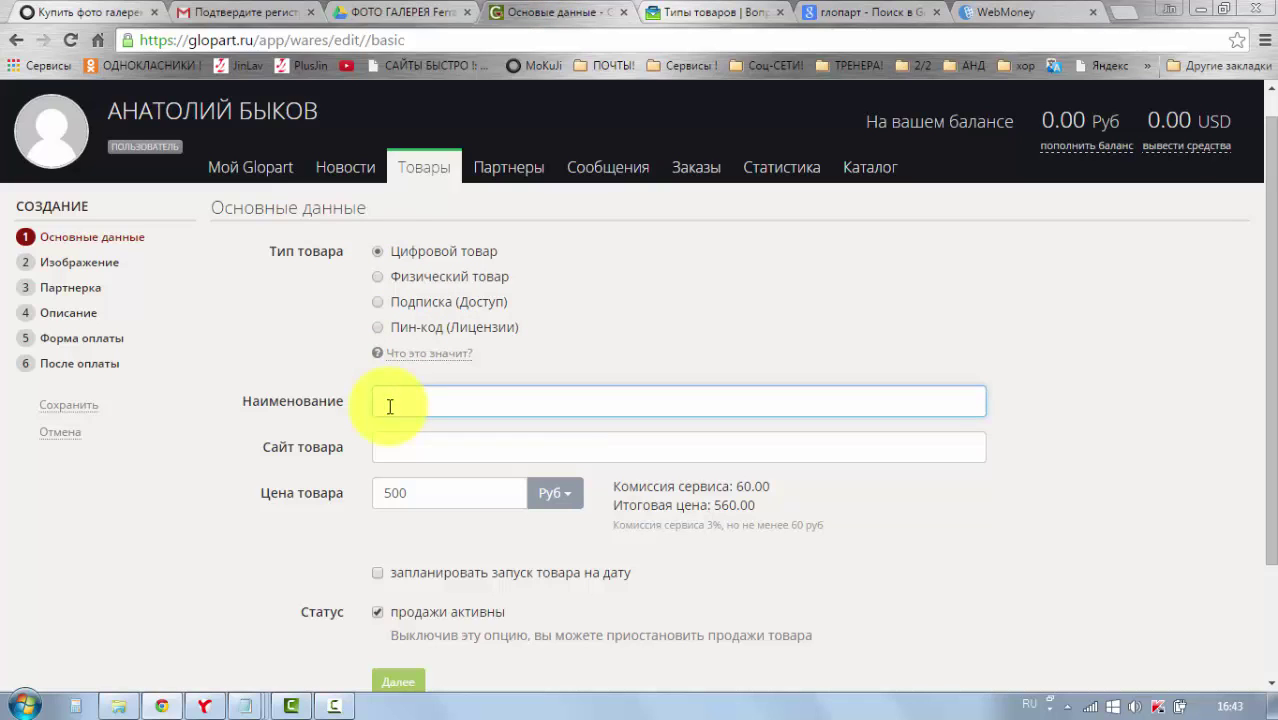
pyautogui.click(390, 406)
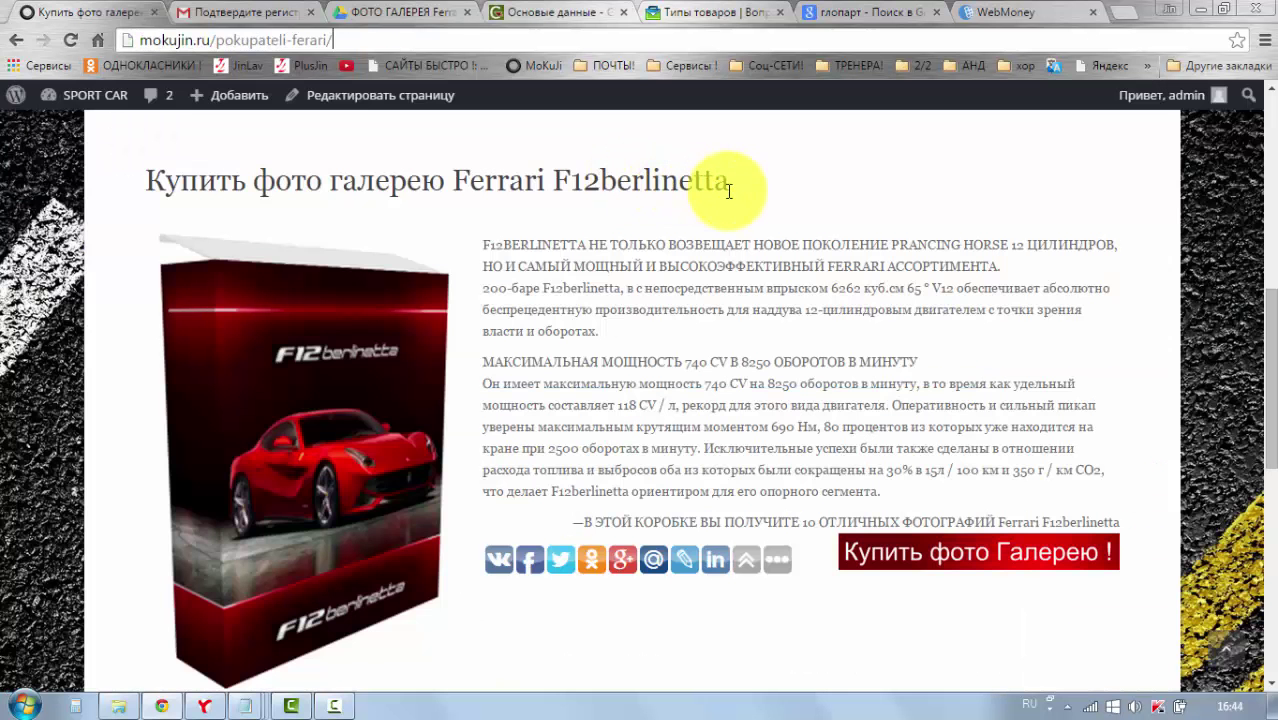
pyautogui.moveTo(727, 185); pyautogui.dragTo(468, 182)
pyautogui.hotkey('ctrl', 'c')
pyautogui.rightClick(485, 178)
pyautogui.click(527, 194)
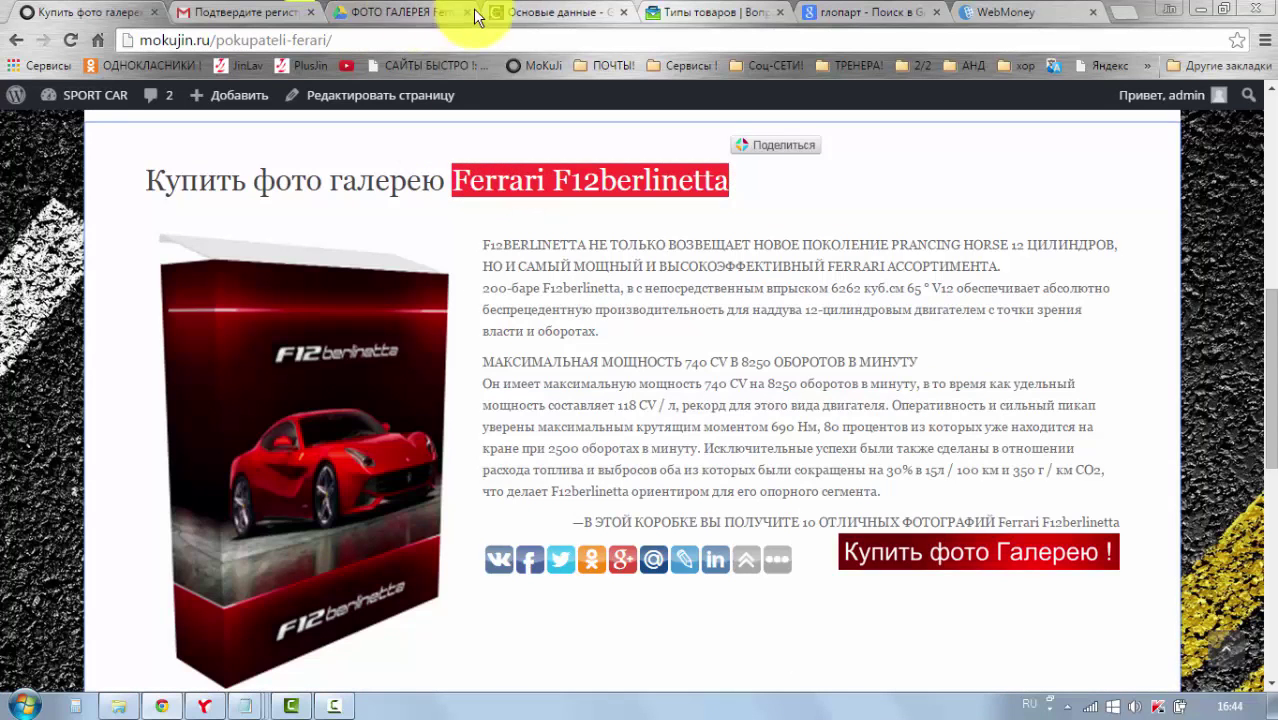
pyautogui.click(525, 13)
pyautogui.rightClick(503, 407)
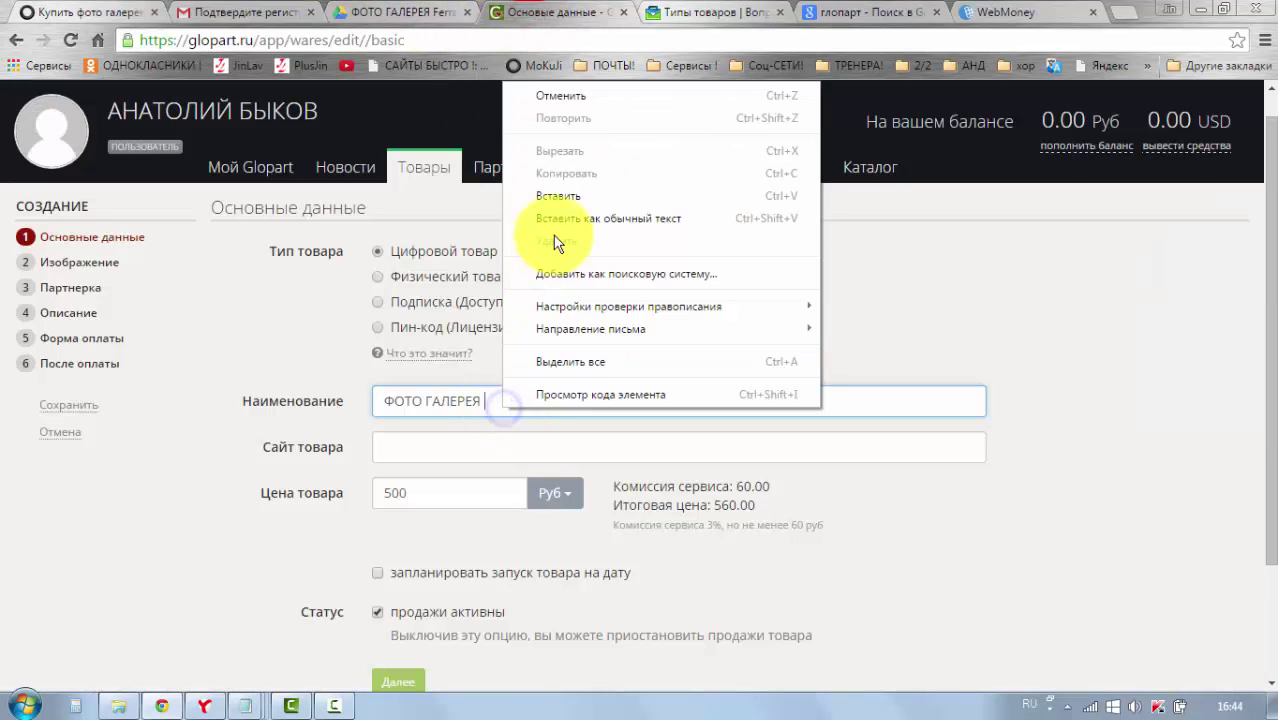
pyautogui.click(561, 199)
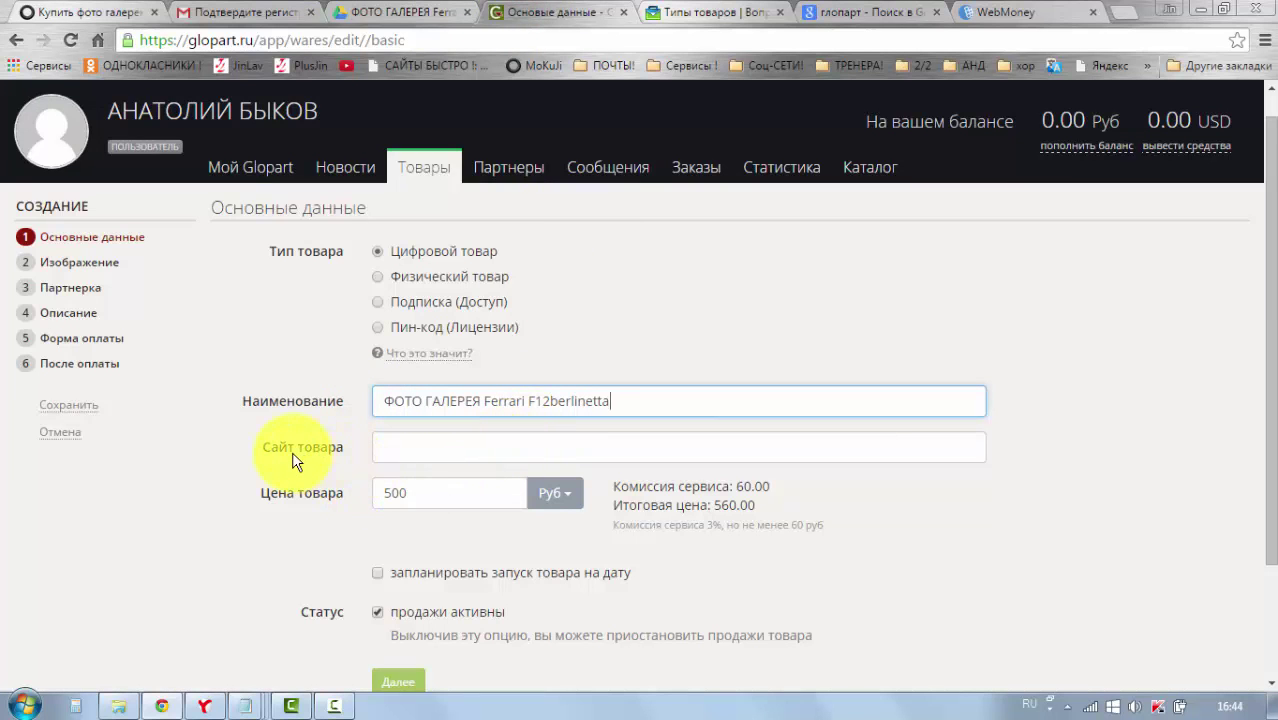
# Copy the web address of the Ferrari F12berlinetta sales page for the product's site field
pyautogui.click(412, 449)
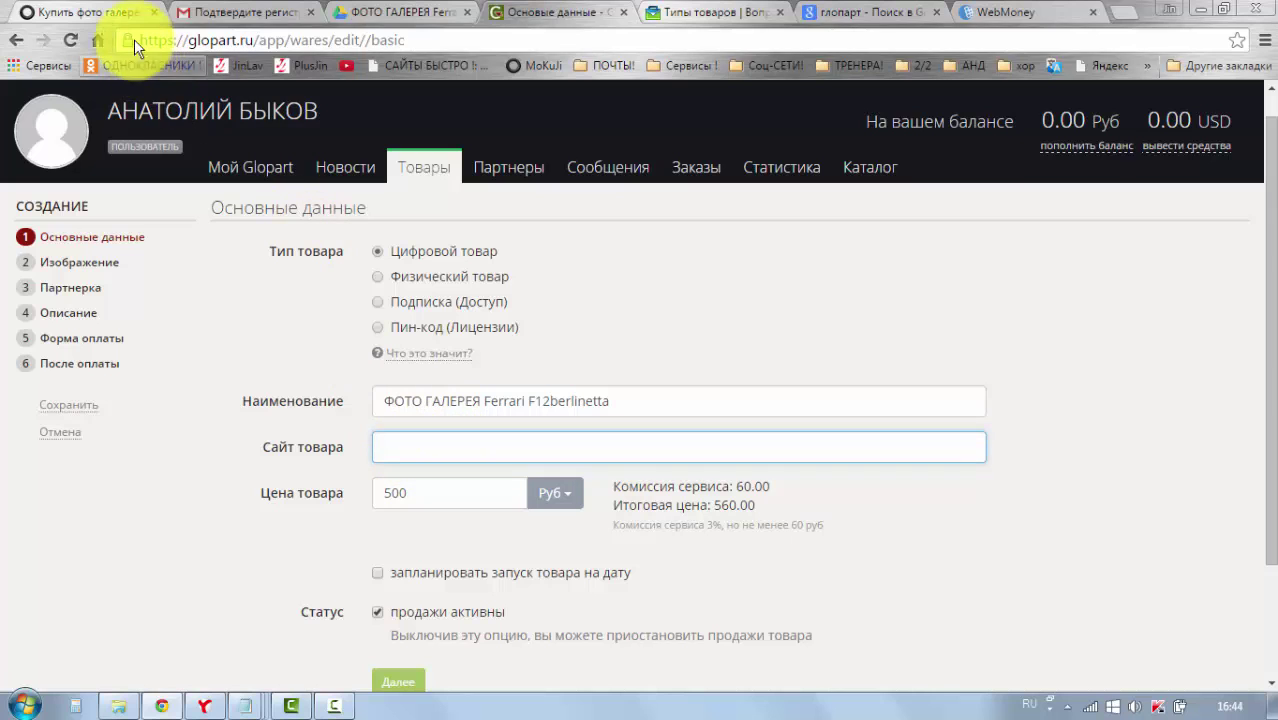
pyautogui.click(112, 15)
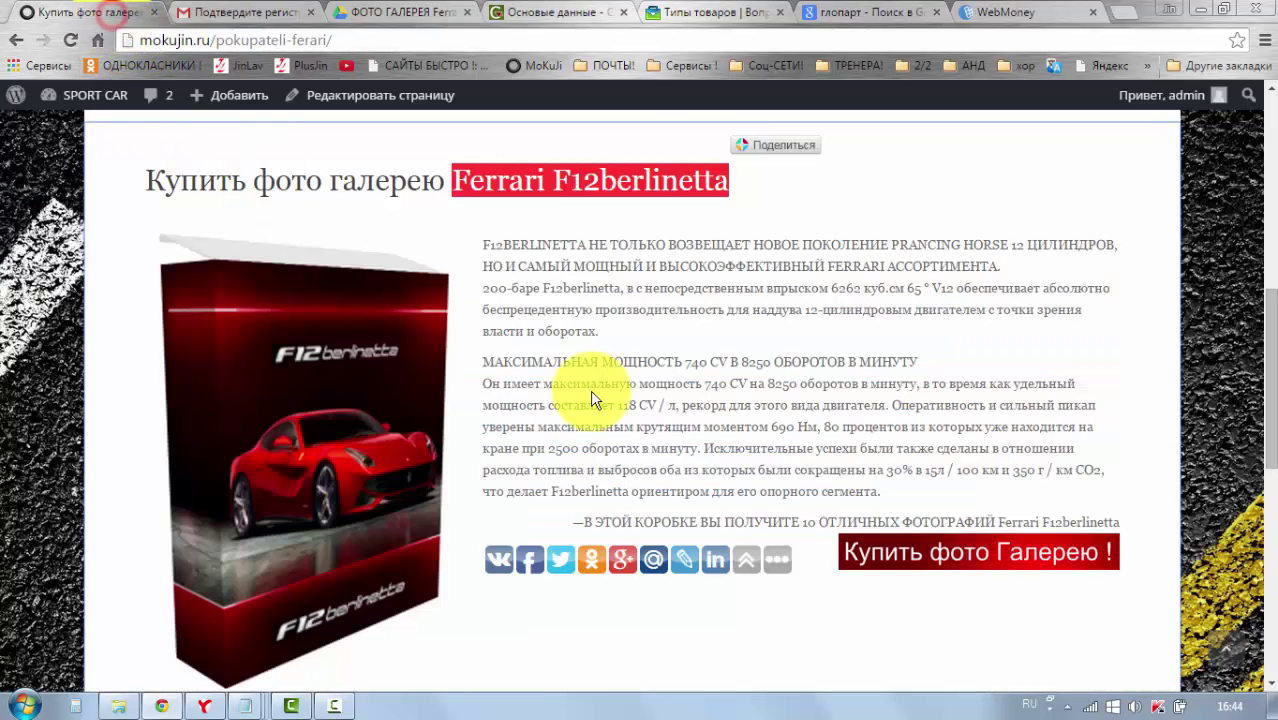
pyautogui.scroll(-4, 597, 428)
pyautogui.scroll(10, 597, 428)
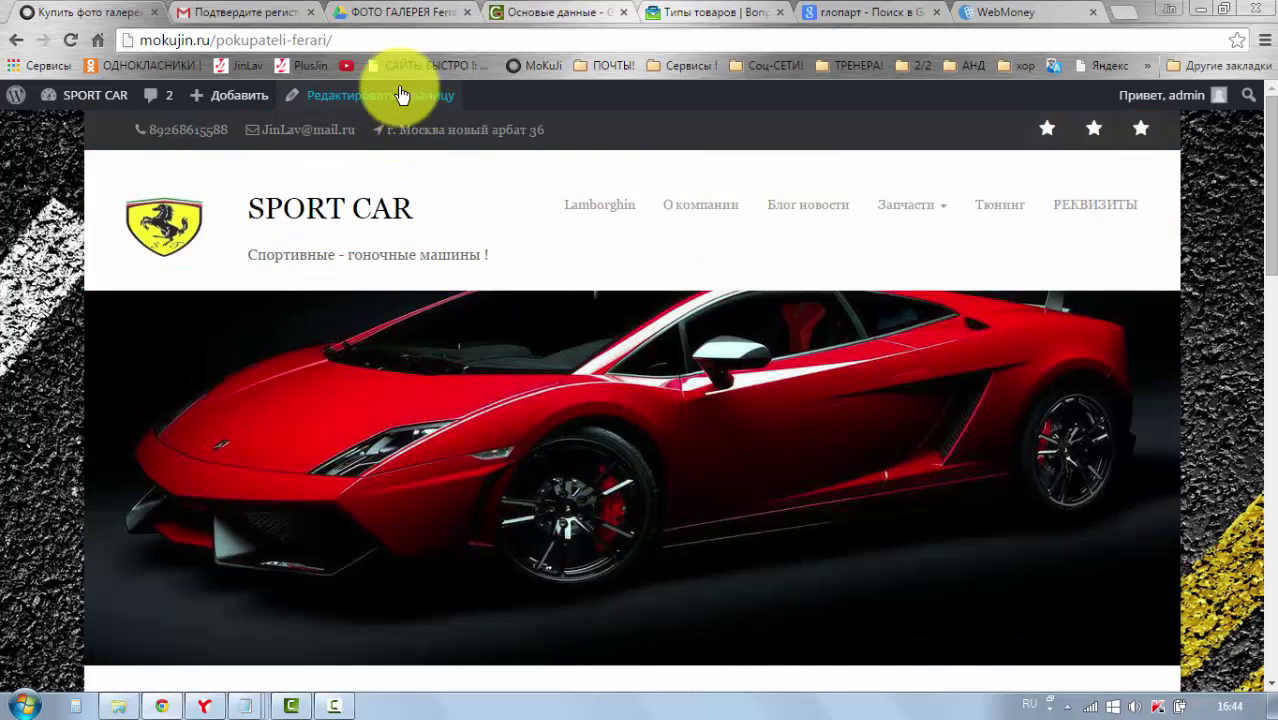
pyautogui.click(357, 40)
pyautogui.hotkey('ctrl', 'c')
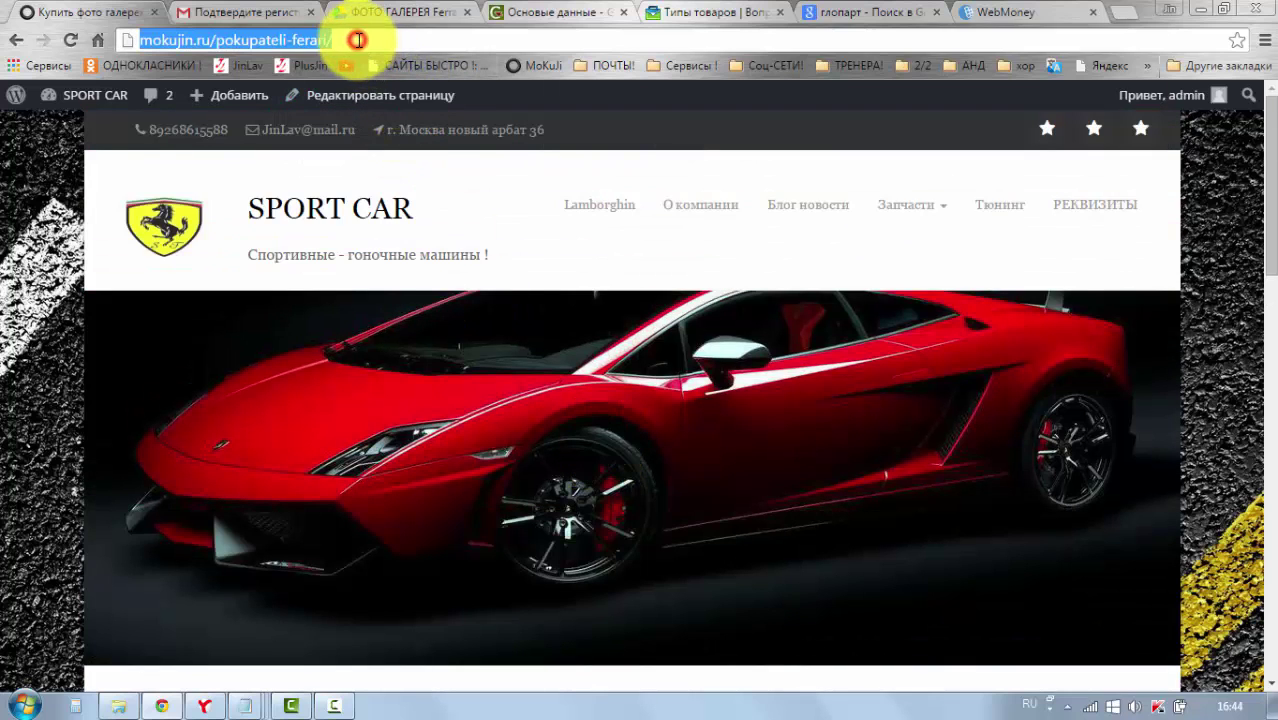
pyautogui.rightClick(307, 38)
pyautogui.click(395, 107)
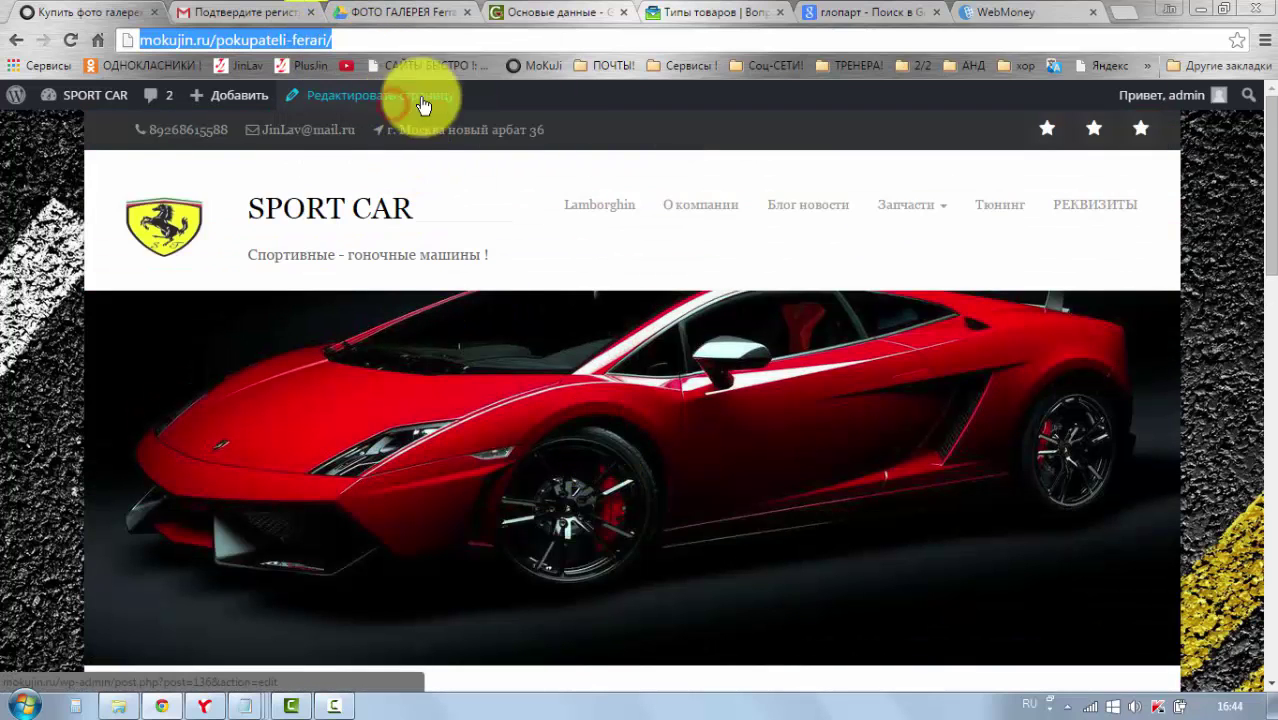
# Look over the Ferrari F12berlinetta sales page's description and buy button against the empty product site field
pyautogui.click(422, 40)
pyautogui.scroll(-1, 525, 300)
pyautogui.scroll(-7, 525, 300)
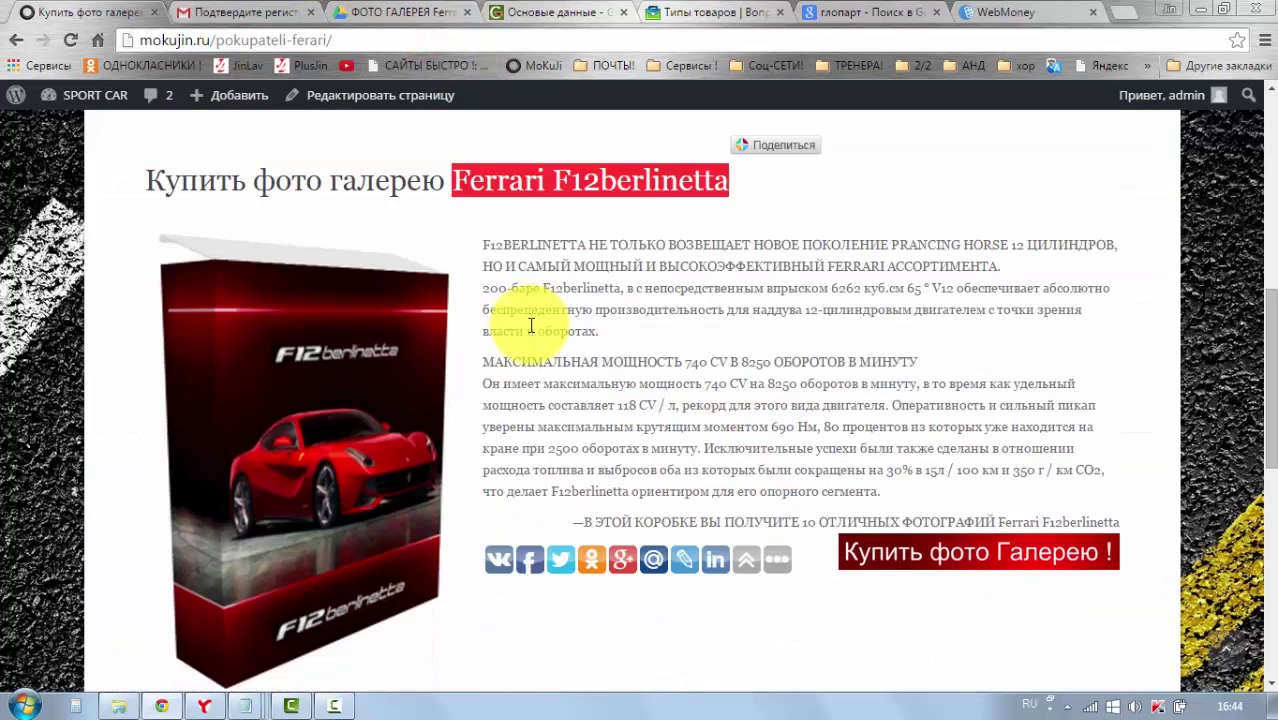
pyautogui.scroll(2, 620, 400)
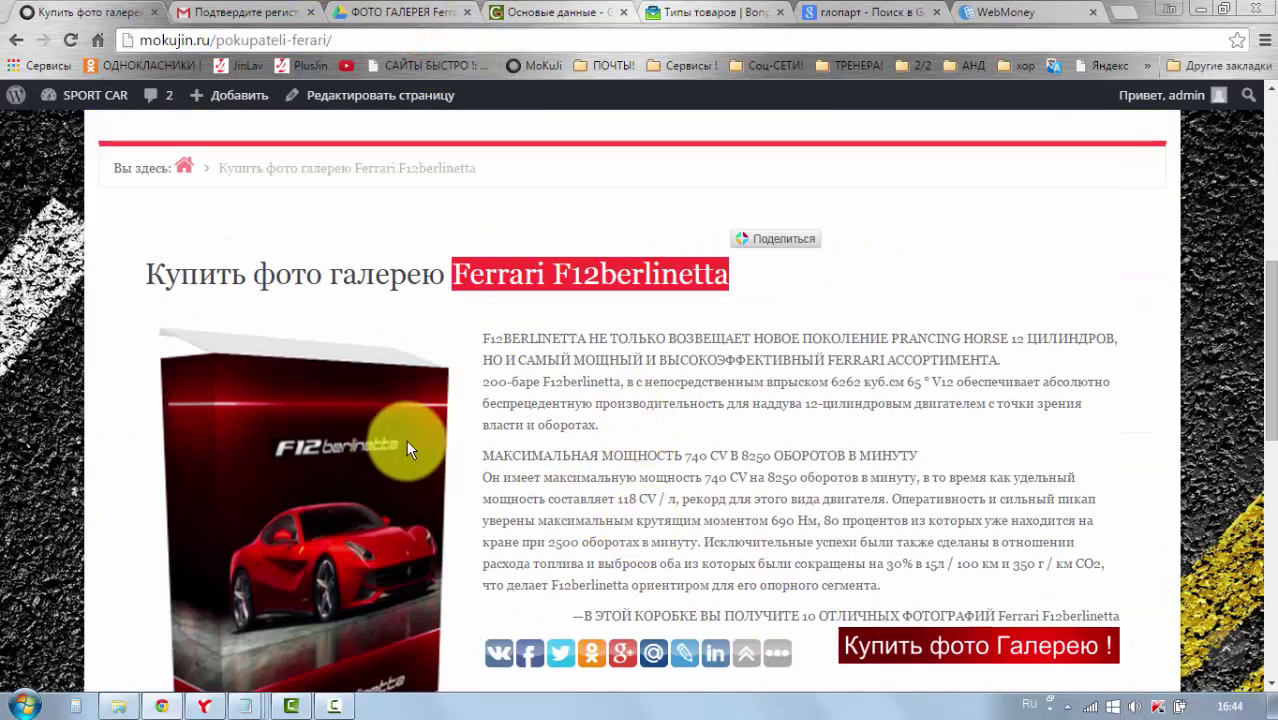
pyautogui.scroll(-1, 500, 445)
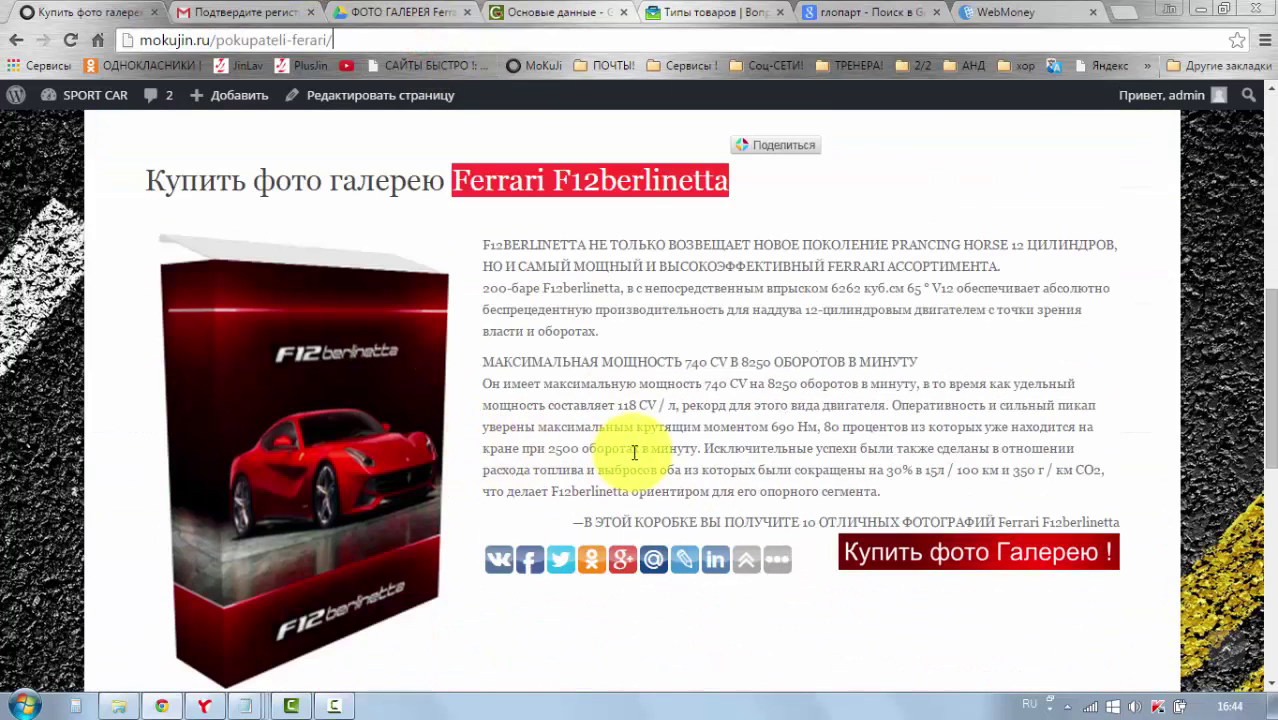
pyautogui.click(553, 14)
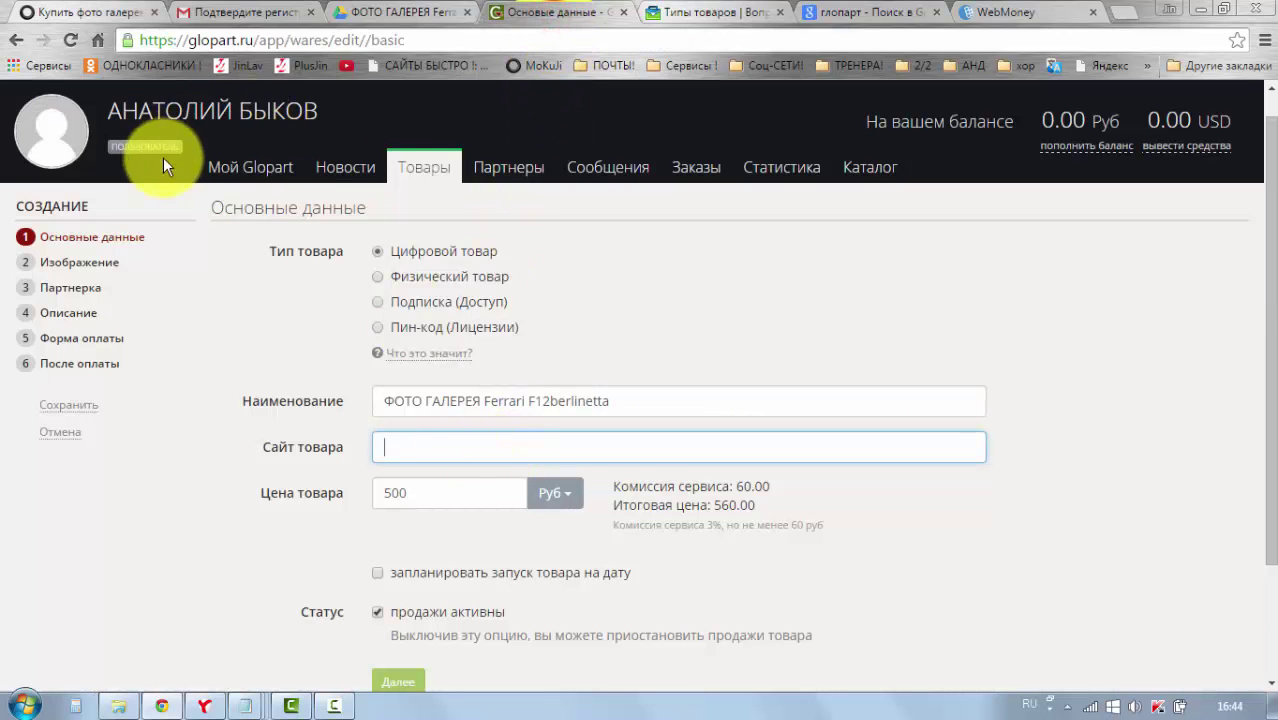
pyautogui.click(420, 445)
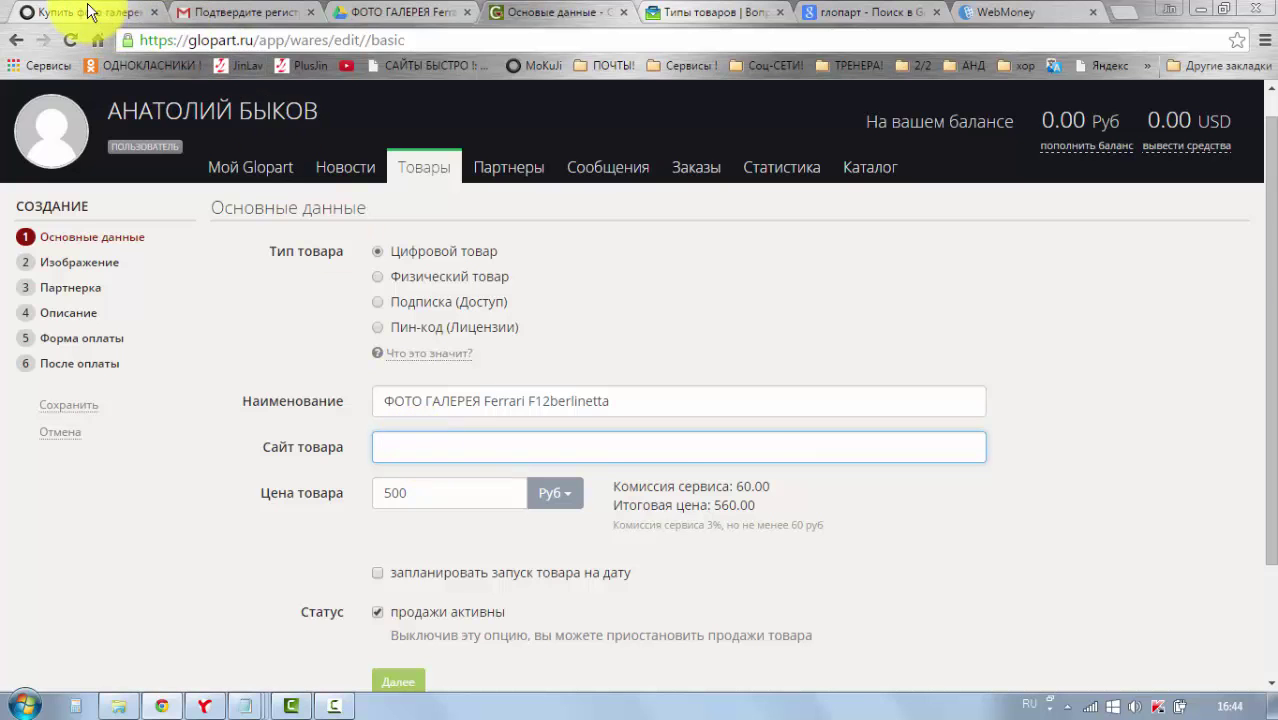
pyautogui.click(90, 12)
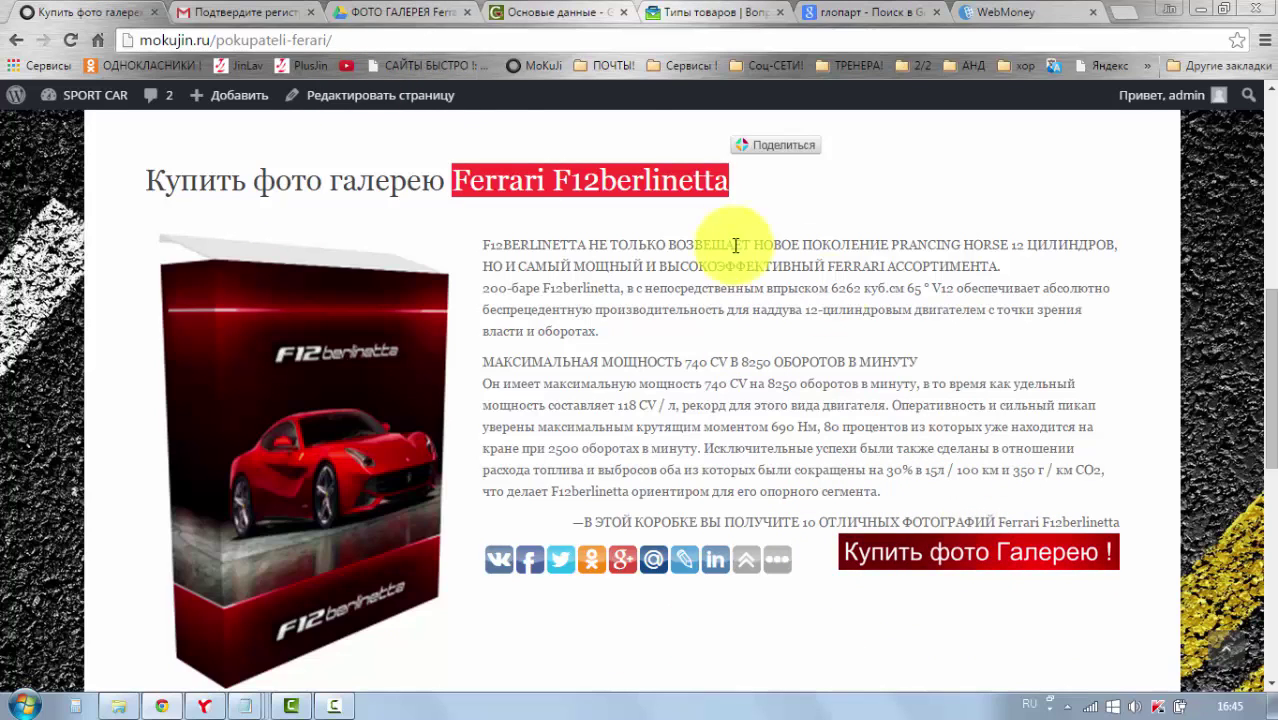
pyautogui.click(528, 15)
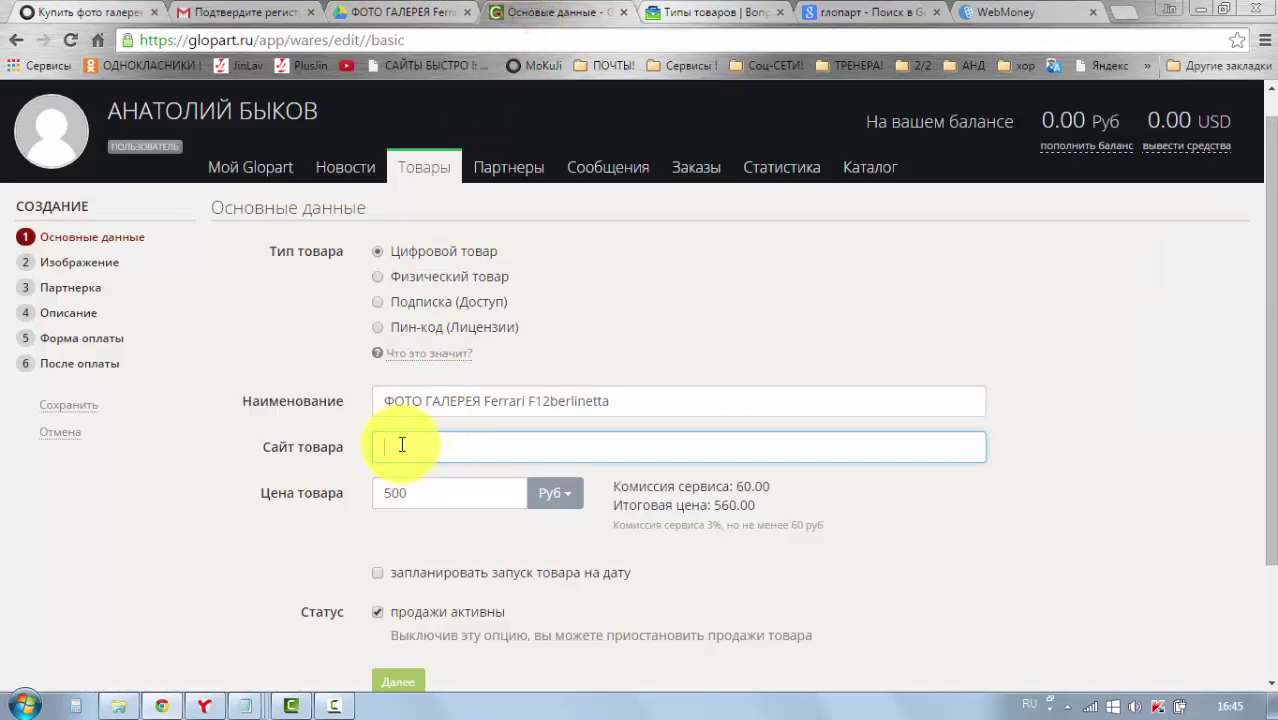
pyautogui.rightClick(400, 444)
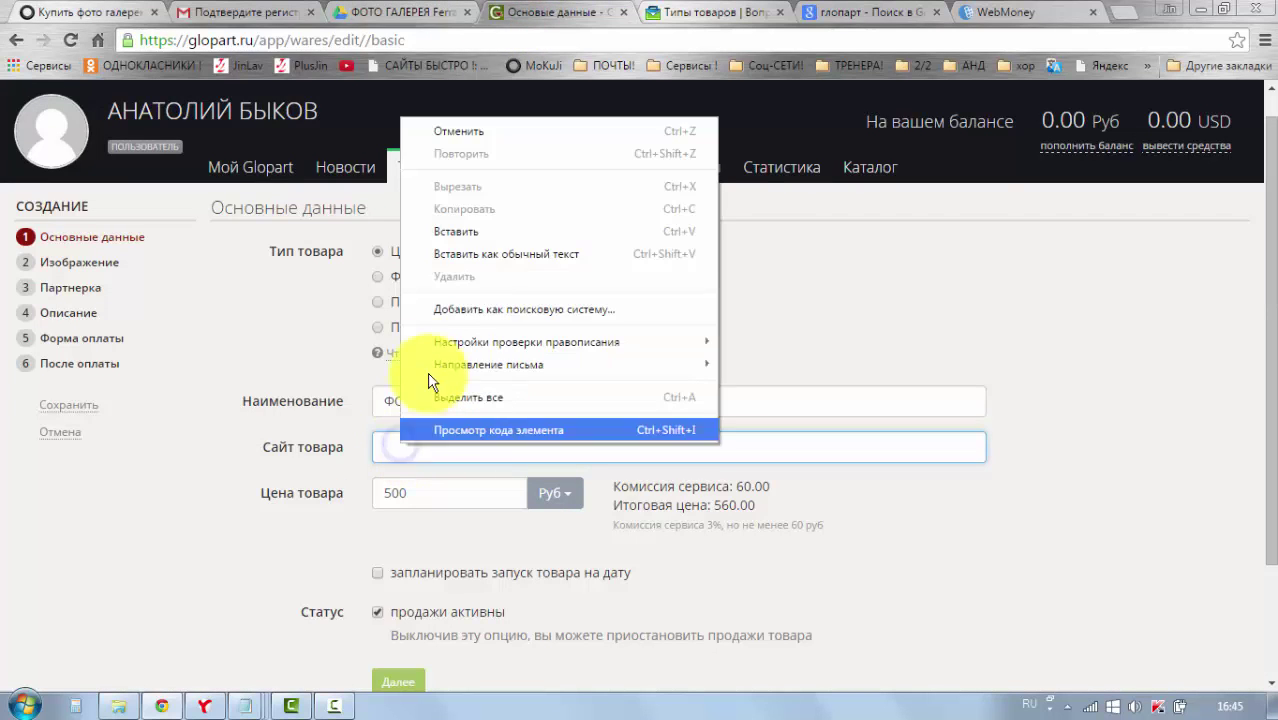
pyautogui.click(452, 233)
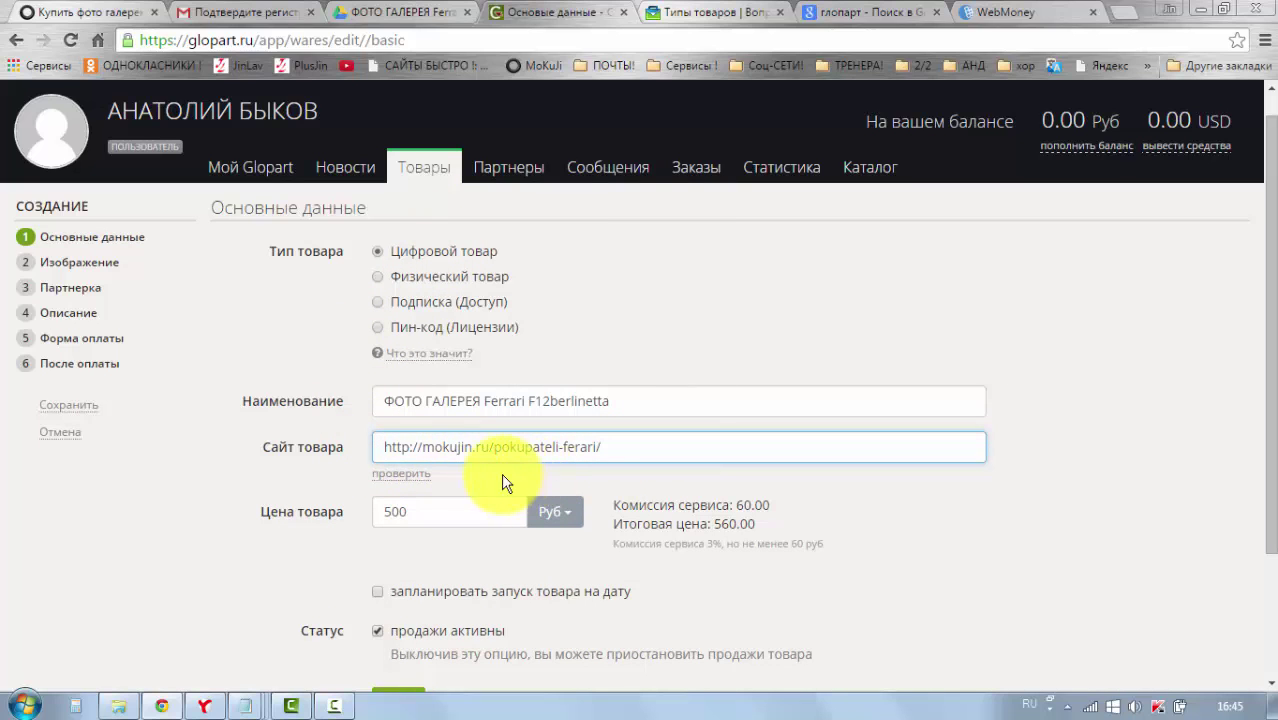
# Check that the entered product site link opens the right sales page, and return to the product form
pyautogui.click(418, 475)
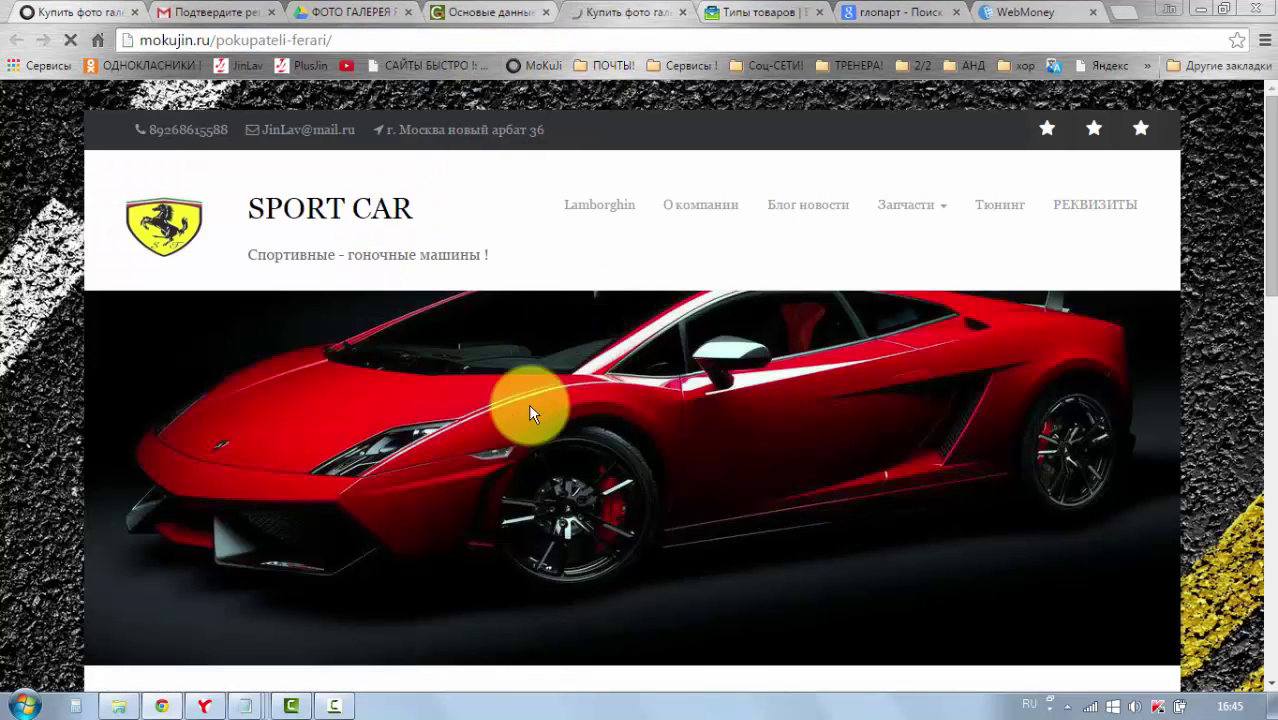
pyautogui.scroll(-6, 634, 413)
pyautogui.scroll(2, 560, 280)
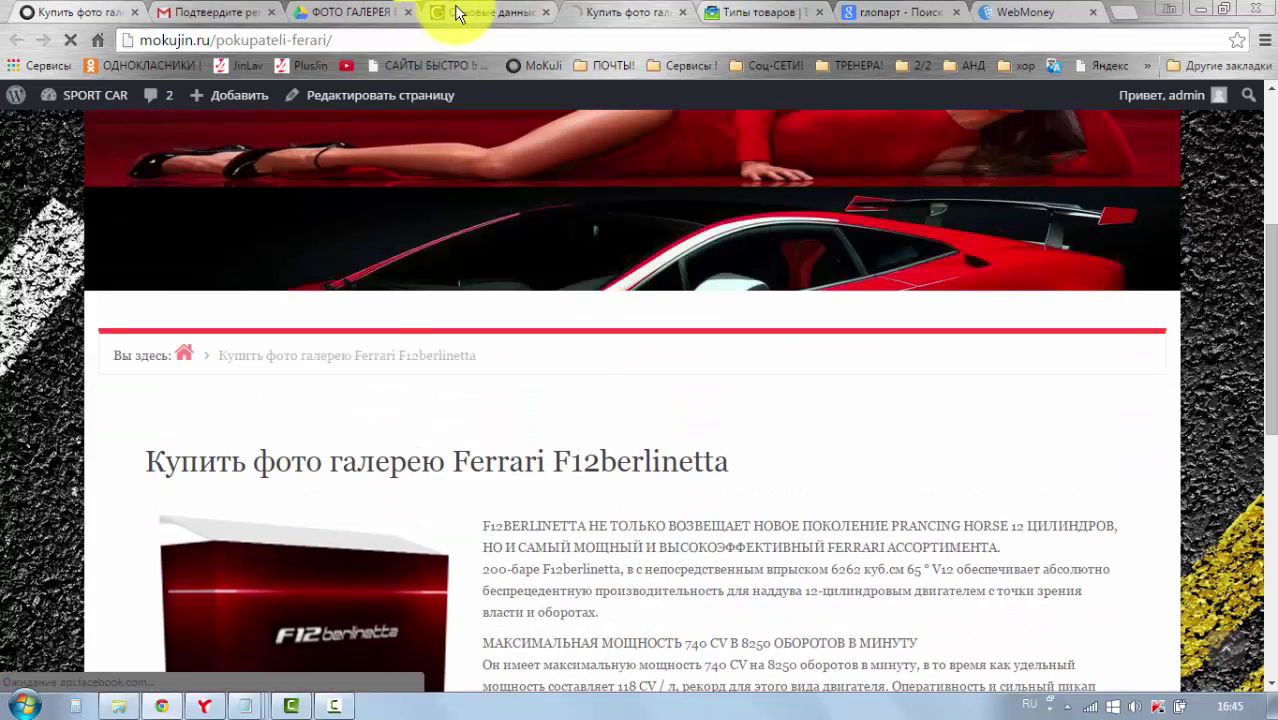
pyautogui.click(455, 12)
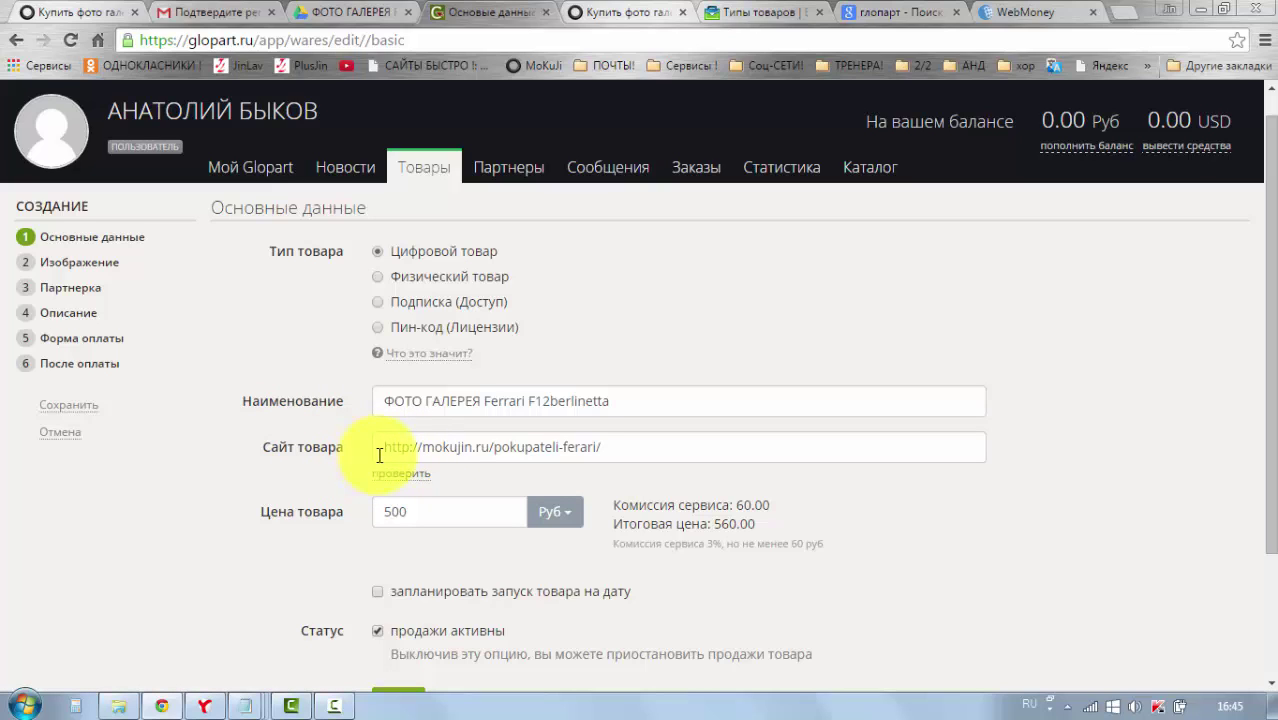
pyautogui.click(628, 447)
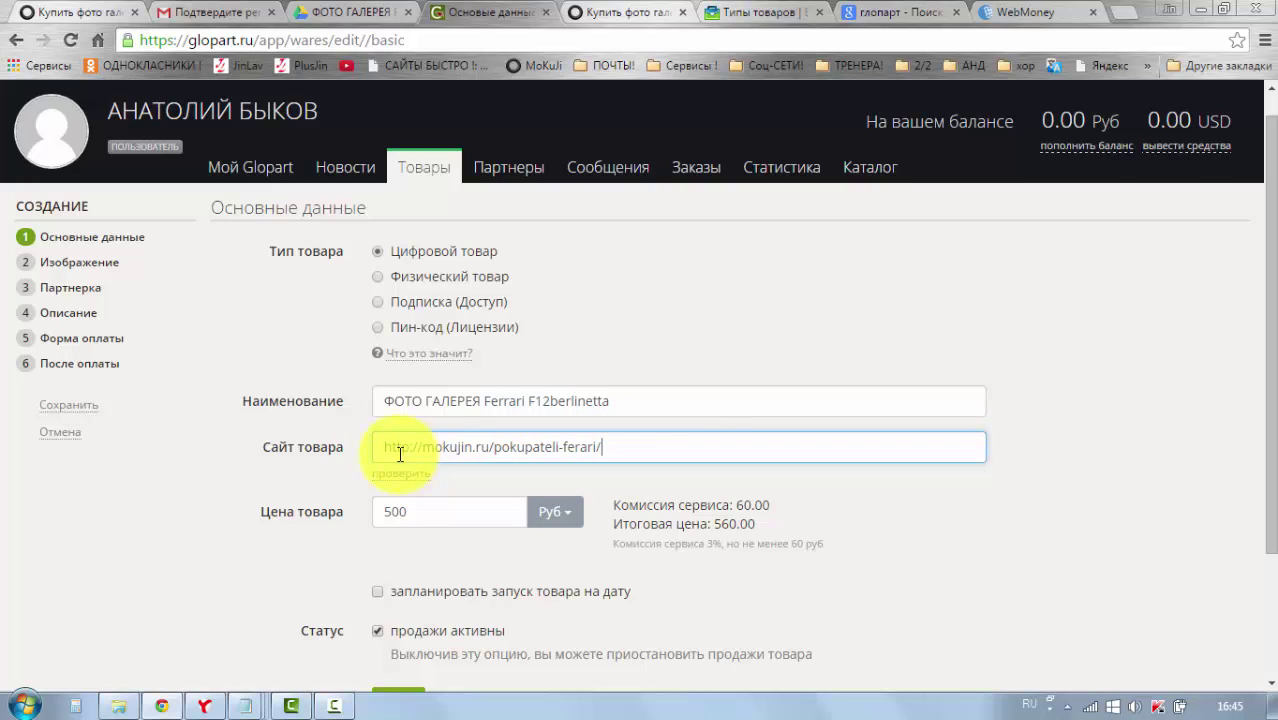
pyautogui.press('BackSpace')
pyautogui.write('/')
# Set the product price (Цена товара) to 100 Руб
pyautogui.click(436, 513)
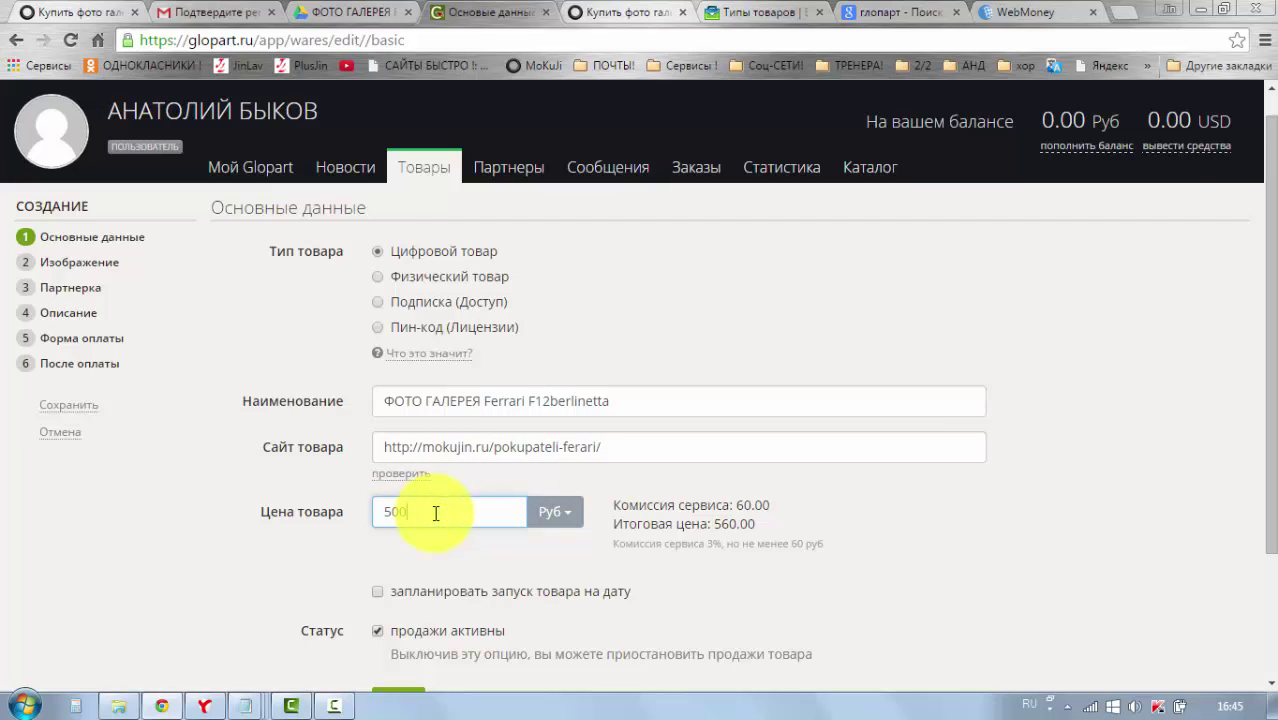
pyautogui.press('BackSpace')
pyautogui.press('BackSpace')
pyautogui.press('BackSpace')
pyautogui.click(436, 513)
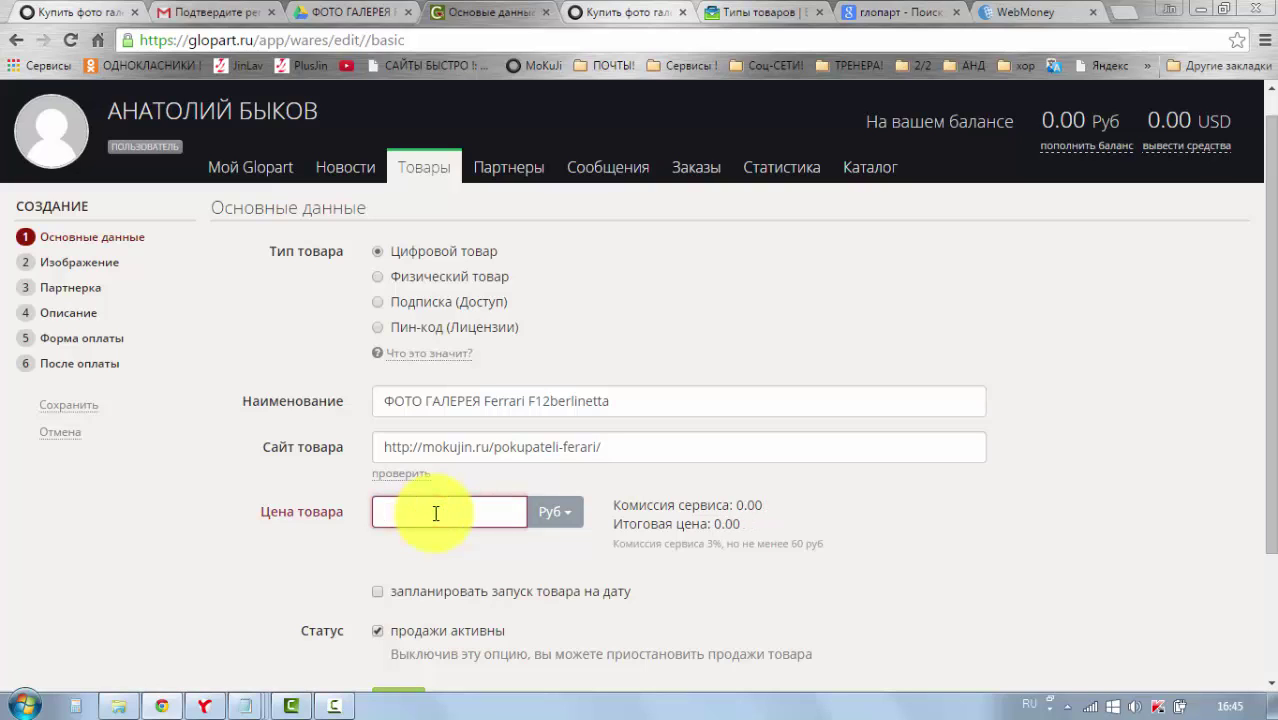
pyautogui.write('1')
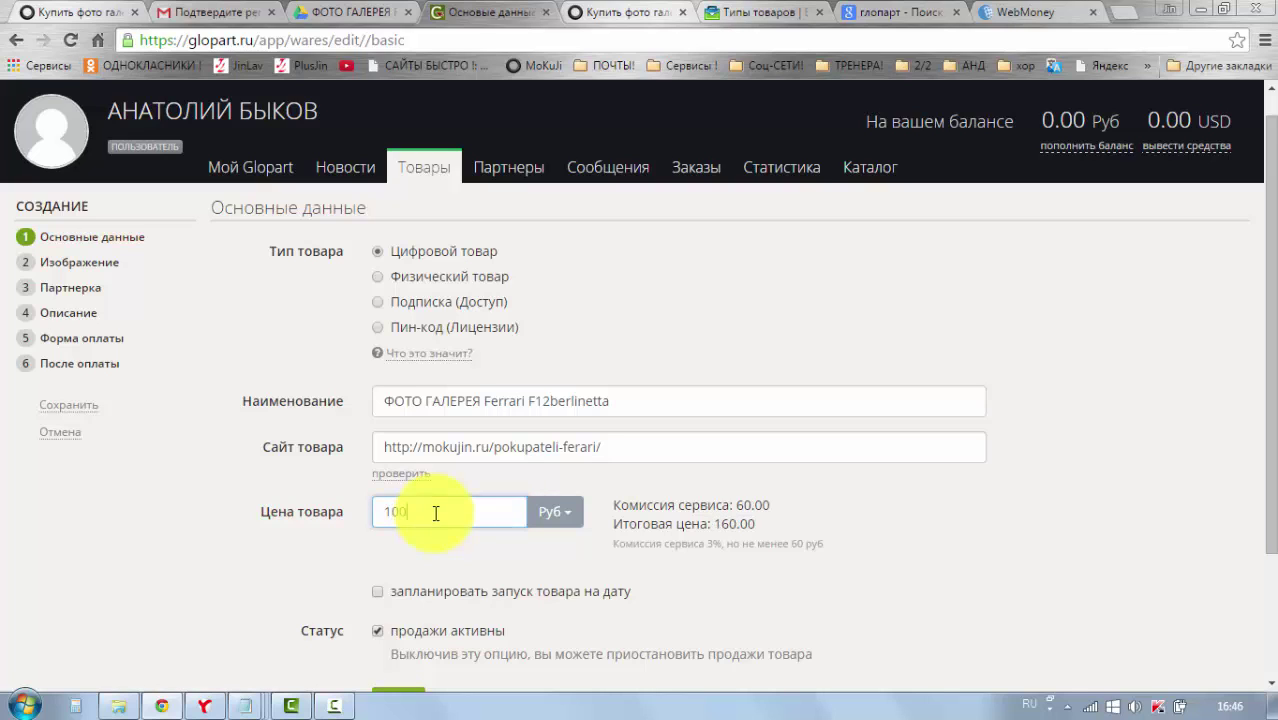
pyautogui.write('00')
pyautogui.click(440, 511)
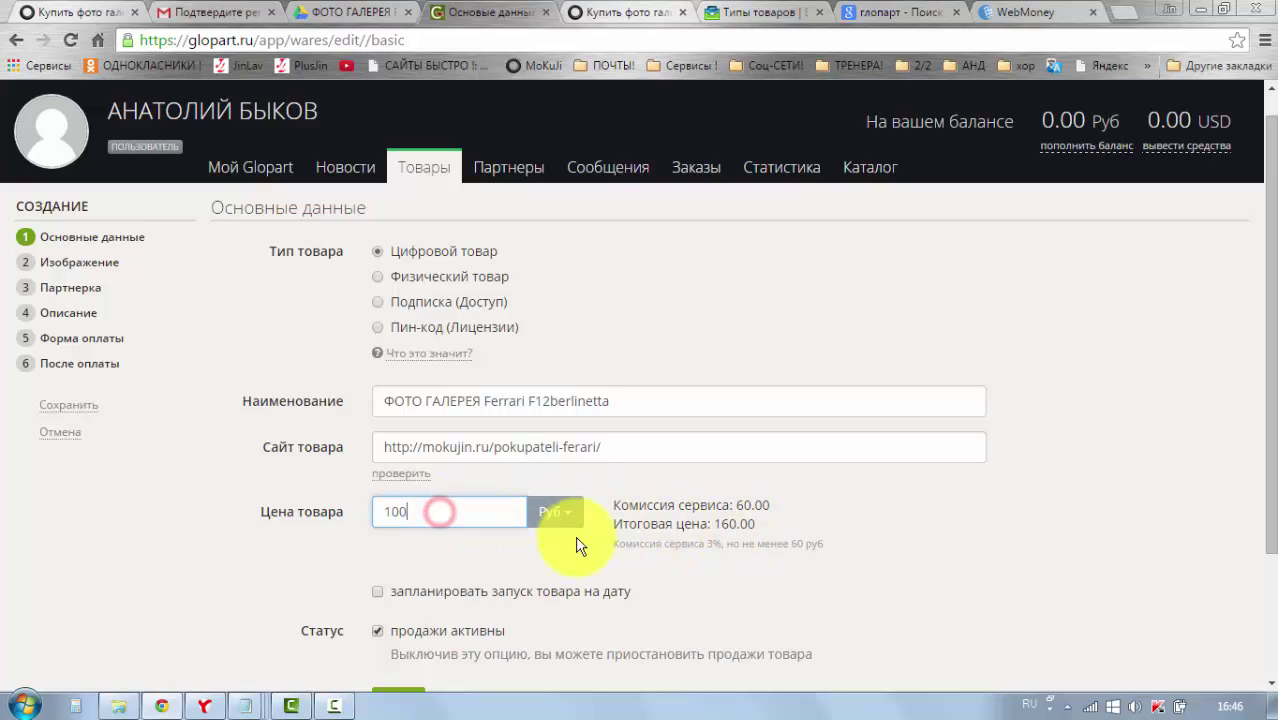
pyautogui.click(821, 525)
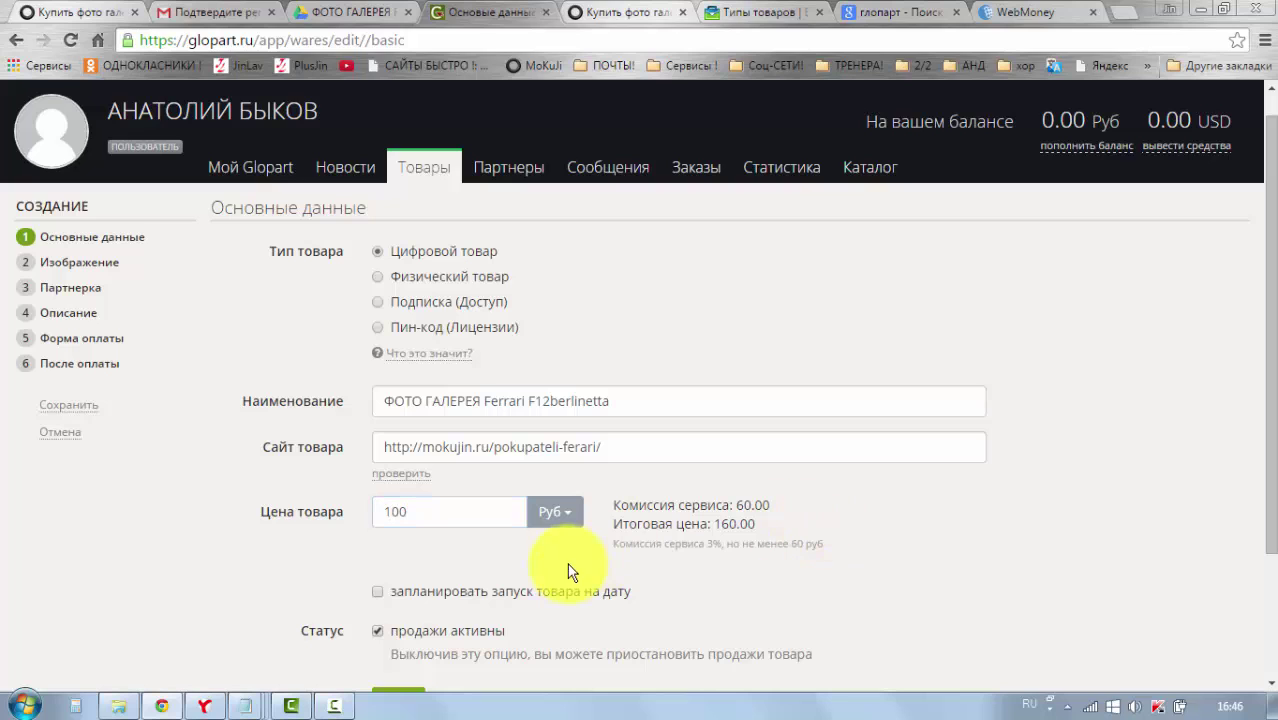
# Set the product price (Цена товара) to 1000 Руб
pyautogui.click(452, 515)
pyautogui.write('0')
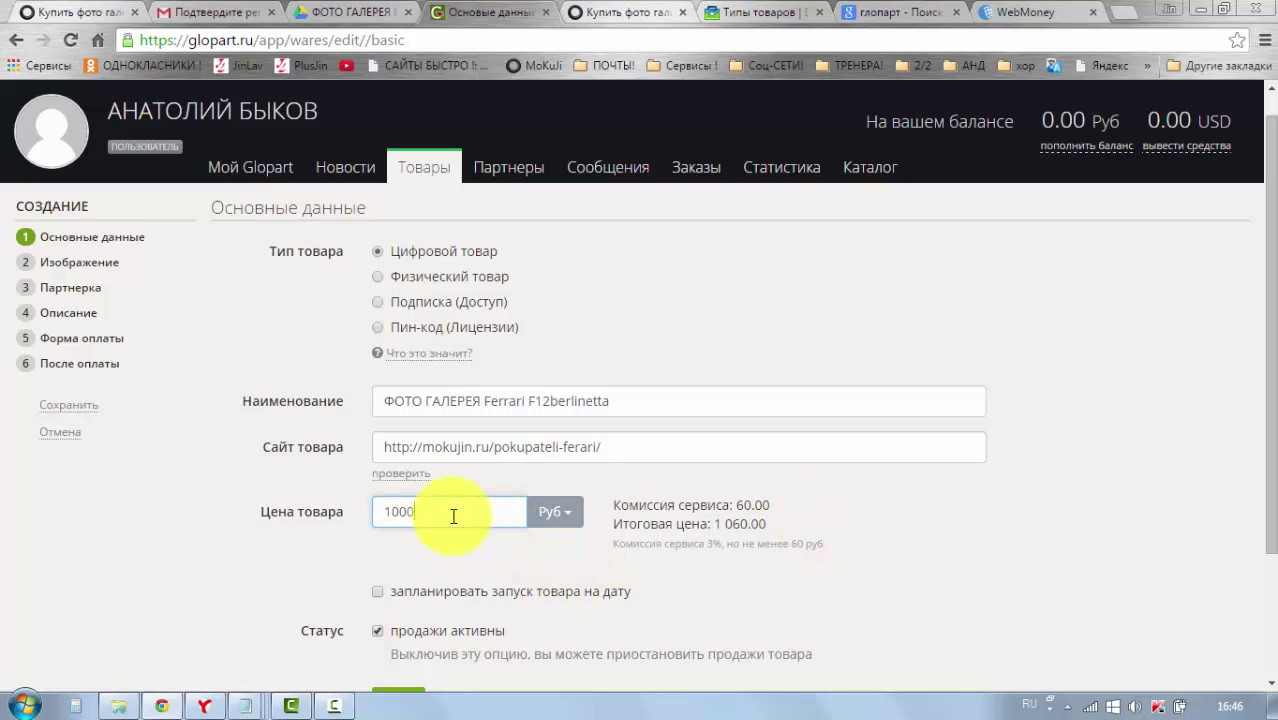
pyautogui.click(957, 538)
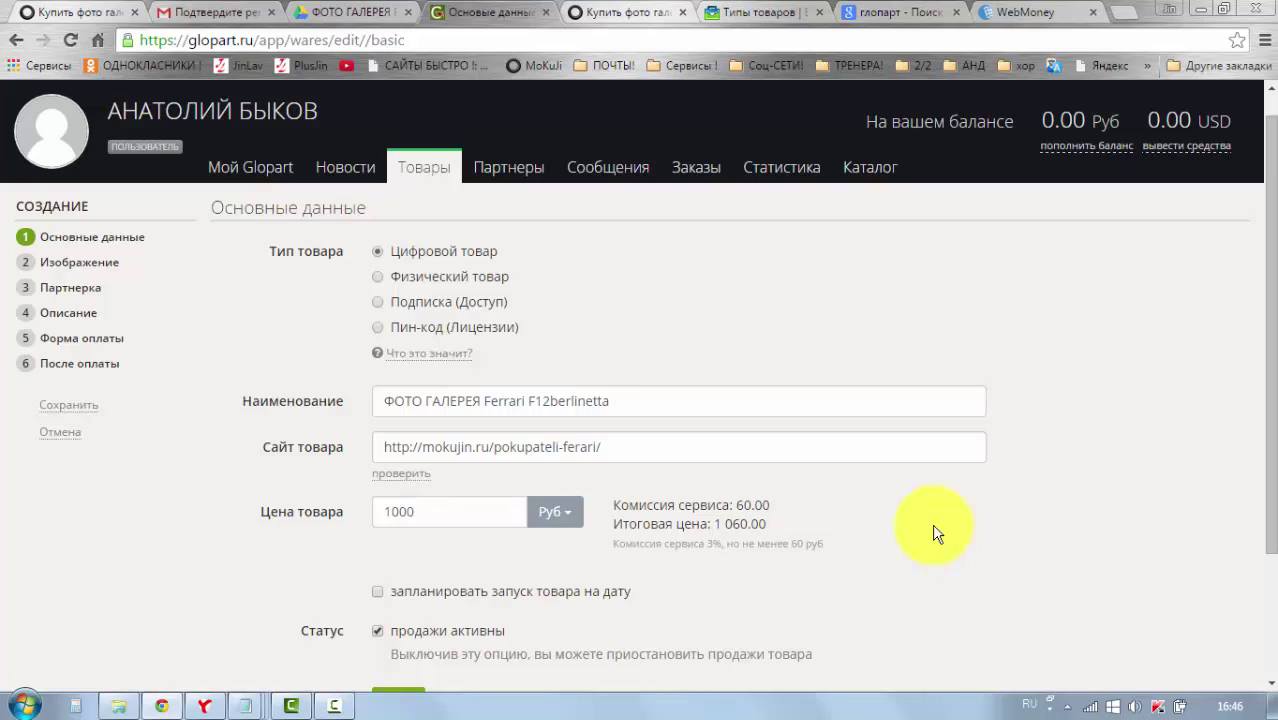
# Set the product price (Цена товара) to 3000 Руб
pyautogui.click(903, 512)
pyautogui.moveTo(422, 514); pyautogui.dragTo(386, 516)
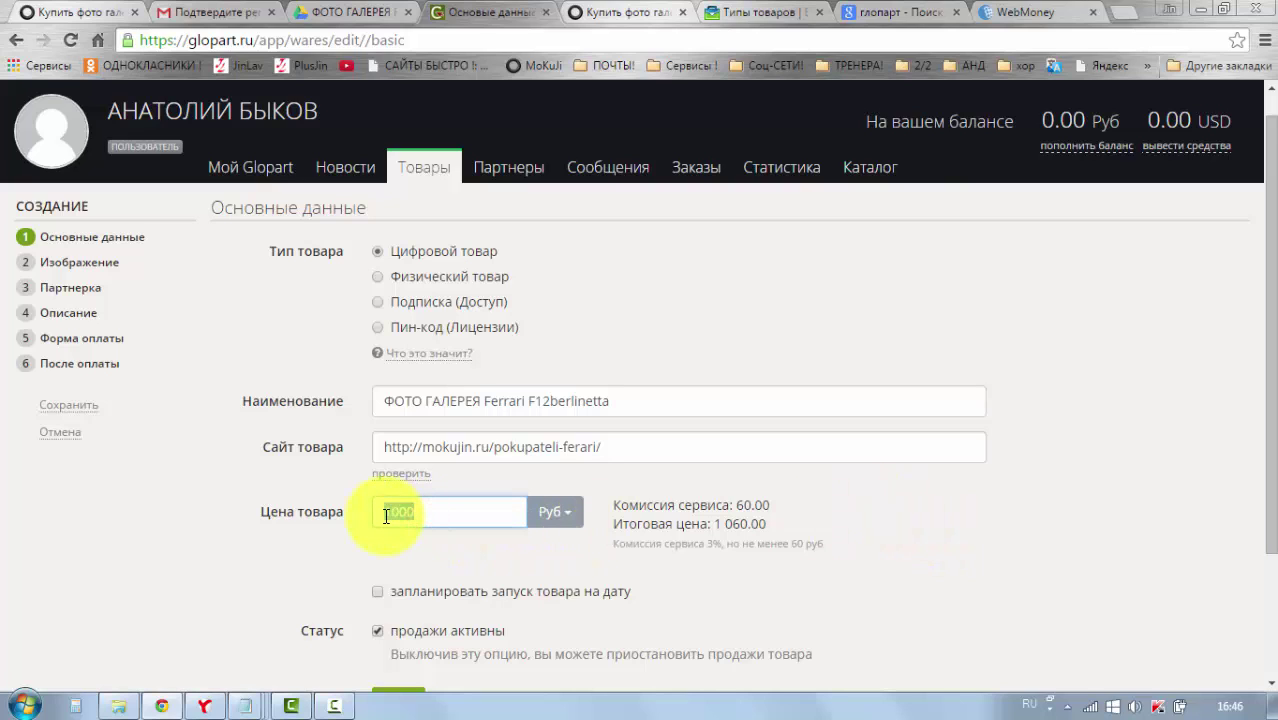
pyautogui.write('3000')
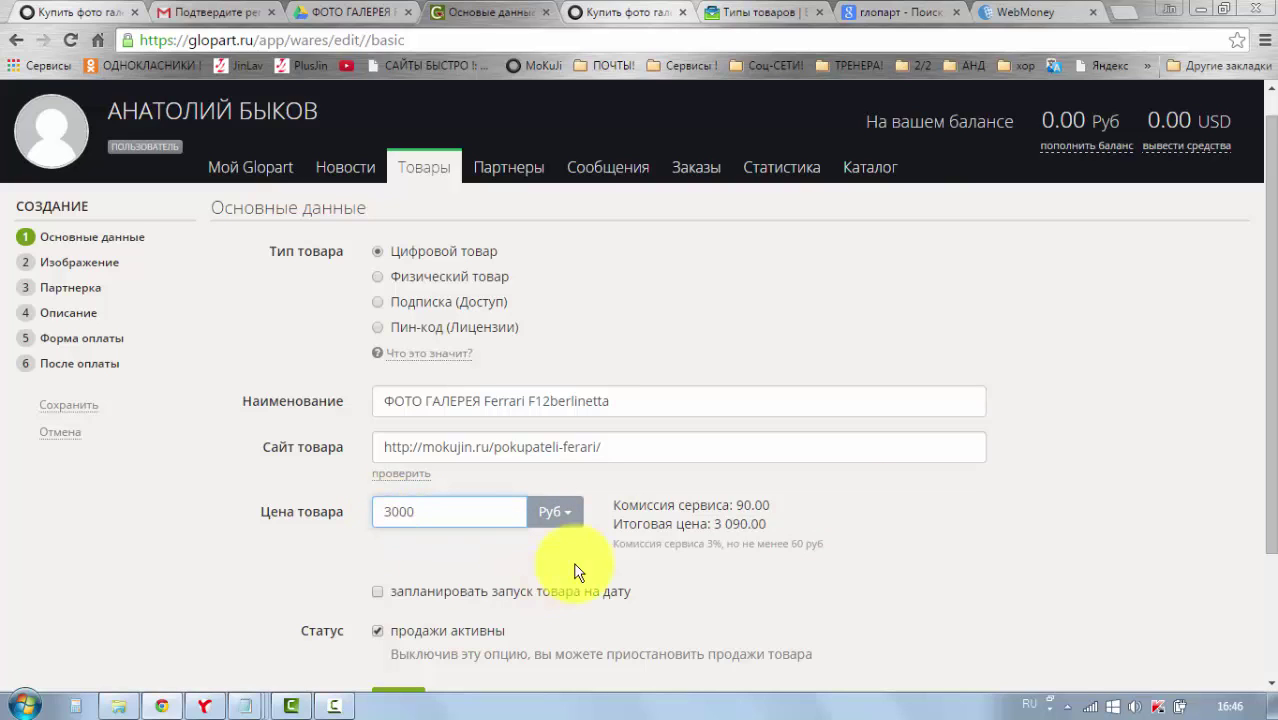
pyautogui.click(865, 511)
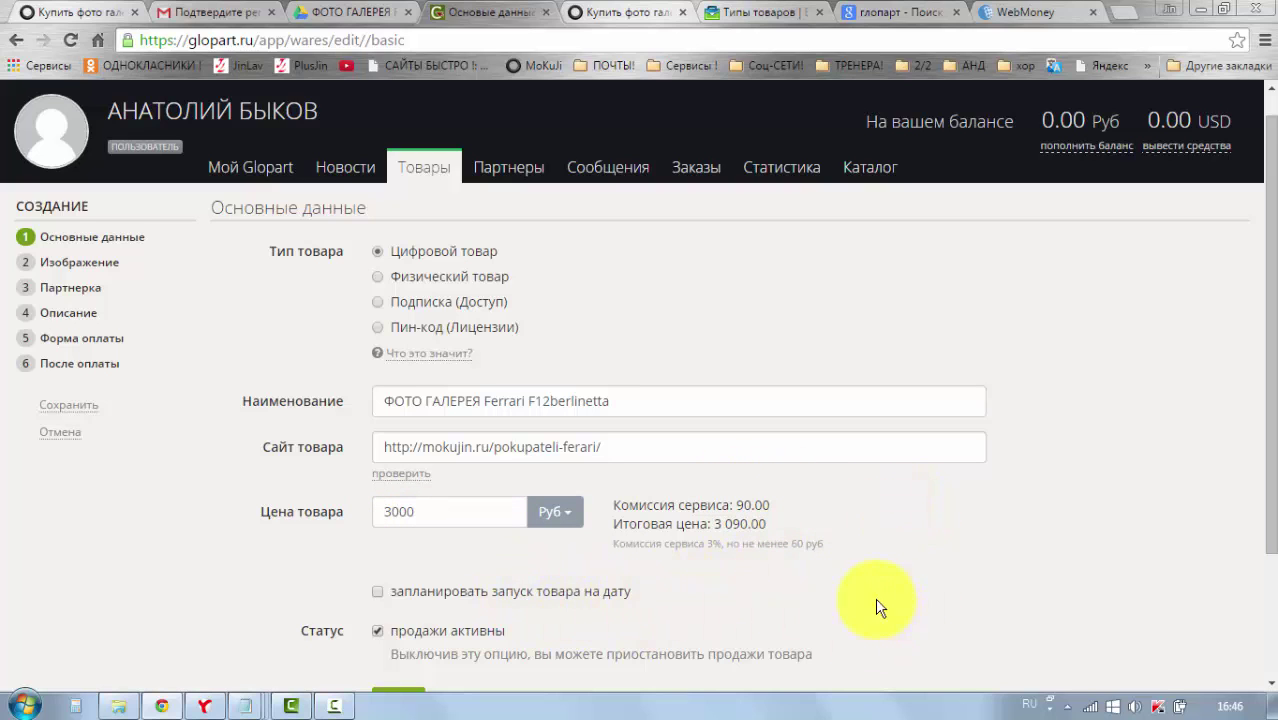
# Look at the buy button on the Ferrari F12berlinetta sales page and return to the product form
pyautogui.scroll(-1, 955, 560)
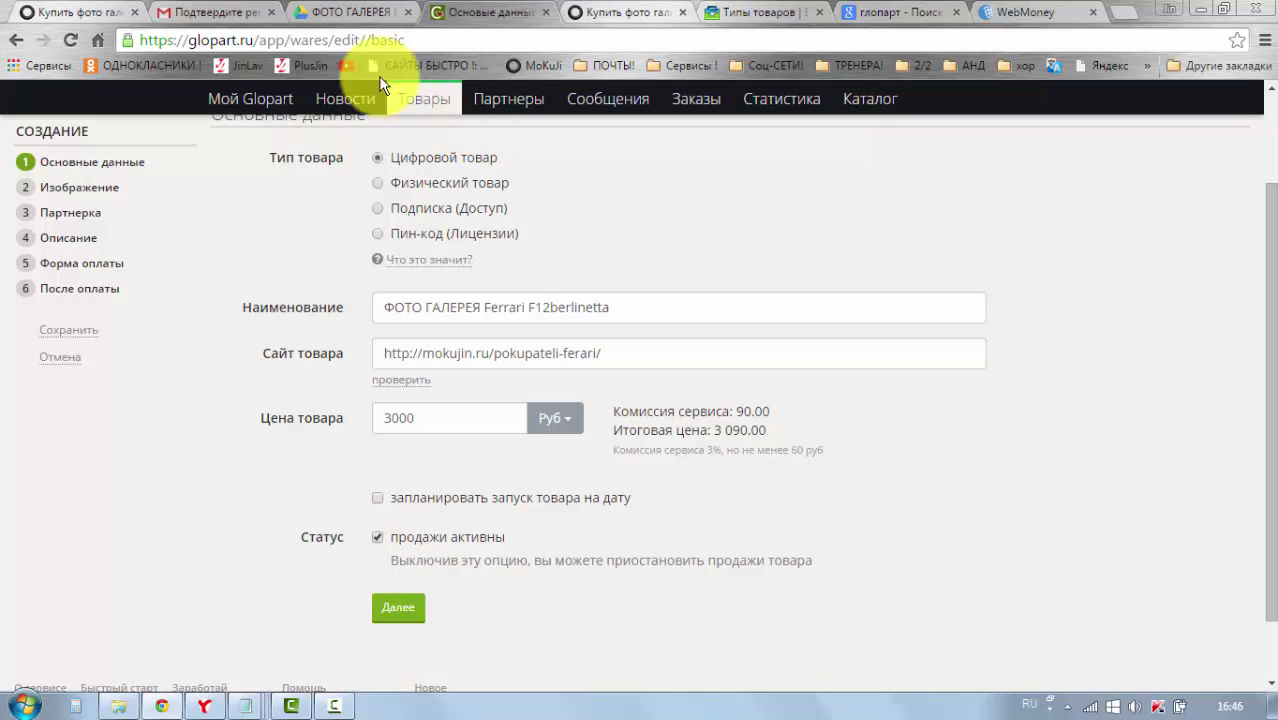
pyautogui.click(85, 12)
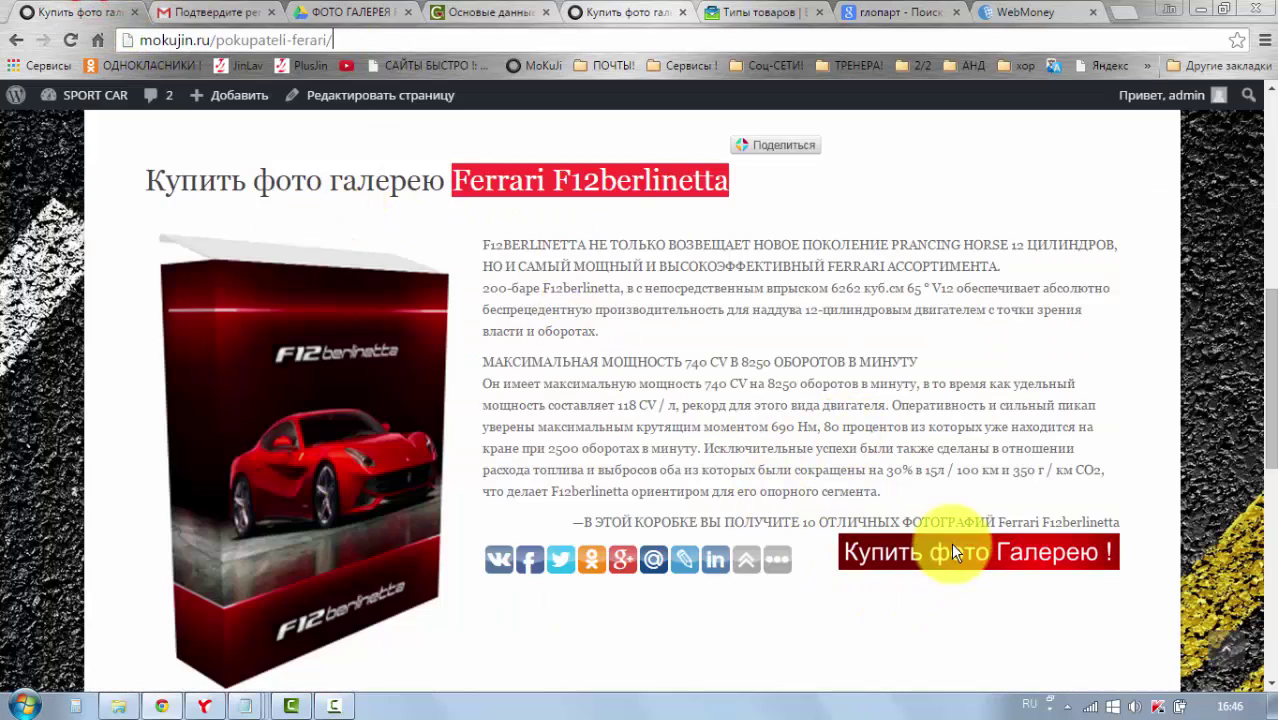
pyautogui.click(483, 12)
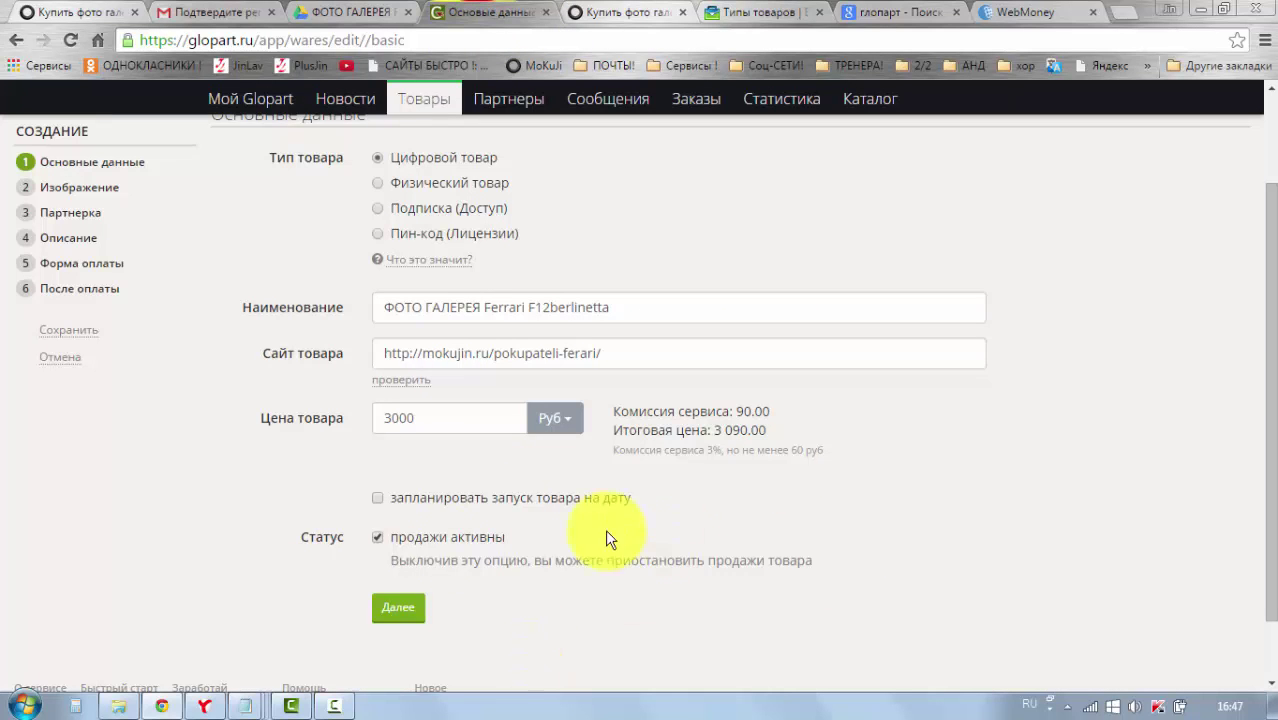
# Turn off active sales (продажи активны) and enable the scheduled product launch, viewing its launch date calendar
pyautogui.click(377, 540)
pyautogui.click(377, 498)
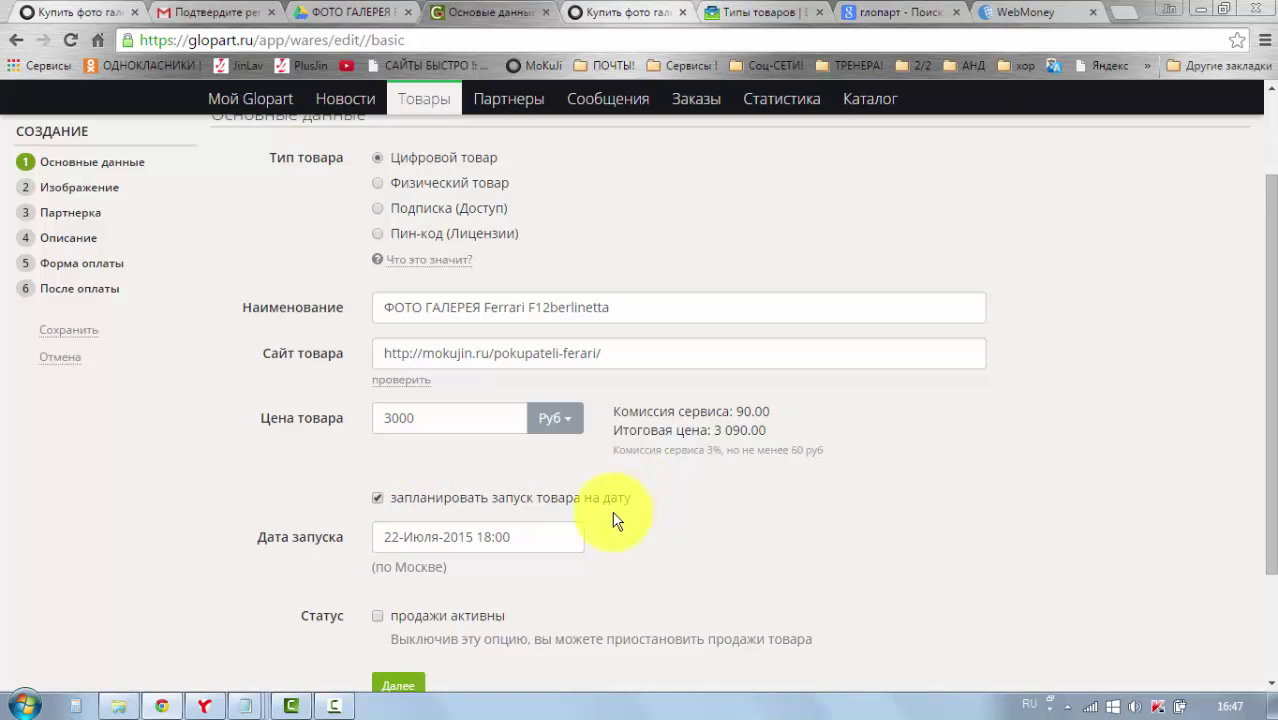
pyautogui.scroll(-1, 683, 510)
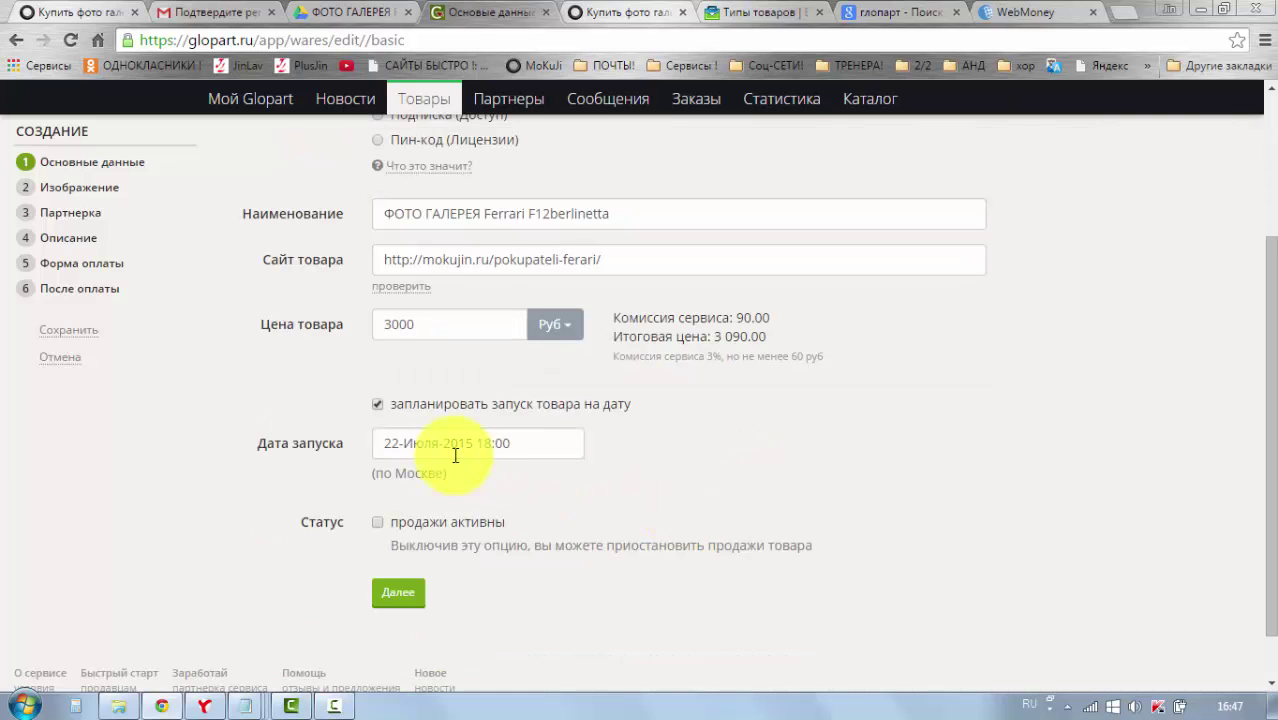
pyautogui.click(515, 443)
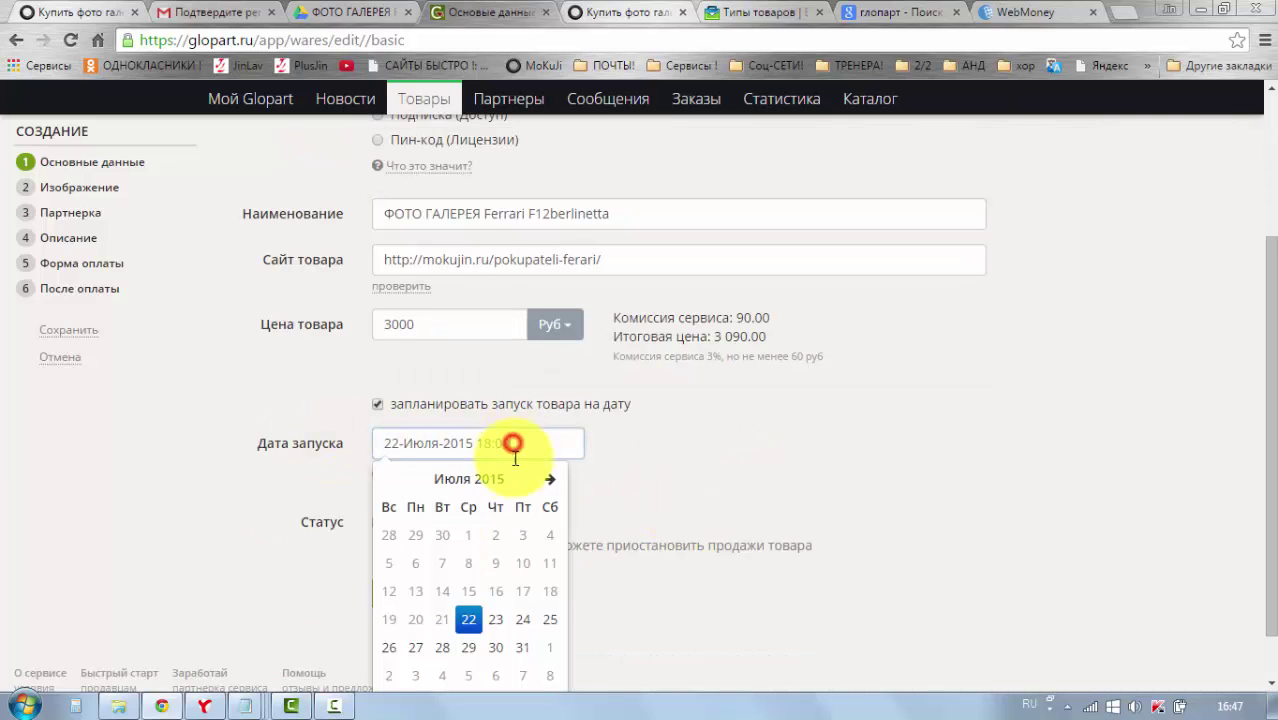
pyautogui.click(656, 452)
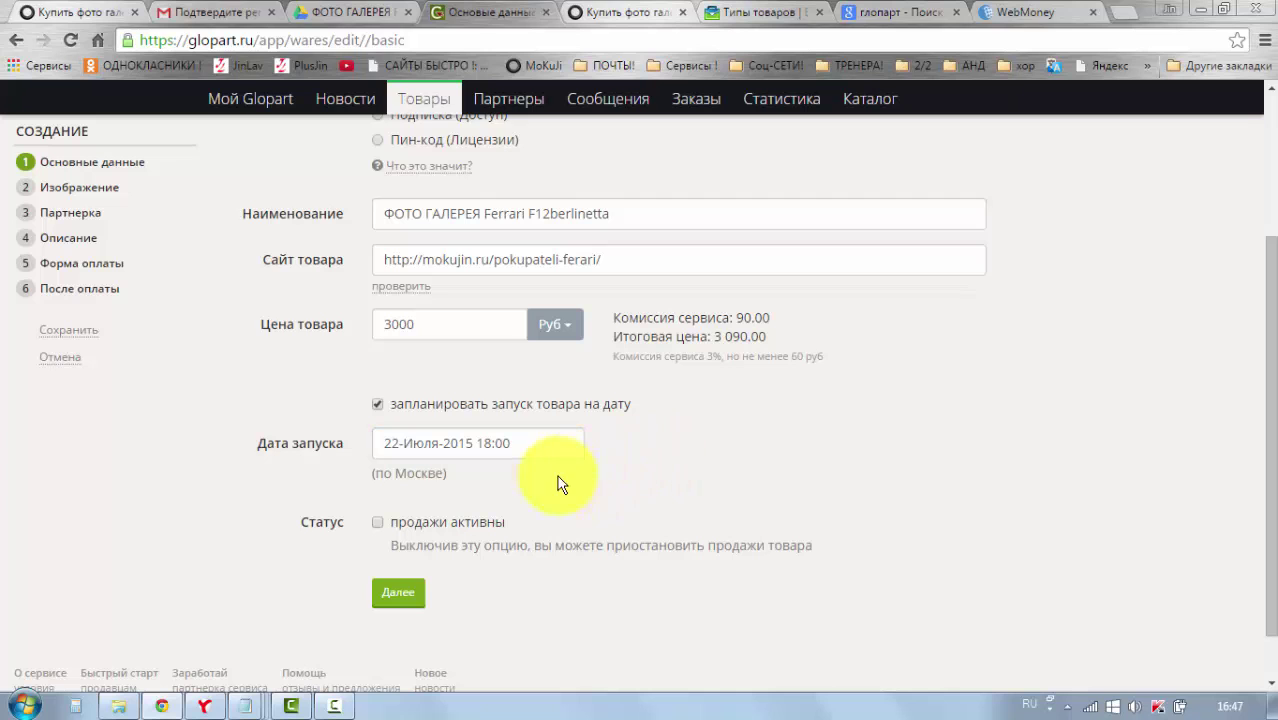
# Revisit the Ferrari sales page, and turn off the scheduled product launch in the product form
pyautogui.click(88, 14)
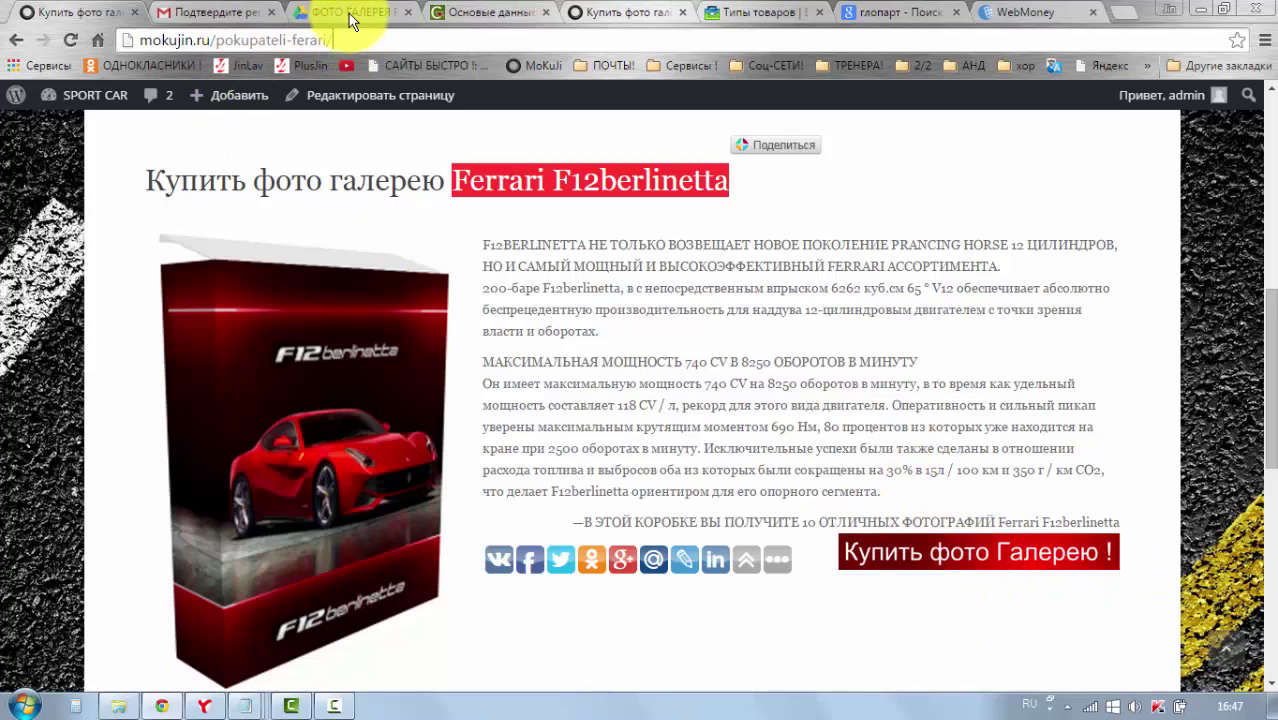
pyautogui.click(450, 12)
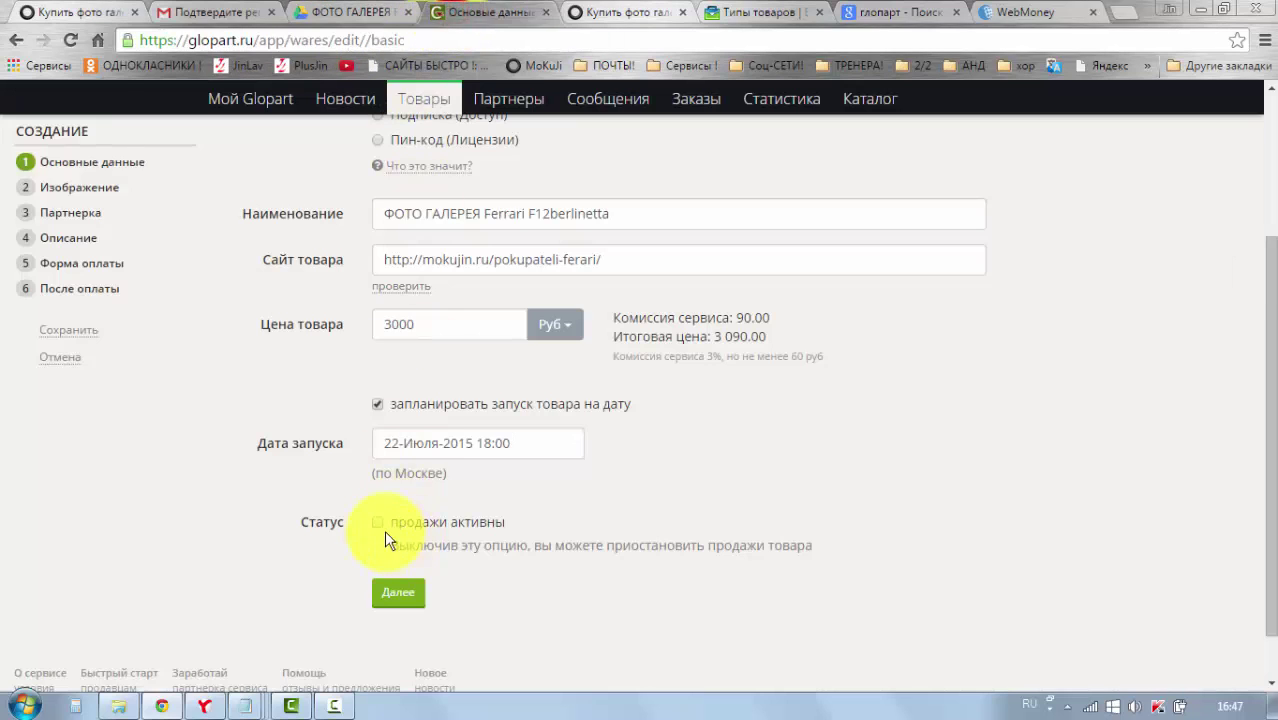
pyautogui.click(92, 14)
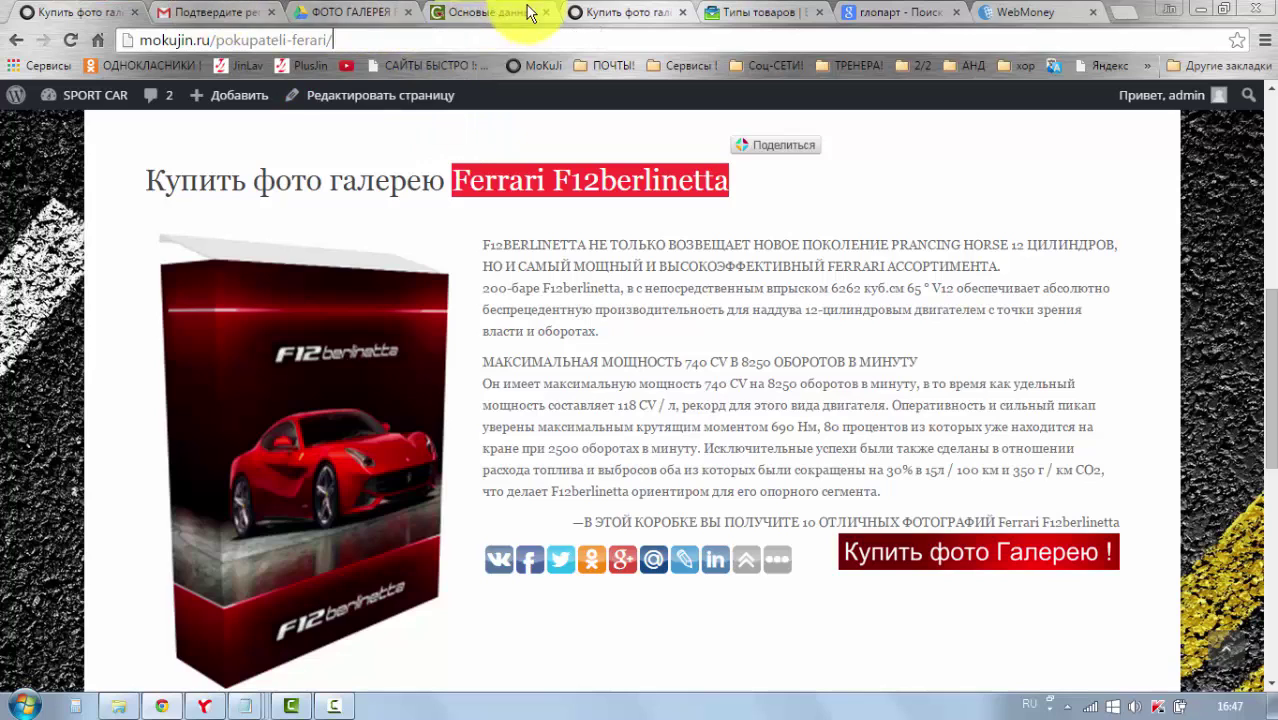
pyautogui.click(490, 12)
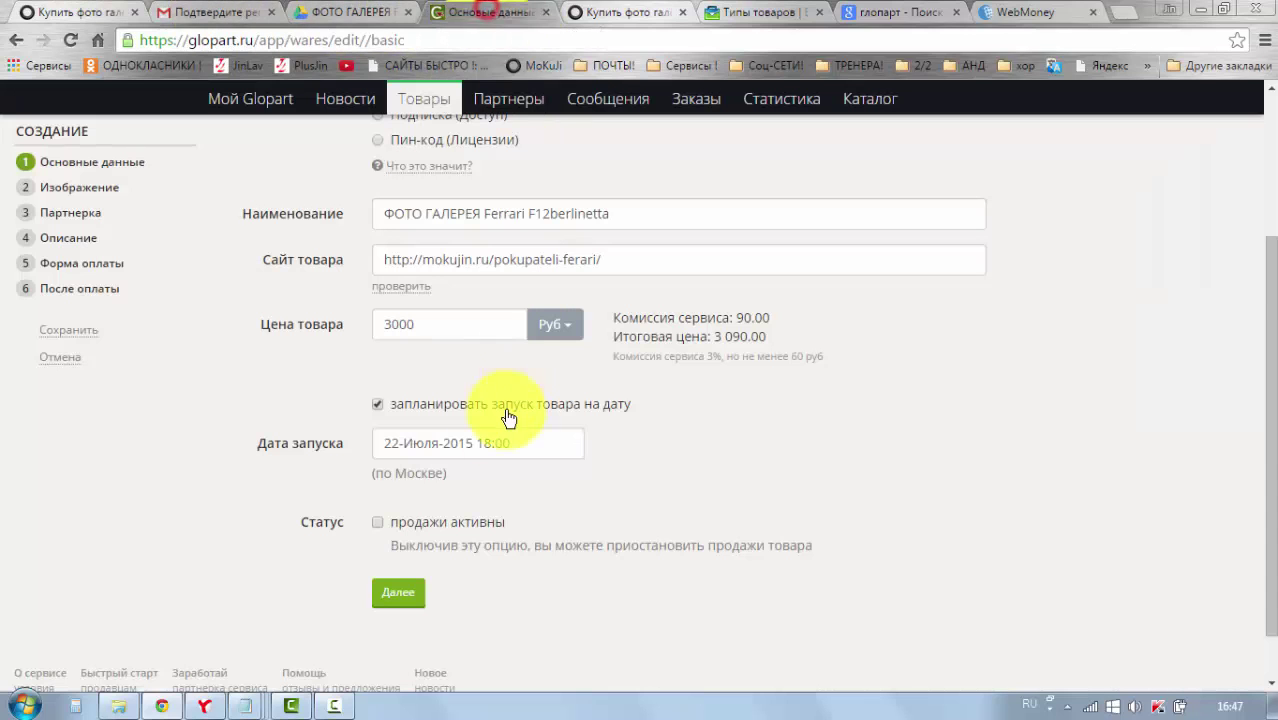
pyautogui.click(380, 406)
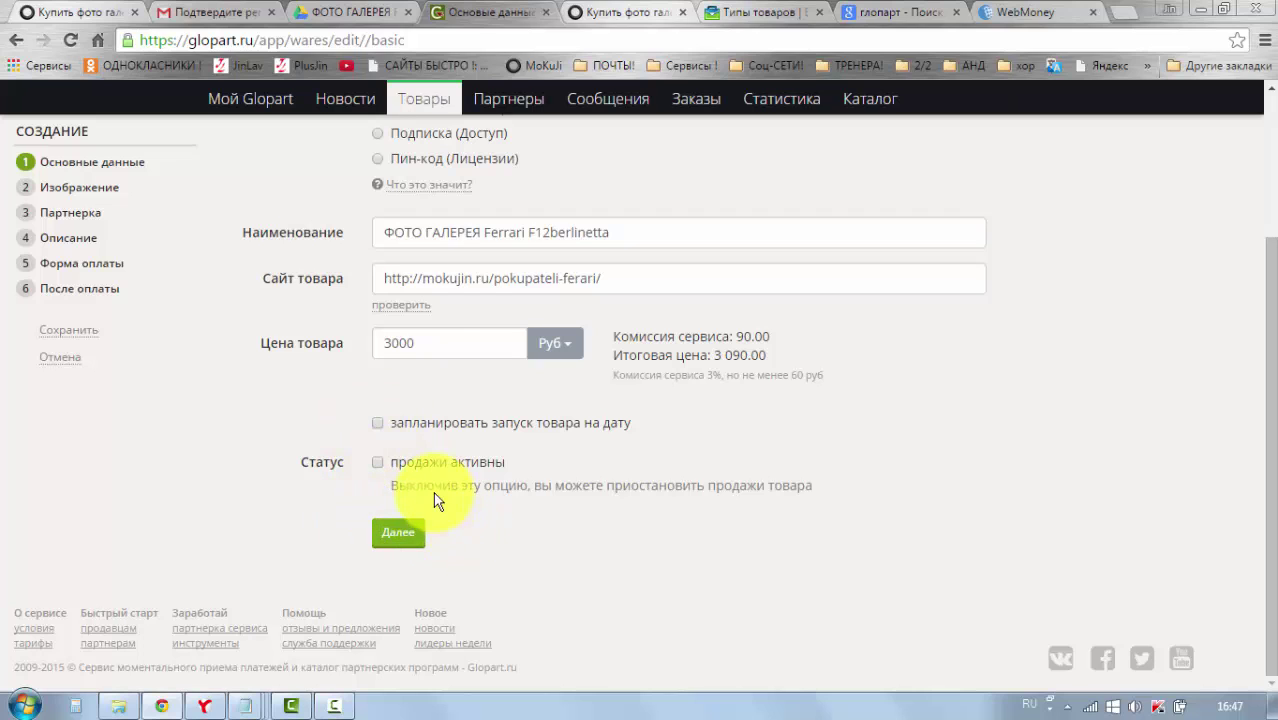
# Set the product price (Цена товара) to 100 Руб and continue to the product image stage (Изображение)
pyautogui.moveTo(419, 341); pyautogui.dragTo(371, 334)
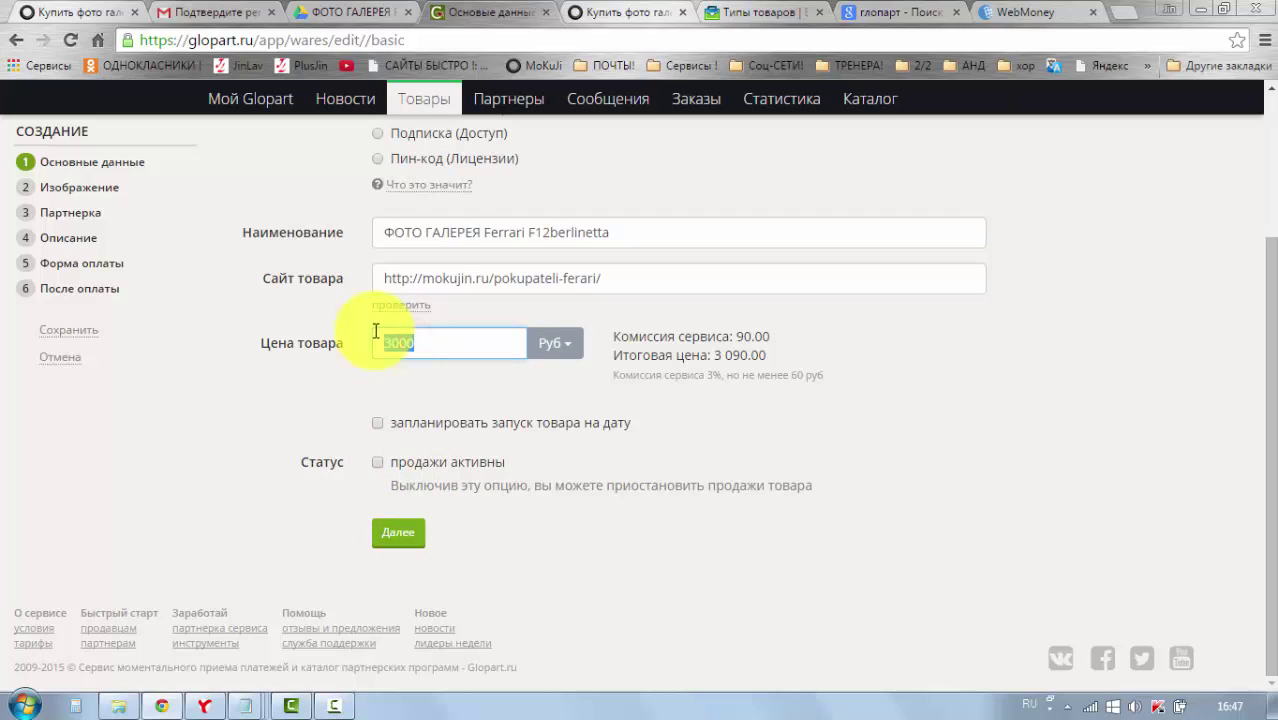
pyautogui.write('100')
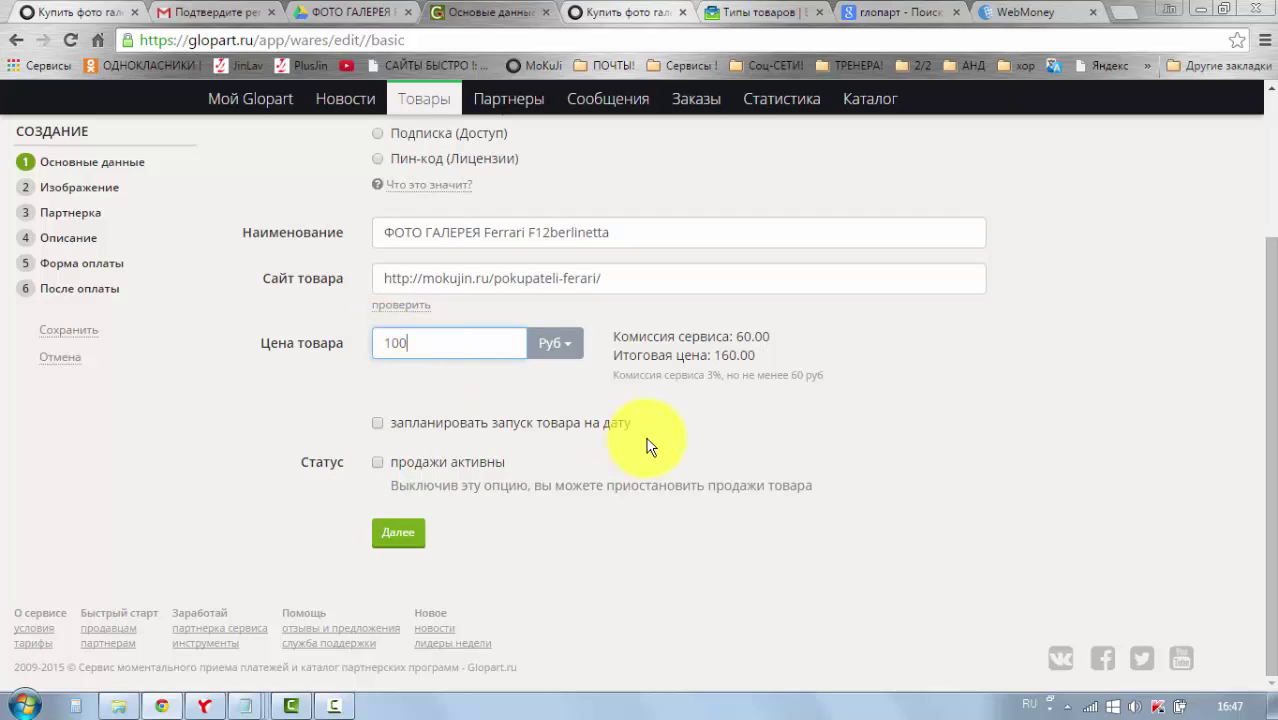
pyautogui.click(736, 451)
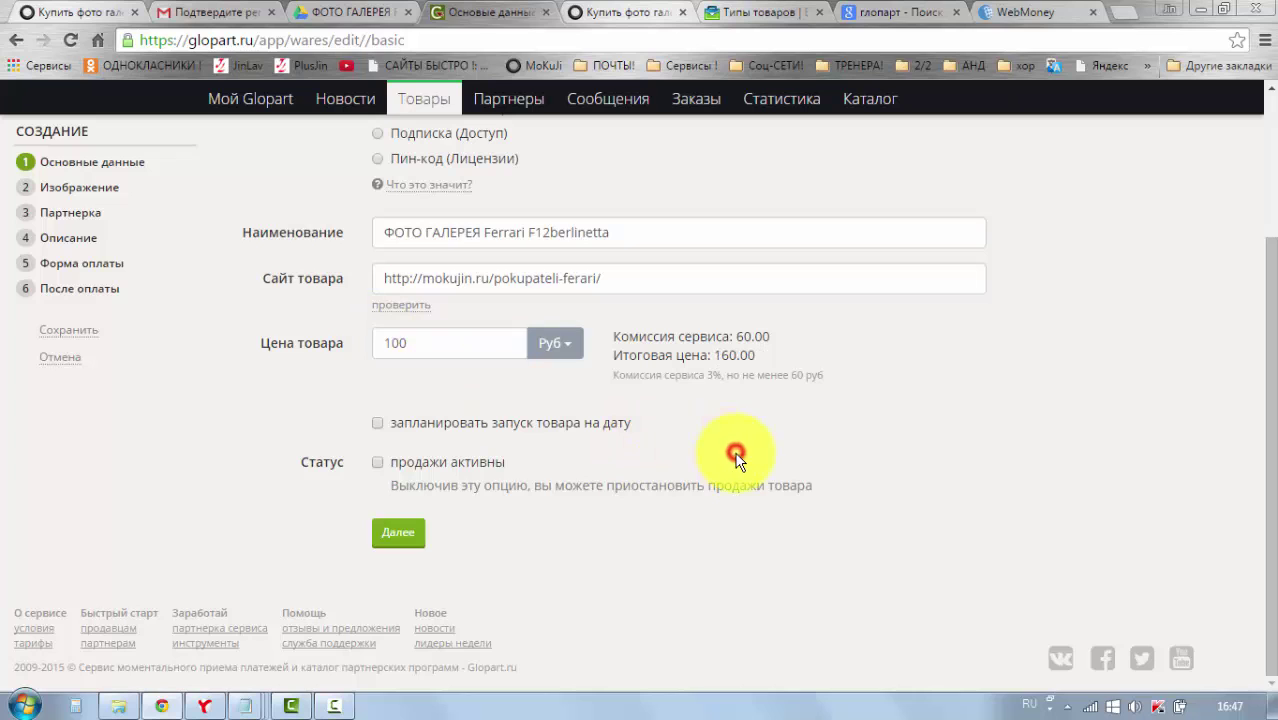
pyautogui.click(400, 534)
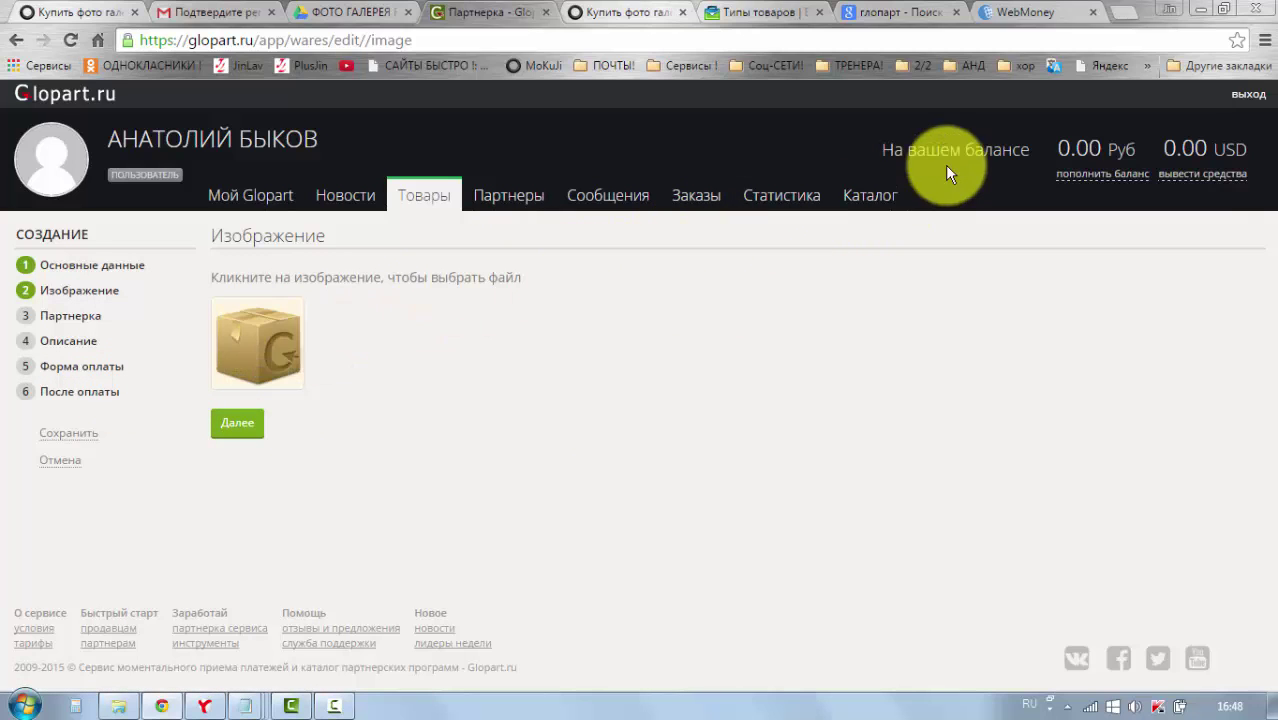
# Upload My Cover Design as the product image with the default crop area, and continue to the partner program stage
pyautogui.click(245, 350)
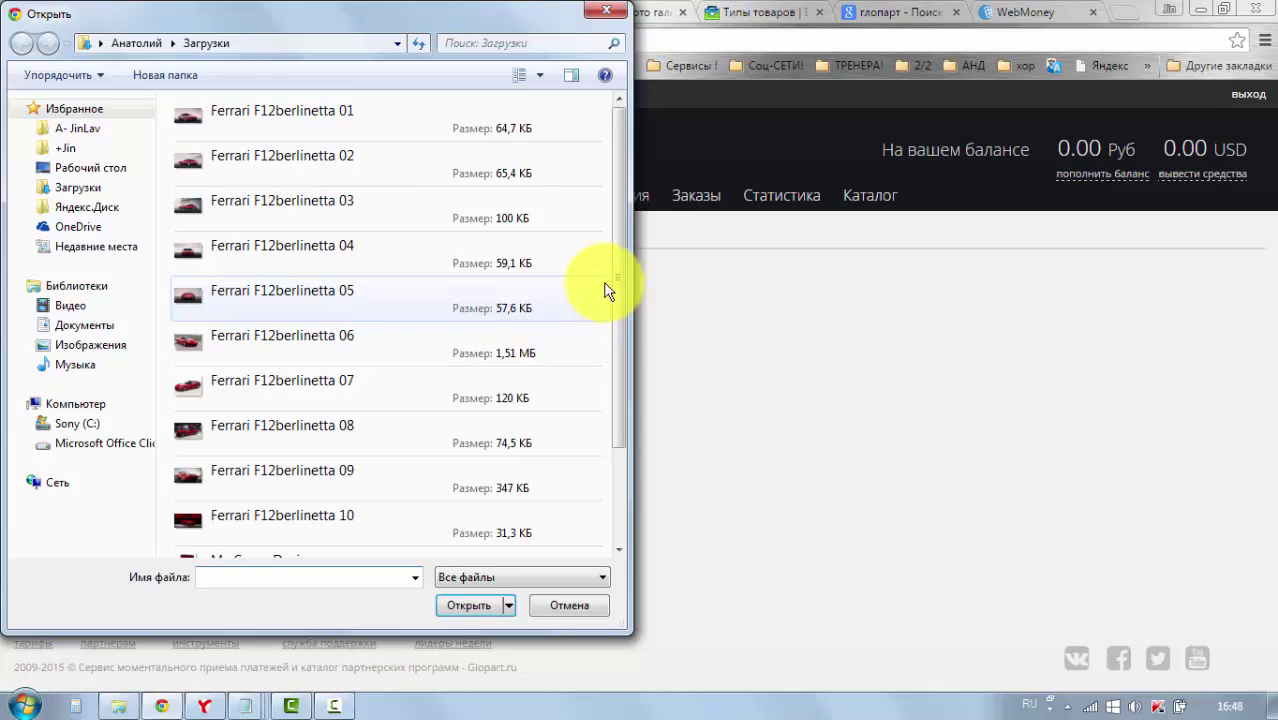
pyautogui.moveTo(612, 280); pyautogui.dragTo(606, 388)
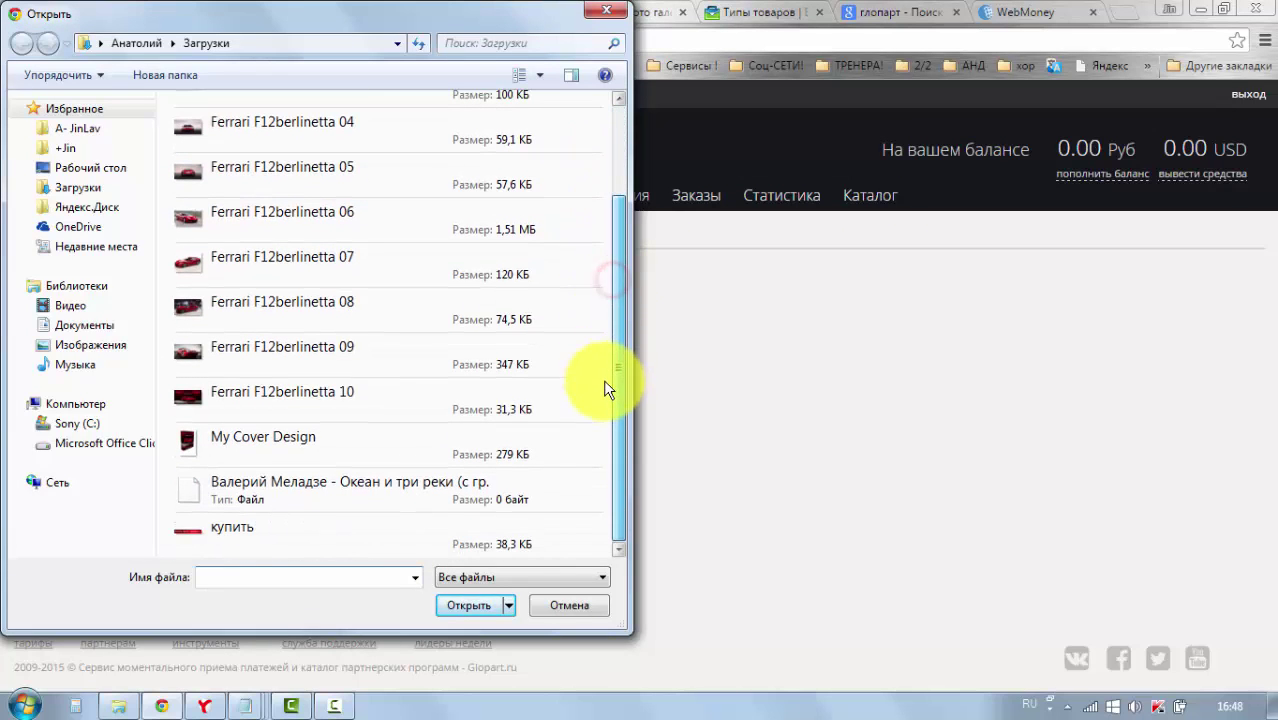
pyautogui.click(278, 455)
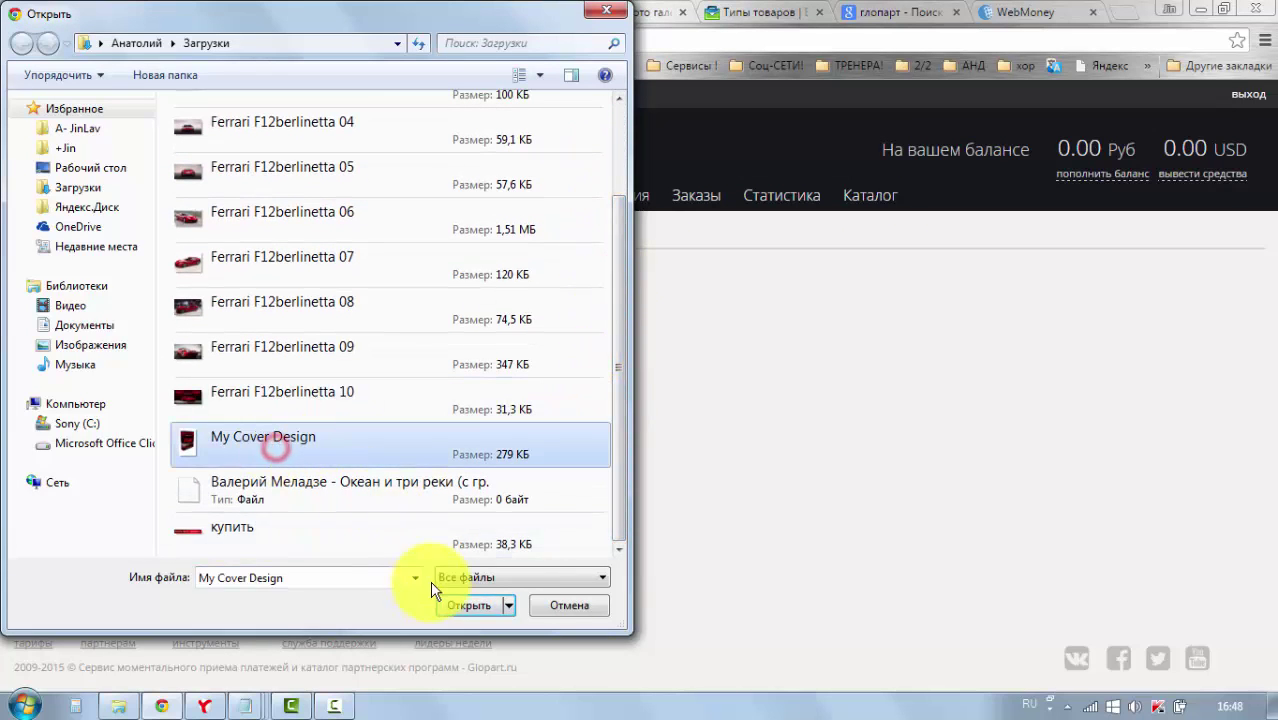
pyautogui.click(460, 602)
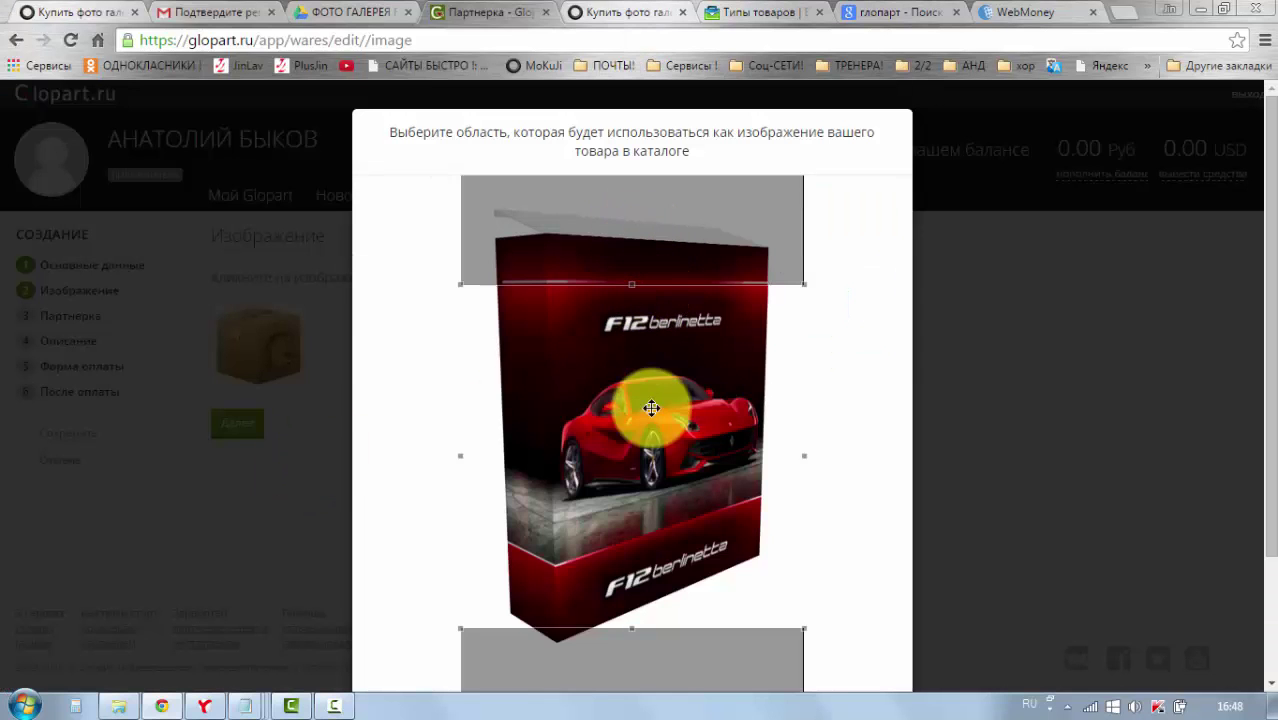
pyautogui.scroll(-3, 940, 466)
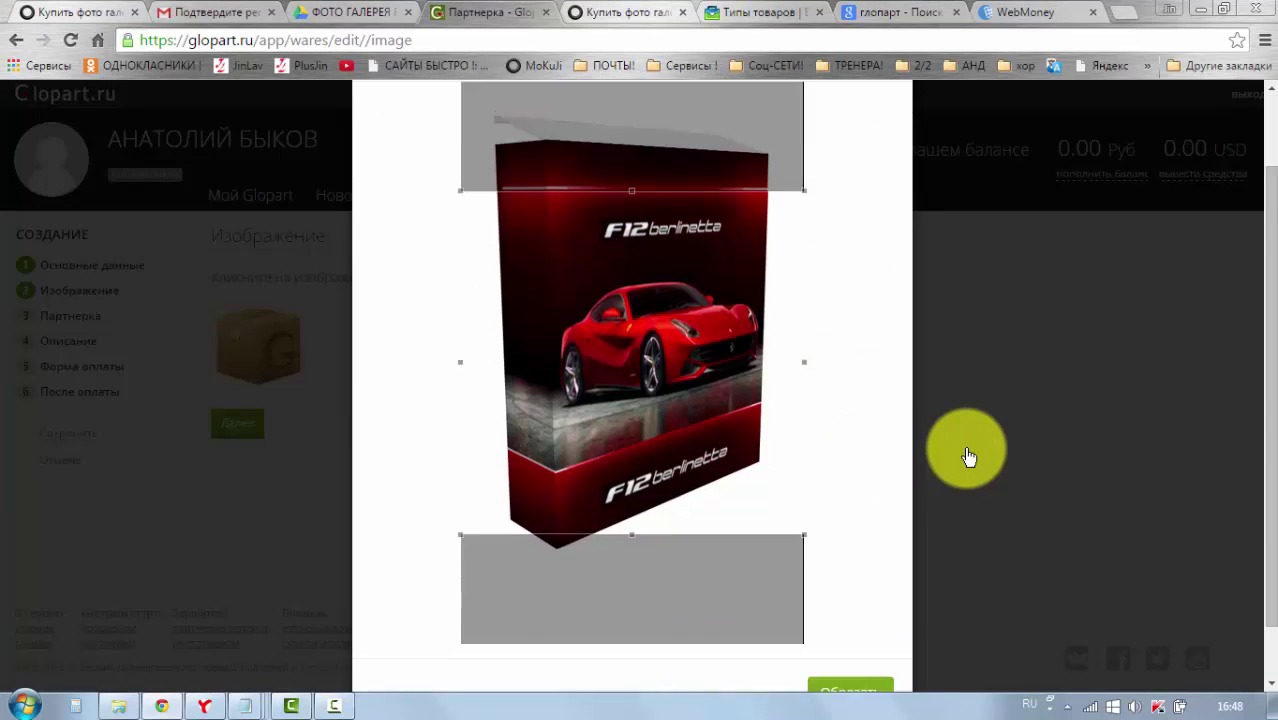
pyautogui.click(860, 633)
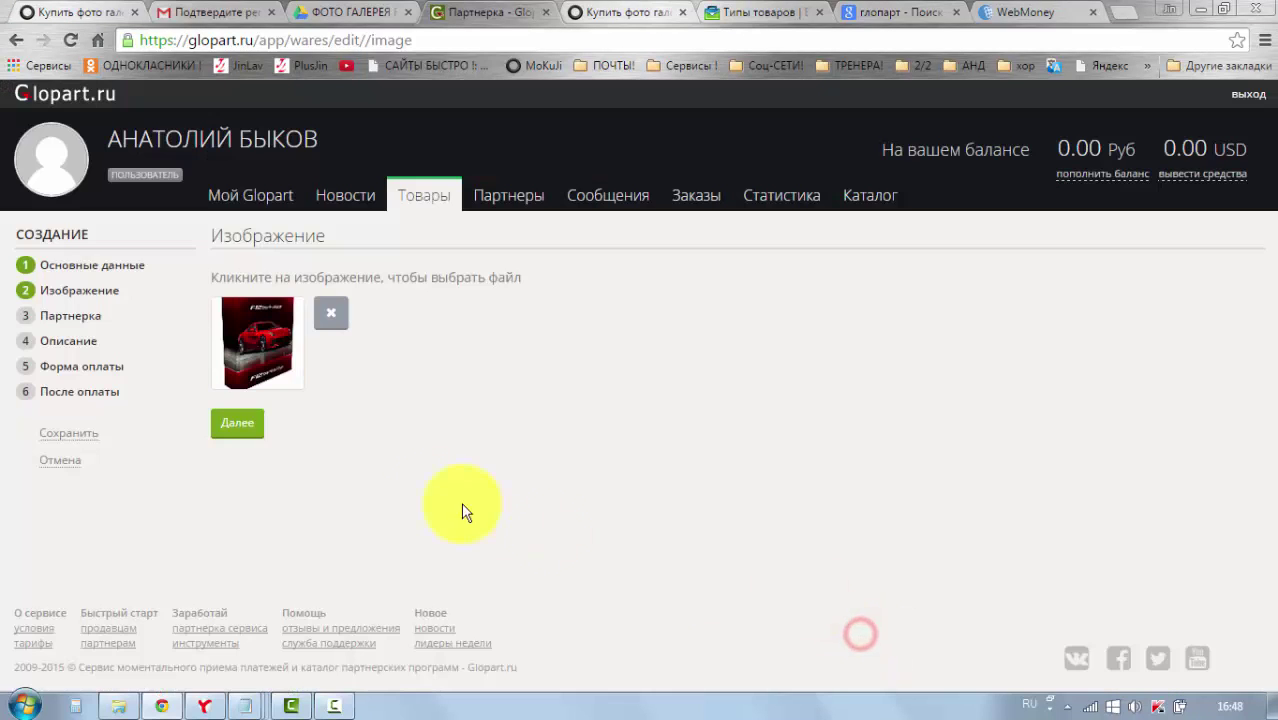
pyautogui.click(242, 430)
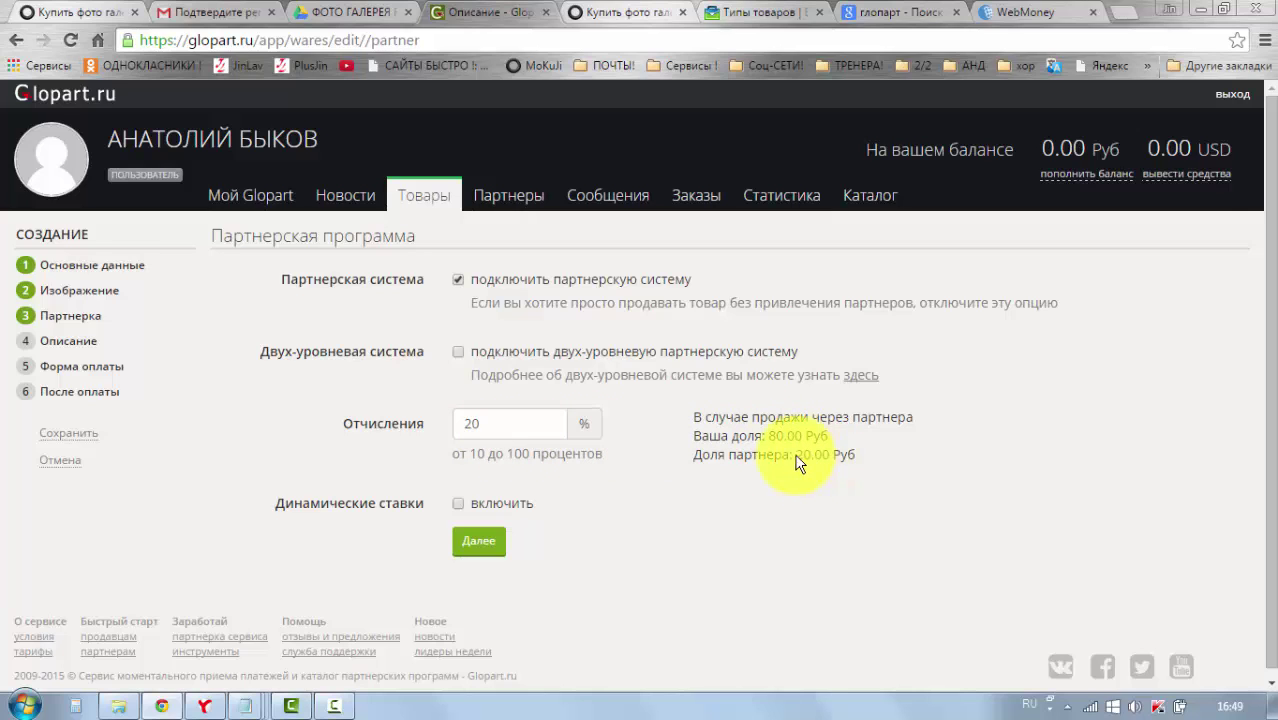
# Set the partner commission (Отчисления) to 50%
pyautogui.click(481, 427)
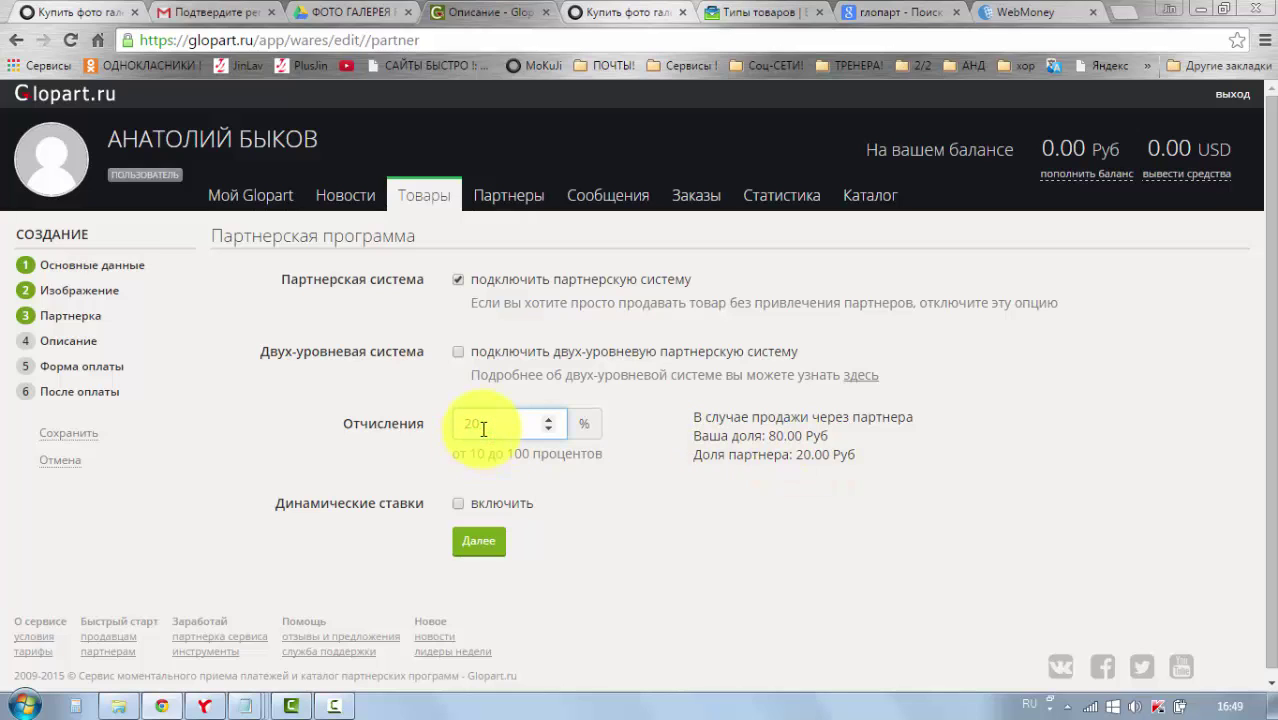
pyautogui.press('BackSpace')
pyautogui.press('BackSpace')
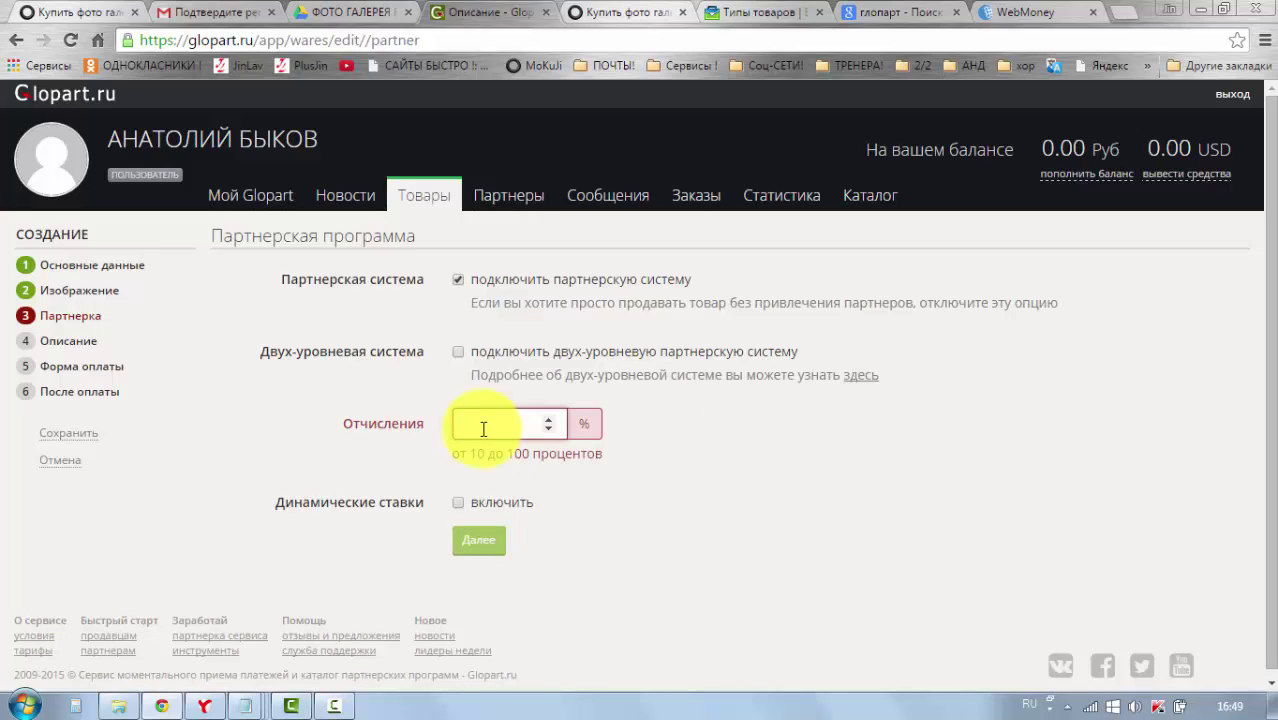
pyautogui.write('50')
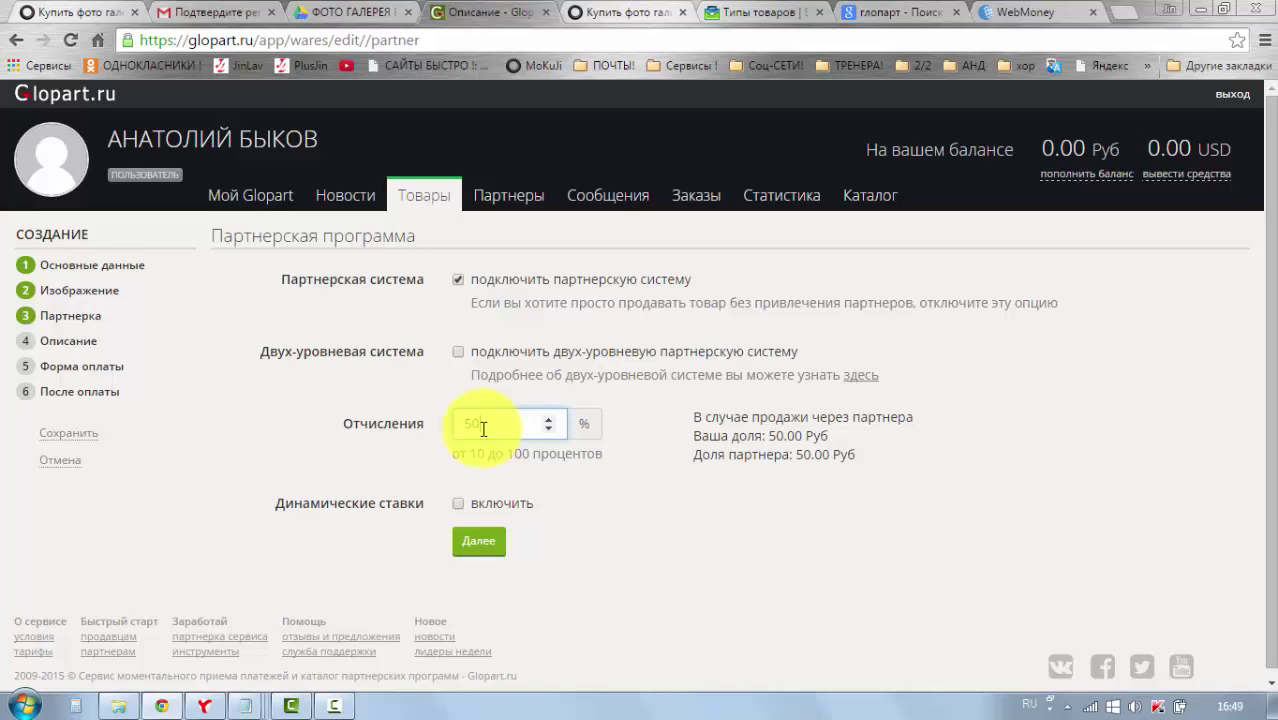
# Clear the partner commission percentage (Отчисления)
pyautogui.click(483, 428)
pyautogui.press('BackSpace')
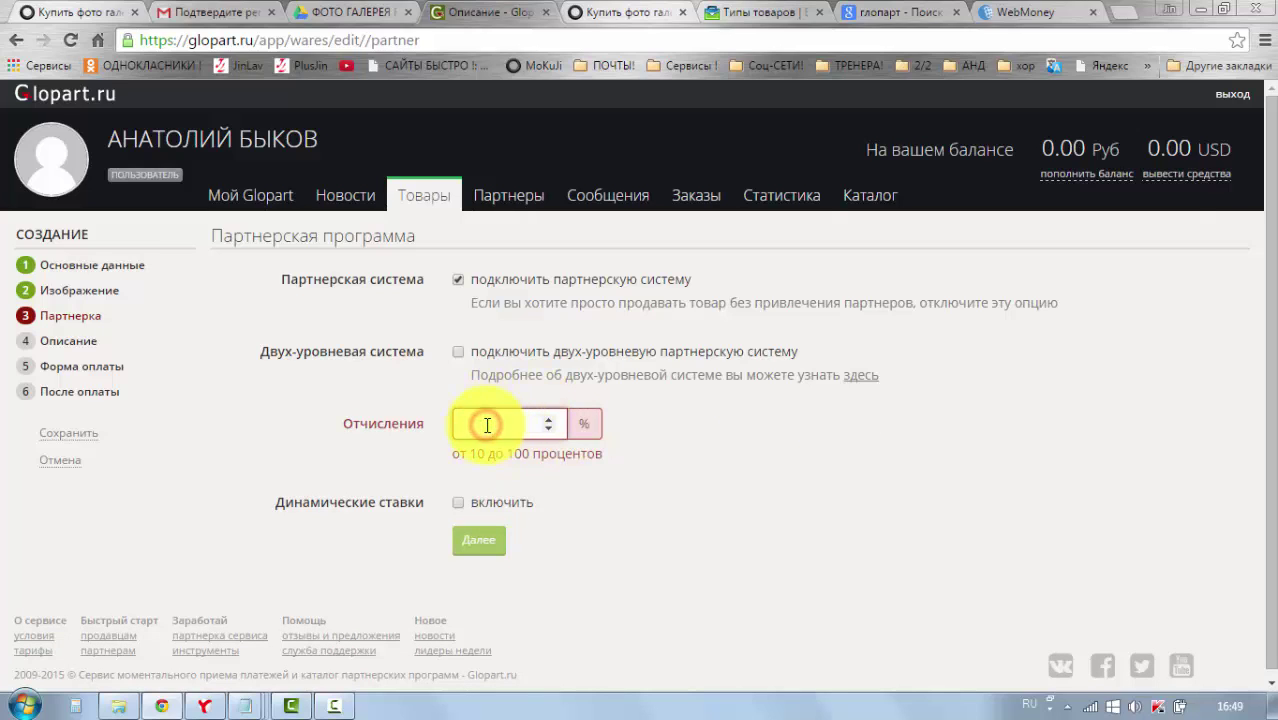
pyautogui.click(692, 571)
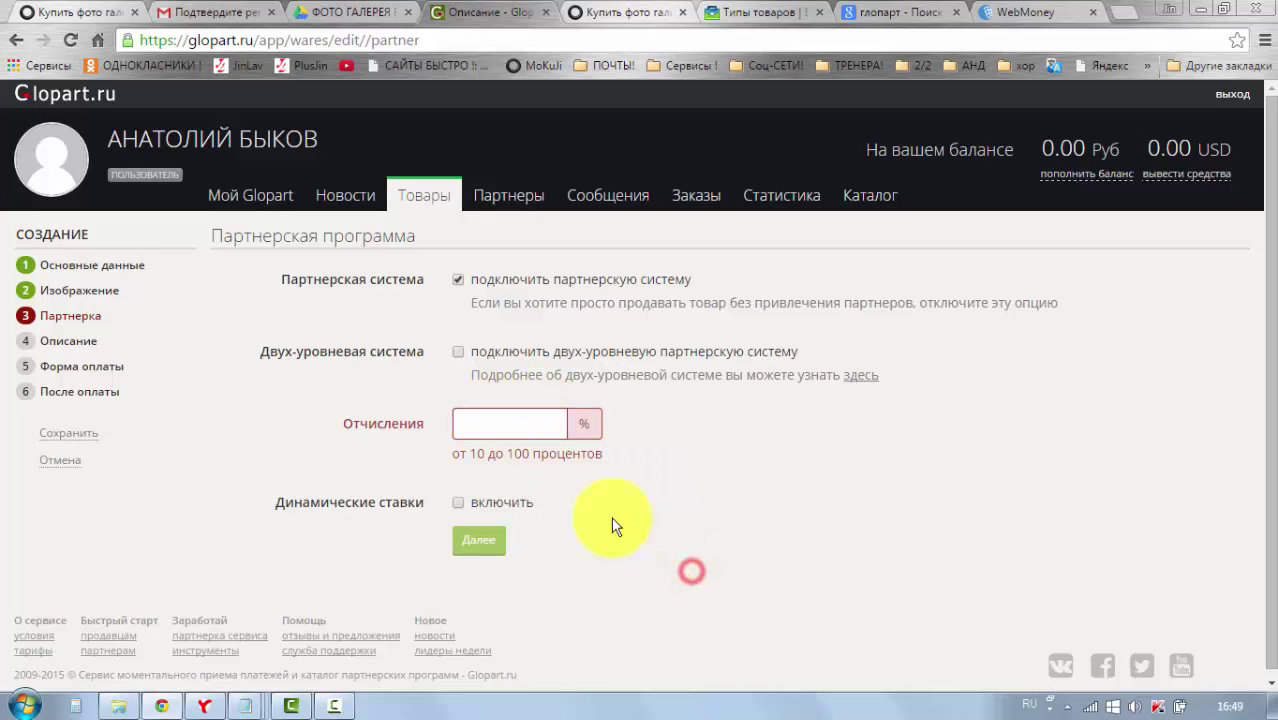
pyautogui.click(465, 428)
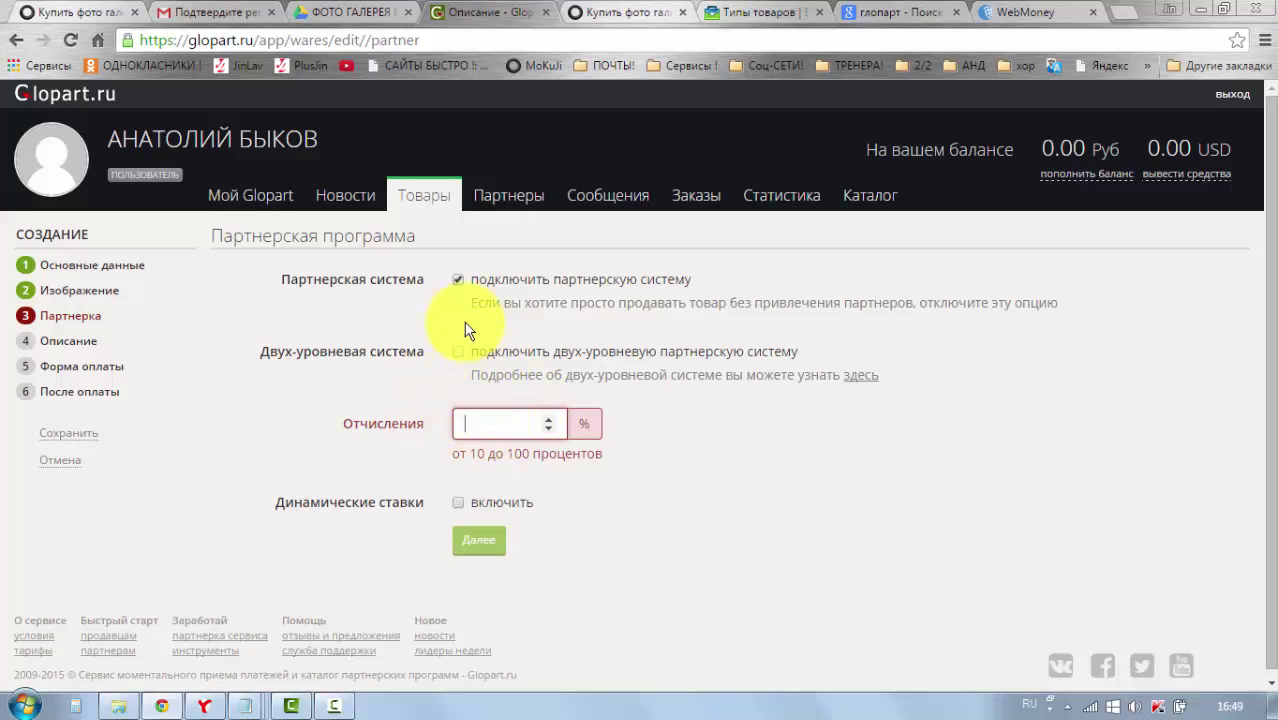
pyautogui.click(459, 280)
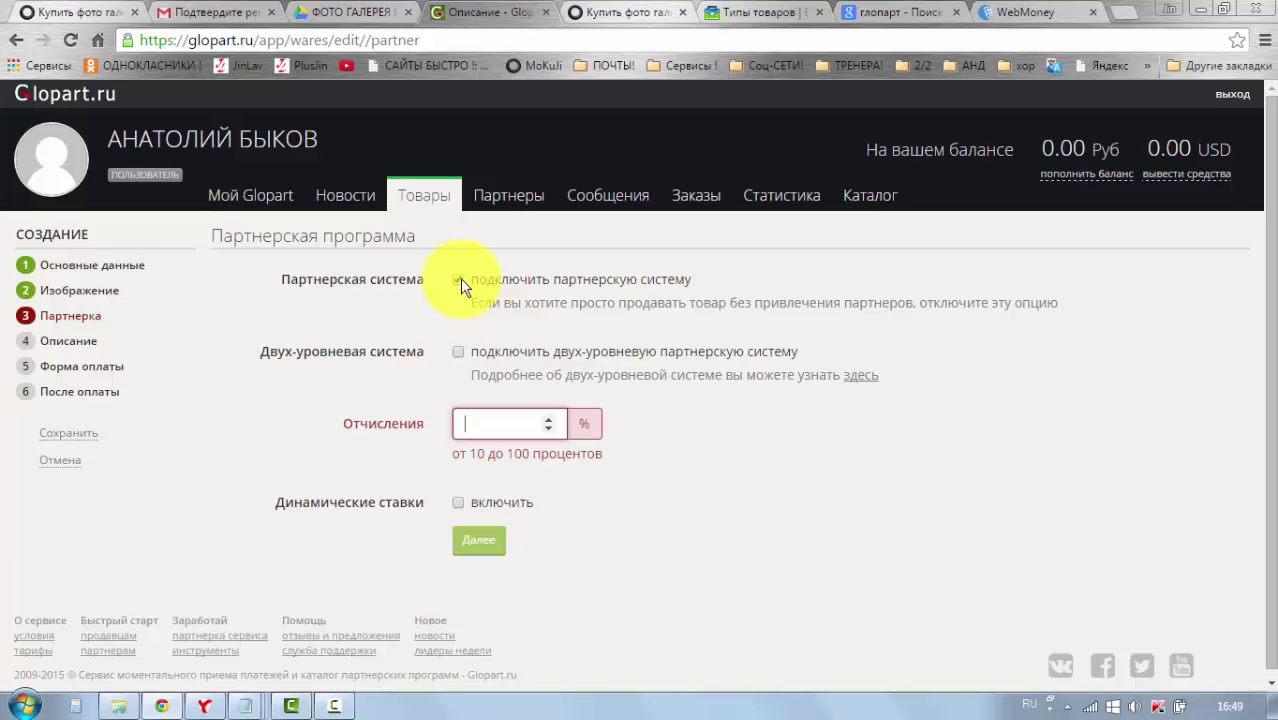
pyautogui.click(459, 280)
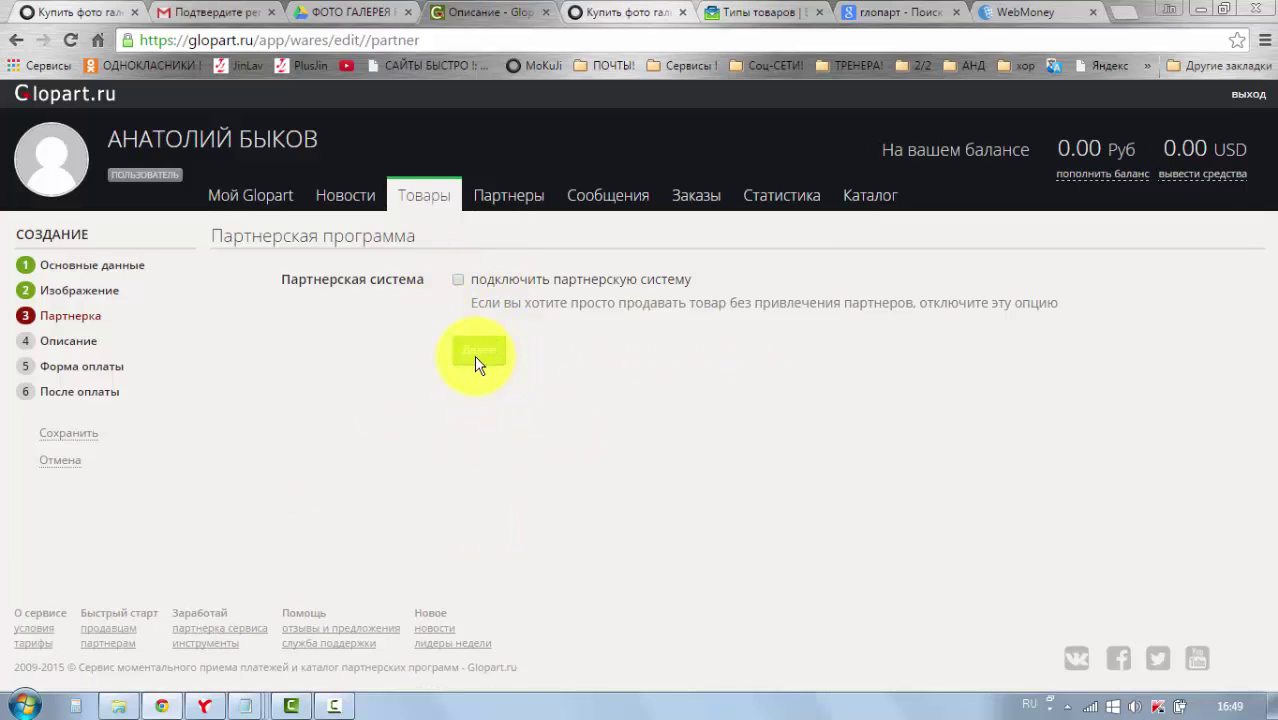
pyautogui.click(457, 280)
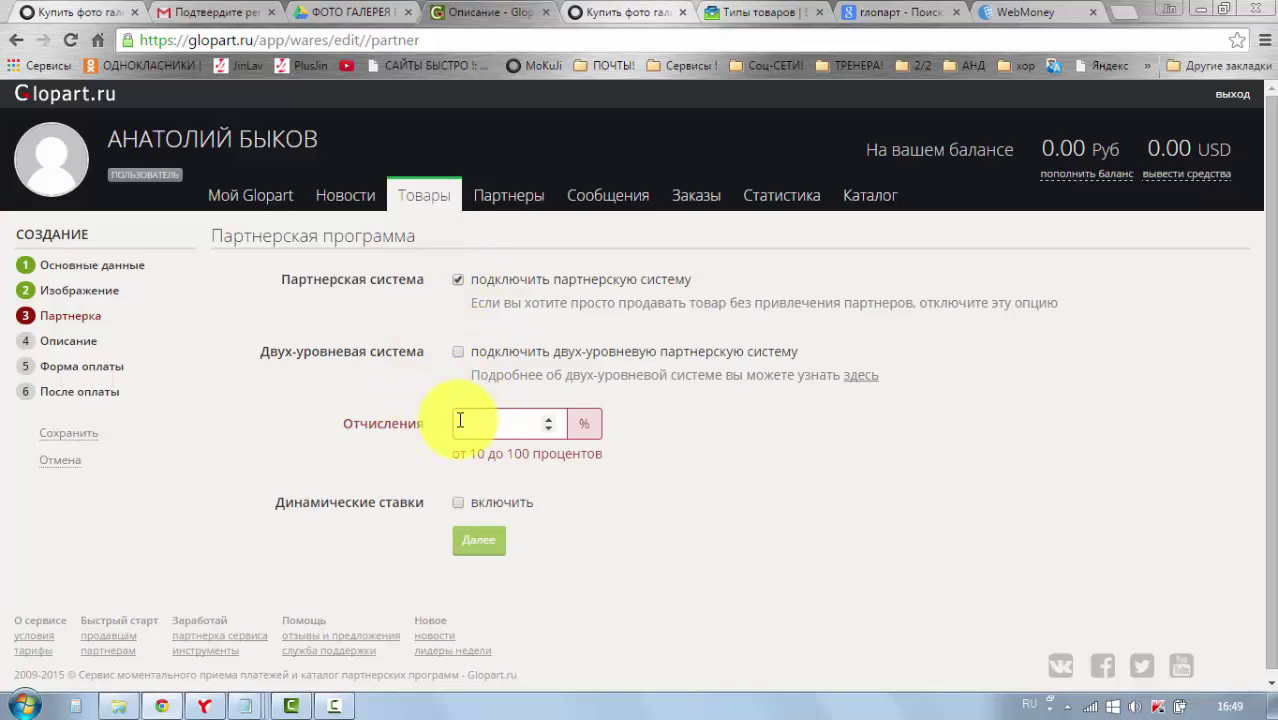
# Set the partner commission (Отчисления) to 10%
pyautogui.click(460, 421)
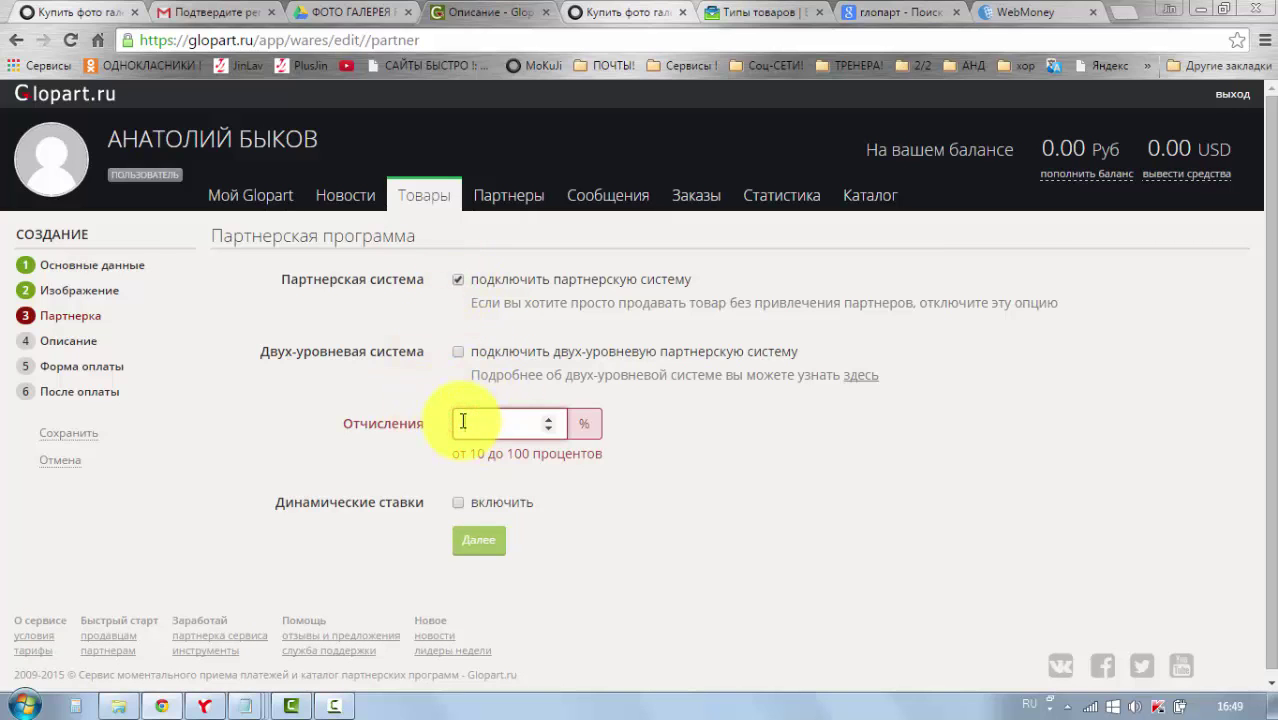
pyautogui.write('10')
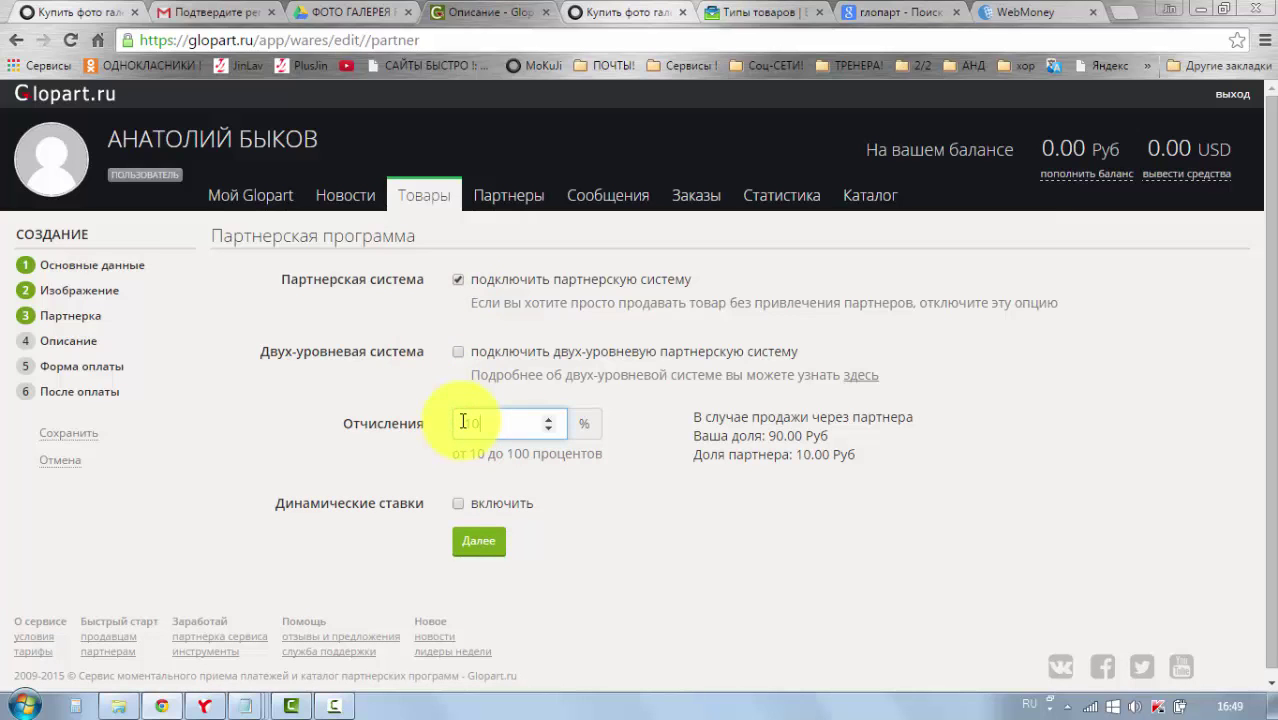
pyautogui.click(463, 507)
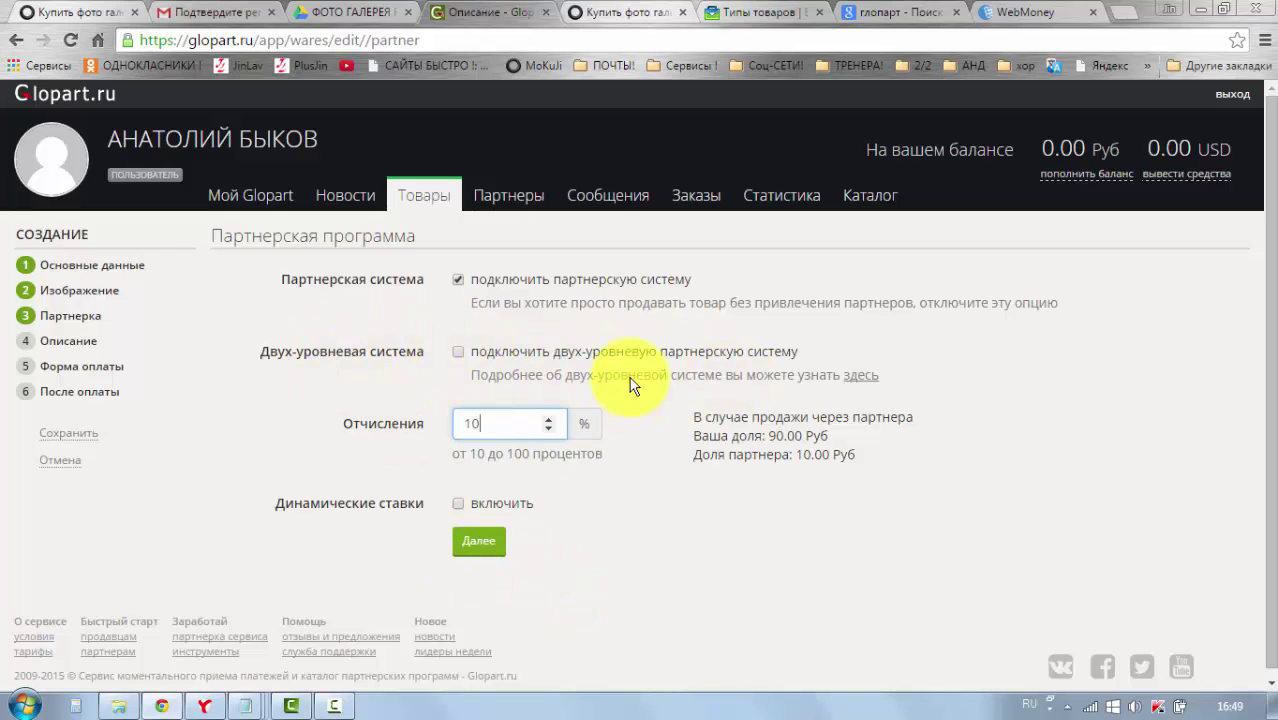
pyautogui.click(486, 427)
pyautogui.click(458, 280)
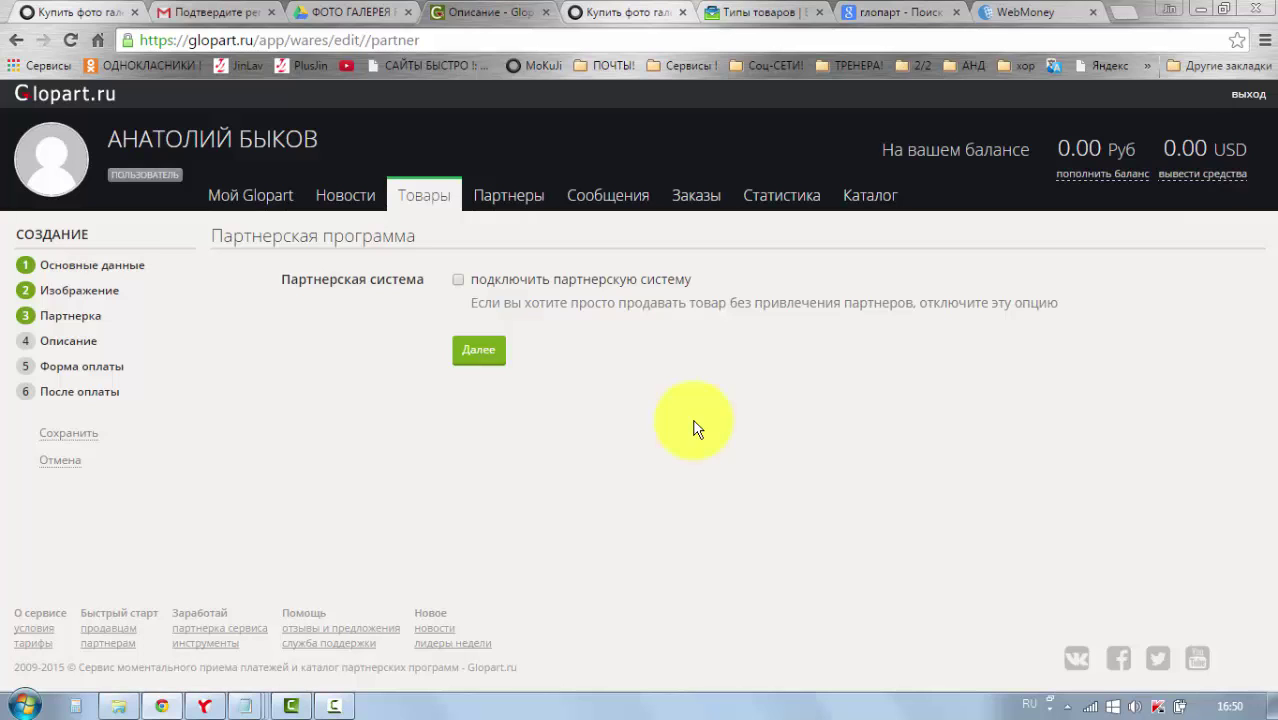
pyautogui.click(459, 280)
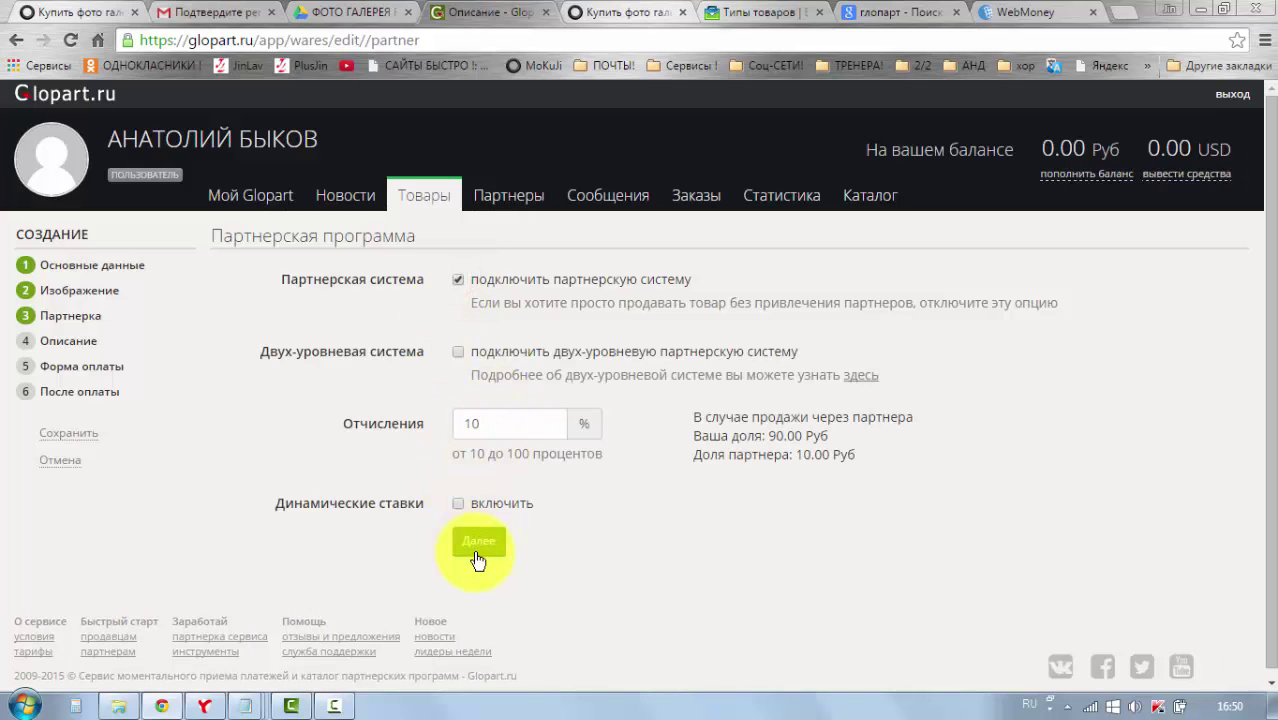
# Continue to the product description stage and assign the categories Прочее and Развлечения instead of Компьютер и интернет
pyautogui.click(477, 548)
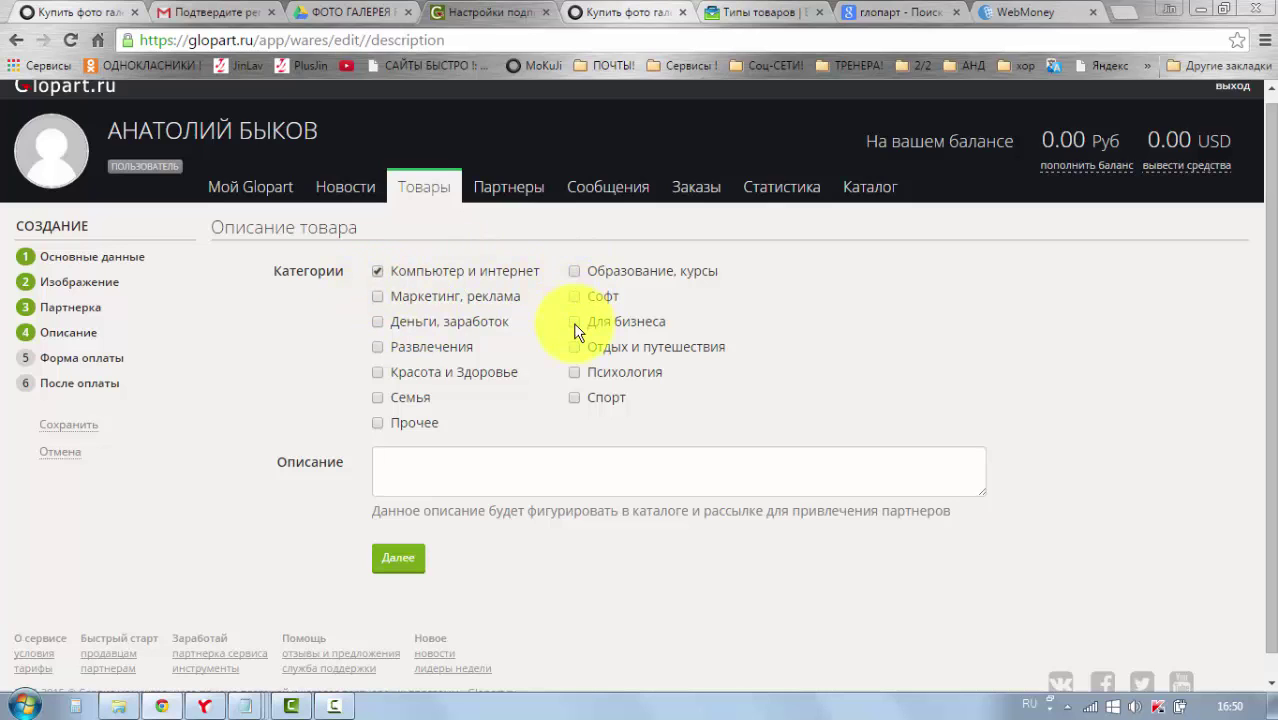
pyautogui.click(378, 423)
pyautogui.click(378, 273)
pyautogui.click(378, 347)
# Leave the product description (Описание) empty and continue to the payment form stage (Форма оплаты)
pyautogui.click(388, 460)
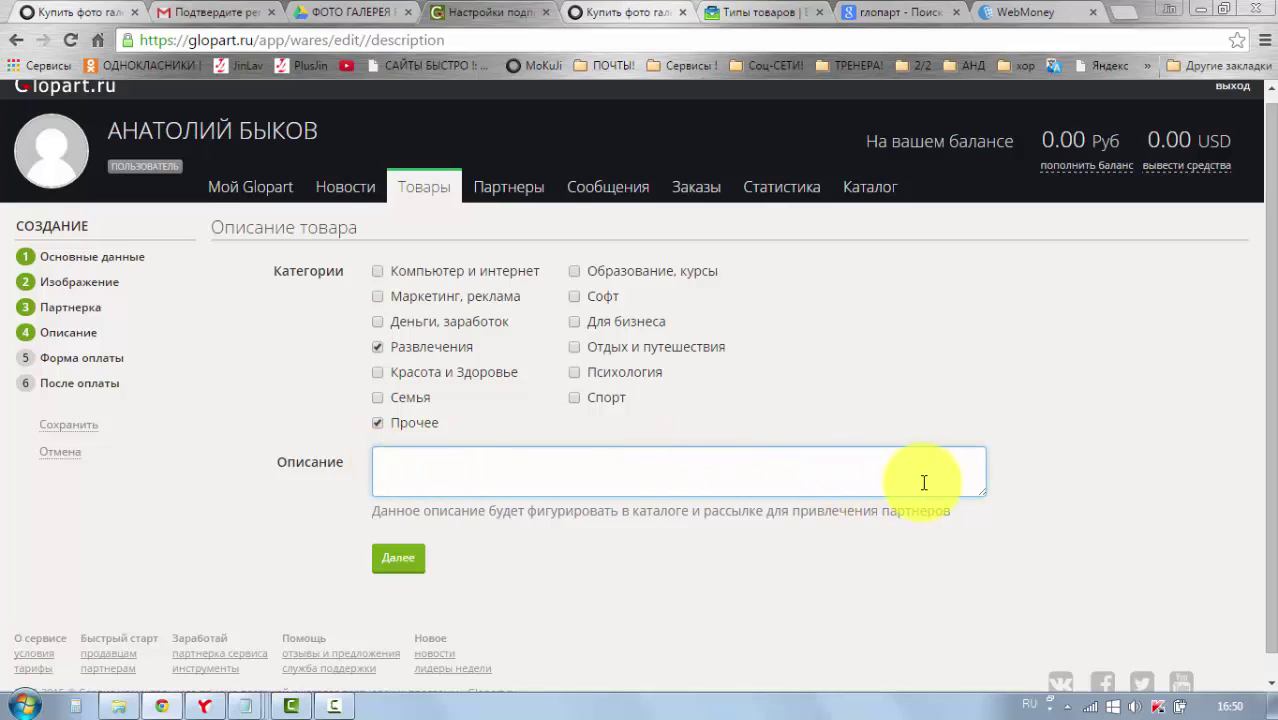
pyautogui.click(591, 459)
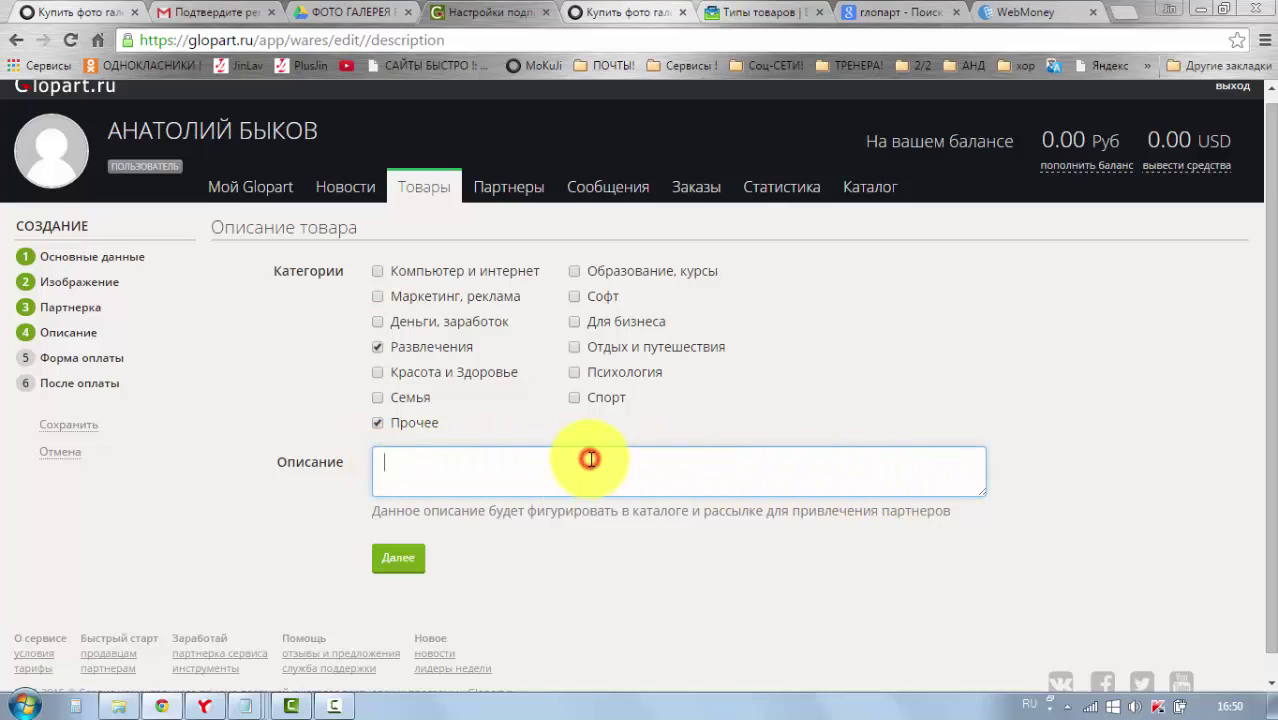
pyautogui.click(455, 465)
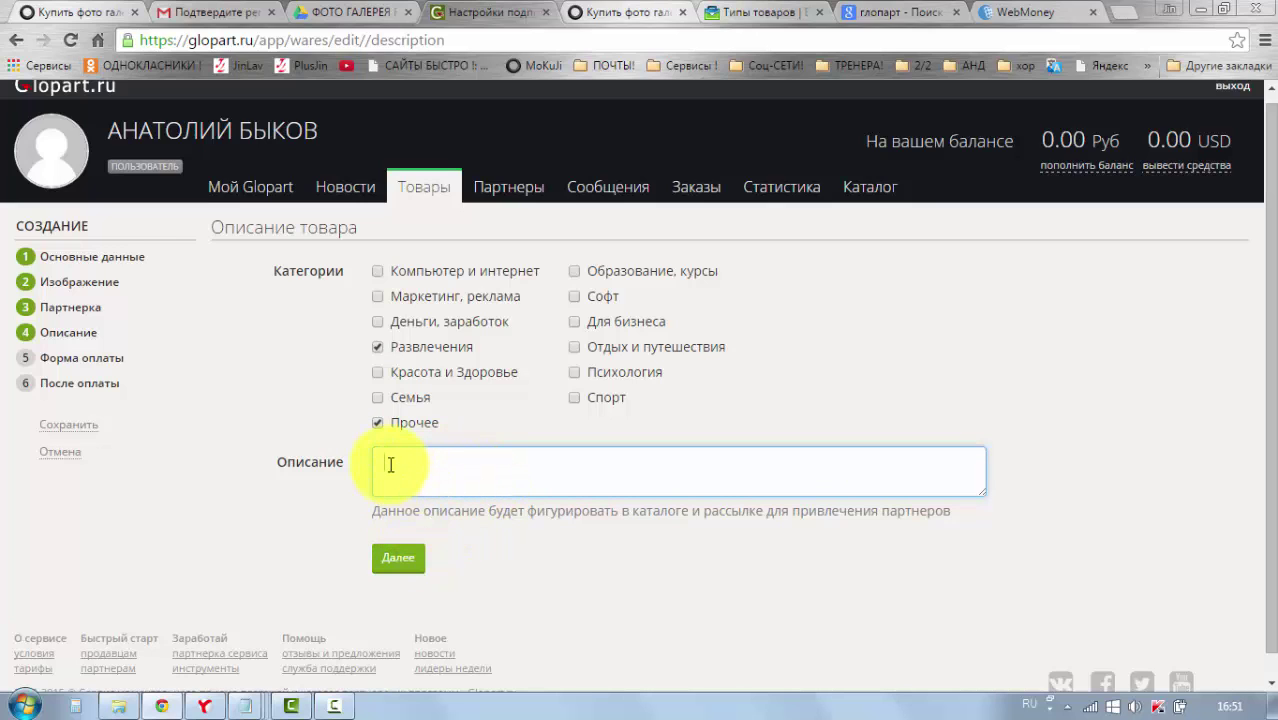
pyautogui.click(887, 461)
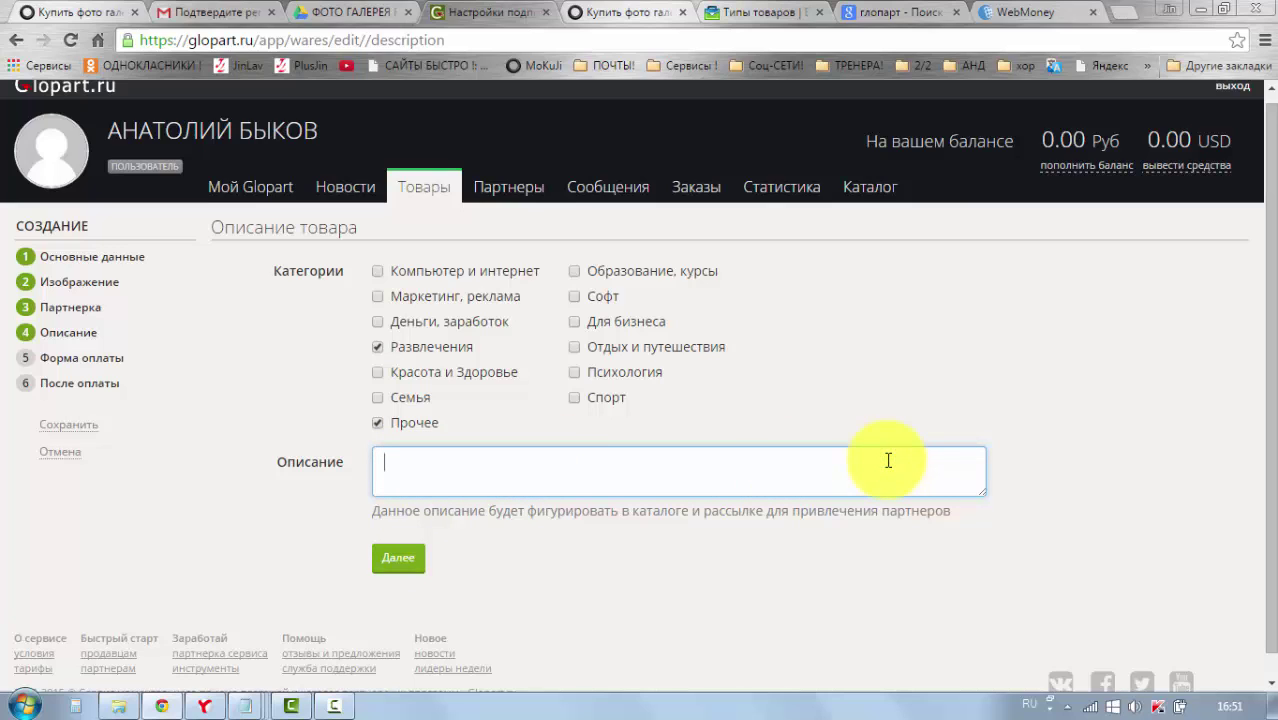
pyautogui.click(887, 460)
pyautogui.click(455, 475)
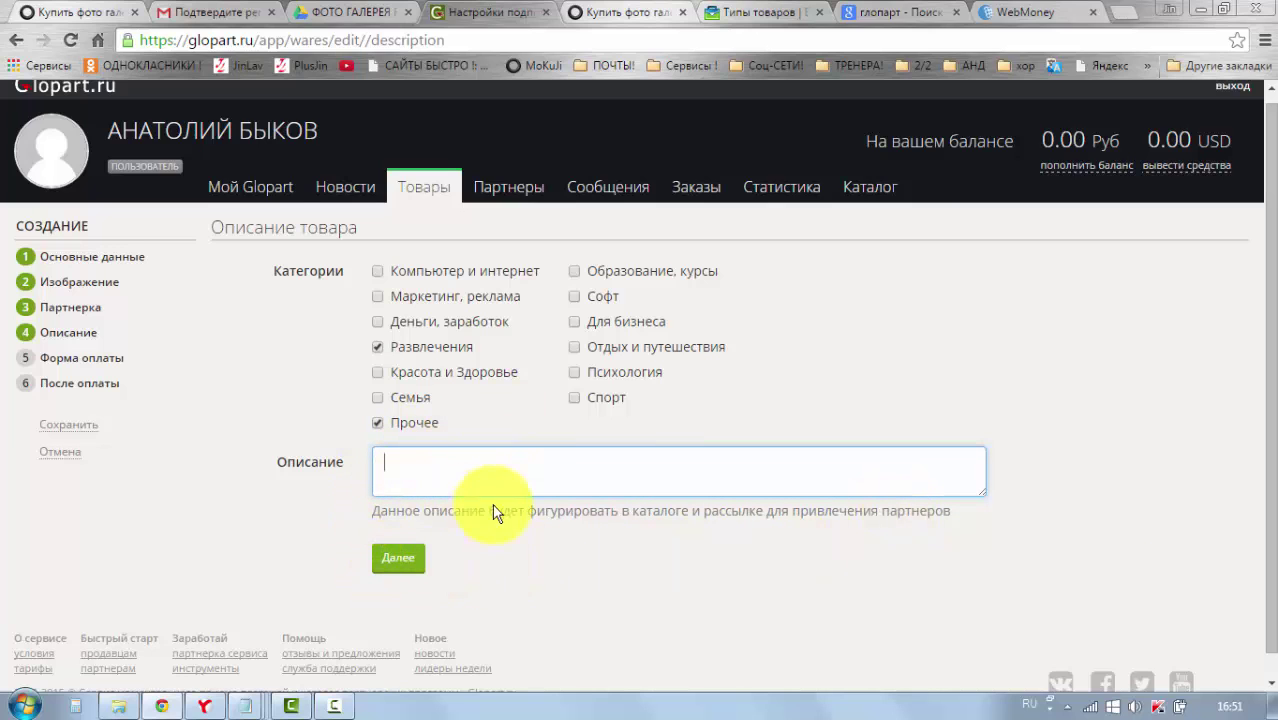
pyautogui.click(398, 560)
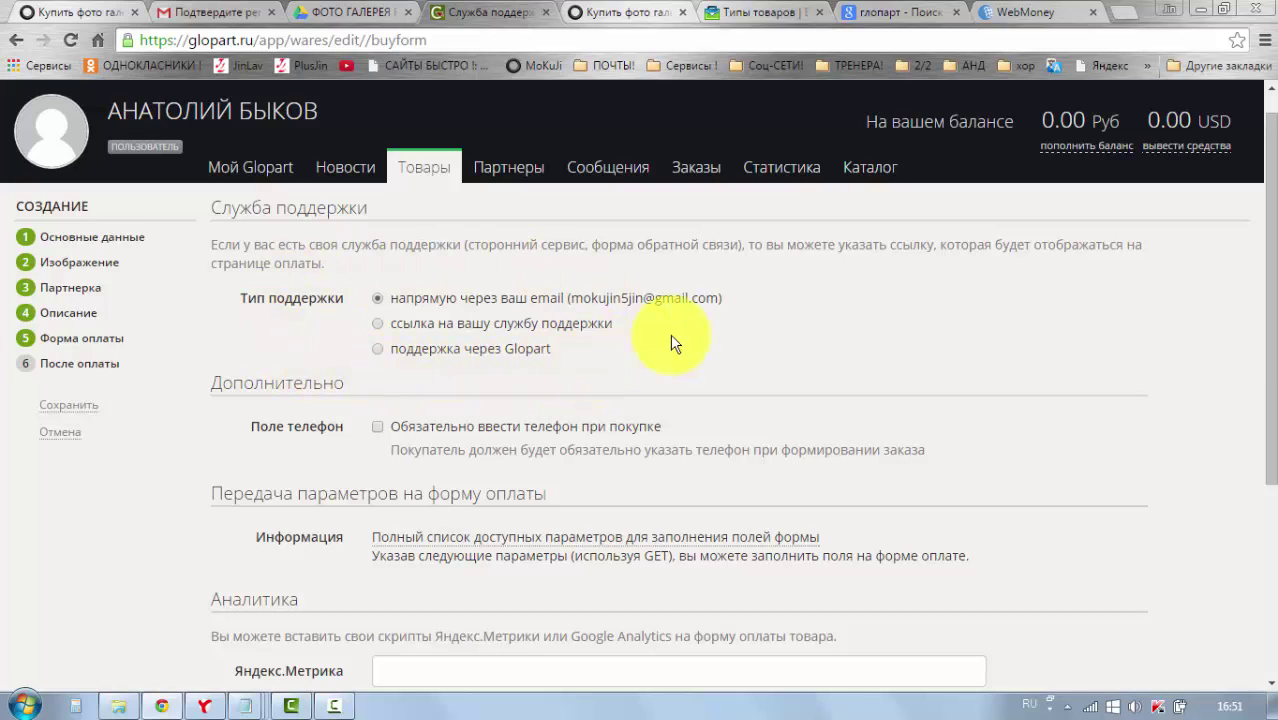
pyautogui.click(380, 323)
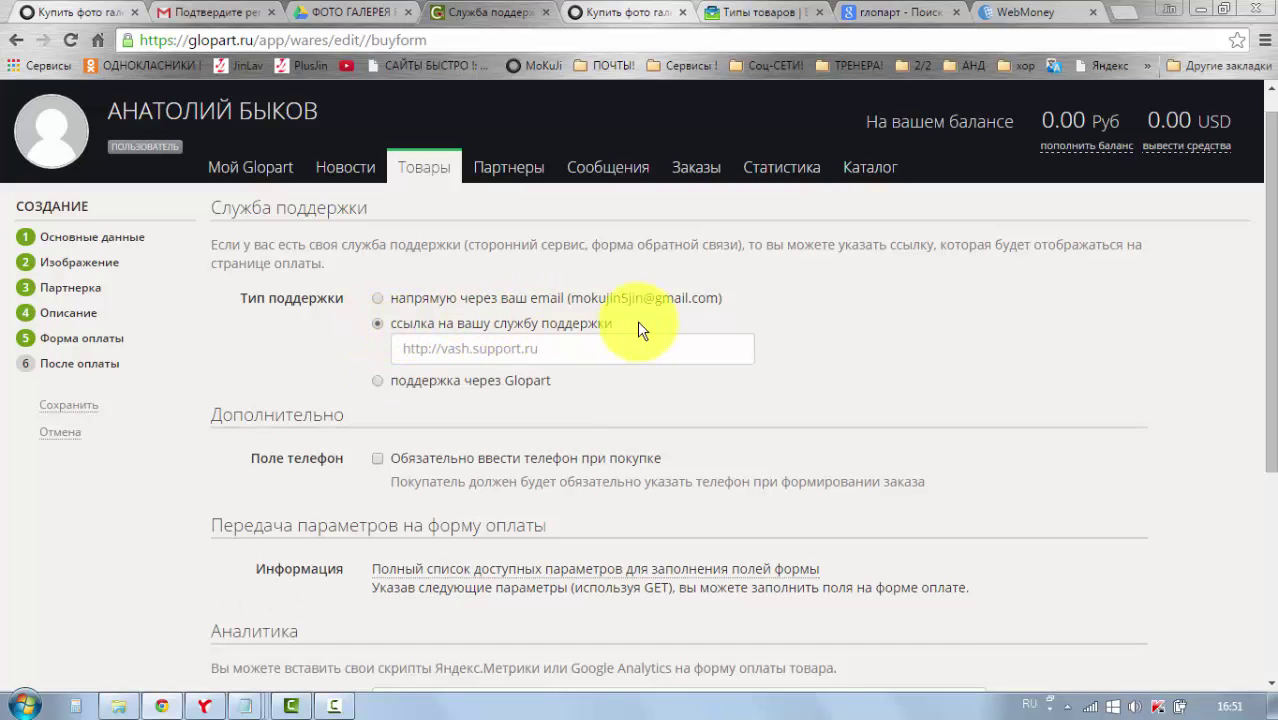
pyautogui.click(465, 346)
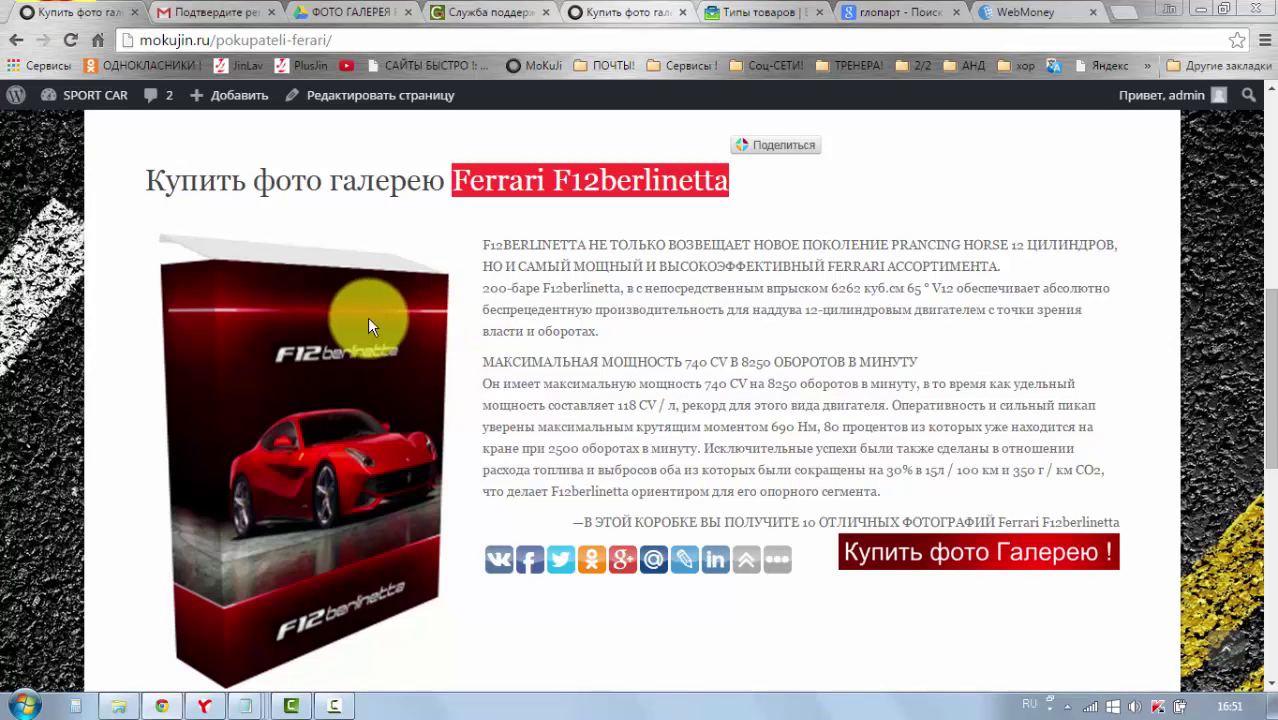
pyautogui.scroll(6, 342, 310)
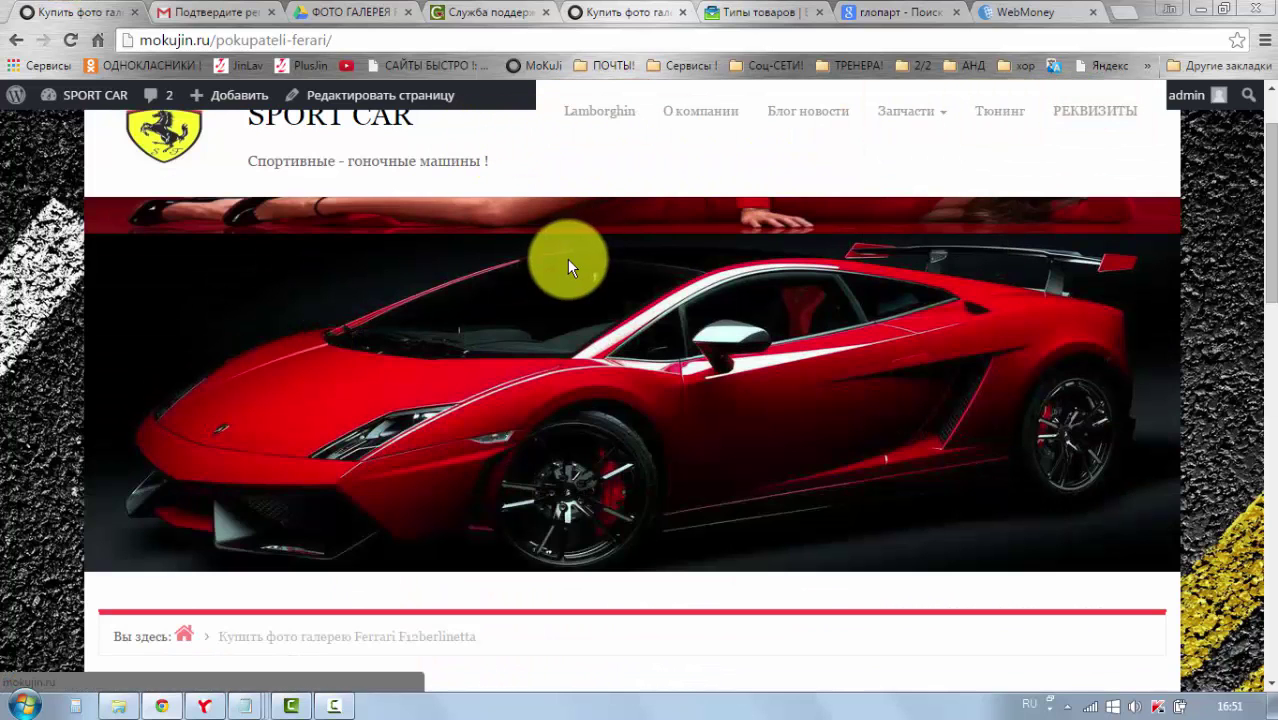
pyautogui.scroll(-5, 458, 316)
pyautogui.scroll(-6, 460, 325)
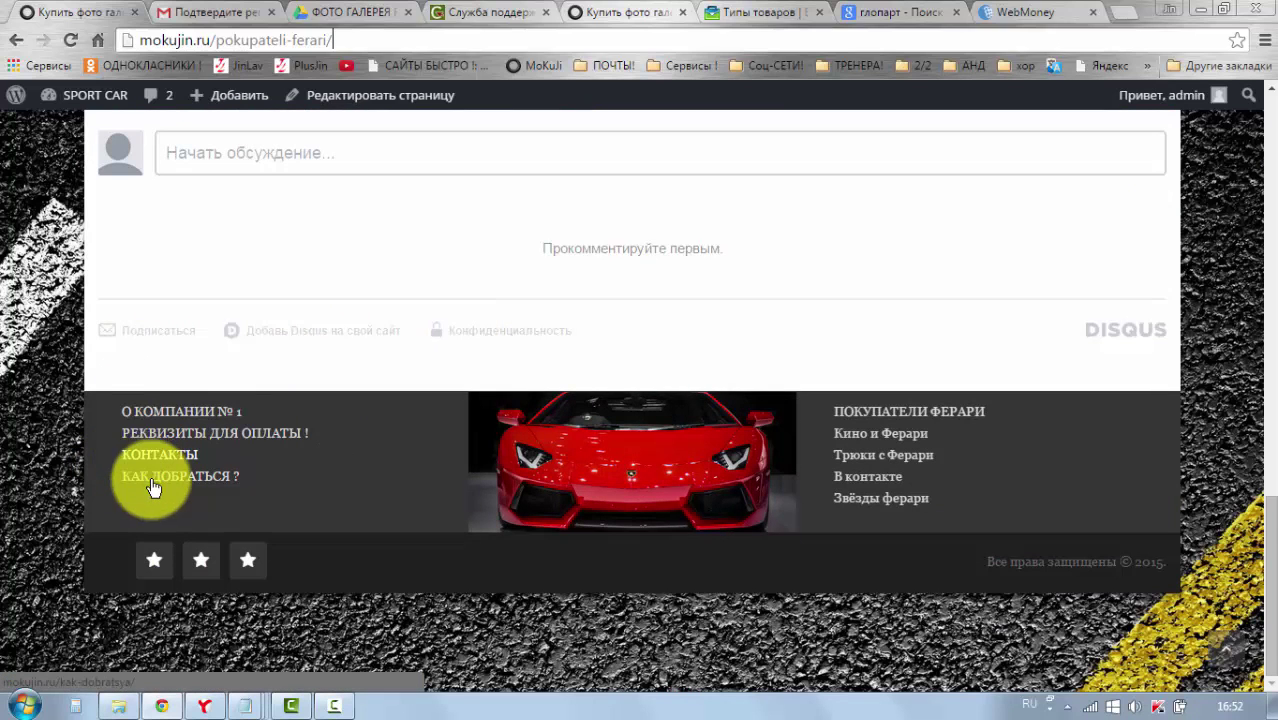
pyautogui.click(185, 18)
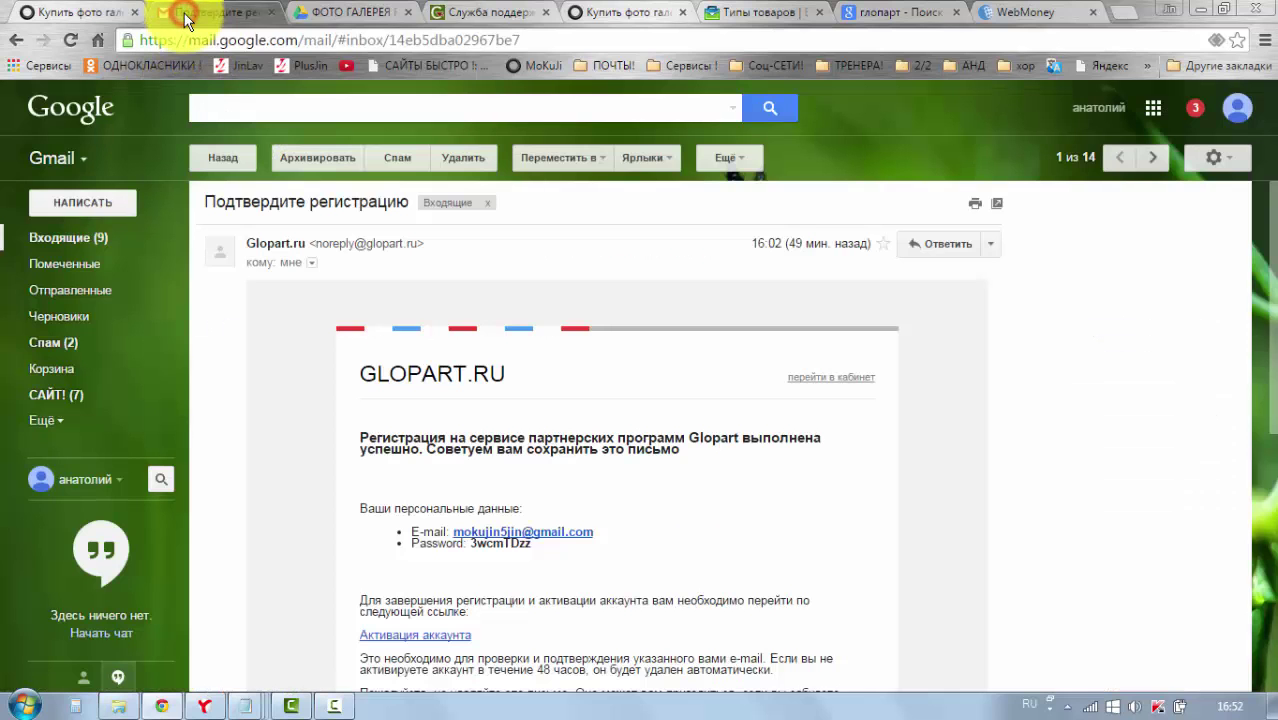
pyautogui.click(478, 14)
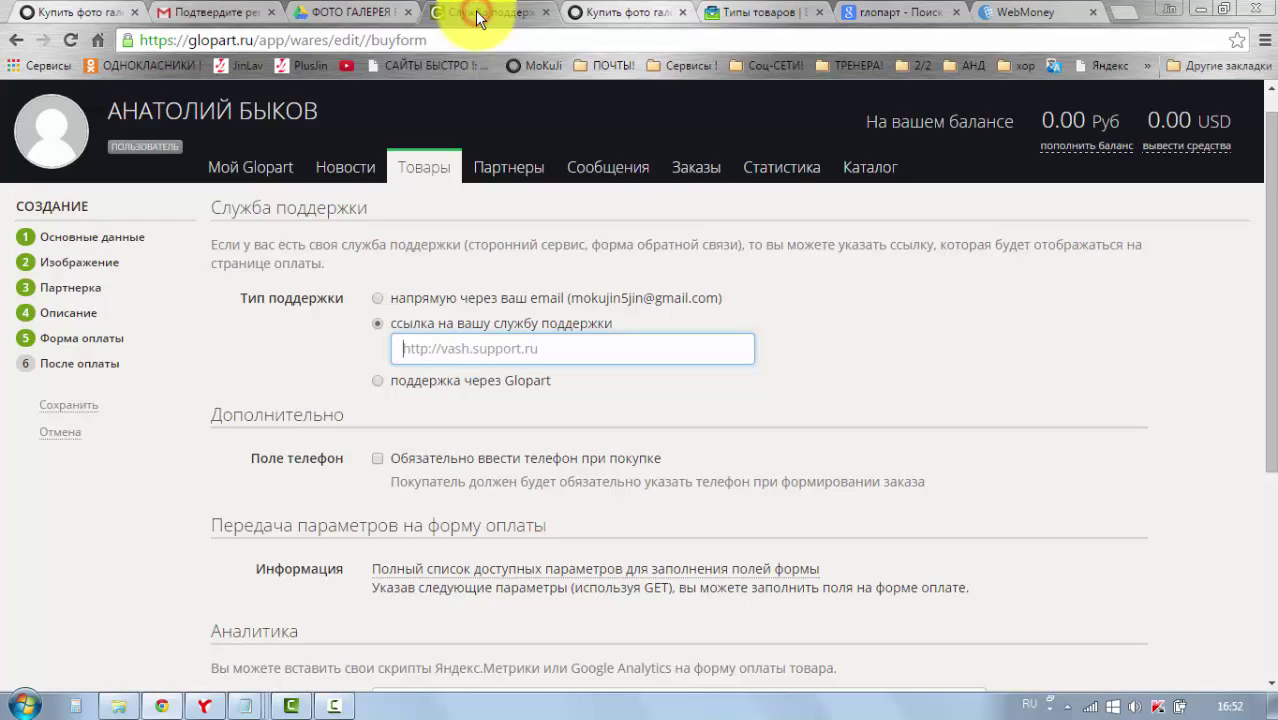
pyautogui.click(378, 299)
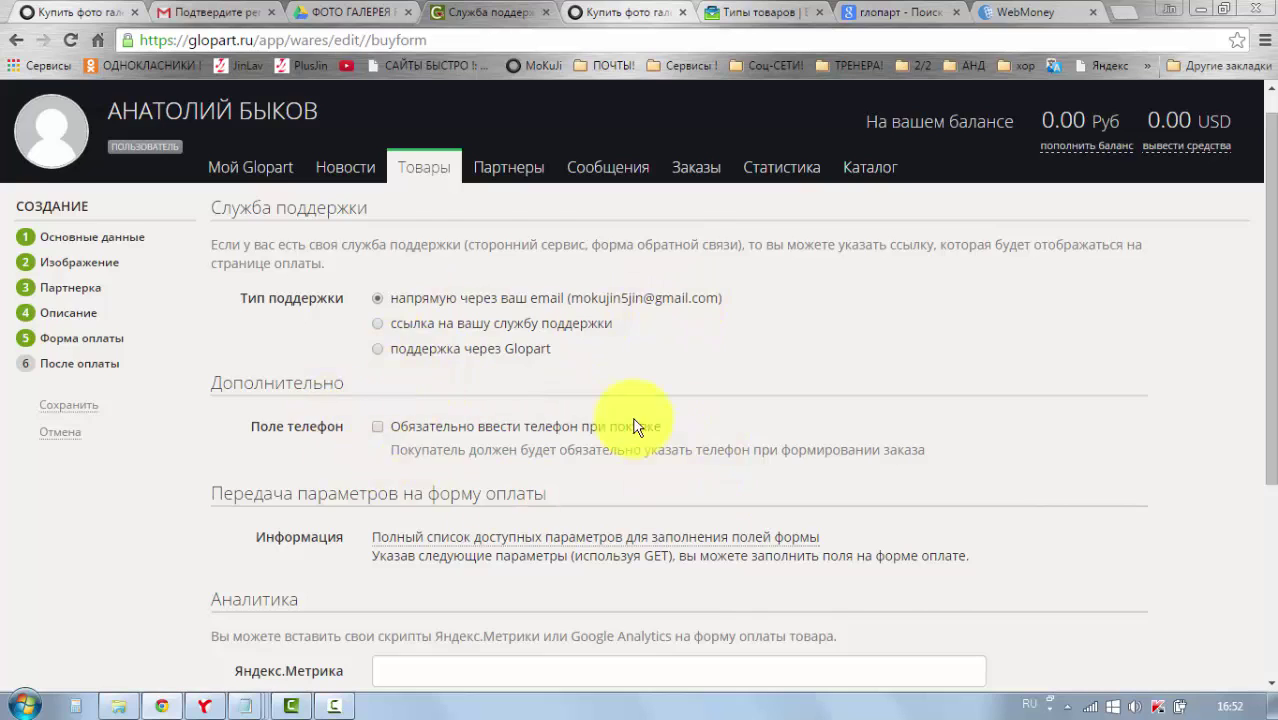
# Look over the payment form's phone option, and open the course page КАК ЖИТЬ СЧАСТЛИВО И ЛЮБИТЬ ДРУГ ДРУГА on the JinLav site
pyautogui.scroll(-1, 530, 450)
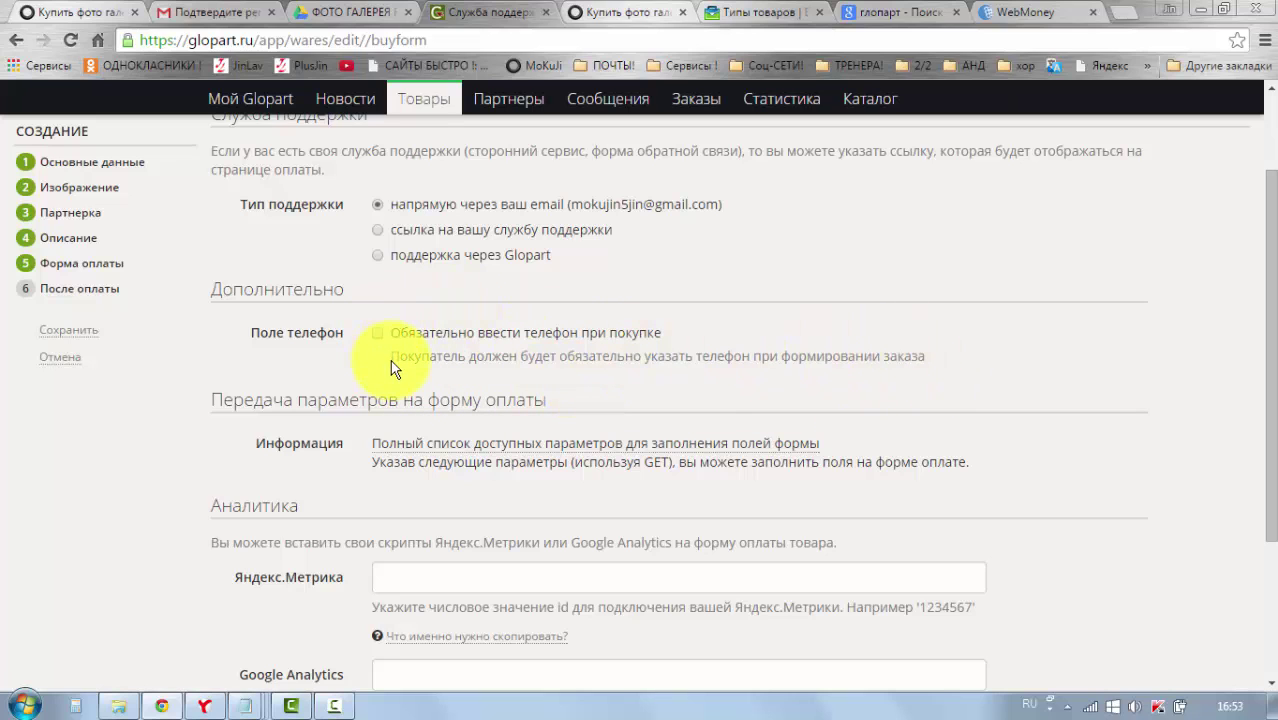
pyautogui.click(886, 17)
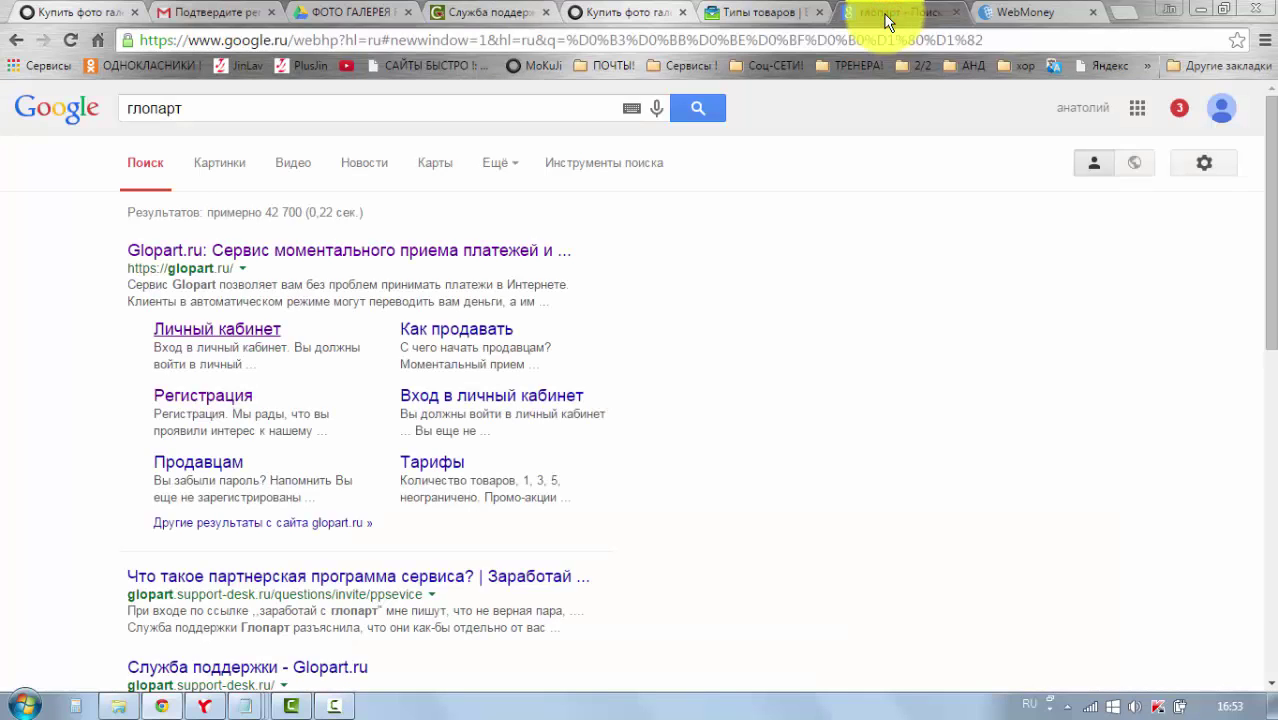
pyautogui.click(237, 70)
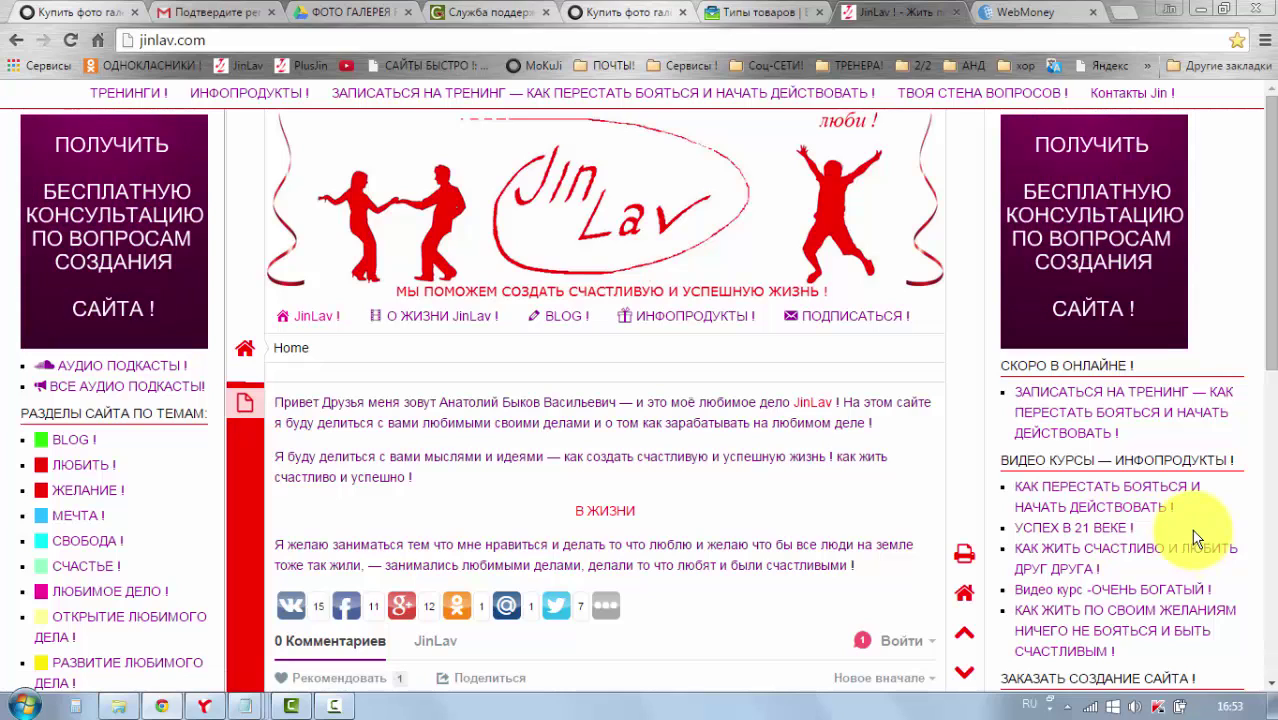
pyautogui.click(1110, 556)
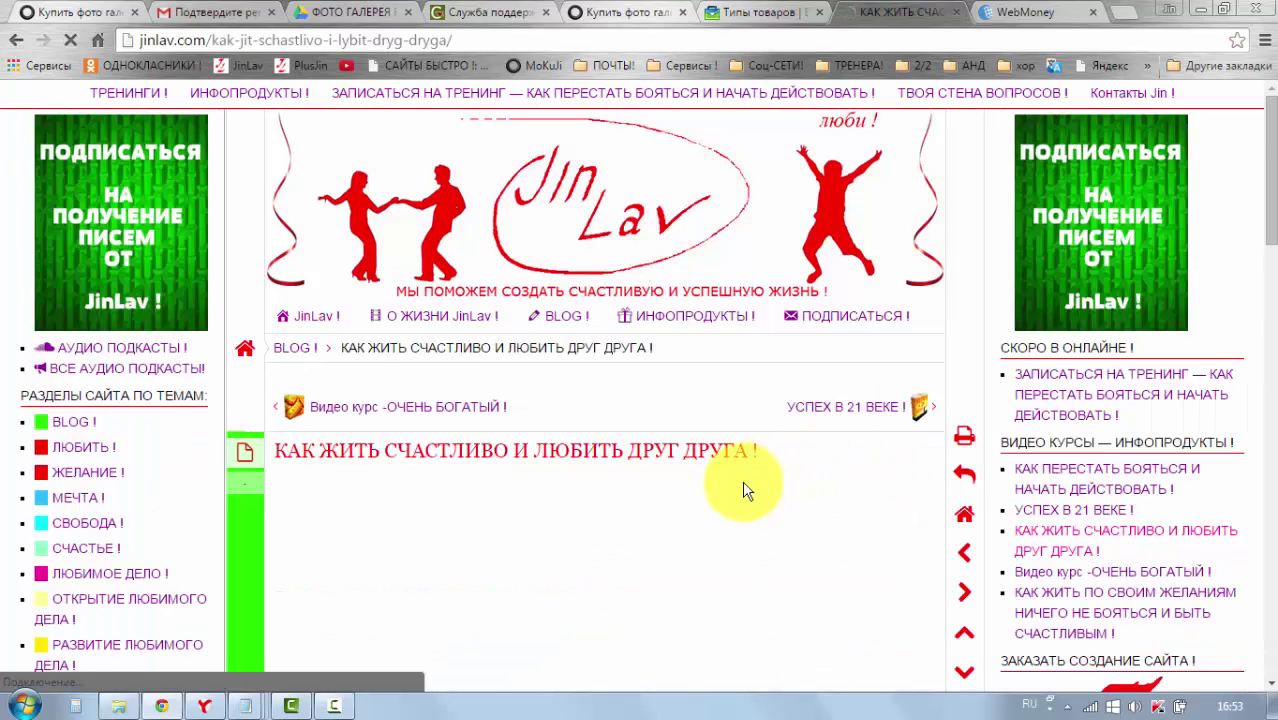
# Find the course's purchase offer on the page and open its Glopart order form to examine the contact fields
pyautogui.scroll(-2, 743, 490)
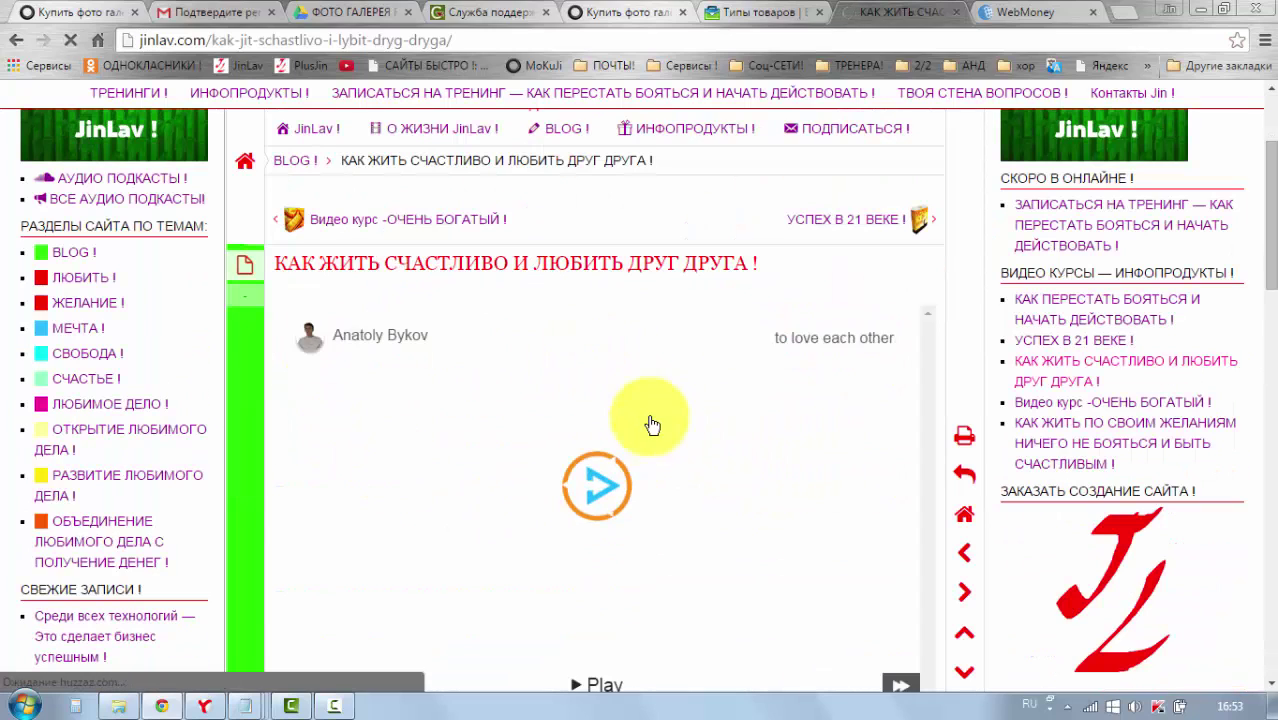
pyautogui.scroll(-7, 610, 375)
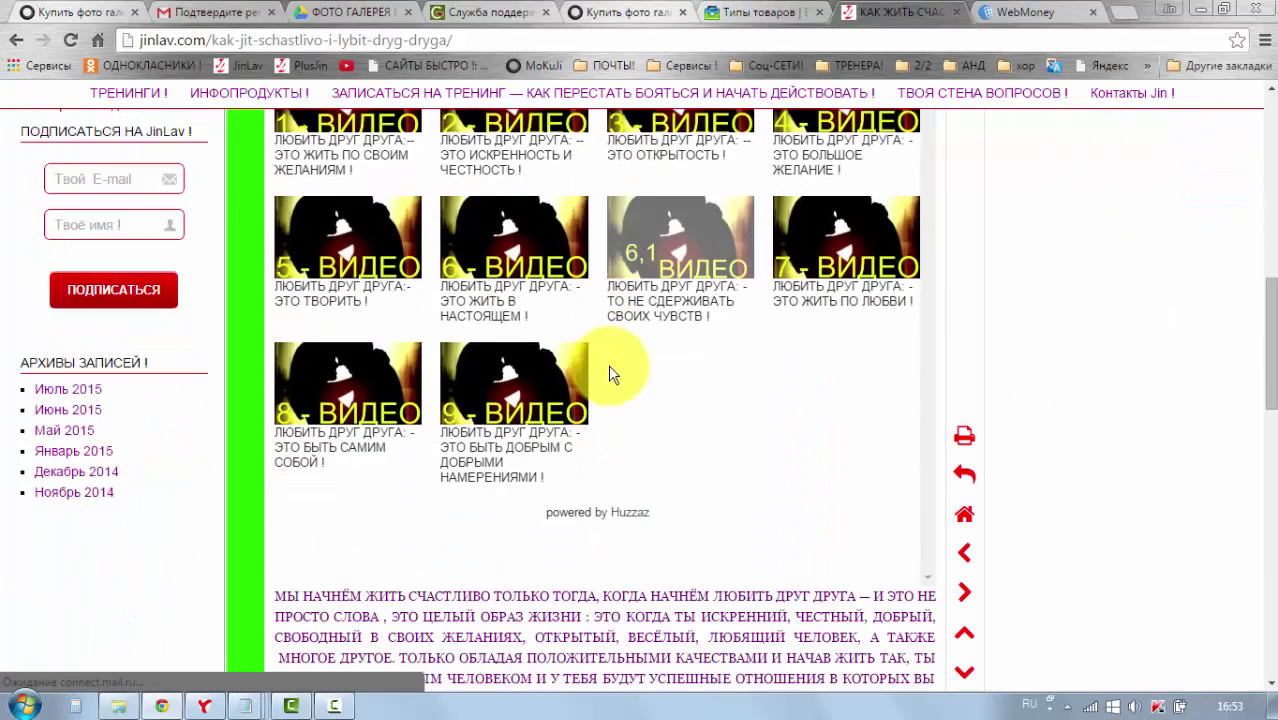
pyautogui.scroll(-7, 610, 370)
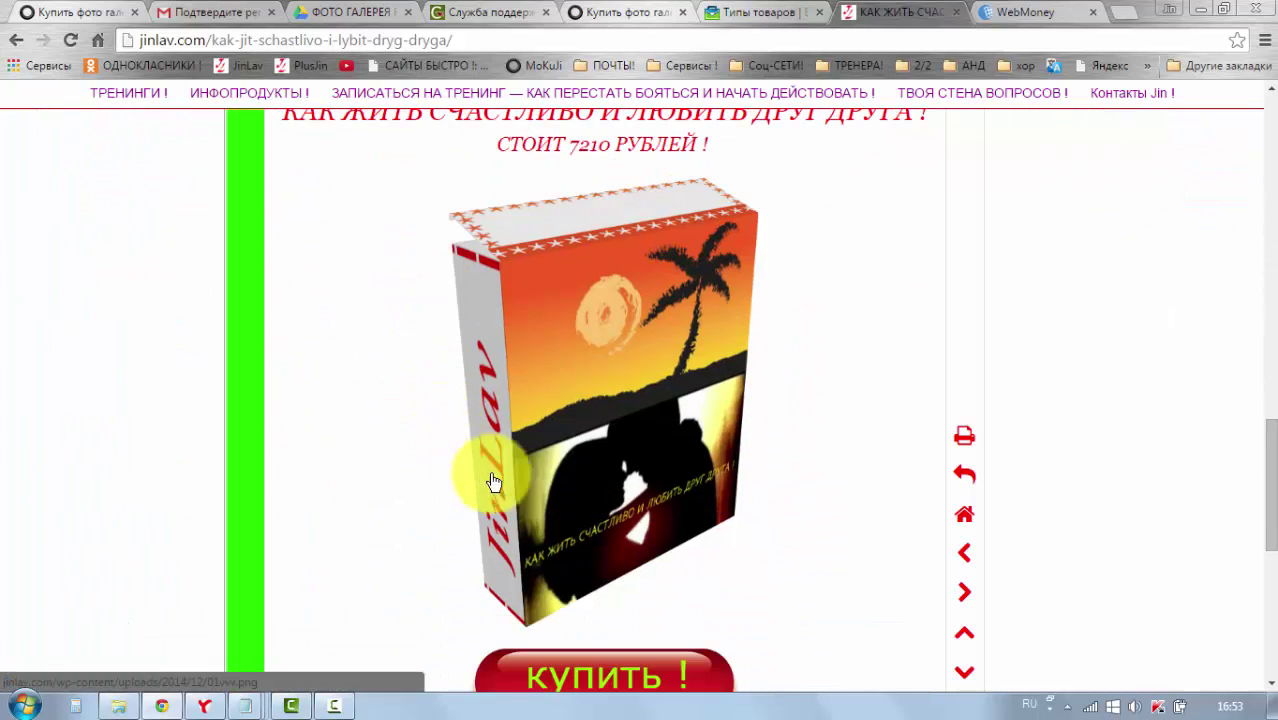
pyautogui.scroll(-1, 565, 434)
pyautogui.scroll(-1, 776, 430)
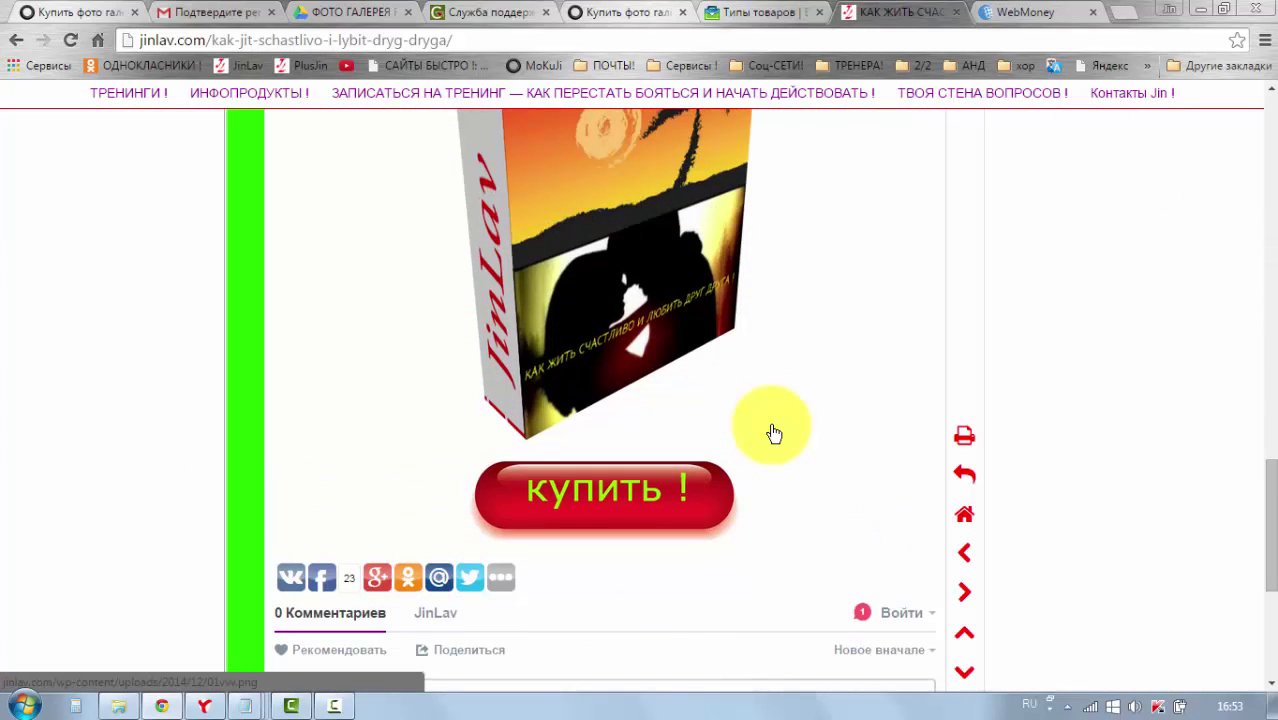
pyautogui.scroll(1, 790, 457)
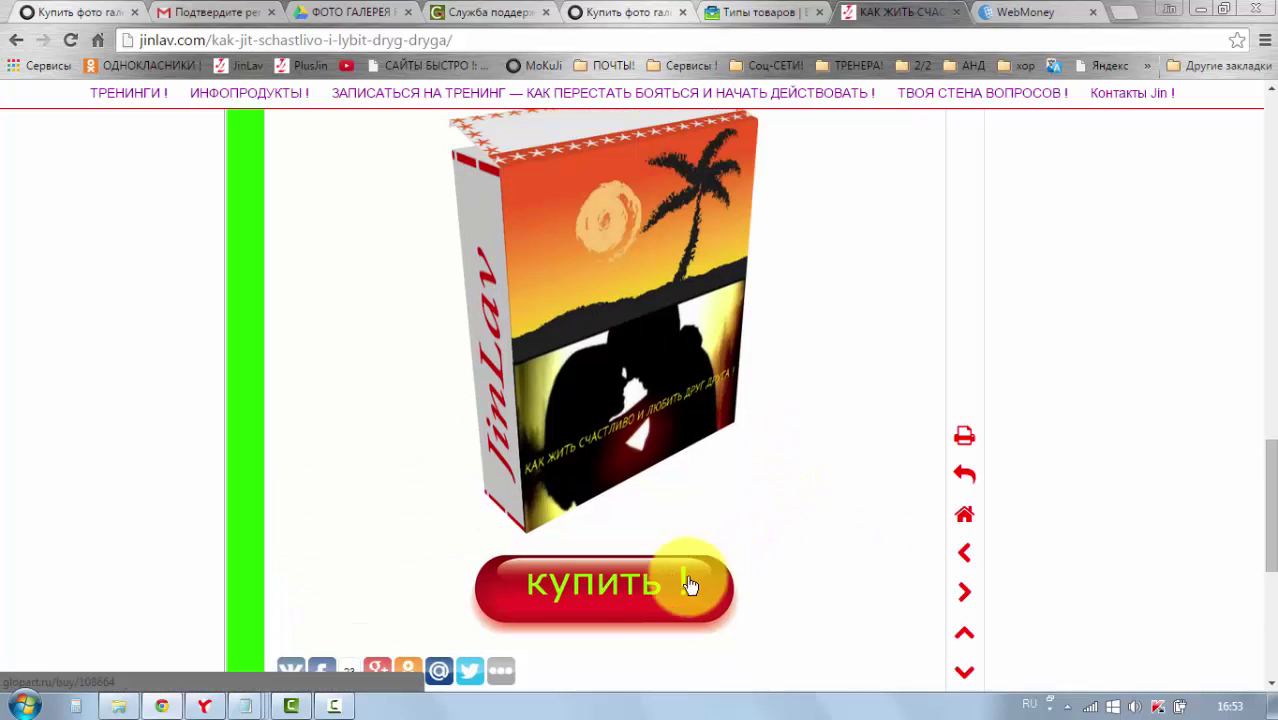
pyautogui.click(630, 590)
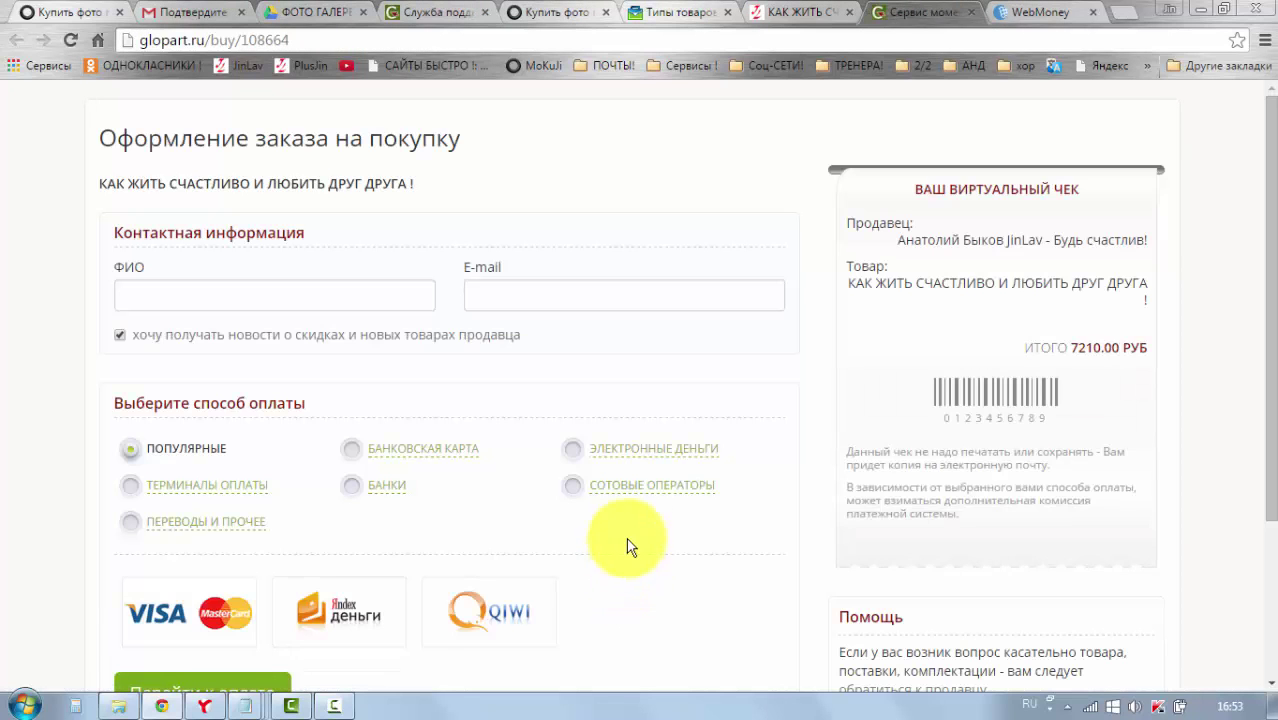
# Examine the course order form's ФИО and E-mail contact fields and its available payment methods
pyautogui.scroll(-2, 798, 560)
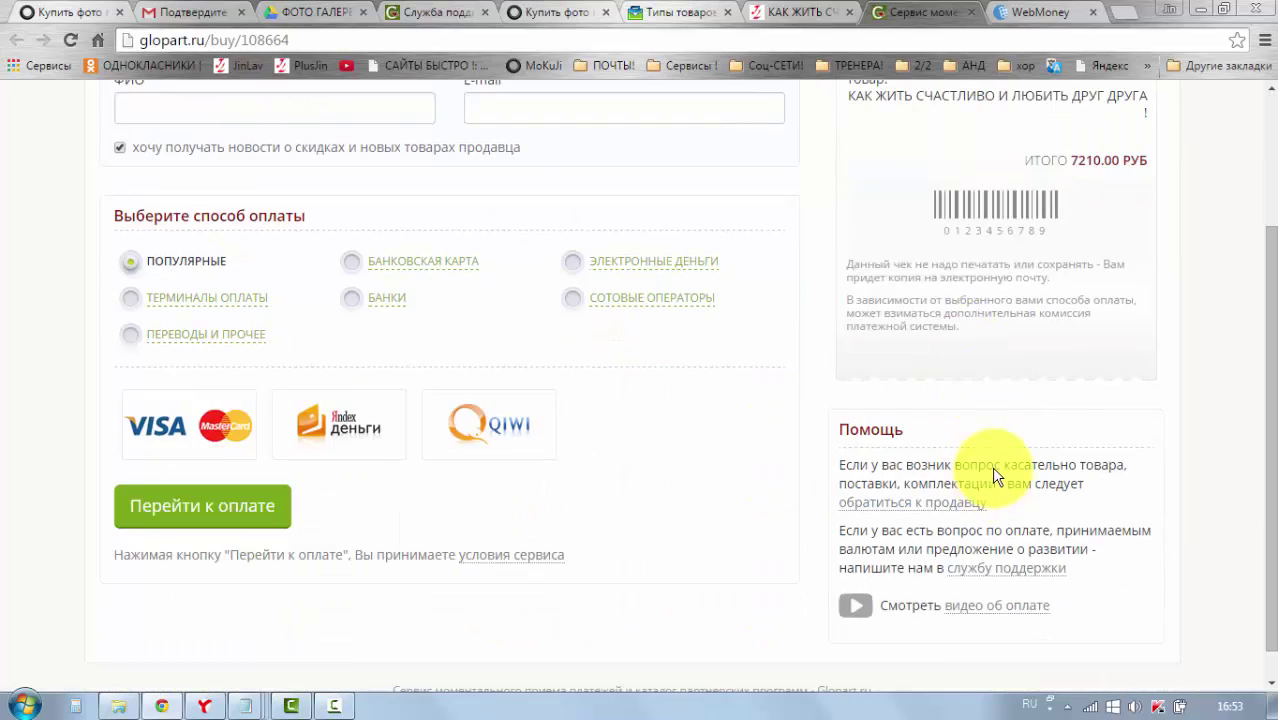
pyautogui.scroll(2, 991, 466)
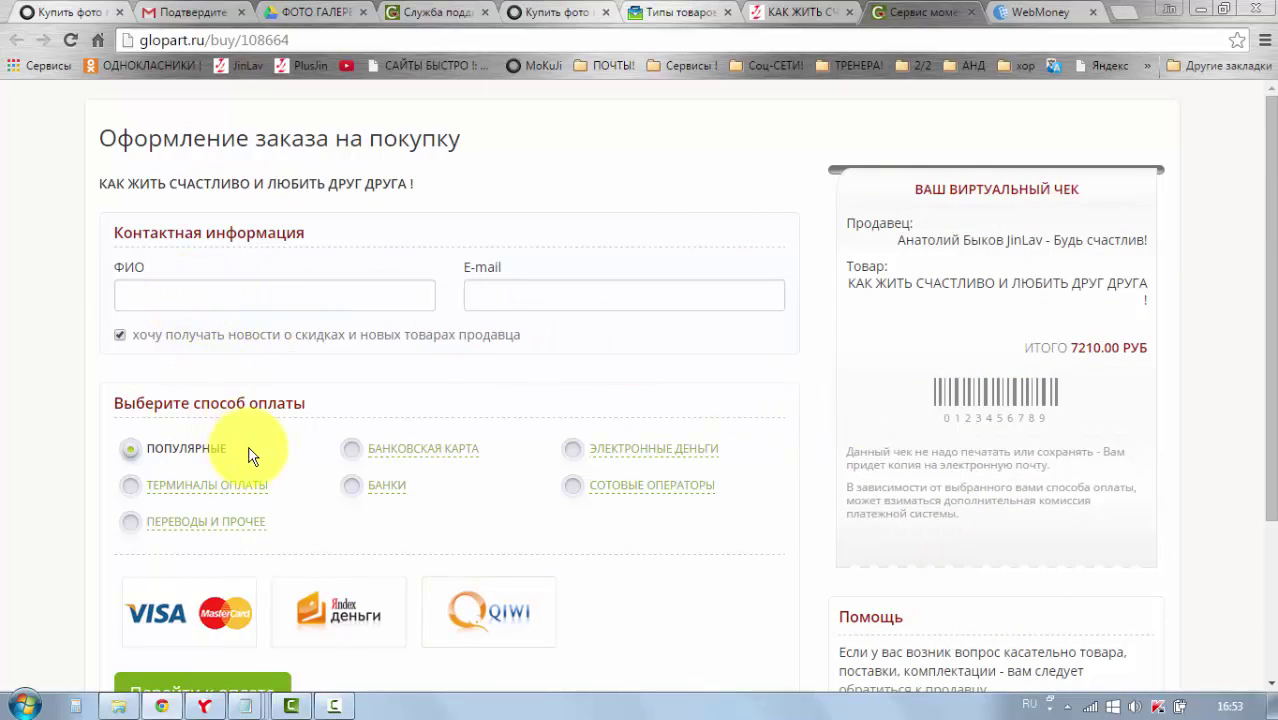
pyautogui.scroll(-1, 240, 470)
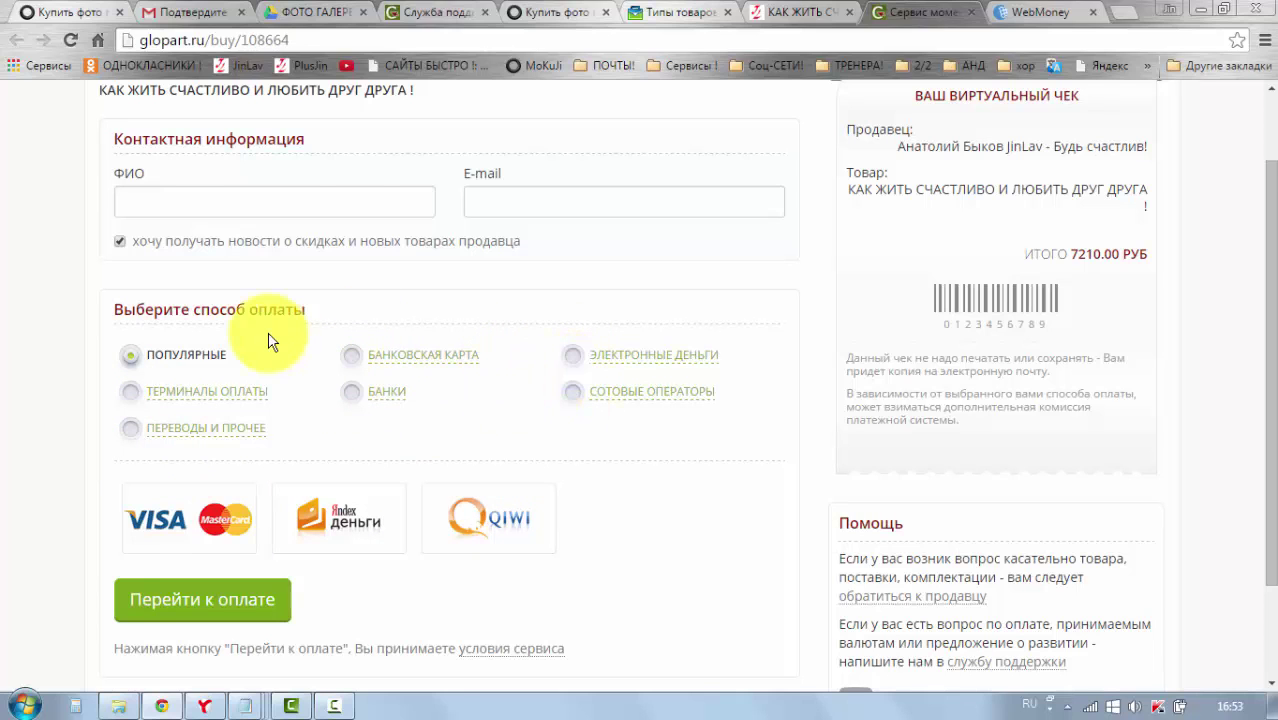
pyautogui.scroll(1, 271, 337)
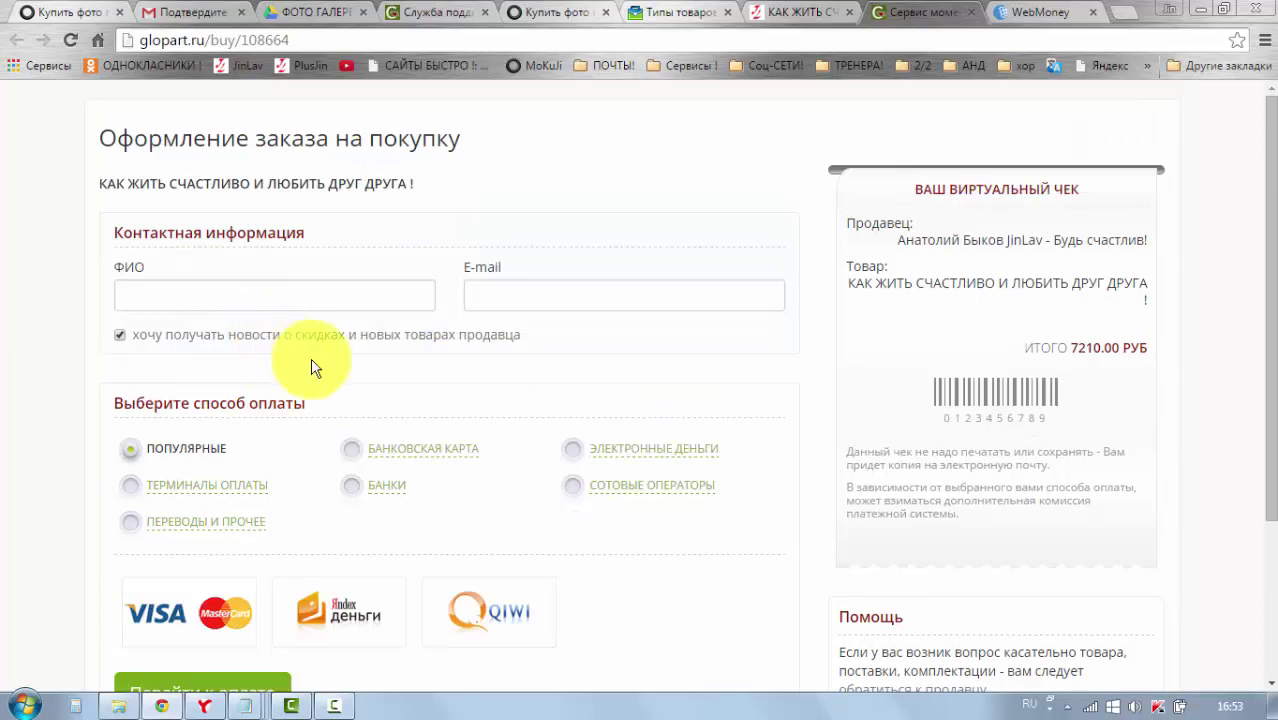
pyautogui.click(213, 290)
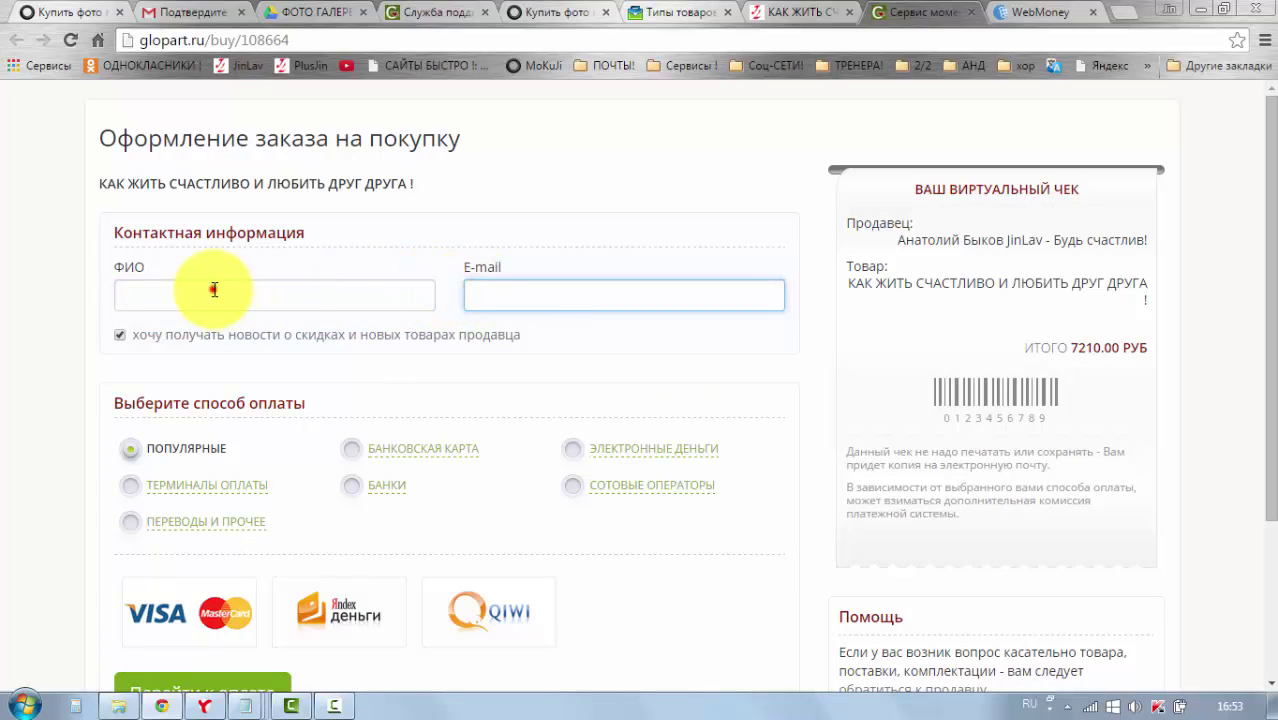
pyautogui.click(485, 297)
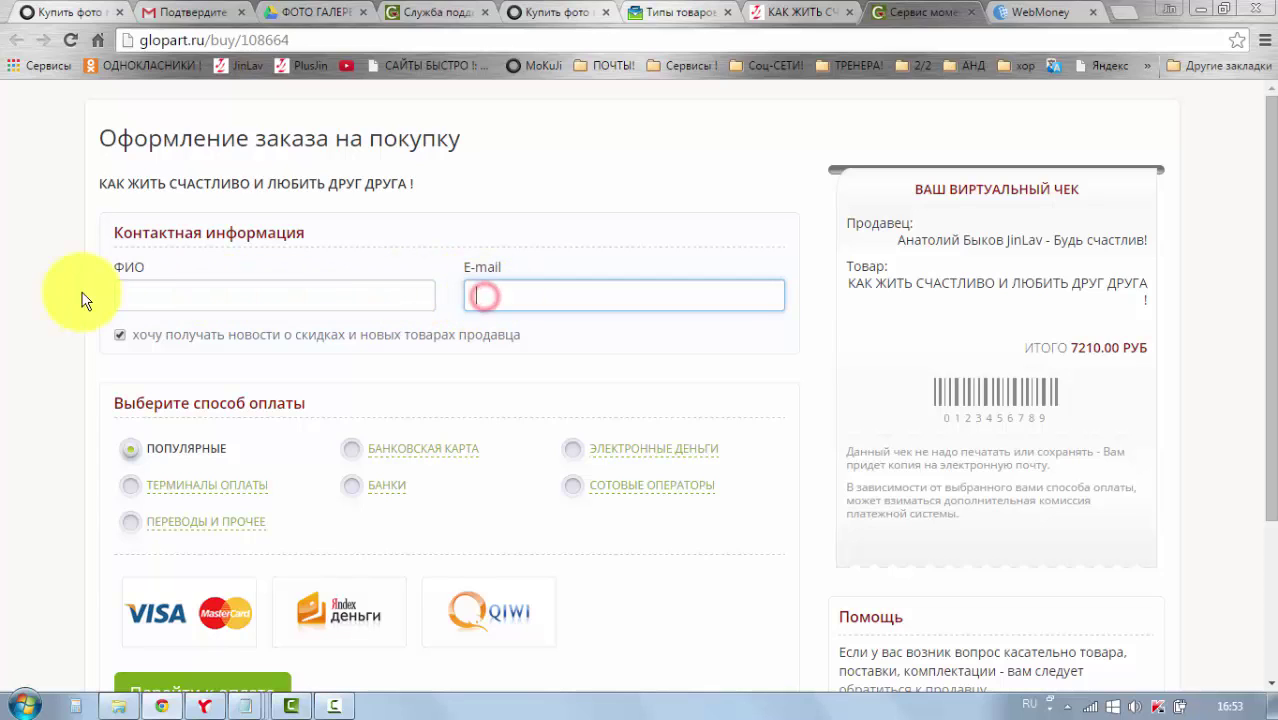
pyautogui.click(147, 295)
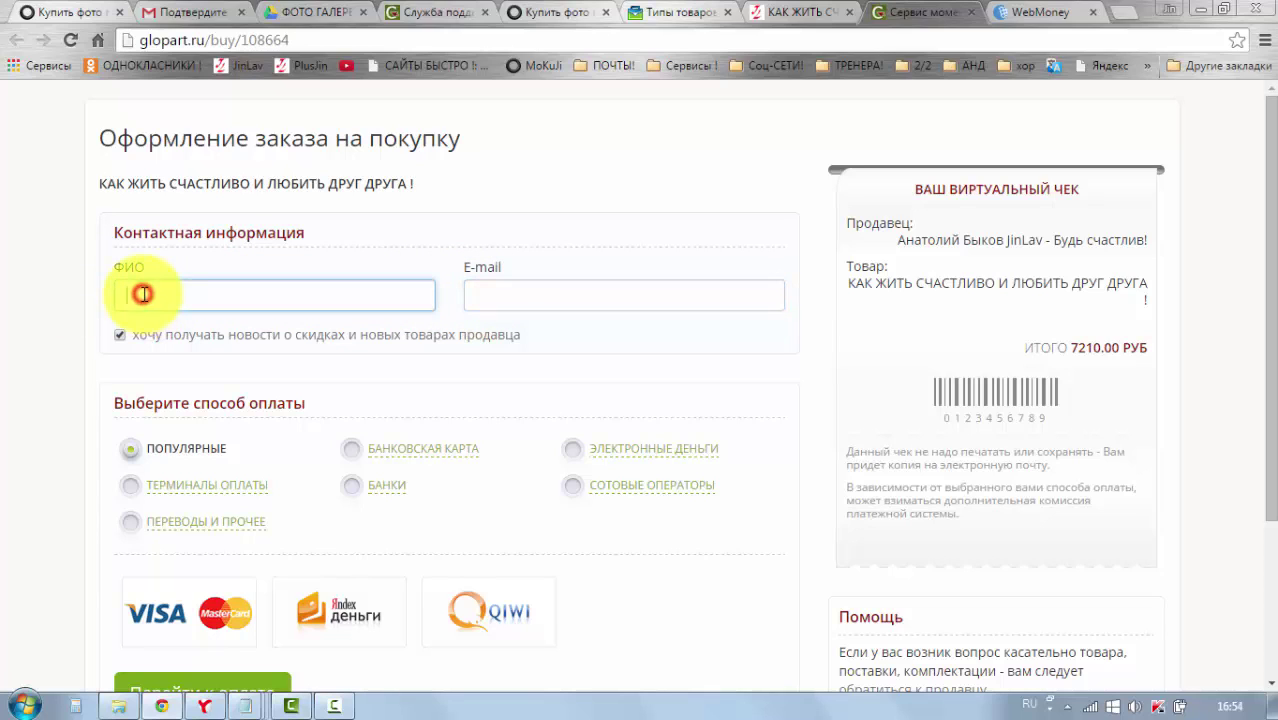
pyautogui.click(479, 294)
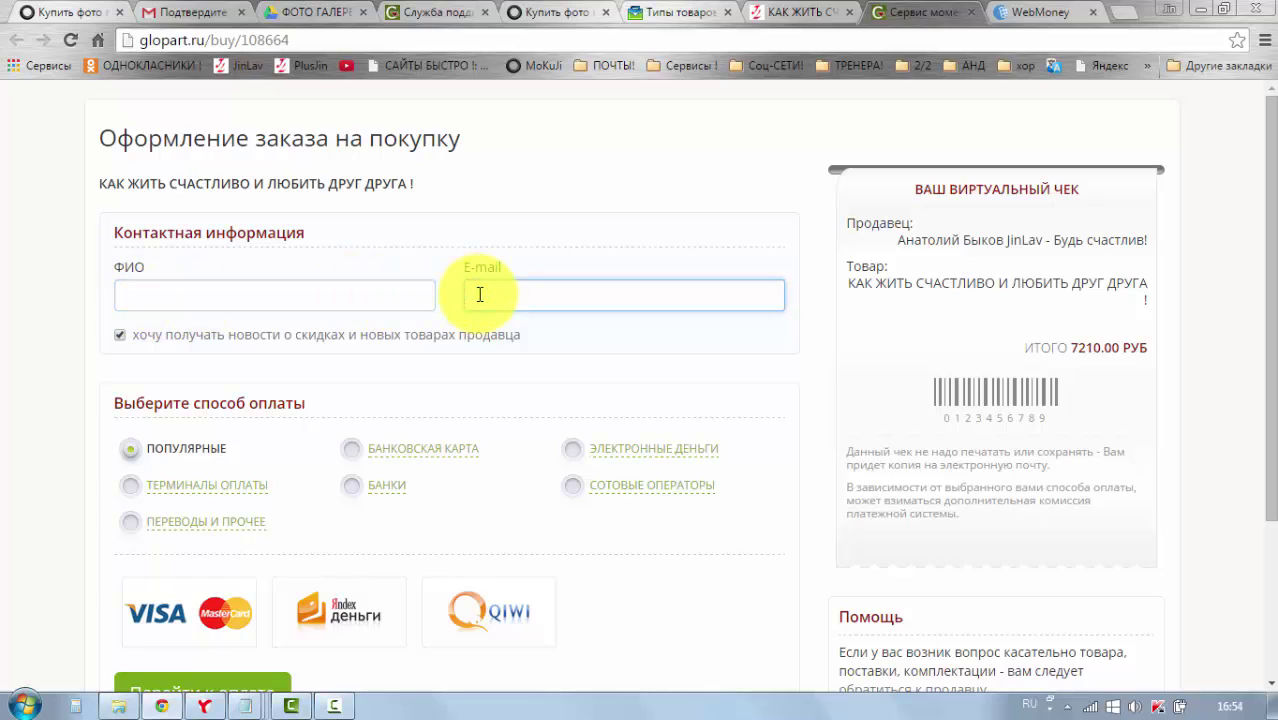
# Compare the product's phone field option with the course order form, and look over the form's virtual receipt and help block
pyautogui.click(418, 12)
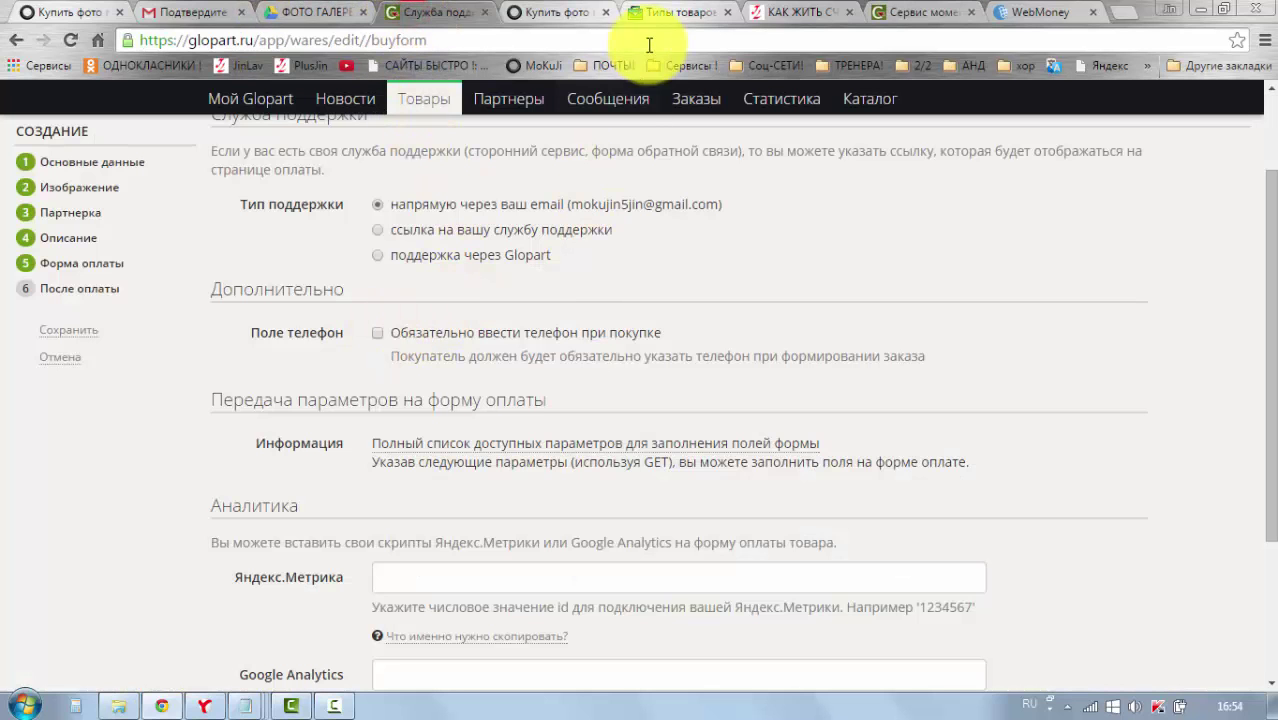
pyautogui.click(900, 12)
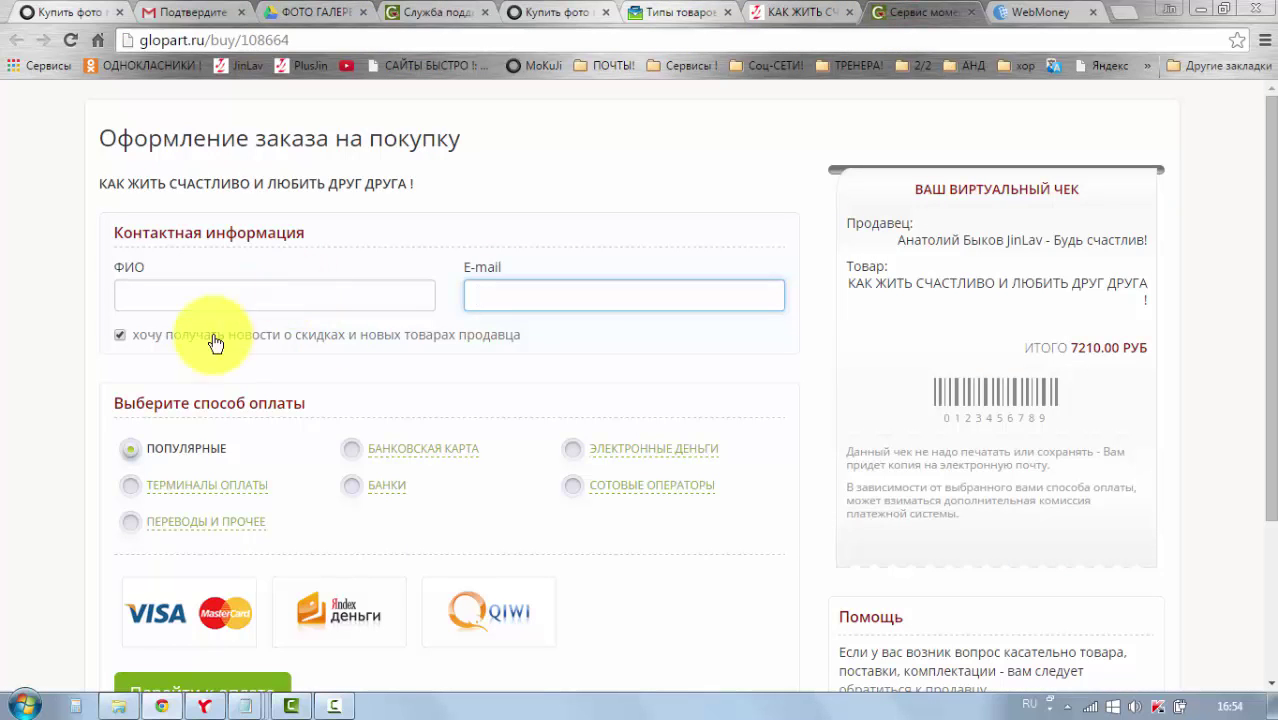
pyautogui.scroll(-1, 438, 385)
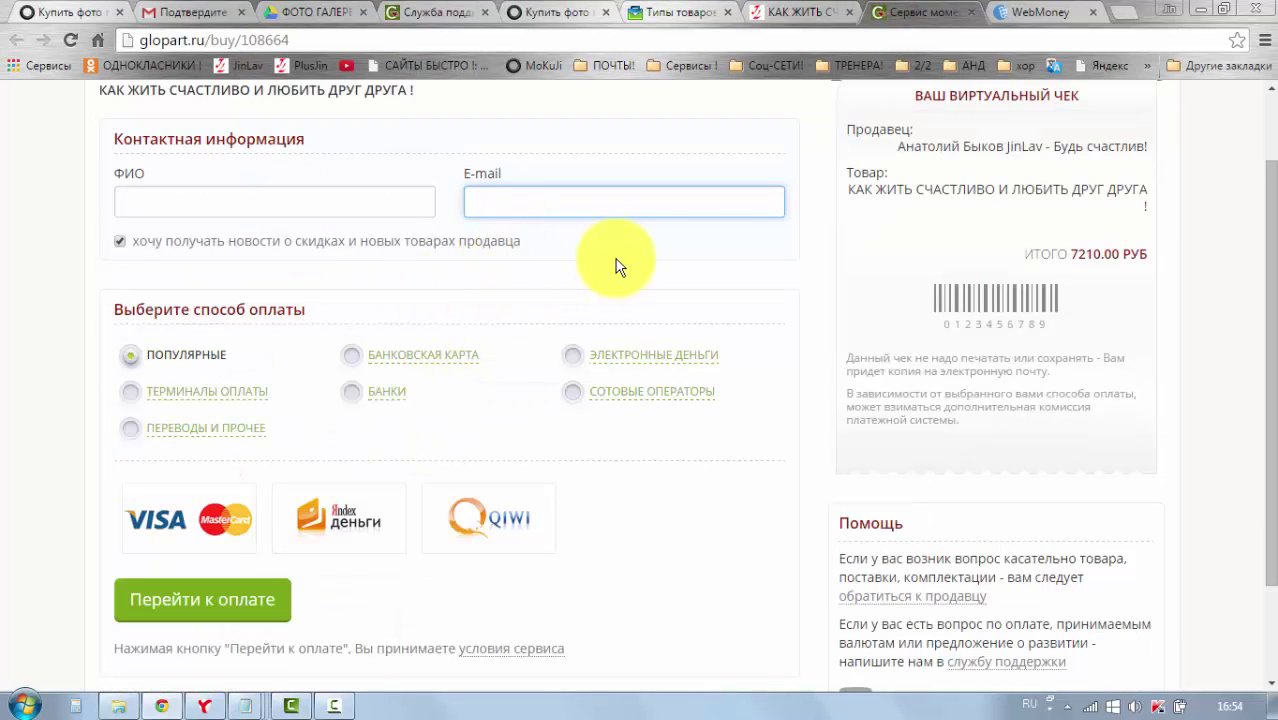
pyautogui.scroll(1, 1166, 436)
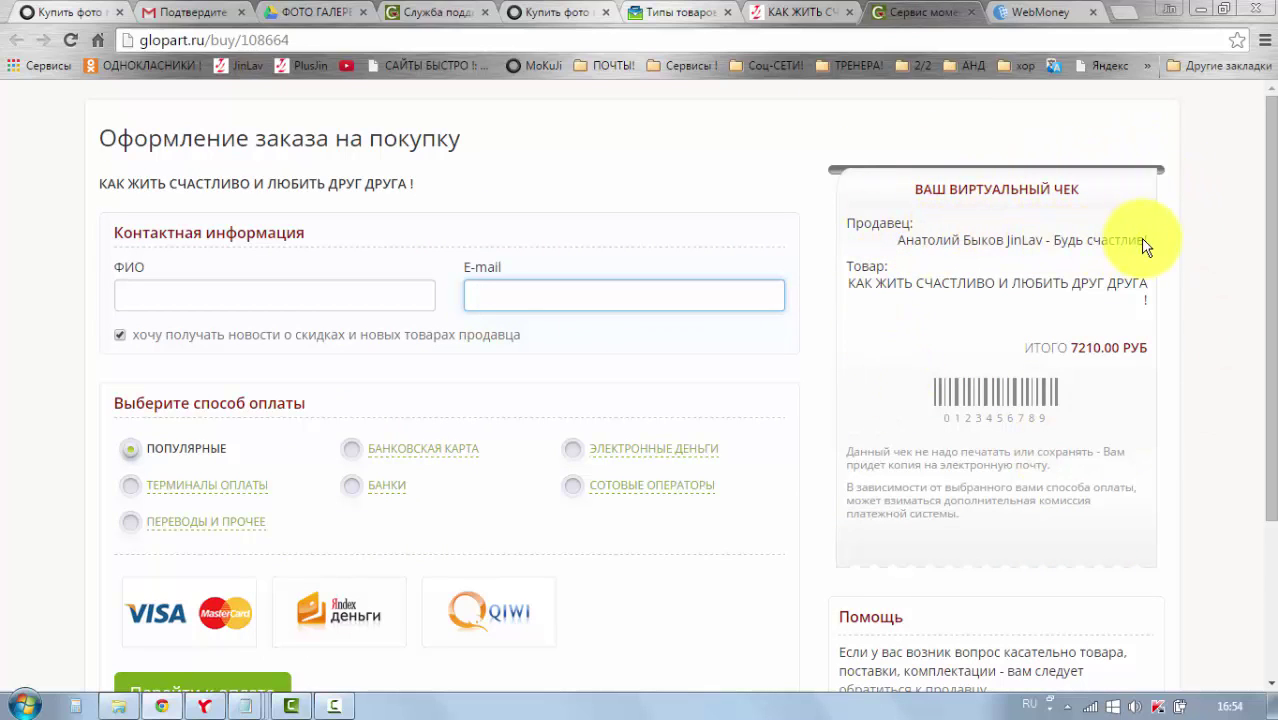
pyautogui.scroll(-2, 827, 342)
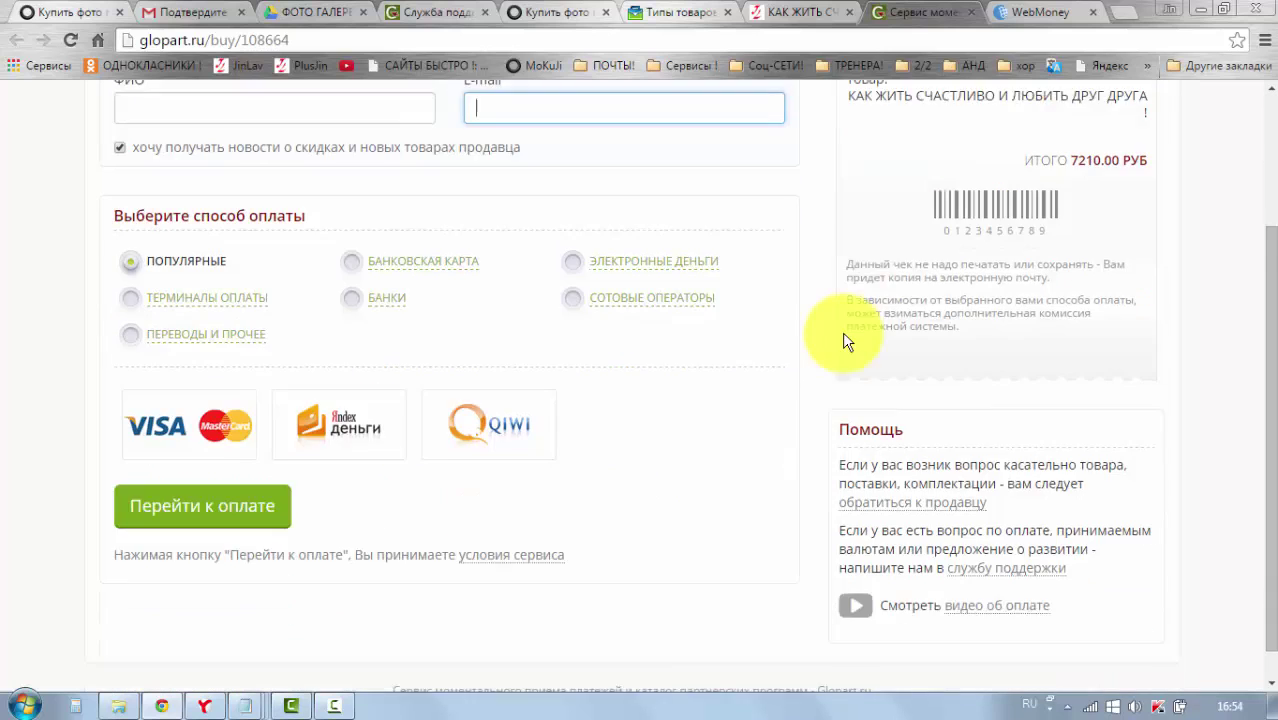
pyautogui.scroll(2, 824, 385)
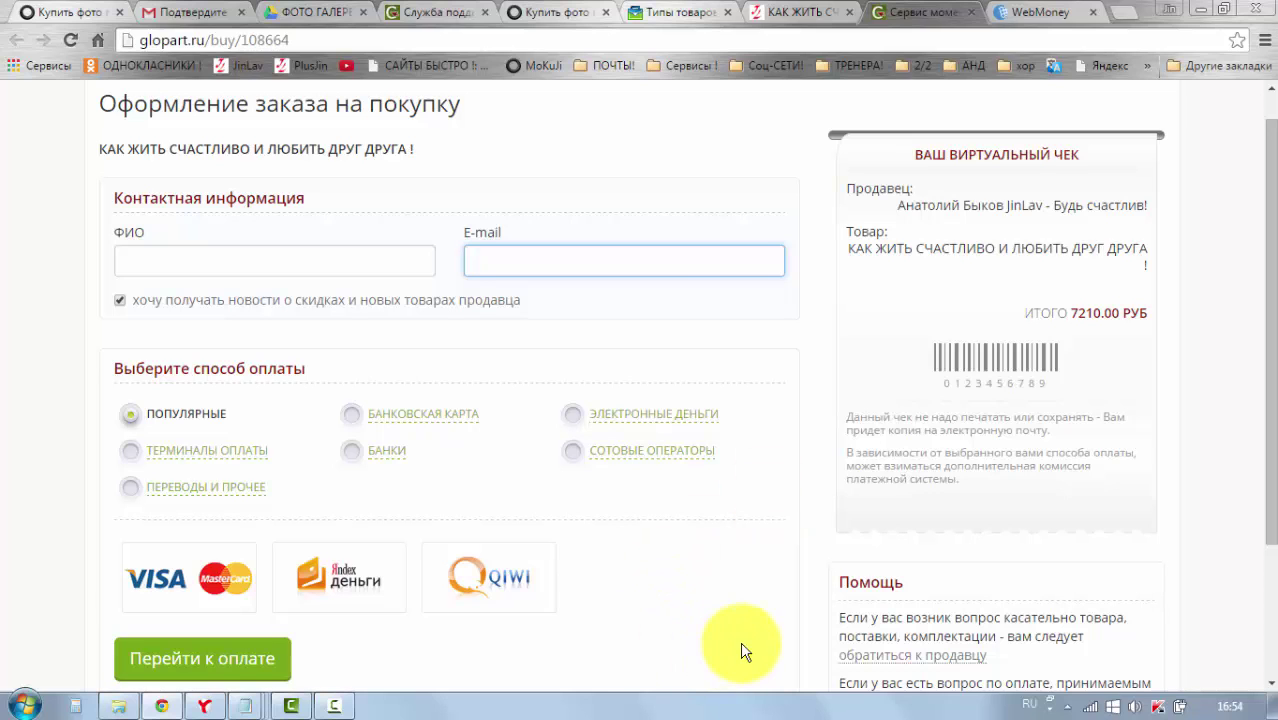
# Leave the product's Яндекс.Метрика and Google Analytics fields empty and continue to the После оплаты stage
pyautogui.click(437, 13)
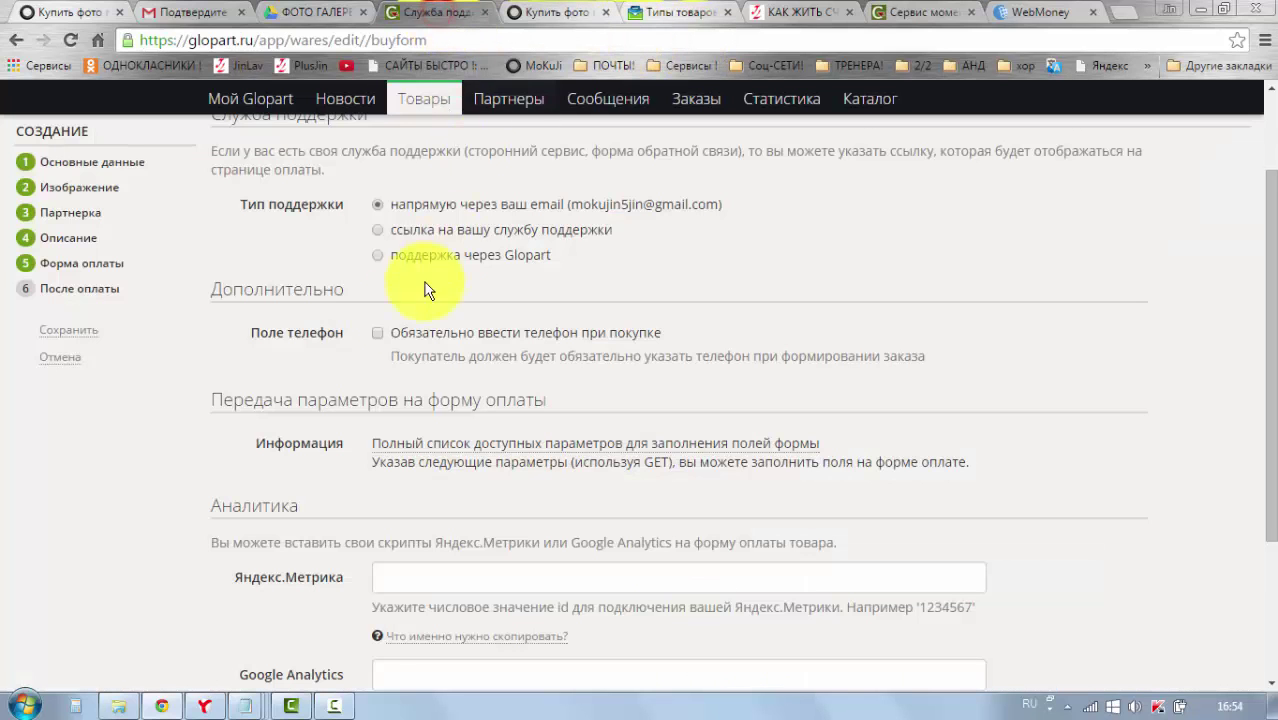
pyautogui.scroll(-2, 380, 350)
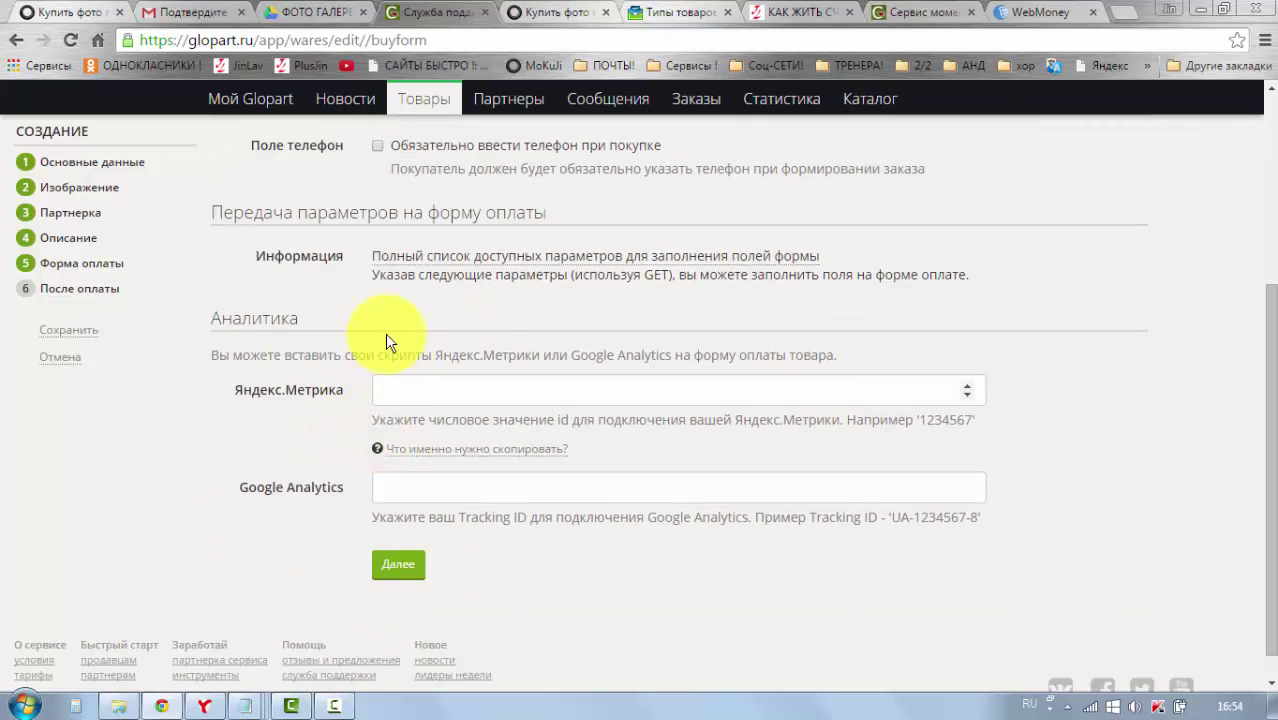
pyautogui.click(450, 389)
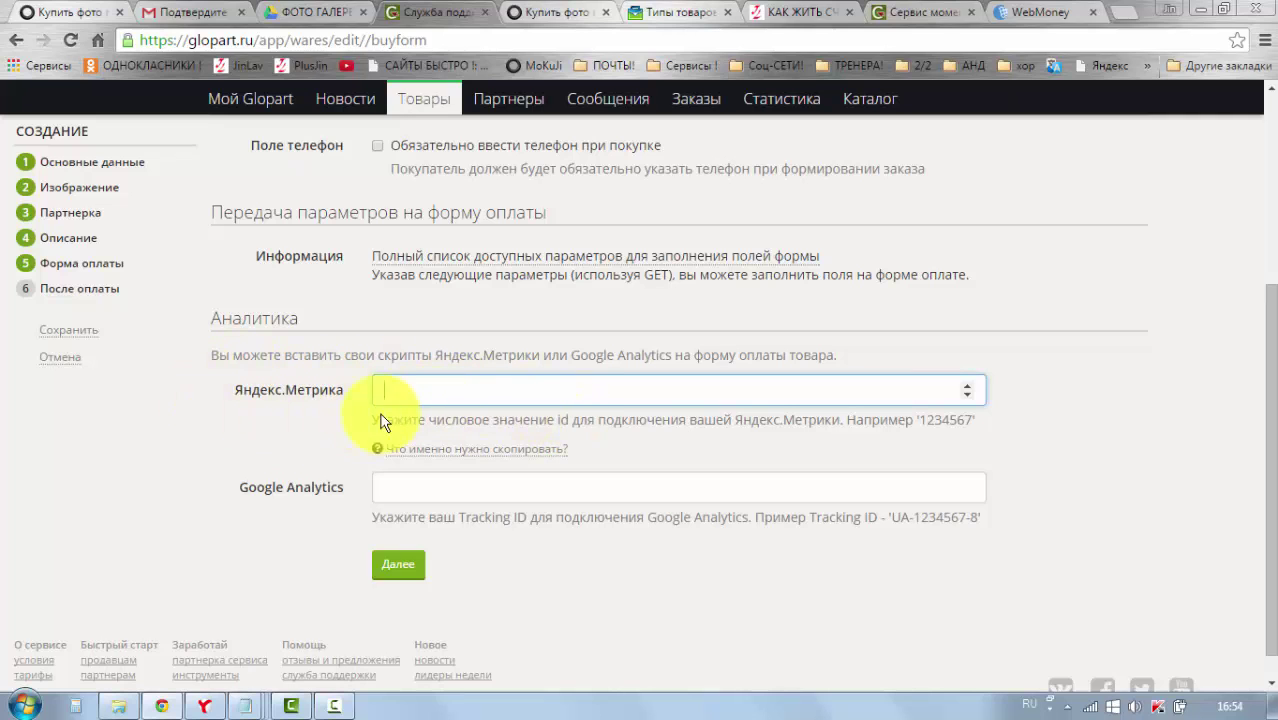
pyautogui.click(409, 490)
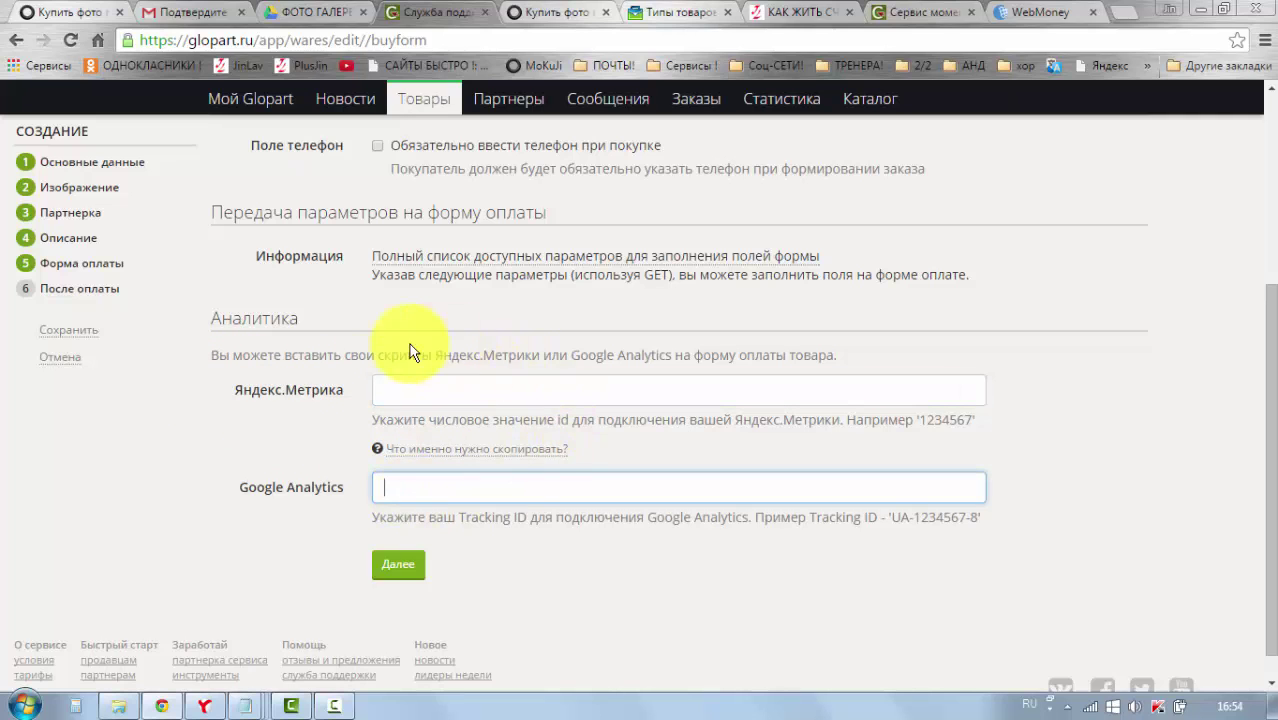
pyautogui.click(387, 386)
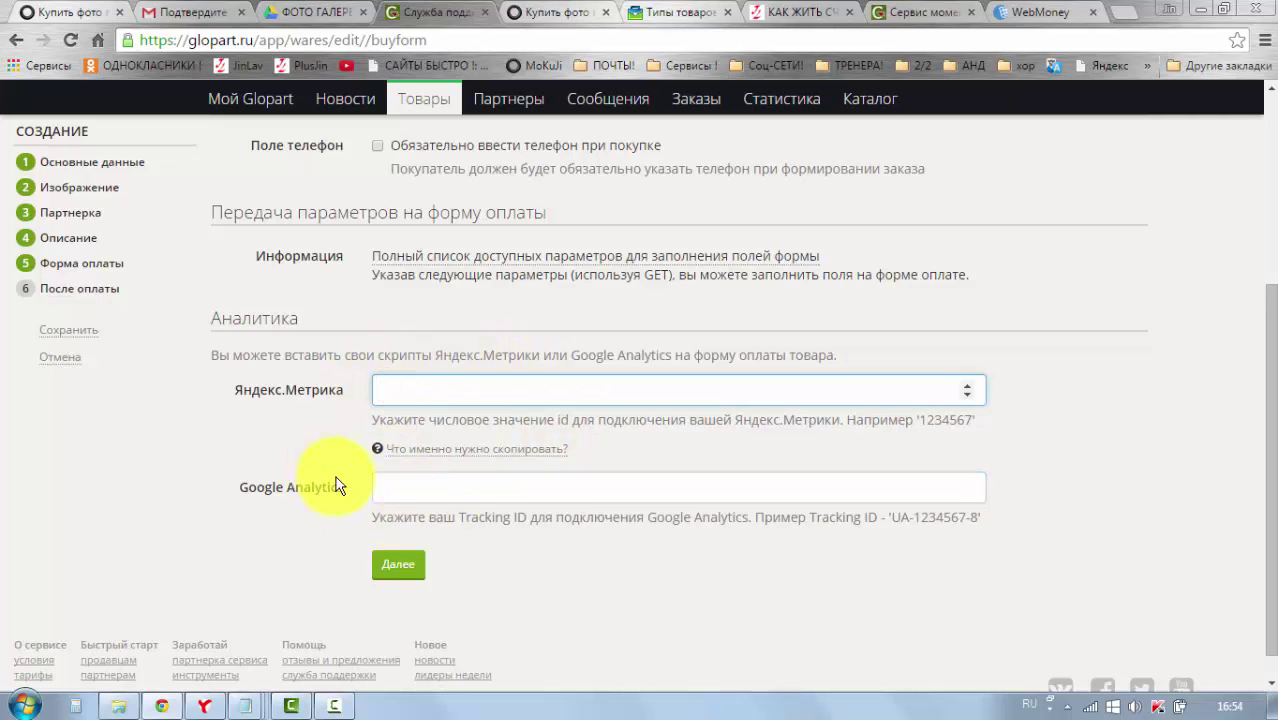
pyautogui.scroll(1, 398, 490)
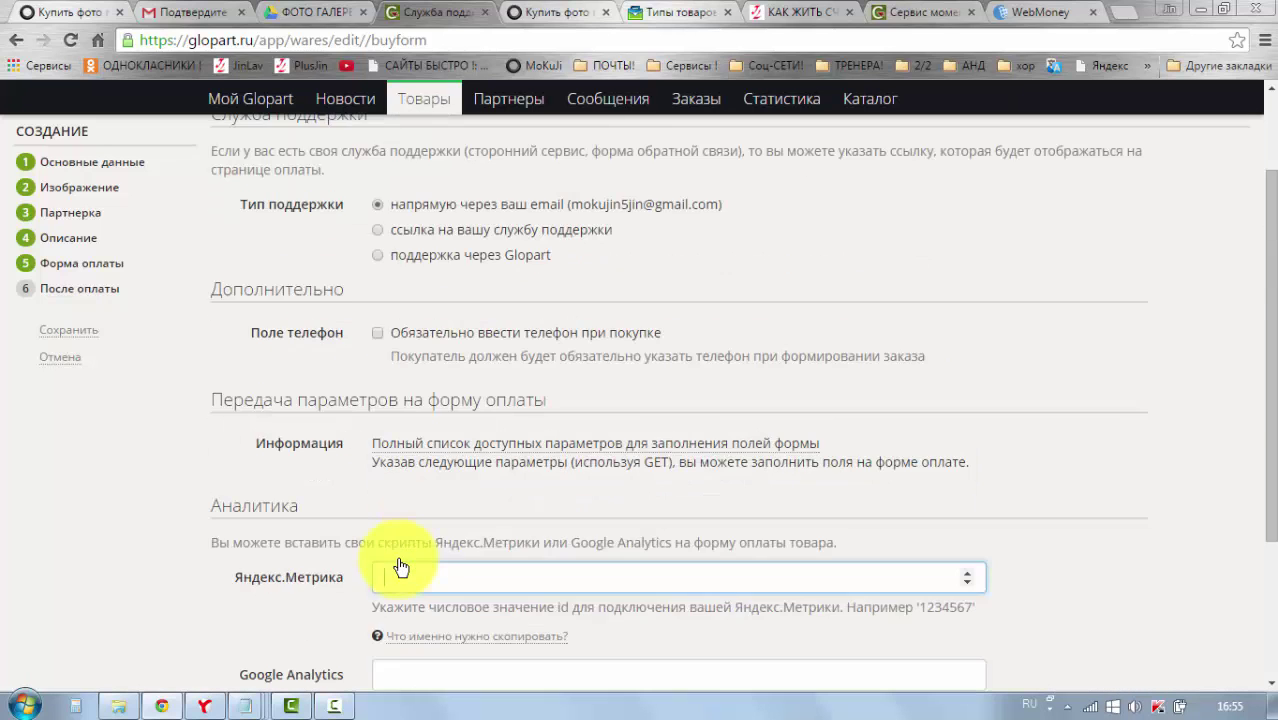
pyautogui.scroll(-2, 397, 557)
pyautogui.click(388, 538)
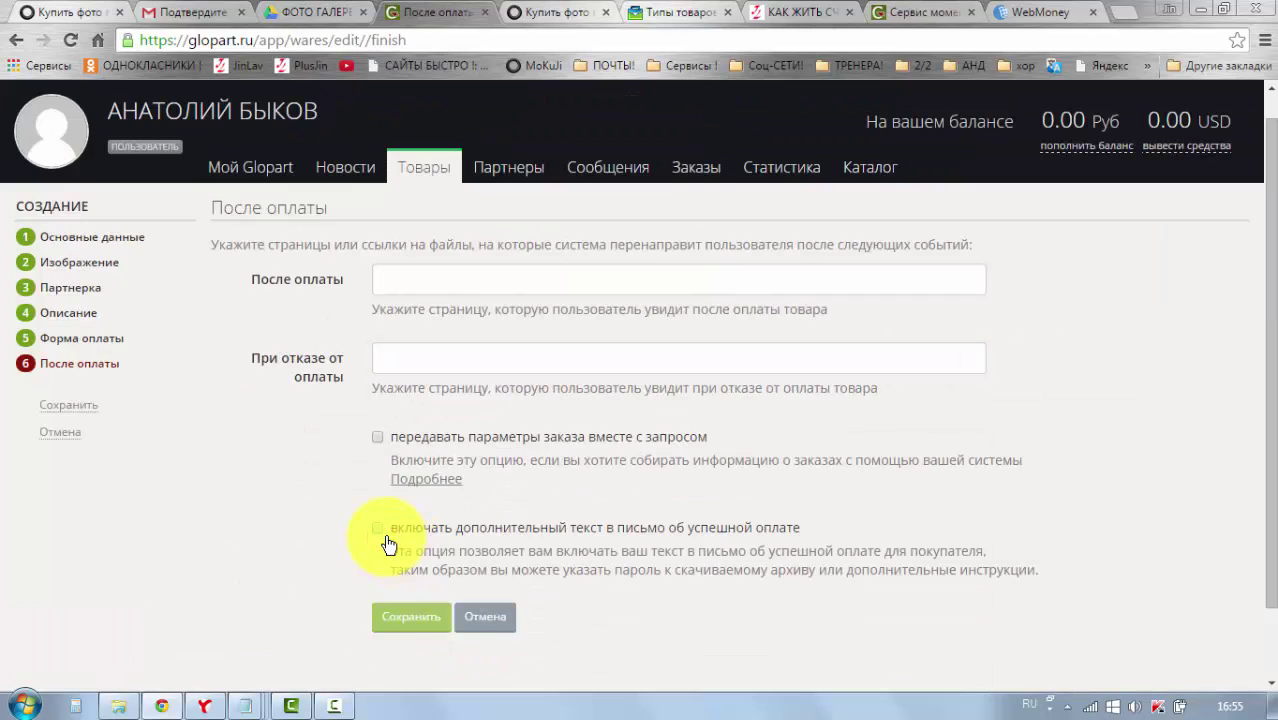
# Review the course's order form and its JinLav sales page as a payment example, and return to the product's После оплаты settings
pyautogui.click(396, 285)
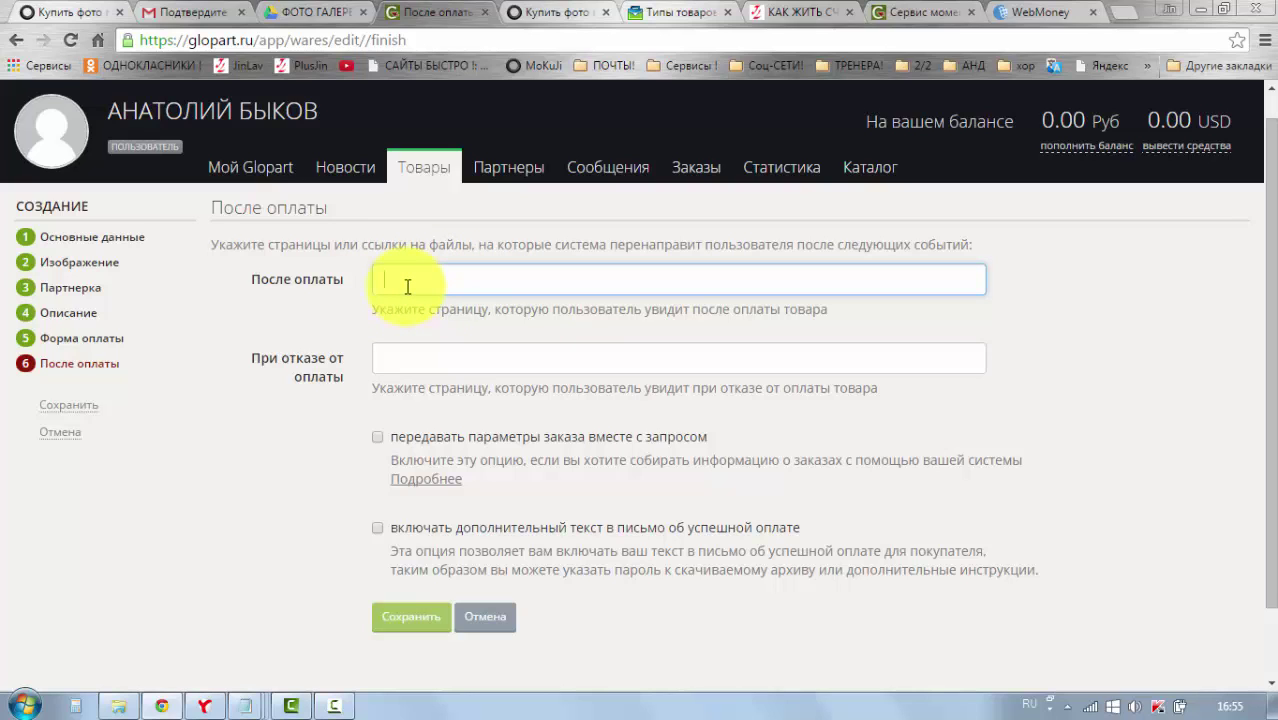
pyautogui.click(904, 12)
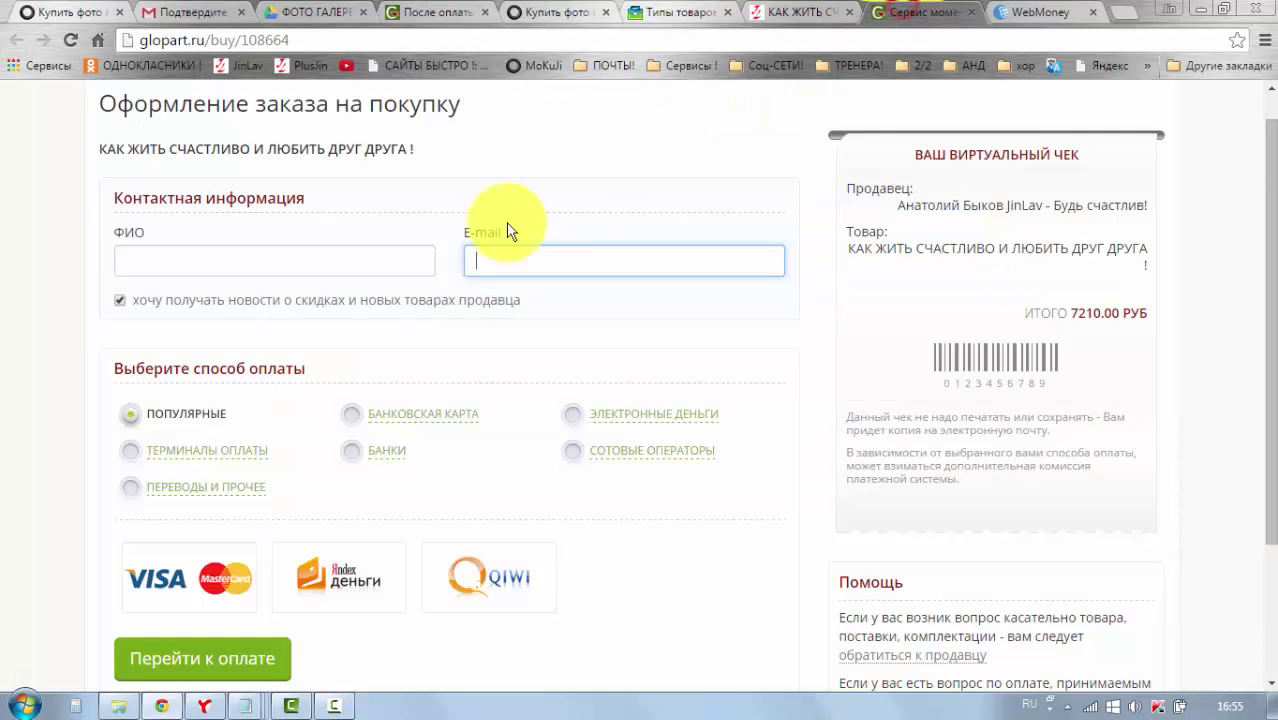
pyautogui.scroll(-1, 251, 428)
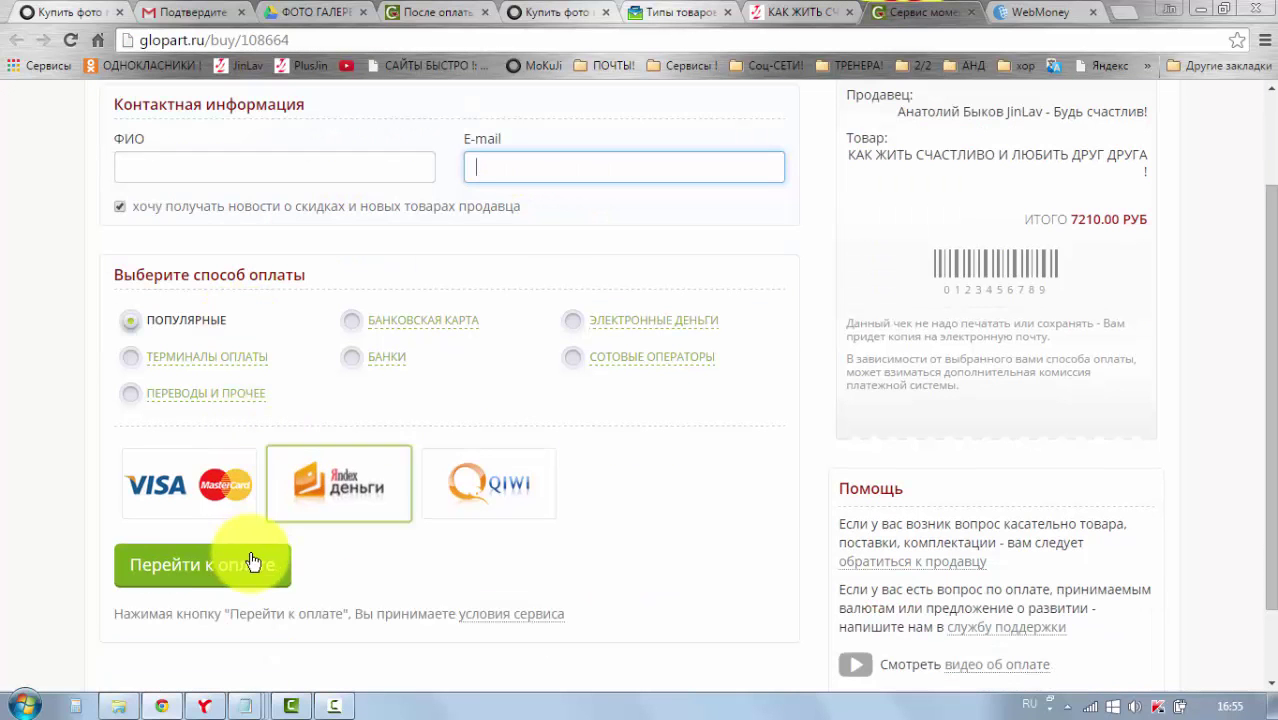
pyautogui.click(765, 13)
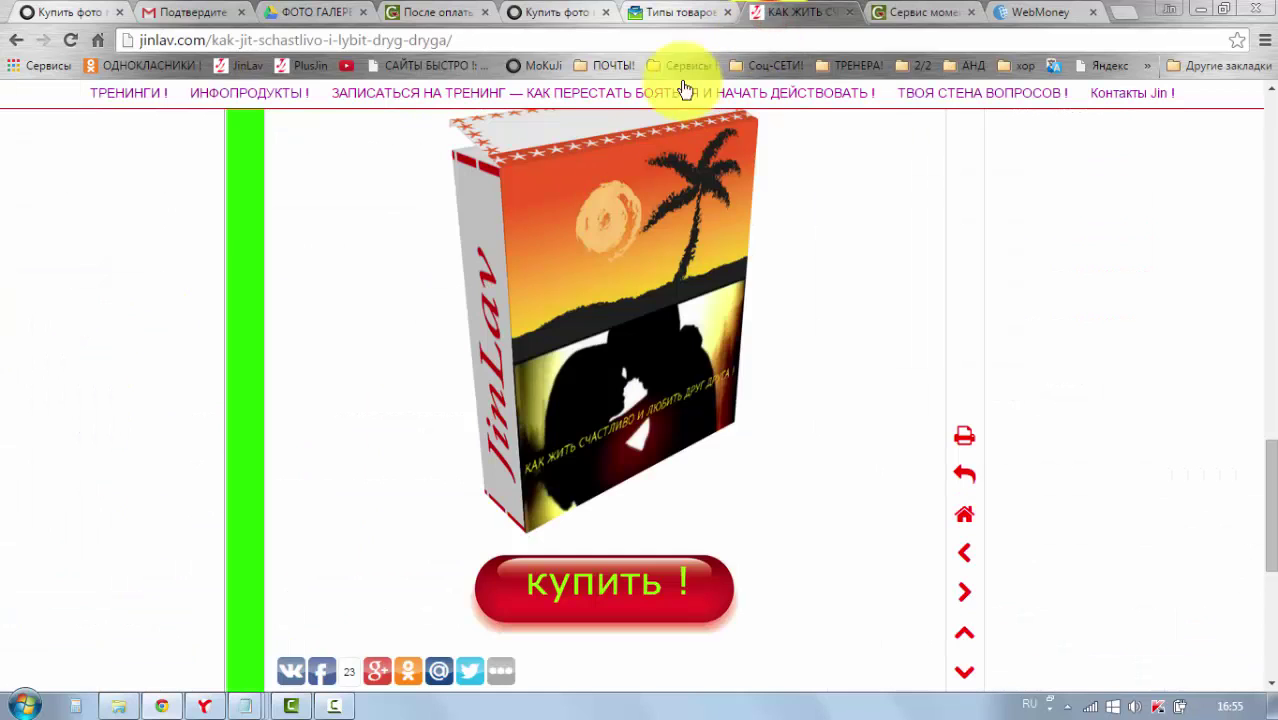
pyautogui.click(924, 13)
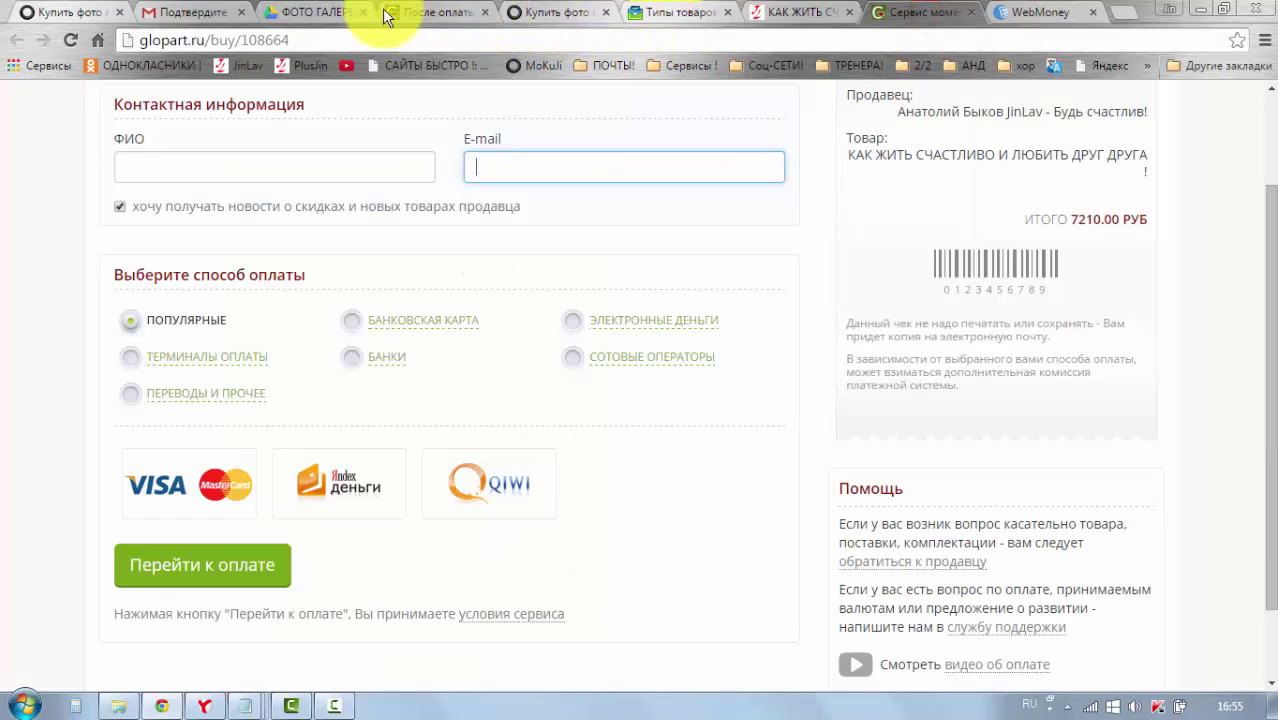
pyautogui.click(430, 15)
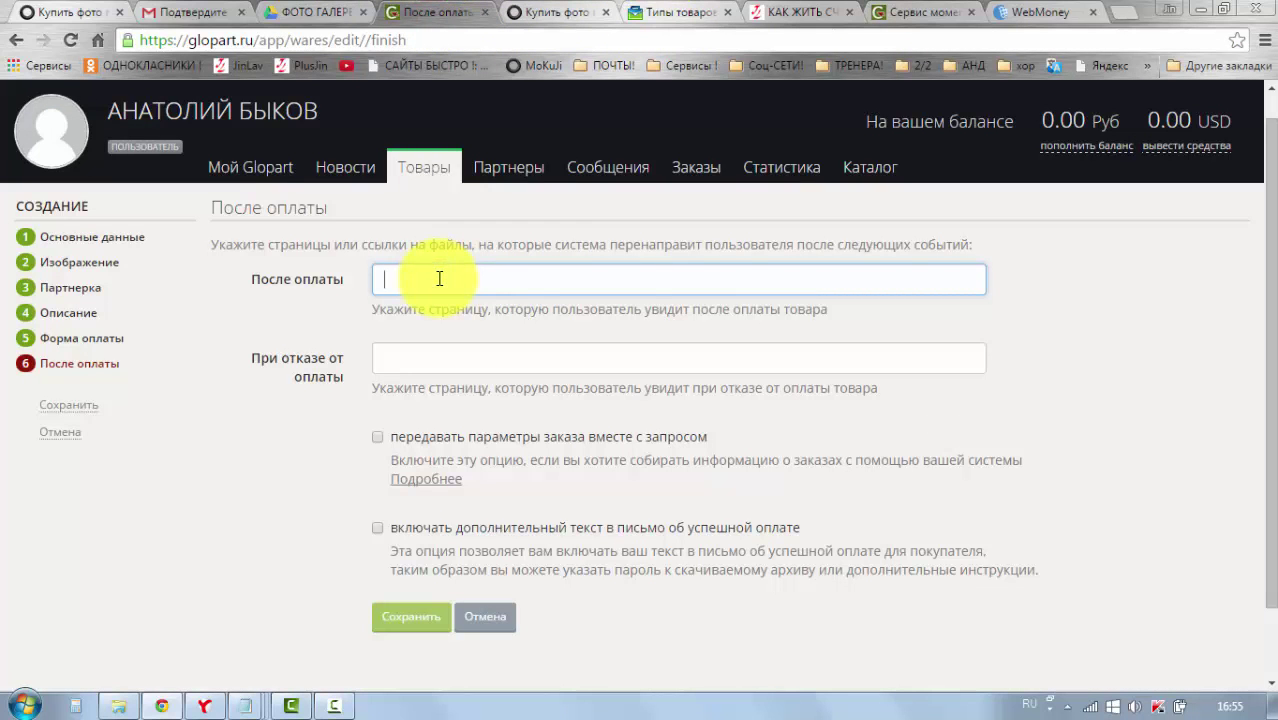
# Copy the shared access link of the Google Drive folder ФОТО ГАЛЕРЕЯ Ferrari F12berlinetta from its sharing settings
pyautogui.click(318, 13)
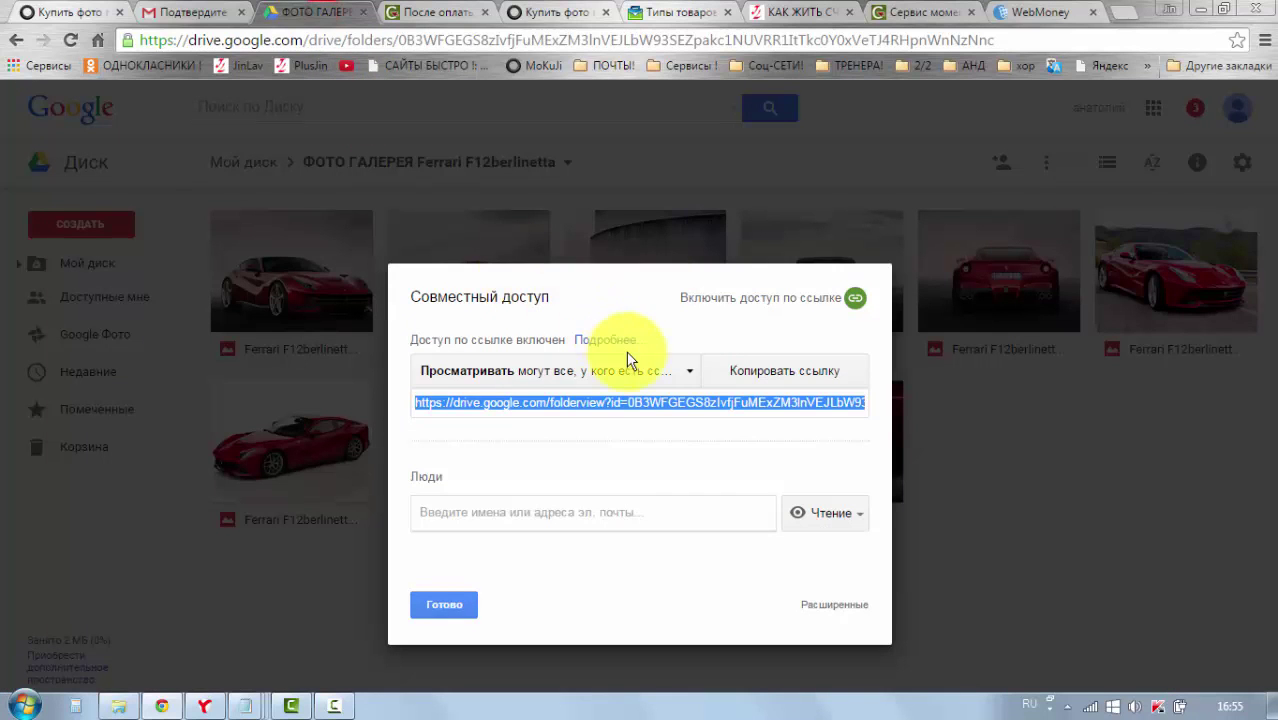
pyautogui.click(855, 299)
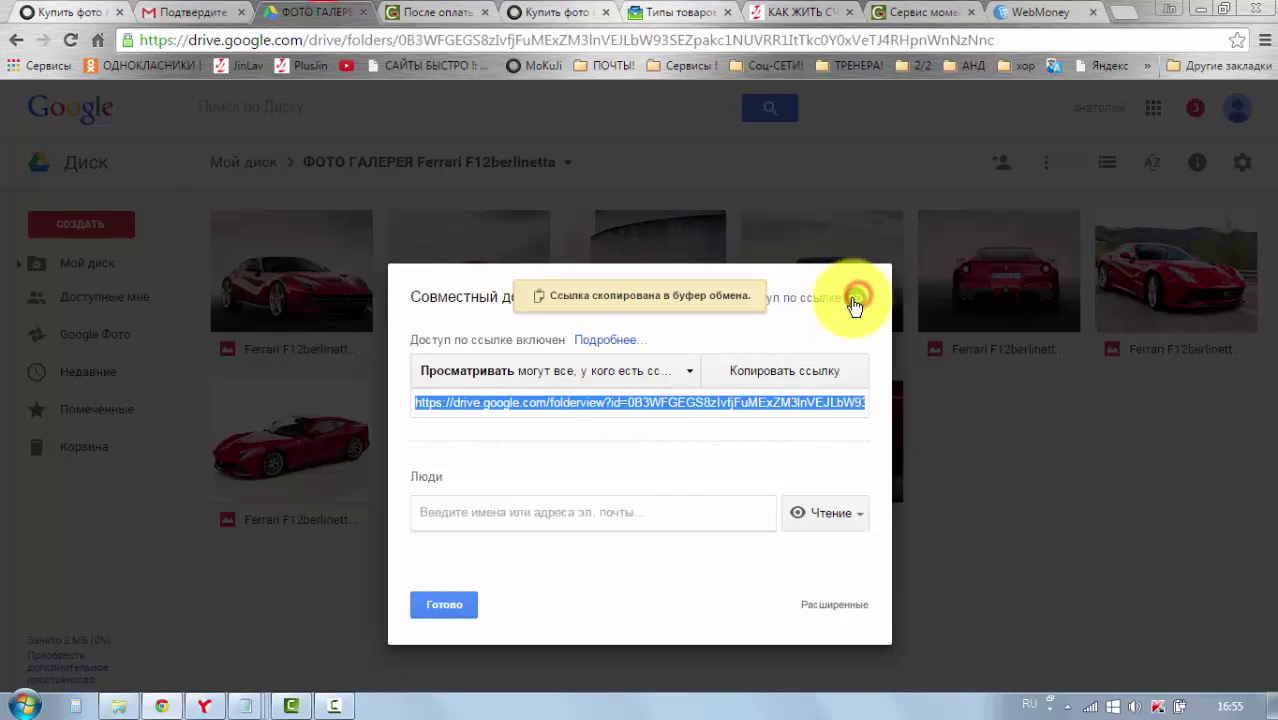
pyautogui.click(458, 603)
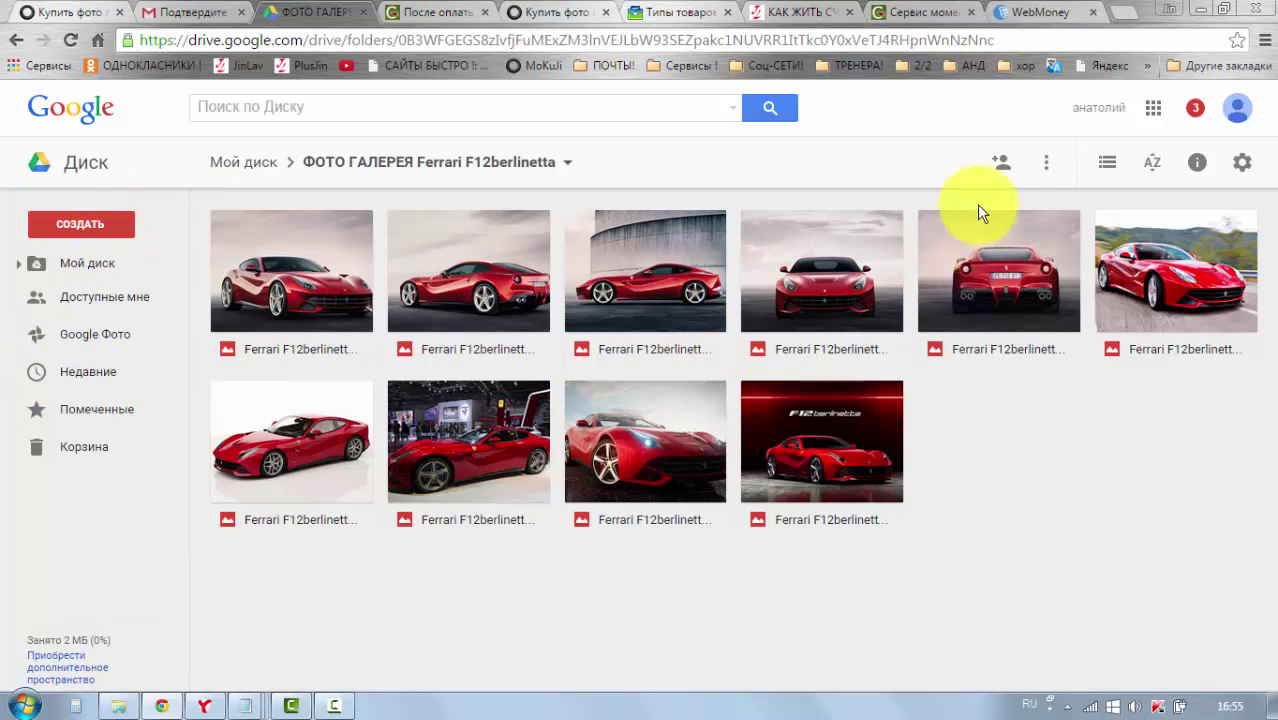
pyautogui.click(1006, 165)
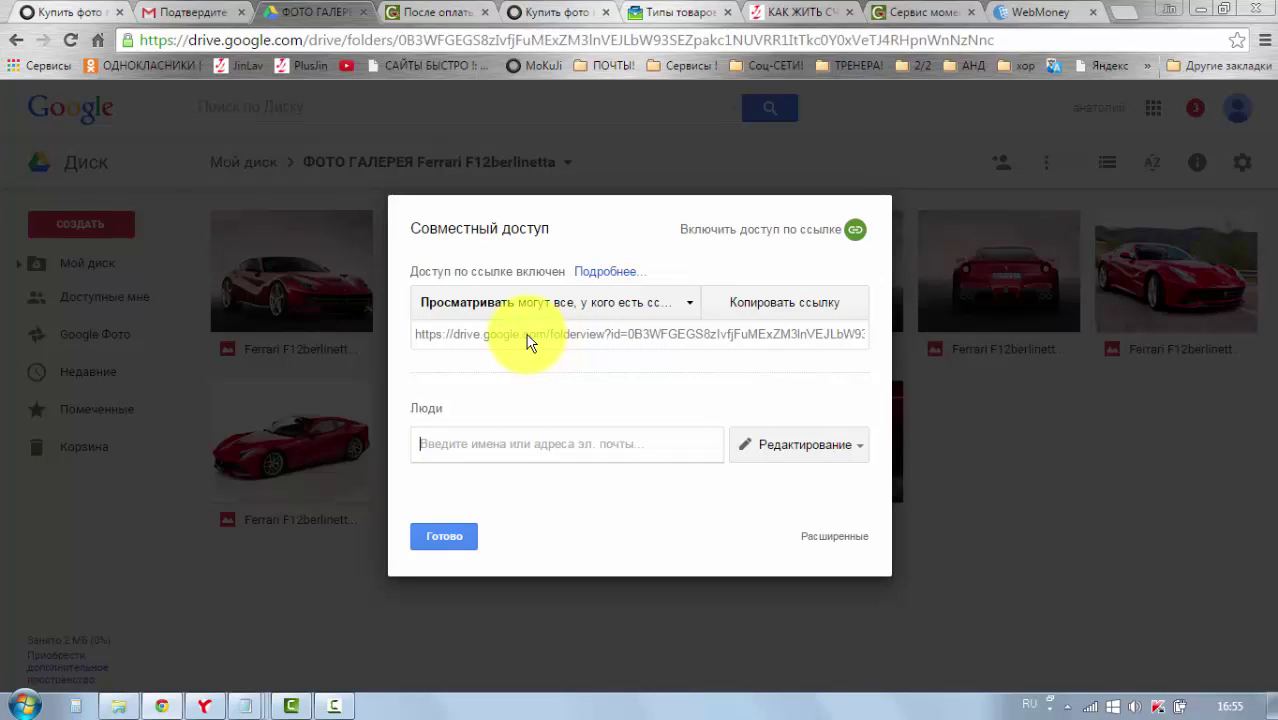
pyautogui.click(527, 340)
pyautogui.rightClick(528, 340)
pyautogui.click(561, 350)
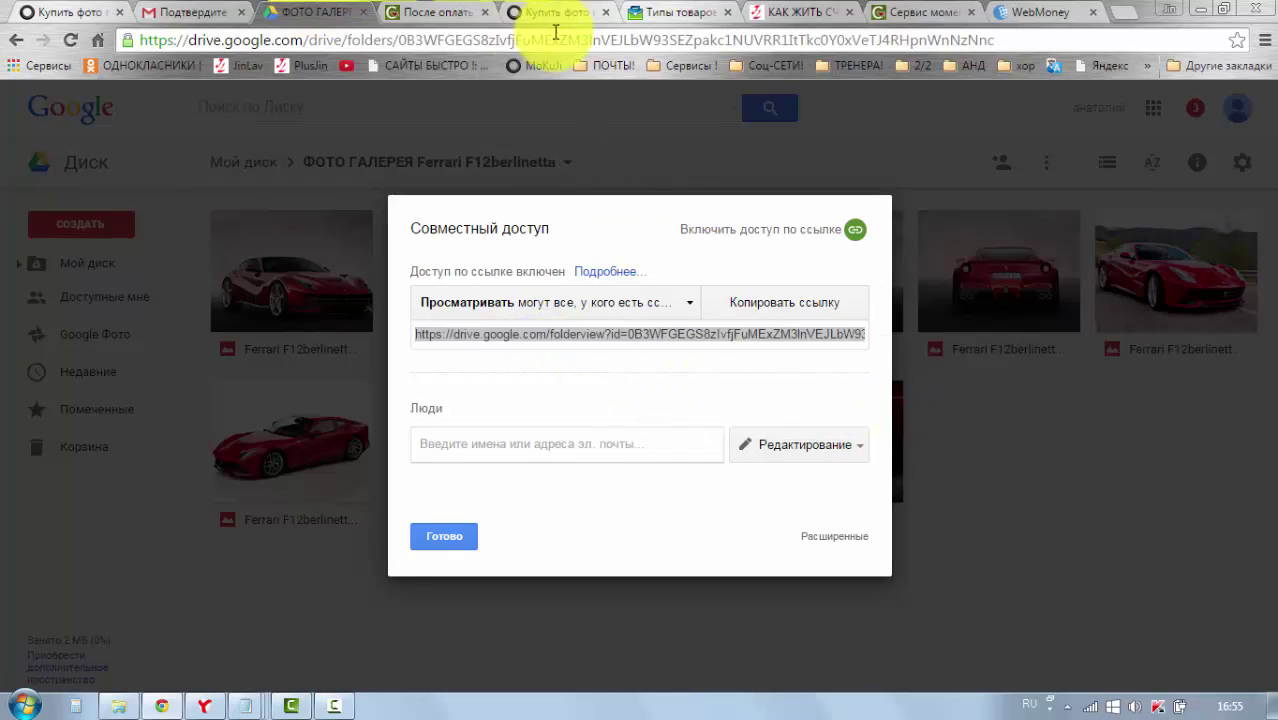
# Set the copied Google Drive folder link as the product's После оплаты page, and place the cursor in the При отказе от оплаты field
pyautogui.click(430, 12)
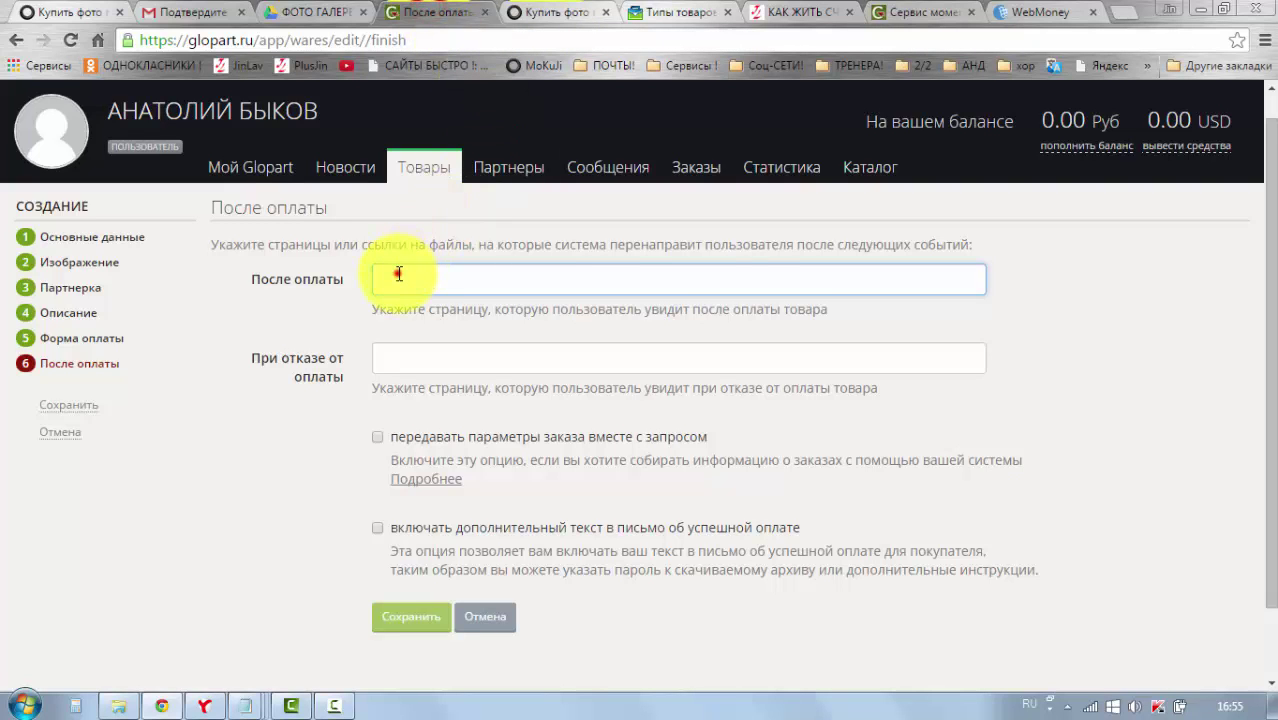
pyautogui.rightClick(398, 273)
pyautogui.click(456, 390)
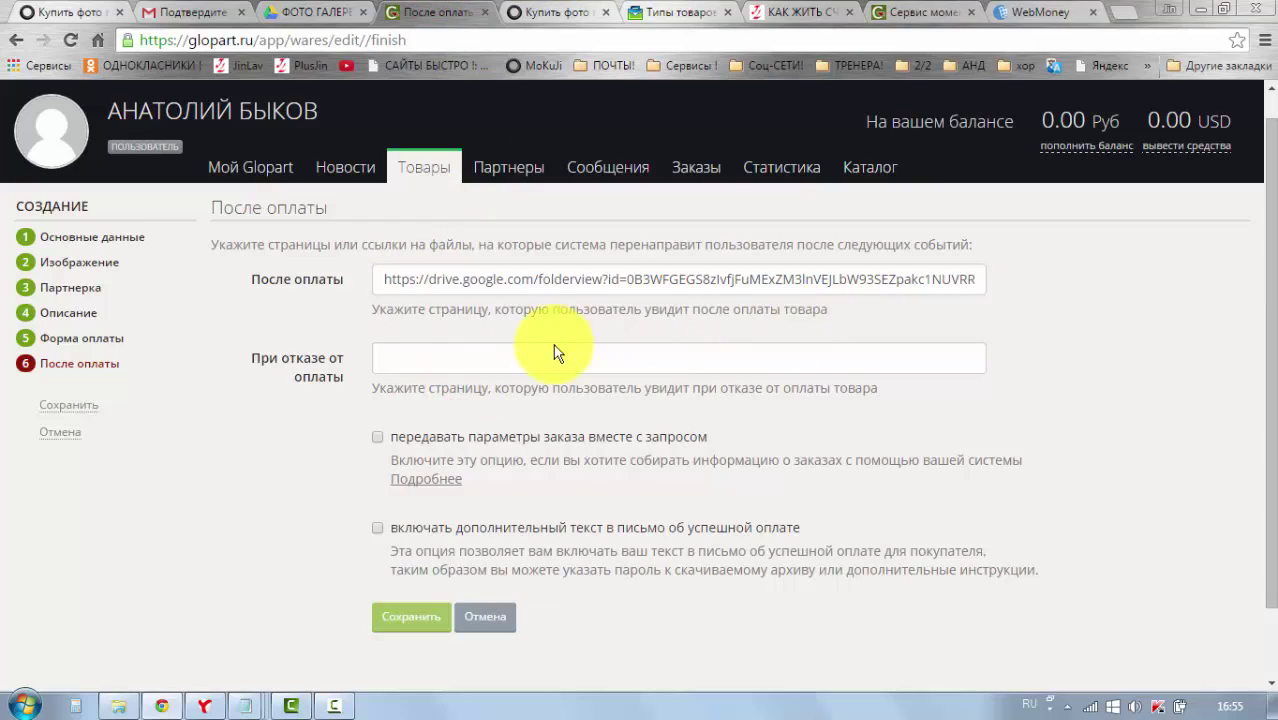
pyautogui.click(430, 358)
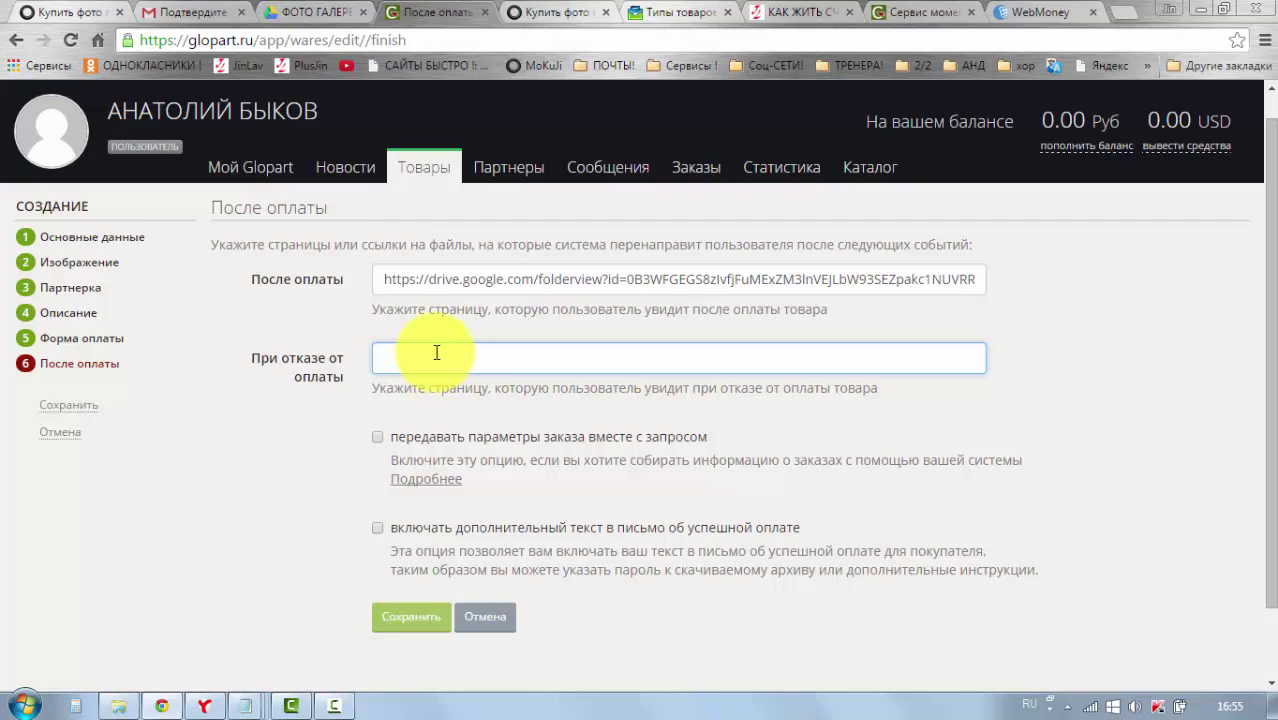
# Read the details about passing order parameters with the request, and leave that option disabled
pyautogui.scroll(-1, 332, 466)
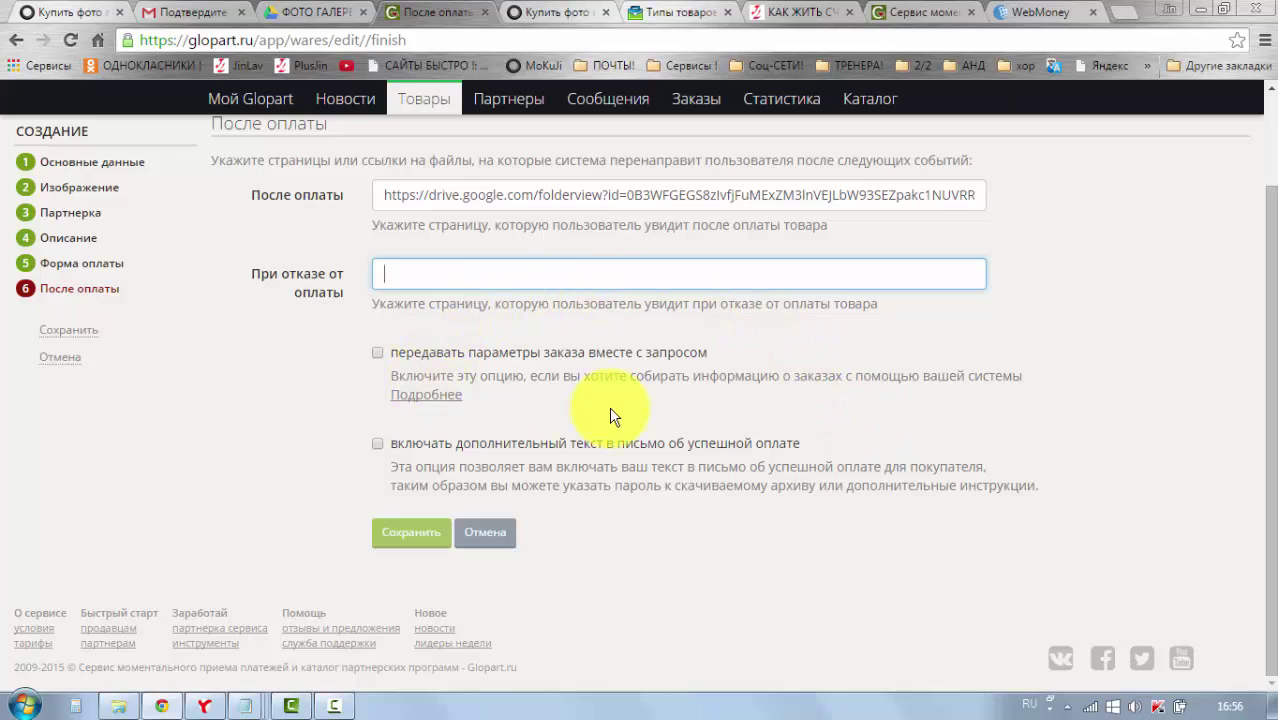
pyautogui.click(379, 354)
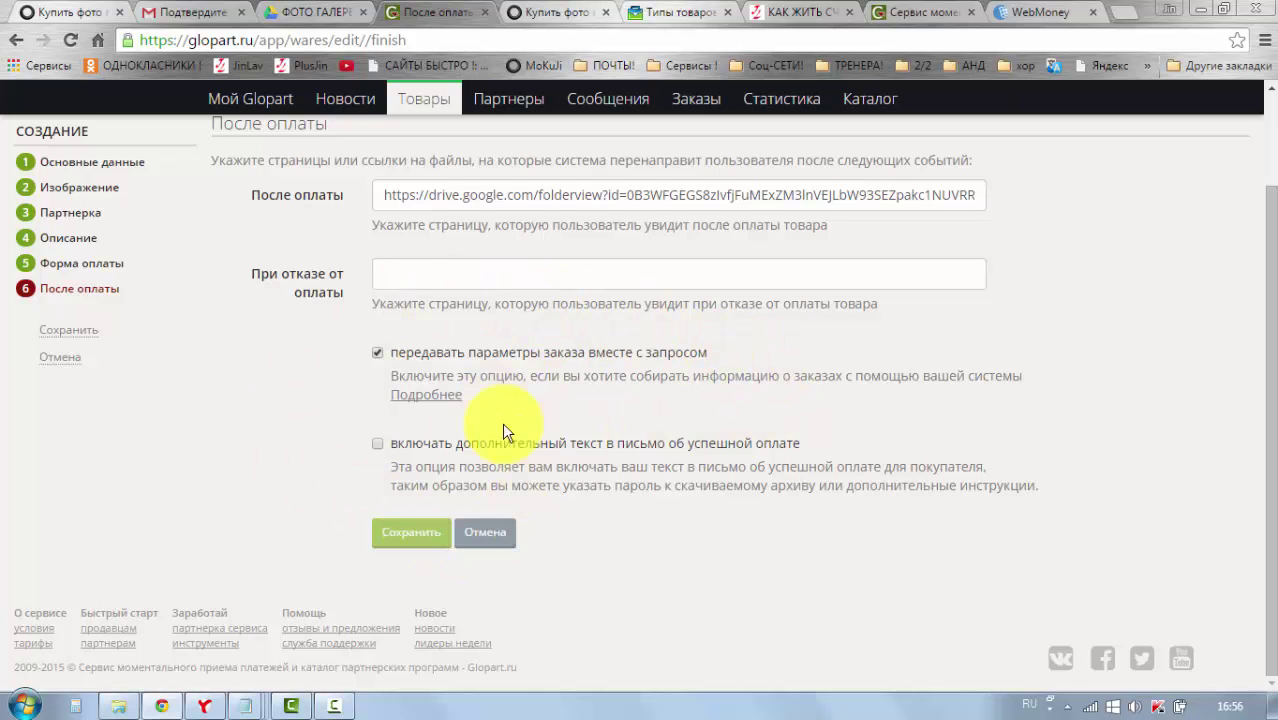
pyautogui.click(426, 402)
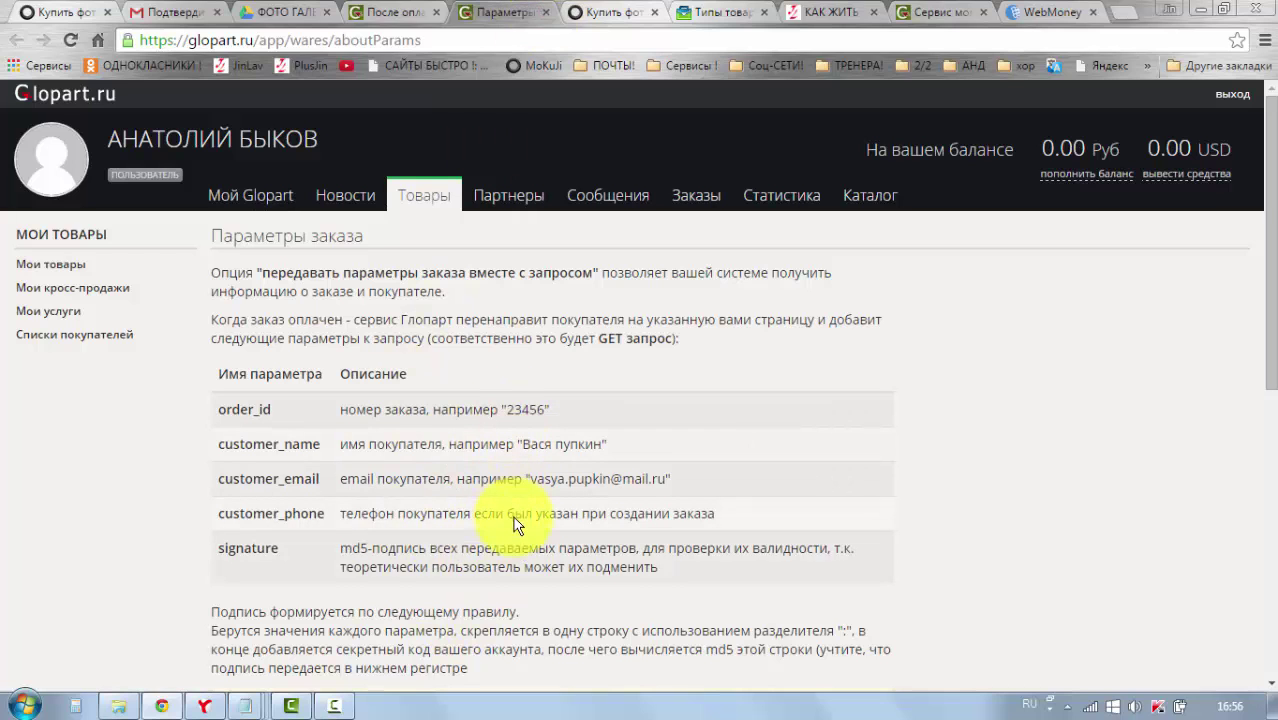
pyautogui.click(548, 15)
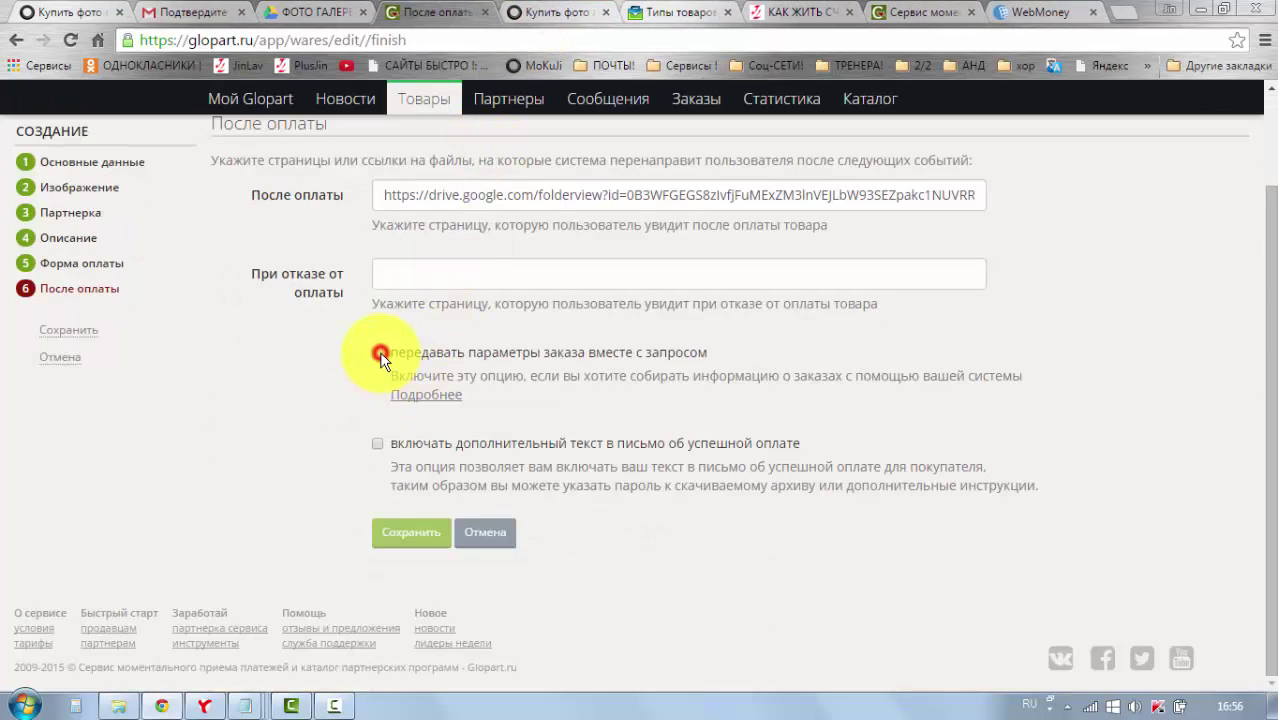
# Copy the address of the Ferrari F12berlinetta gallery sales page, mokujin.ru/pokupateli-ferari/
pyautogui.click(381, 276)
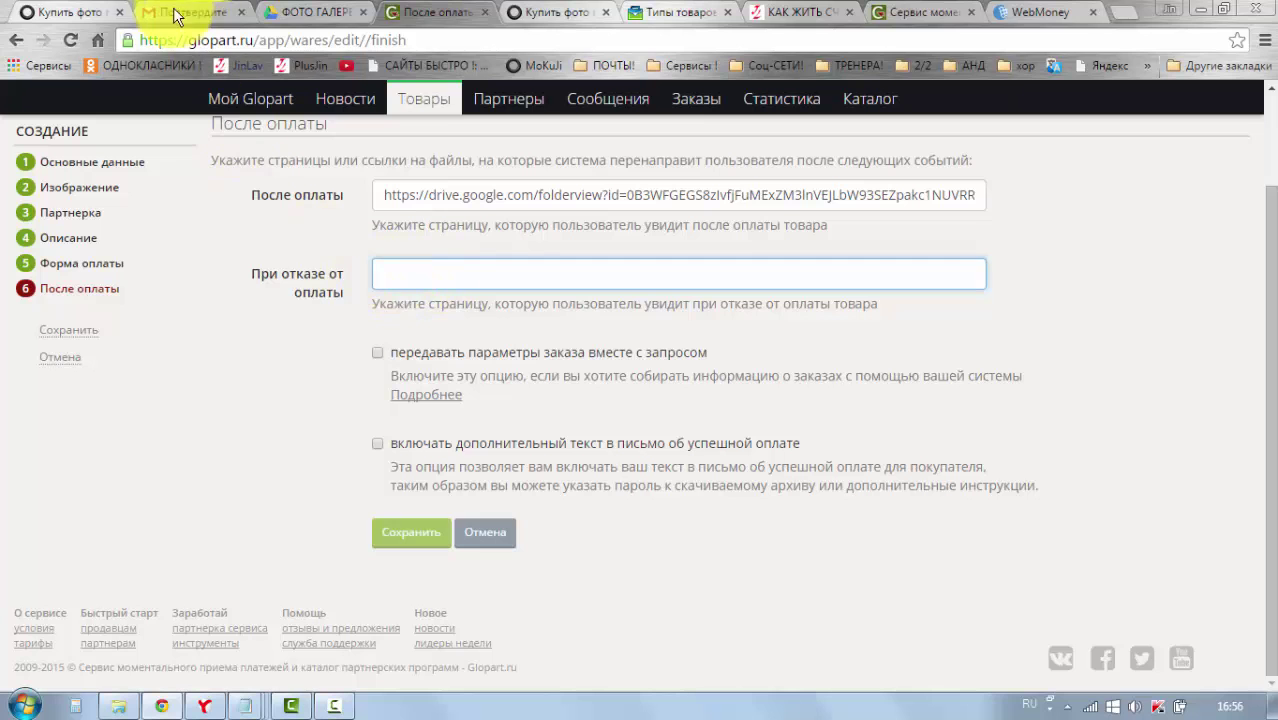
pyautogui.click(60, 11)
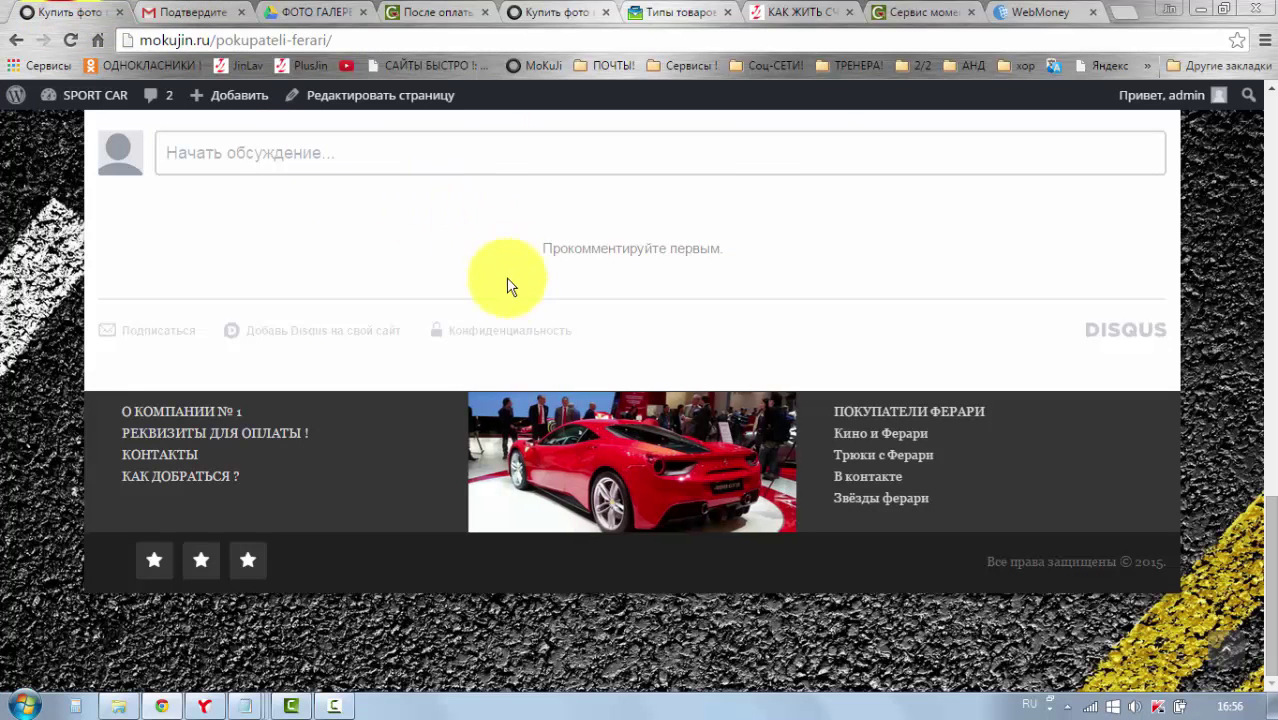
pyautogui.scroll(2, 528, 328)
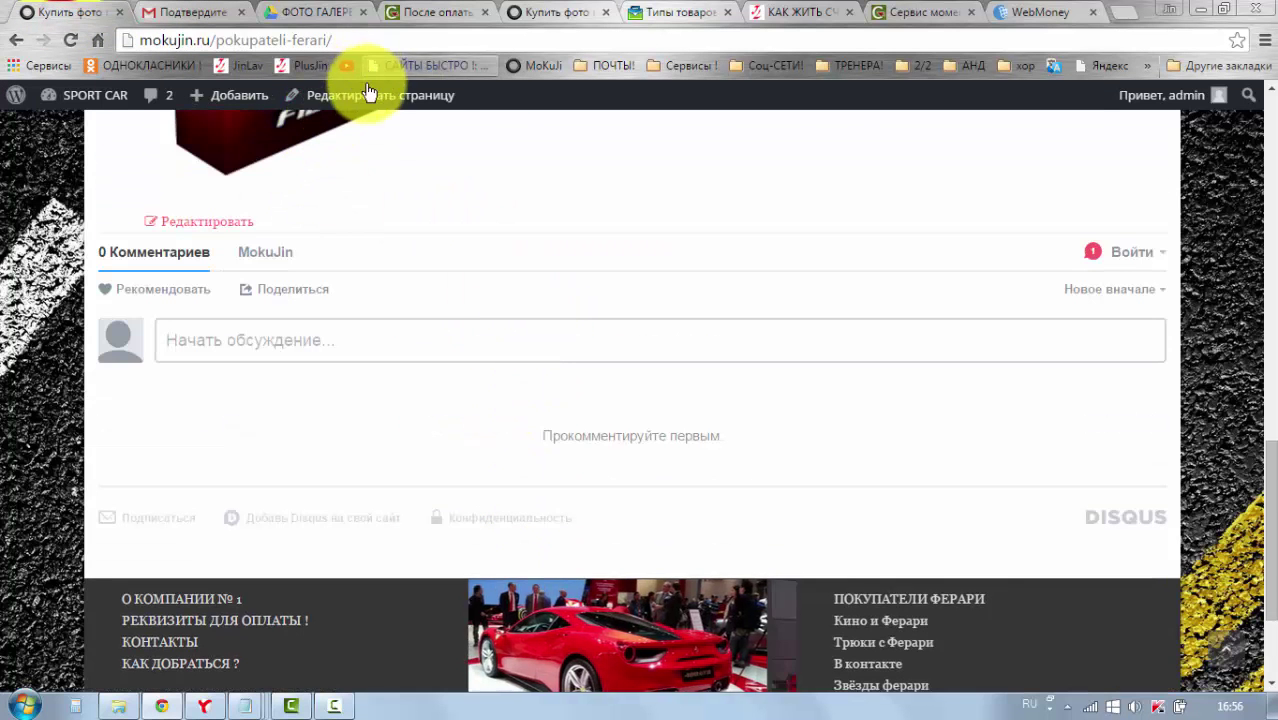
pyautogui.scroll(2, 356, 94)
pyautogui.scroll(2, 490, 204)
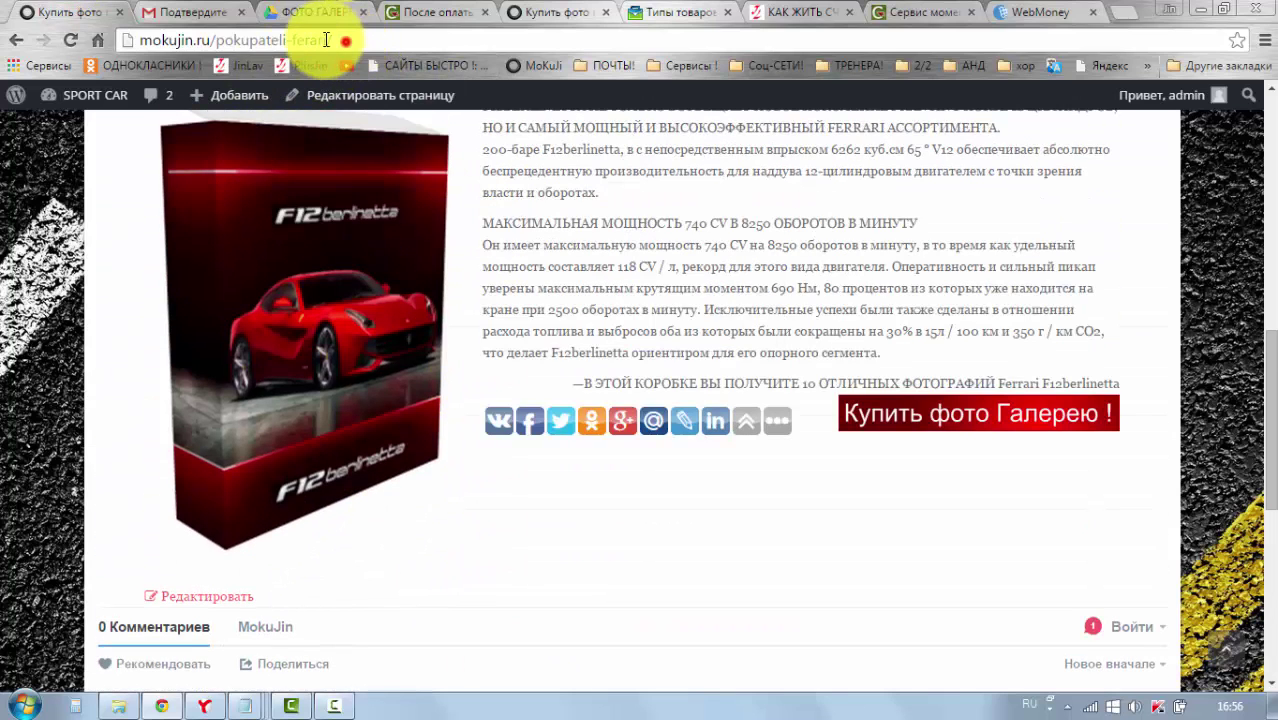
pyautogui.moveTo(332, 41); pyautogui.dragTo(153, 46)
pyautogui.rightClick(153, 46)
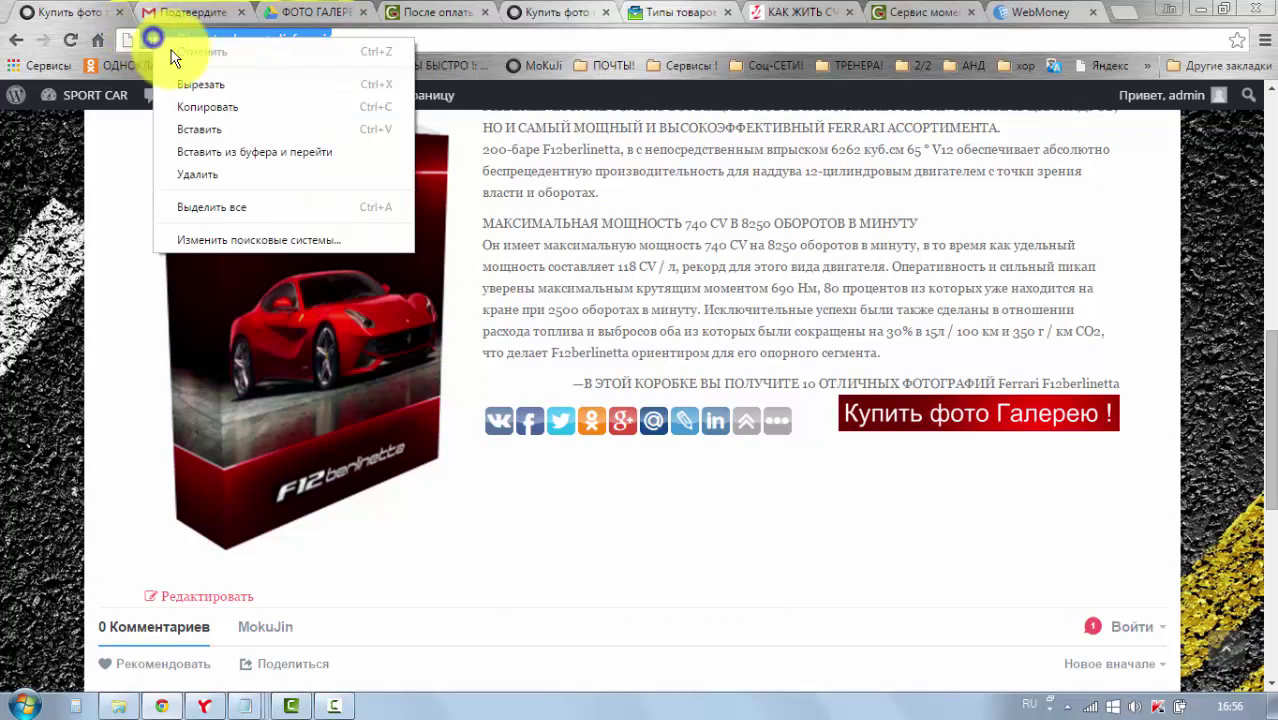
pyautogui.click(190, 106)
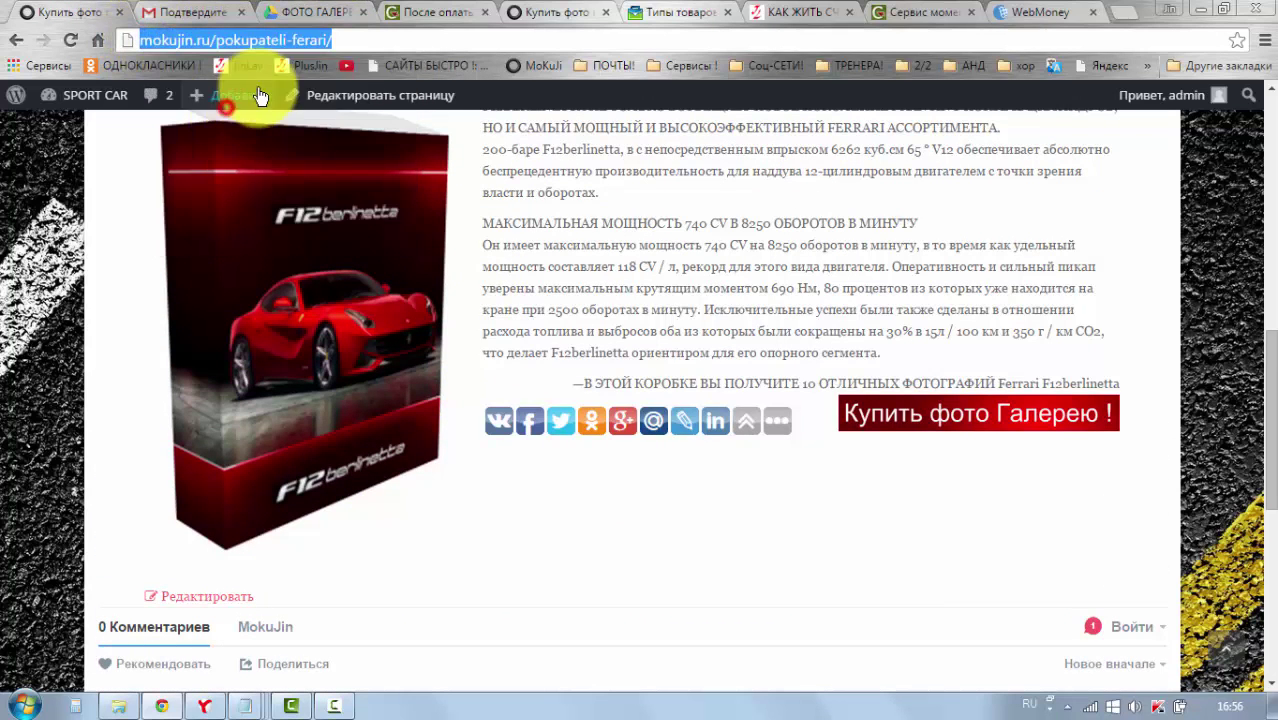
# Set the copied sales page address as the product's При отказе от оплаты page in the После оплаты settings
pyautogui.click(440, 13)
pyautogui.click(434, 268)
pyautogui.rightClick(432, 270)
pyautogui.click(495, 383)
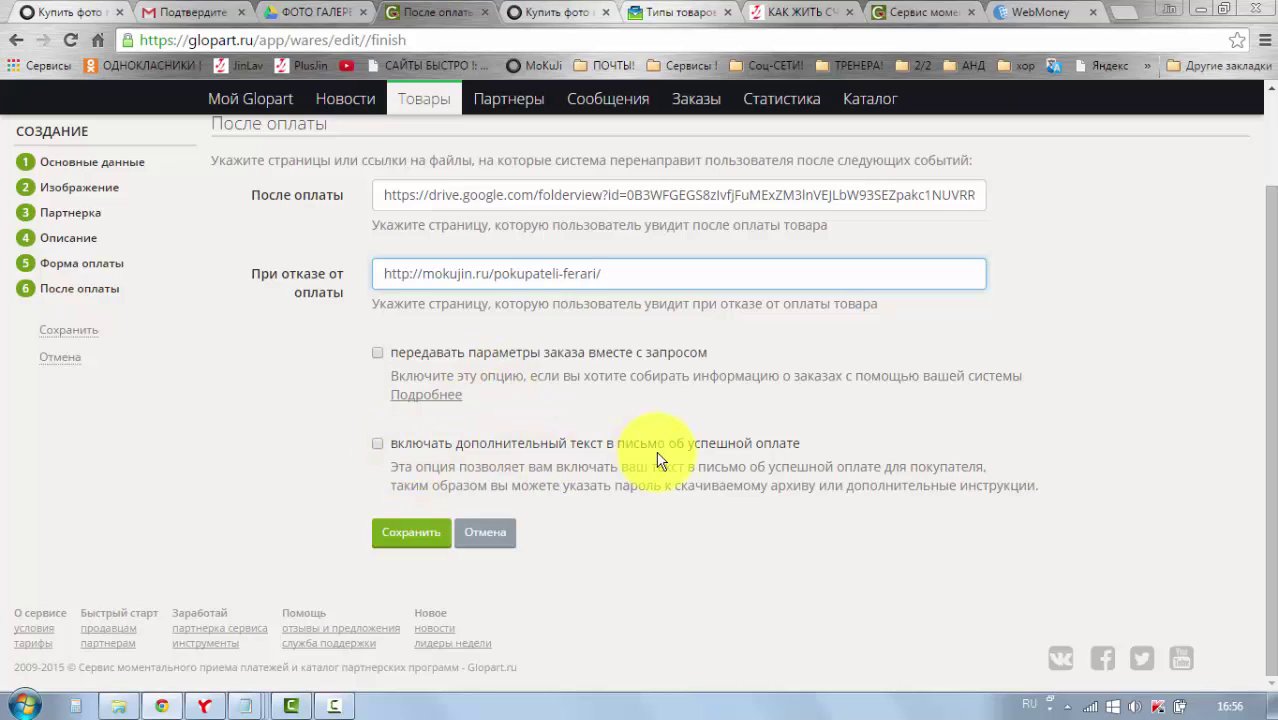
pyautogui.click(380, 444)
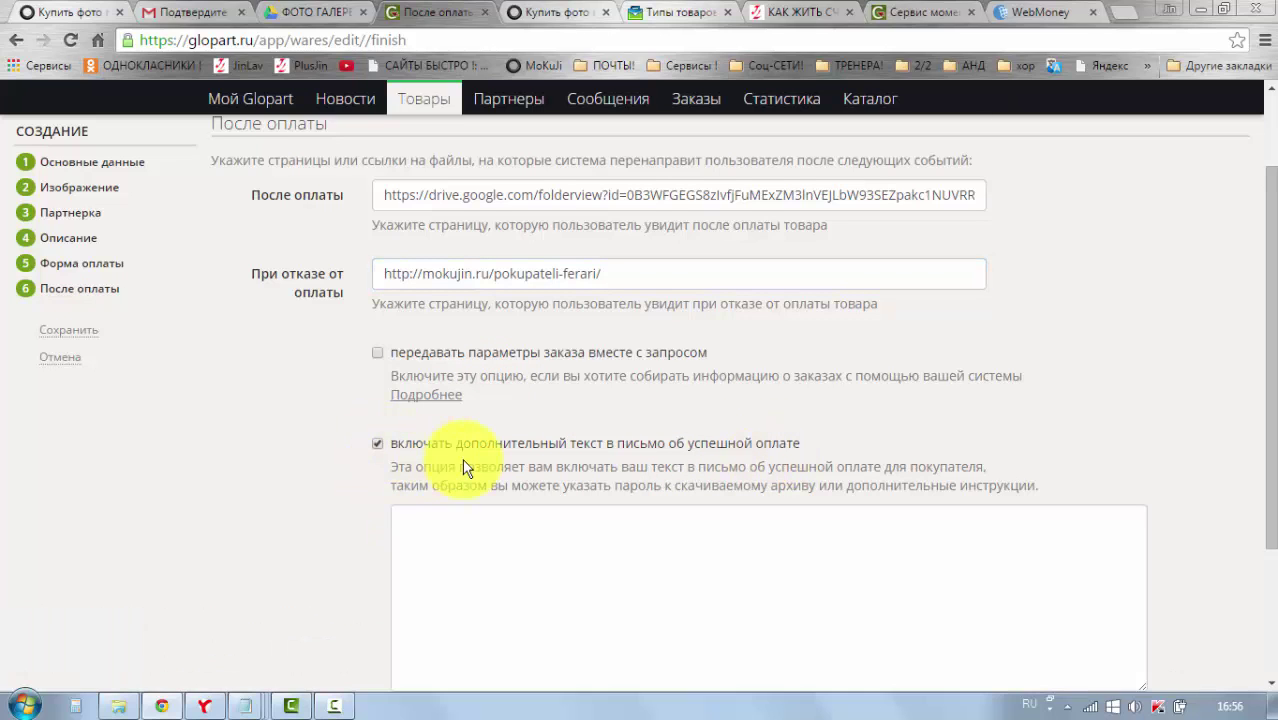
pyautogui.scroll(-1, 440, 450)
pyautogui.click(438, 438)
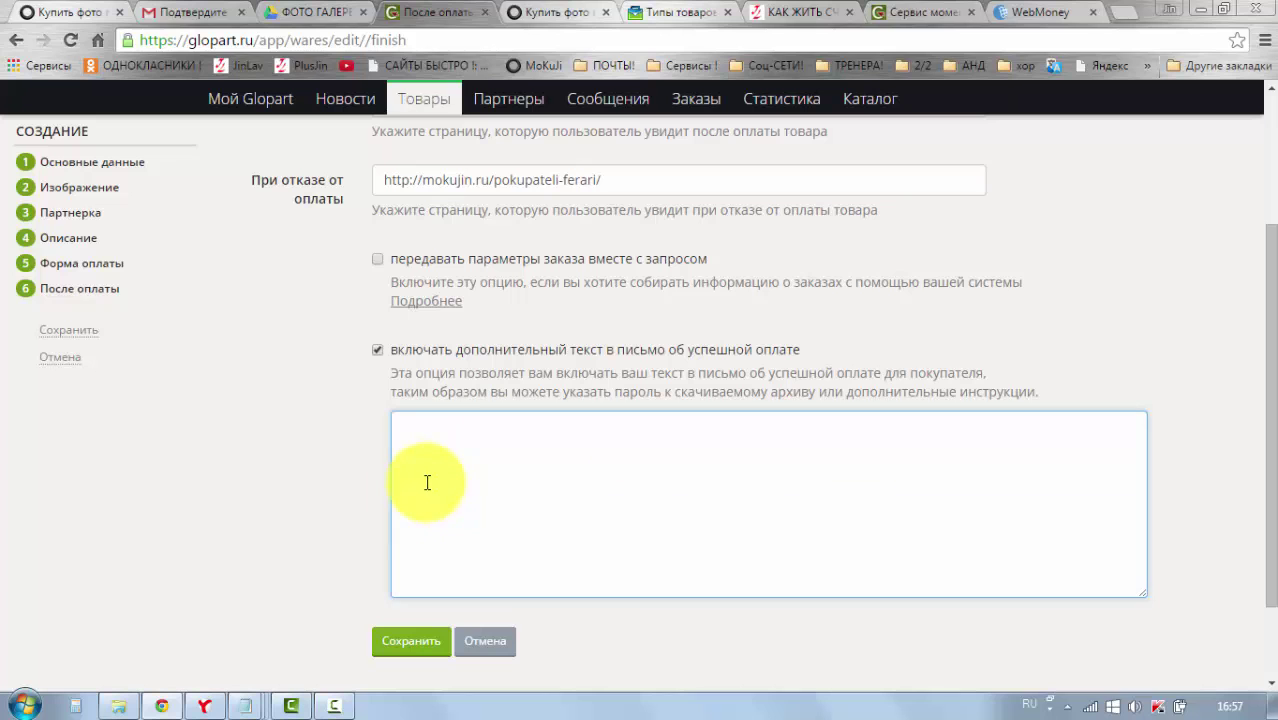
pyautogui.scroll(3, 428, 462)
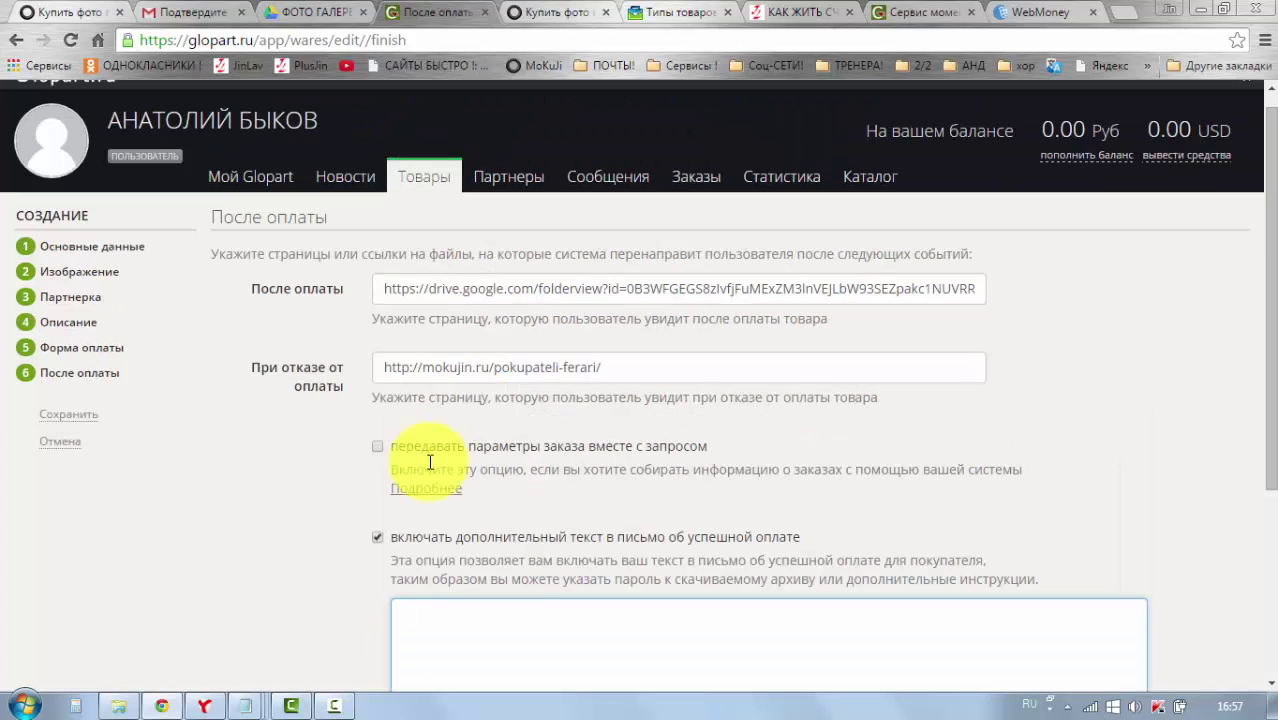
pyautogui.click(392, 289)
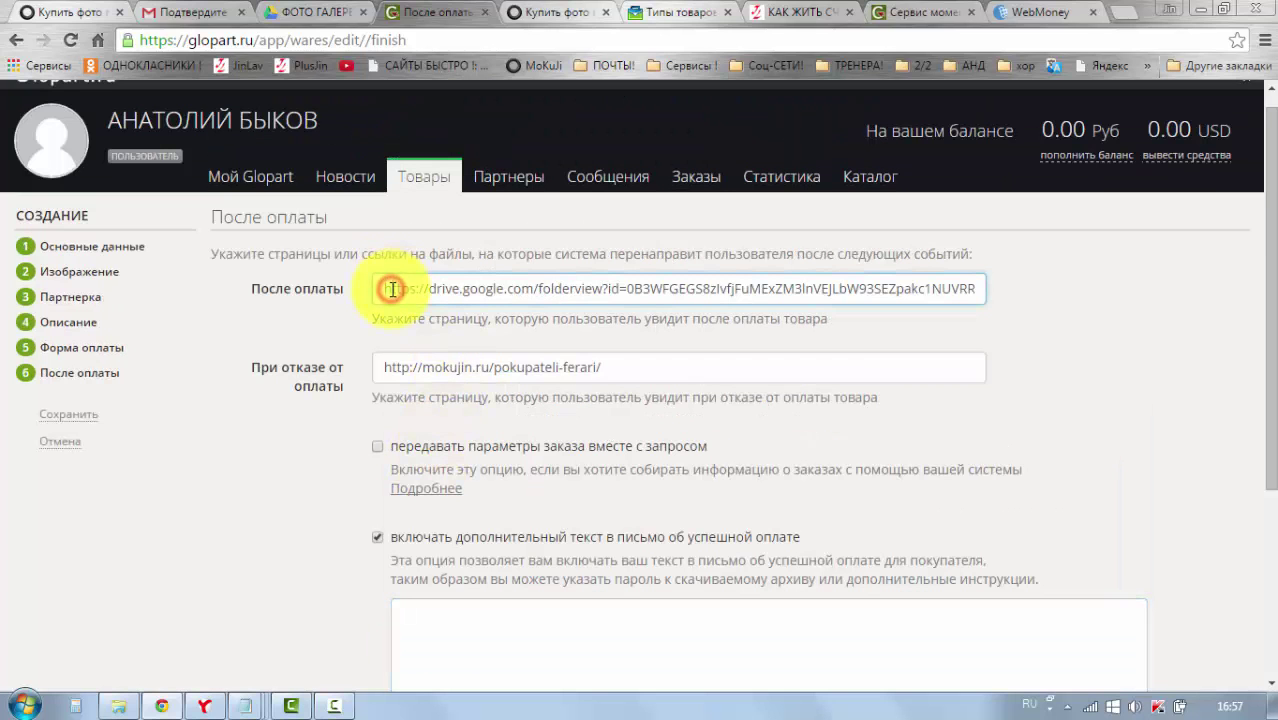
pyautogui.scroll(-1, 431, 590)
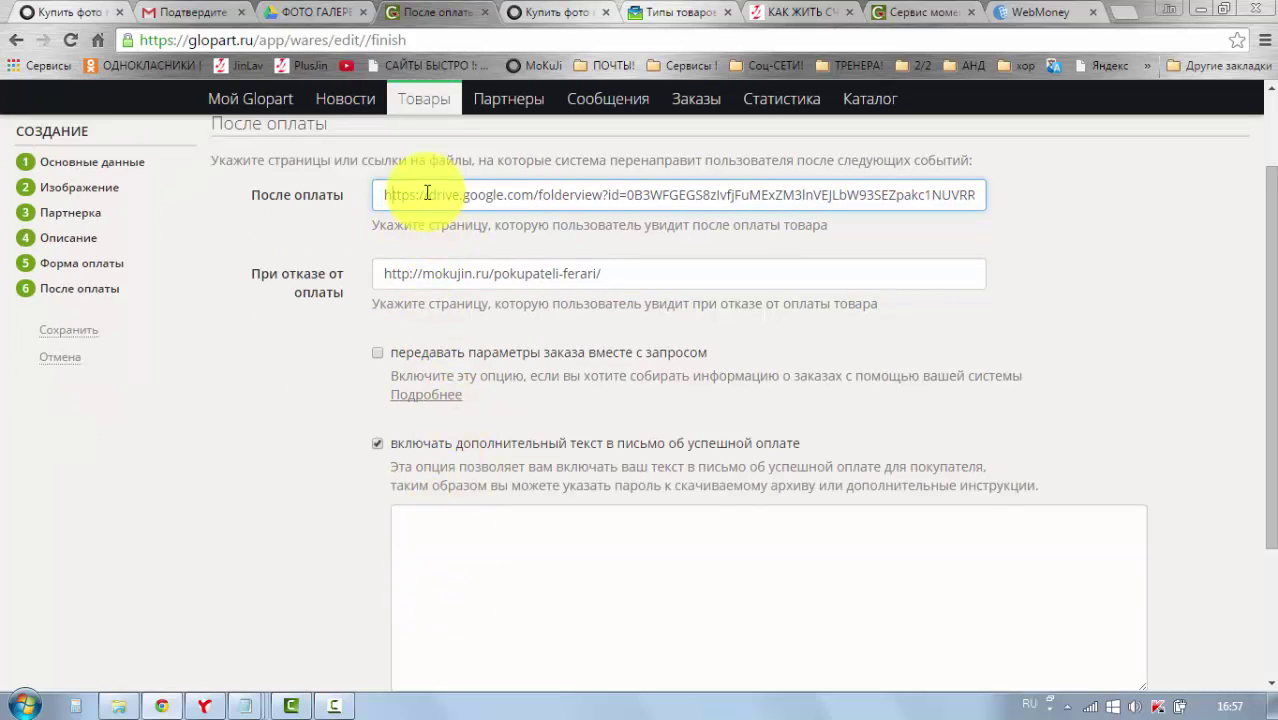
pyautogui.click(436, 590)
pyautogui.scroll(-1, 451, 508)
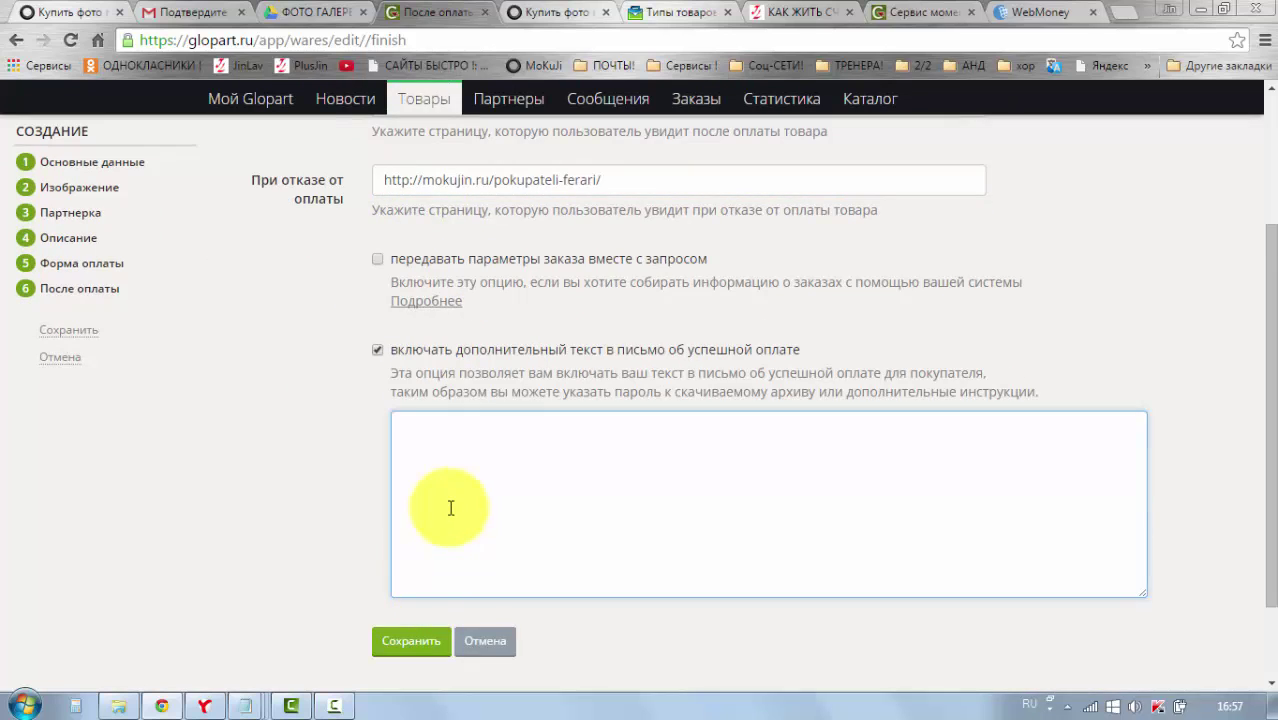
pyautogui.click(377, 350)
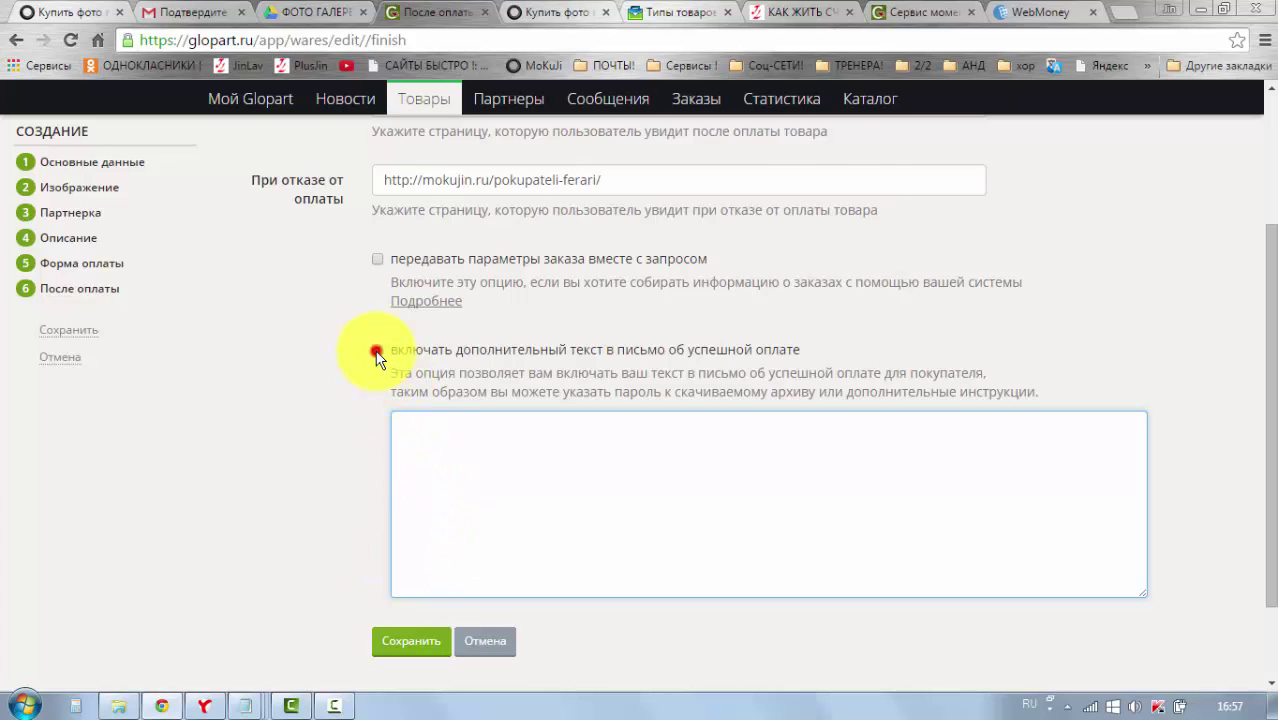
# Save the product, check where its payment form link leads, and return to the product's Основные данные page
pyautogui.click(399, 533)
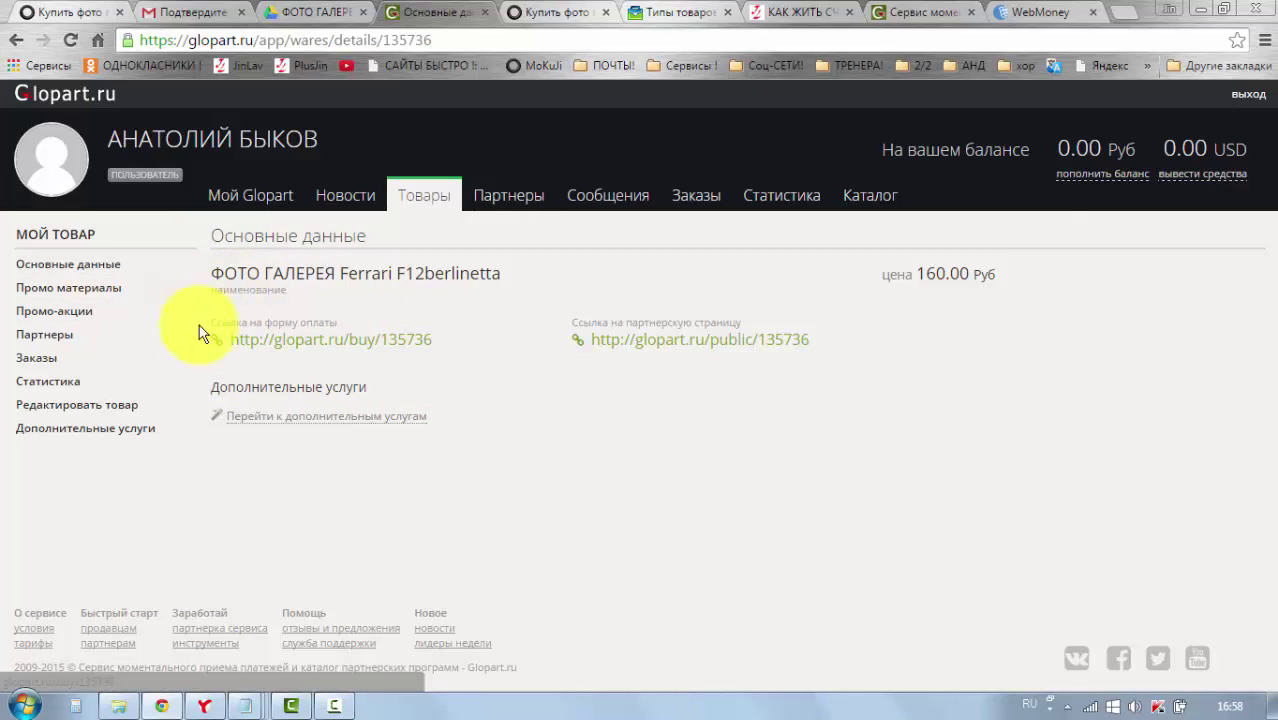
pyautogui.click(430, 352)
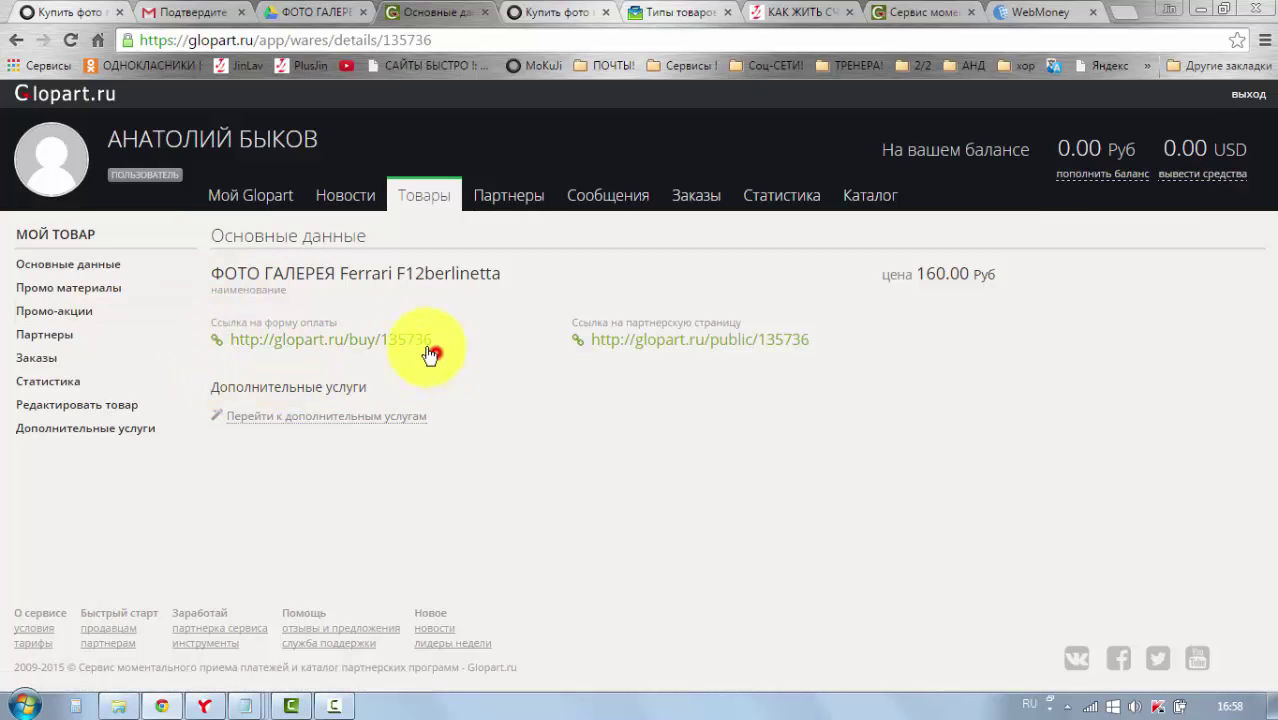
pyautogui.moveTo(430, 352); pyautogui.dragTo(285, 354)
pyautogui.click(308, 354)
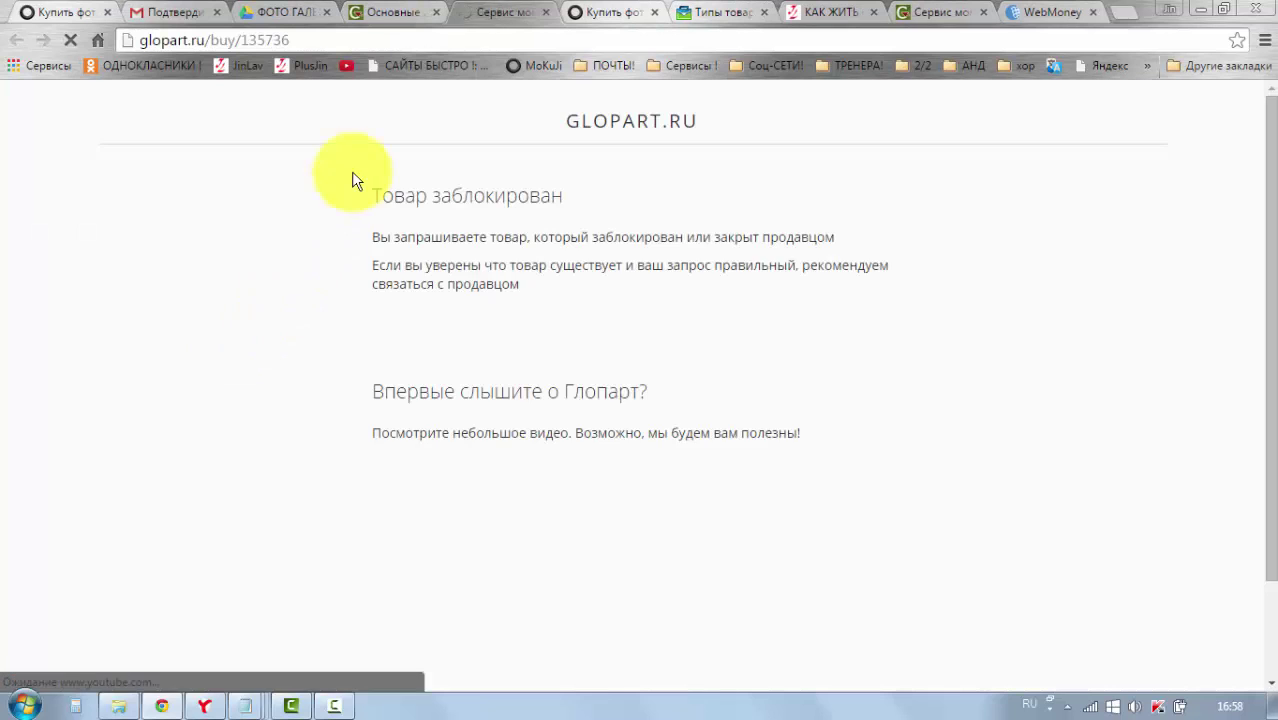
pyautogui.click(545, 16)
pyautogui.click(380, 366)
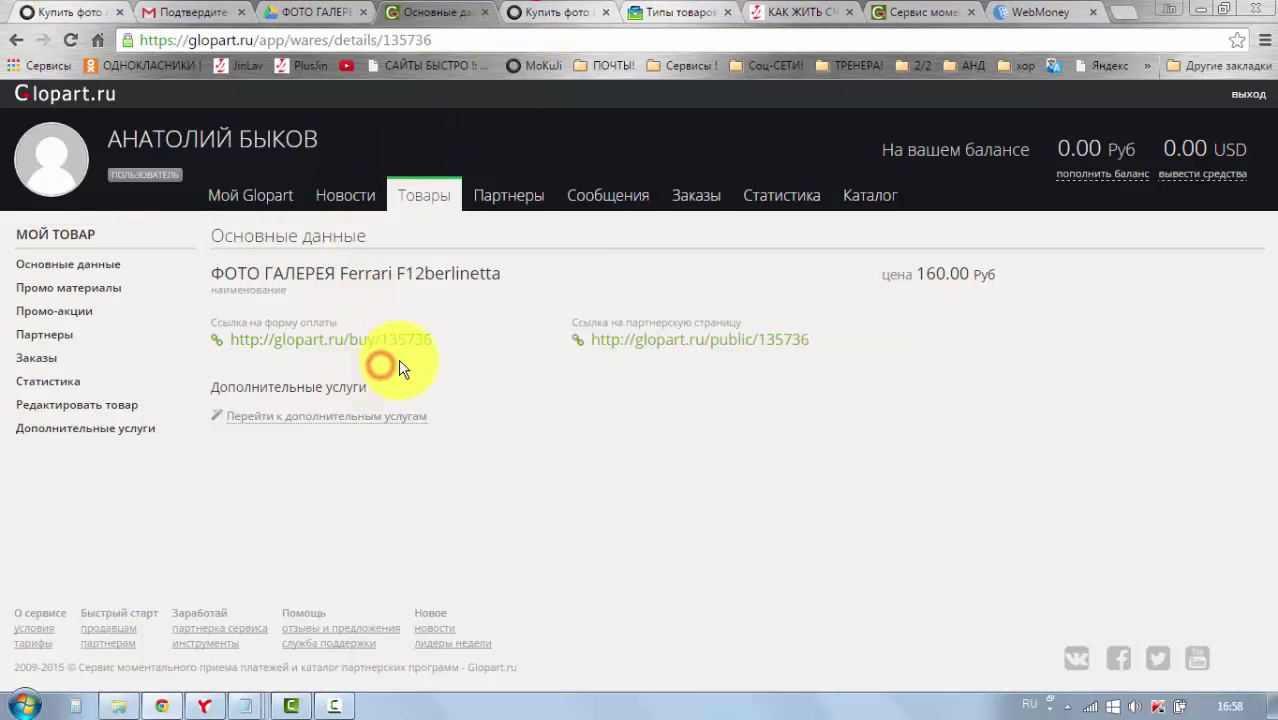
pyautogui.moveTo(440, 341); pyautogui.dragTo(236, 346)
pyautogui.rightClick(236, 344)
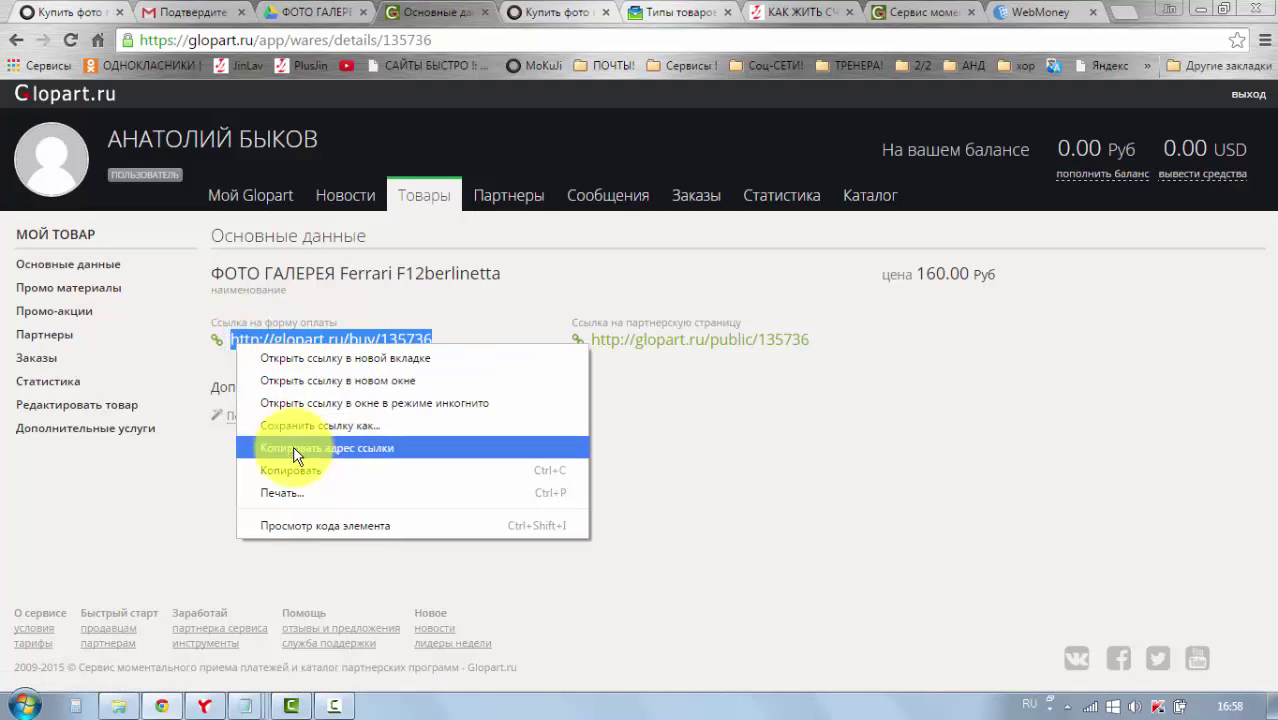
pyautogui.click(290, 470)
pyautogui.click(215, 350)
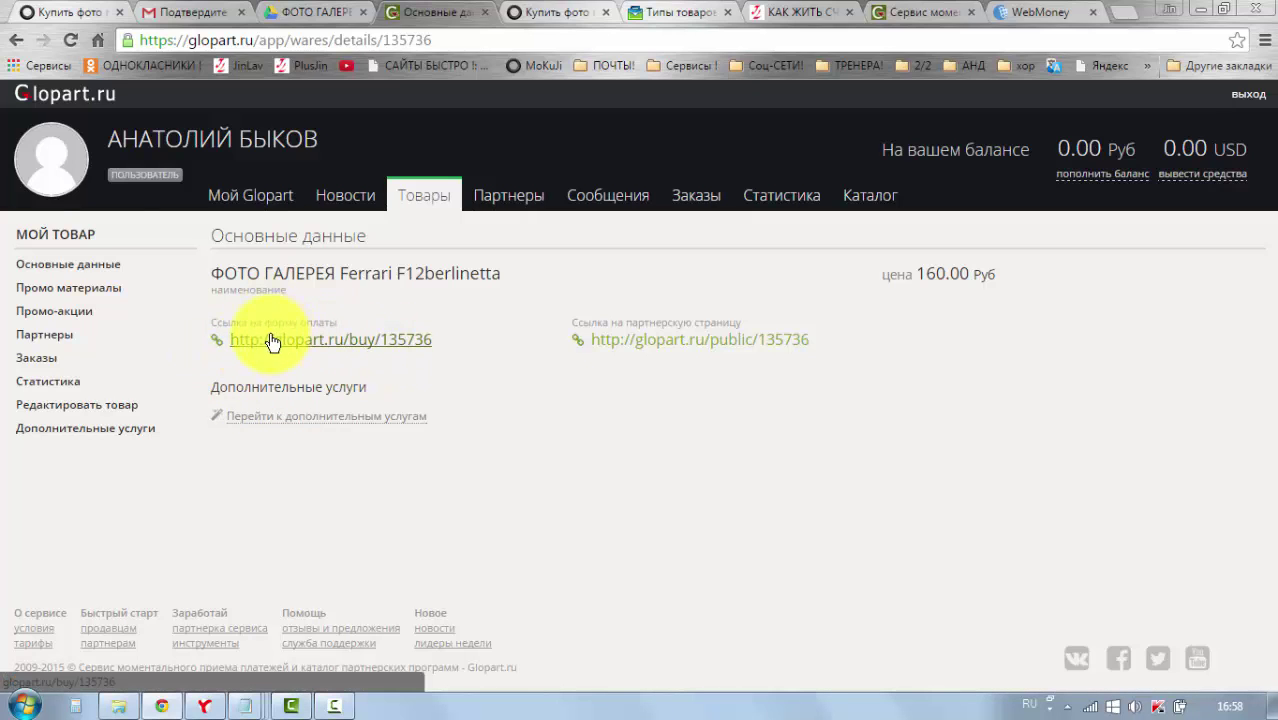
# Open the Купить фото галерею Ferrari F12berlinetta page for editing in WordPress and select its red Купить фото Галерею ! image
pyautogui.click(48, 16)
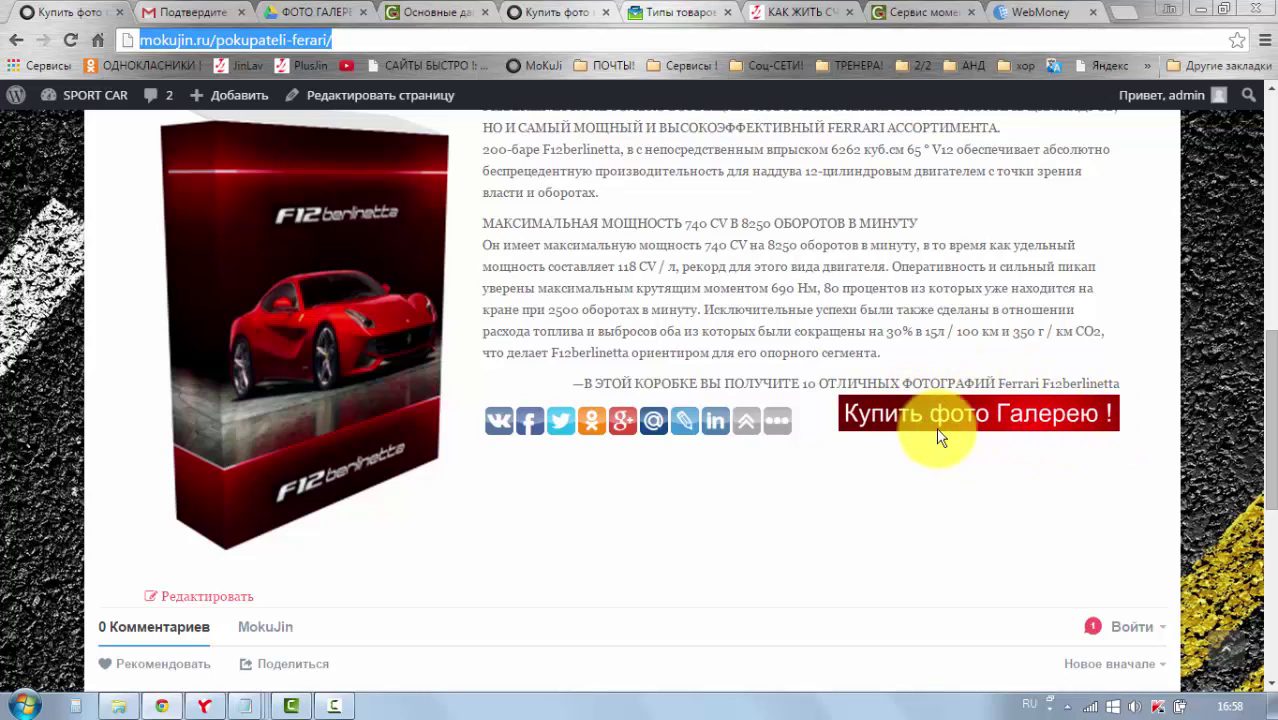
pyautogui.scroll(2, 334, 155)
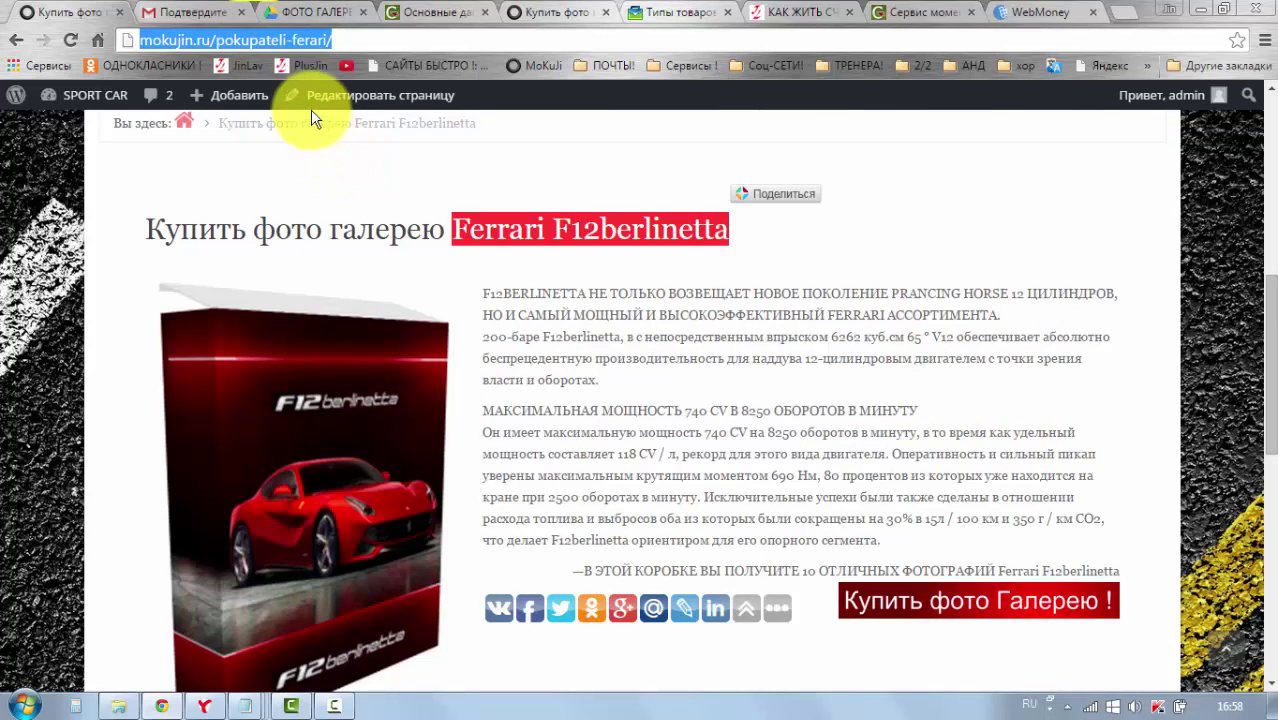
pyautogui.click(316, 99)
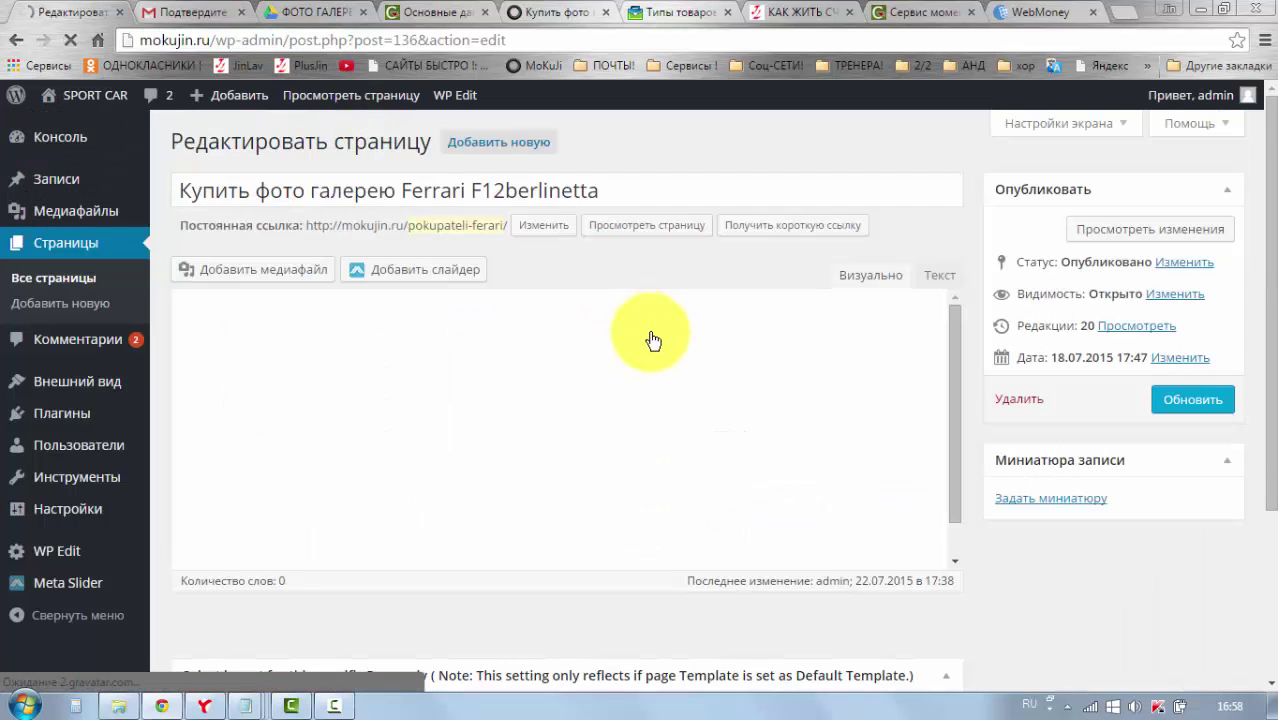
pyautogui.scroll(-7, 656, 336)
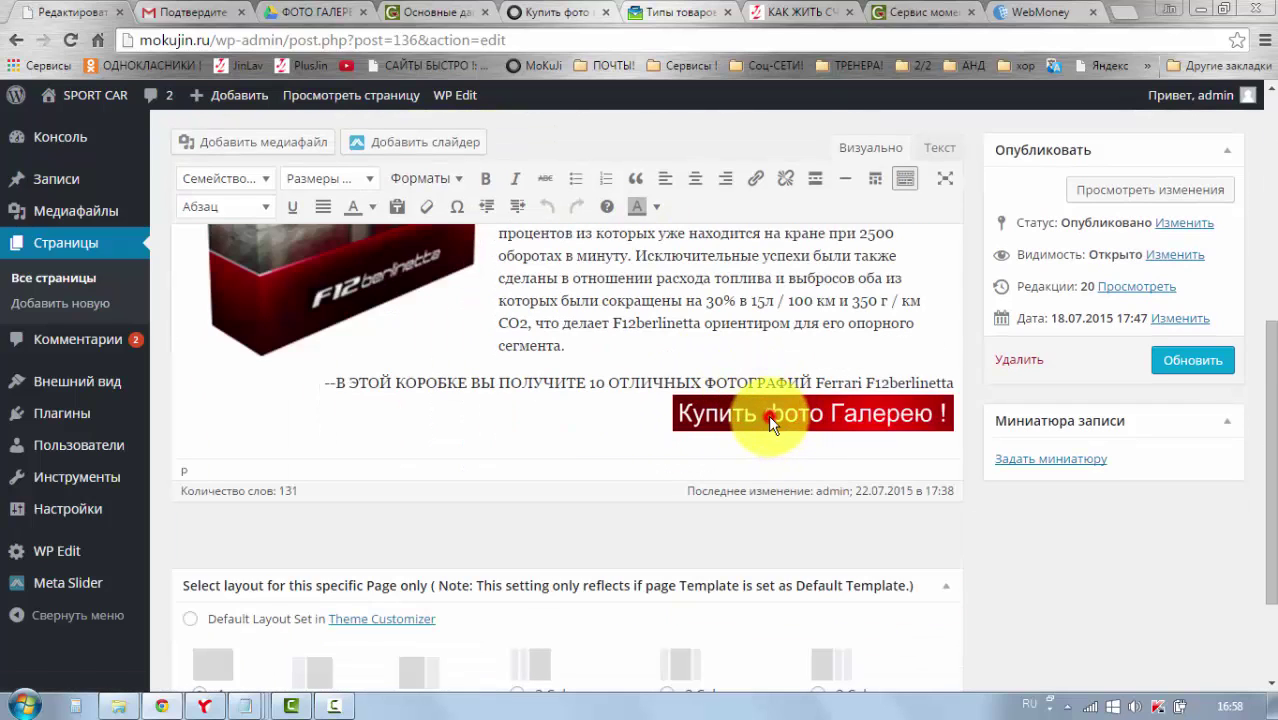
pyautogui.click(768, 415)
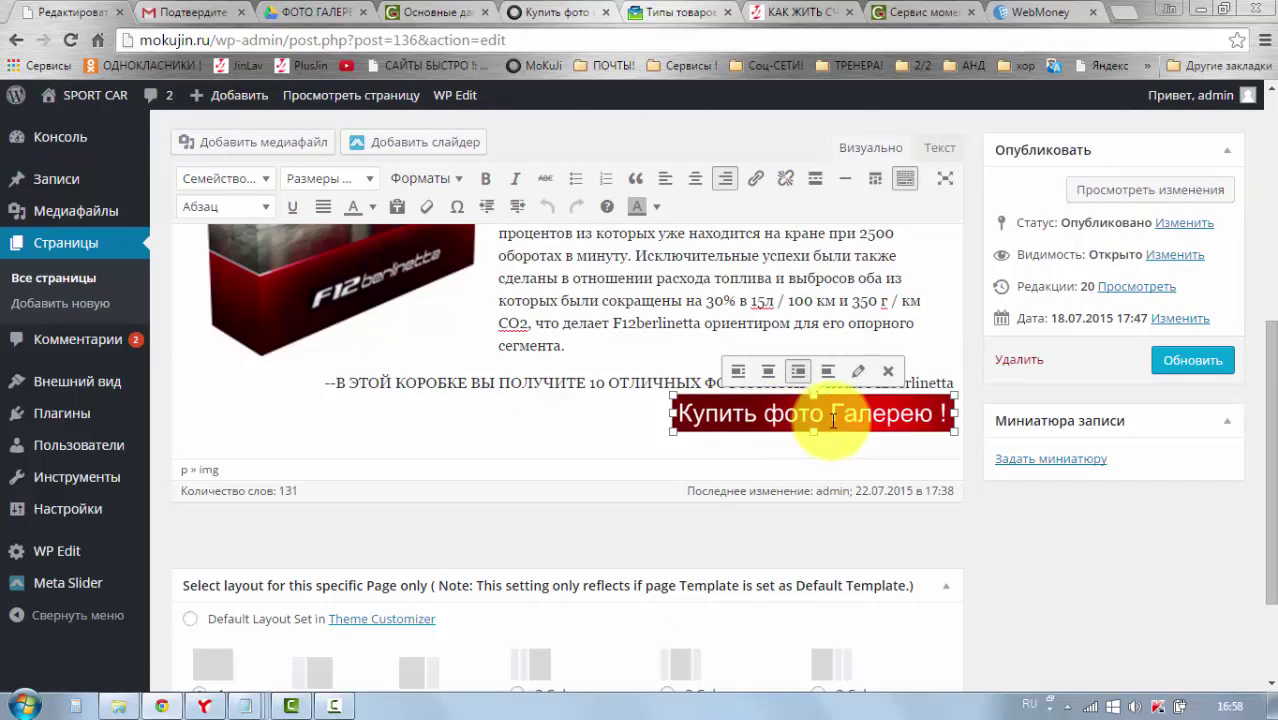
pyautogui.click(756, 182)
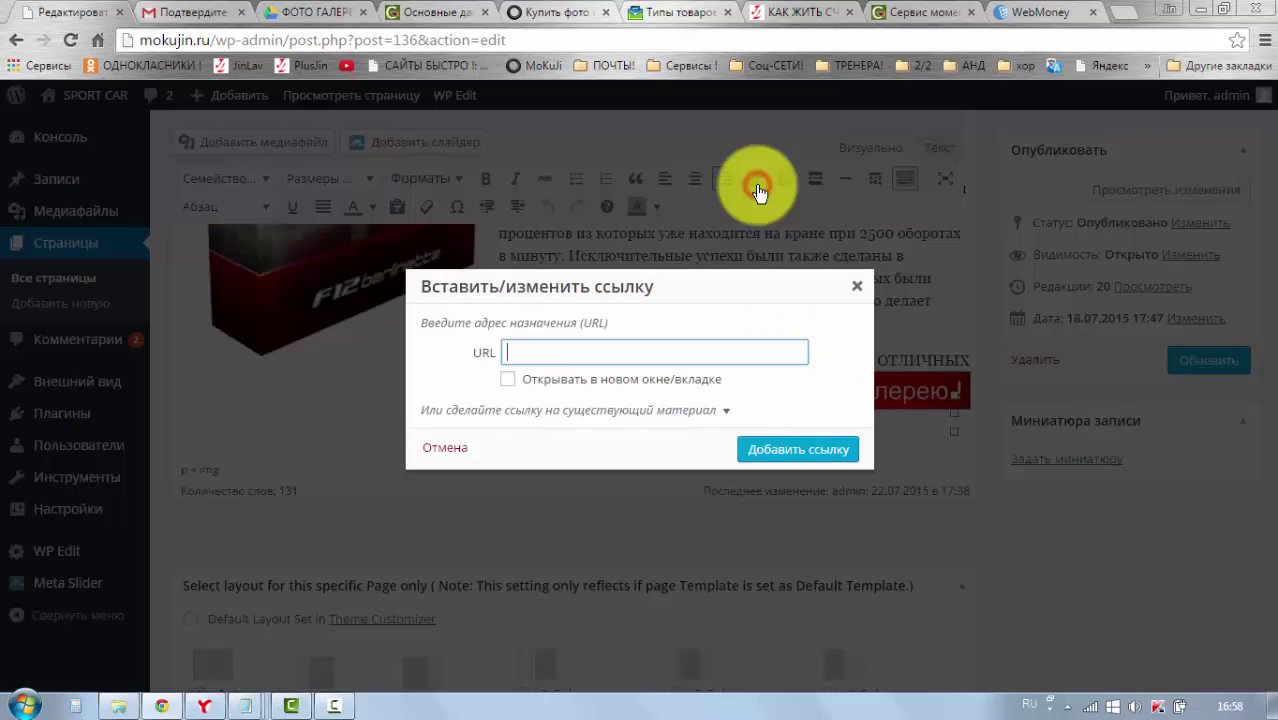
pyautogui.rightClick(523, 347)
pyautogui.click(578, 462)
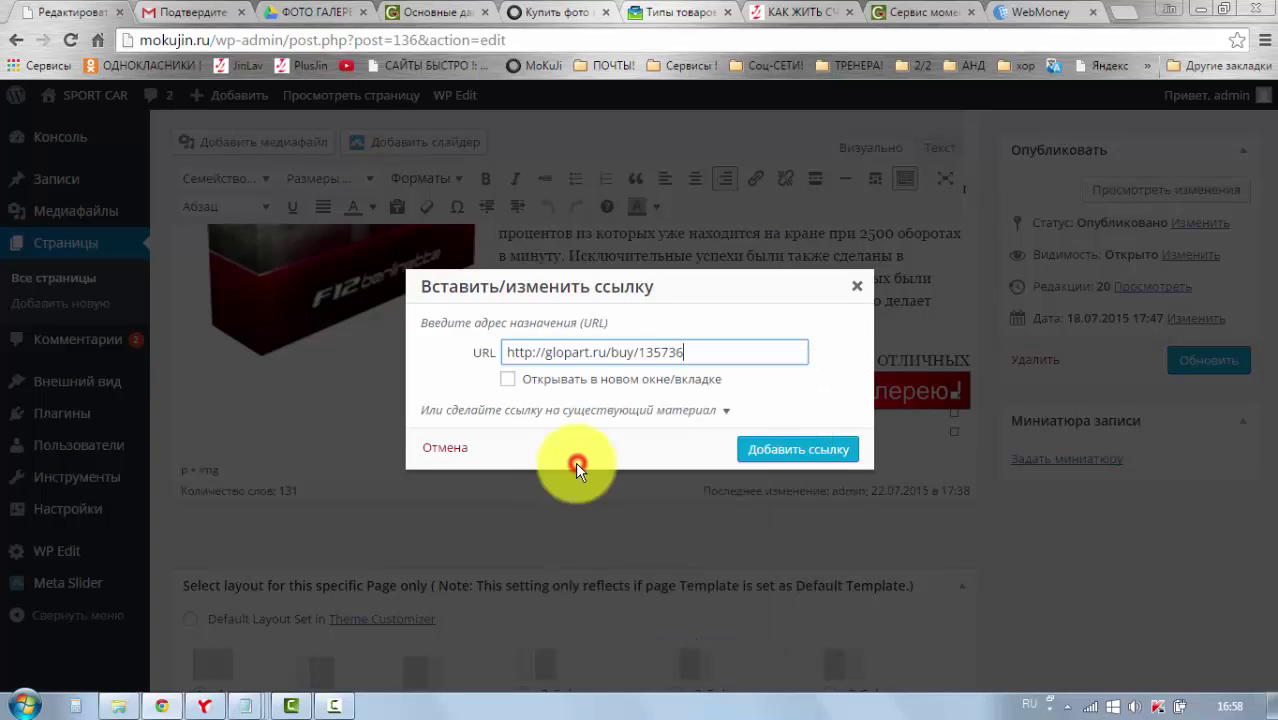
pyautogui.click(508, 382)
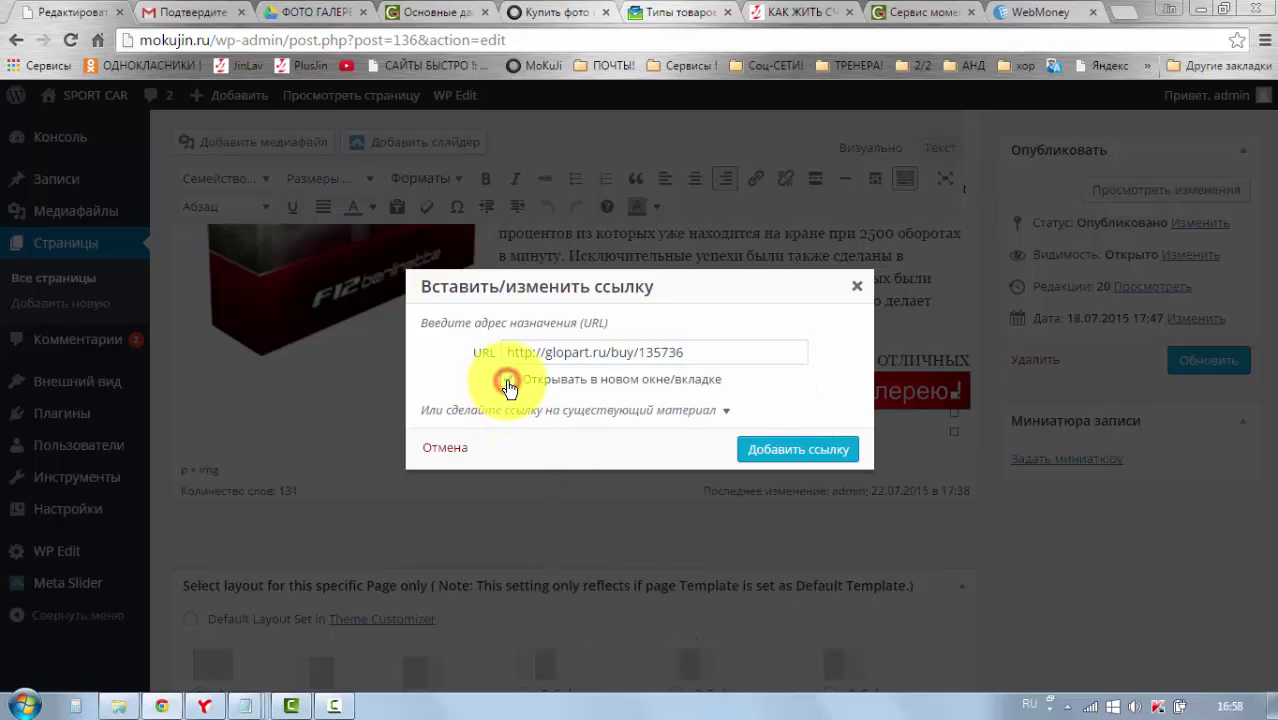
pyautogui.click(775, 452)
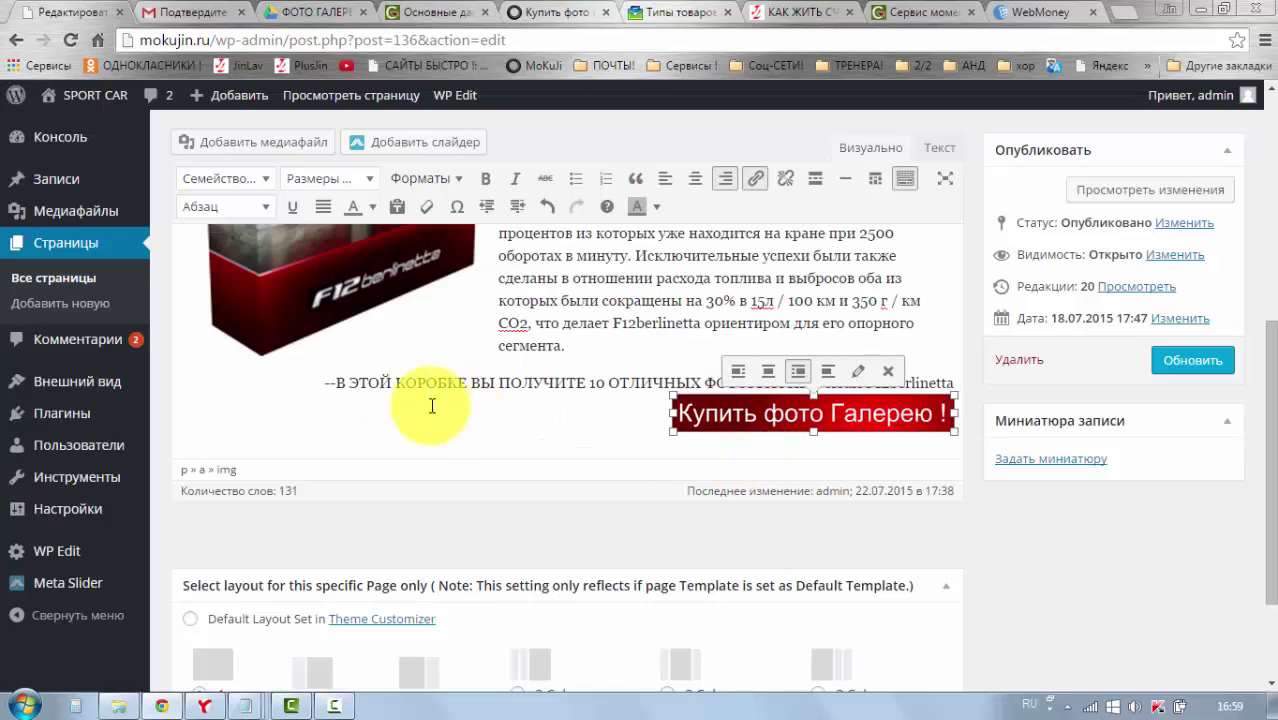
pyautogui.scroll(-1, 665, 400)
pyautogui.scroll(1, 815, 382)
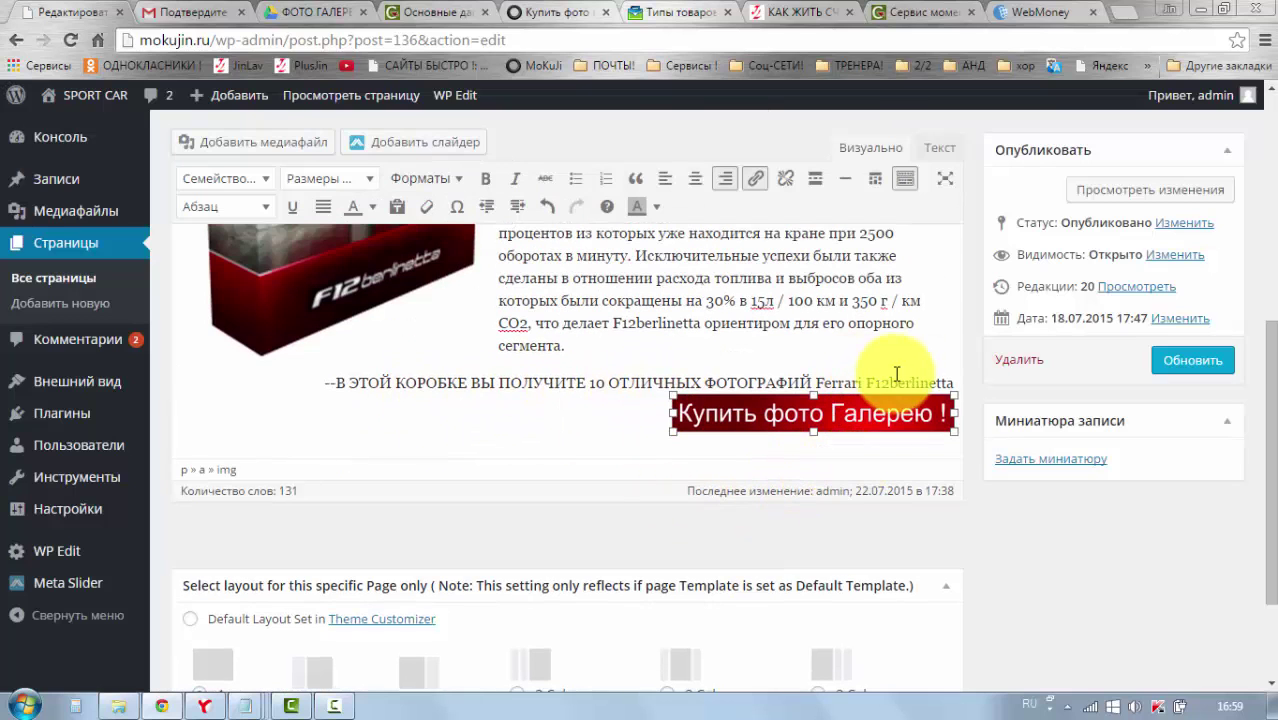
pyautogui.click(960, 405)
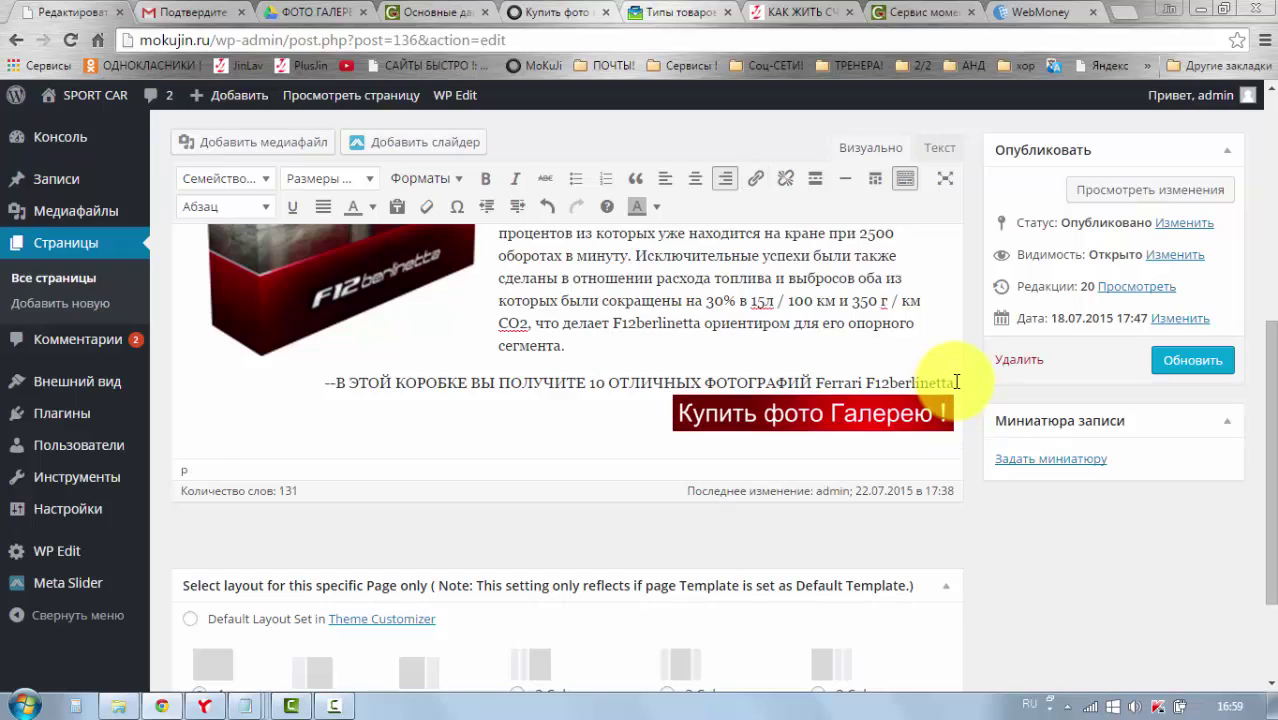
# Add the line КУПИТЬ ФОТО ГАЛЕРЕЮ ! after the last paragraph in the page's HTML source
pyautogui.click(957, 381)
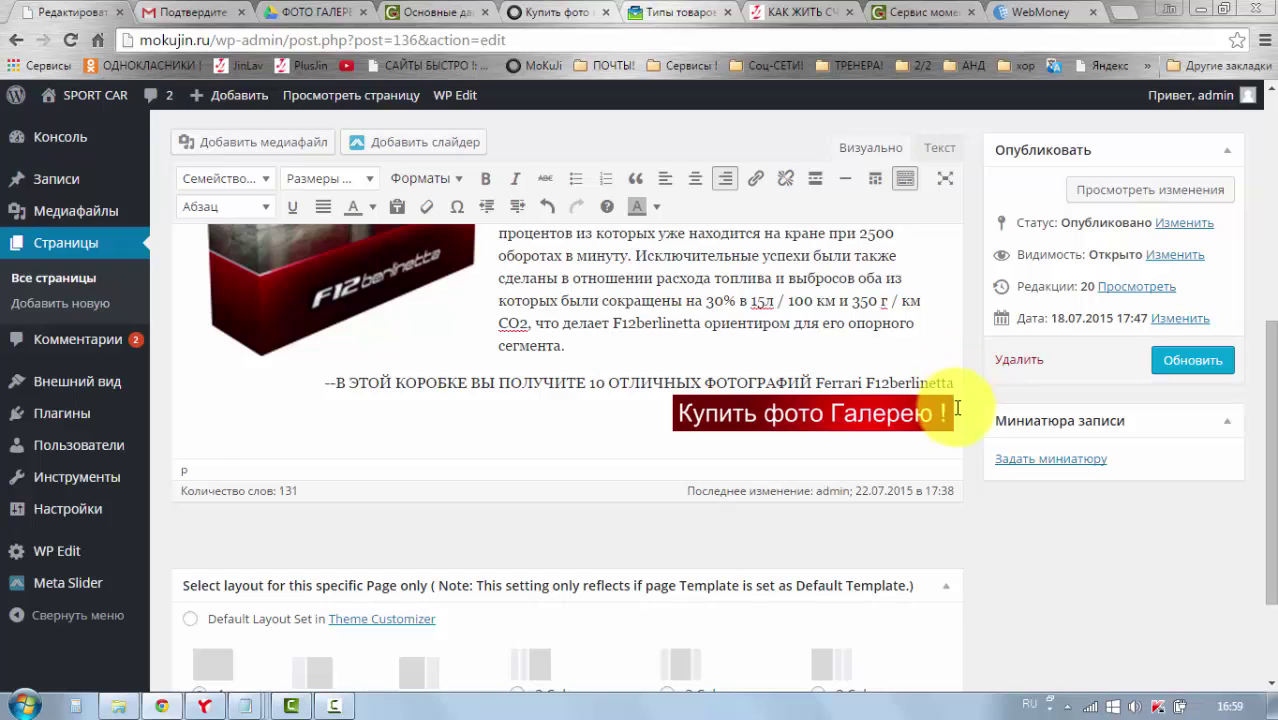
pyautogui.scroll(2, 930, 330)
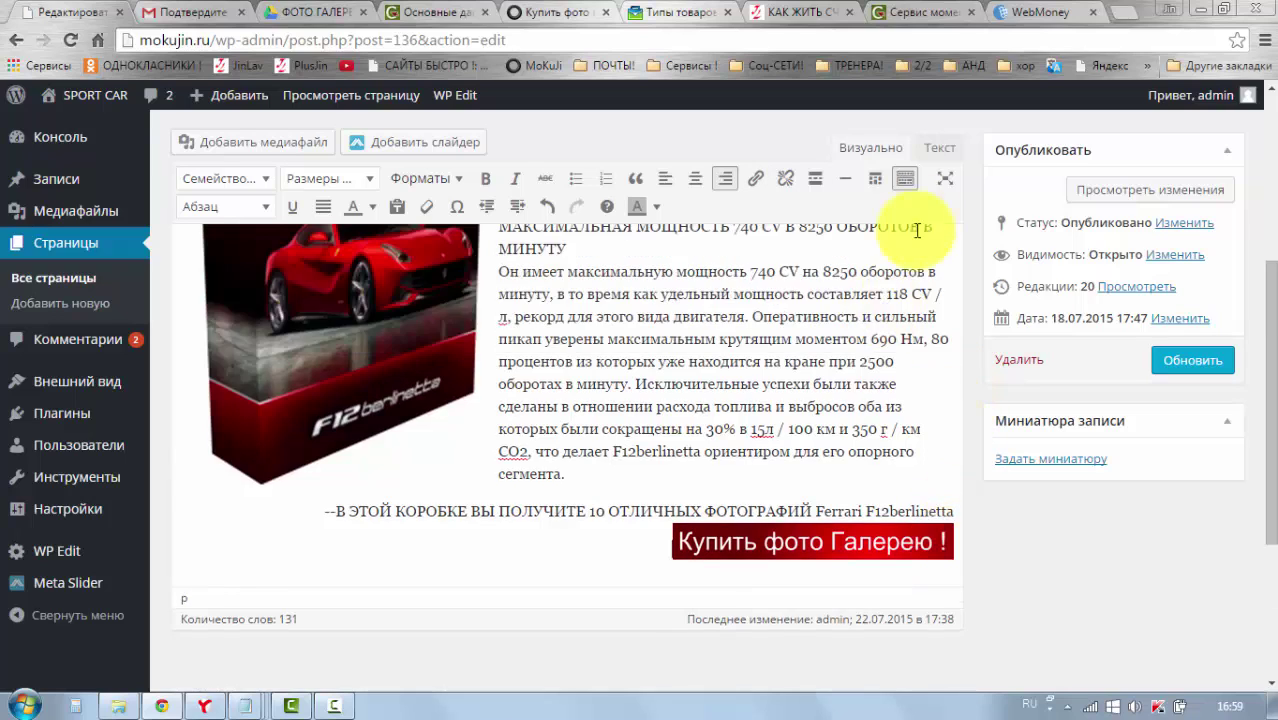
pyautogui.click(941, 155)
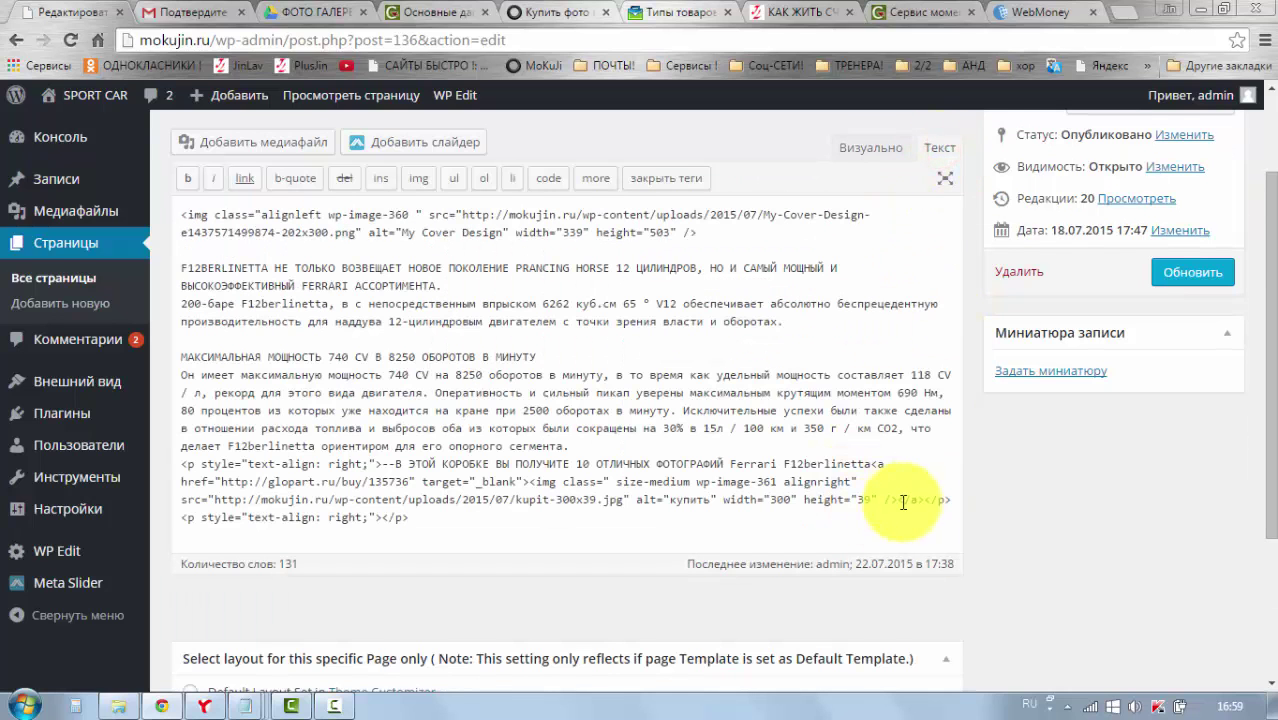
pyautogui.scroll(-3, 428, 521)
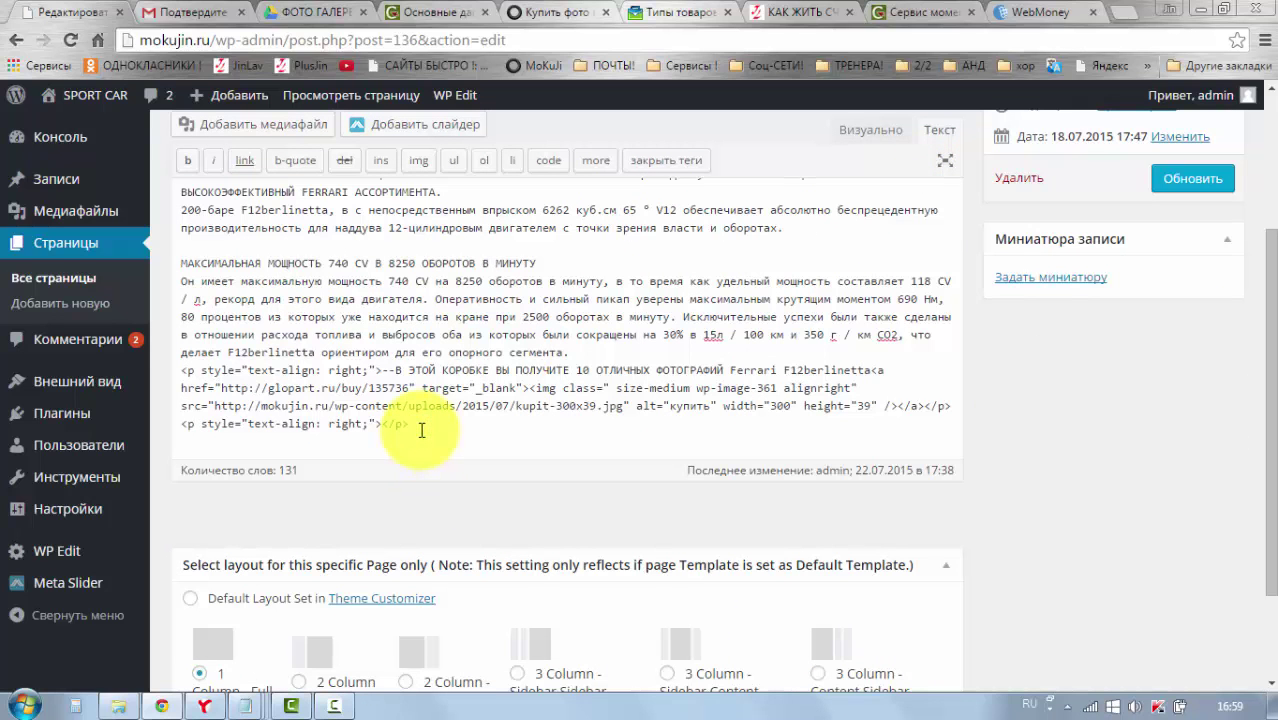
pyautogui.press('Return')
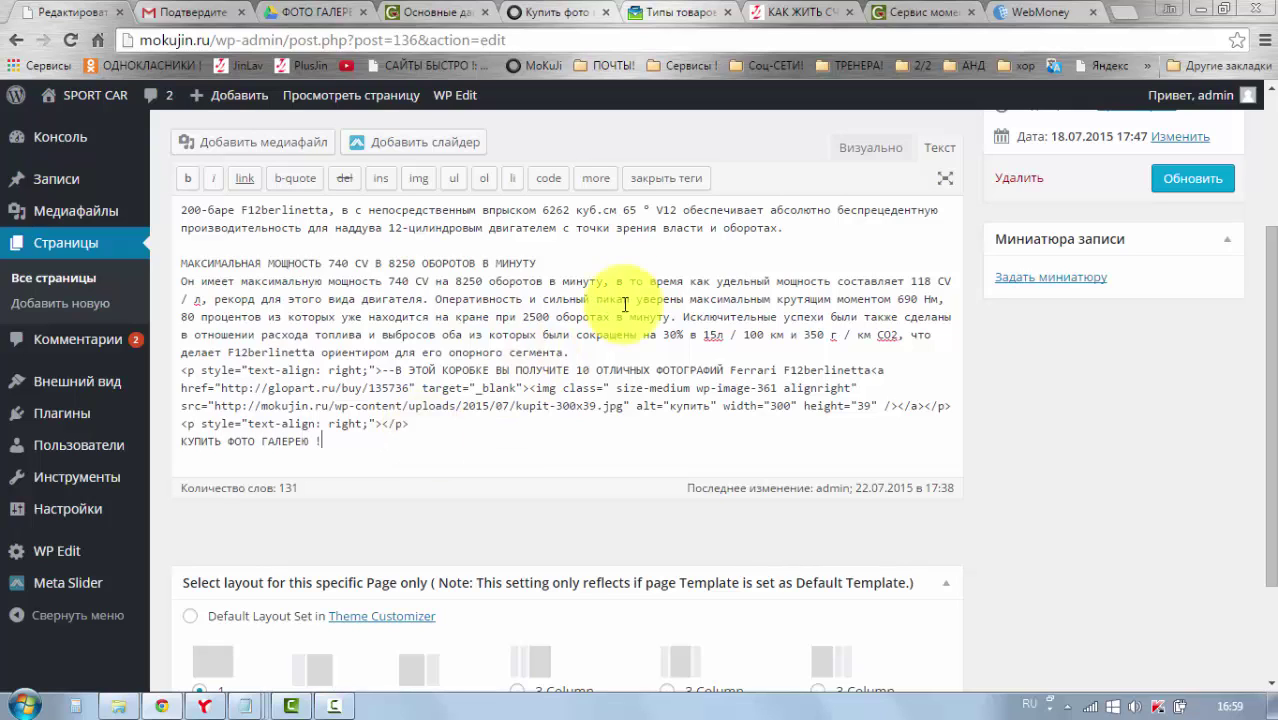
pyautogui.click(842, 148)
pyautogui.scroll(-5, 870, 500)
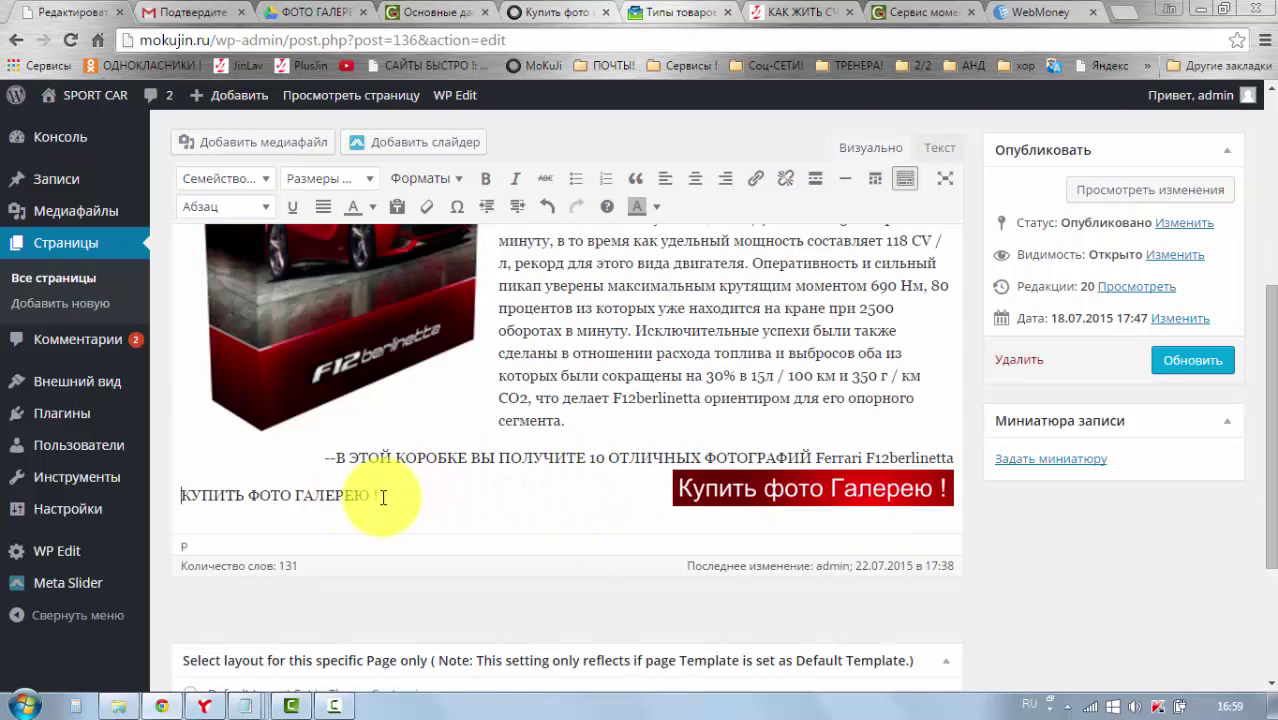
pyautogui.moveTo(381, 497); pyautogui.dragTo(193, 497)
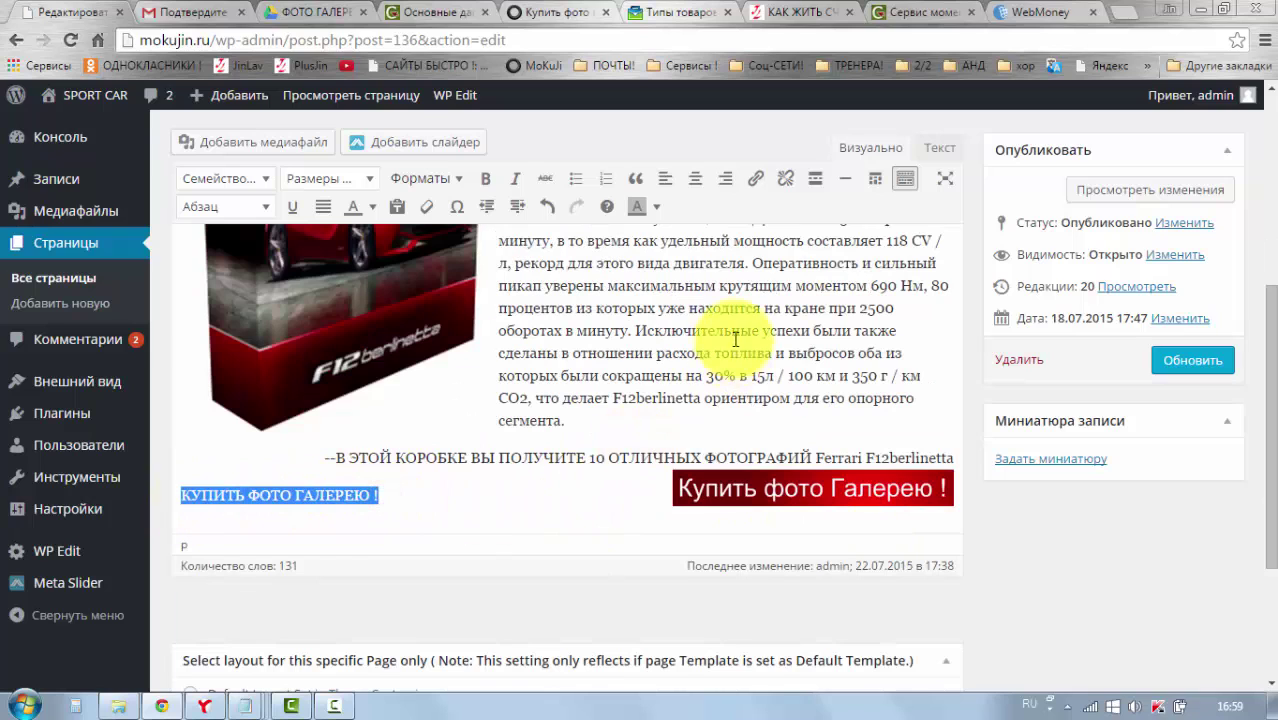
pyautogui.click(755, 179)
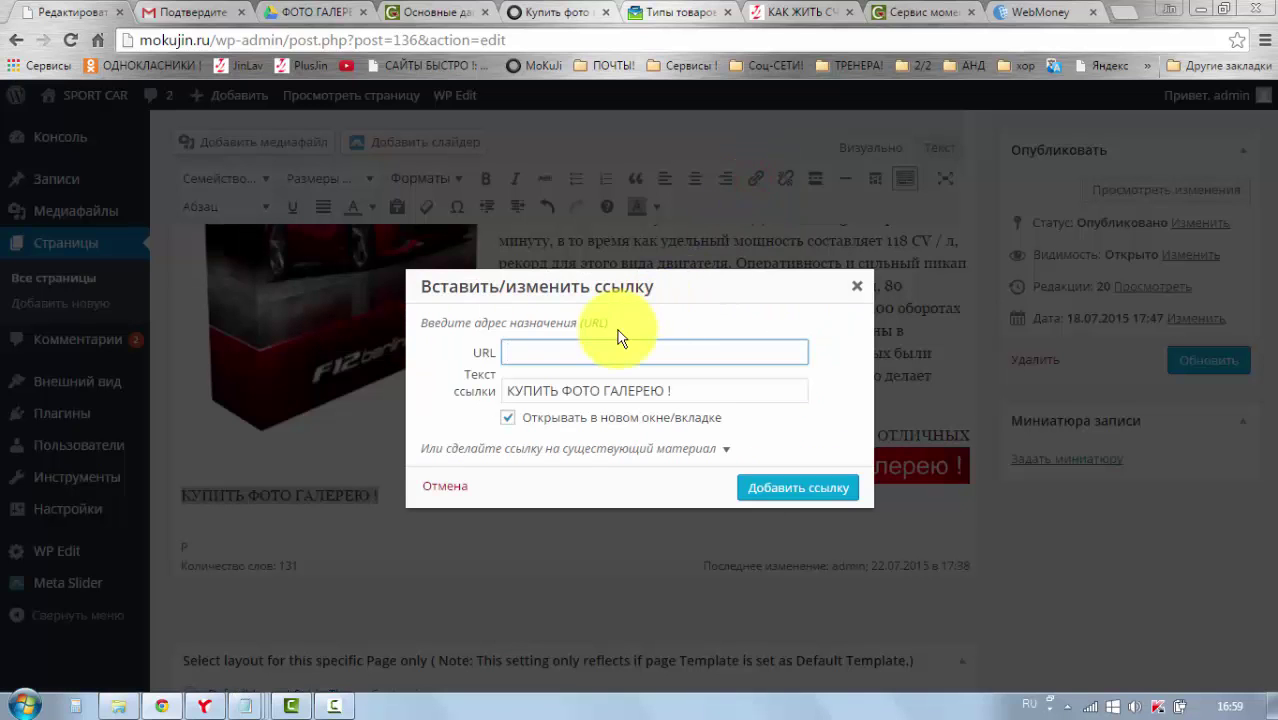
pyautogui.rightClick(558, 348)
pyautogui.click(615, 466)
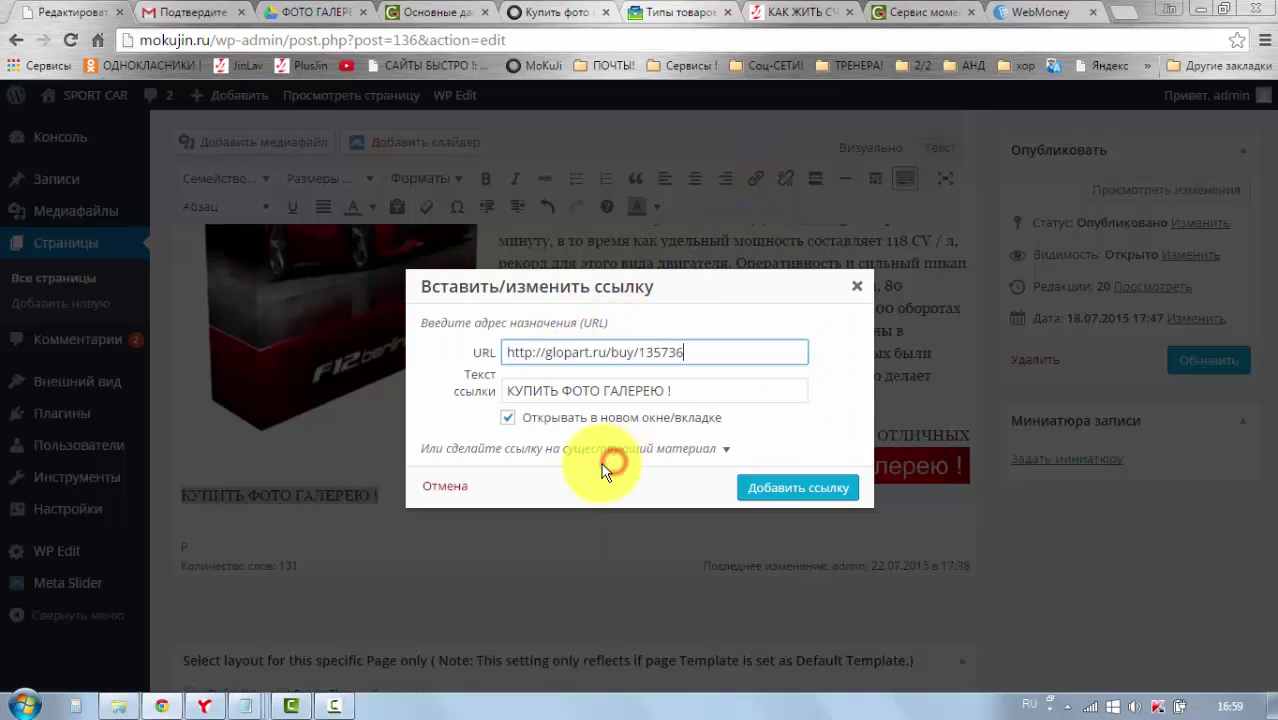
pyautogui.click(750, 487)
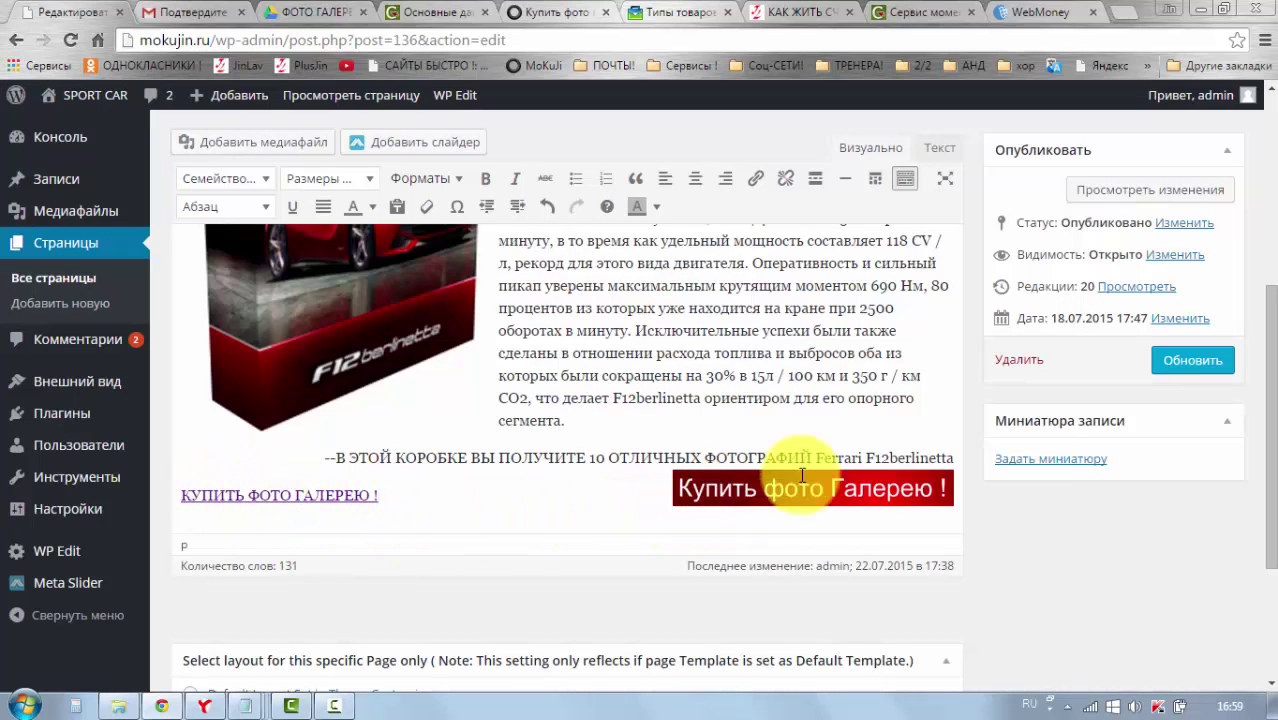
pyautogui.click(1165, 372)
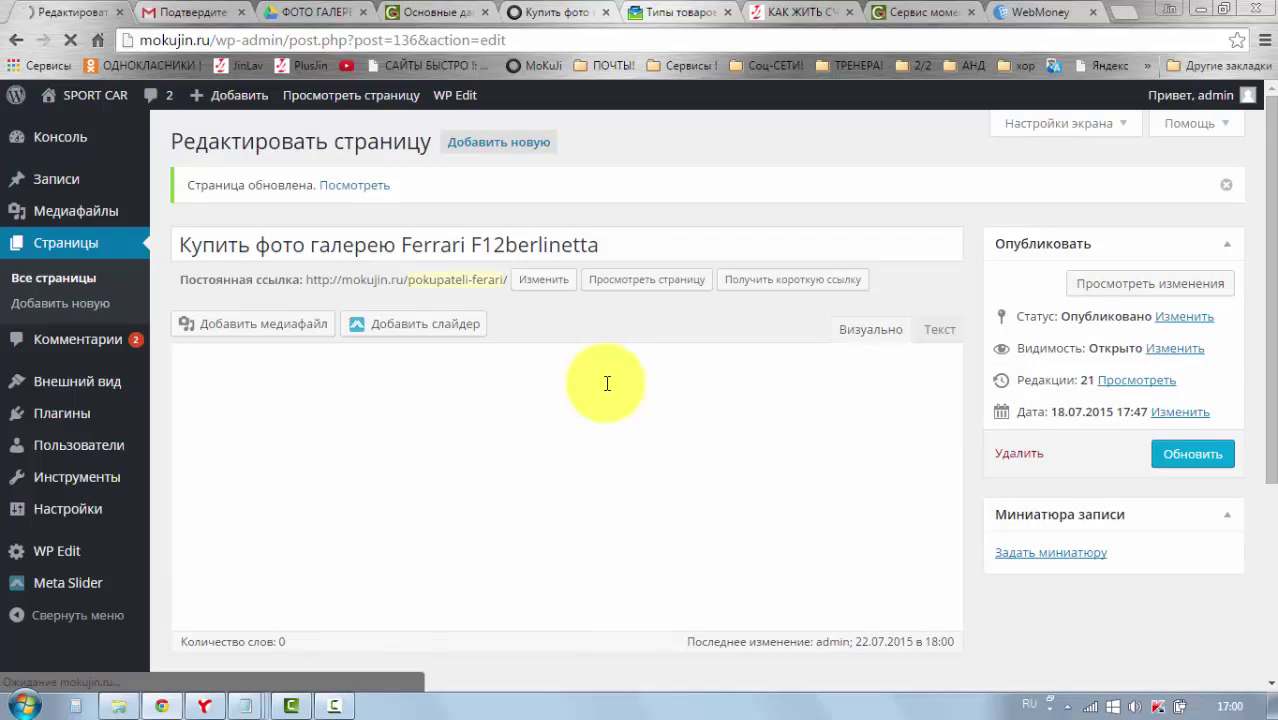
# Right-align the КУПИТЬ ФОТО ГАЛЕРЕЮ ! text link beside the red buy image and update the page
pyautogui.scroll(-4, 605, 385)
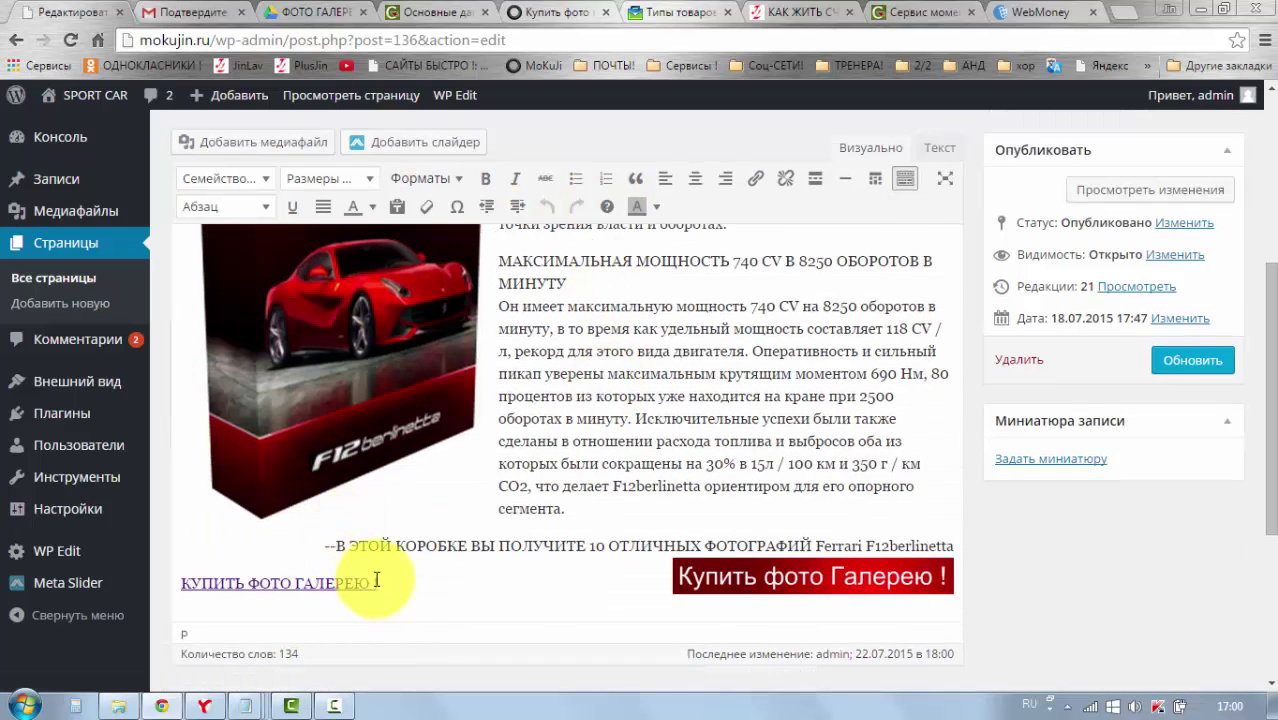
pyautogui.moveTo(380, 582); pyautogui.dragTo(181, 583)
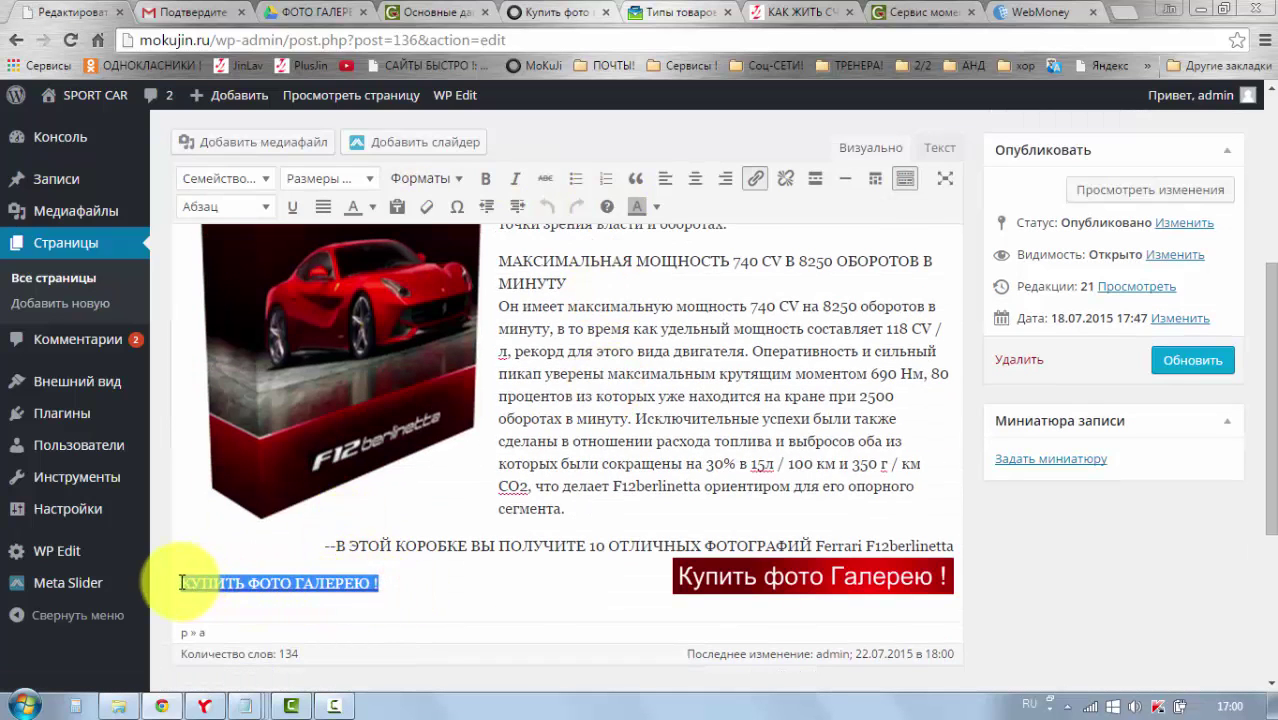
pyautogui.click(725, 178)
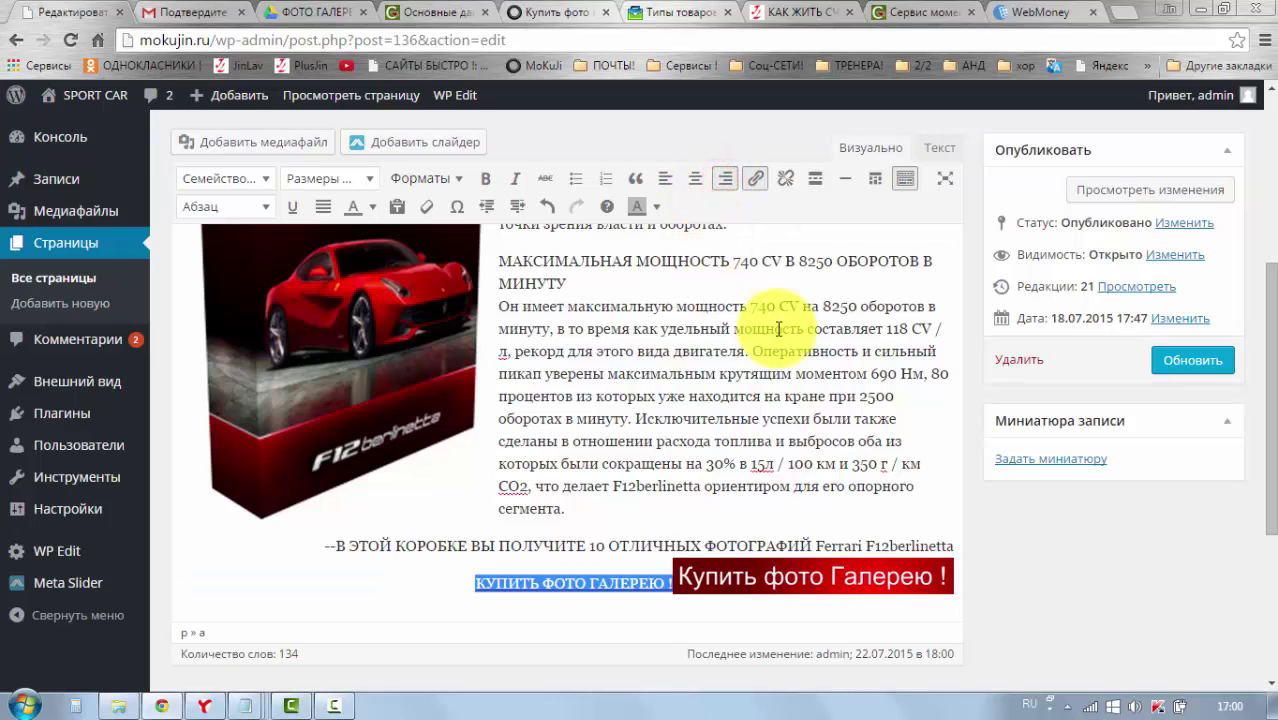
pyautogui.click(1182, 364)
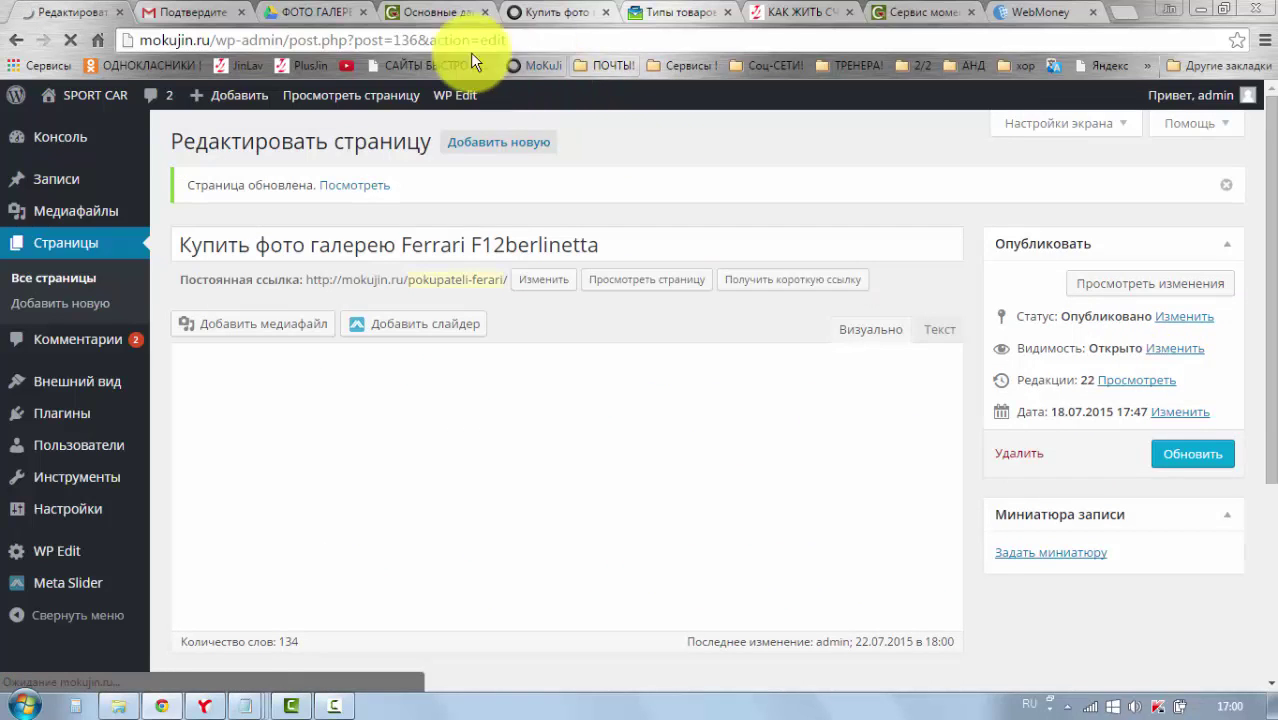
# Preview the updated sales page and test where its red Купить фото Галерею ! button leads
pyautogui.click(1103, 289)
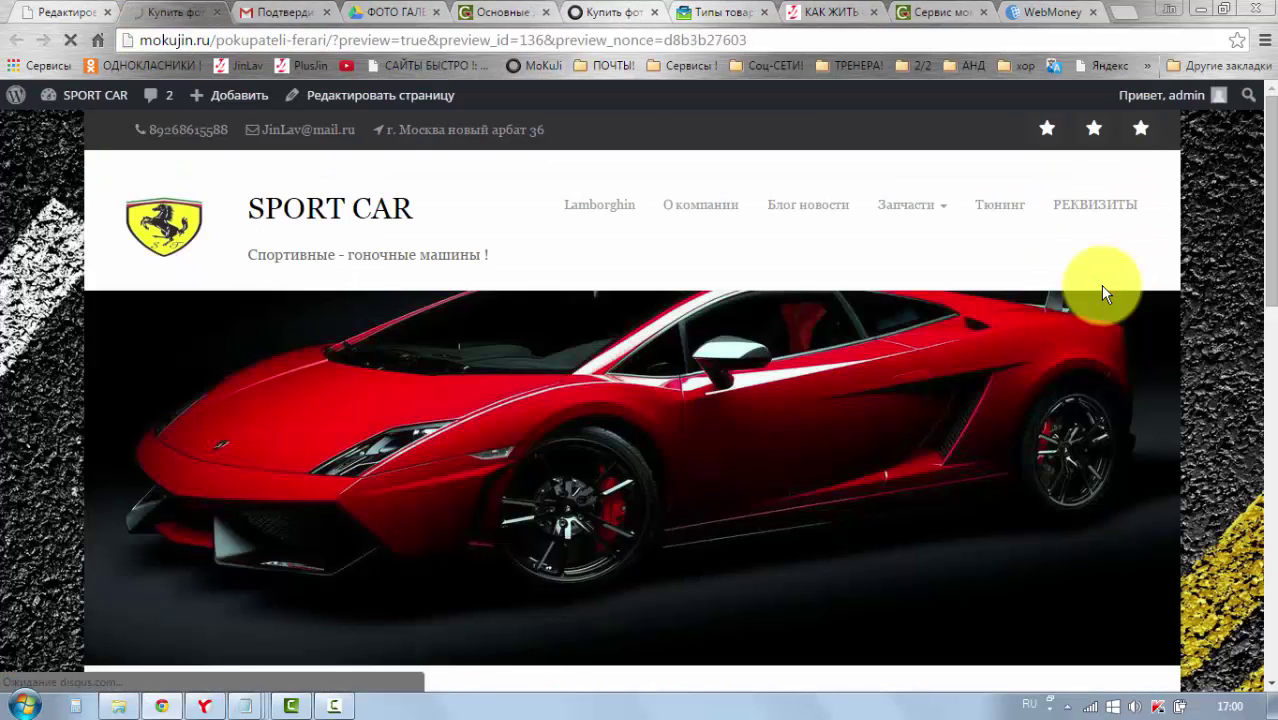
pyautogui.scroll(-3, 669, 267)
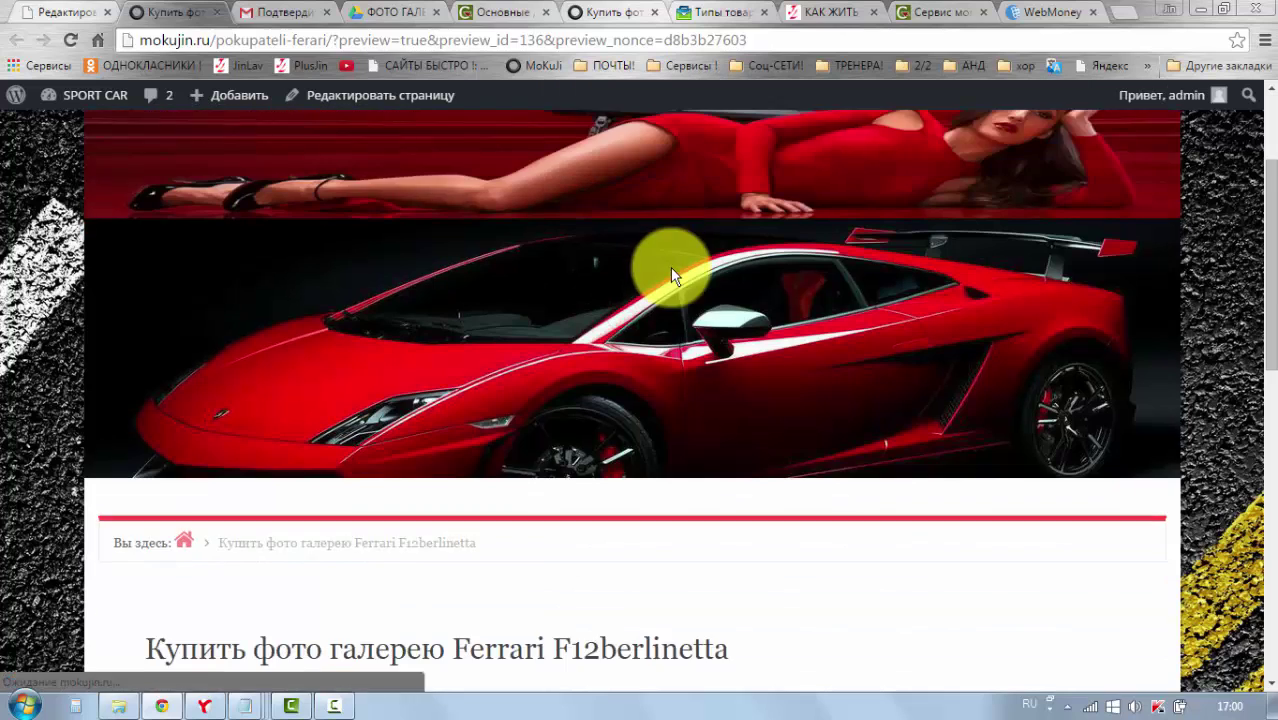
pyautogui.scroll(-5, 675, 268)
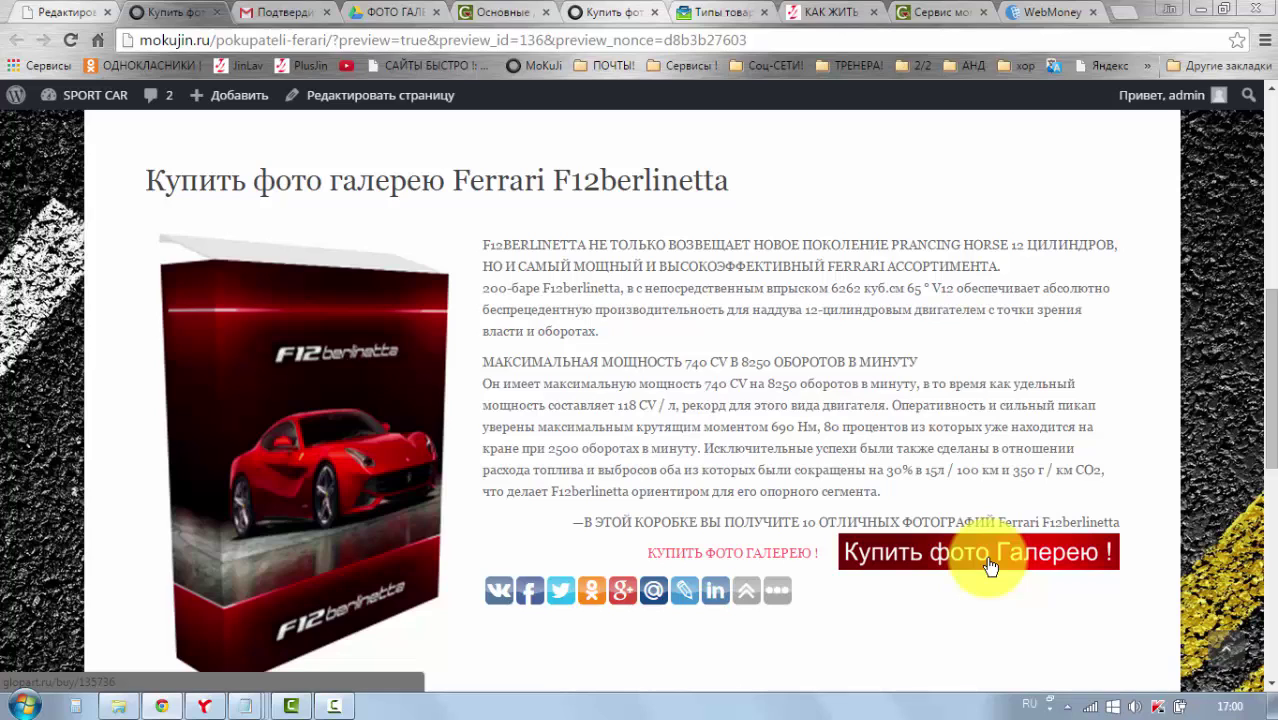
pyautogui.click(907, 562)
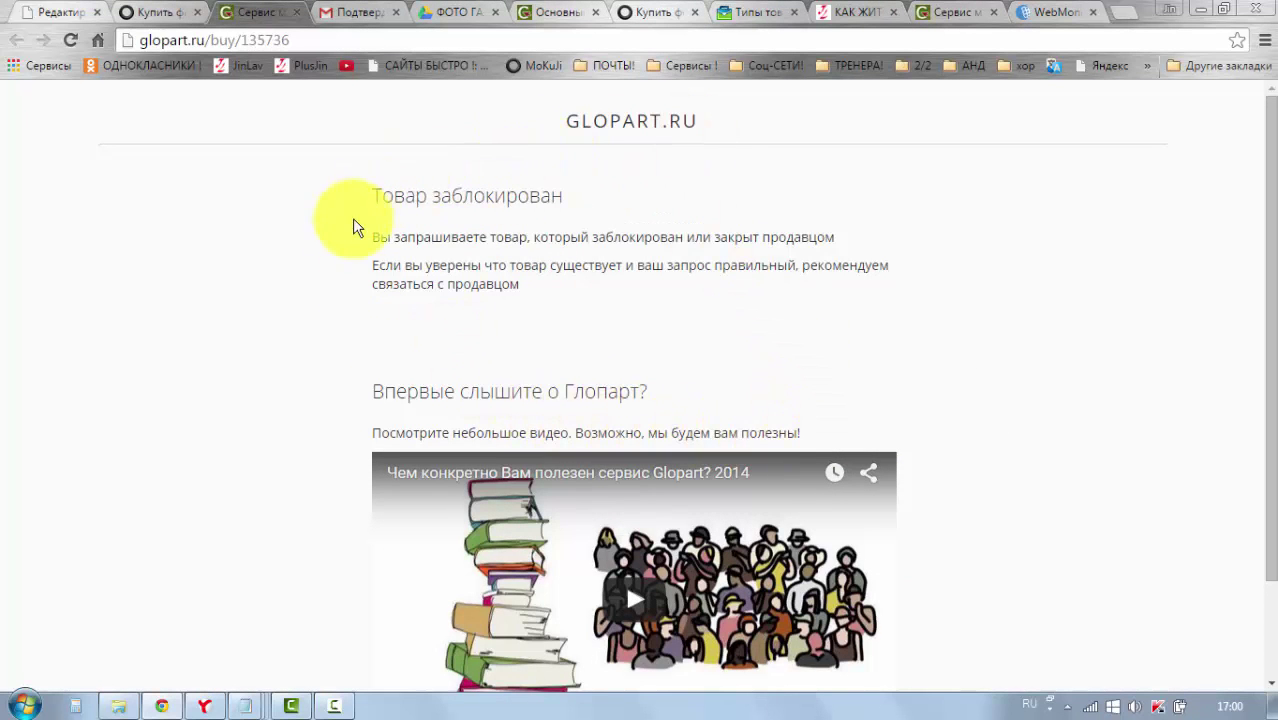
# Review the product's Glopart details and the gallery folder's sharing link in Google Drive, close the sharing dialog, and return to the payment link page
pyautogui.click(556, 12)
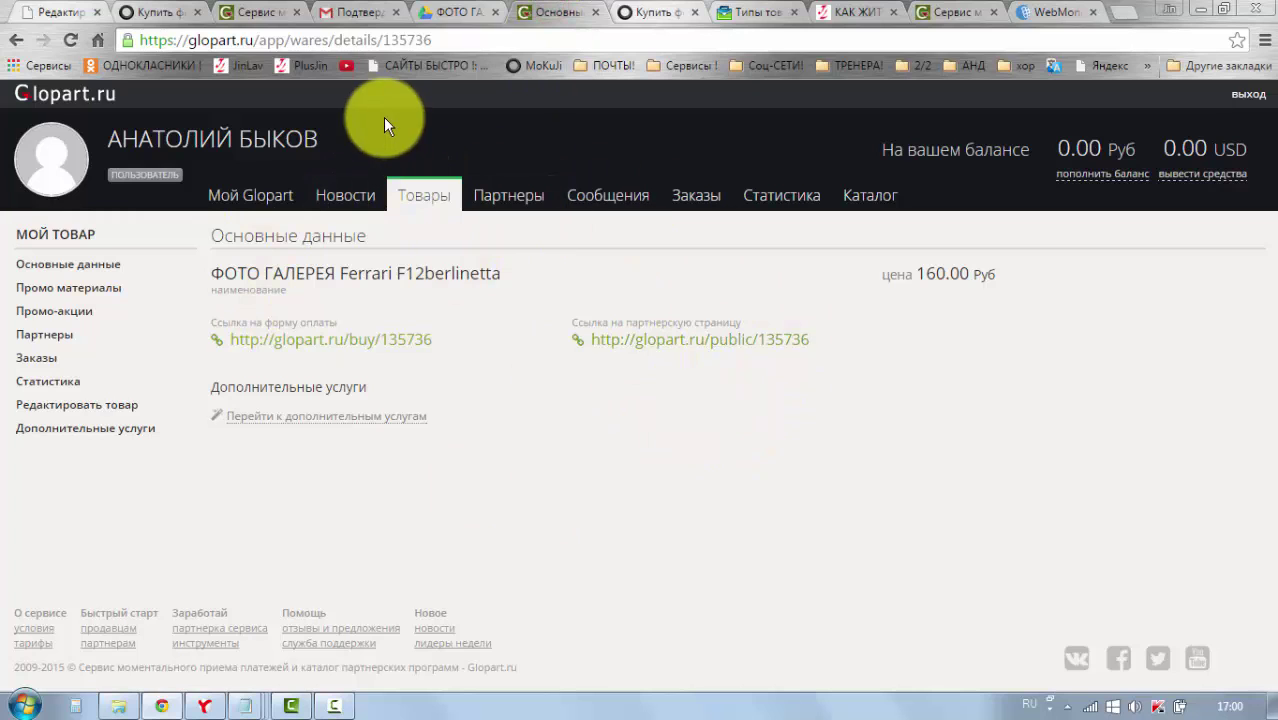
pyautogui.click(430, 13)
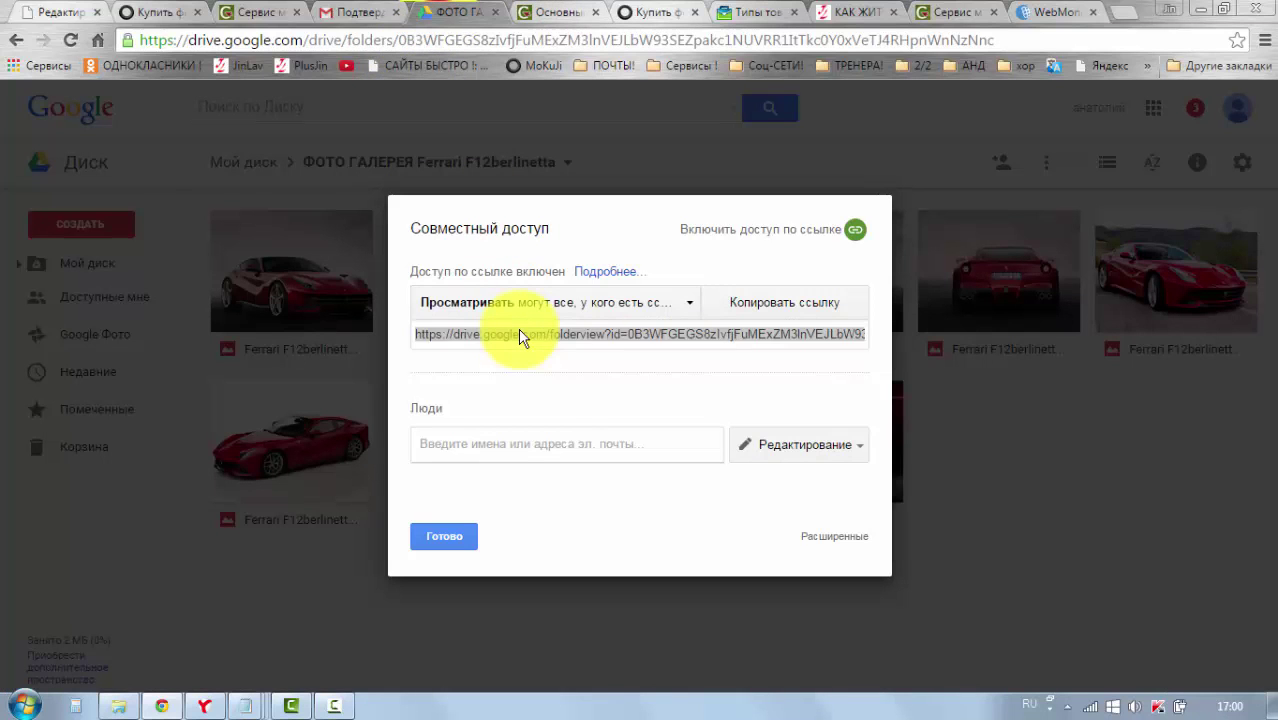
pyautogui.moveTo(415, 335); pyautogui.dragTo(520, 342)
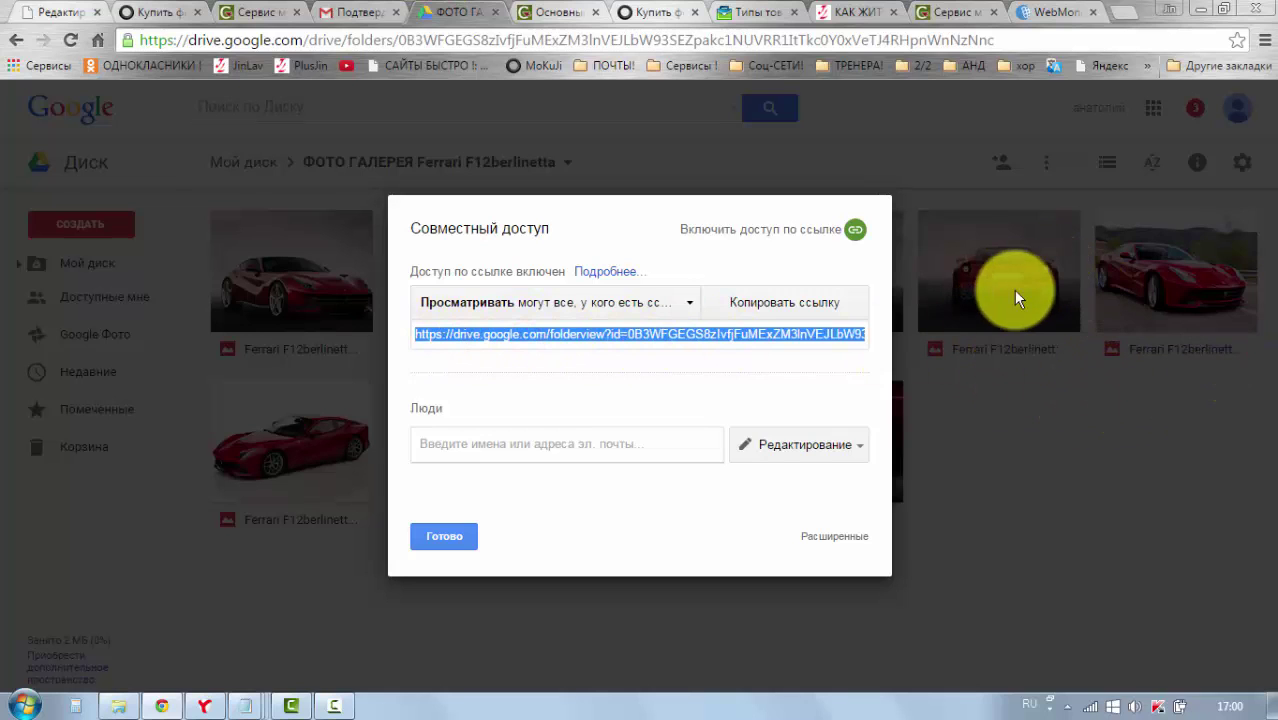
pyautogui.click(463, 537)
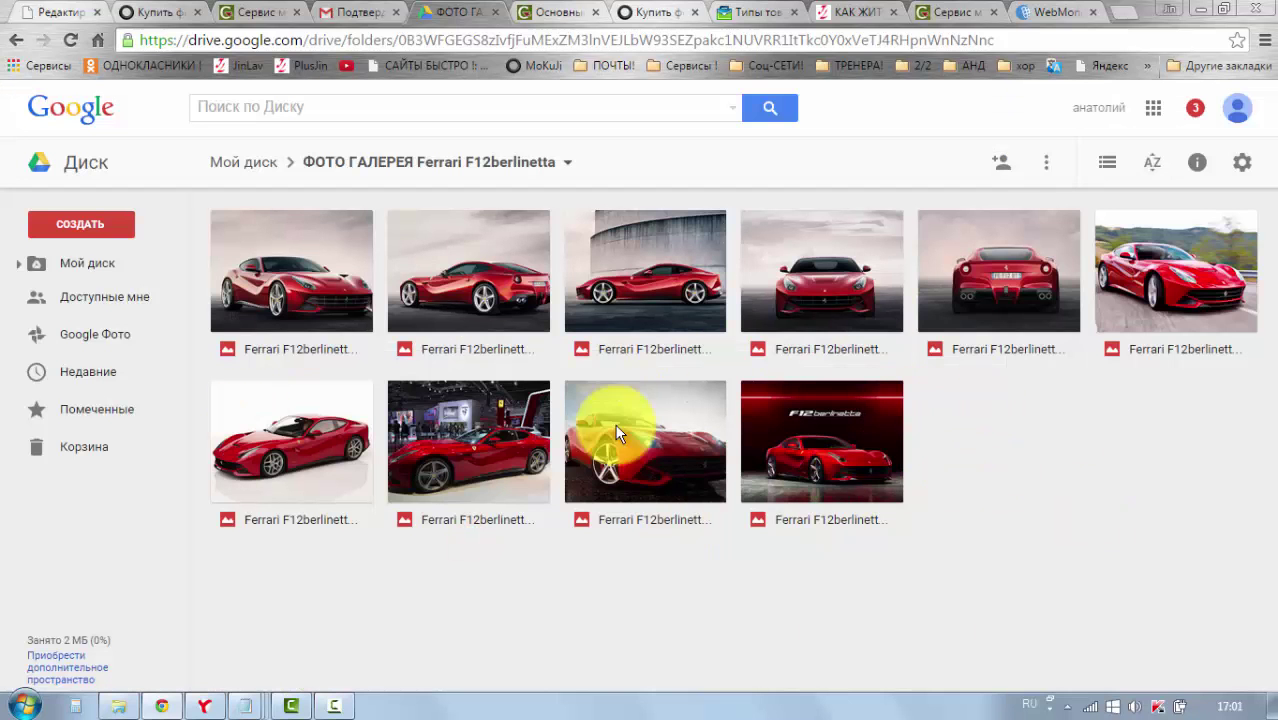
pyautogui.click(246, 14)
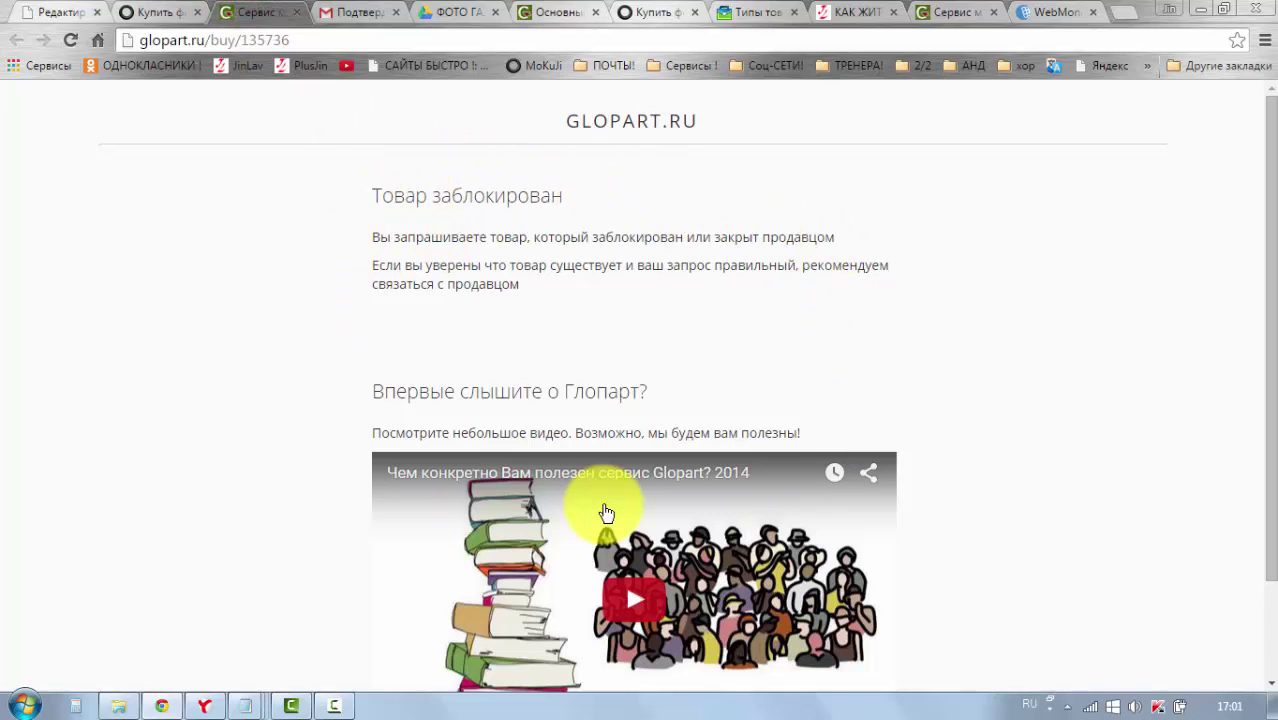
# Open the ФОТО ГАЛЕРЕЯ Ferrari F12berlinetta product for editing in Glopart and enable its продажи активны status
pyautogui.click(538, 16)
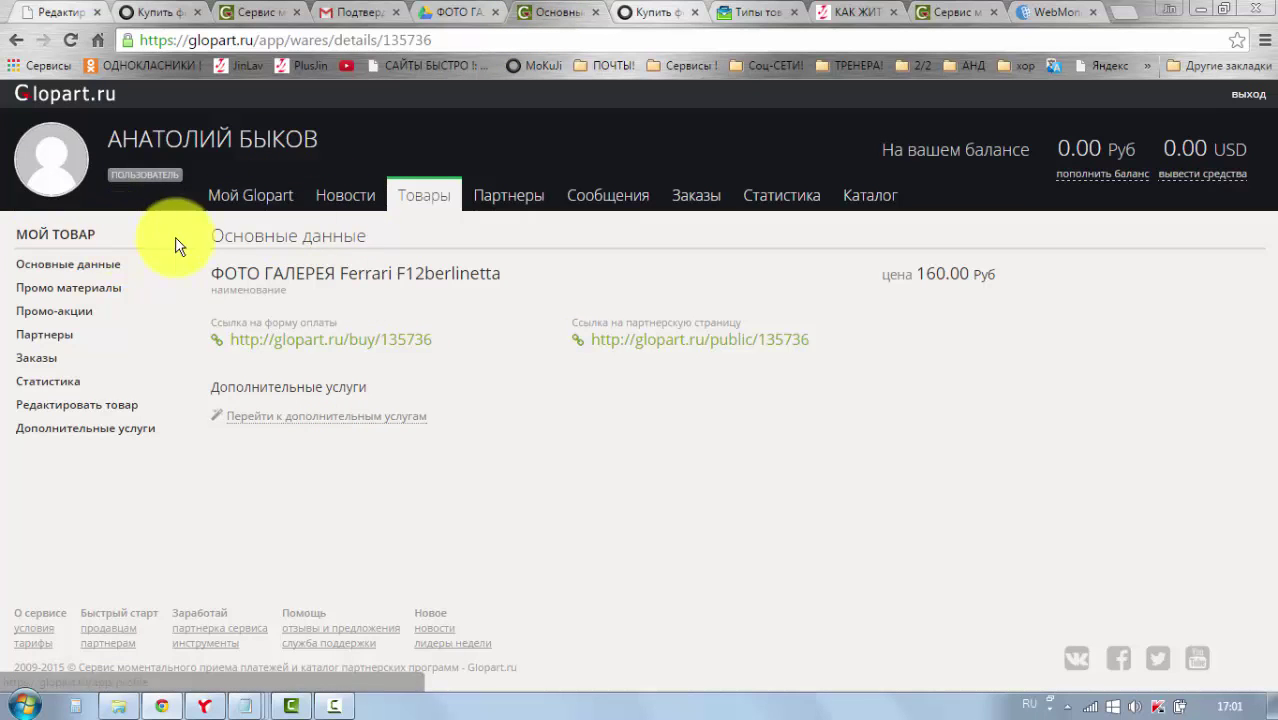
pyautogui.click(410, 200)
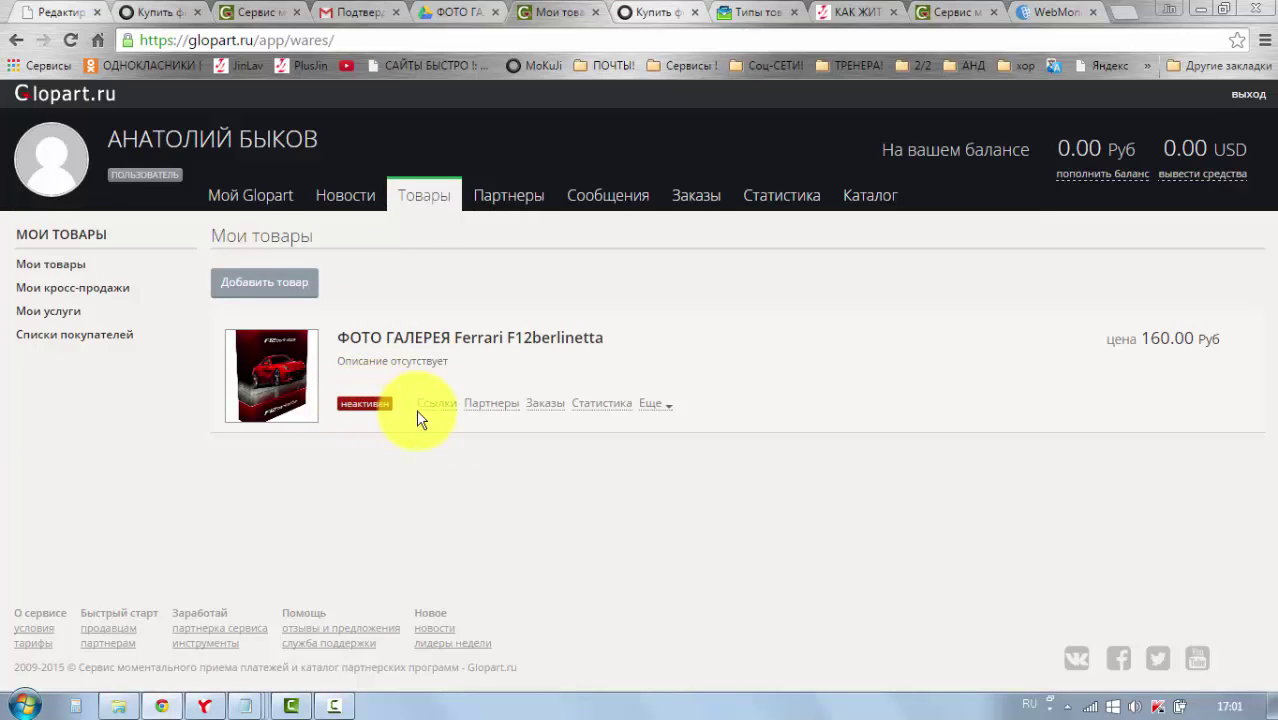
pyautogui.click(666, 406)
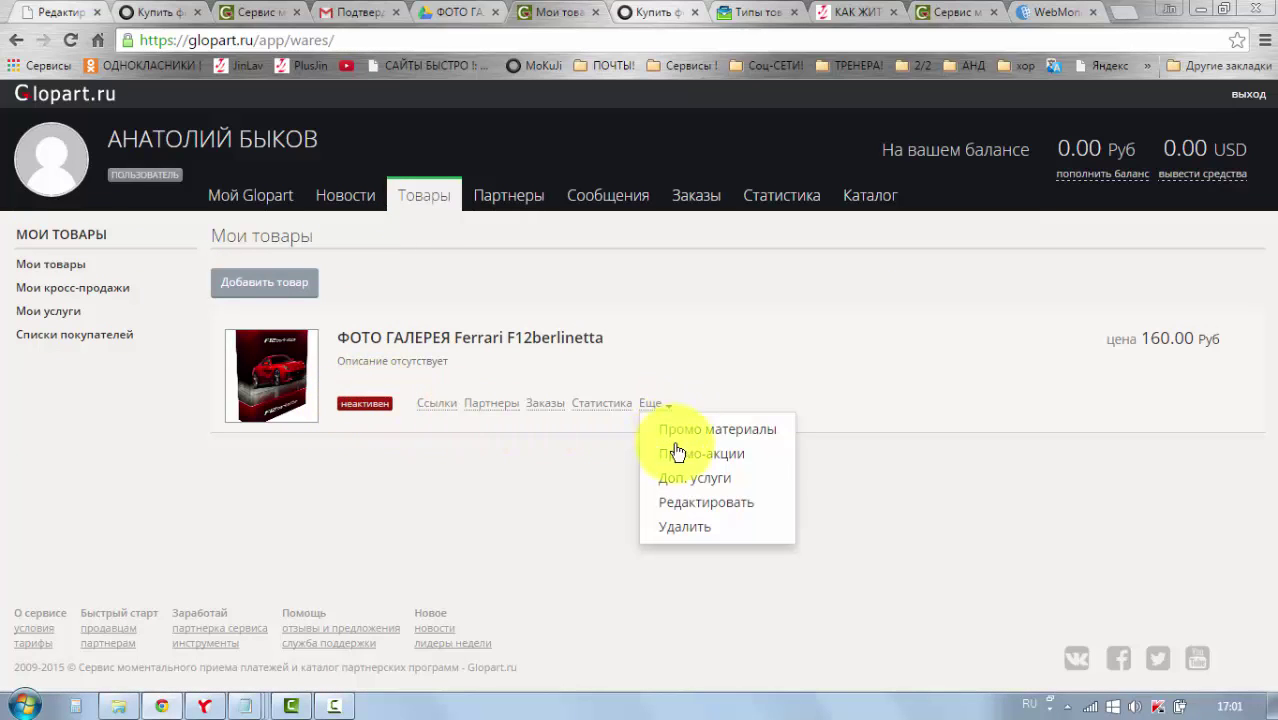
pyautogui.click(687, 504)
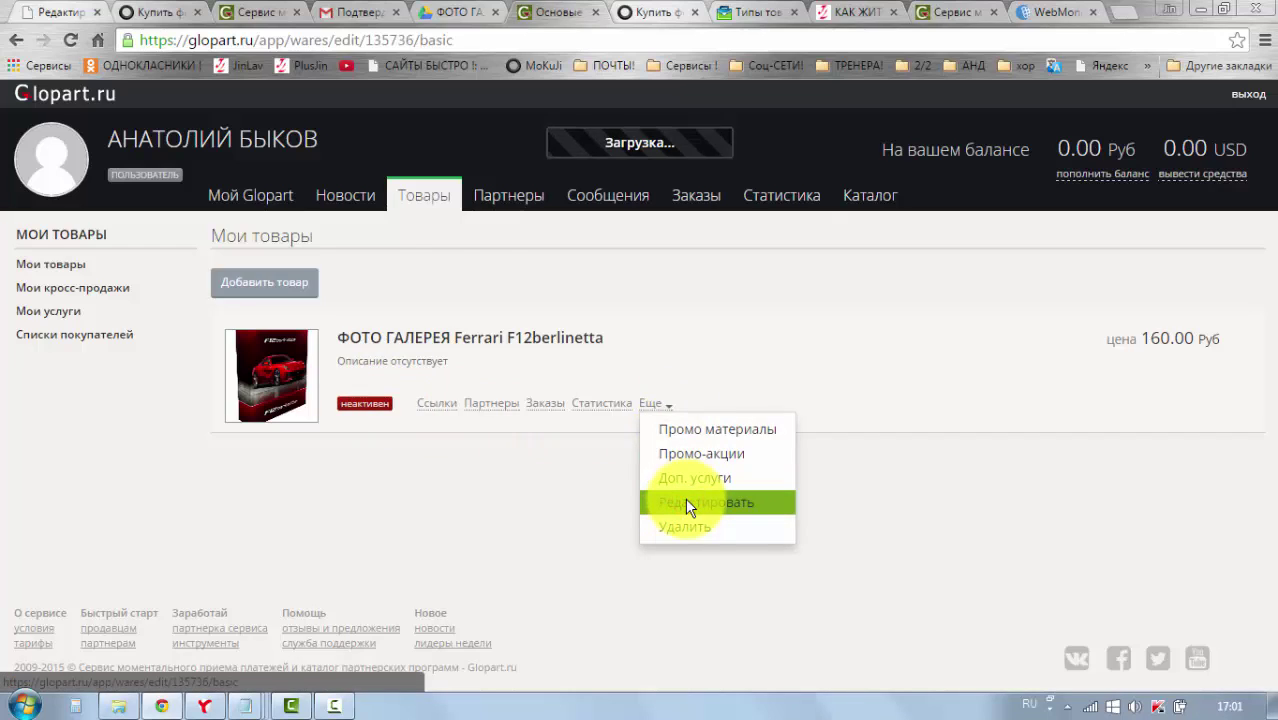
pyautogui.scroll(-2, 208, 484)
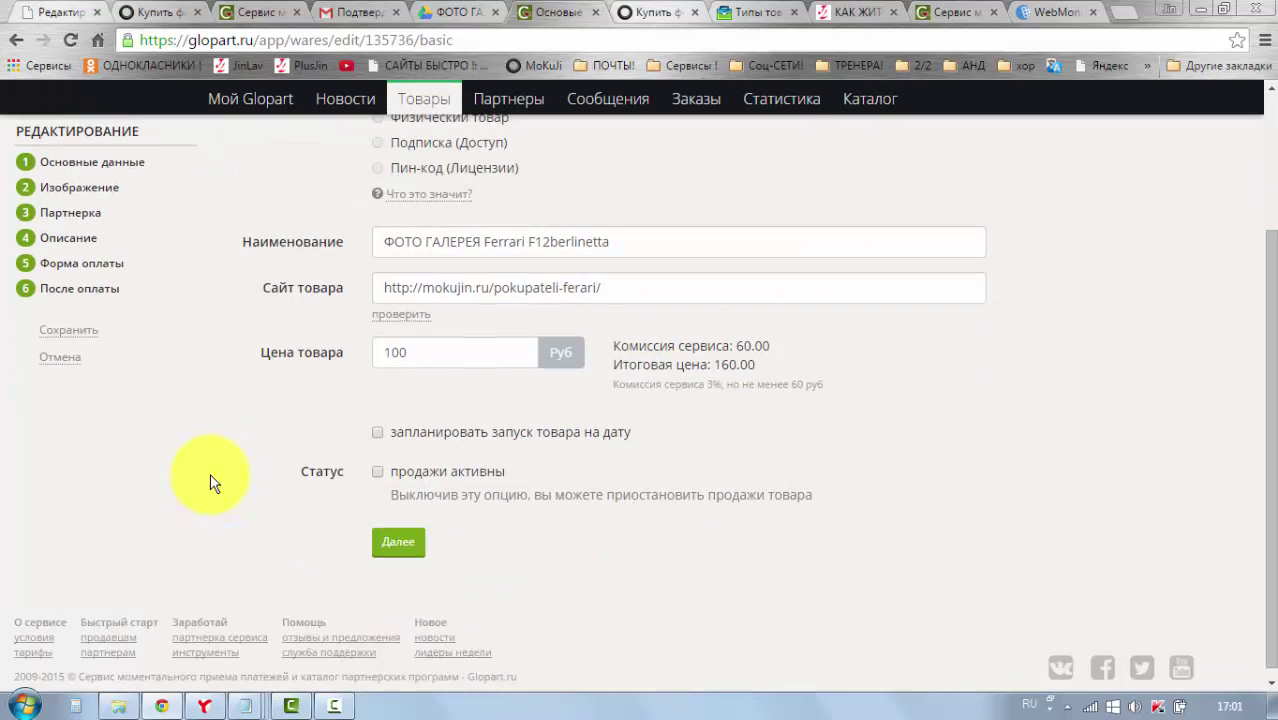
pyautogui.click(377, 473)
# Go through the product's remaining editing stages without changing them and save the product
pyautogui.click(405, 546)
pyautogui.click(238, 428)
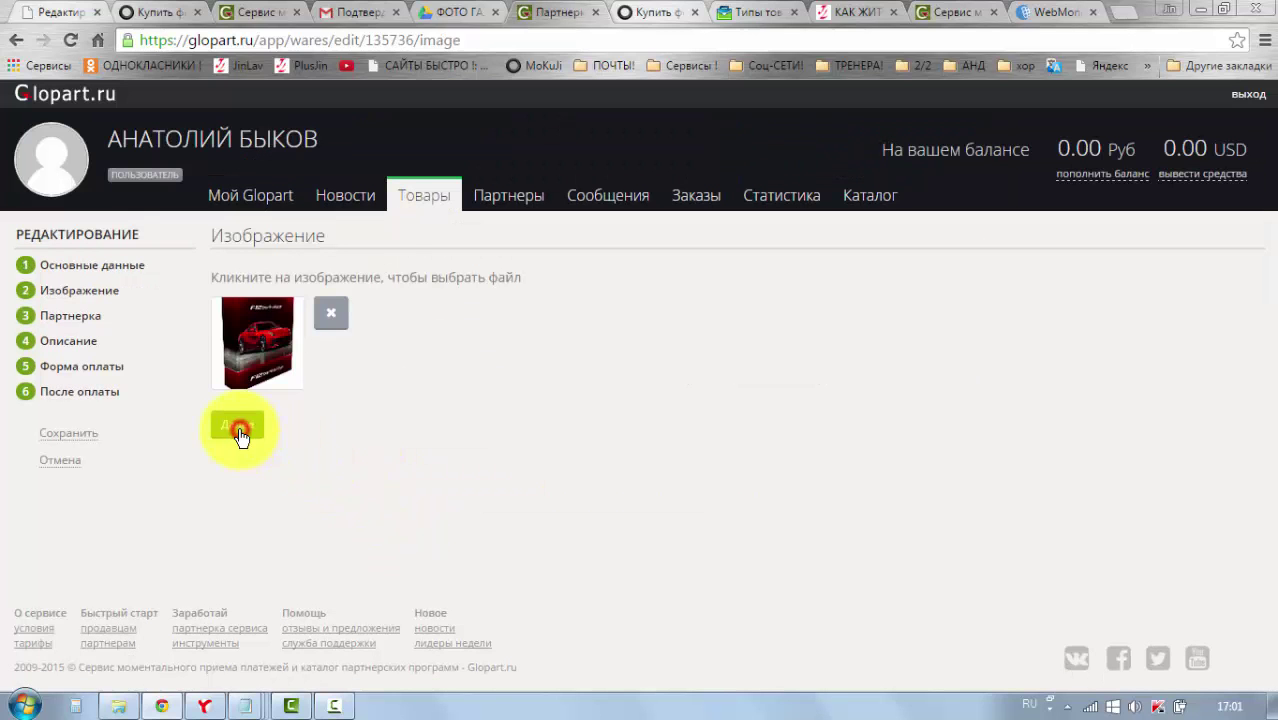
pyautogui.scroll(-1, 307, 490)
pyautogui.click(472, 535)
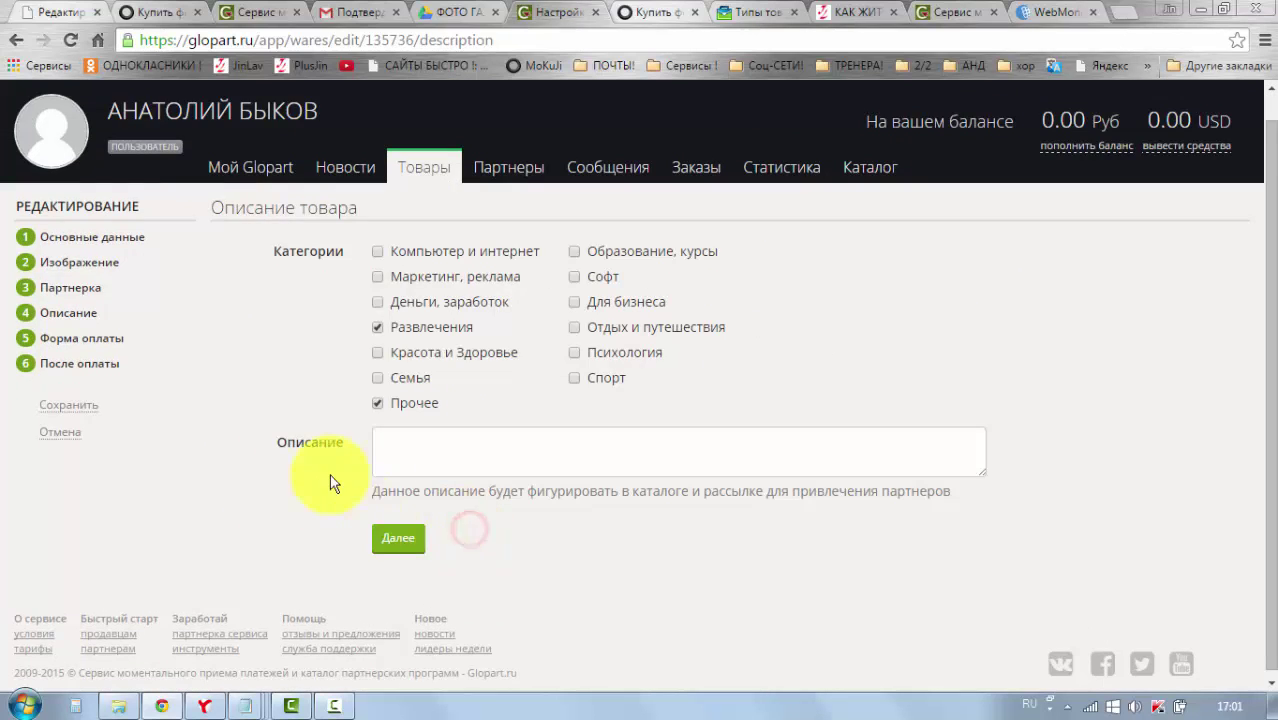
pyautogui.click(397, 530)
pyautogui.scroll(-3, 290, 487)
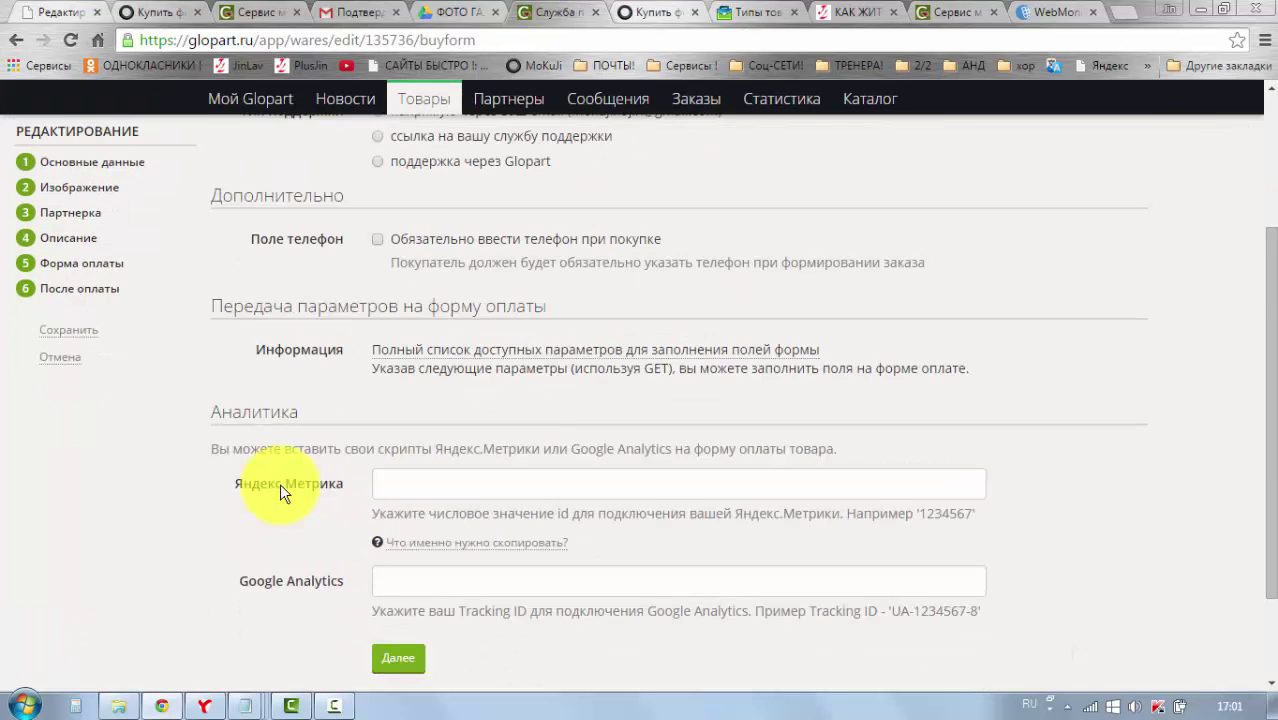
pyautogui.click(398, 535)
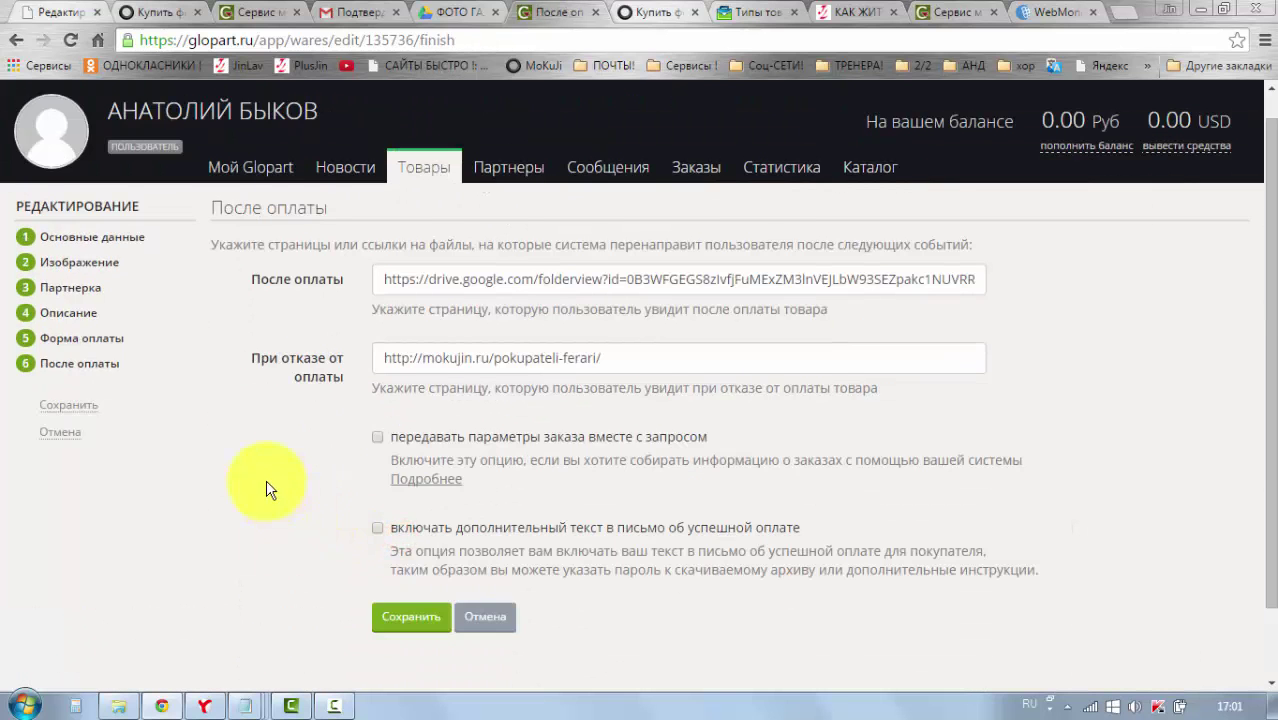
pyautogui.click(386, 536)
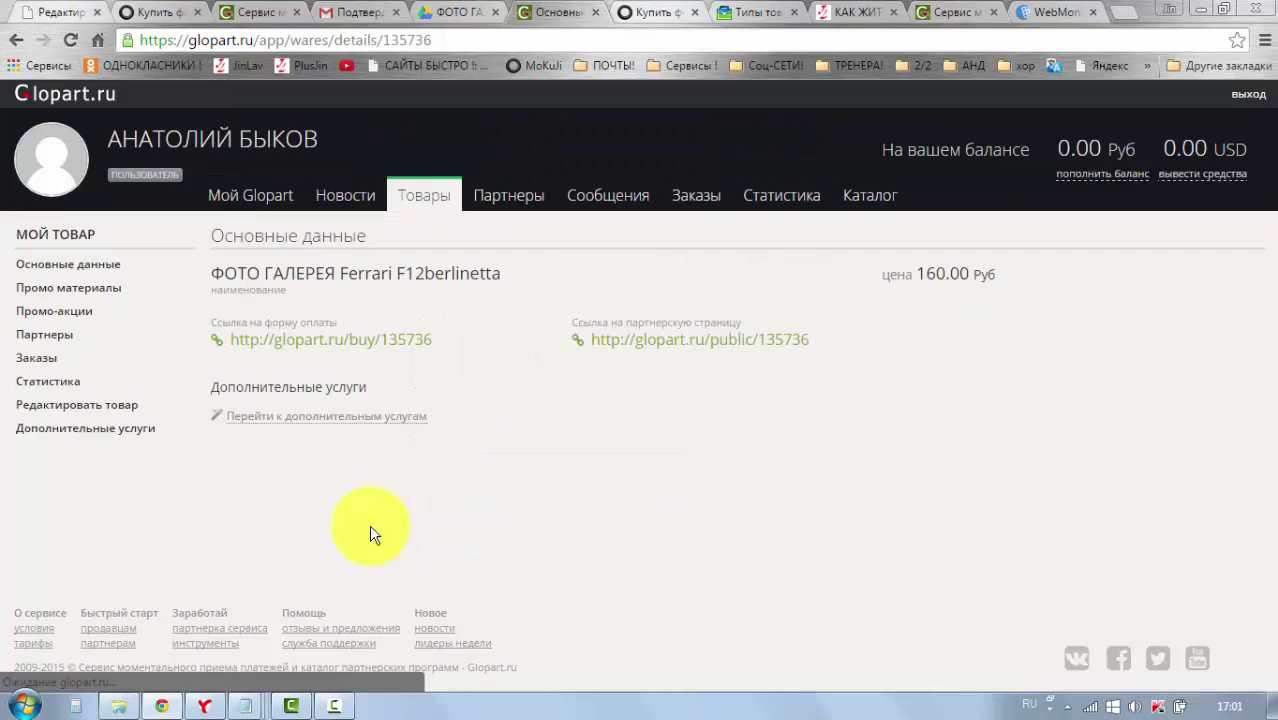
# Reload the sales page preview and open the order form through the red Купить фото Галерею ! button
pyautogui.click(147, 11)
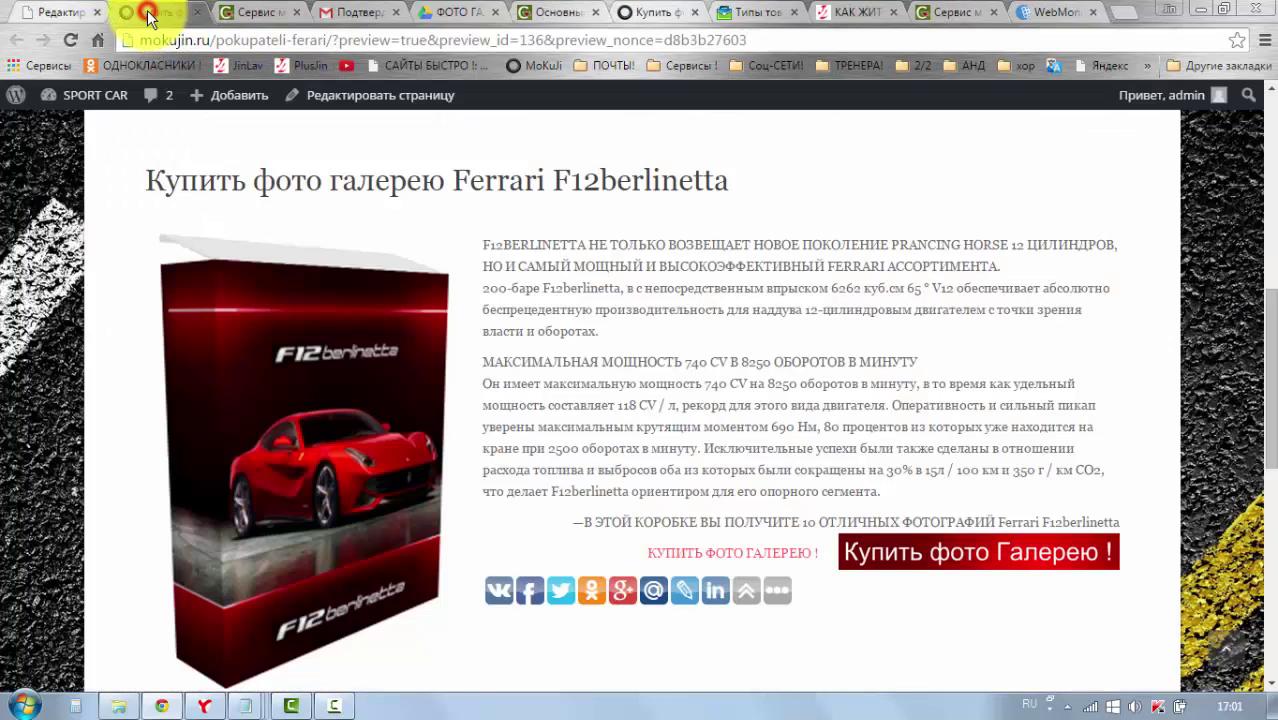
pyautogui.click(67, 44)
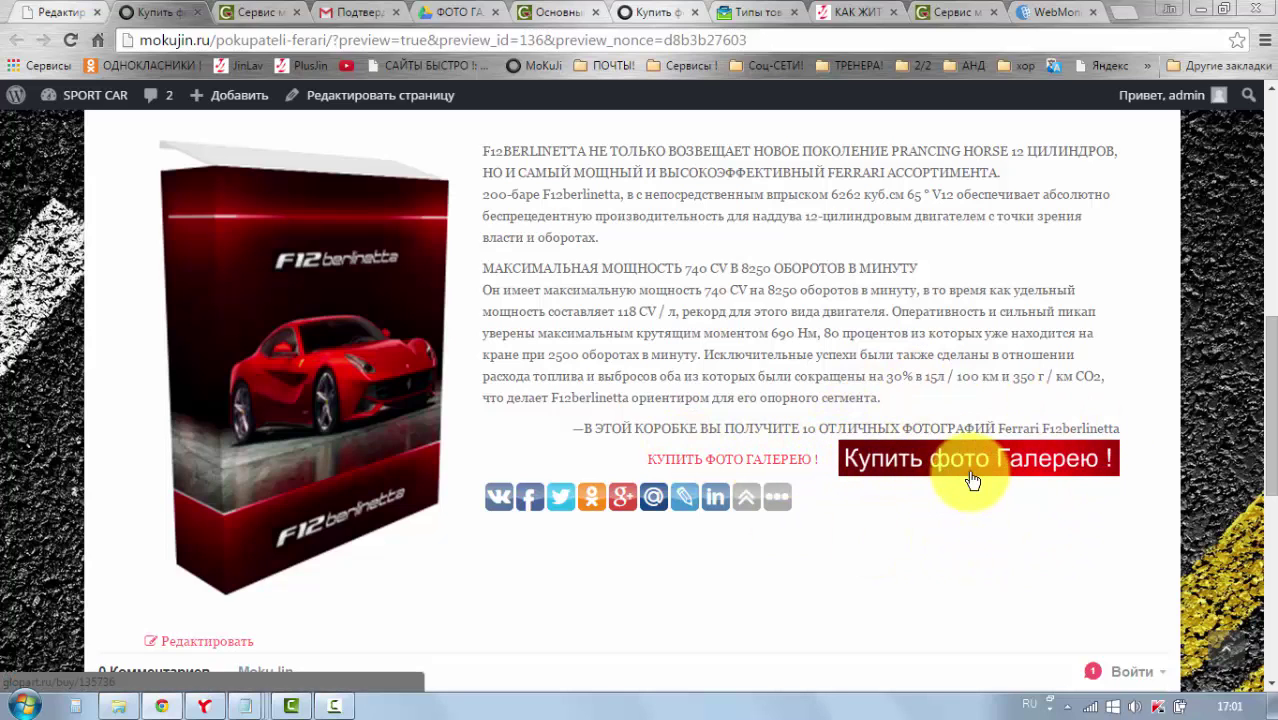
pyautogui.click(913, 475)
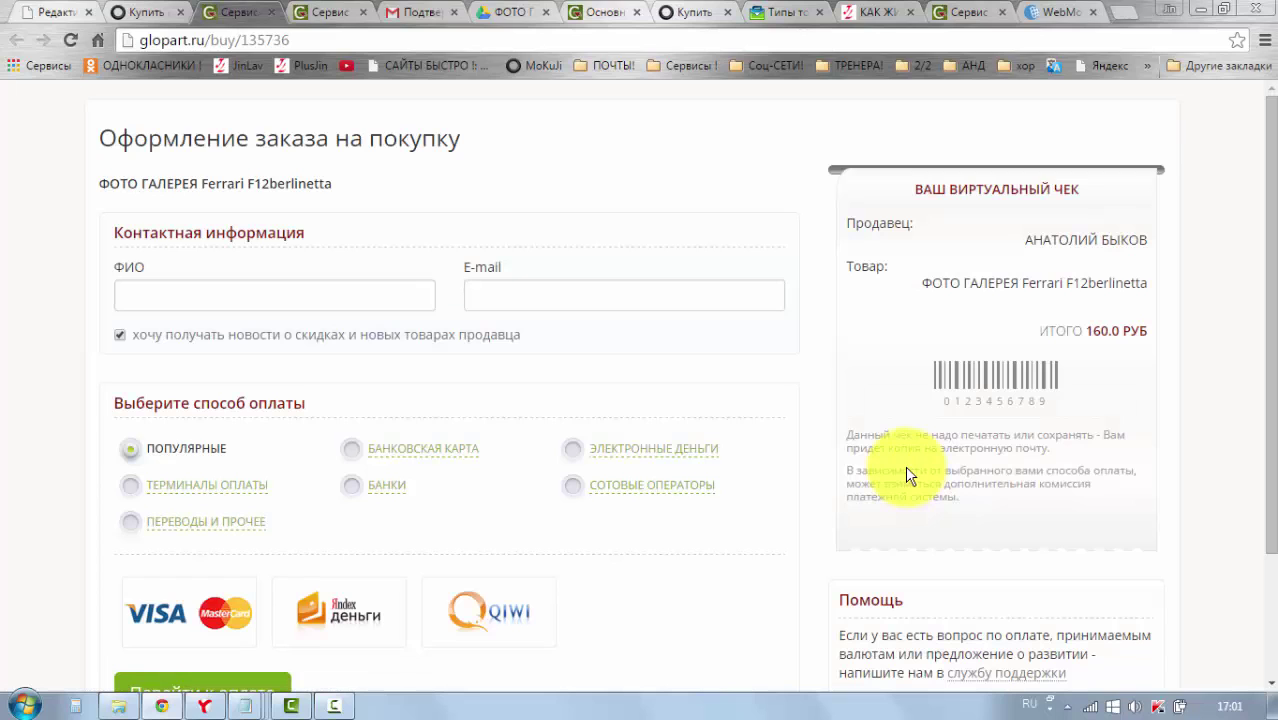
# Fill in the customer's name and e-mail in the order form, copying the e-mail address from the Gmail account details
pyautogui.click(311, 294)
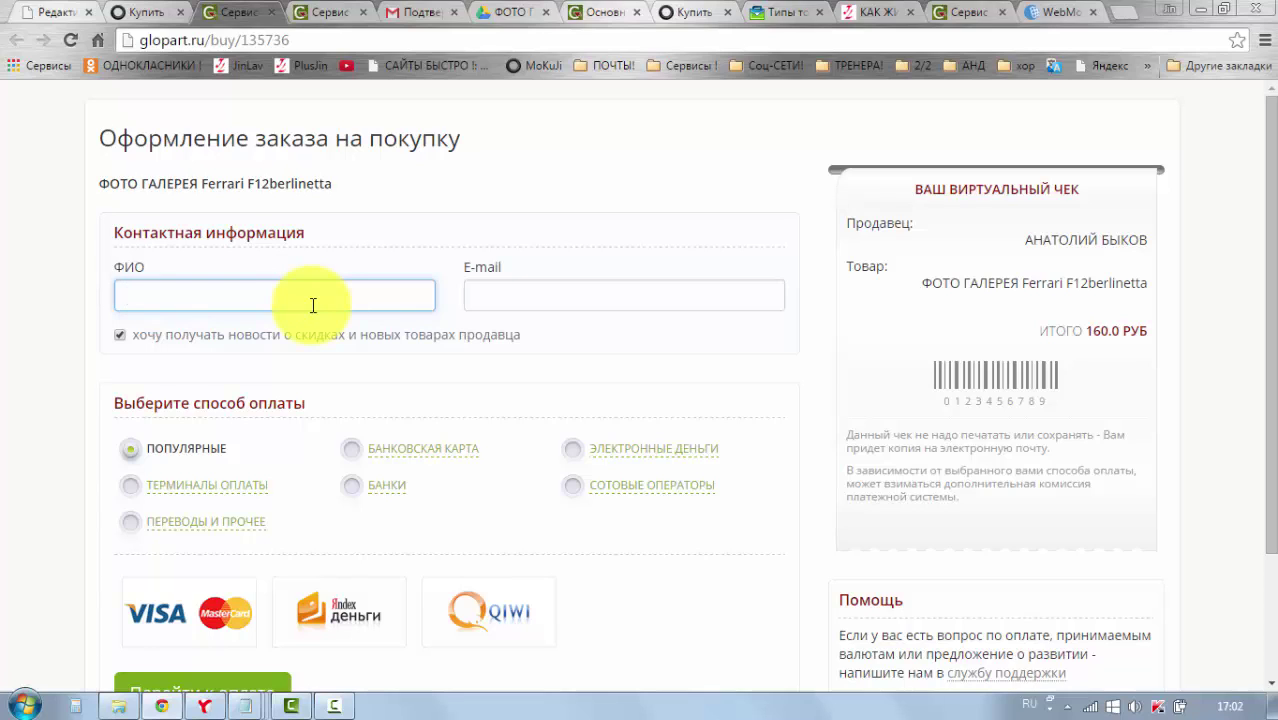
pyautogui.write('АНАТОЛИЙ')
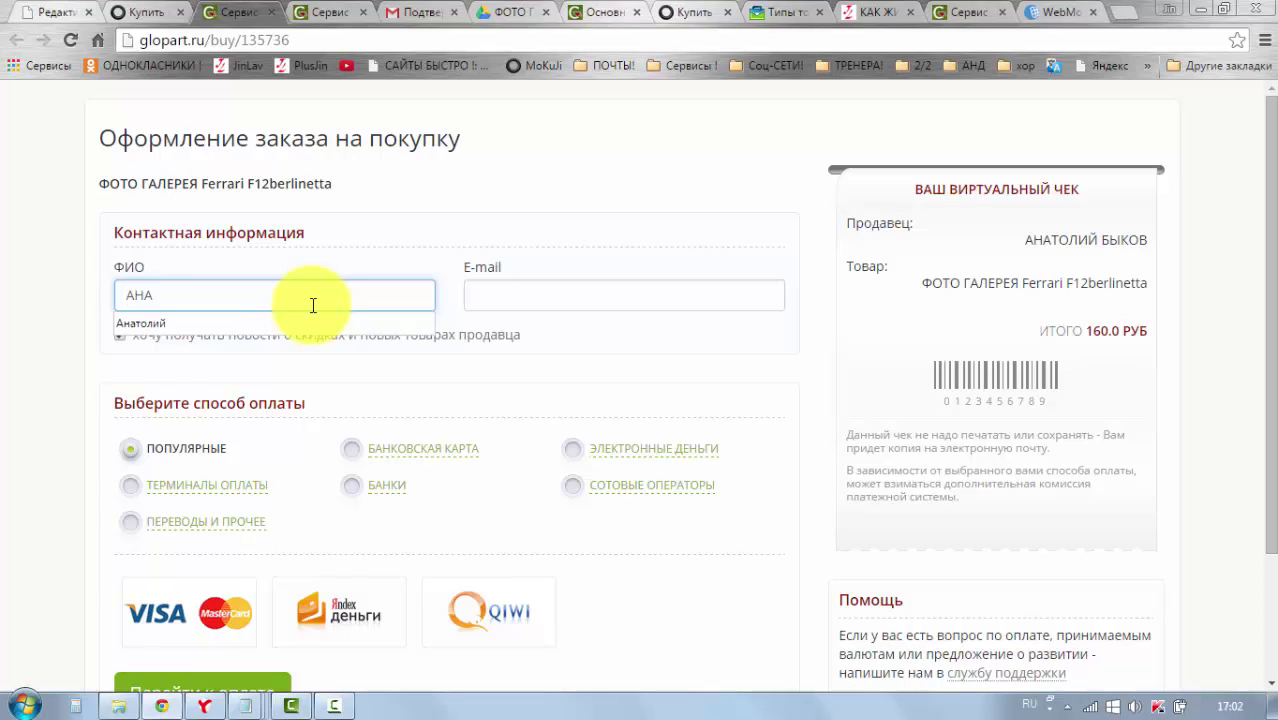
pyautogui.click(496, 290)
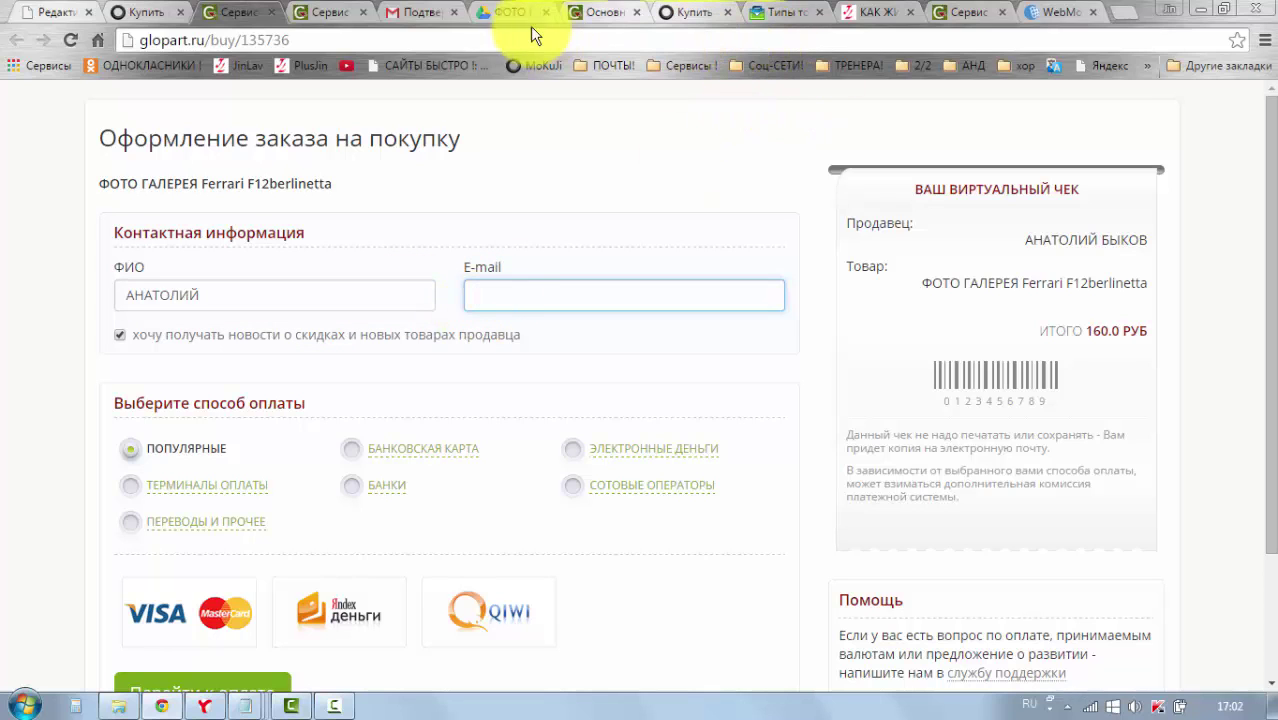
pyautogui.click(414, 18)
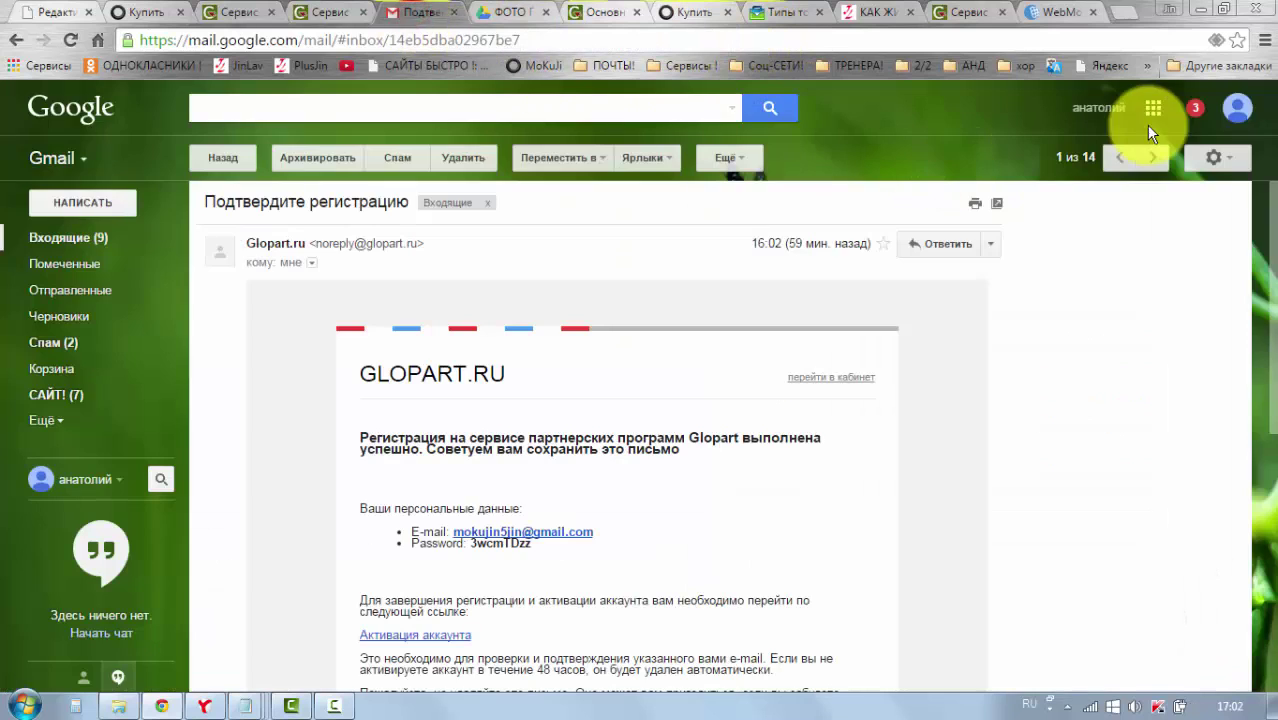
pyautogui.click(1236, 115)
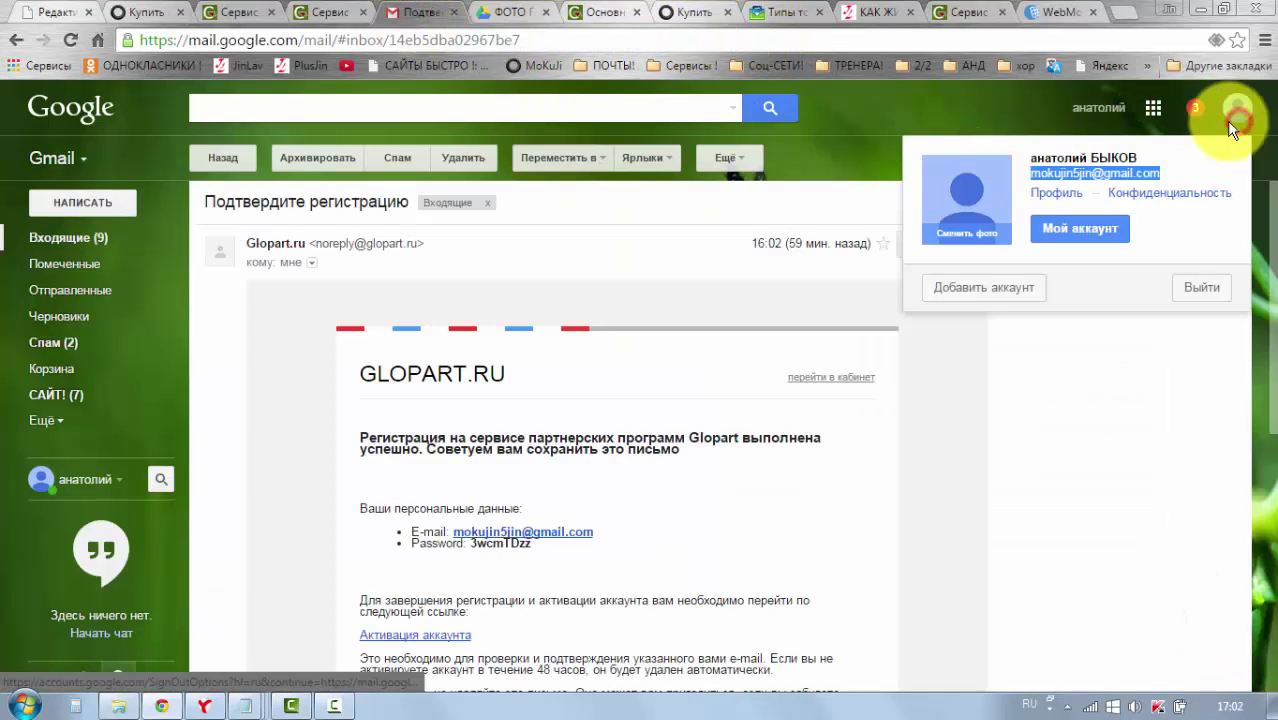
pyautogui.rightClick(1116, 180)
pyautogui.click(1063, 190)
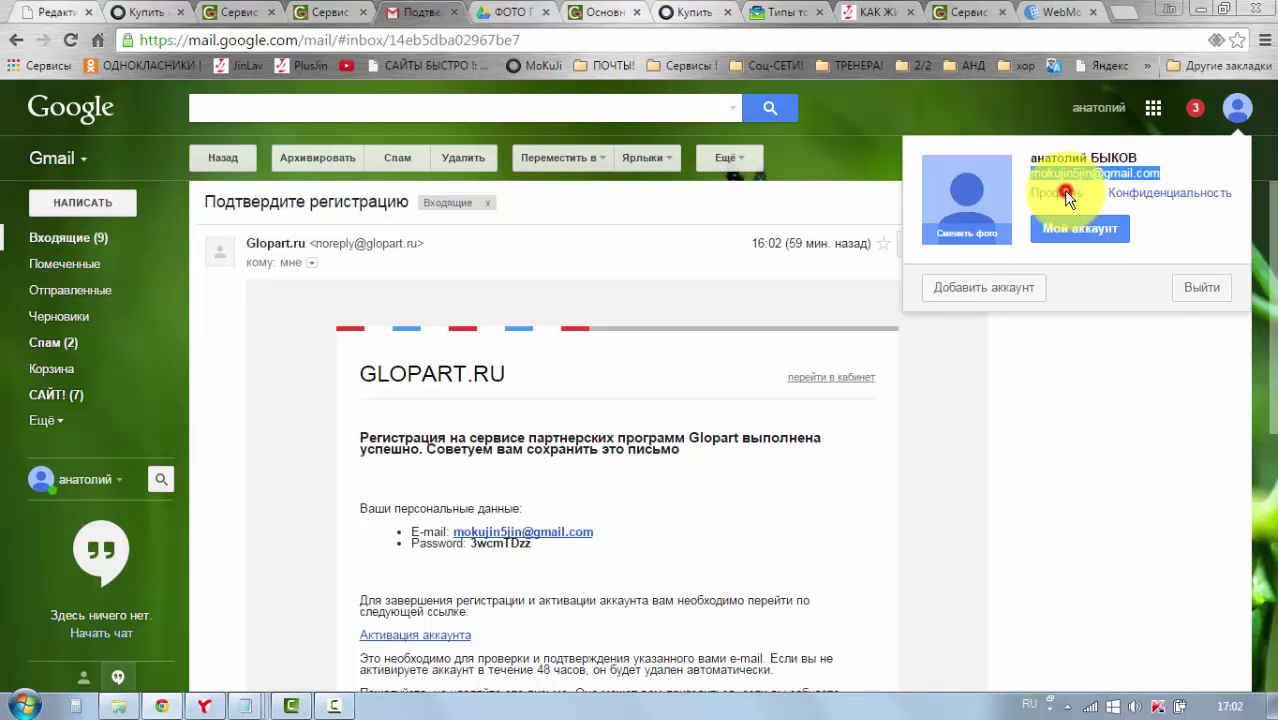
pyautogui.click(313, 12)
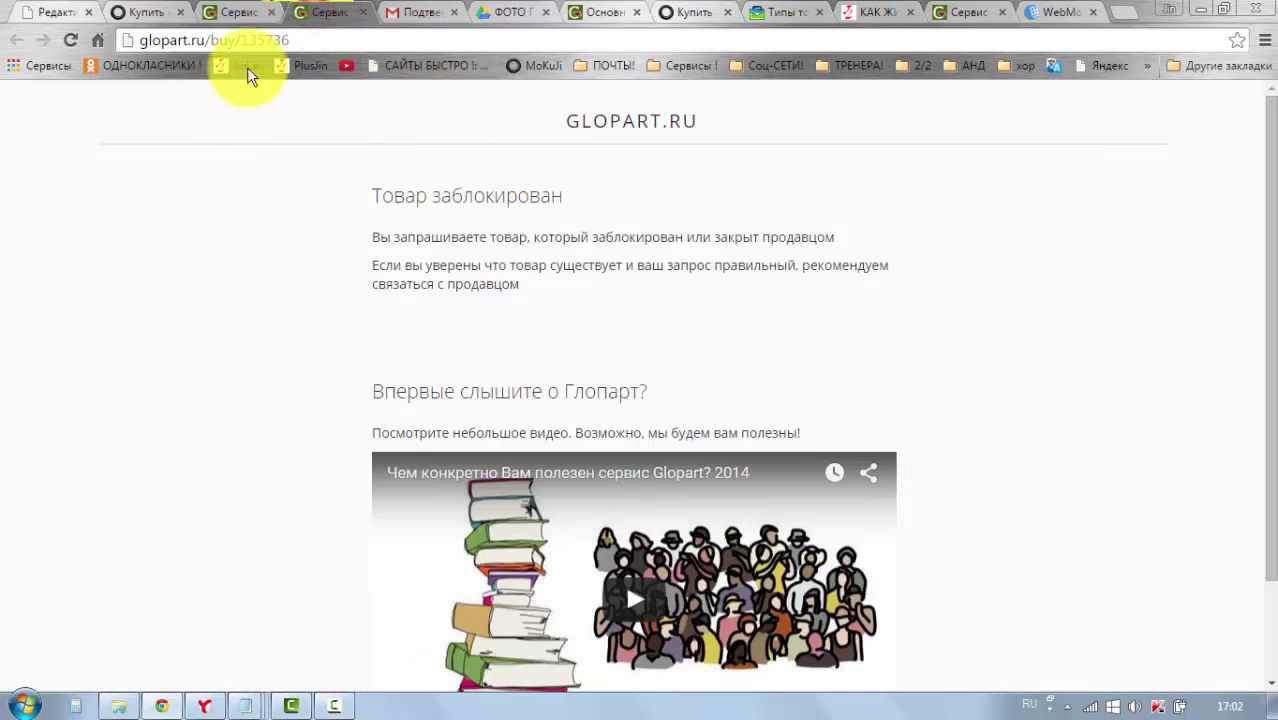
pyautogui.click(233, 12)
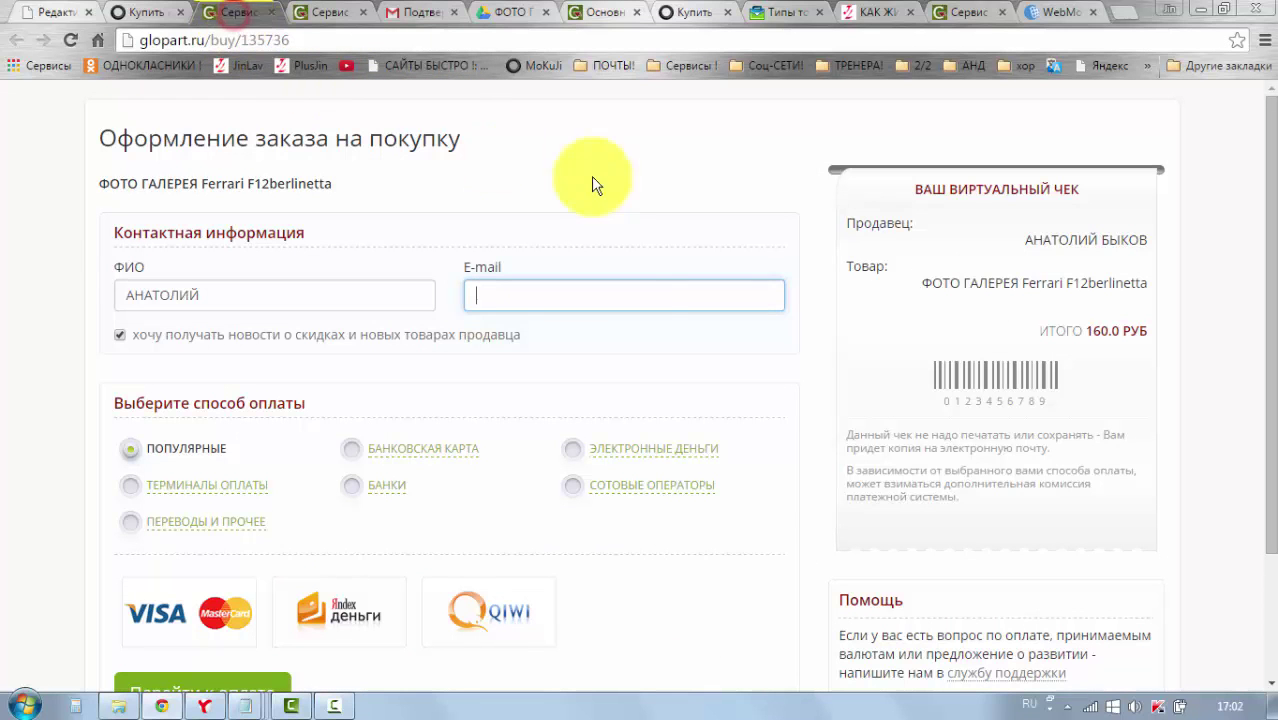
pyautogui.rightClick(482, 299)
pyautogui.click(544, 412)
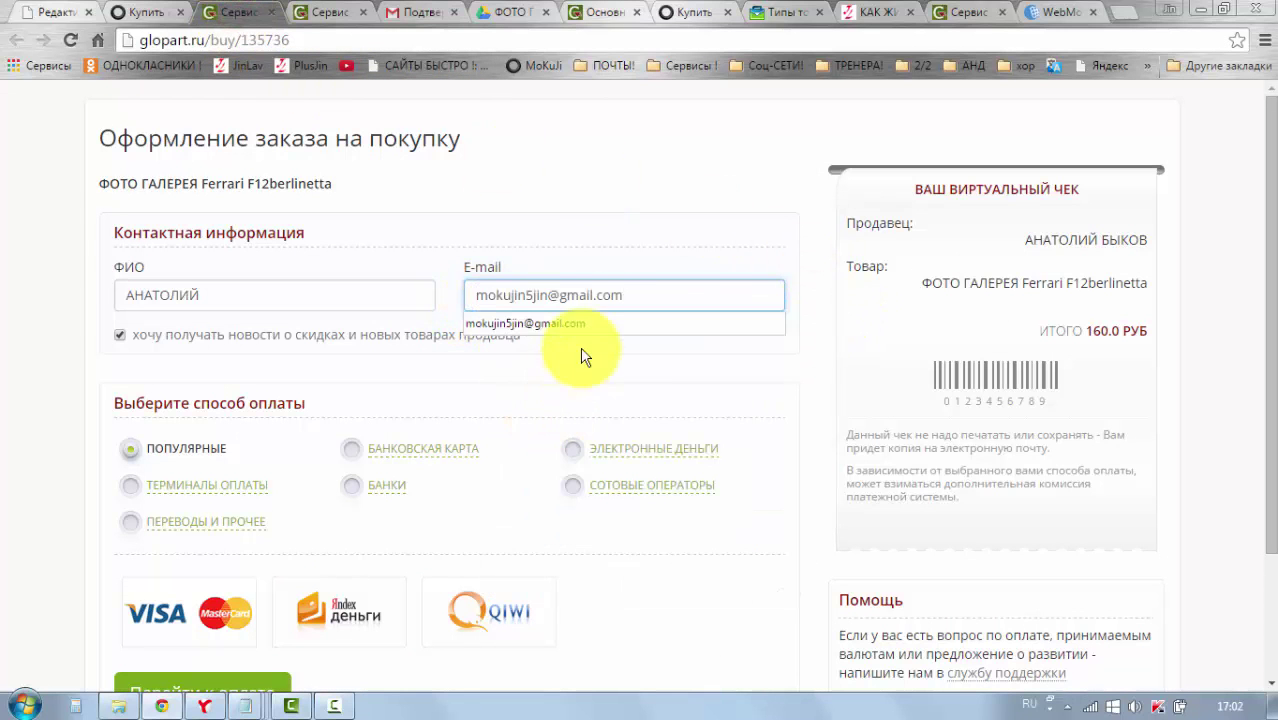
pyautogui.click(617, 352)
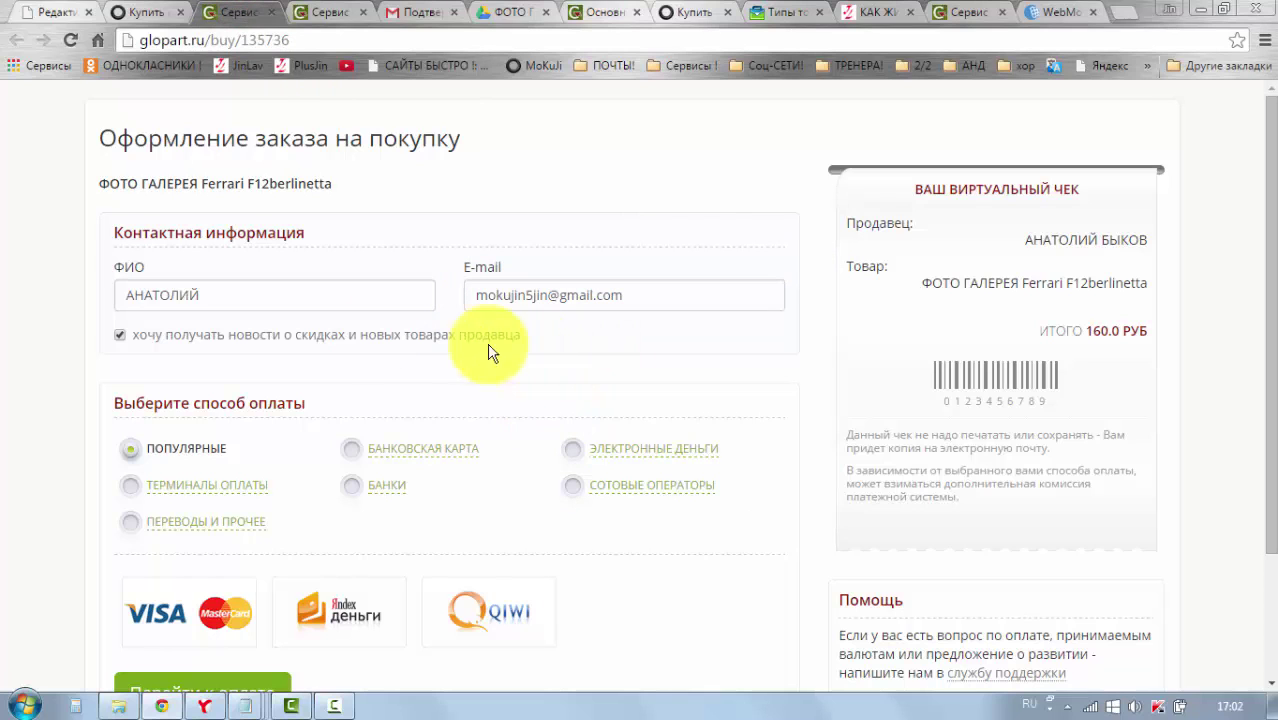
# Opt out of the seller's news, choose Visa/MasterCard as the payment method, and proceed to payment
pyautogui.click(121, 335)
pyautogui.scroll(-1, 94, 375)
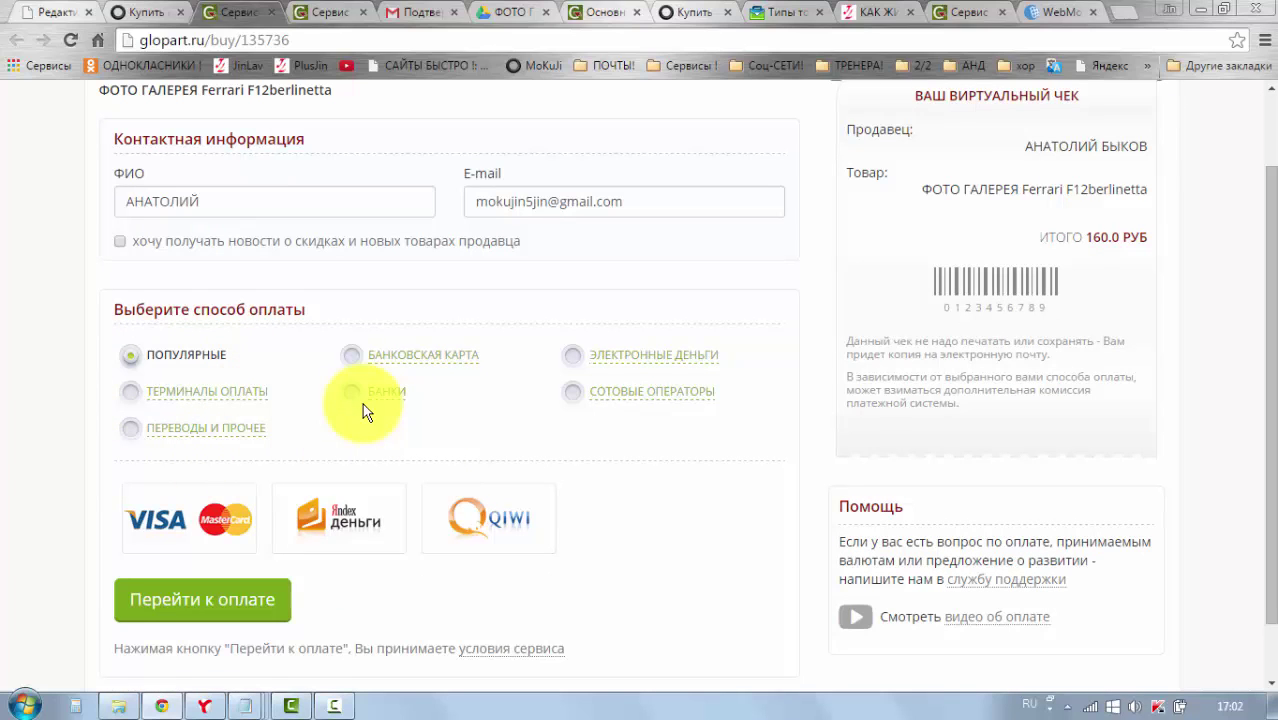
pyautogui.click(181, 527)
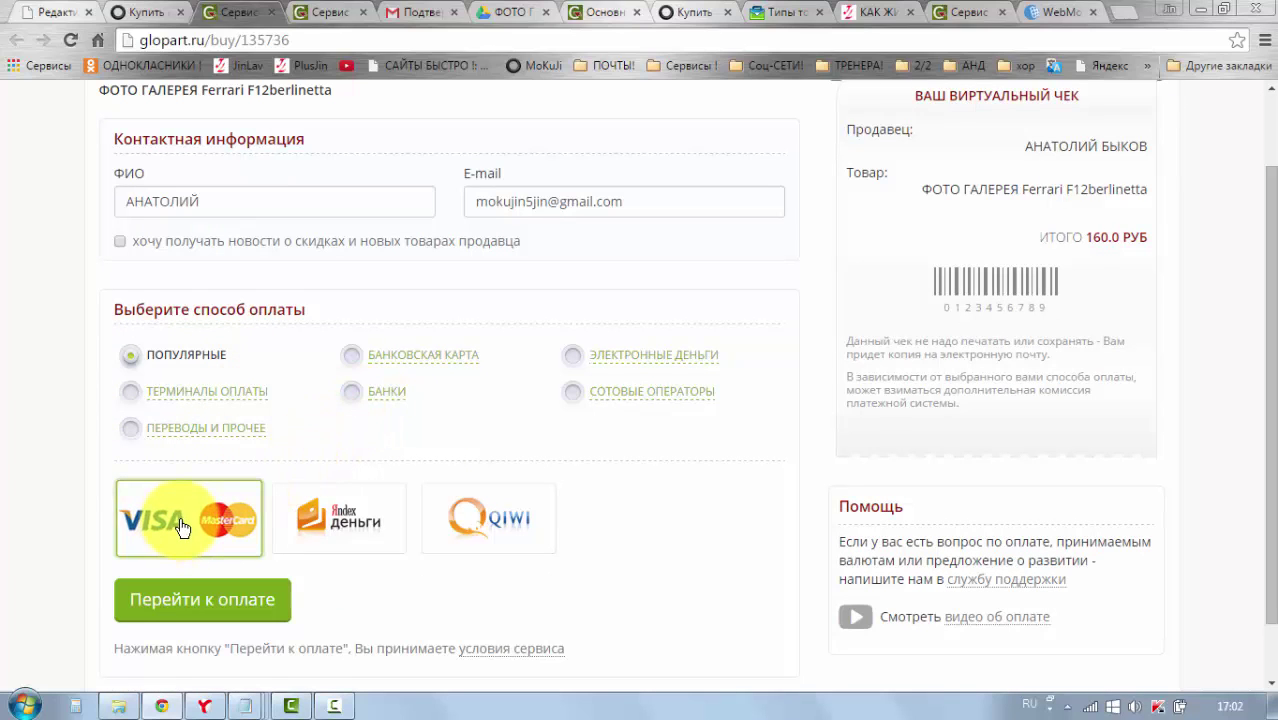
pyautogui.click(222, 600)
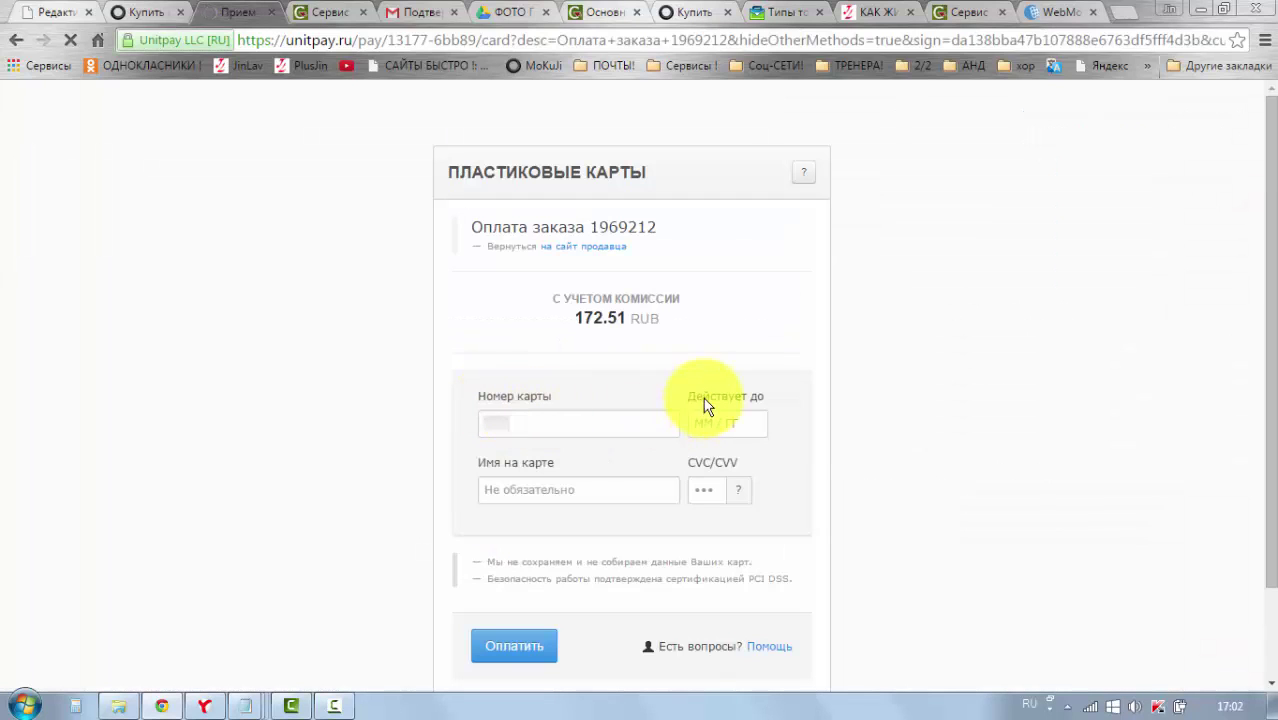
# Examine the plastic card payment form and return to the gallery's order page
pyautogui.scroll(-2, 600, 419)
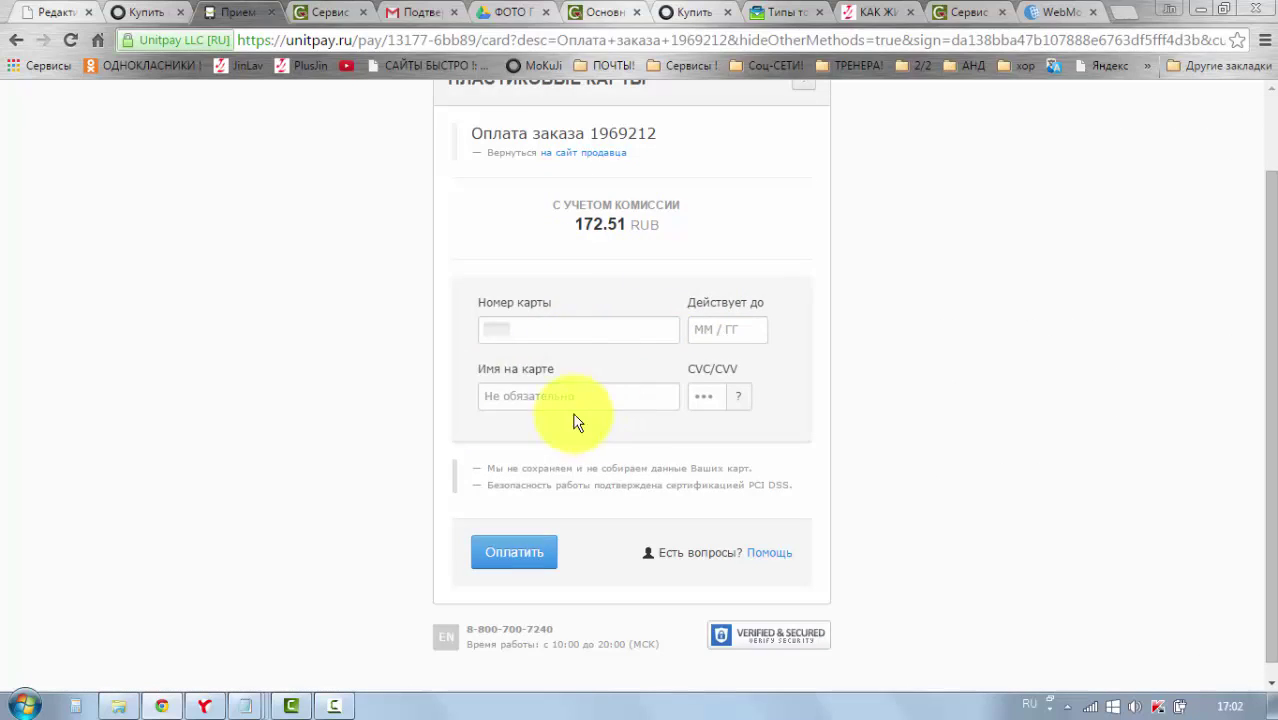
pyautogui.click(508, 330)
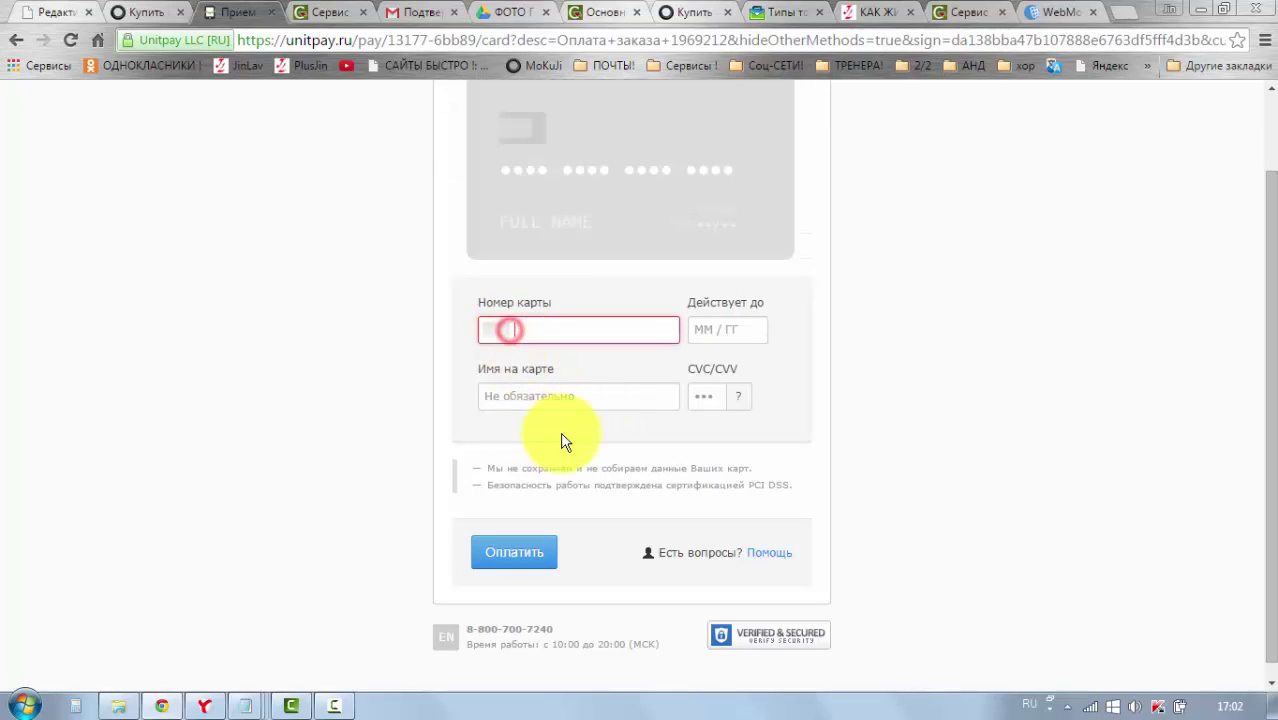
pyautogui.click(20, 41)
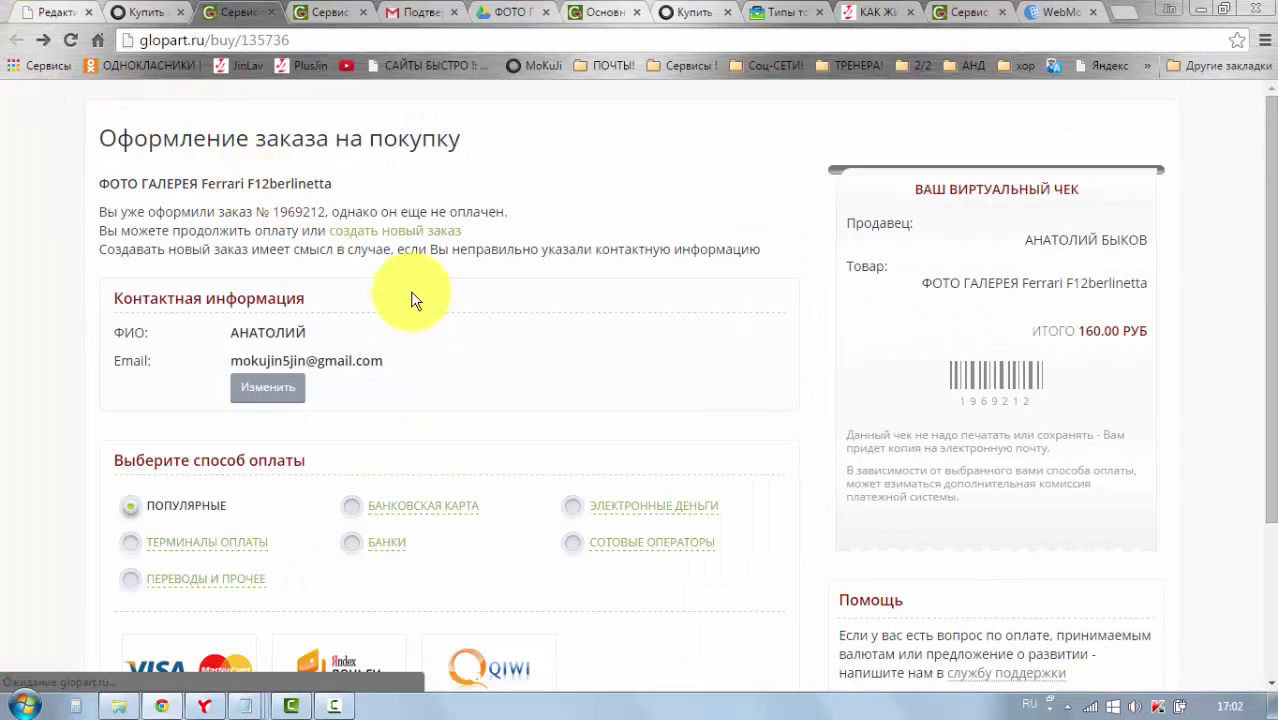
# Test the order's Яндекс.Деньги payment method up to its payment page, and close that page to return to the sales page
pyautogui.scroll(-1, 645, 345)
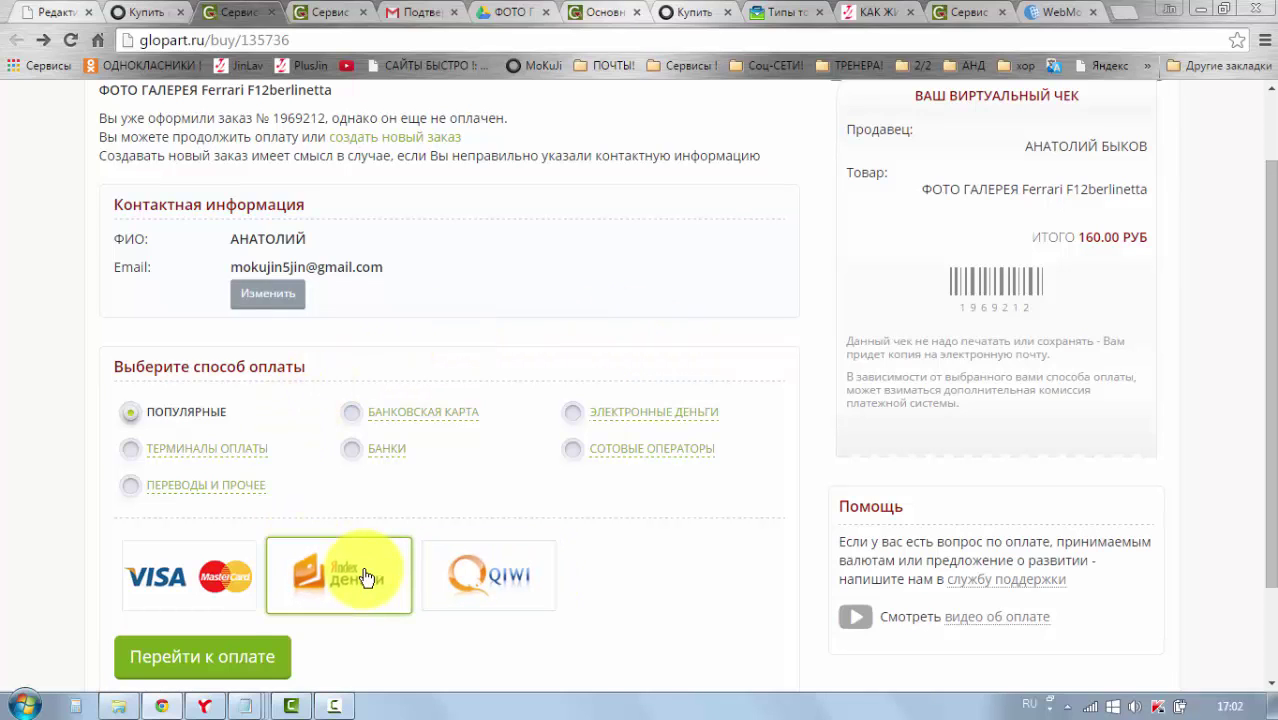
pyautogui.click(230, 658)
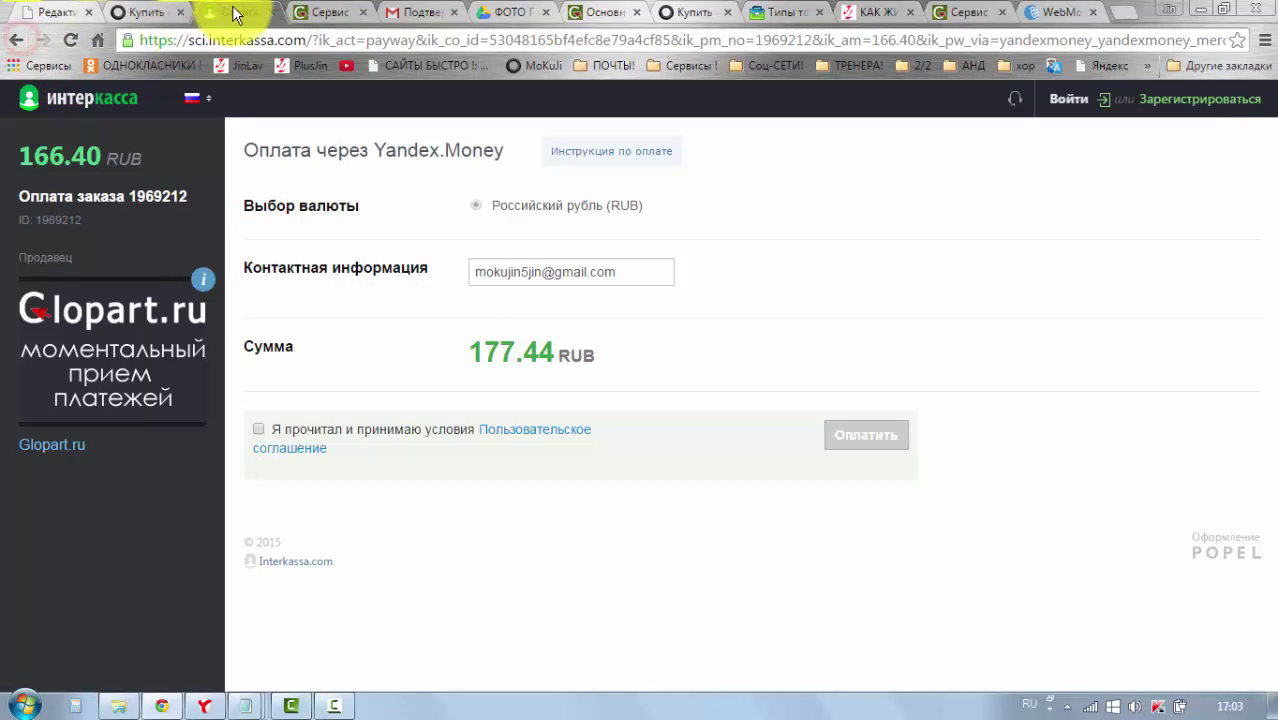
pyautogui.click(140, 14)
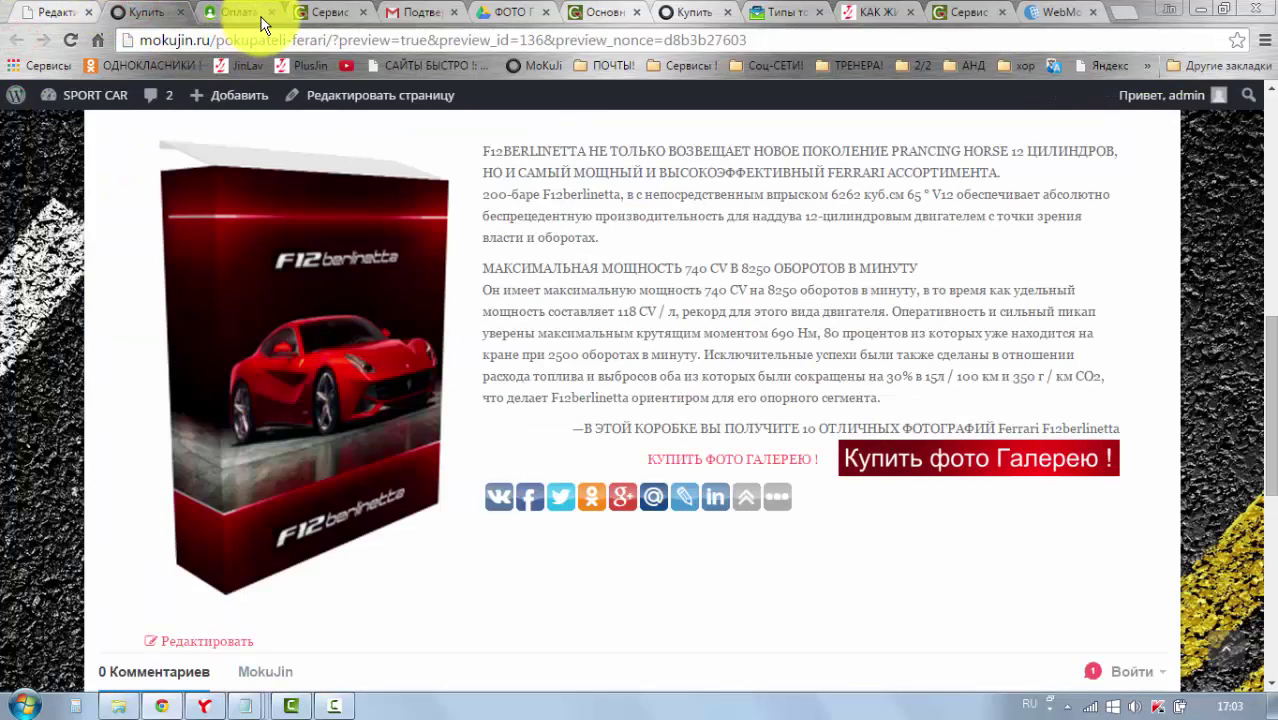
pyautogui.click(271, 12)
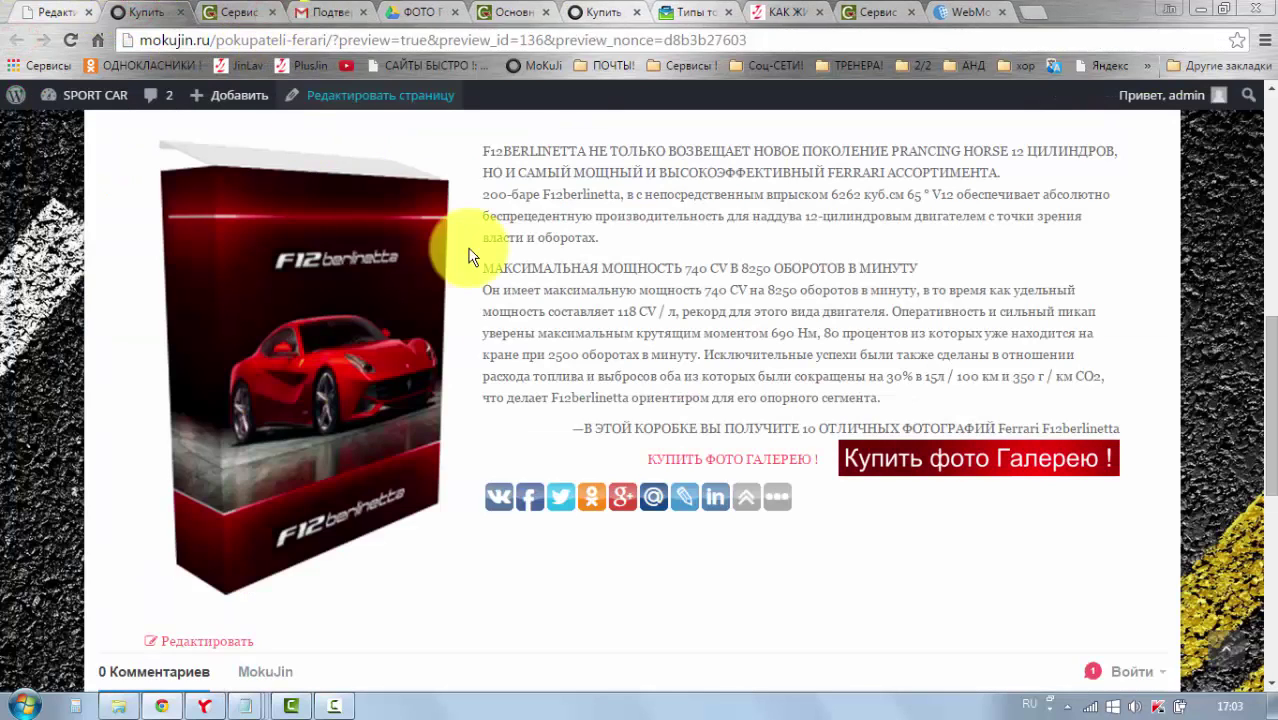
# Open the order through the КУПИТЬ ФОТО ГАЛЕРЕЮ ! text link, test a СОТОВЫЕ ОПЕРАТОРЫ payment method, and close the order page
pyautogui.click(714, 462)
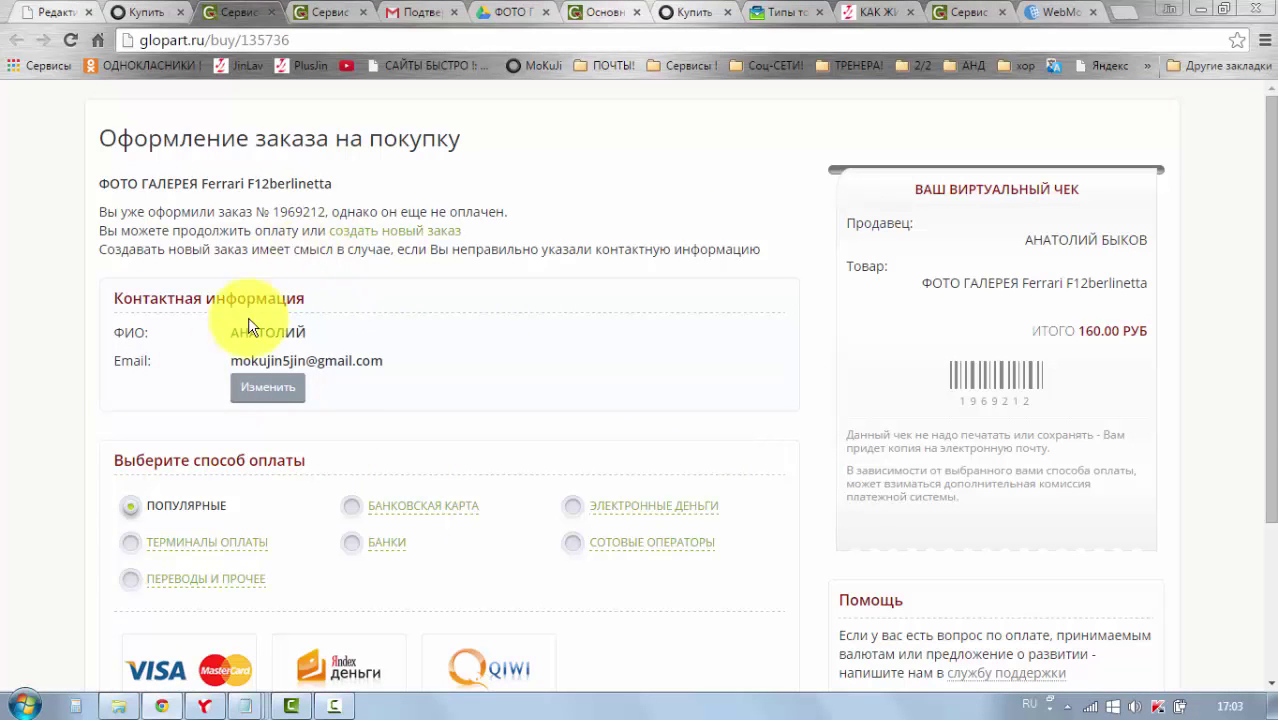
pyautogui.scroll(-1, 513, 380)
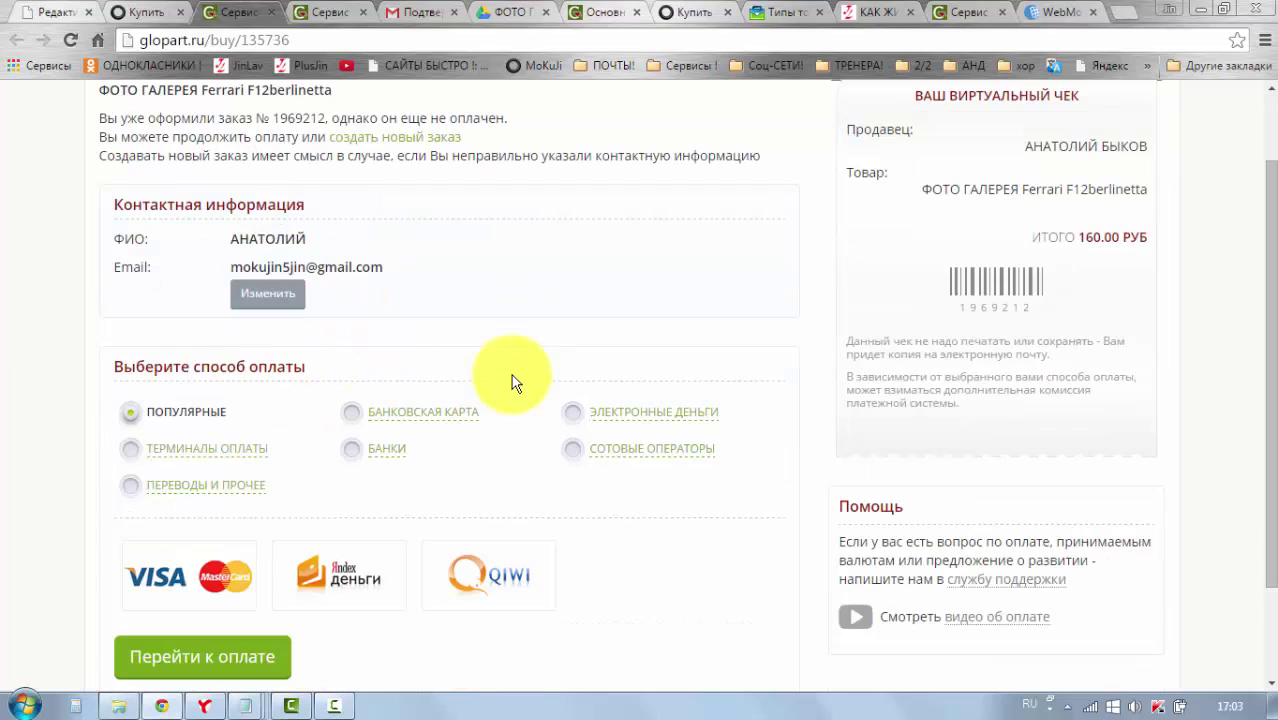
pyautogui.click(577, 449)
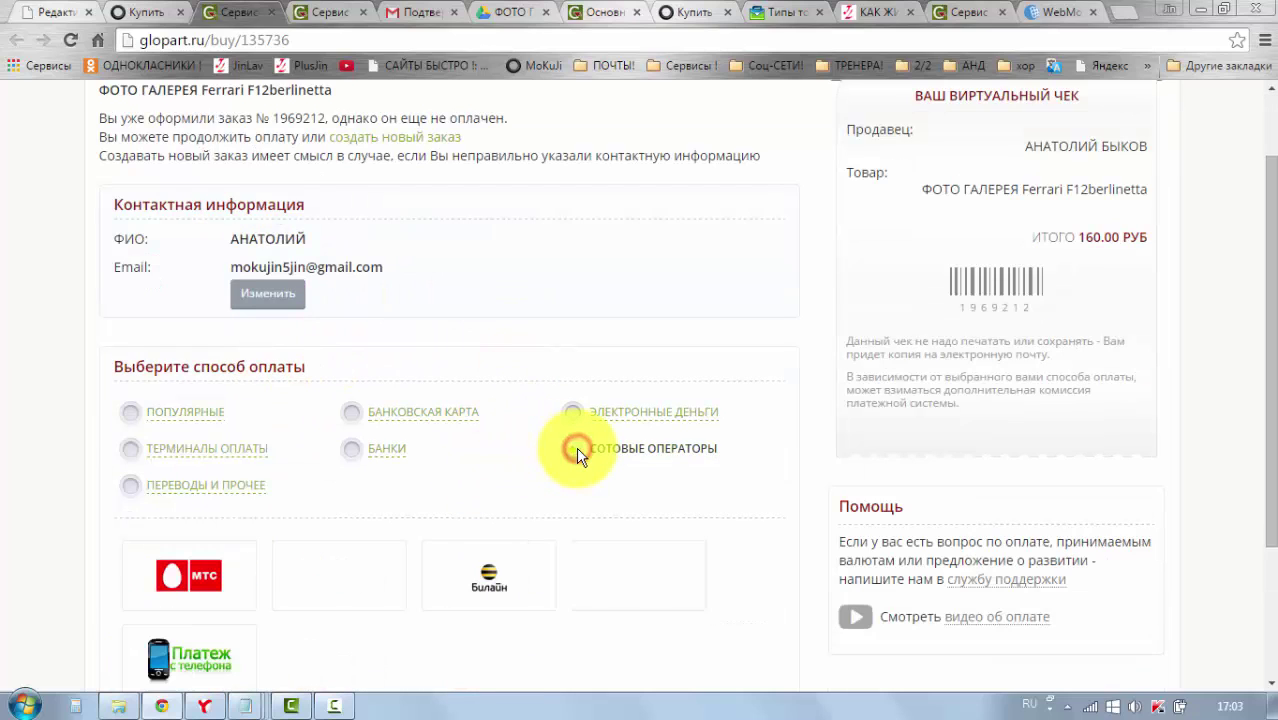
pyautogui.scroll(-1, 420, 490)
pyautogui.click(340, 500)
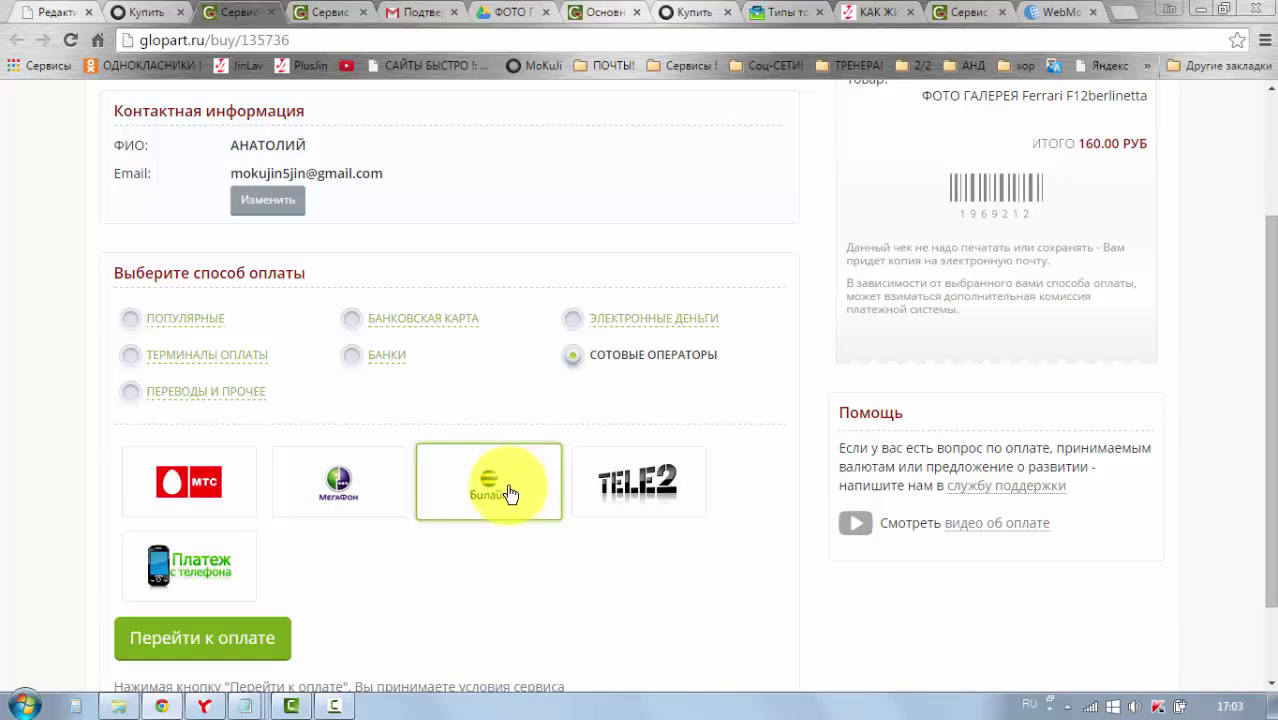
pyautogui.click(229, 646)
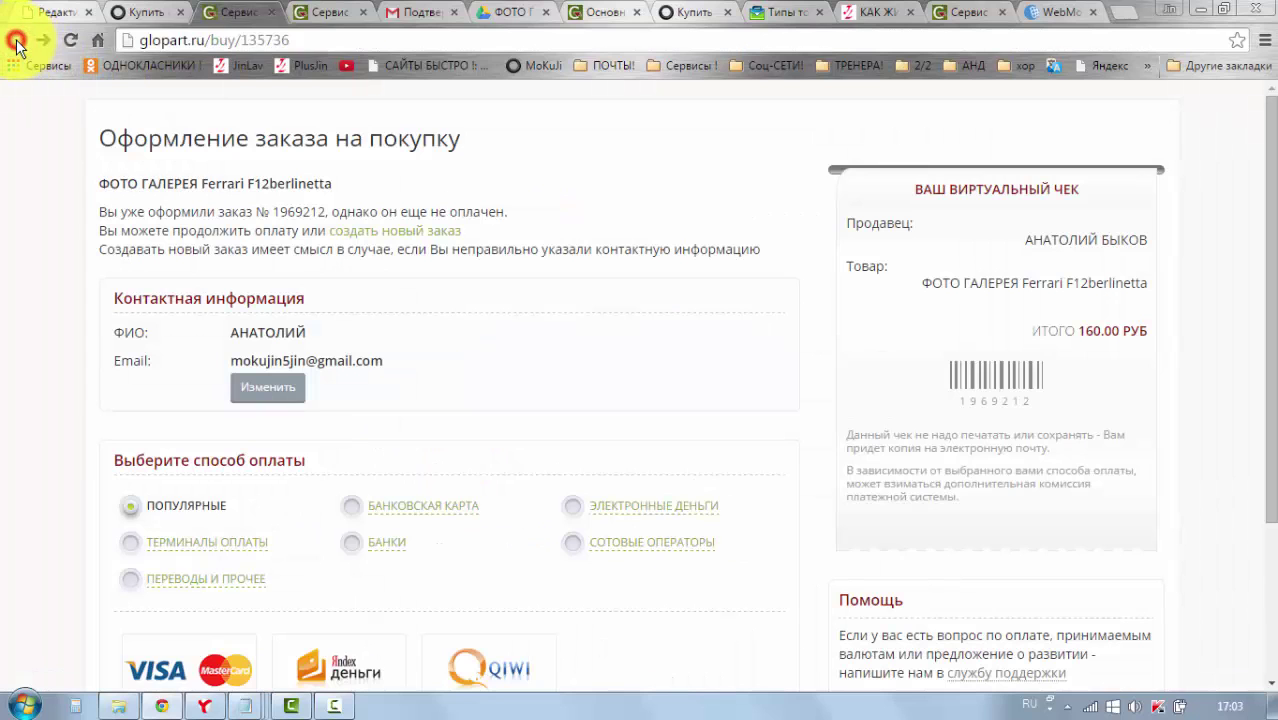
pyautogui.click(268, 12)
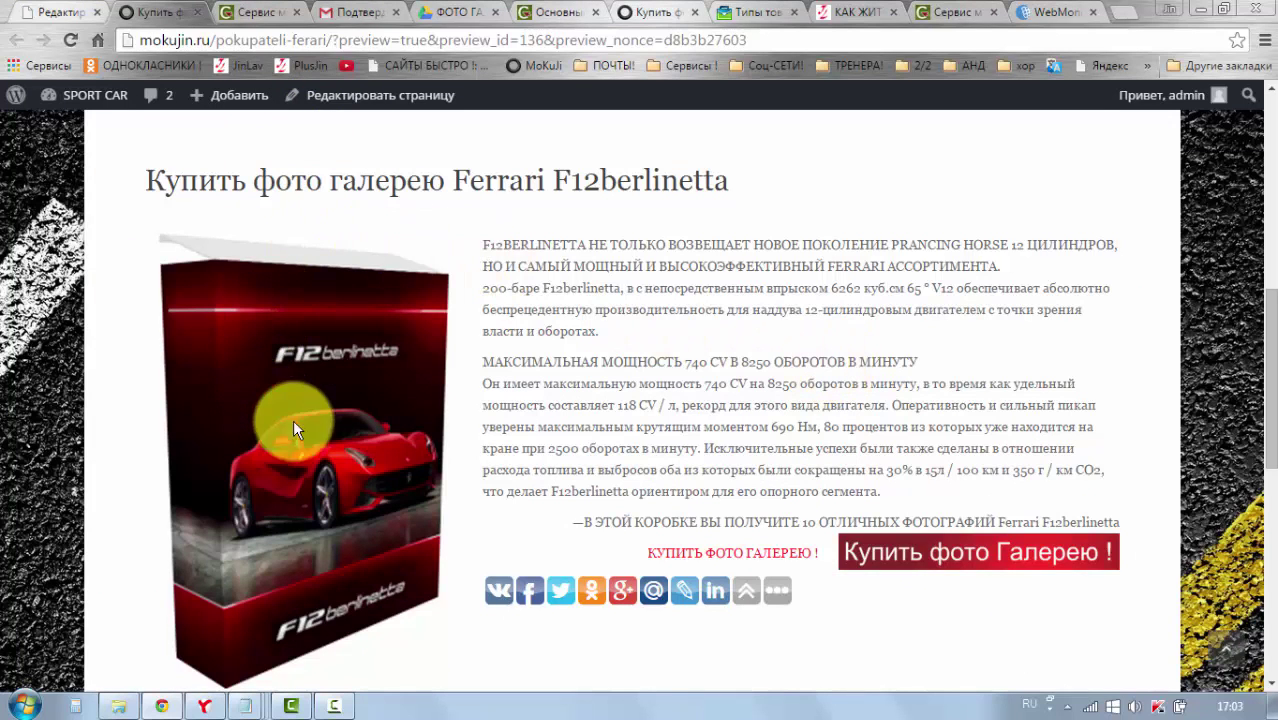
# Review the product's main details in Glopart, its sales page, and the gallery folder in Google Drive
pyautogui.click(553, 14)
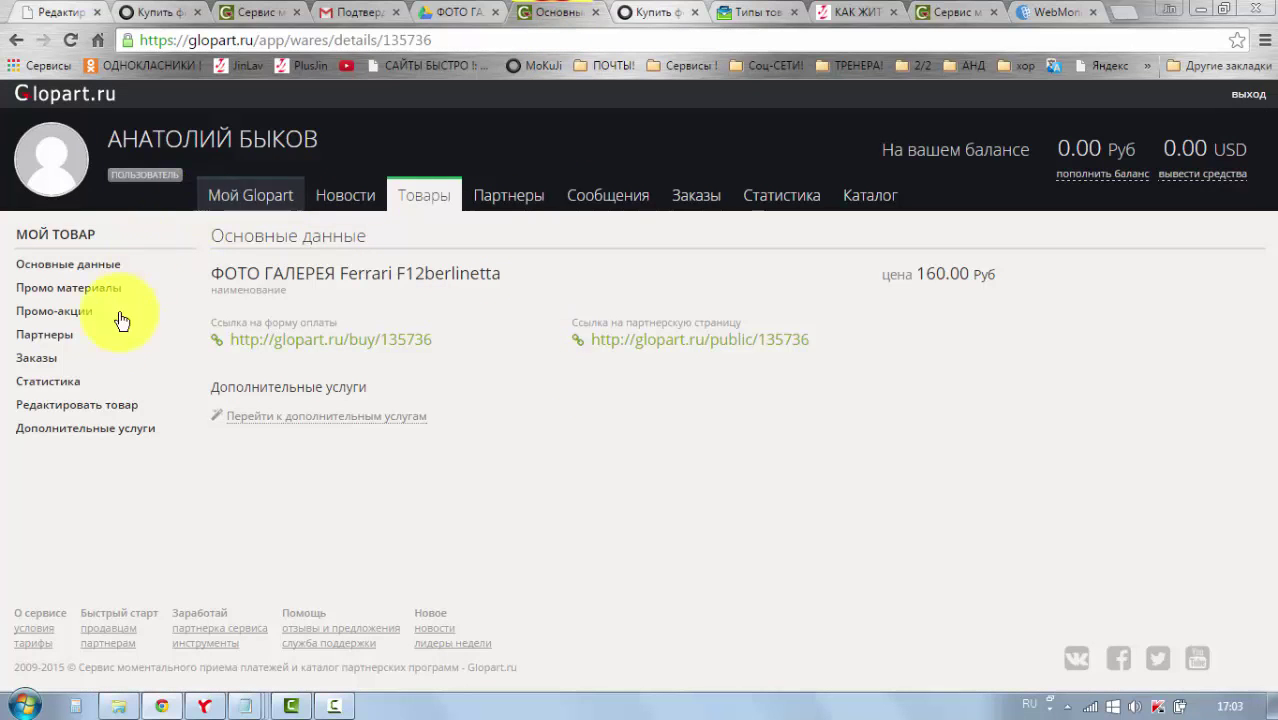
pyautogui.click(150, 12)
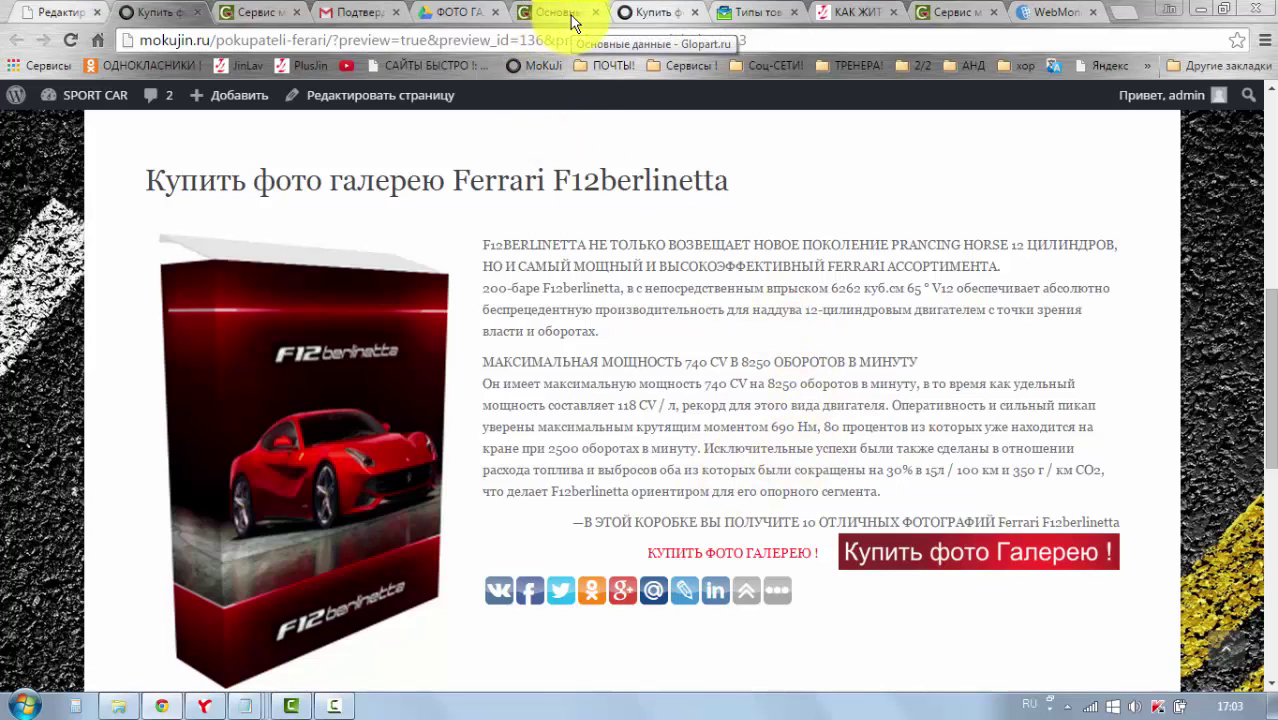
pyautogui.click(455, 12)
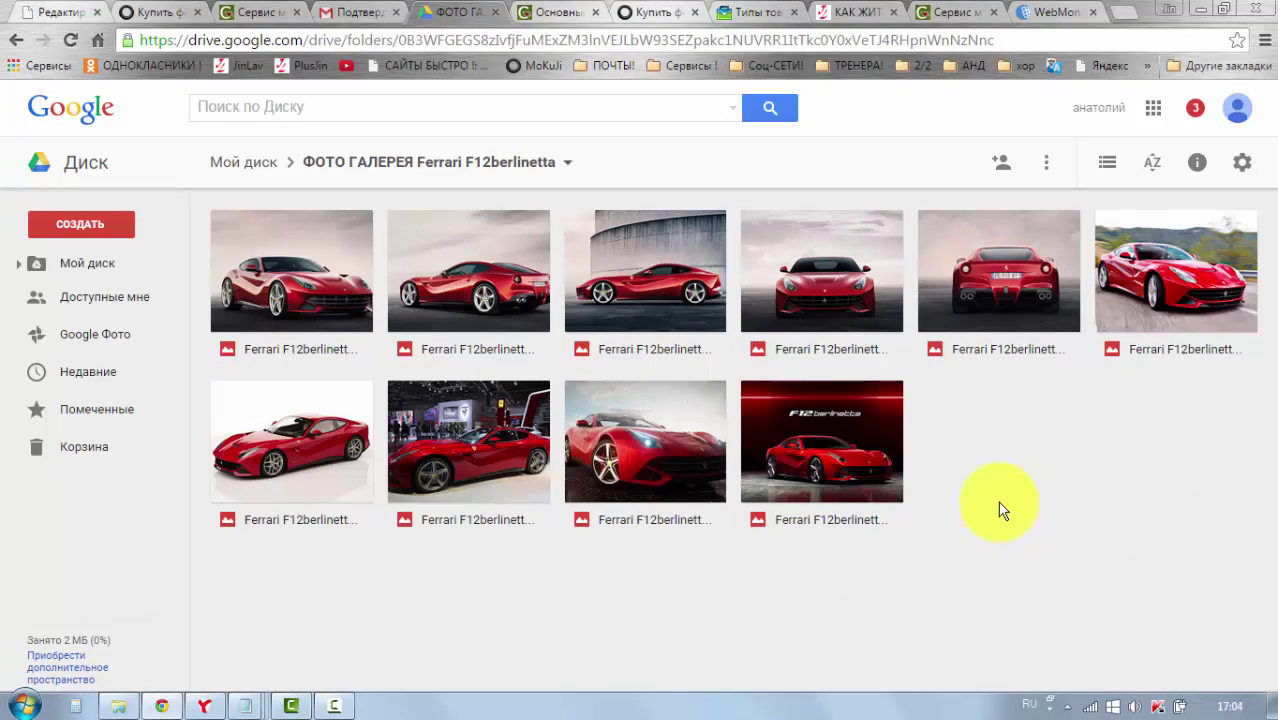
# Open Glopart's Быстрый старт для Автора support page and look over its video, PDF instruction link and payout information
pyautogui.hotkey('ctrl', 'Tab')
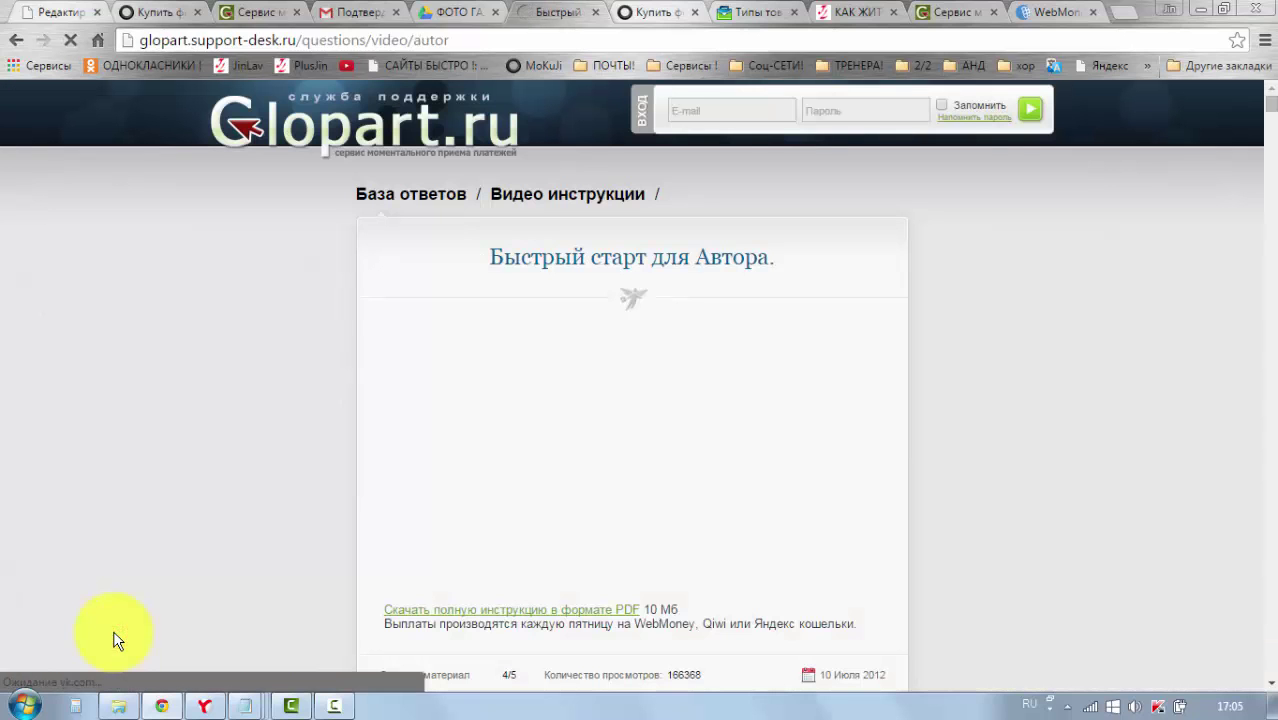
pyautogui.scroll(-1, 352, 454)
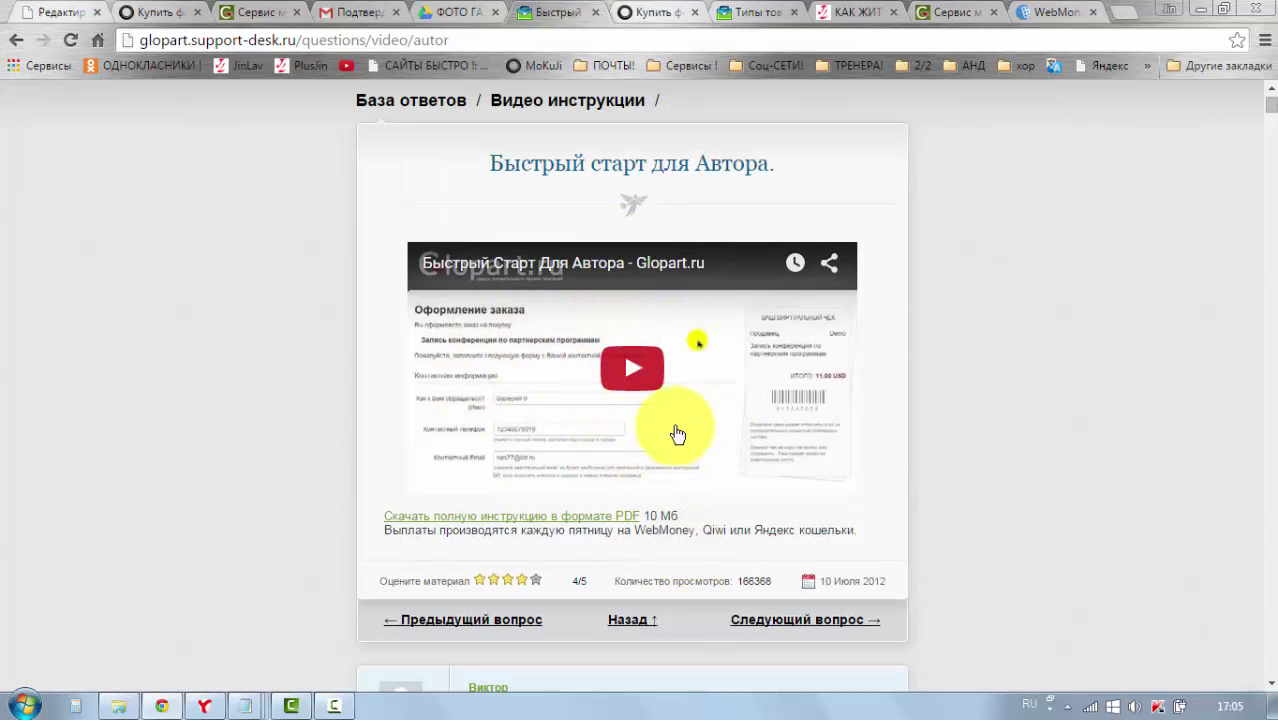
pyautogui.scroll(-1, 491, 360)
pyautogui.scroll(2, 622, 371)
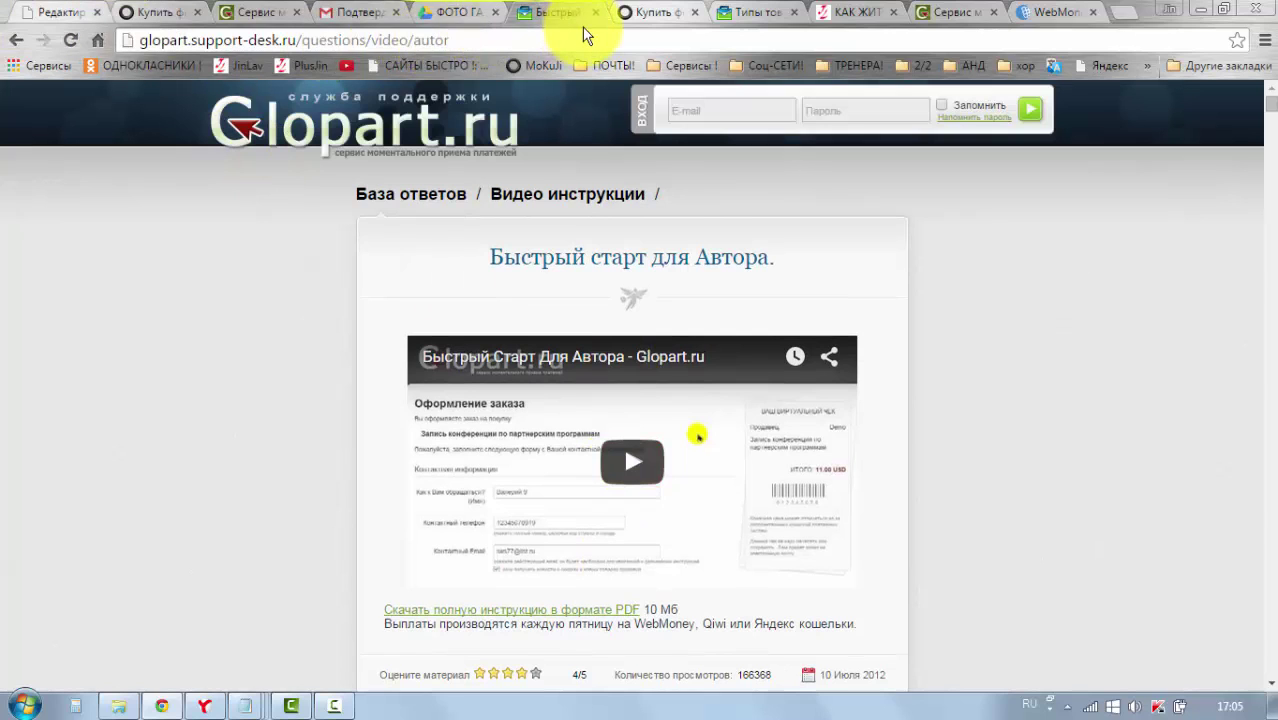
# Return from the support page to Glopart and review the seller statistics with their charts, and the list of orders
pyautogui.click(16, 40)
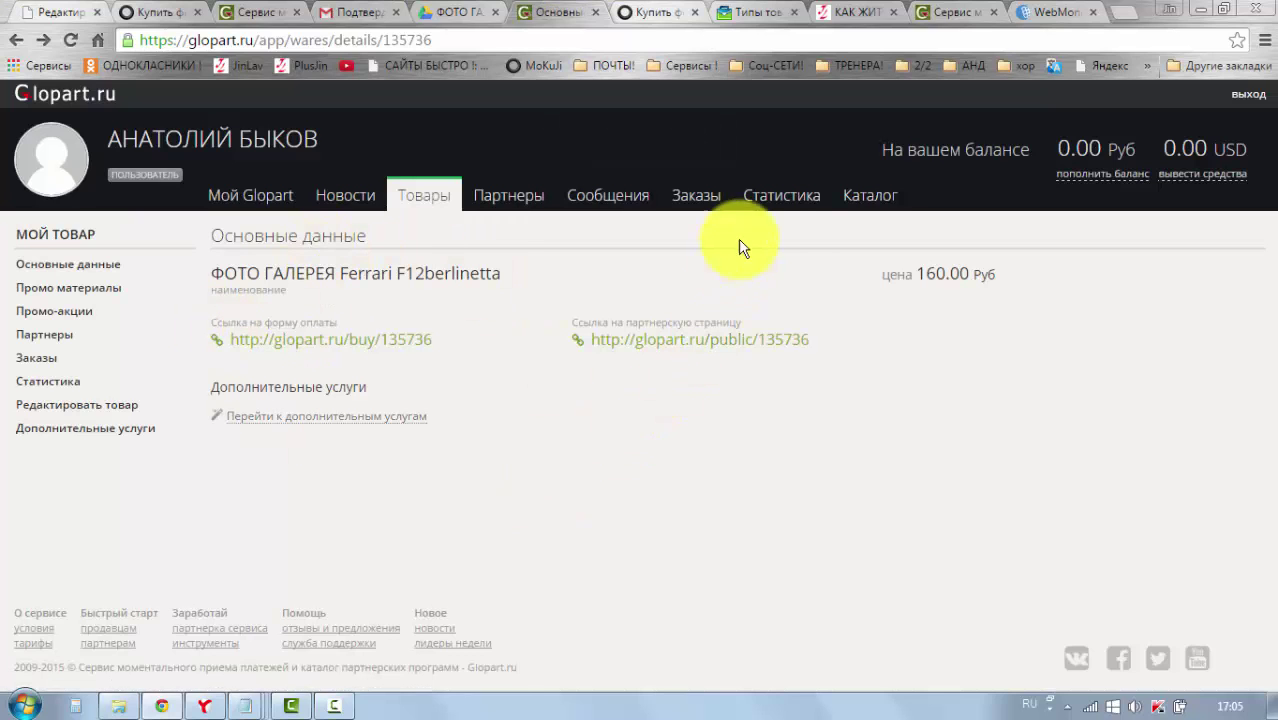
pyautogui.click(768, 197)
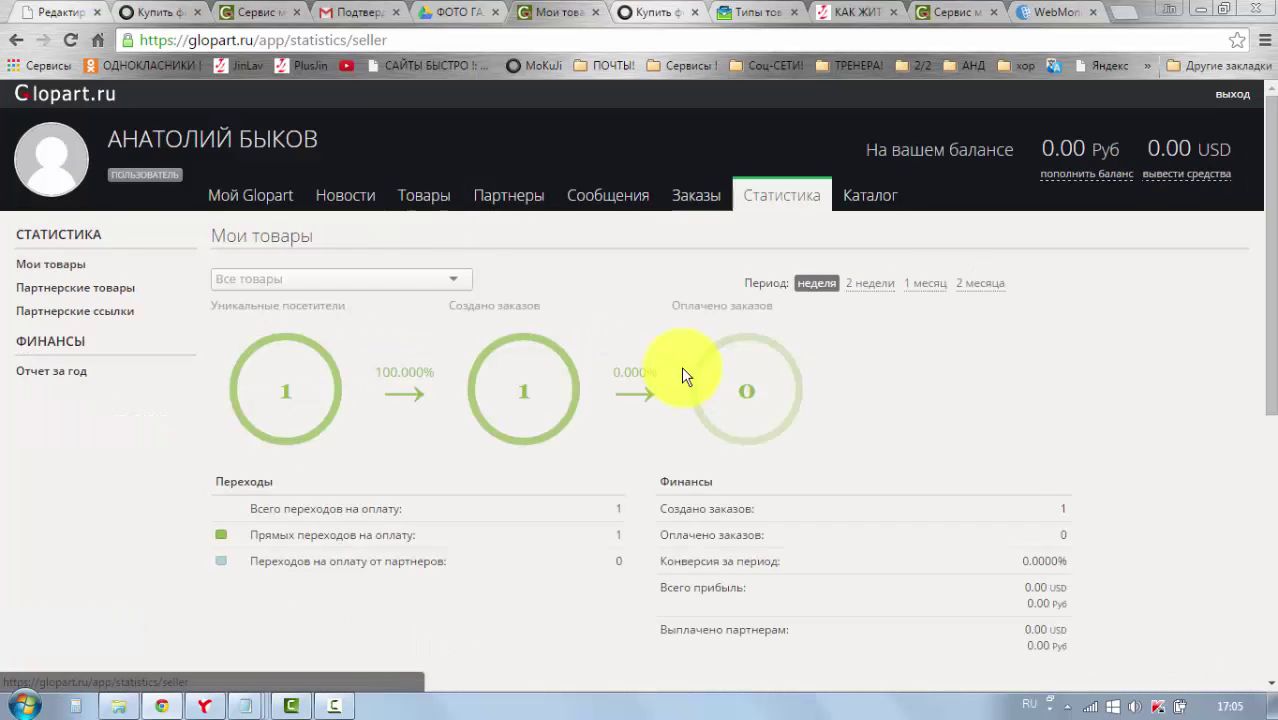
pyautogui.scroll(-5, 681, 366)
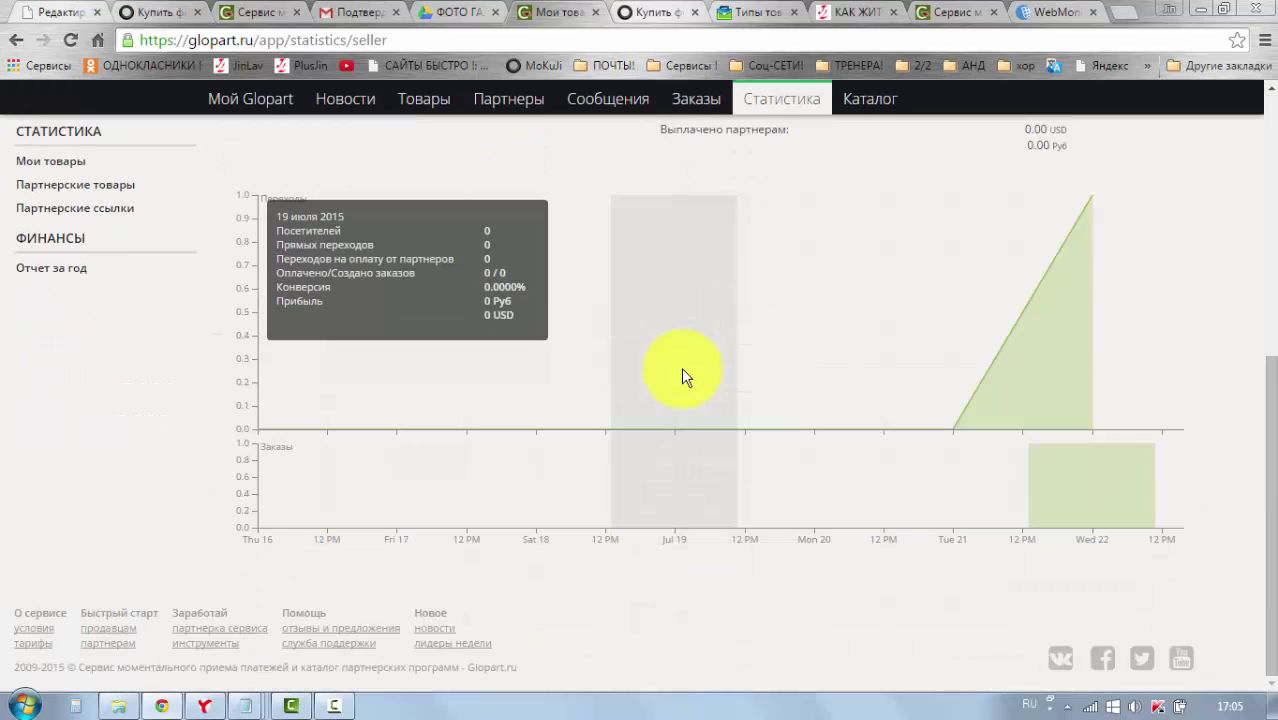
pyautogui.scroll(5, 681, 367)
pyautogui.click(695, 195)
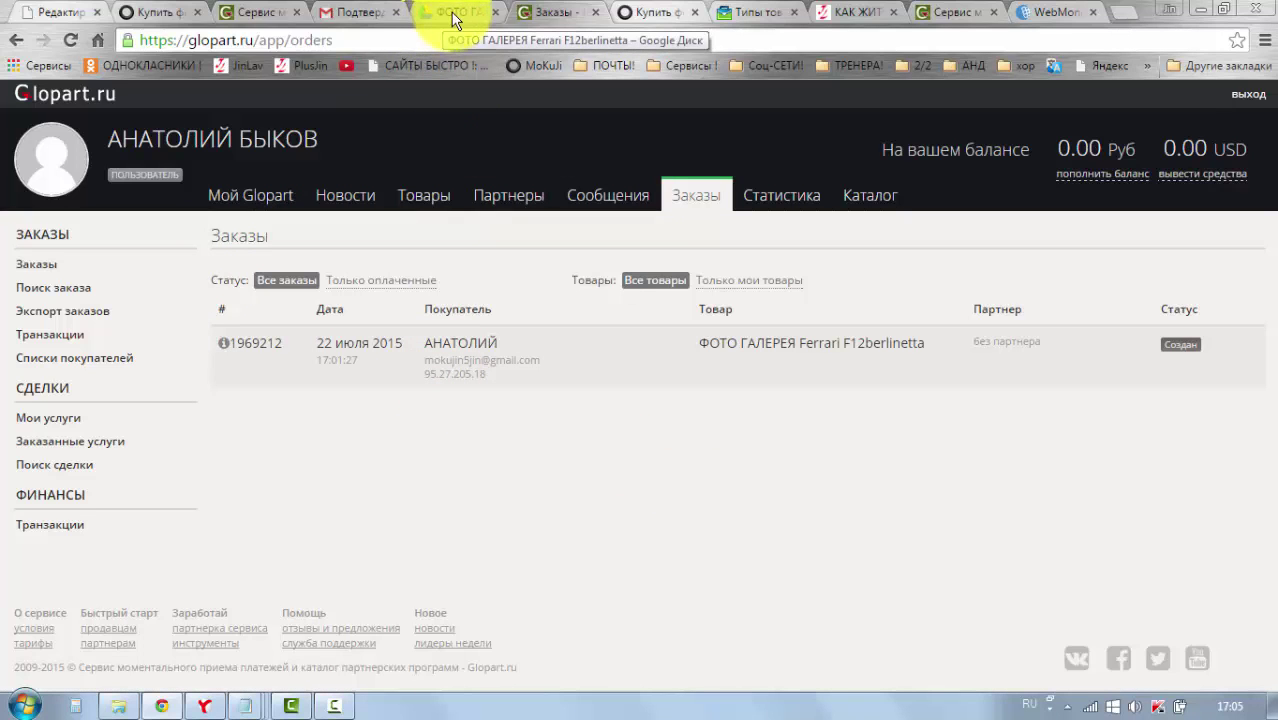
# Look over the Купить фото галерею Ferrari F12berlinetta sales page, from its description and buy links up to the site header
pyautogui.click(147, 11)
pyautogui.scroll(1, 673, 428)
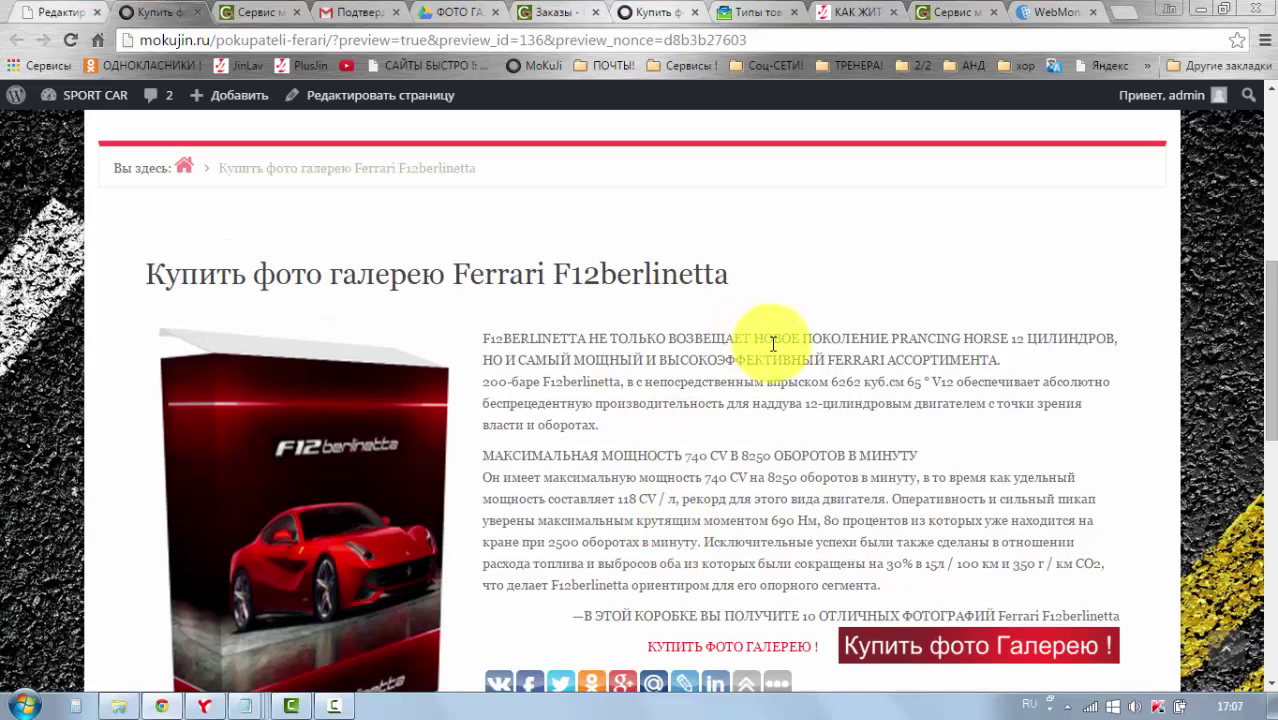
pyautogui.scroll(-1, 773, 344)
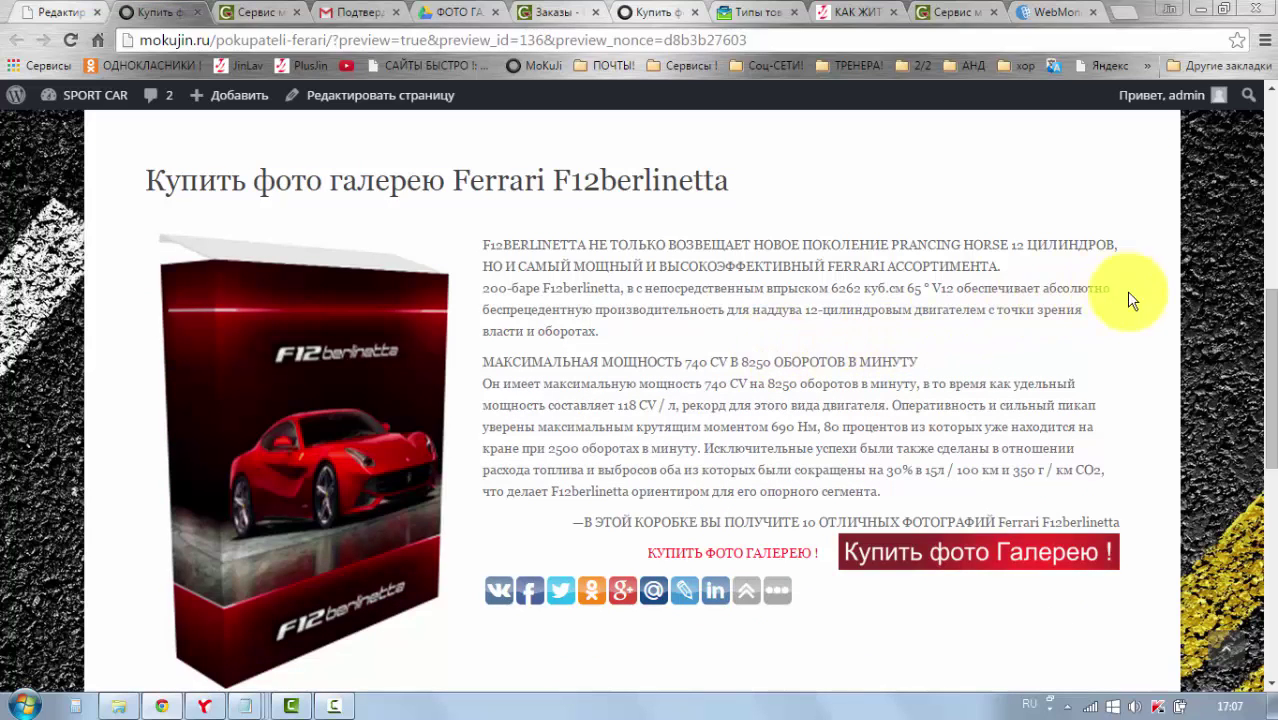
pyautogui.scroll(1, 1272, 322)
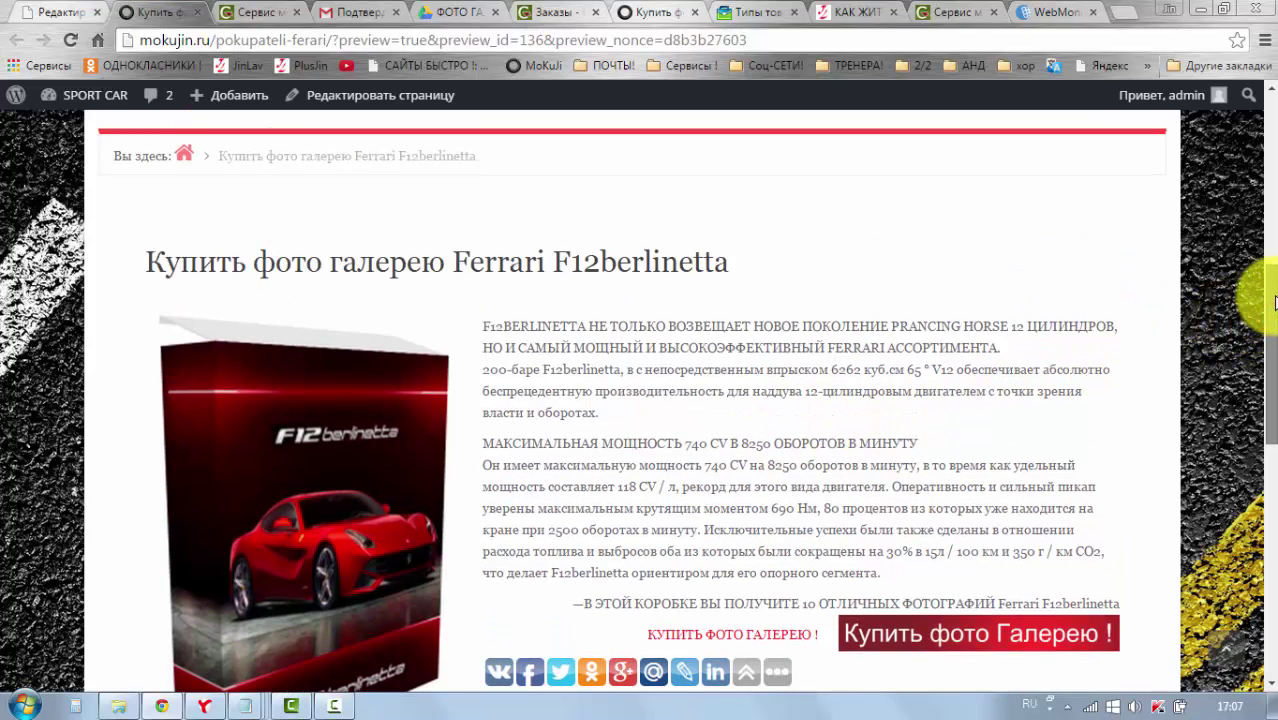
pyautogui.moveTo(1272, 330); pyautogui.dragTo(1266, 120)
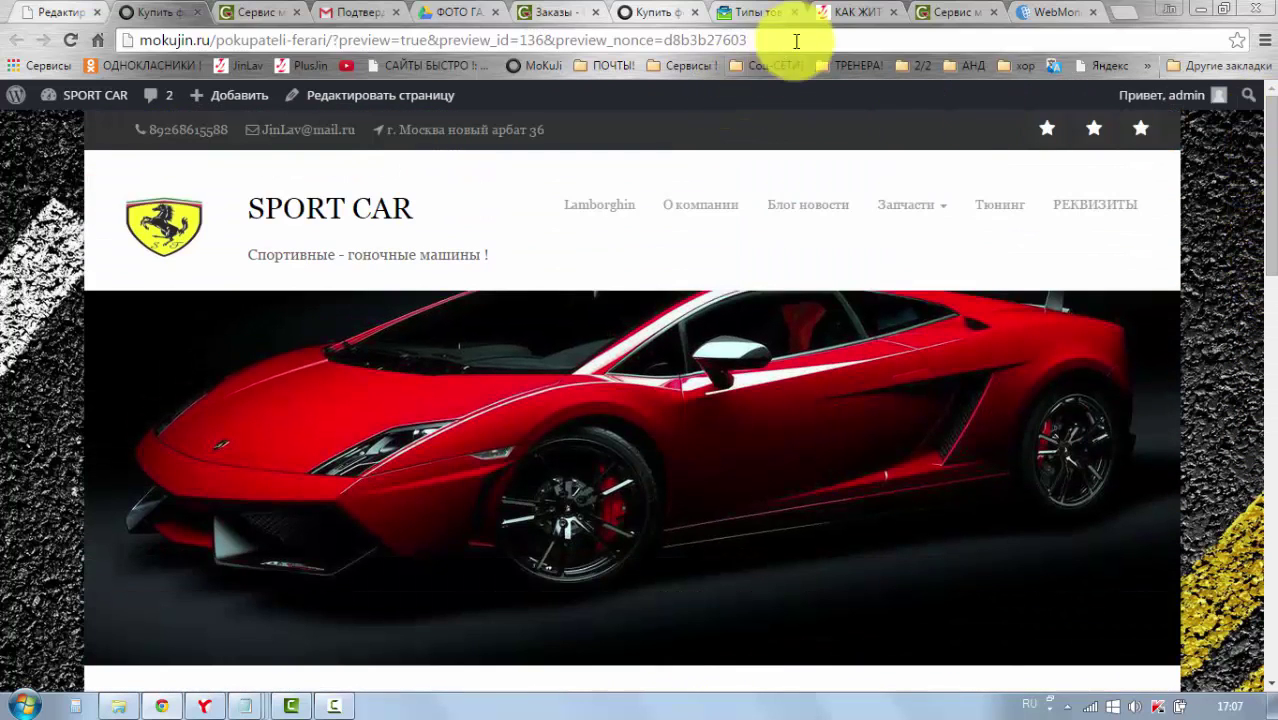
# Switch to the КАК ЖИТЬ СЧАСТЛИВО И ЛЮБИТЬ ДРУГ ДРУГА page on jinlav.com and go to that site's home page
pyautogui.click(836, 17)
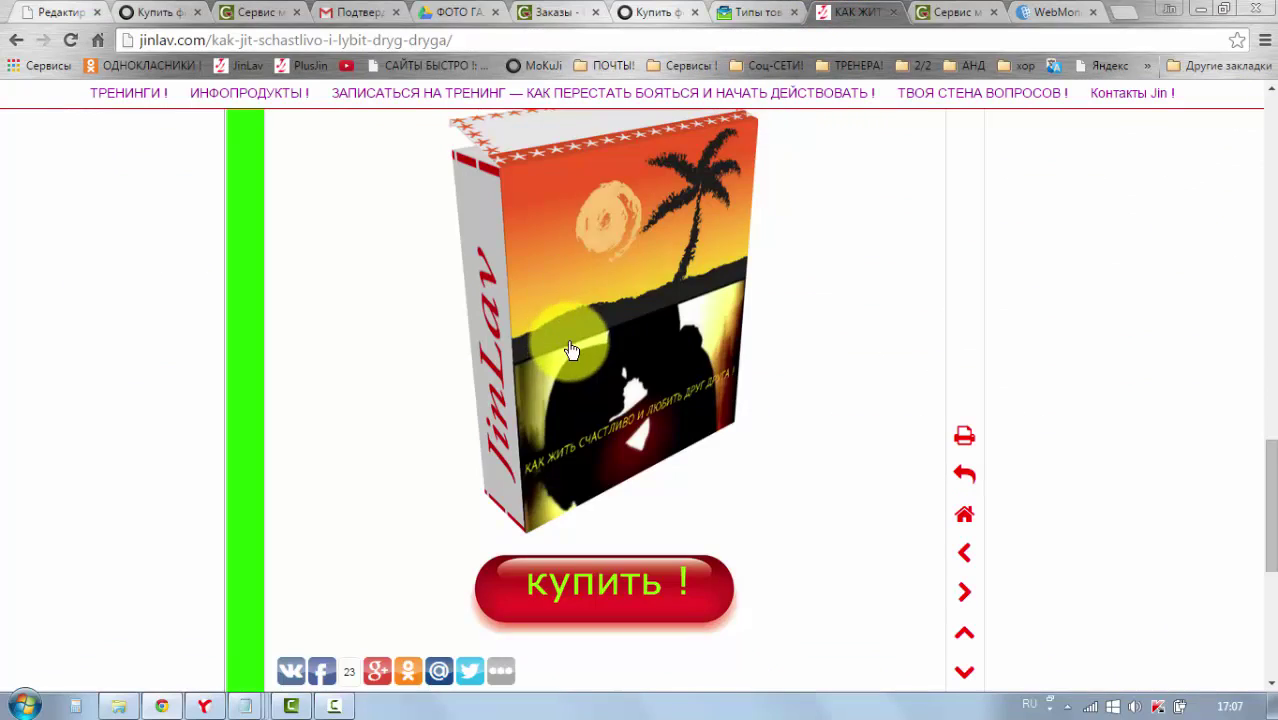
pyautogui.scroll(10, 600, 350)
pyautogui.scroll(7, 638, 368)
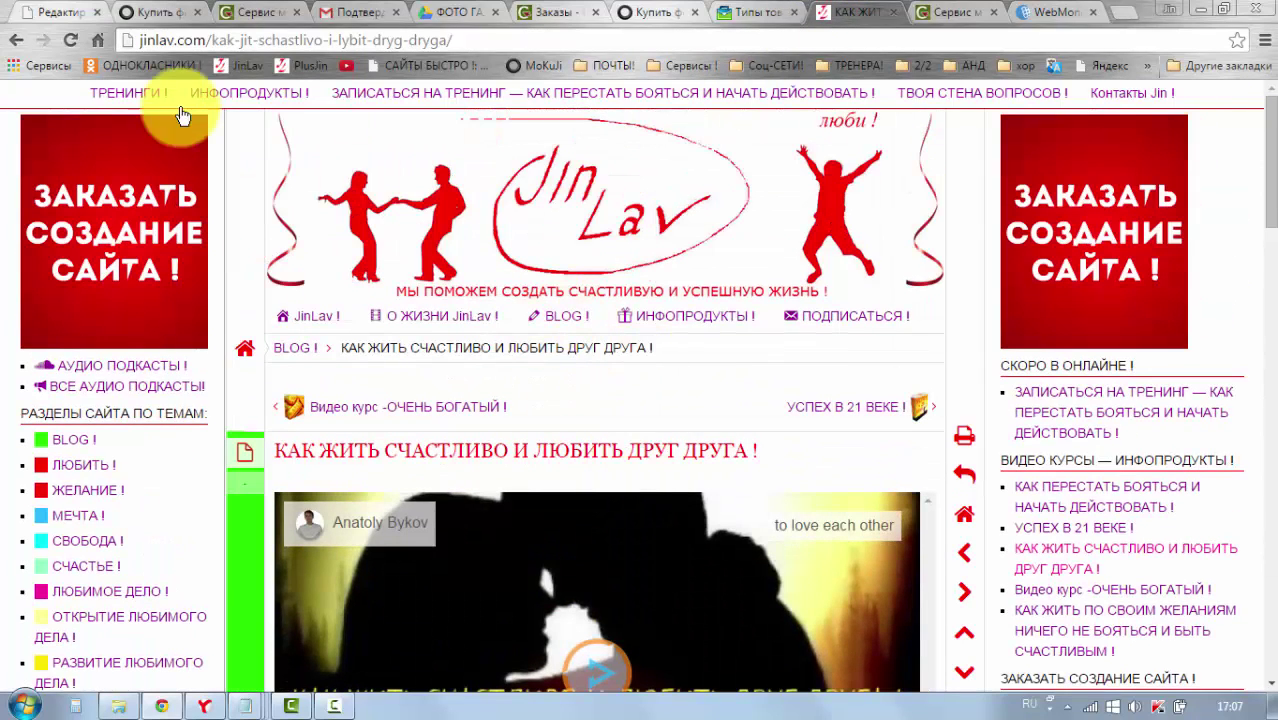
pyautogui.click(502, 145)
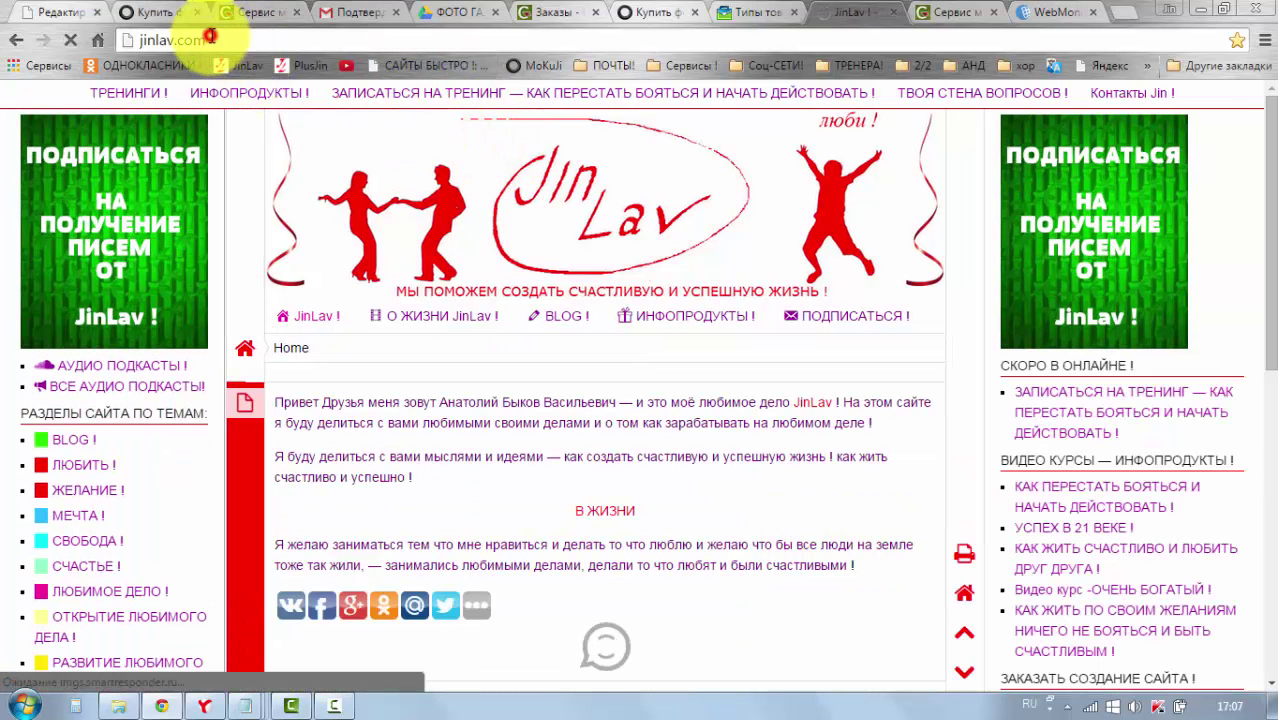
pyautogui.click(211, 38)
pyautogui.click(211, 38)
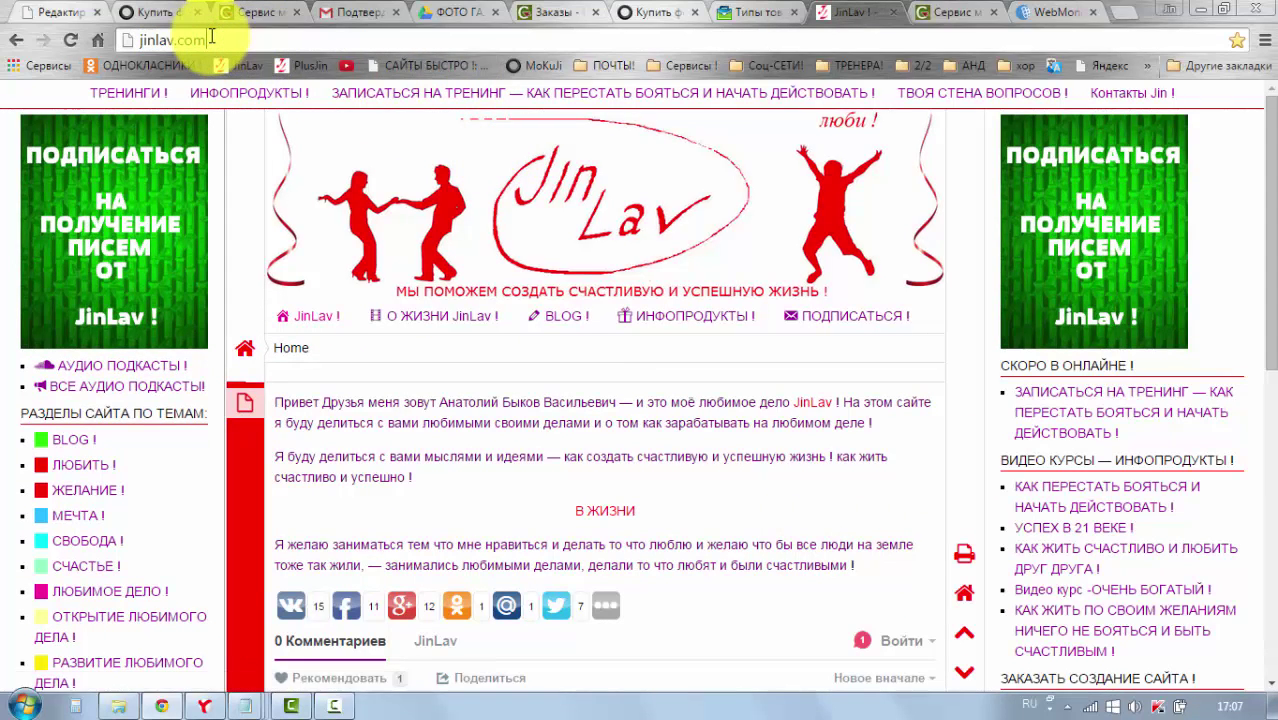
# Open the Контакты Jin ! page of jinlav.com and look over its contact details
pyautogui.click(1123, 99)
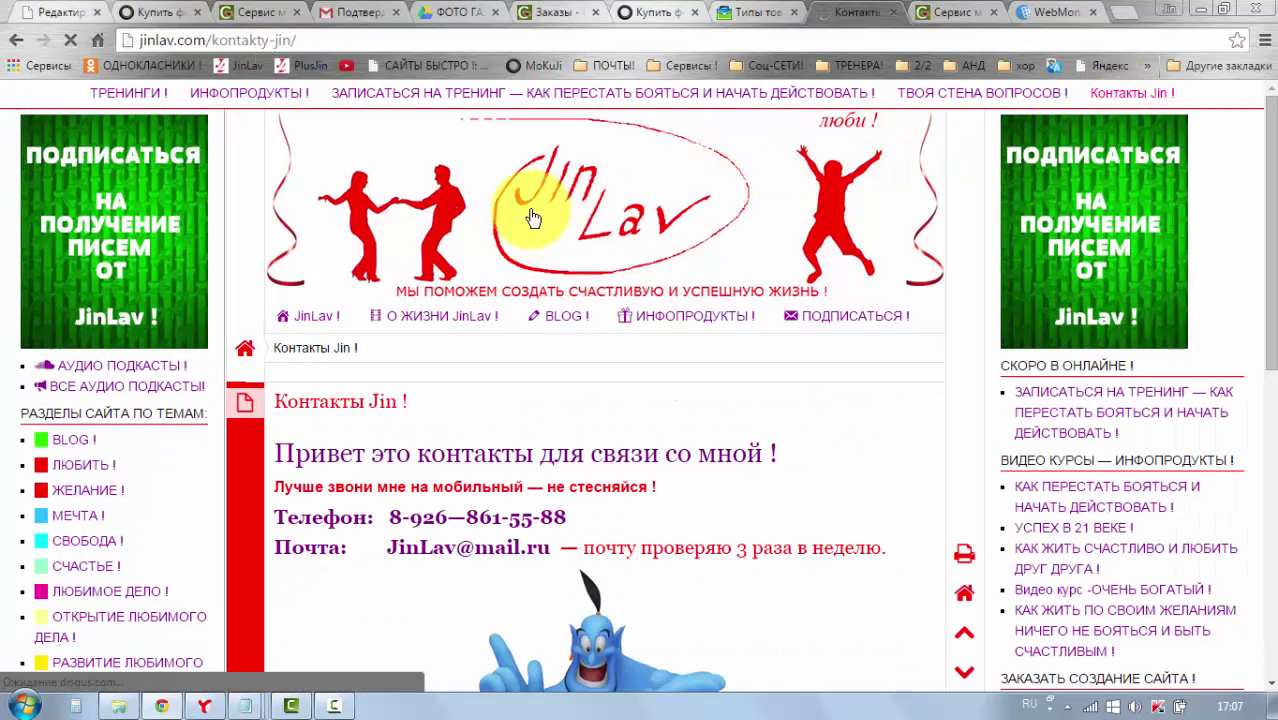
pyautogui.scroll(-1, 812, 360)
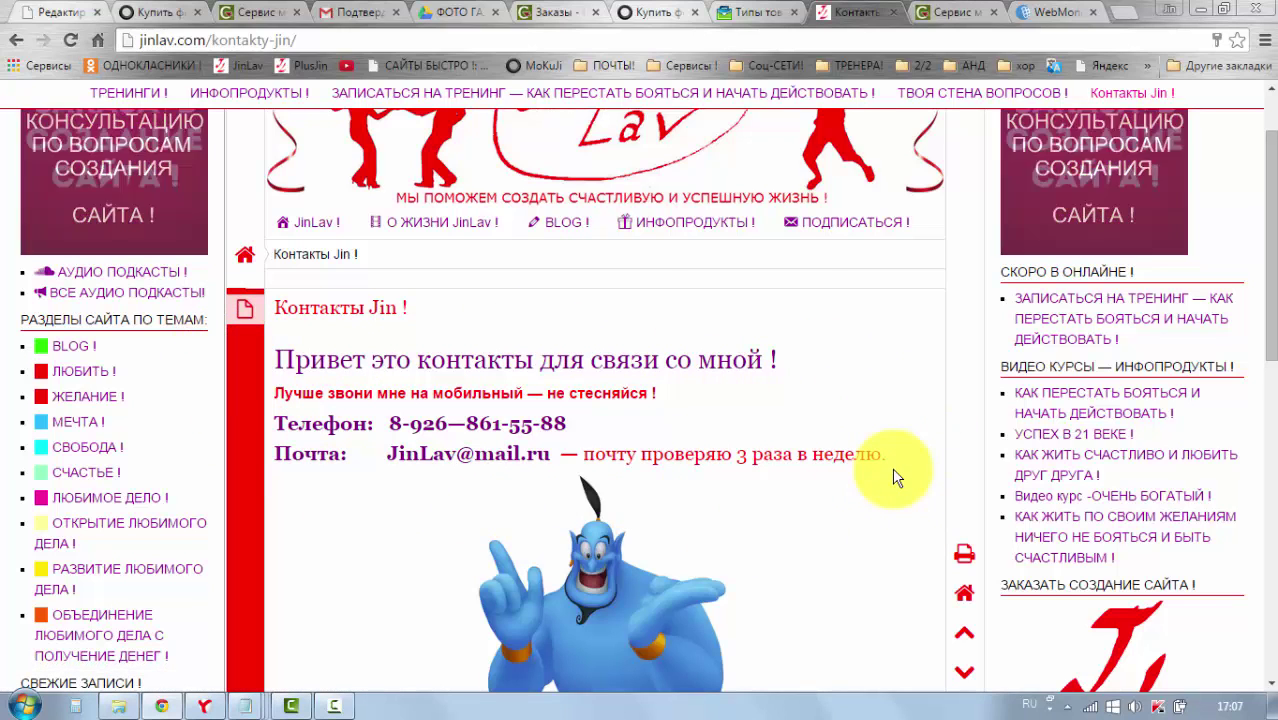
pyautogui.scroll(1, 890, 472)
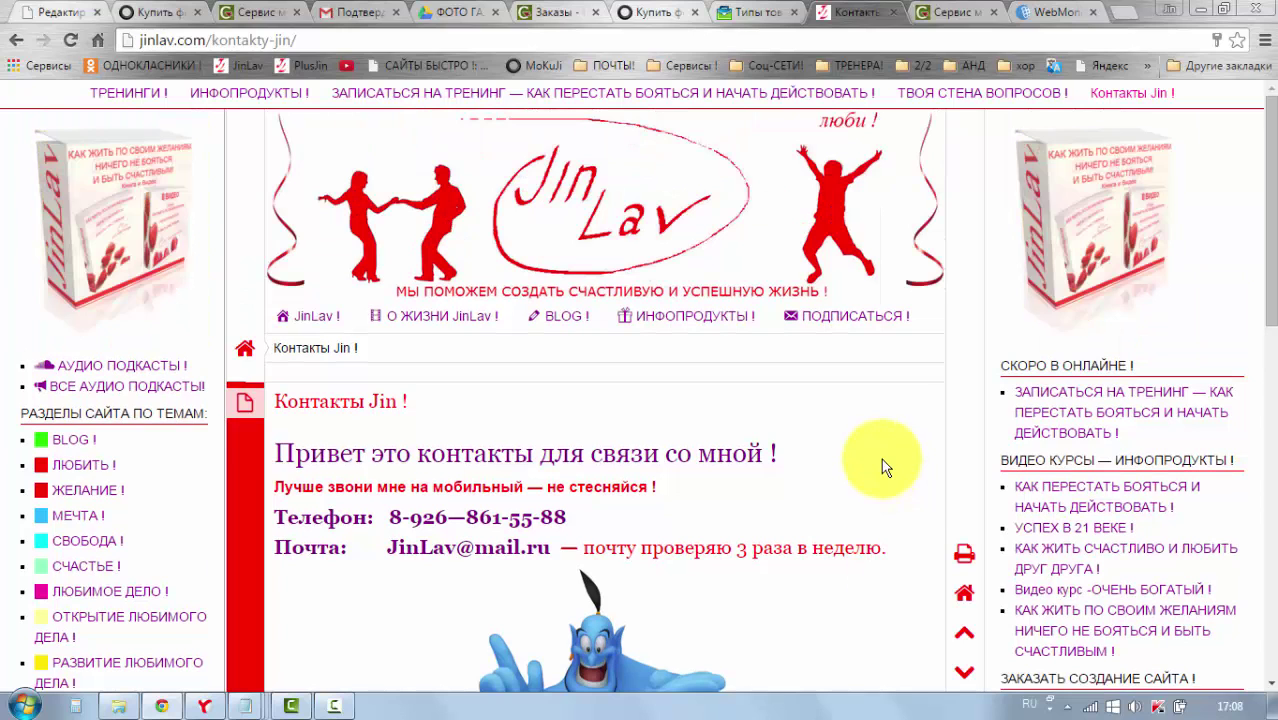